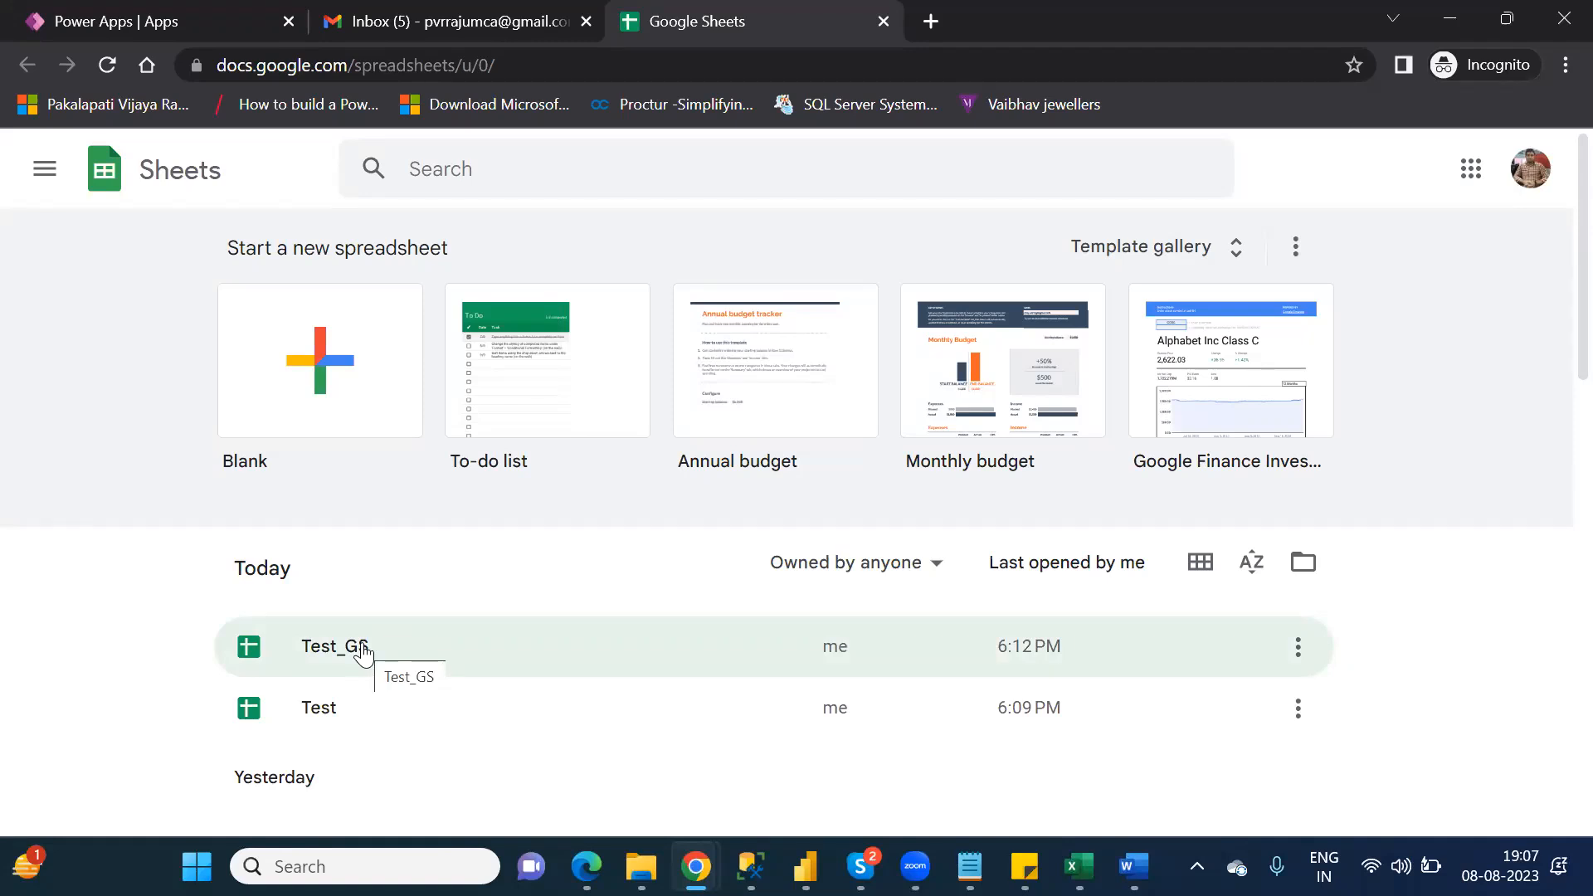
# Step: Create a blank spreadsheet and enter the headers Id in A1 and Name in B1
pyautogui.click(324, 319)
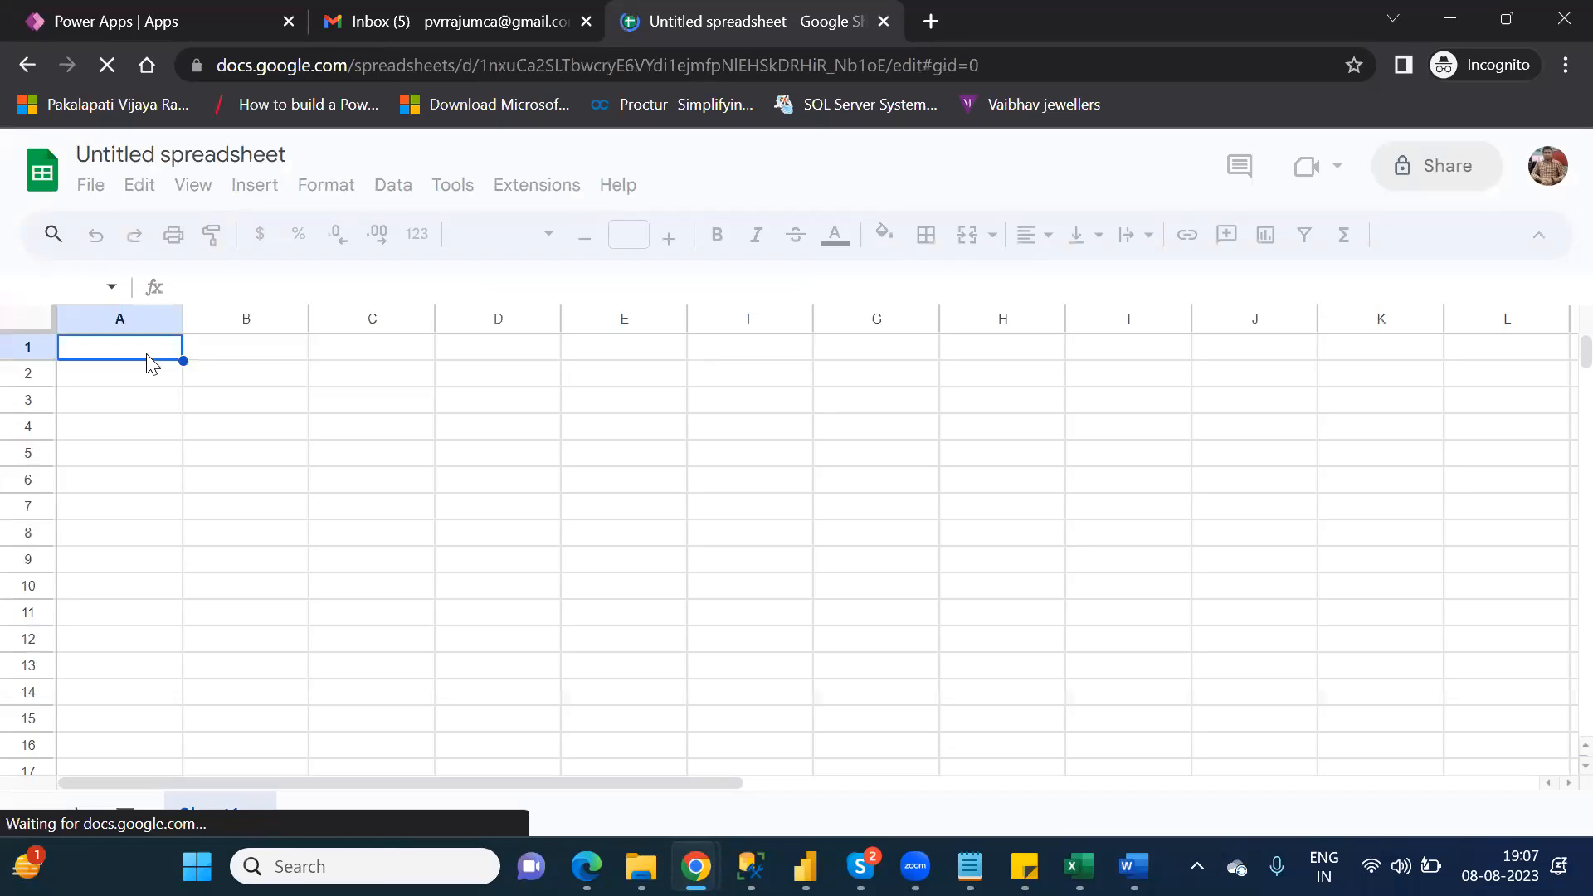
pyautogui.write('Id')
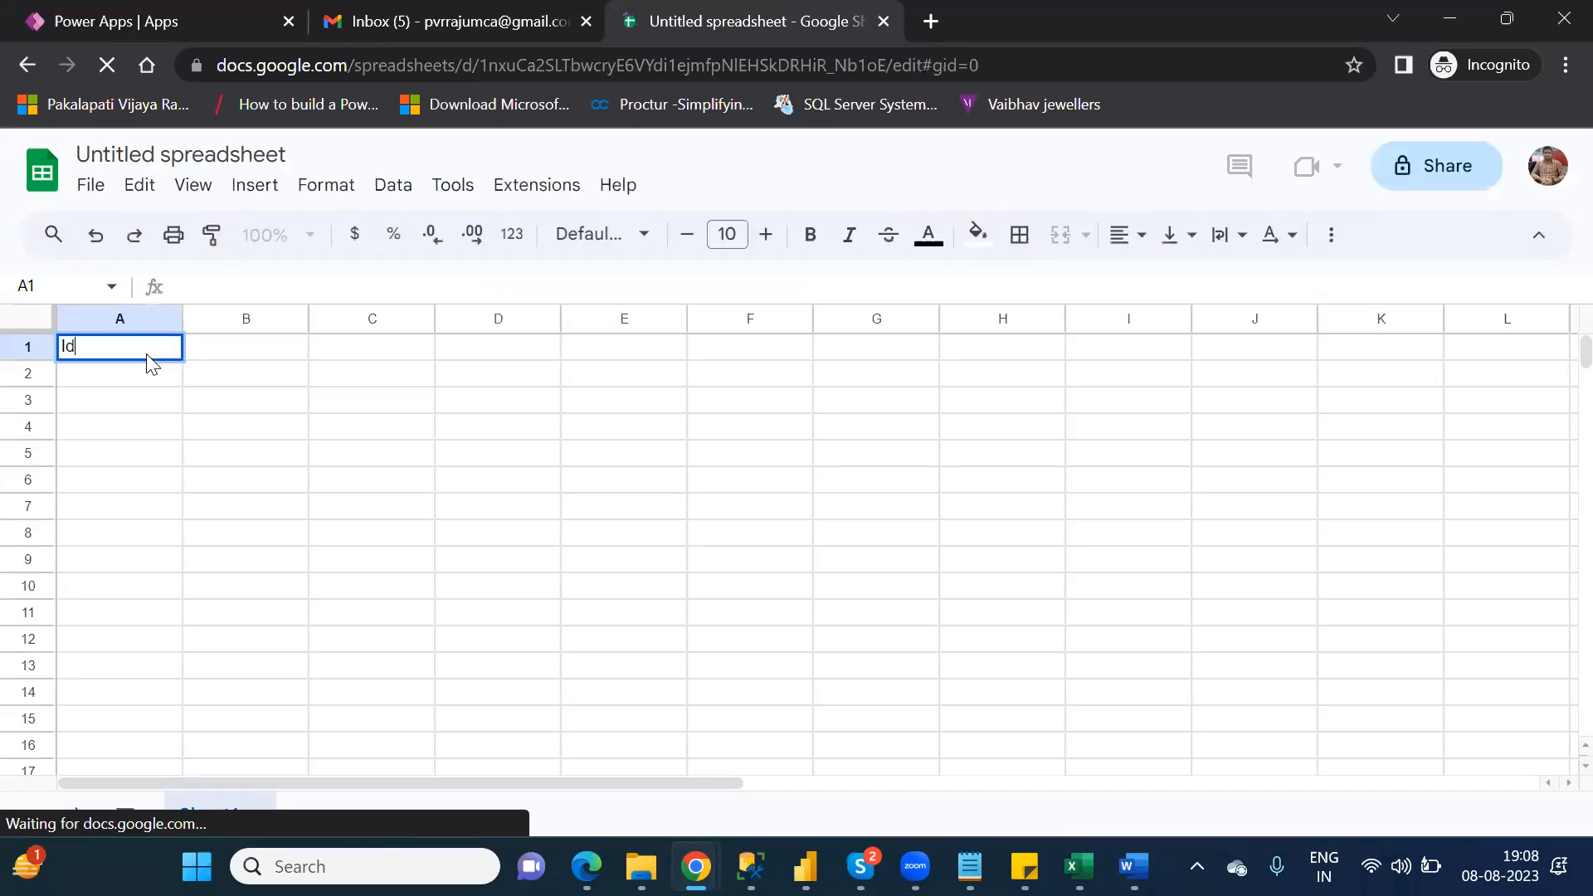
pyautogui.press('Tab')
pyautogui.write('Name')
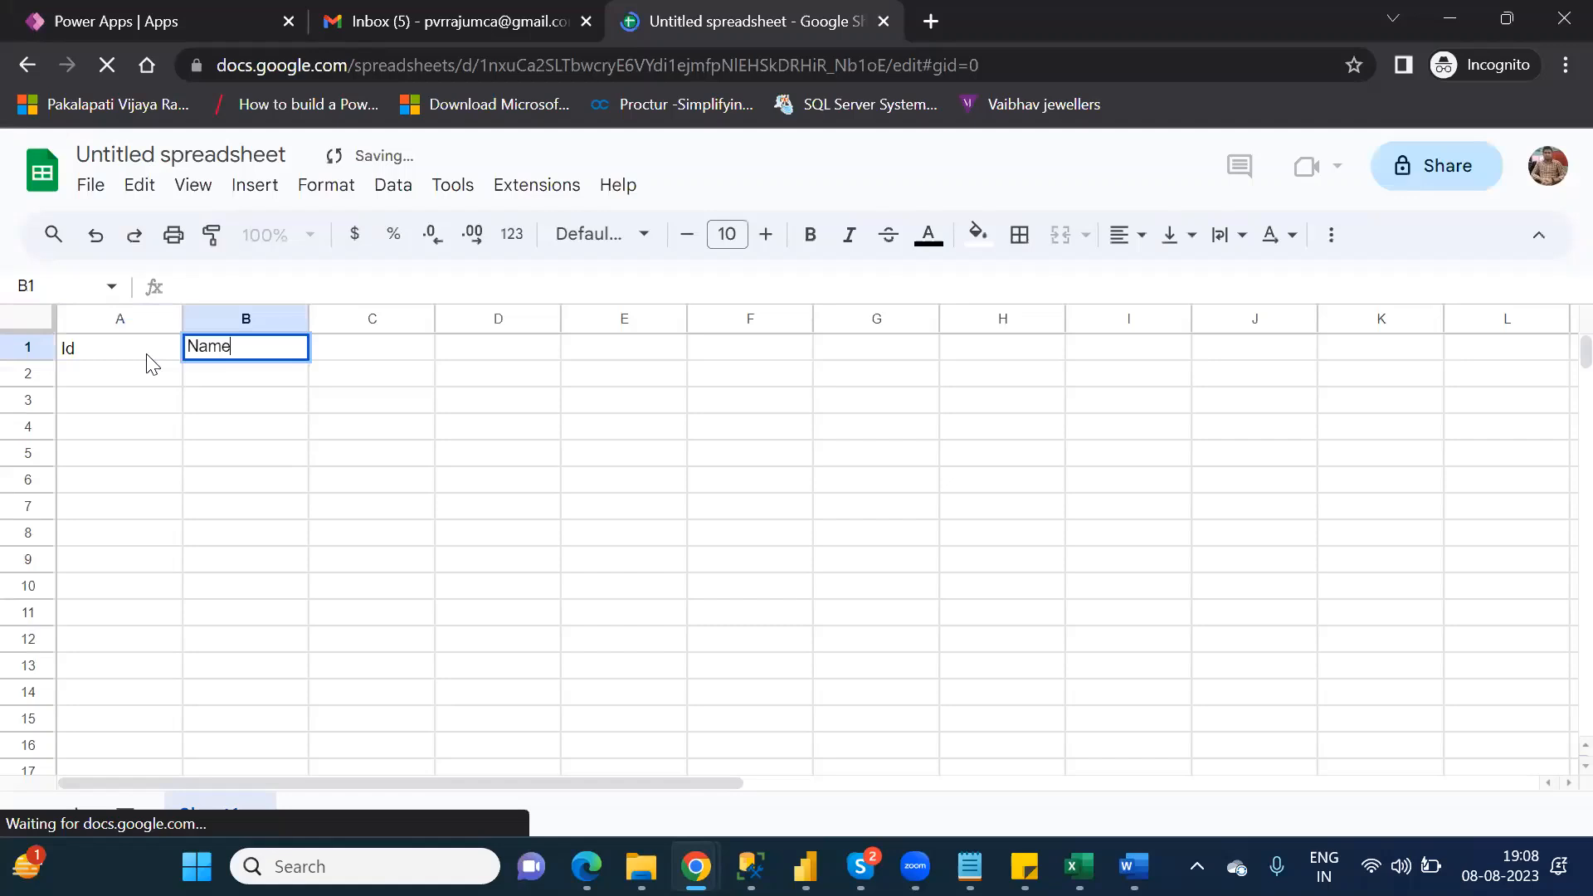
pyautogui.press('Return')
# Step: Fill the Id column with 1, 2, 3 and 4 in cells A2 to A5
pyautogui.click(151, 363)
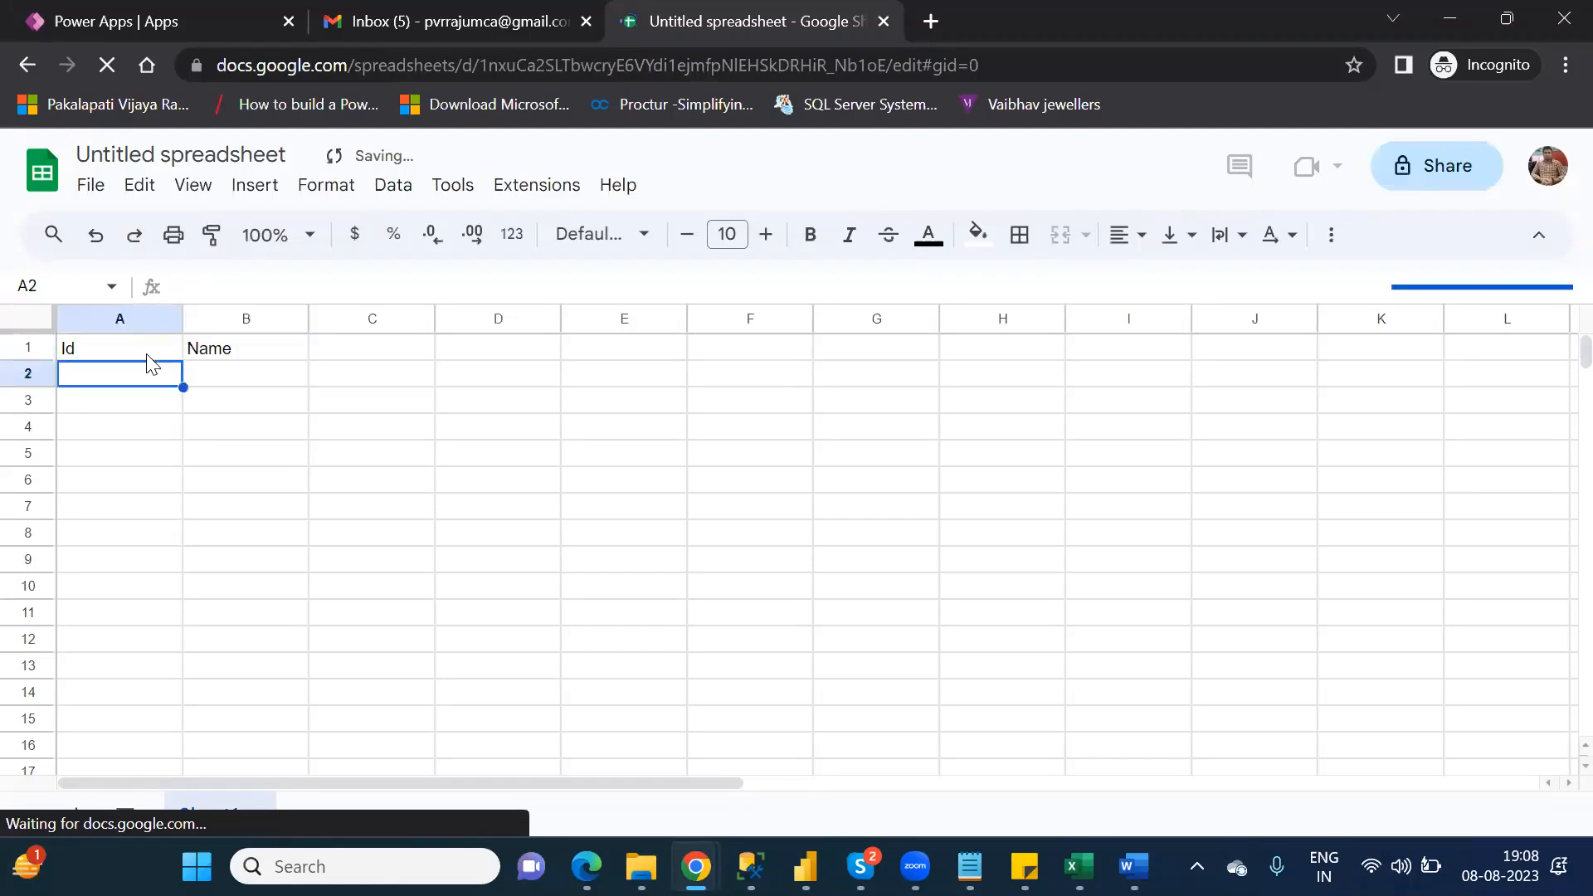
pyautogui.write('1')
pyautogui.press('Return')
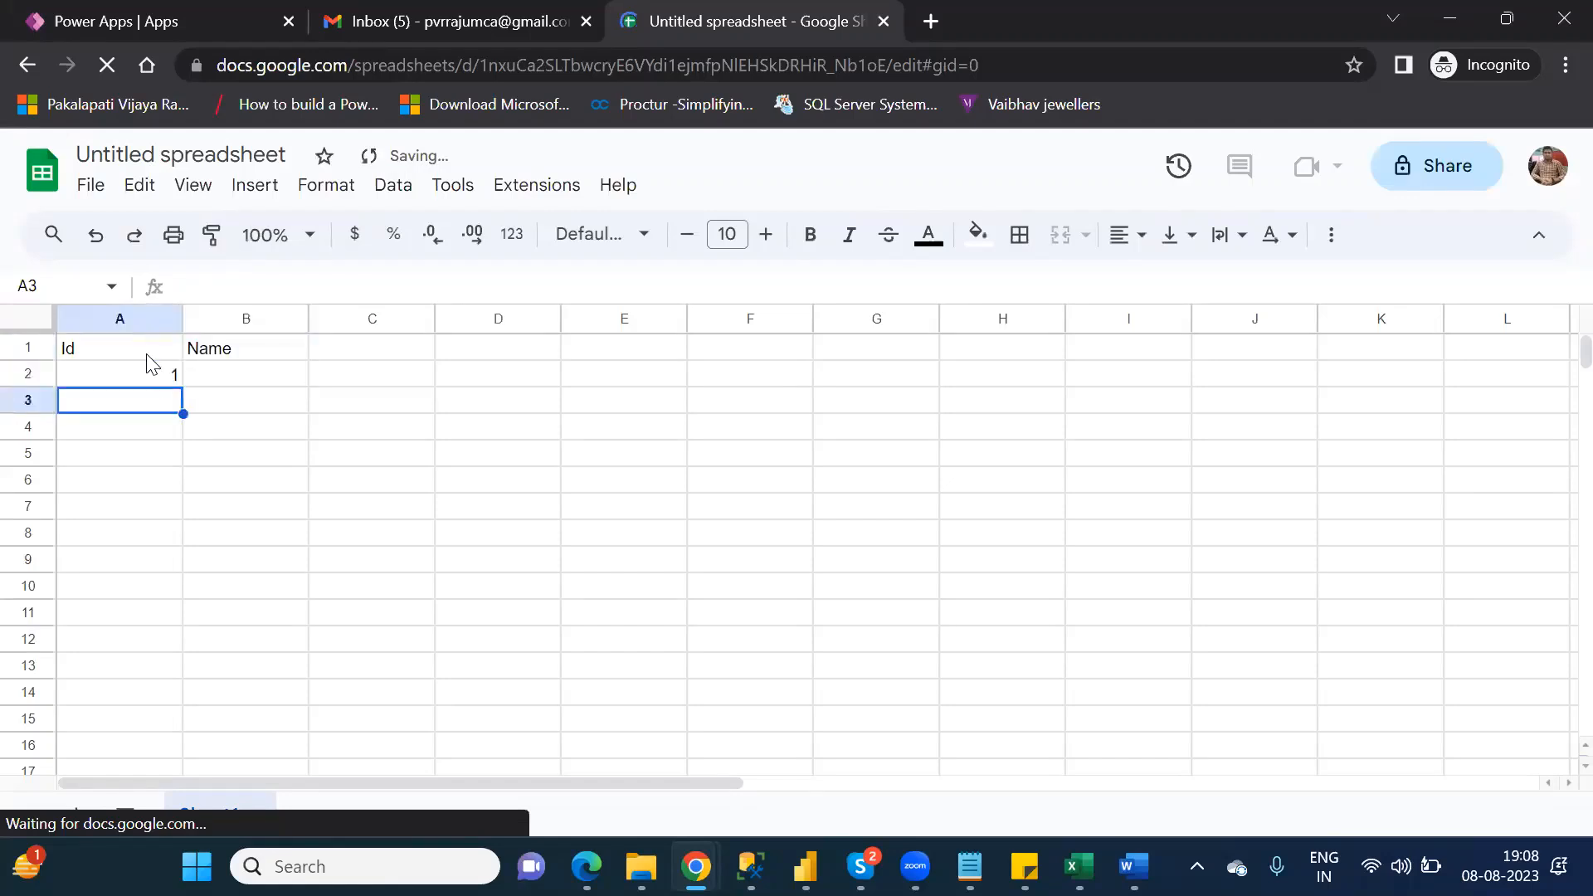
pyautogui.press('Down')
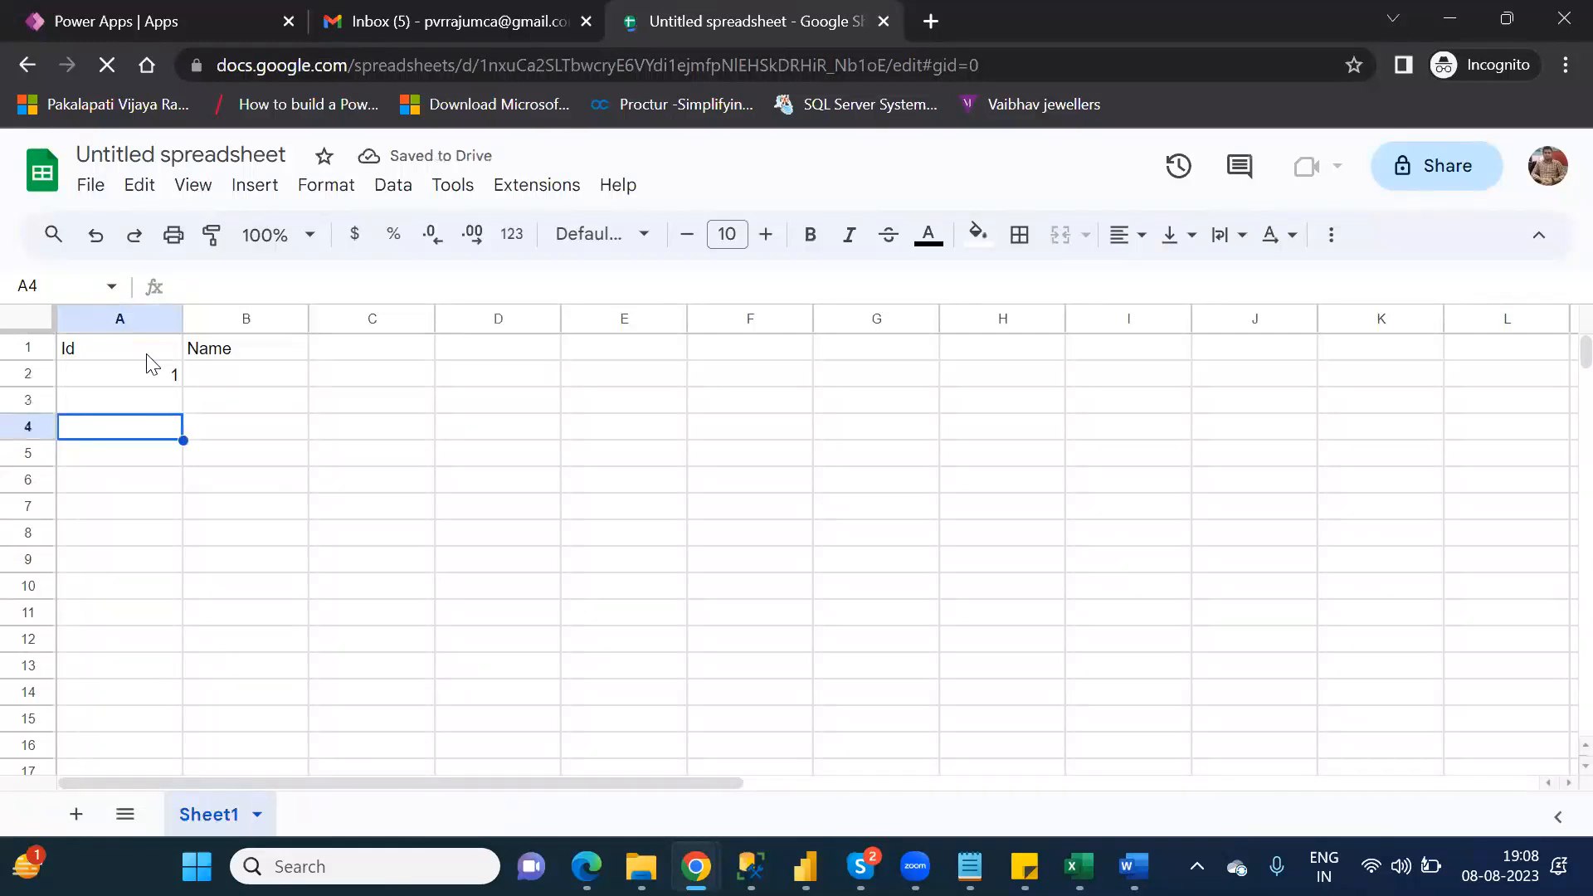
pyautogui.press('Up')
pyautogui.write('2')
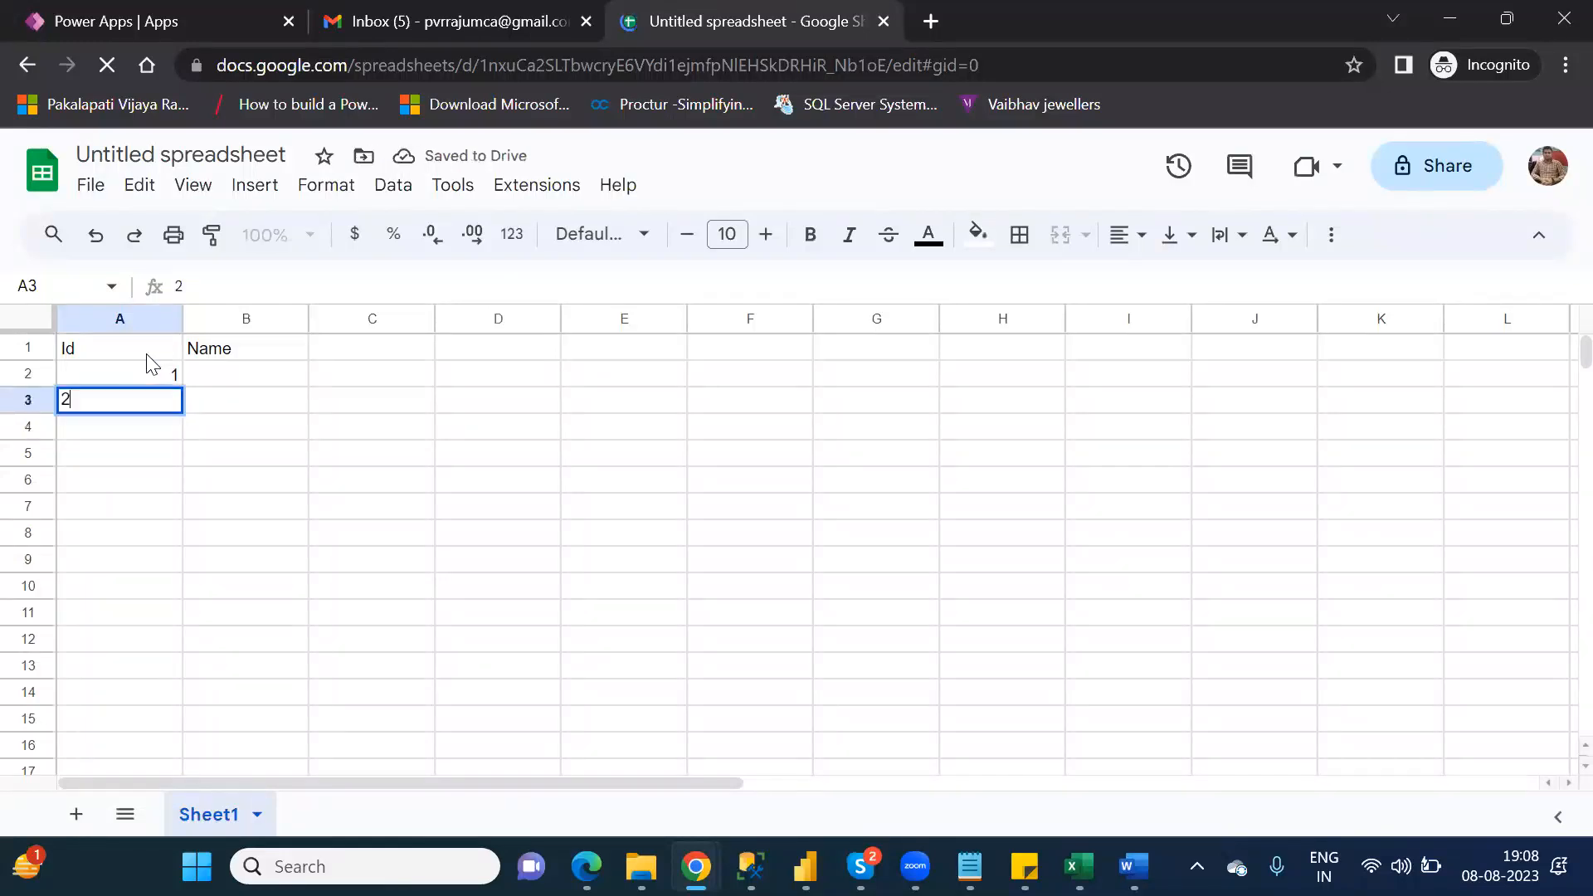
pyautogui.press('Return')
pyautogui.write('3')
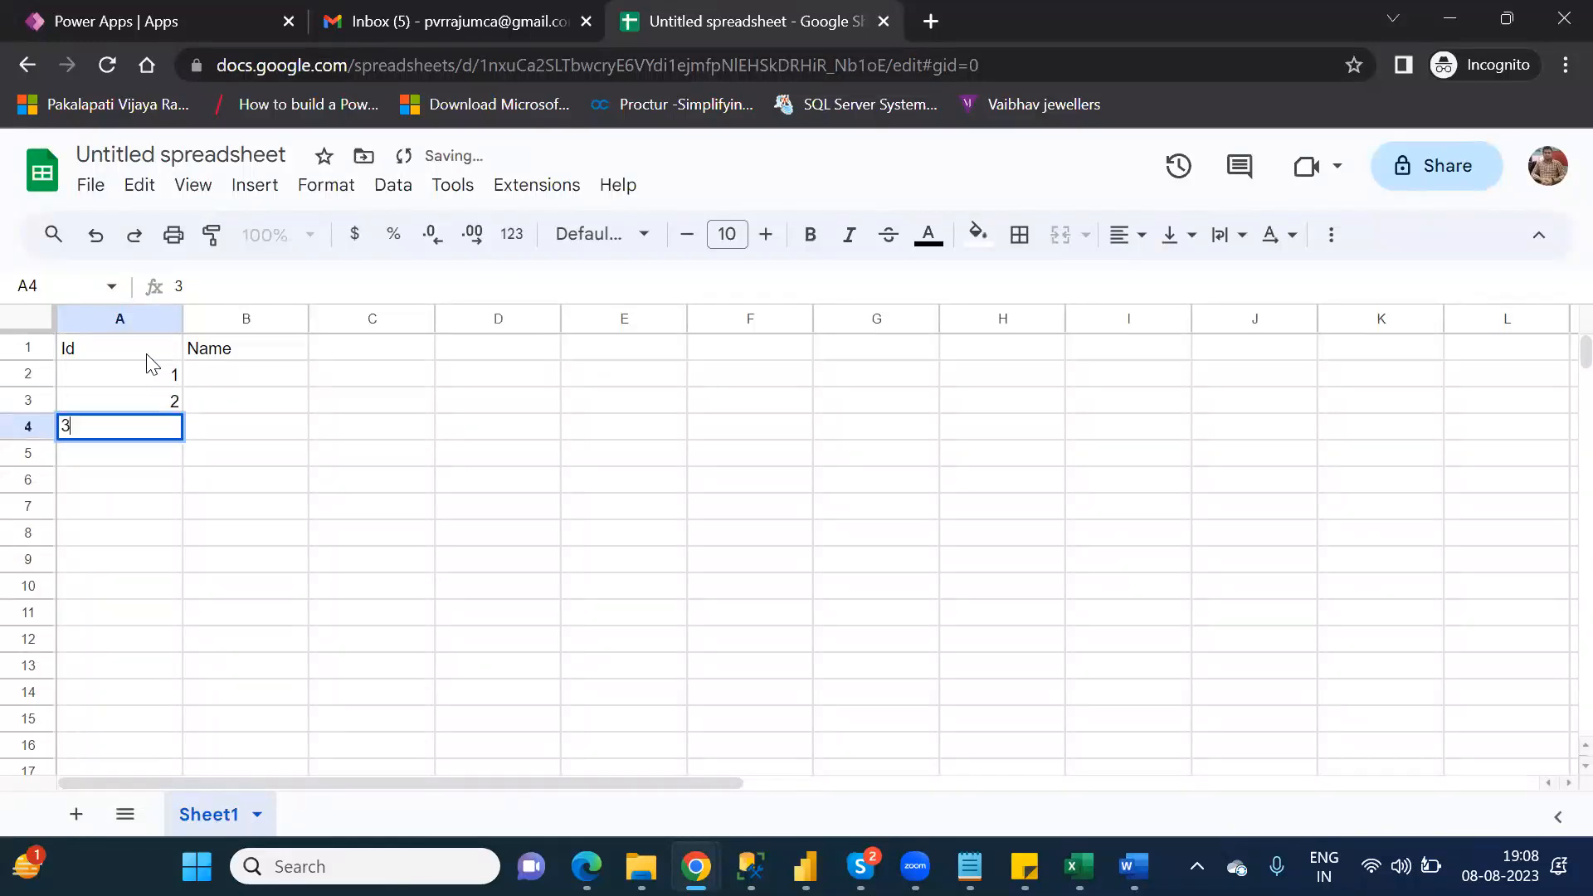
pyautogui.press('Return')
pyautogui.write('4')
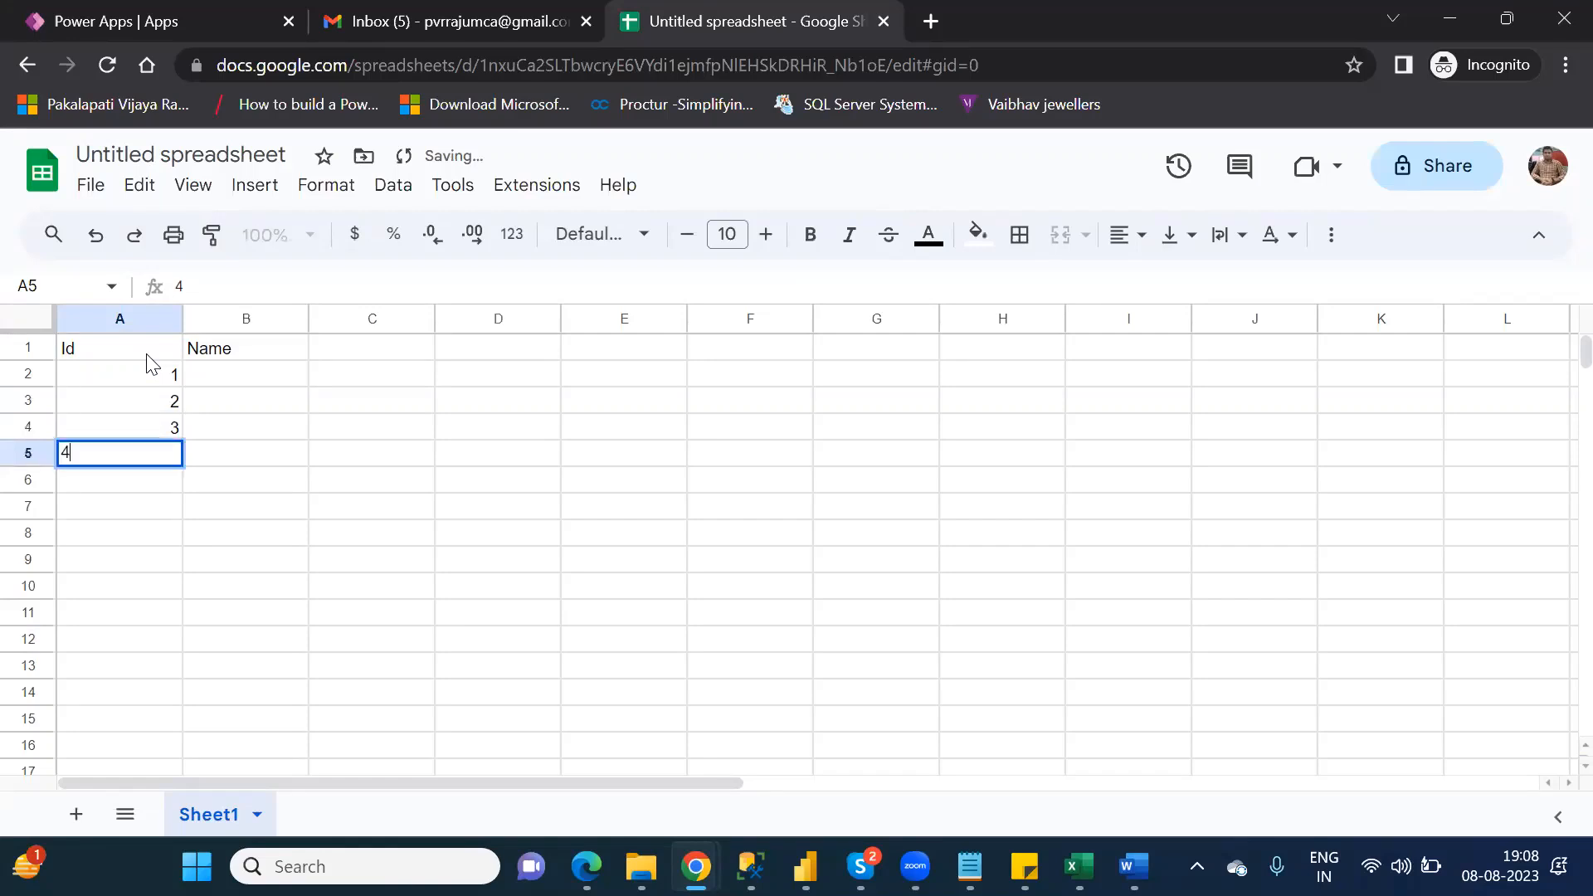
pyautogui.press('Tab')
# Step: Fill the Name column with xx, bb, cc and aa in cells B2 to B5
pyautogui.press('Up')
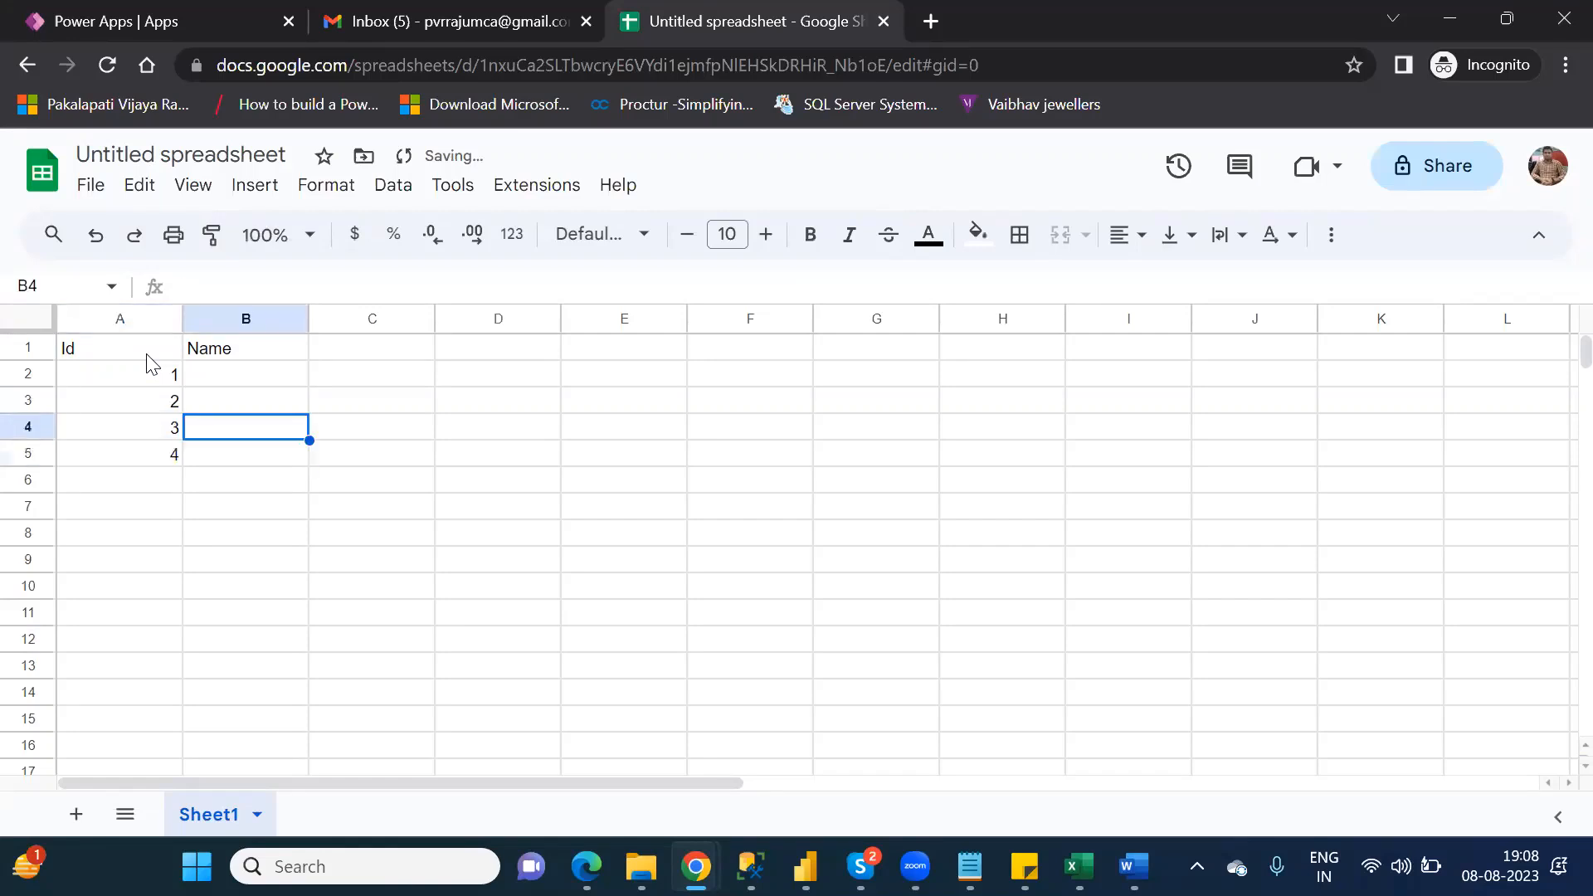
pyautogui.press('Up')
pyautogui.press('Up')
pyautogui.write('xx')
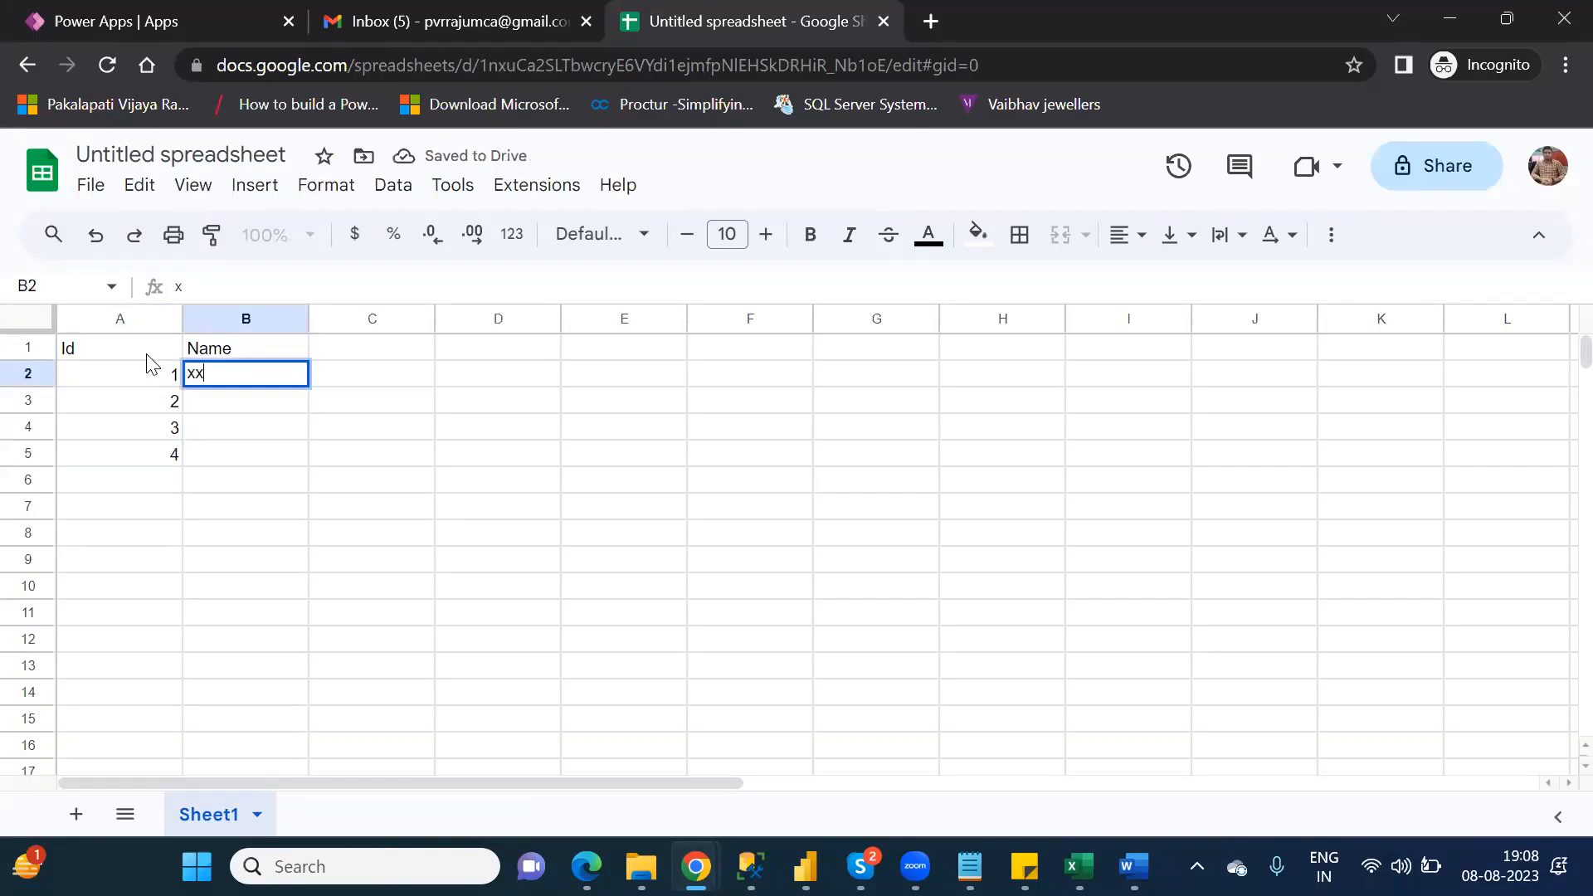
pyautogui.press('Return')
pyautogui.write('bb')
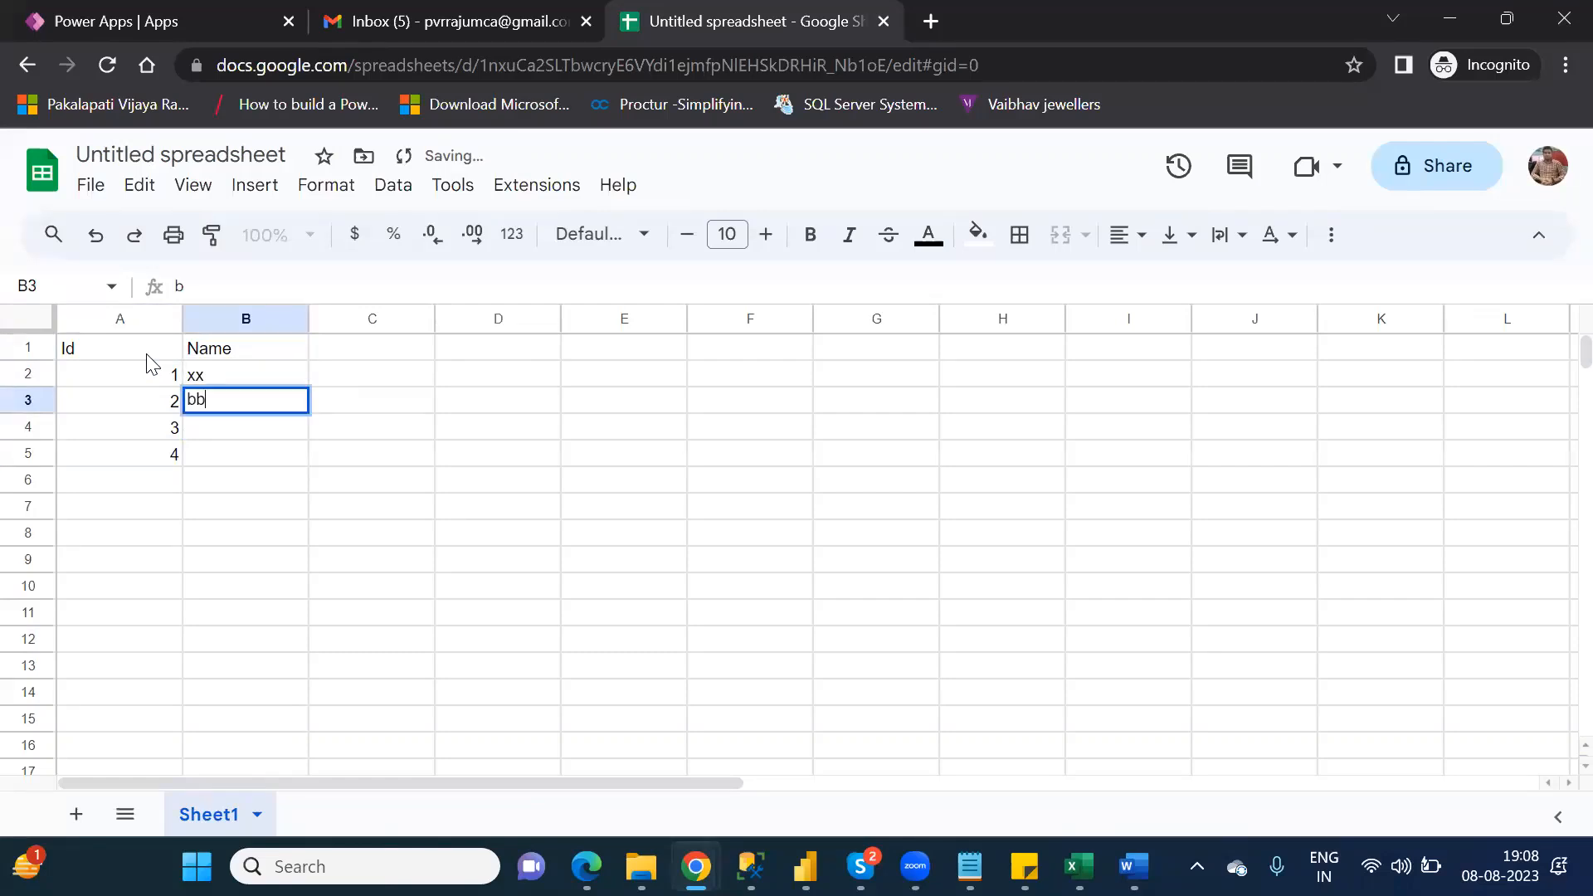
pyautogui.press('Return')
pyautogui.write('cc')
pyautogui.press('Return')
pyautogui.write('aa')
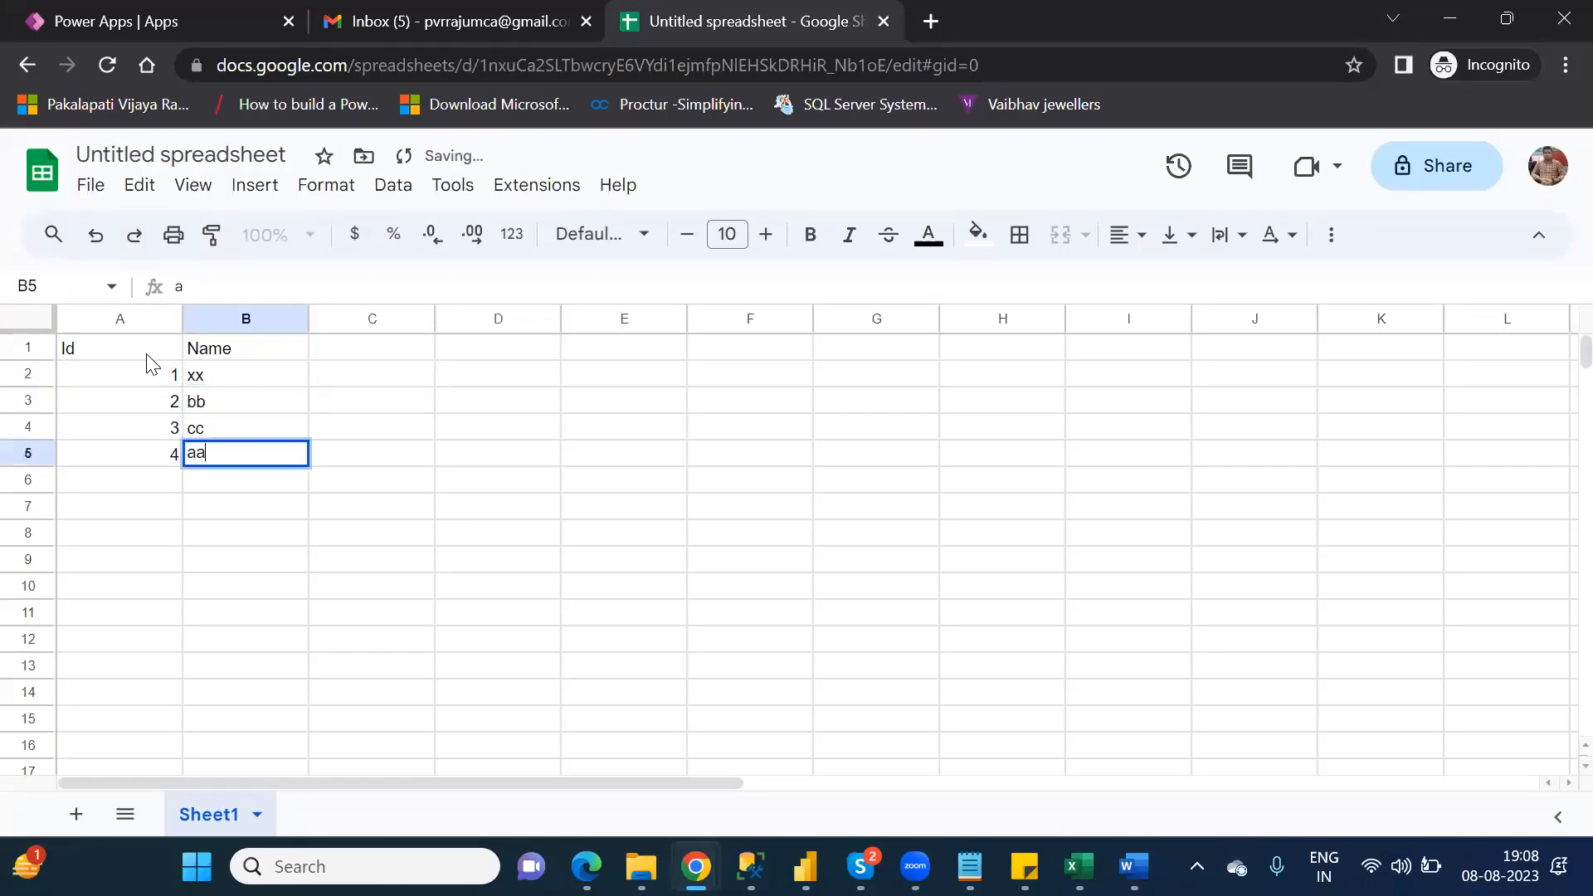
pyautogui.doubleClick(260, 509)
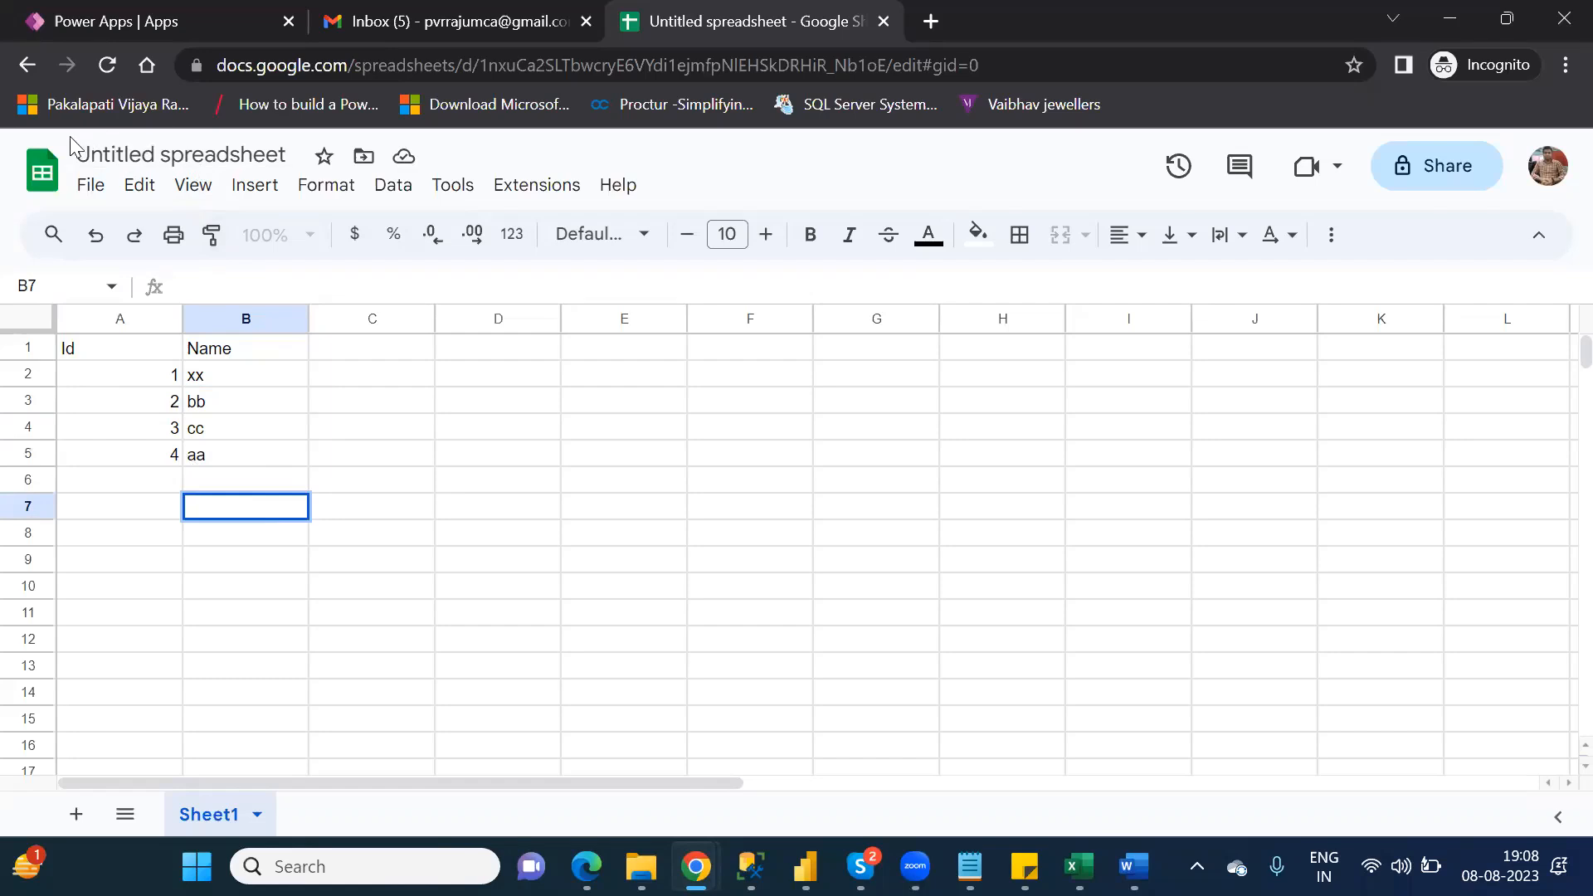
# Step: Rename the spreadsheet NareshIT_GS and leave it to return to the list of spreadsheets
pyautogui.doubleClick(158, 155)
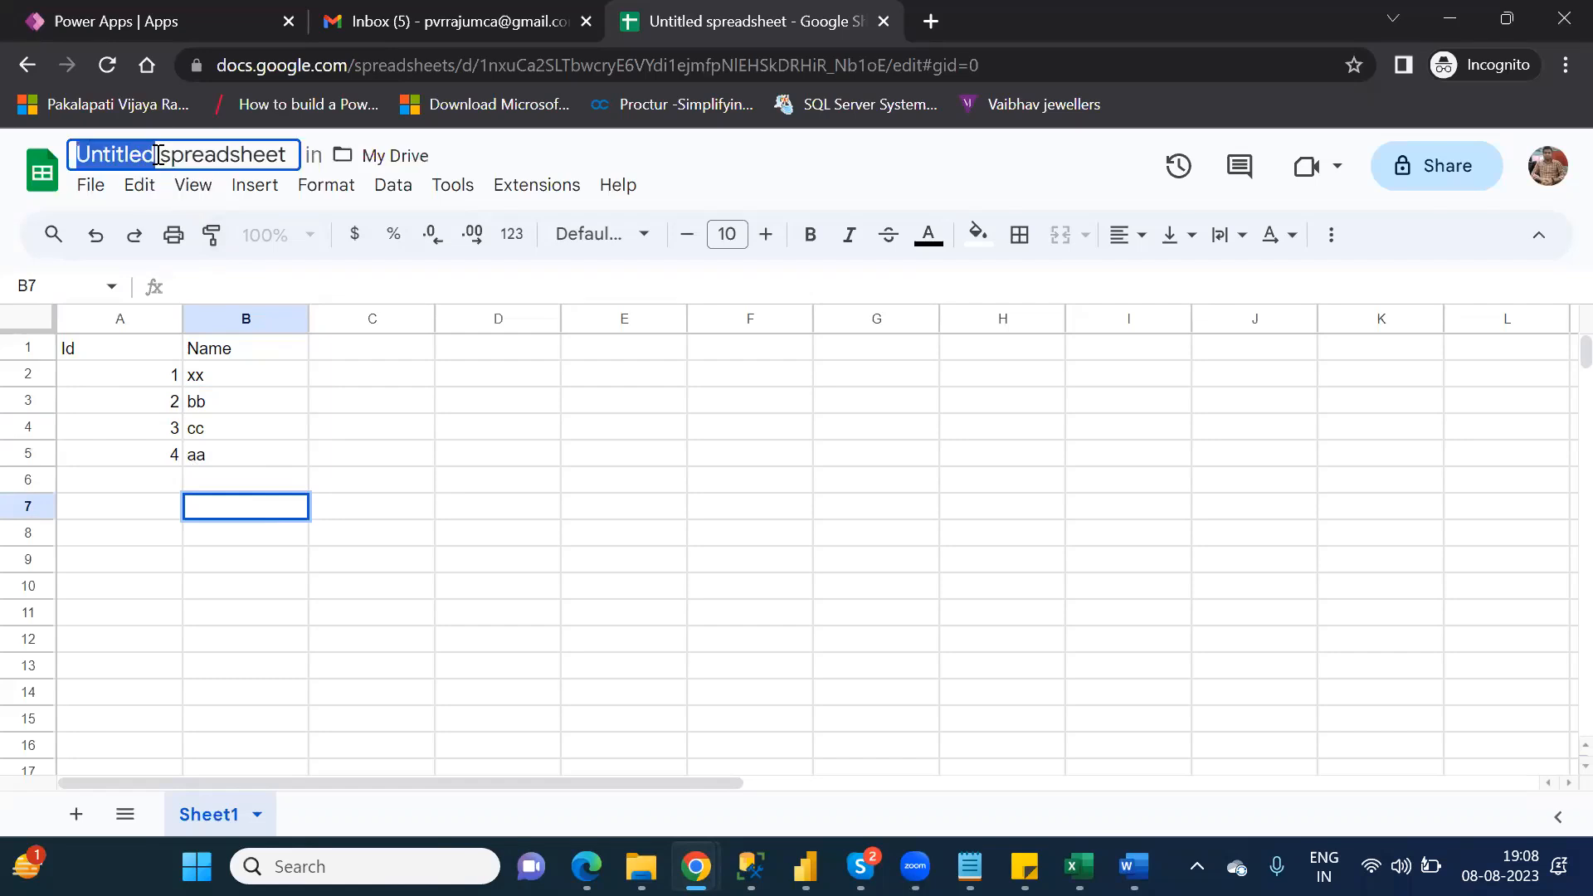
pyautogui.click(287, 154)
pyautogui.moveTo(287, 154); pyautogui.dragTo(66, 157)
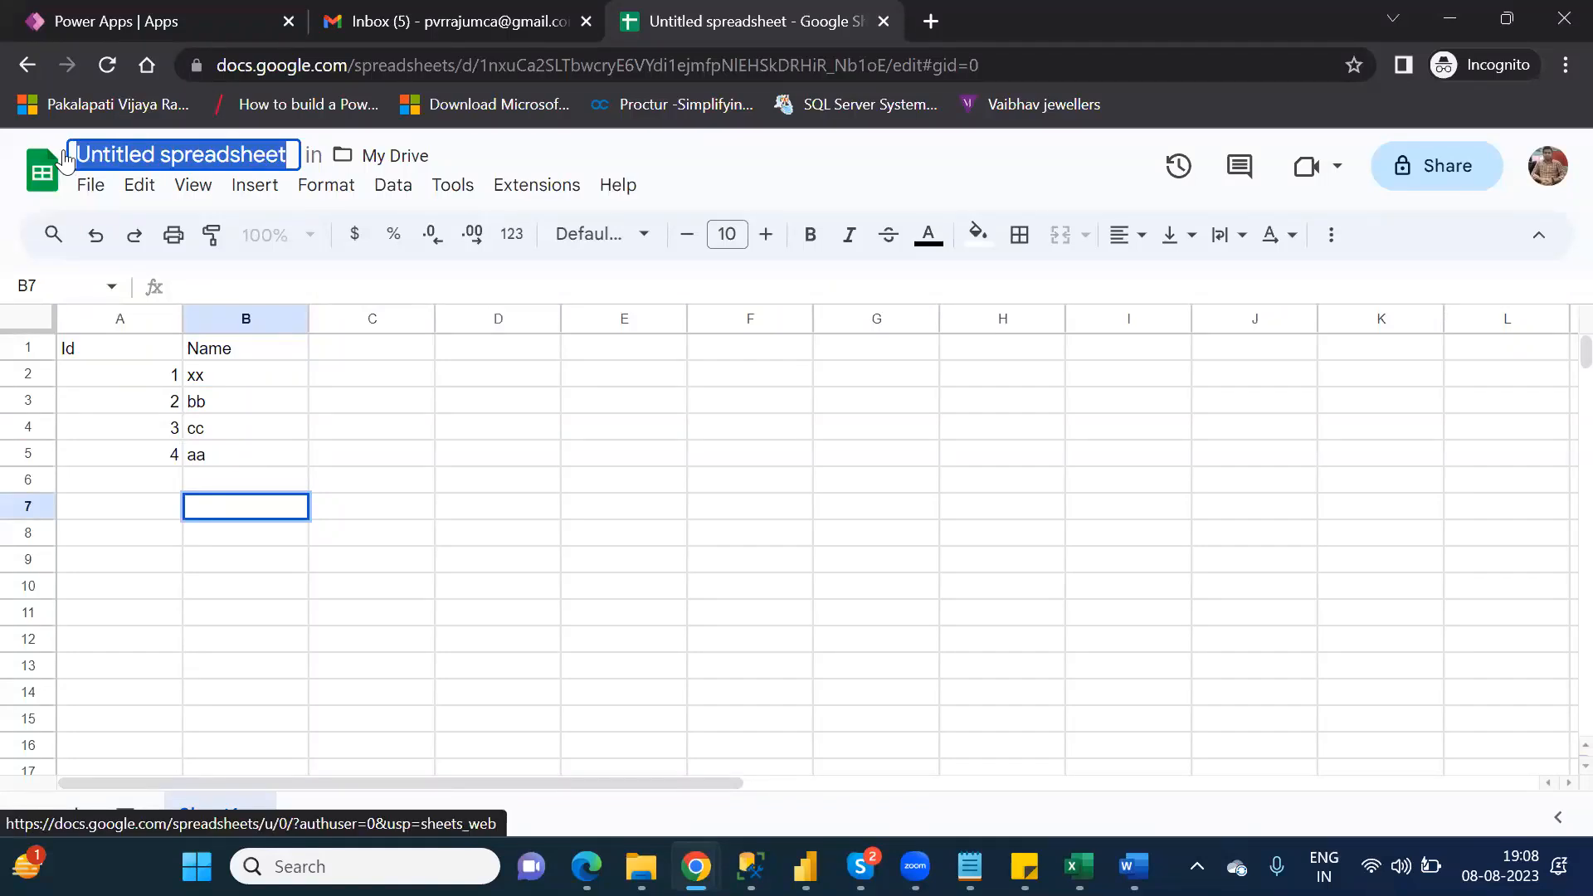
pyautogui.write('Na')
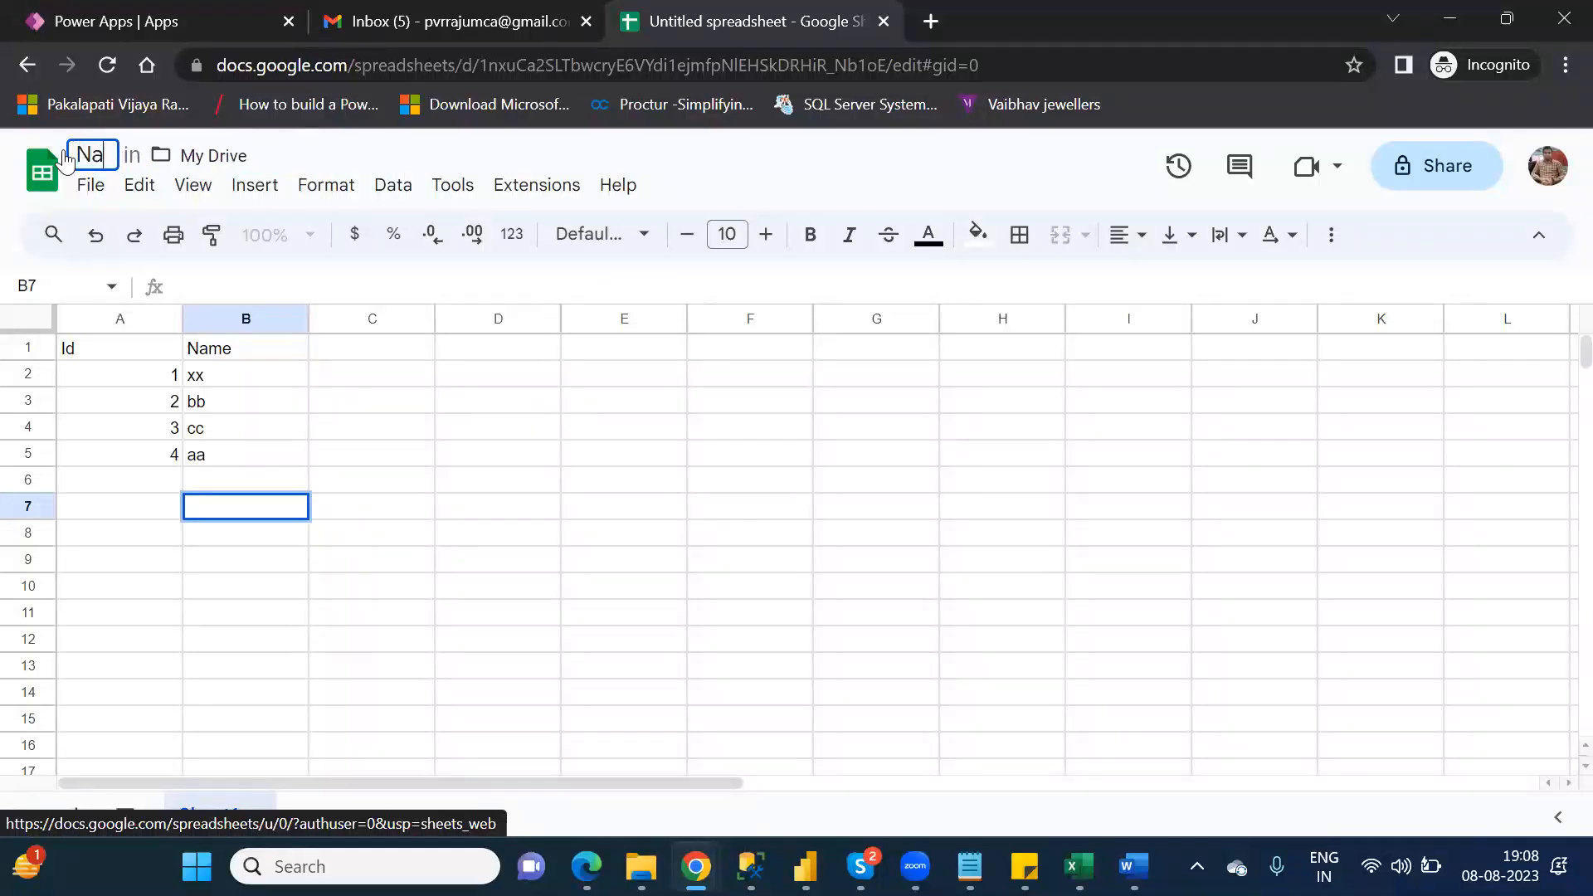
pyautogui.write('resh')
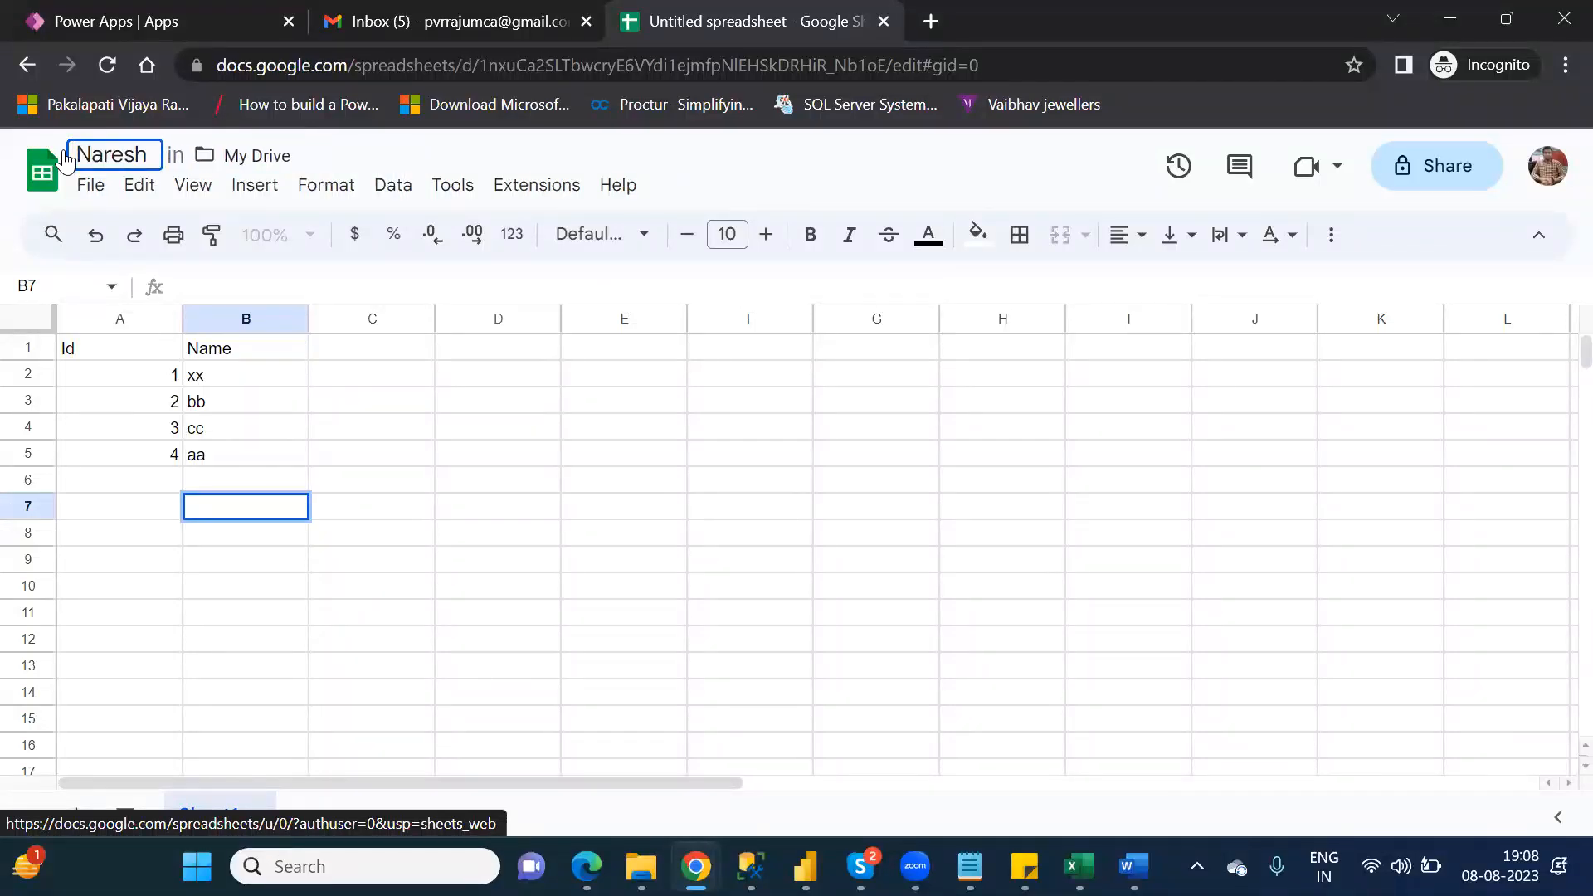
pyautogui.write('IT_')
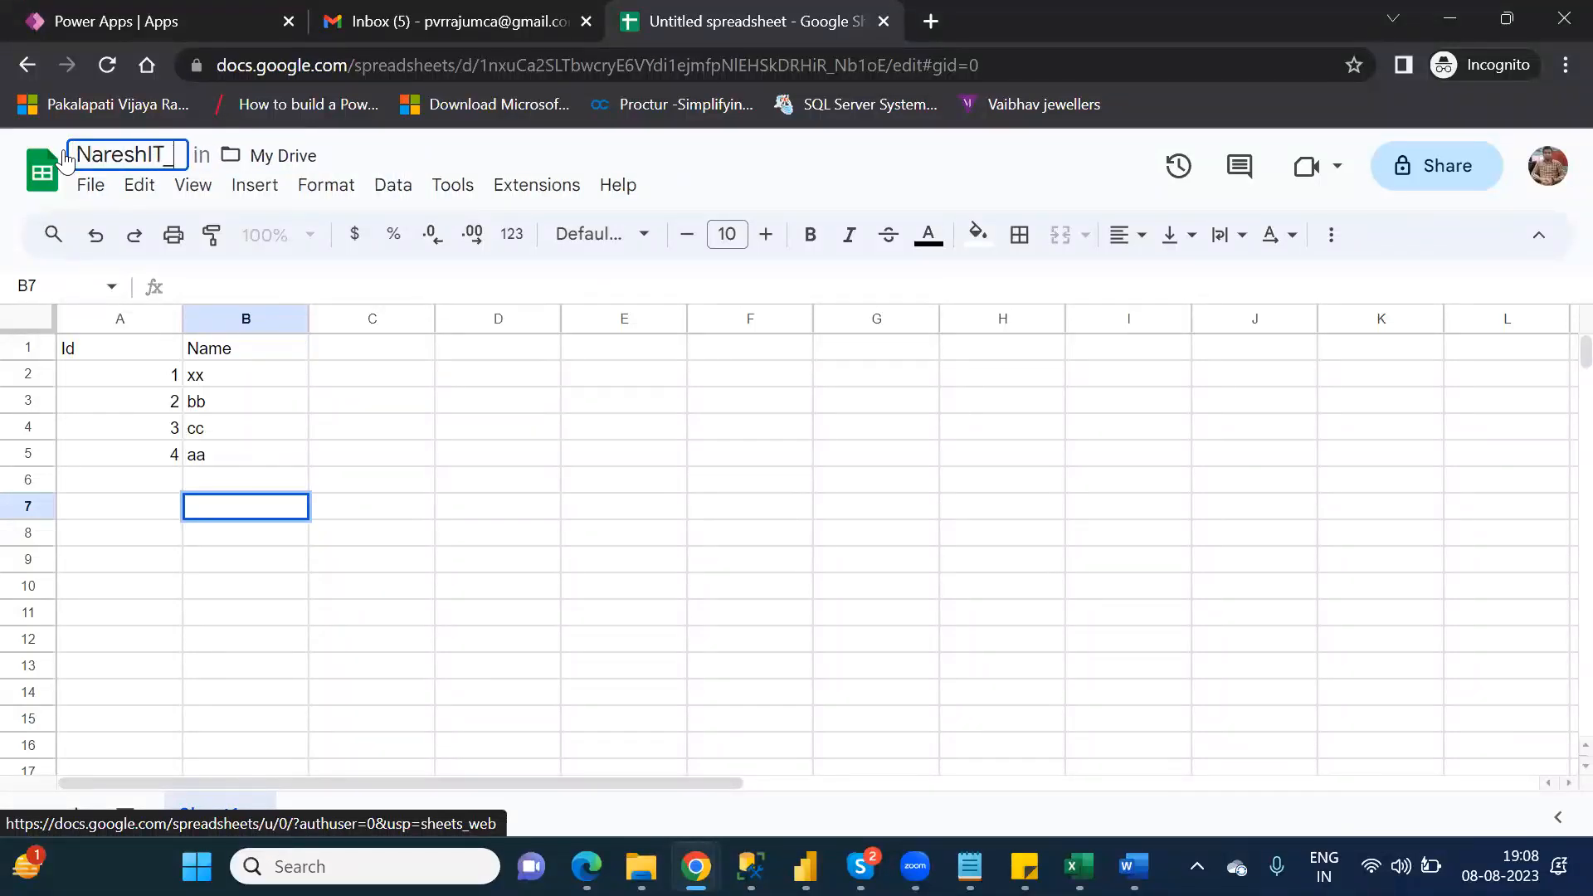
pyautogui.write('G')
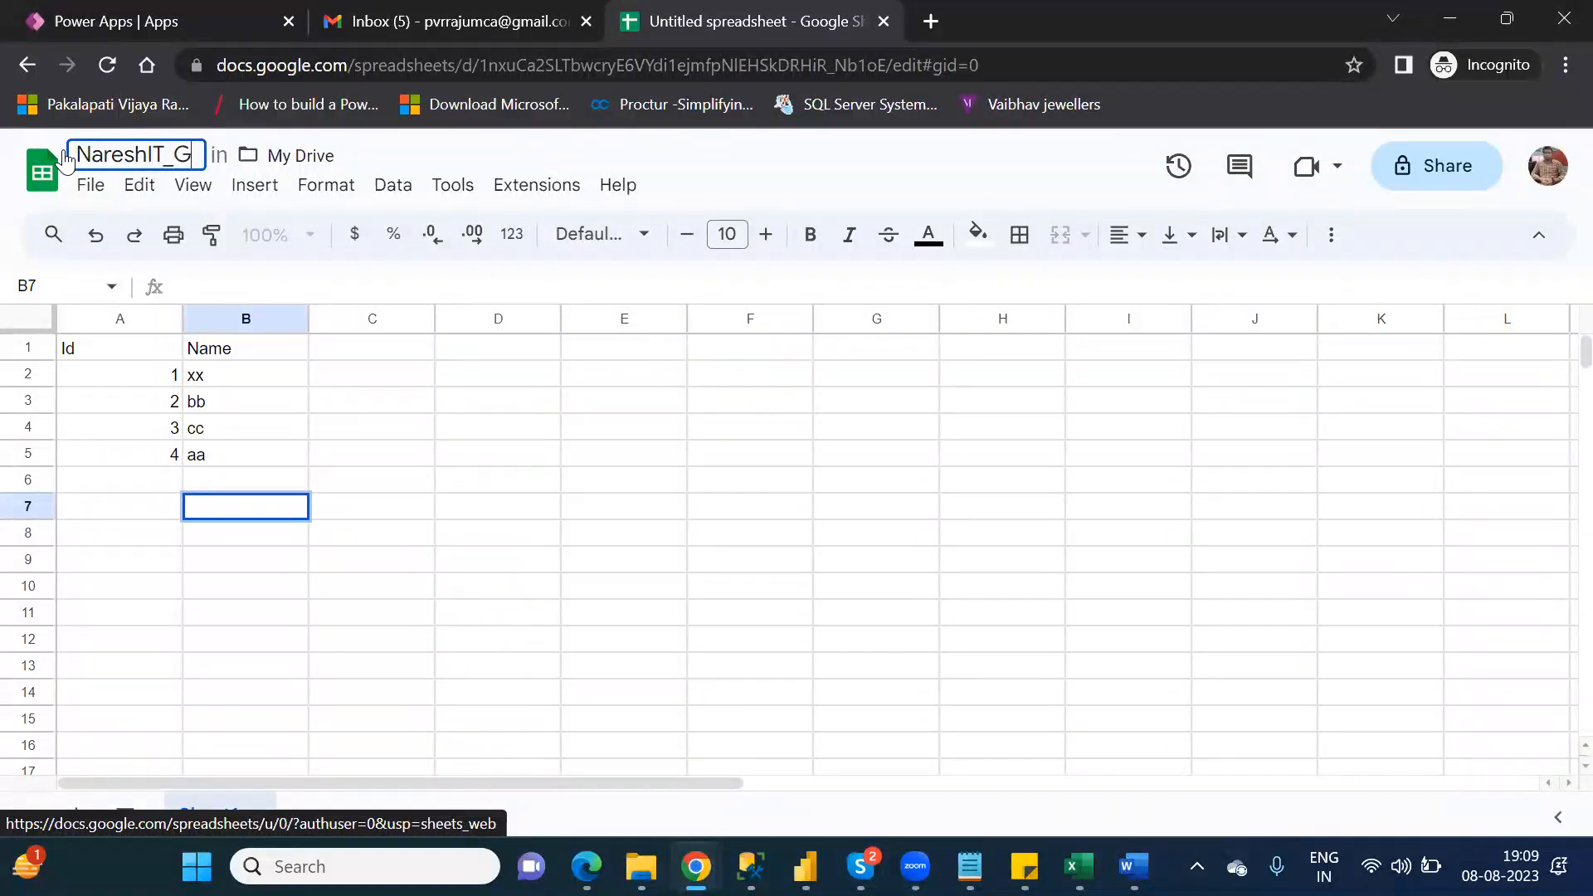
pyautogui.write('S')
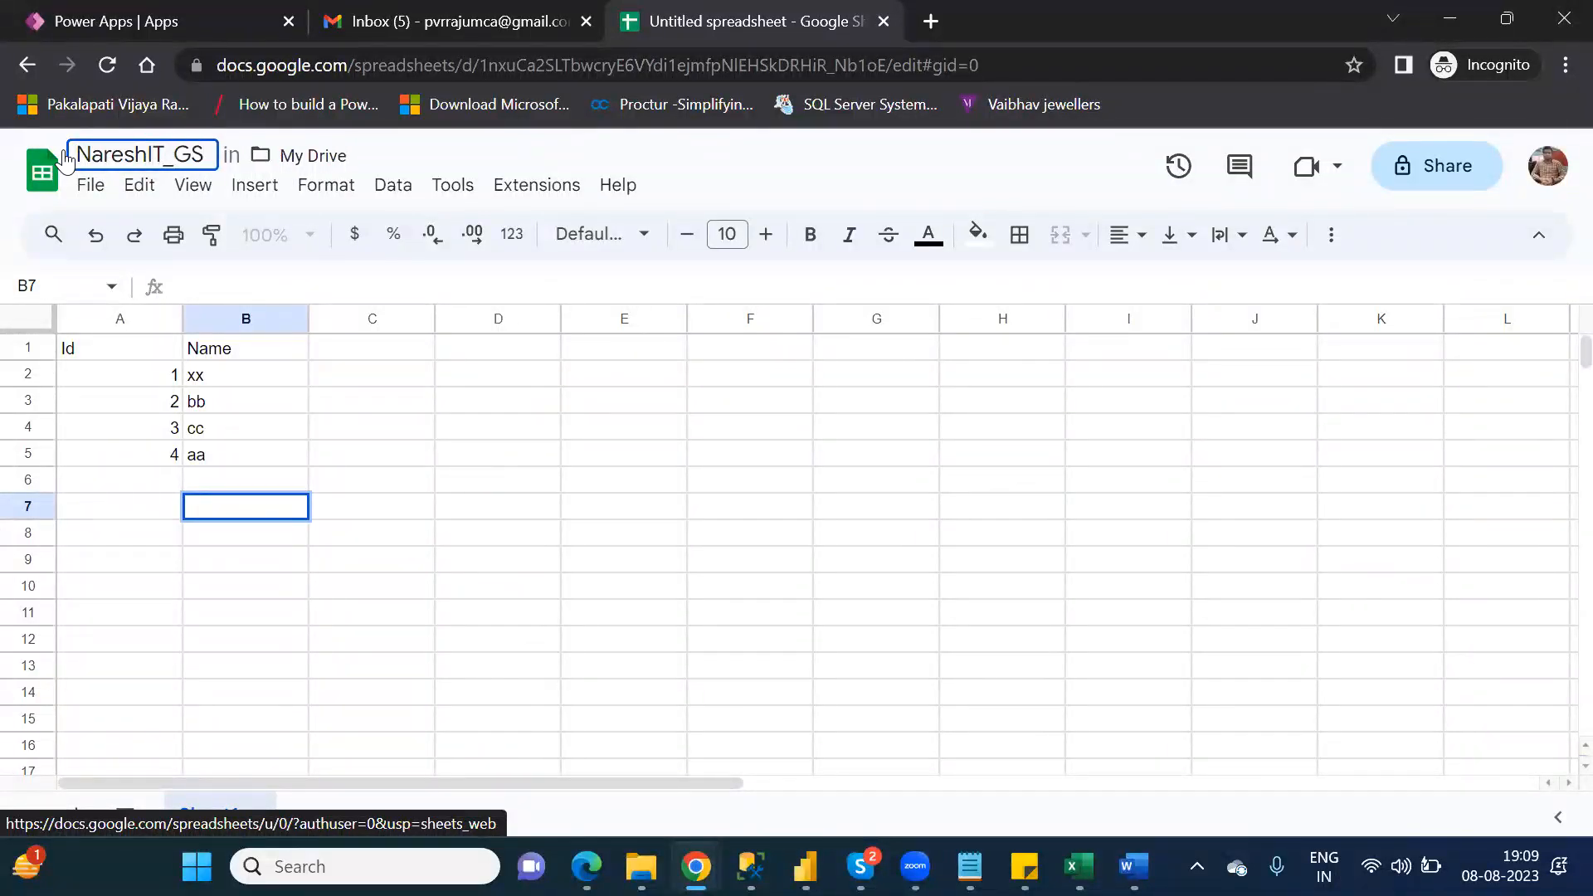
pyautogui.press('Return')
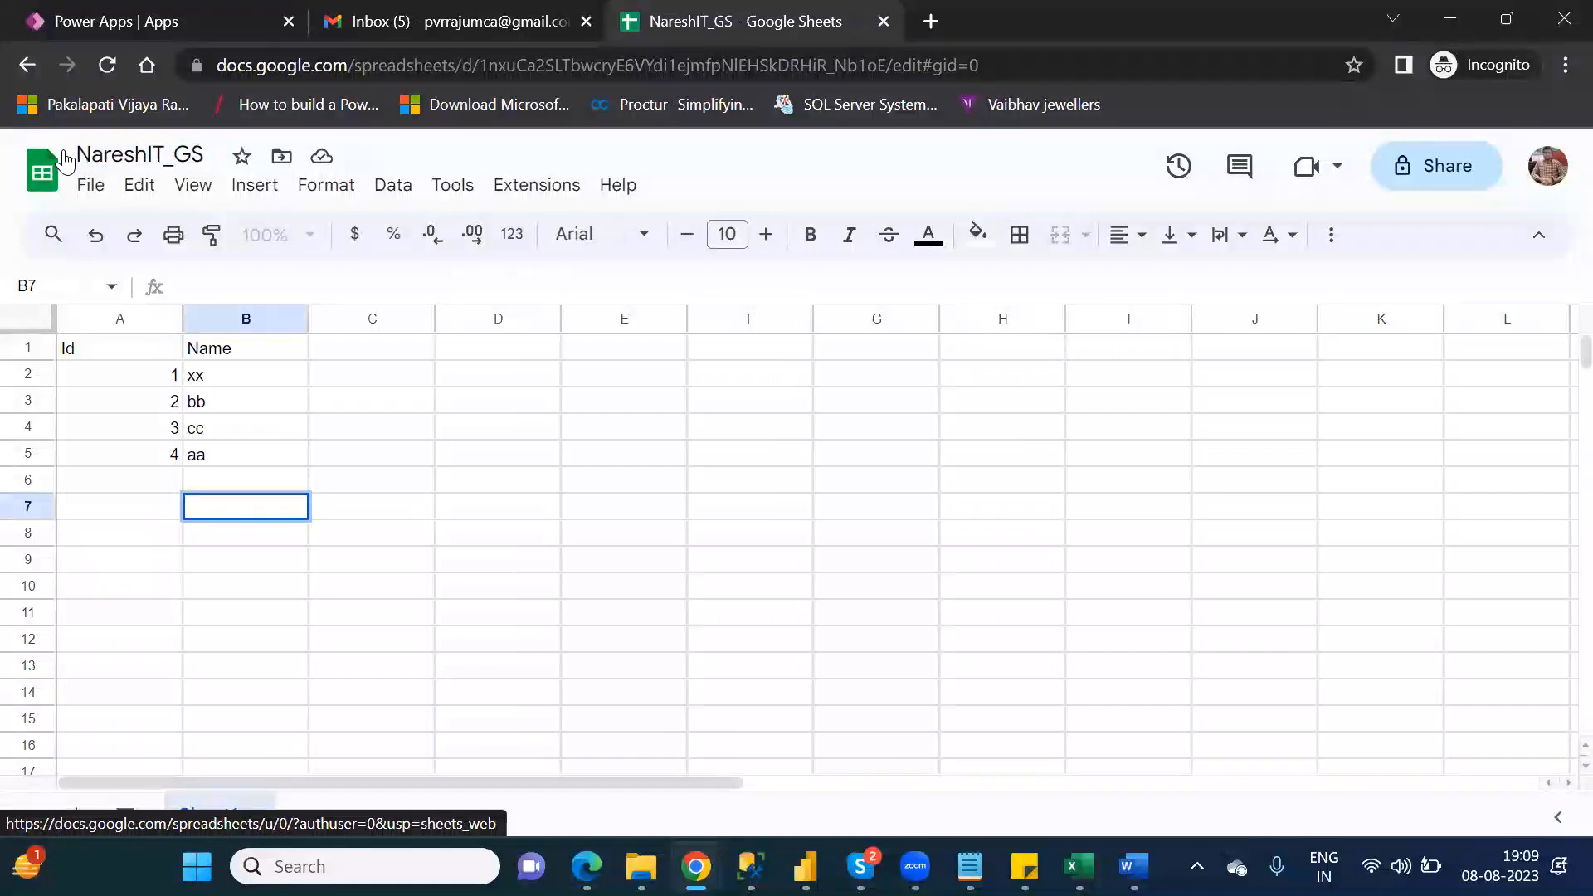
pyautogui.click(28, 64)
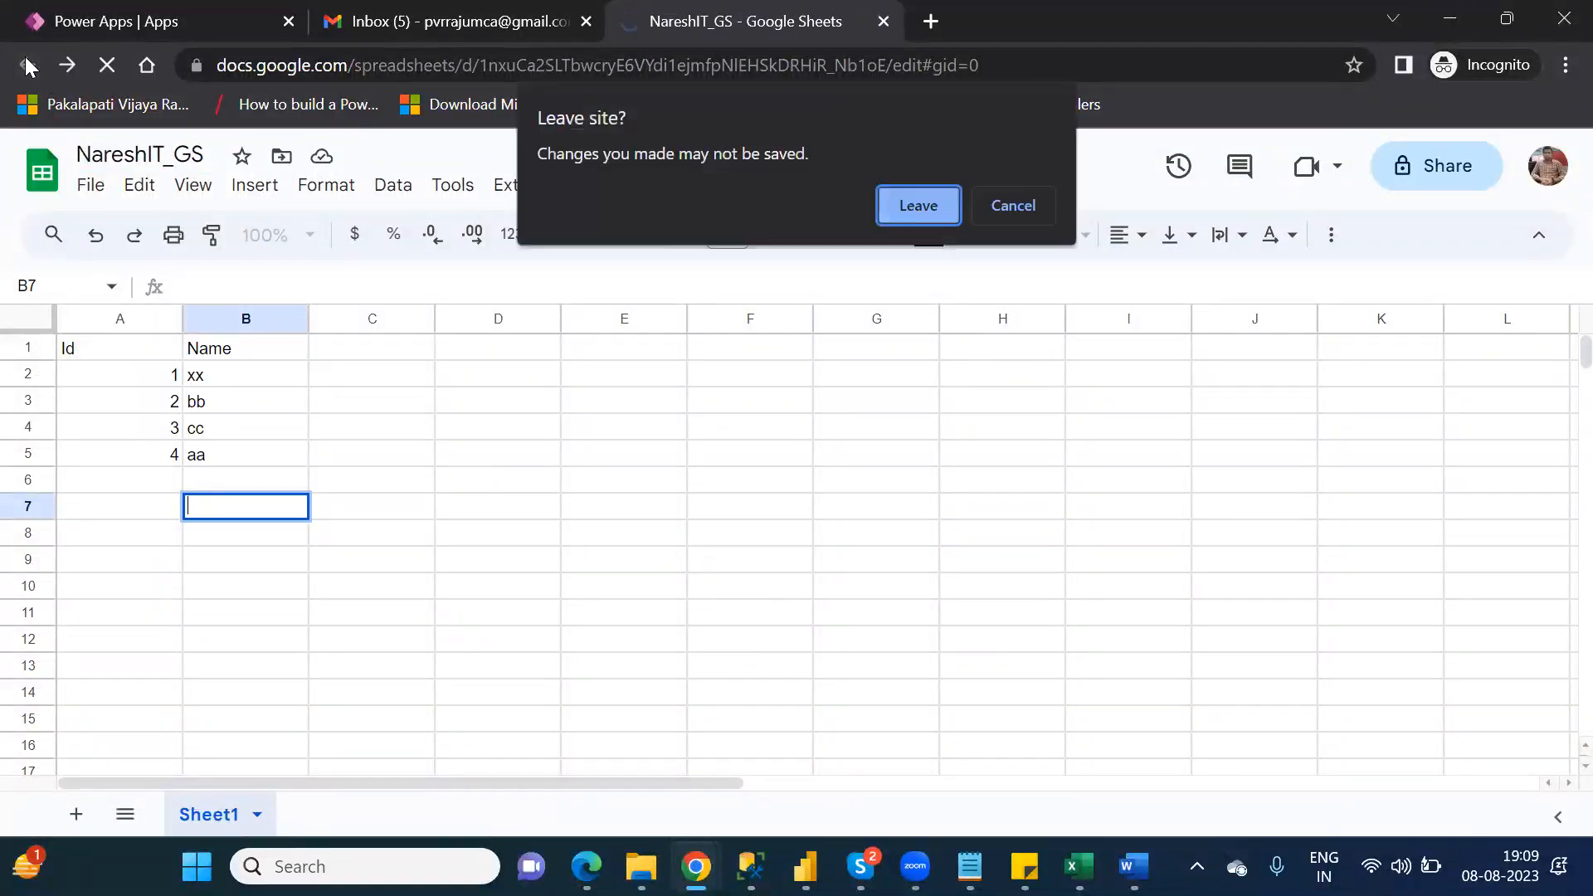
pyautogui.click(916, 206)
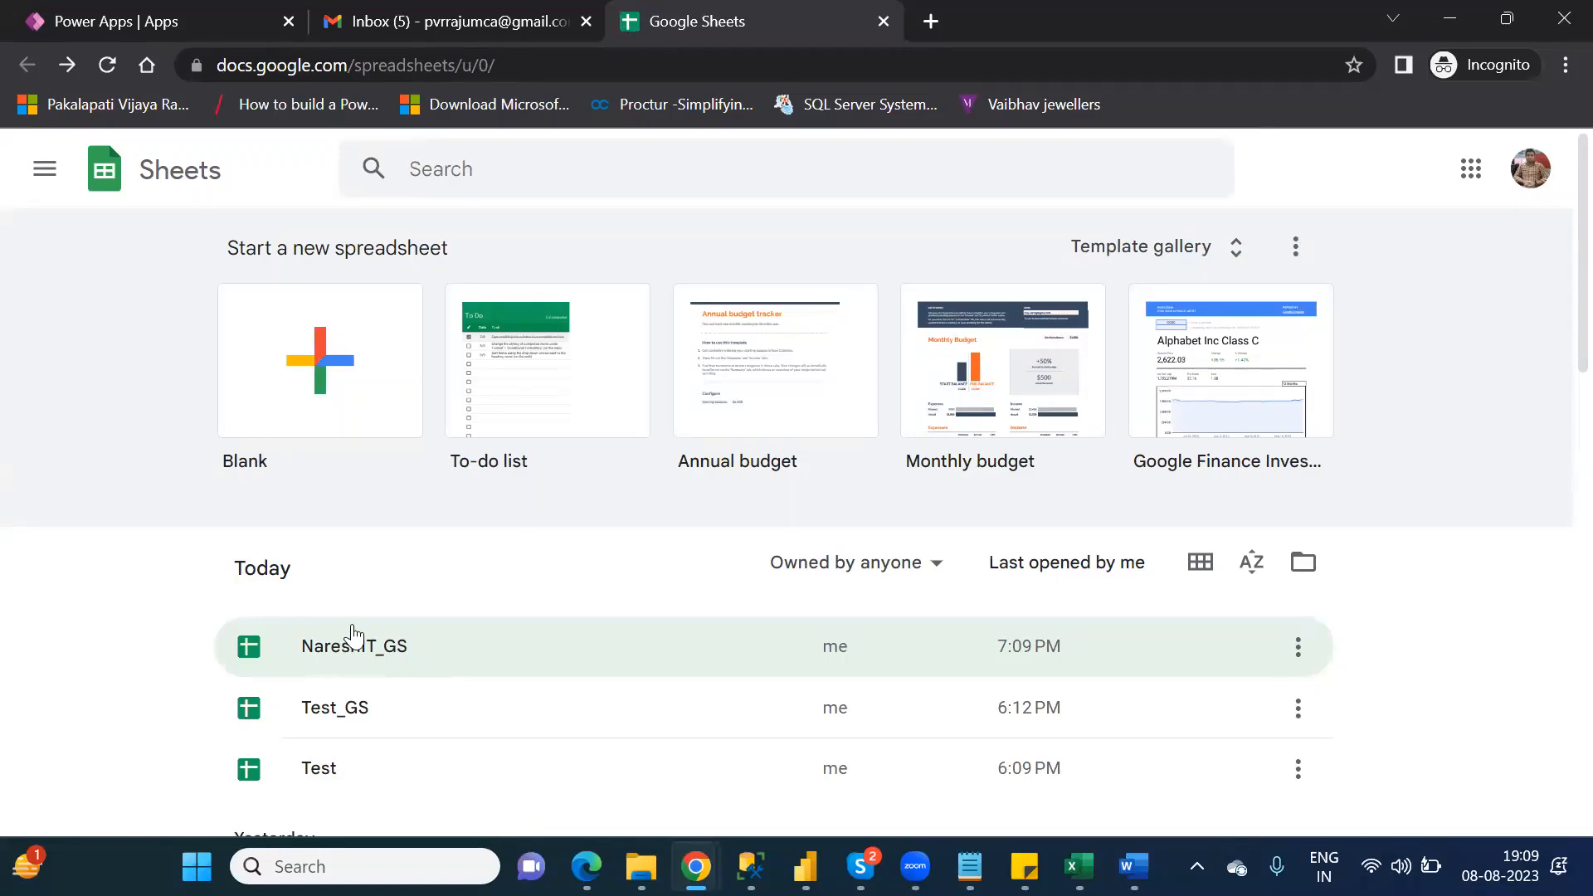
# Step: Switch to Power Apps and start creating an app from Dataverse to reach the connections page
pyautogui.click(164, 20)
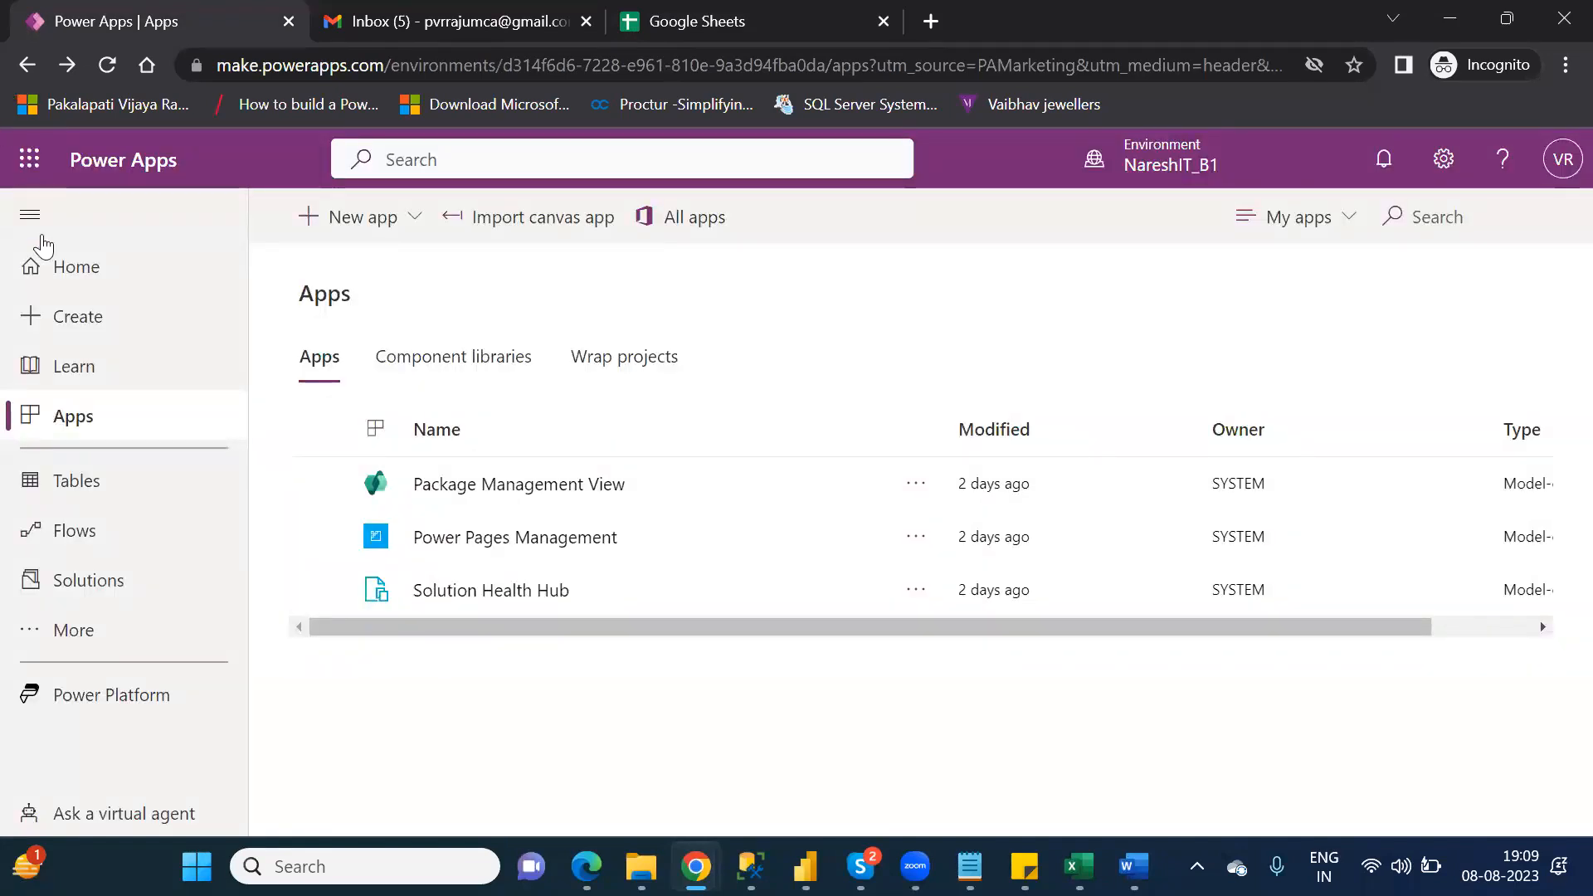
pyautogui.click(74, 324)
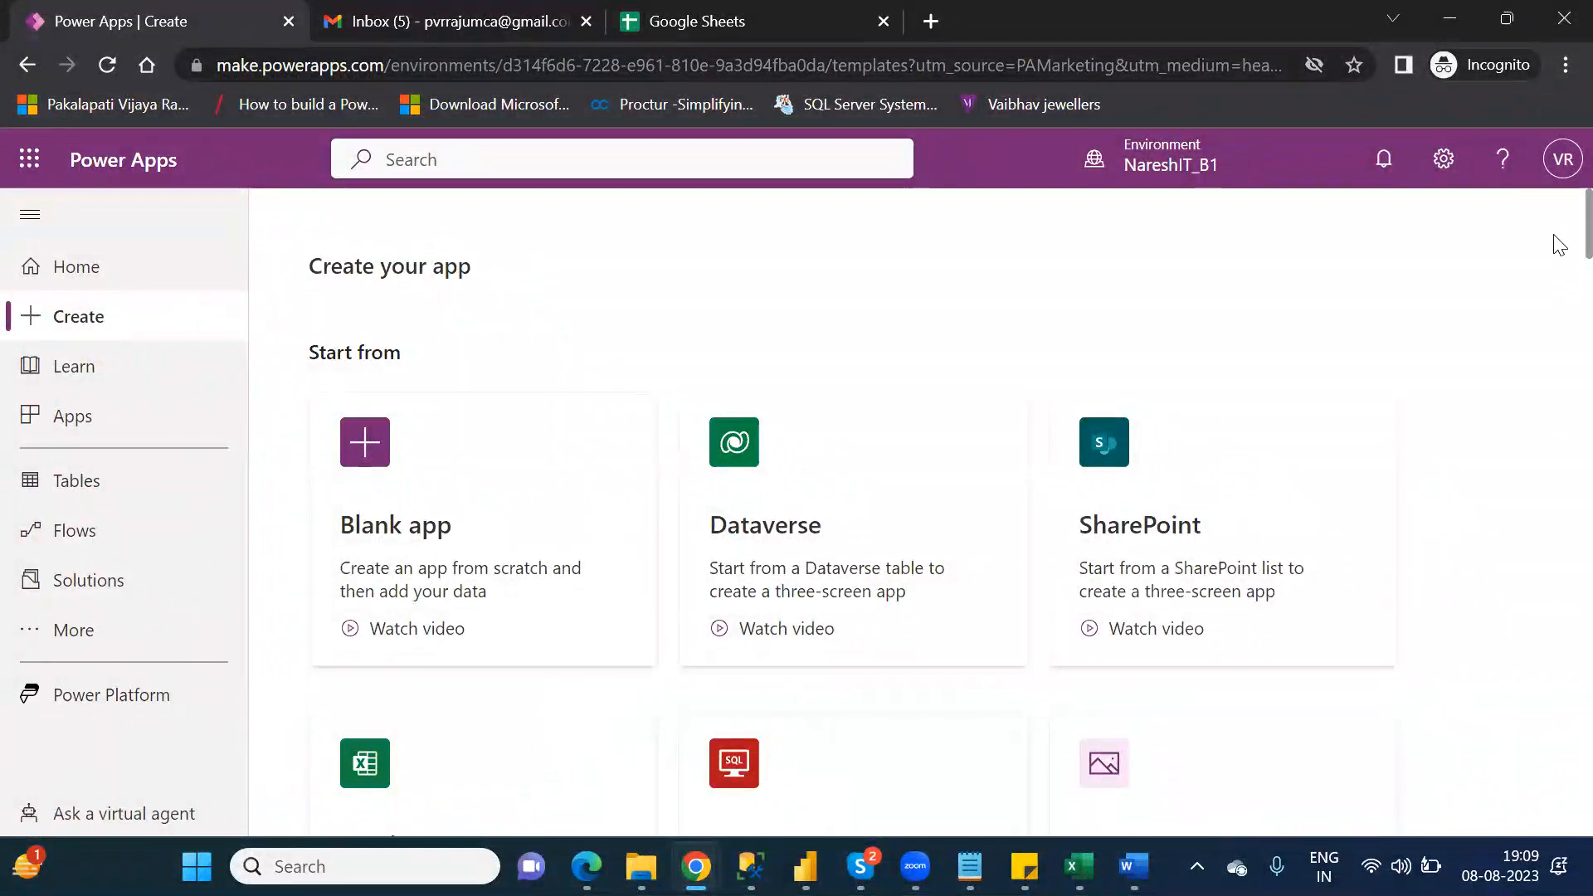
pyautogui.scroll(-2, 1558, 253)
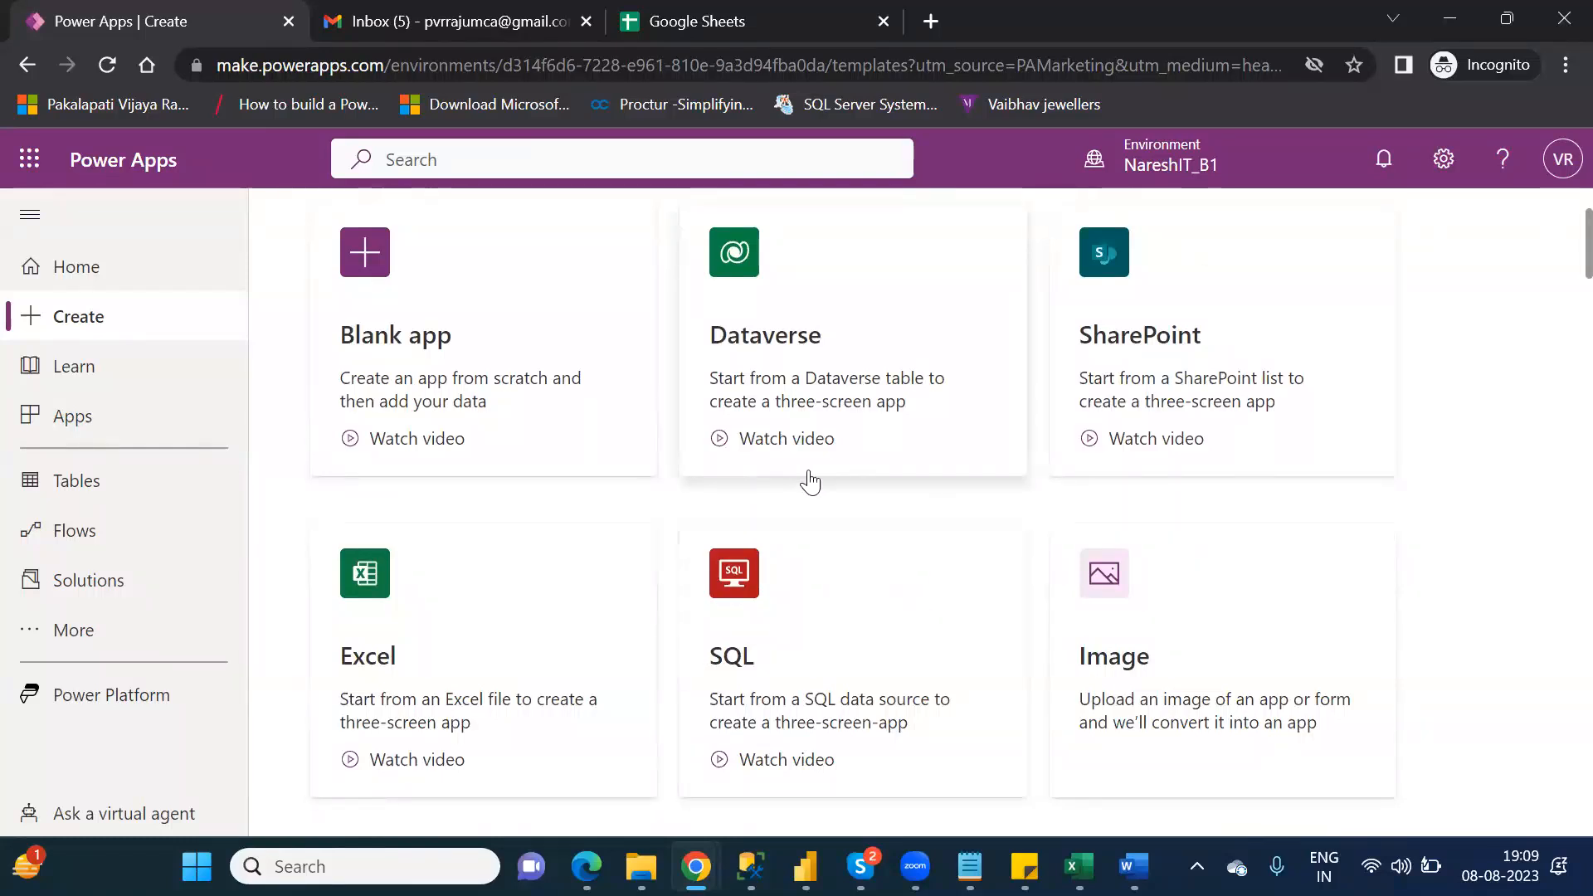
pyautogui.click(892, 257)
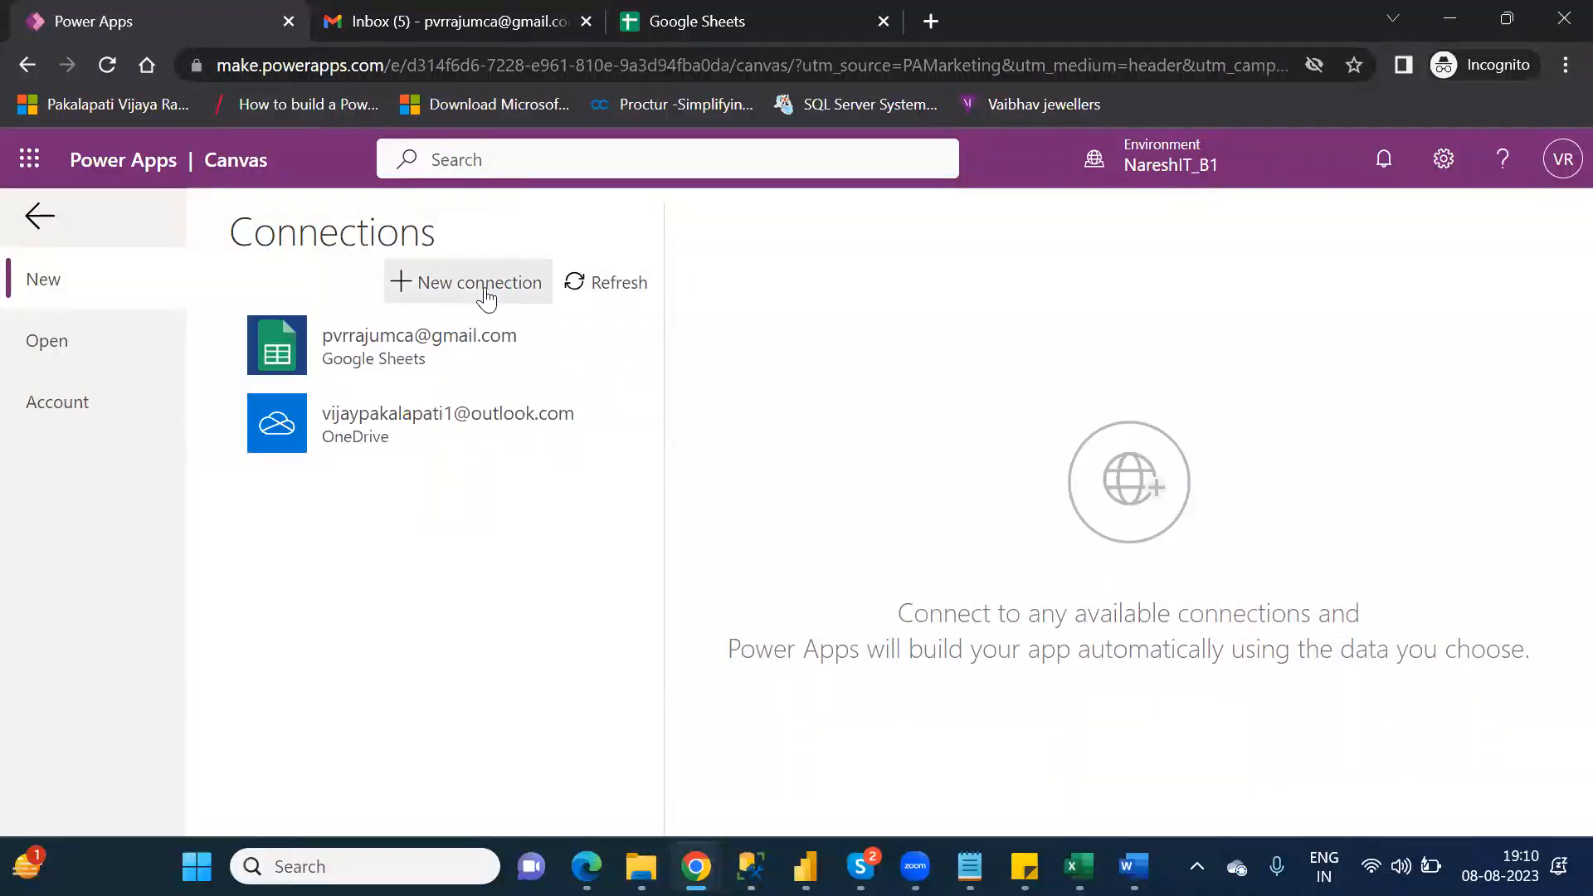
# Step: Add a new connection of the Google Sheets type and start its creation
pyautogui.click(485, 289)
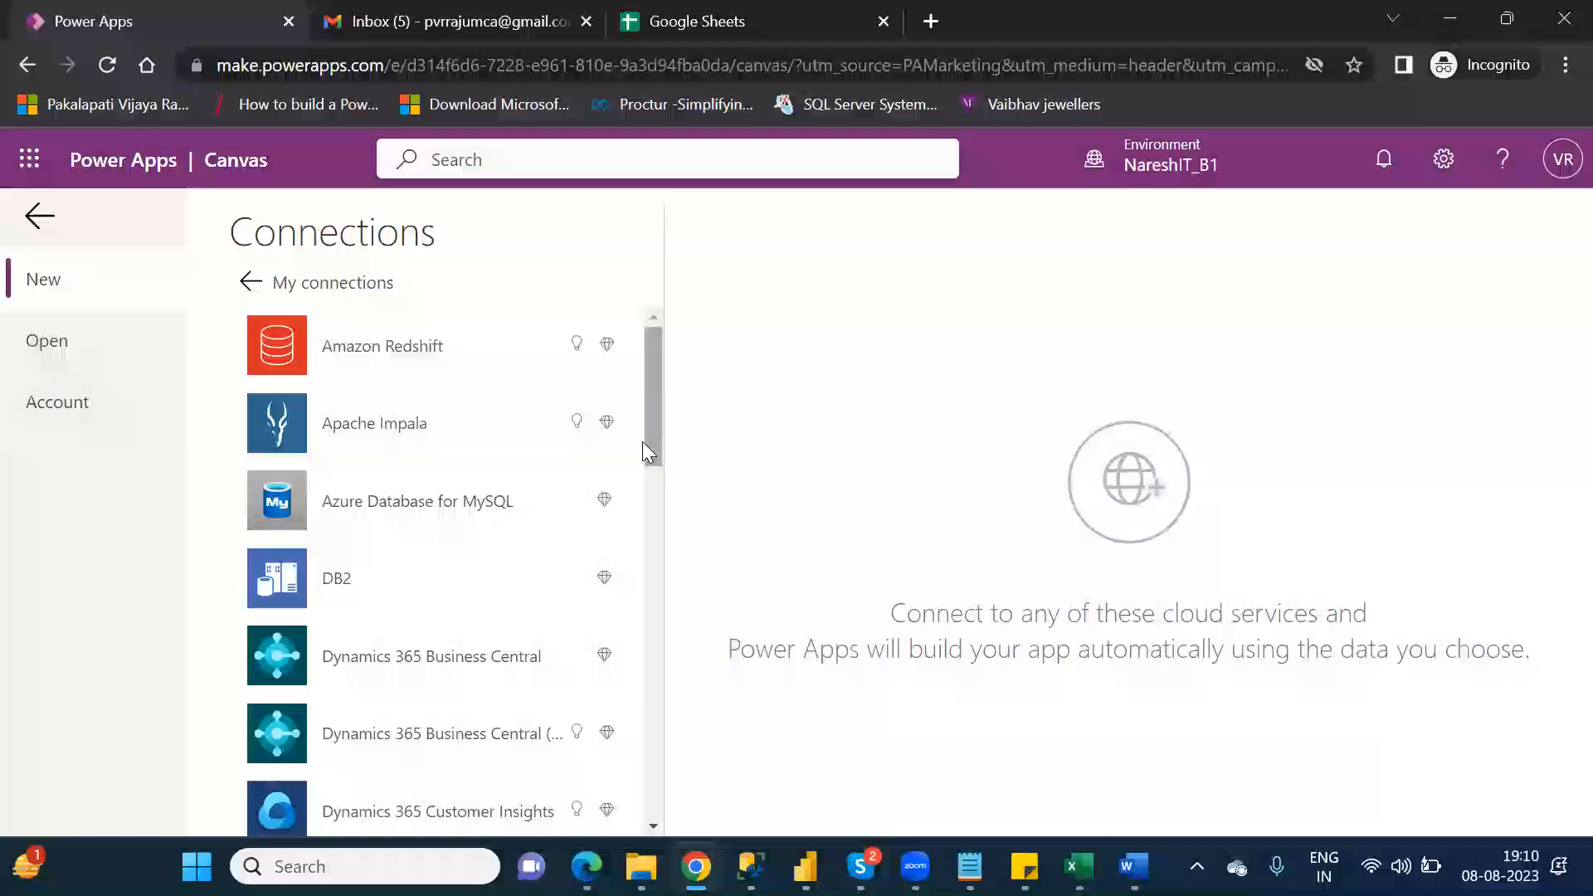
pyautogui.moveTo(652, 433); pyautogui.dragTo(671, 572)
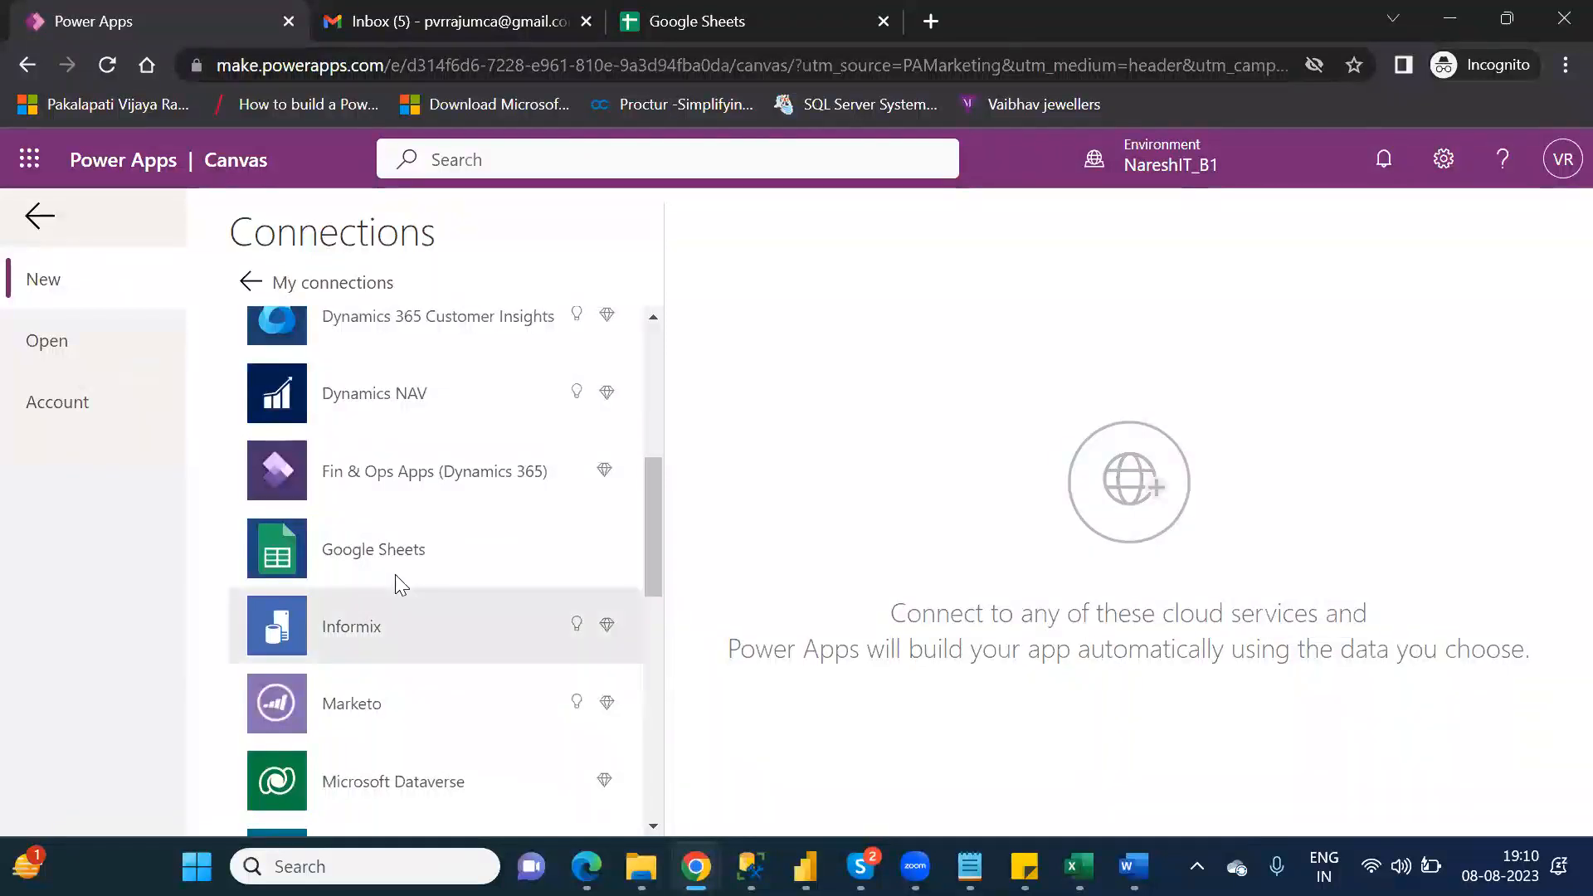
pyautogui.click(383, 554)
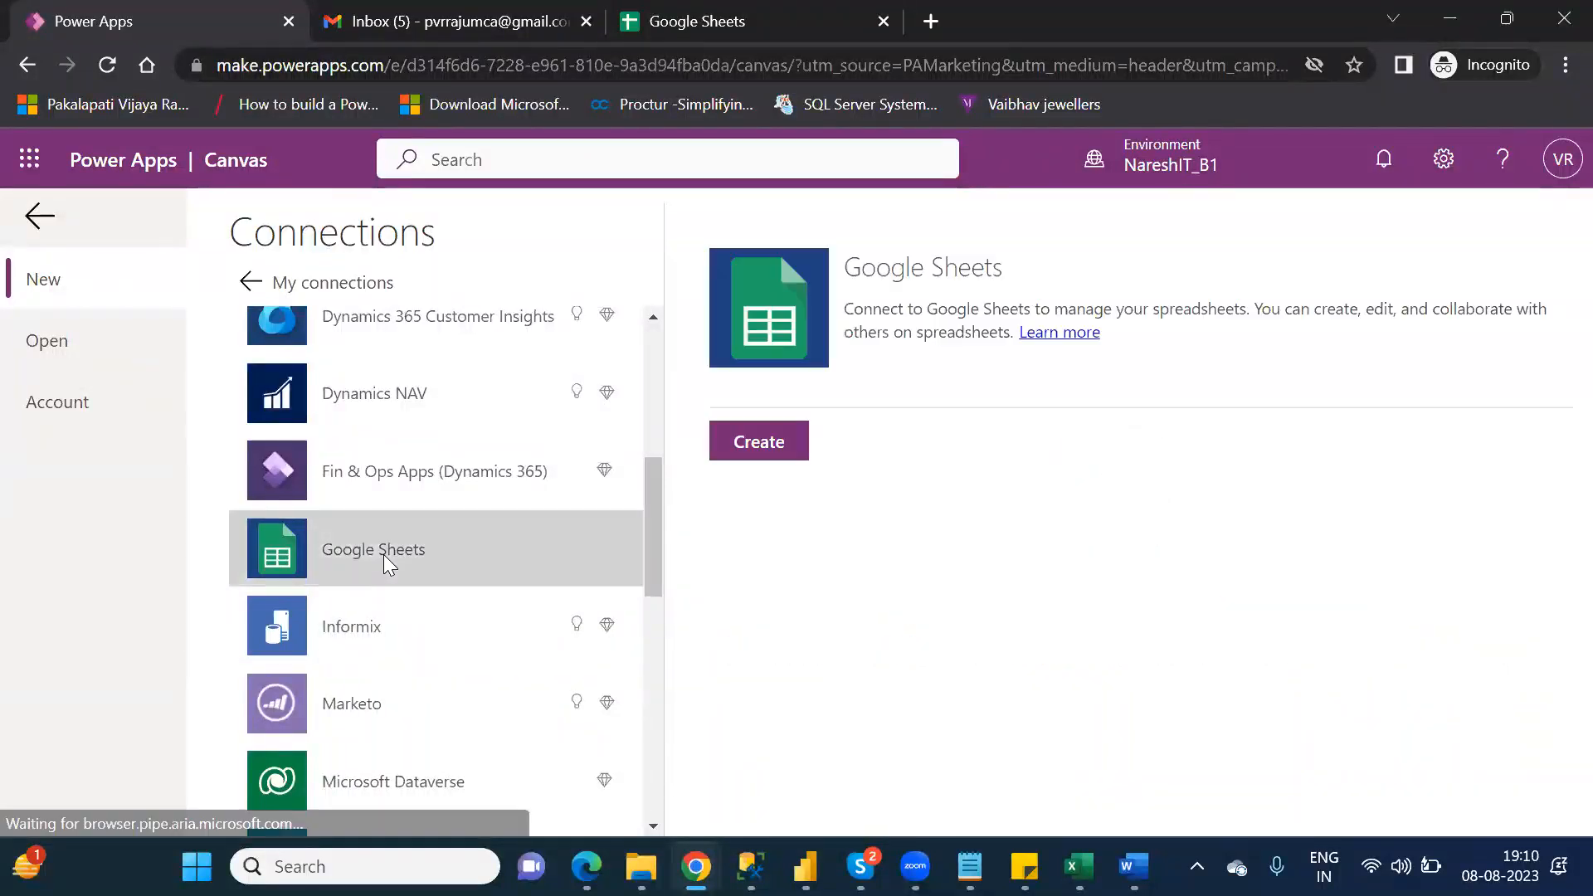
pyautogui.click(763, 439)
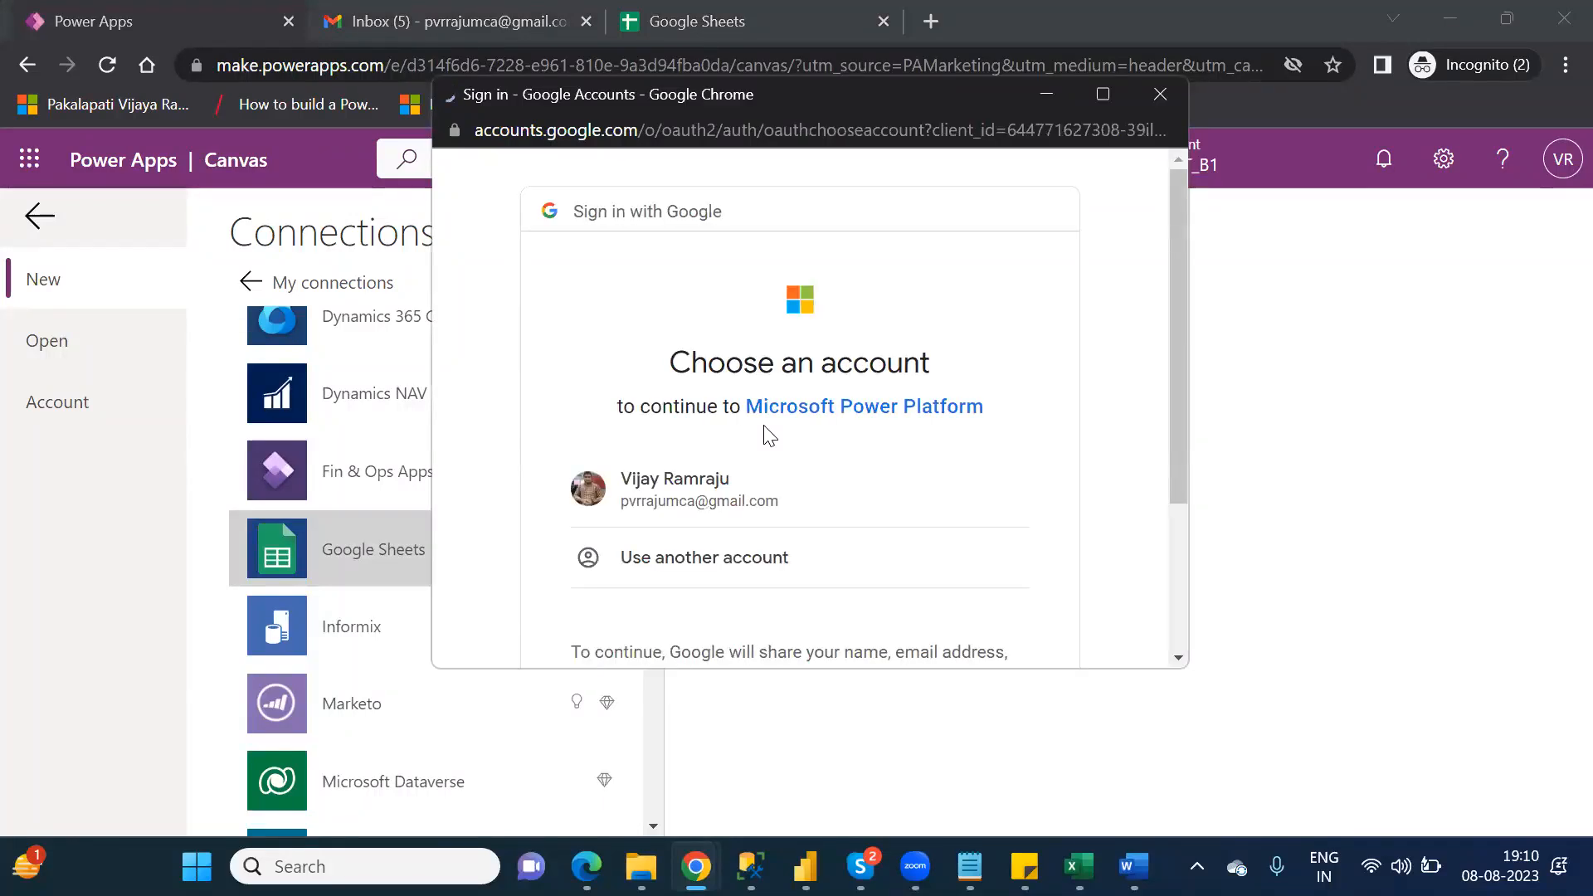
# Step: Sign in to the Google Sheets connection with the existing Google account, grant Microsoft Power Platform access and confirm the consent
pyautogui.click(712, 492)
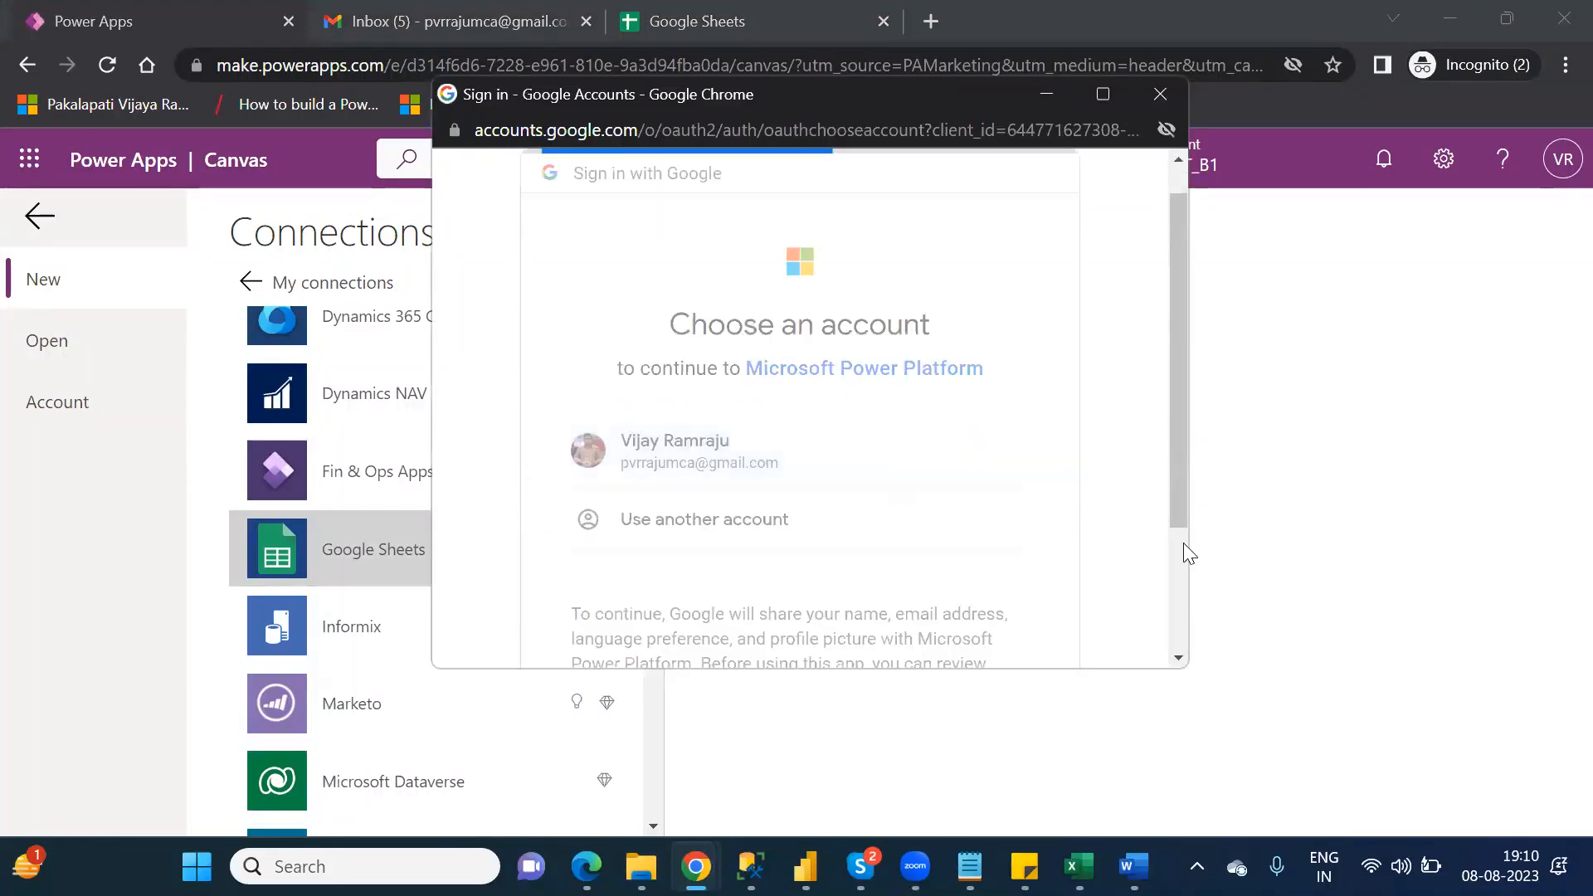
pyautogui.scroll(-3, 1178, 559)
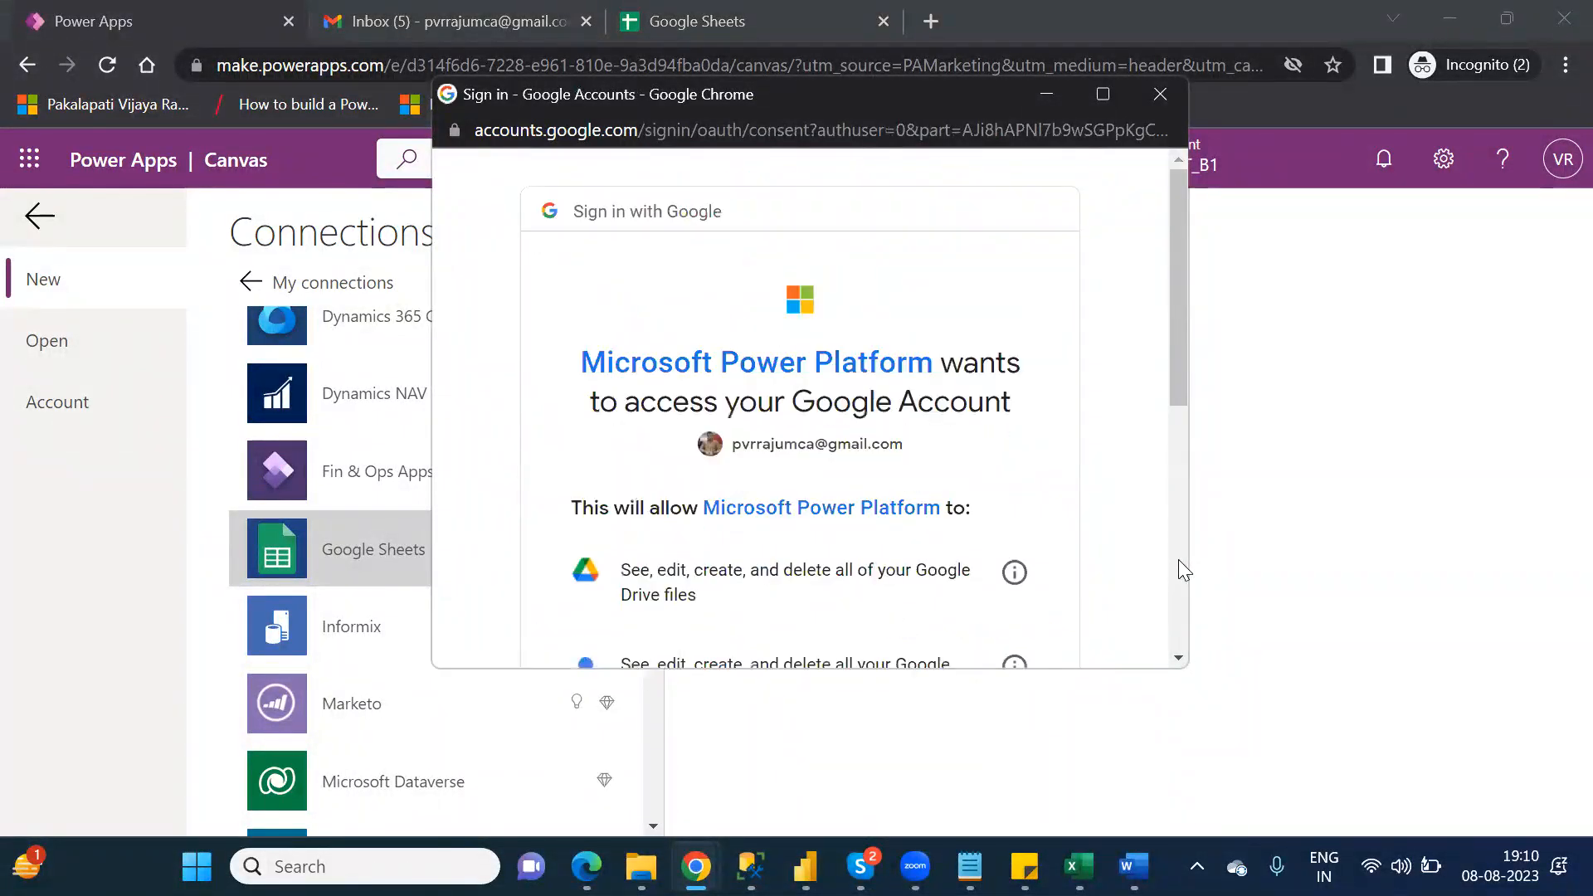
pyautogui.scroll(-5, 1178, 559)
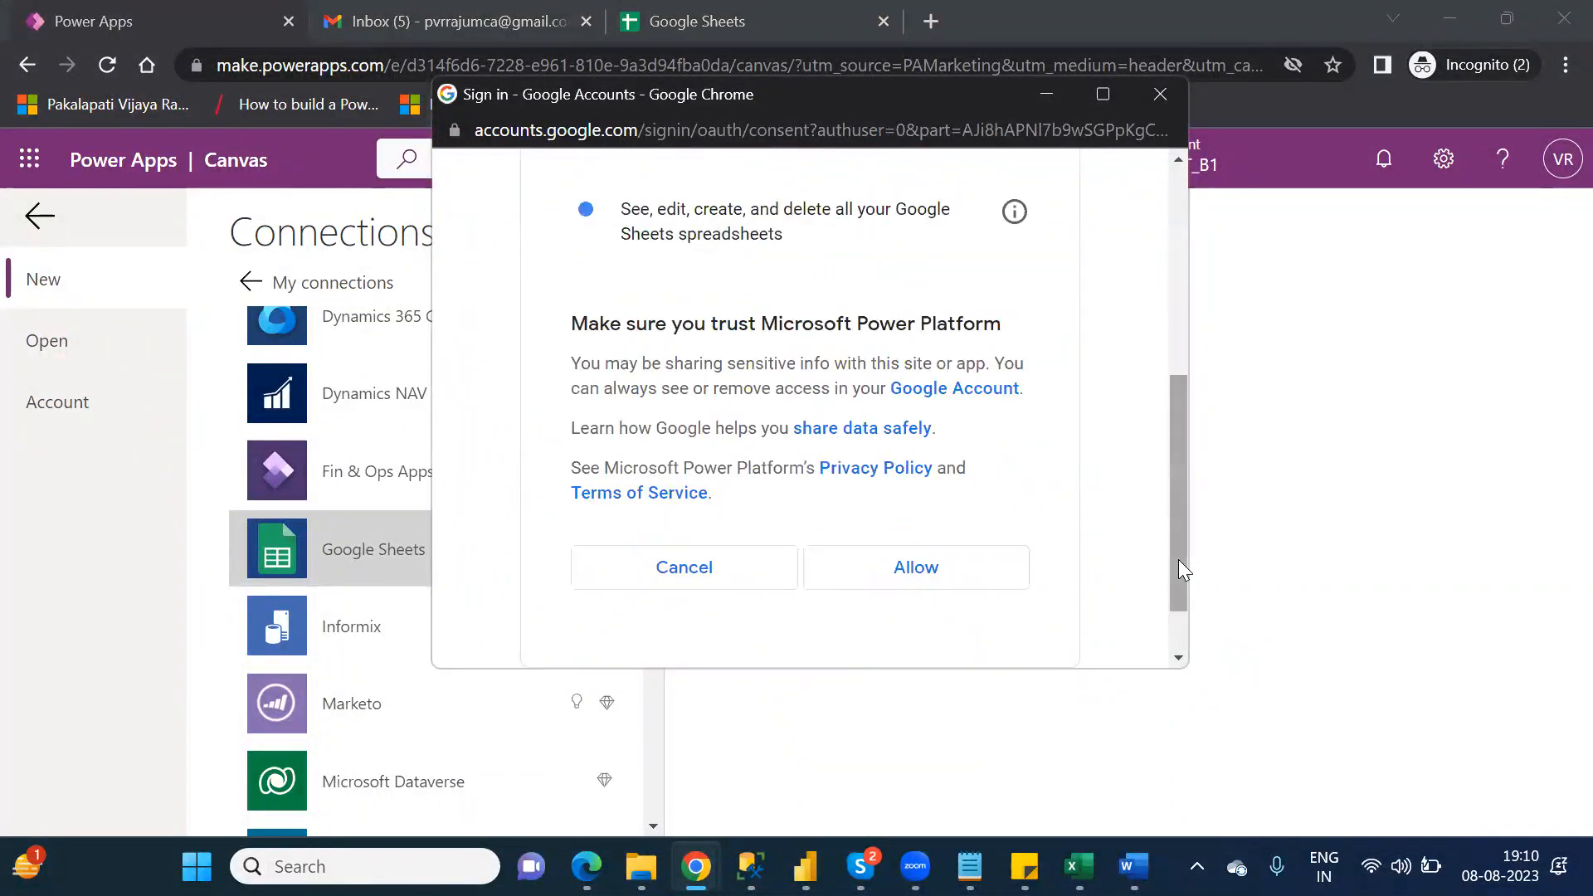
pyautogui.click(921, 571)
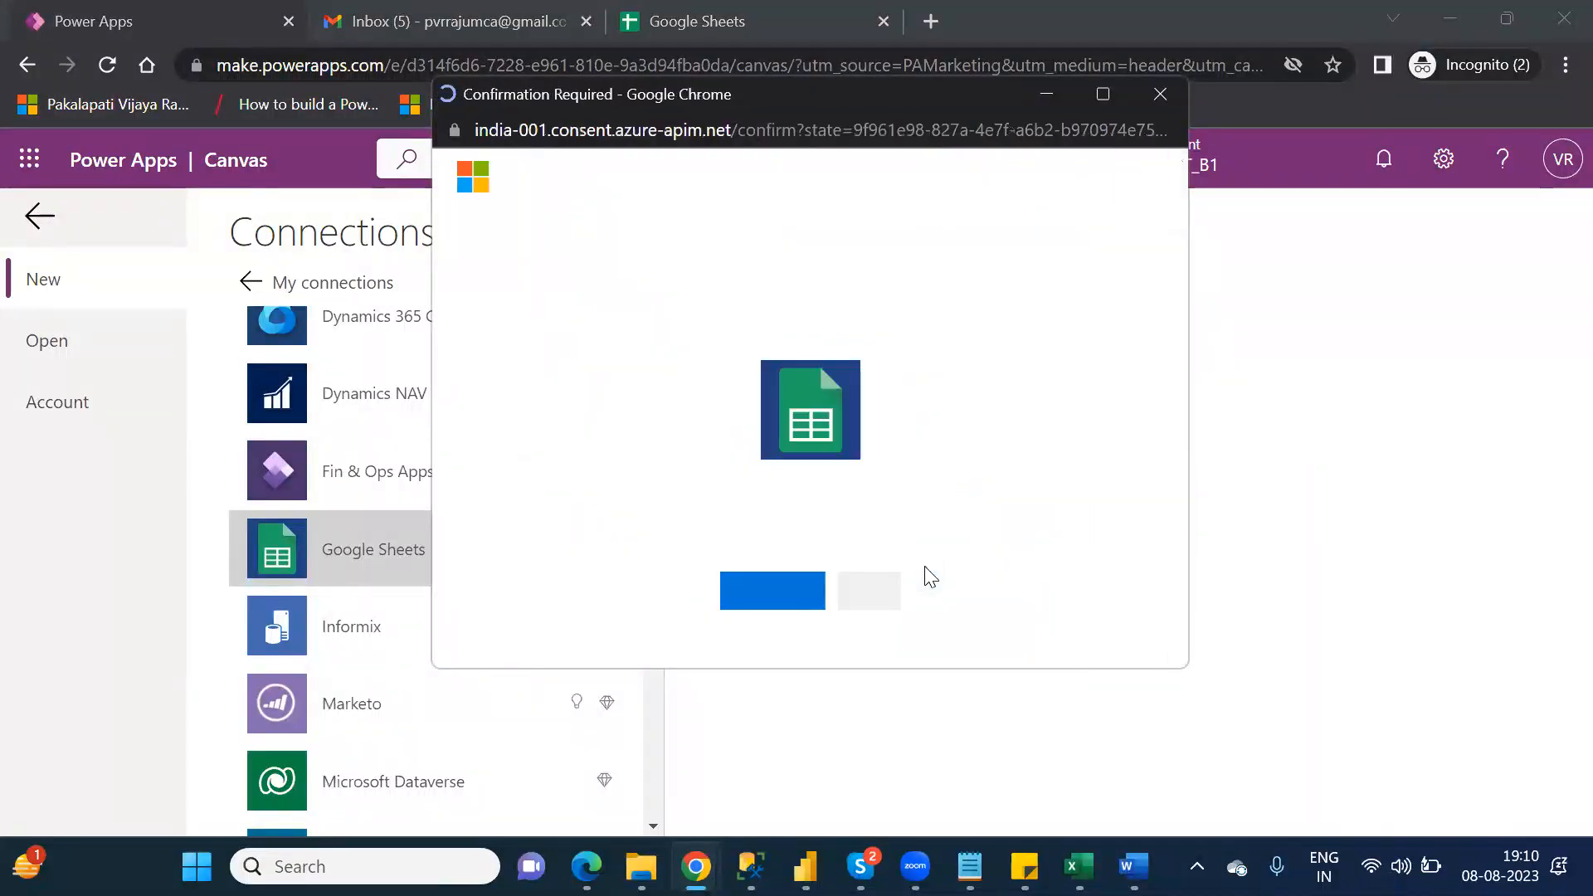
pyautogui.click(776, 594)
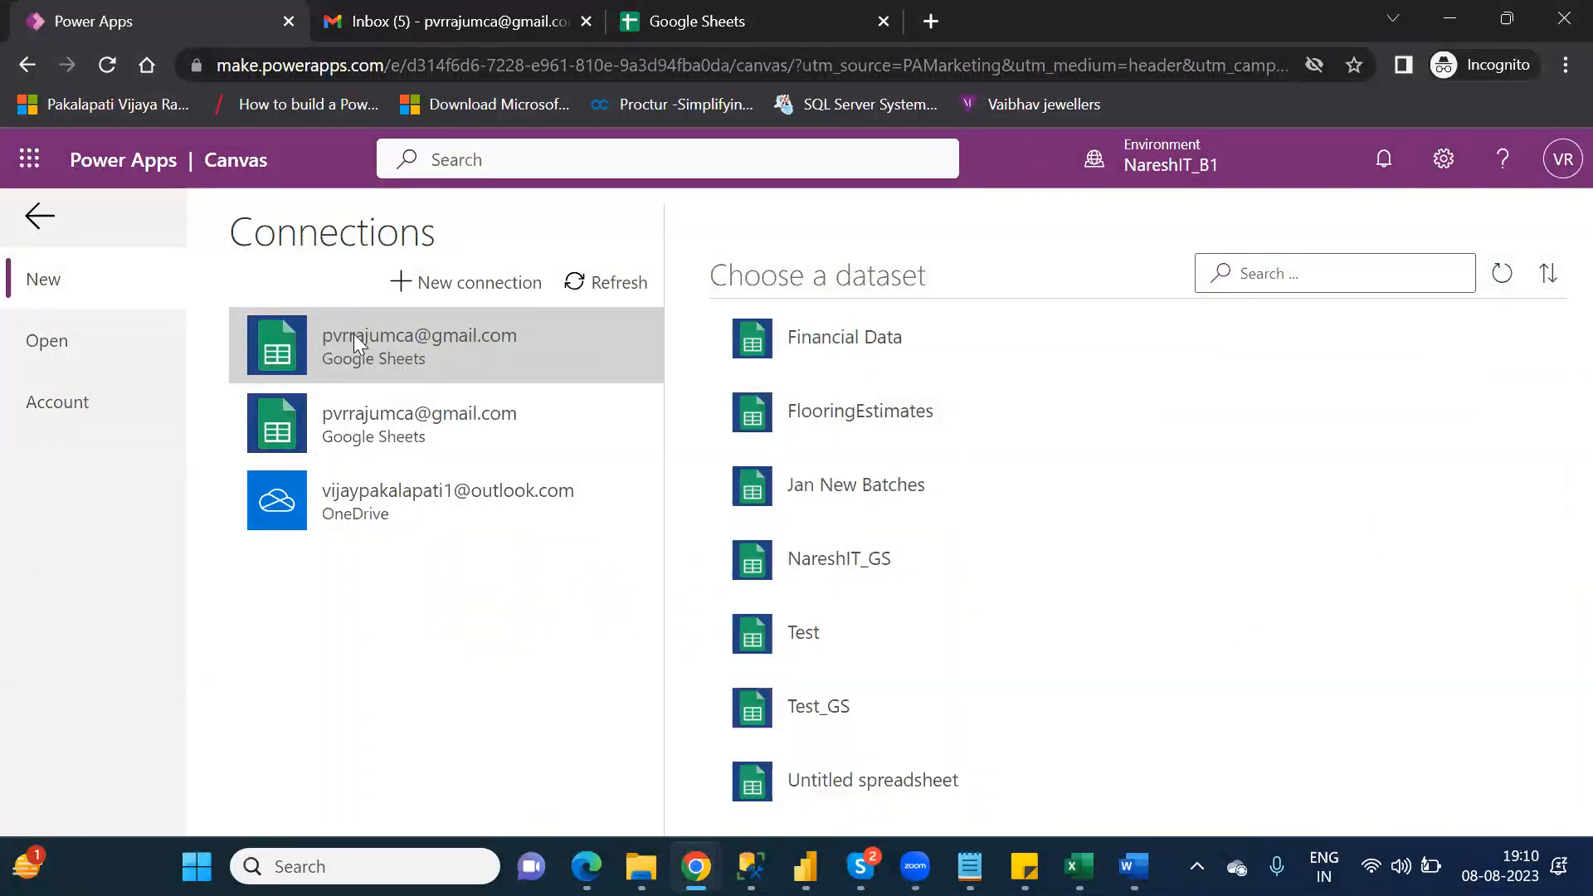
# Step: Choose the NareshIT_GS dataset and its Sheet1 table, and connect to generate the app
pyautogui.click(946, 323)
pyautogui.click(1001, 581)
pyautogui.click(992, 660)
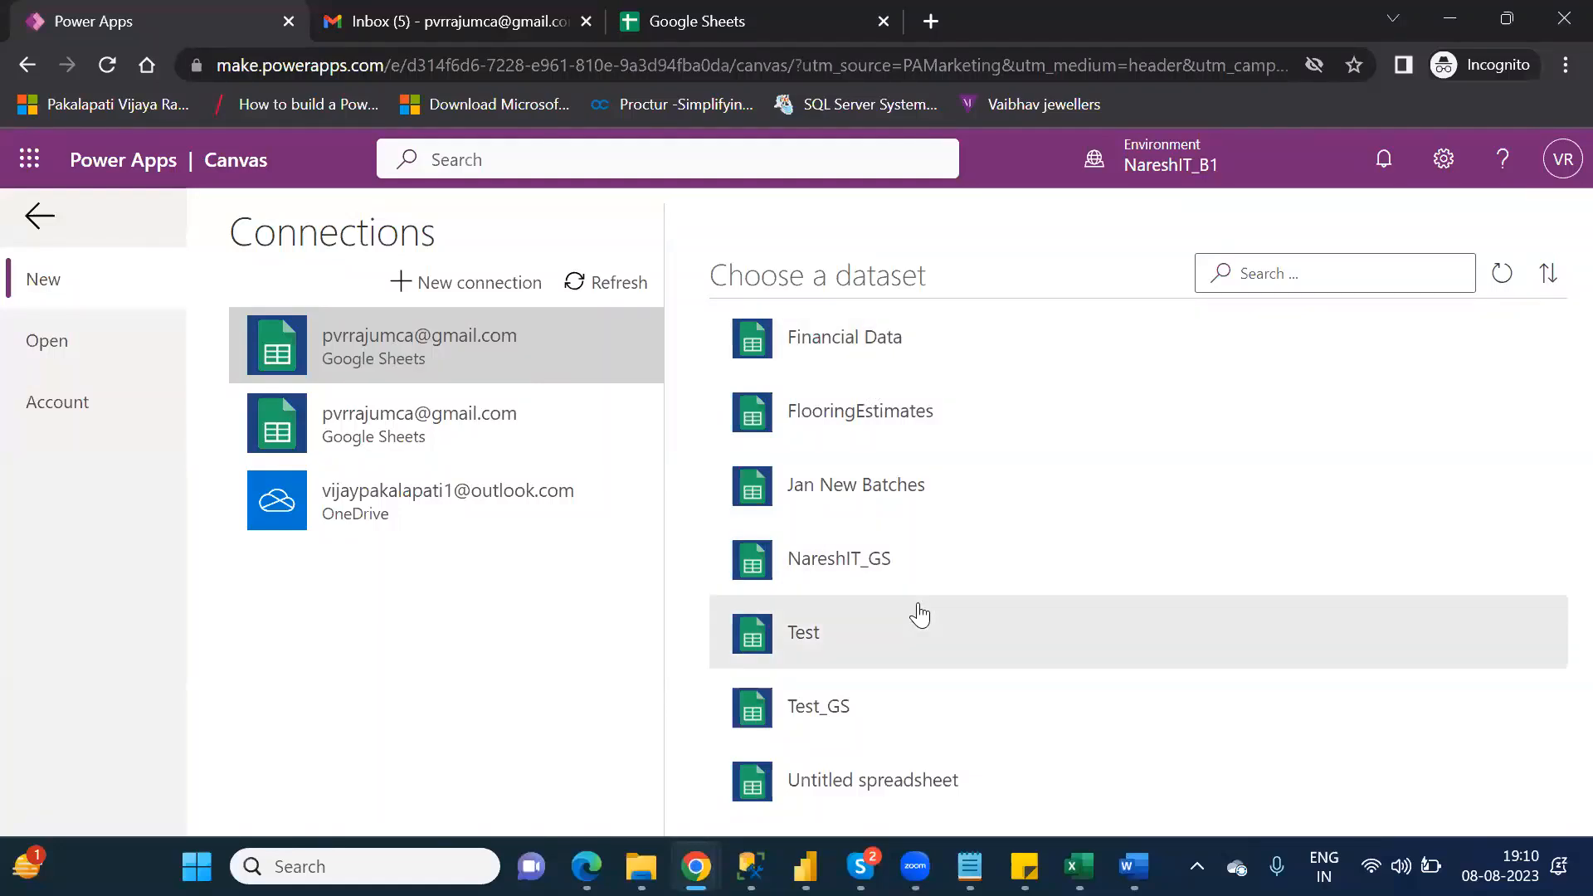
pyautogui.click(884, 562)
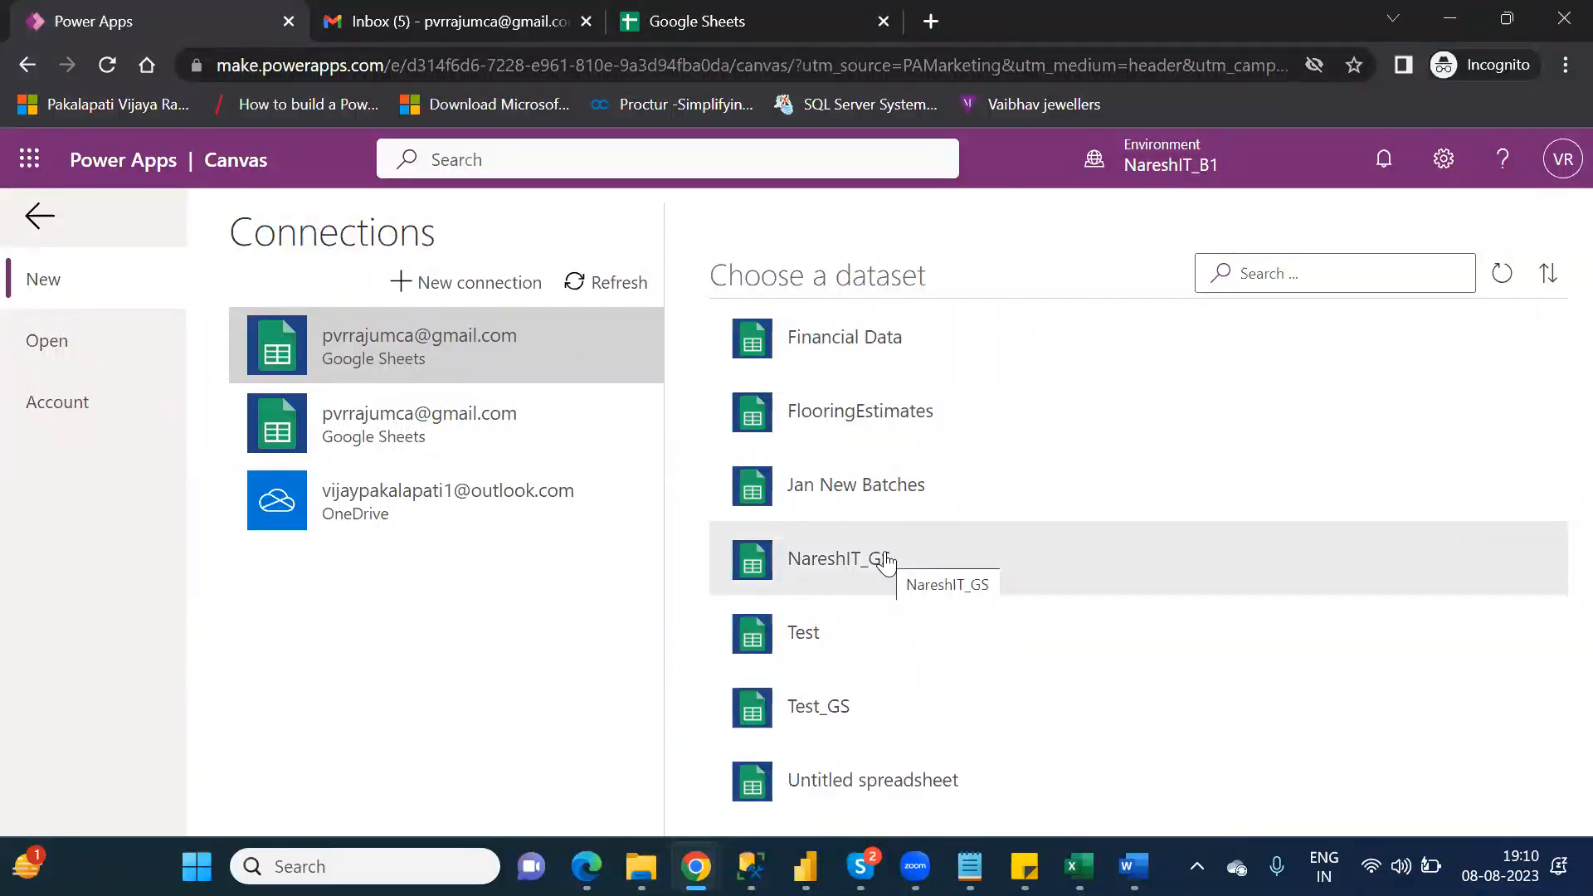
pyautogui.click(885, 562)
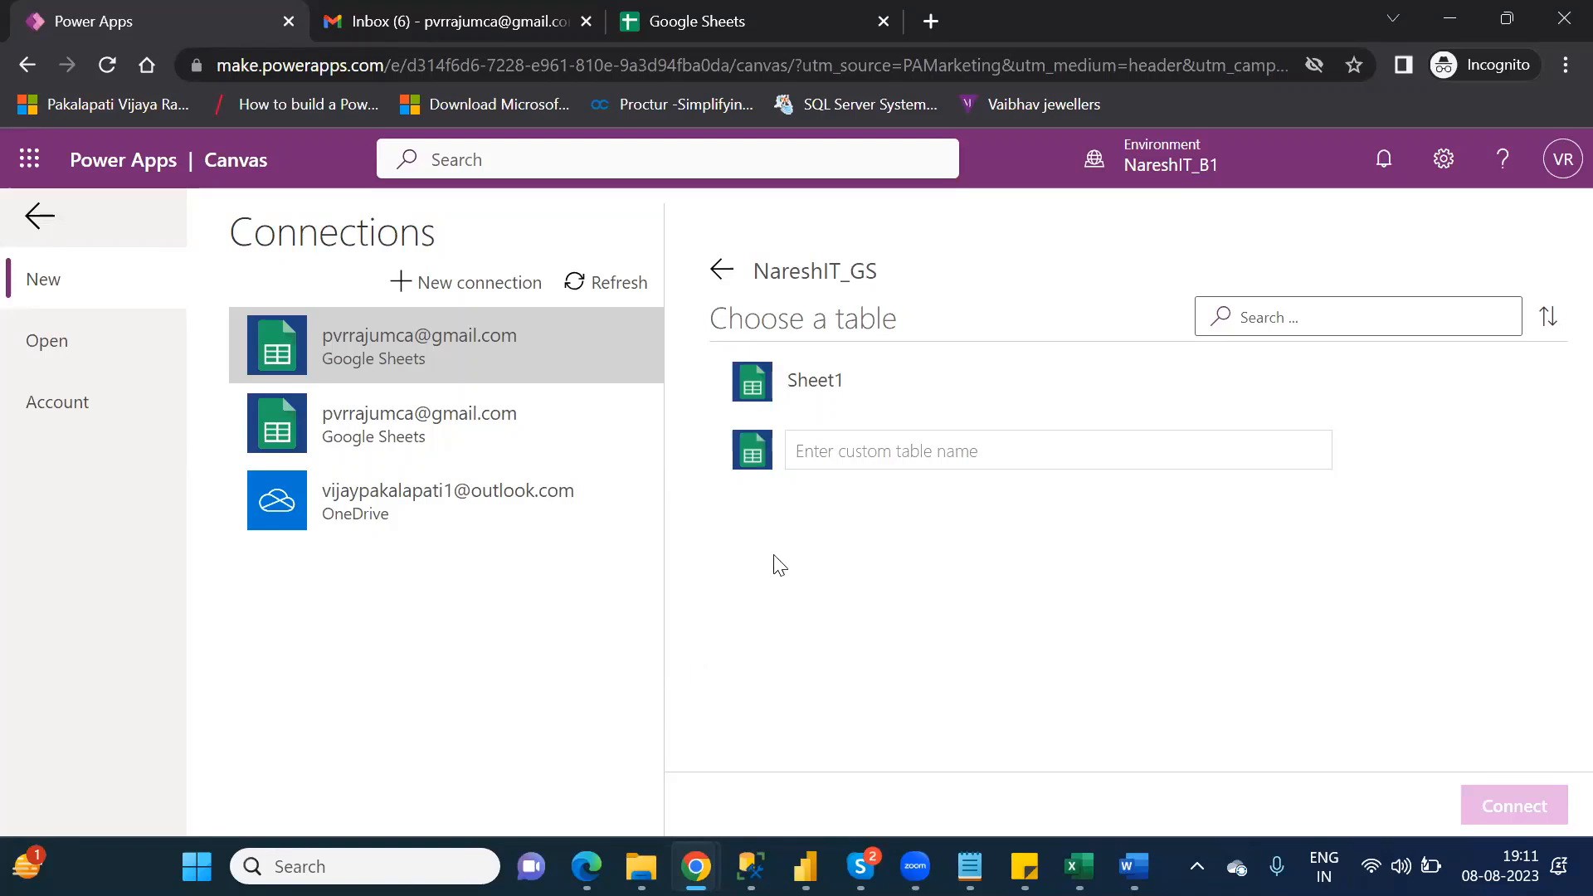
pyautogui.click(846, 381)
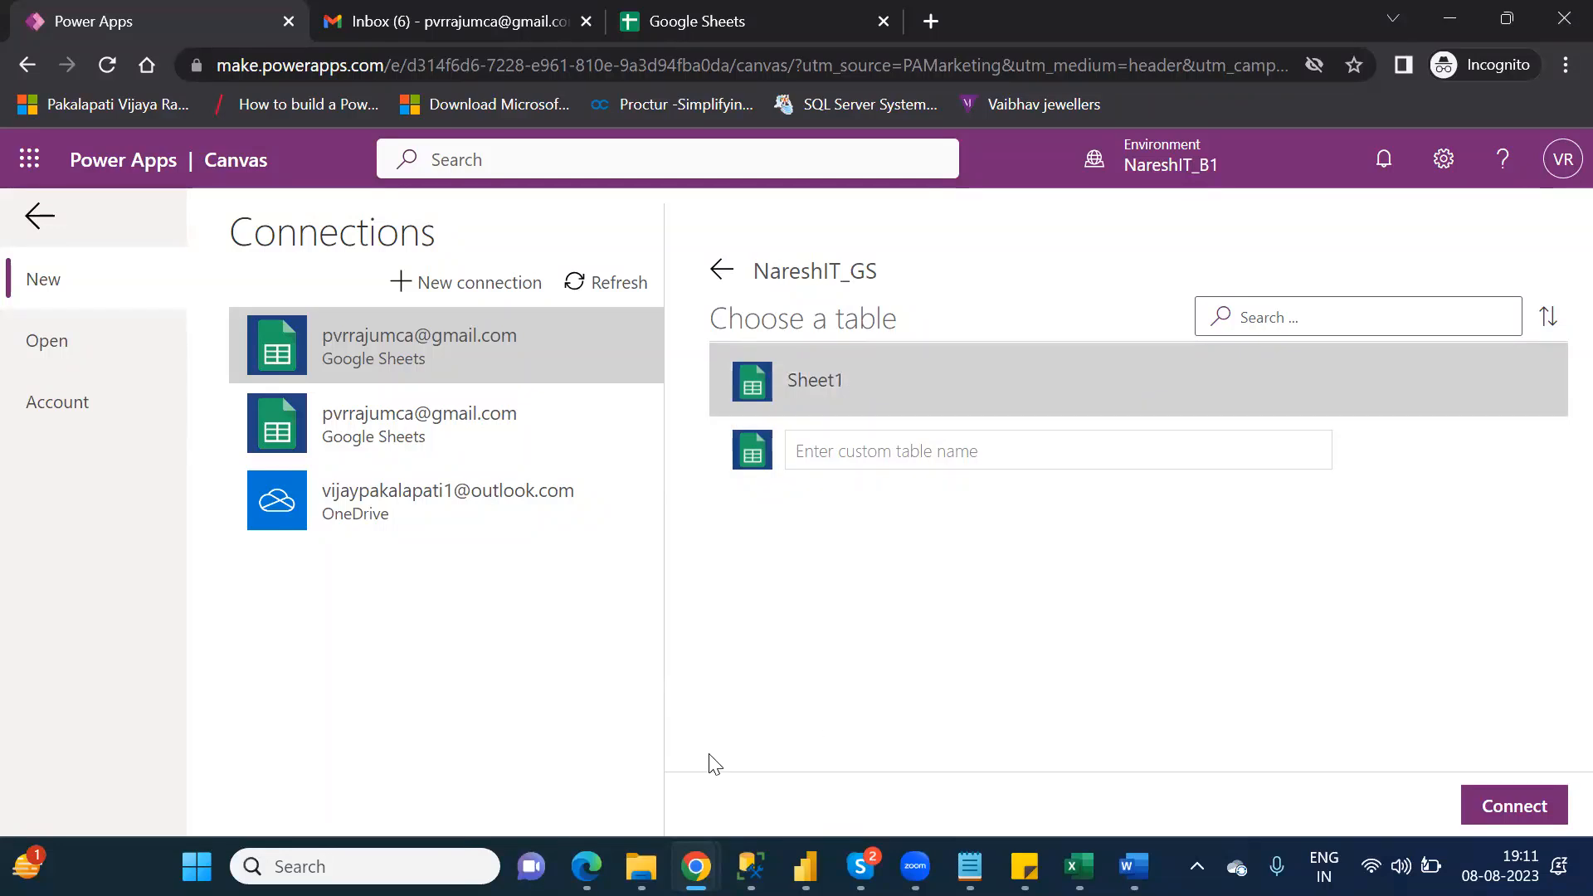
pyautogui.click(1528, 806)
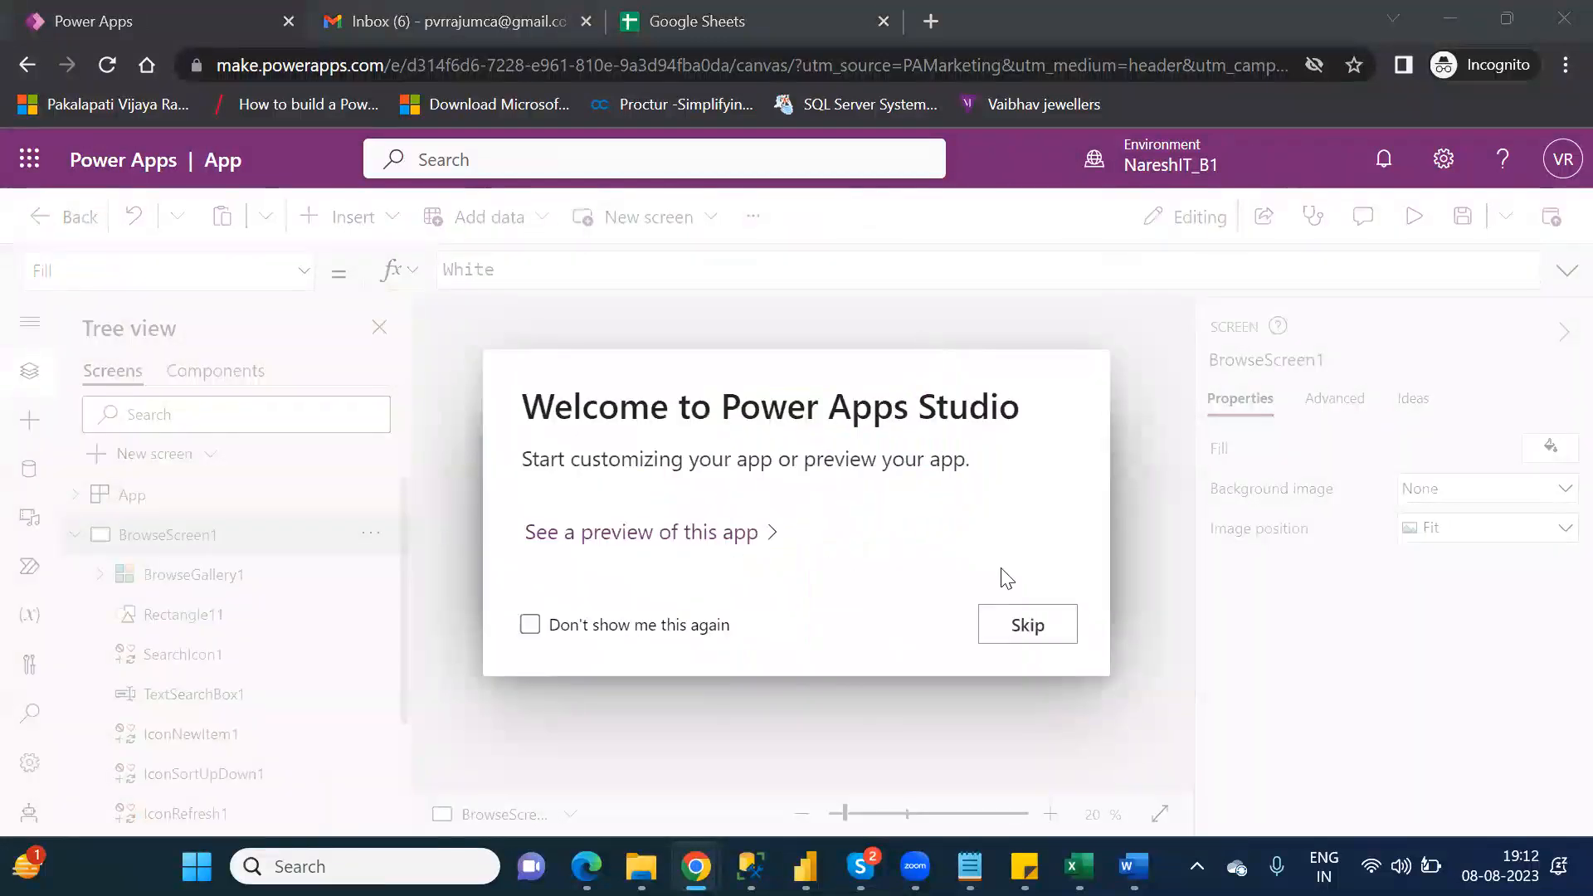
# Step: Skip the Power Apps Studio welcome message, preview the generated app and return to the editor
pyautogui.click(1031, 628)
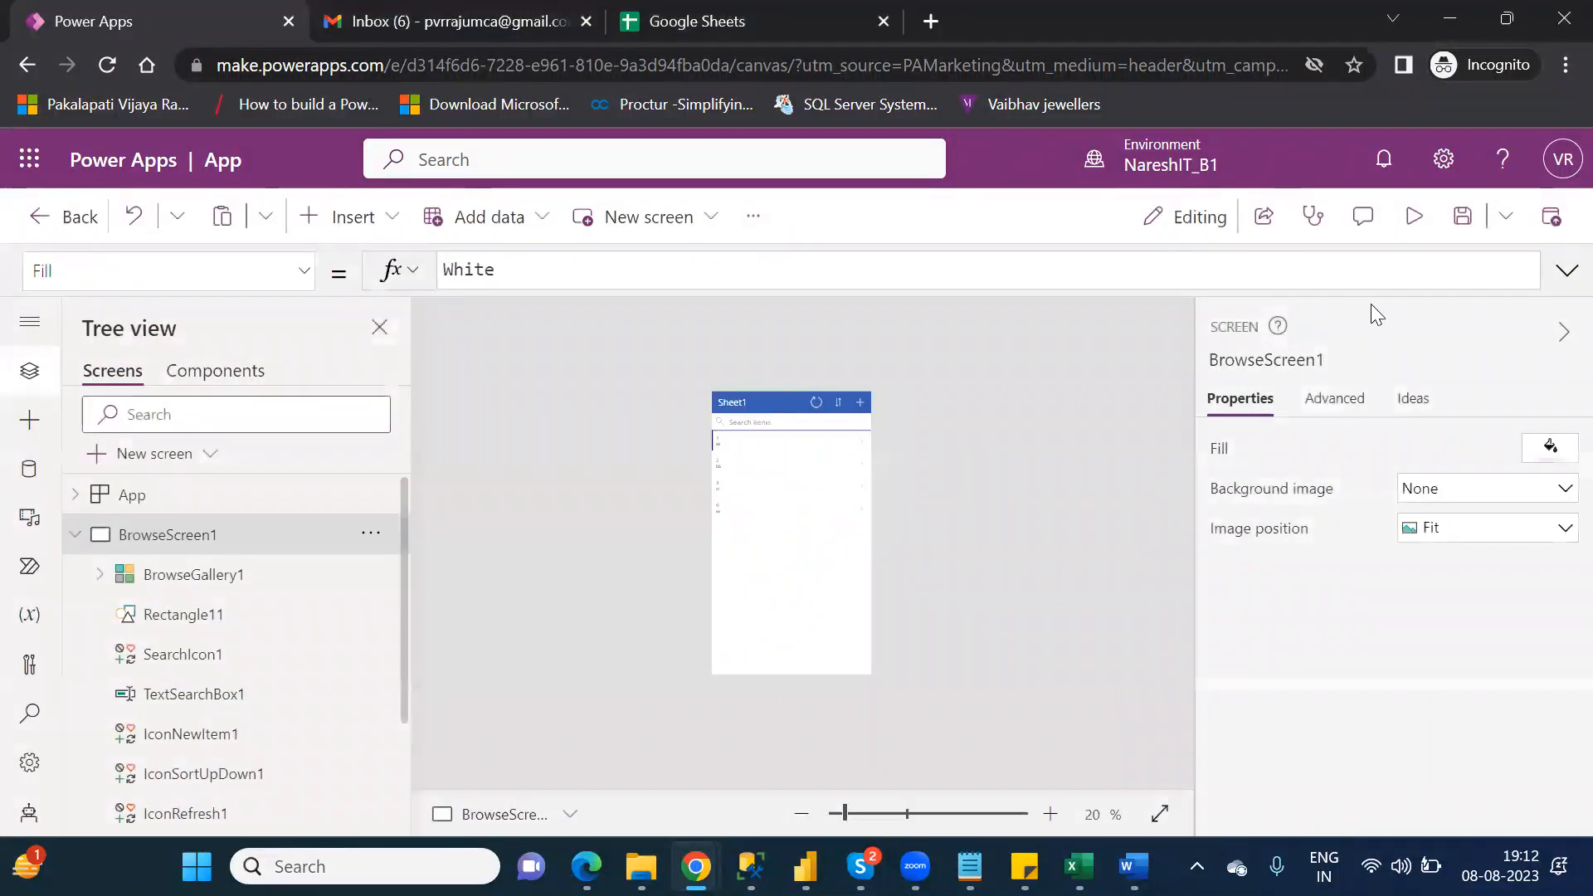
pyautogui.click(1415, 216)
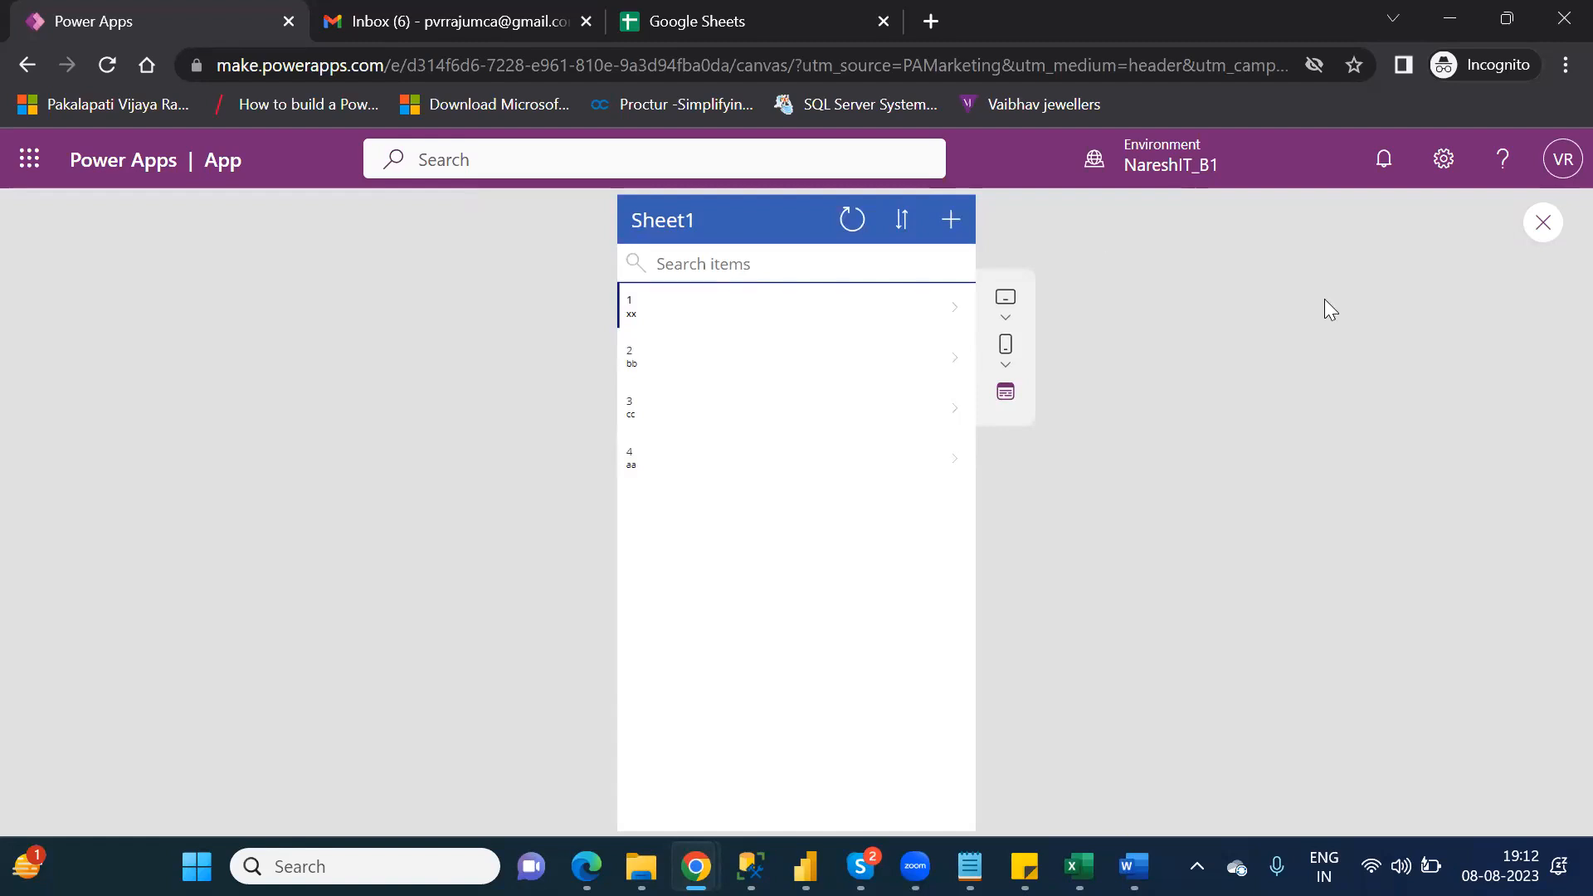
pyautogui.click(1543, 222)
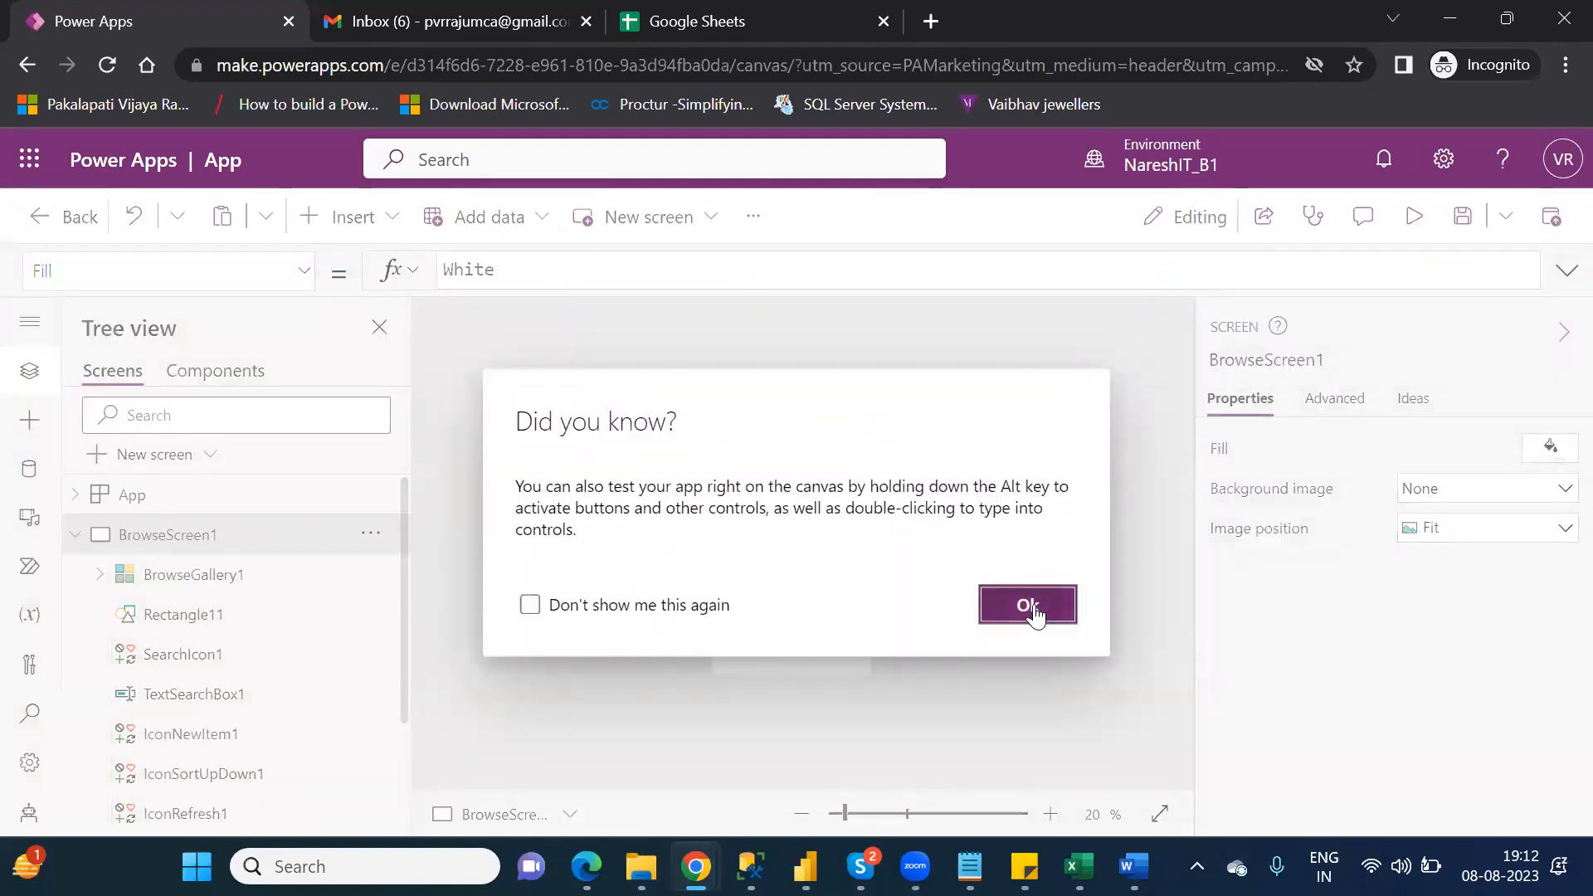
pyautogui.click(1034, 606)
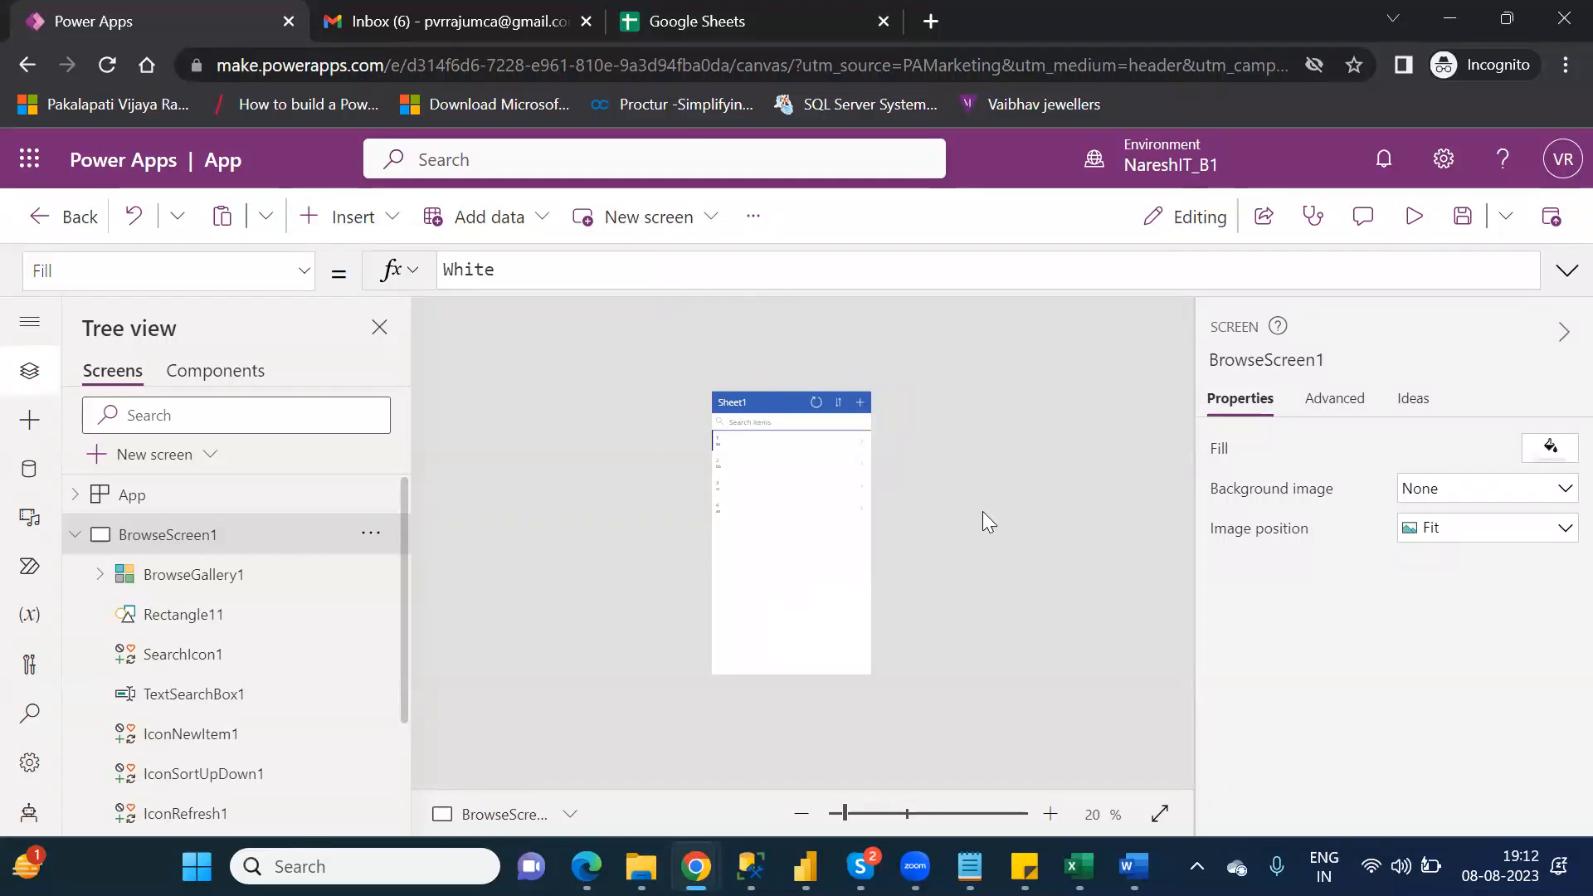
# Step: Save the app under the name Canvas_GS
pyautogui.click(1461, 222)
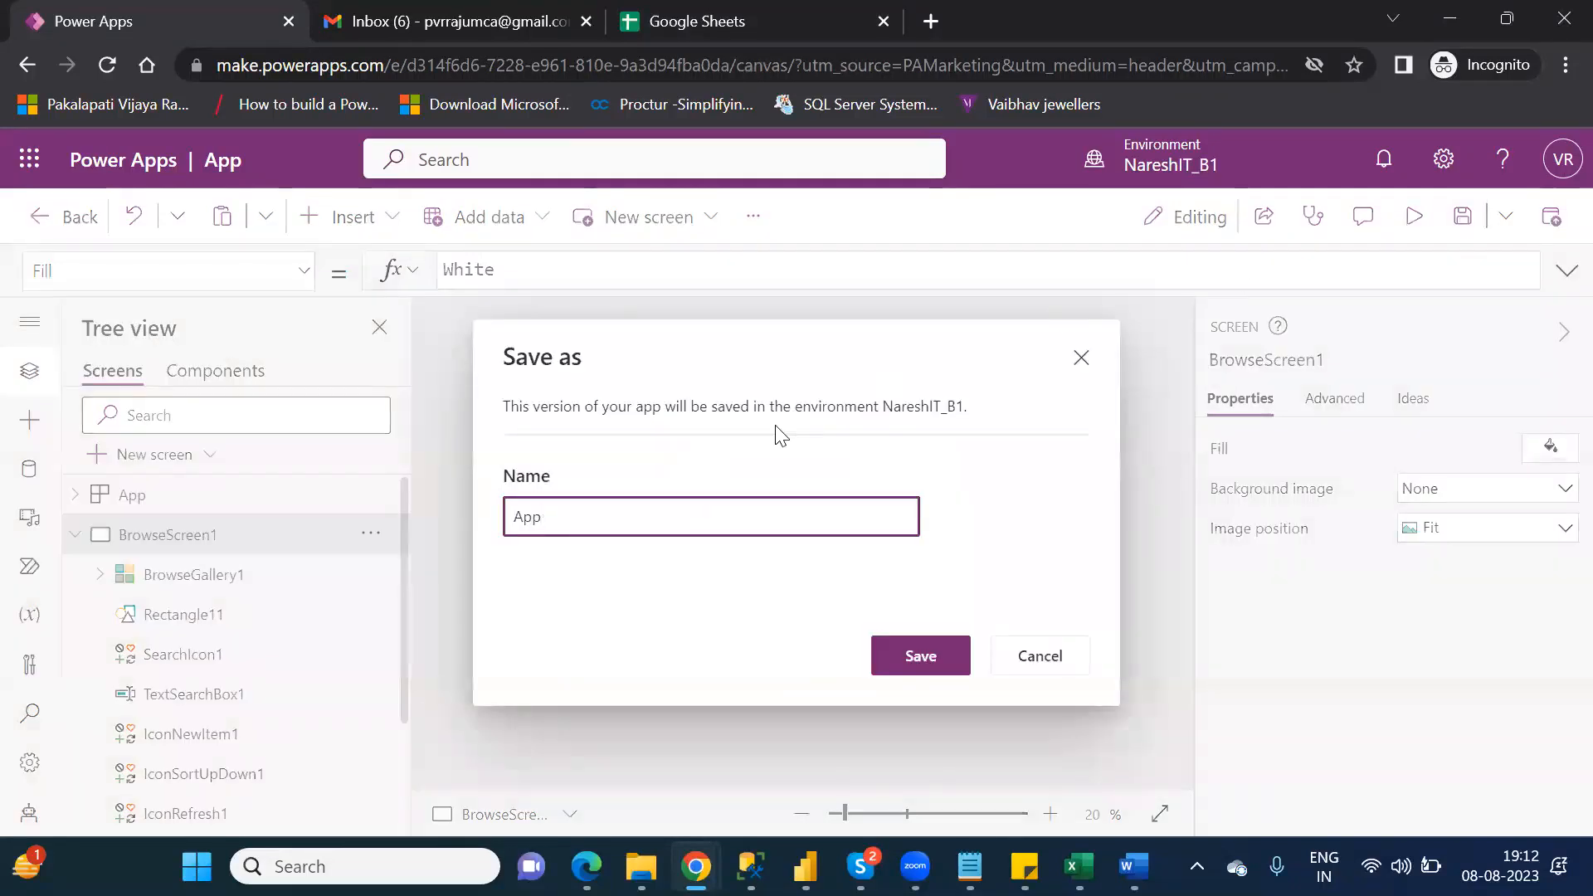
pyautogui.doubleClick(540, 516)
pyautogui.write('Canvas_GS')
pyautogui.click(922, 657)
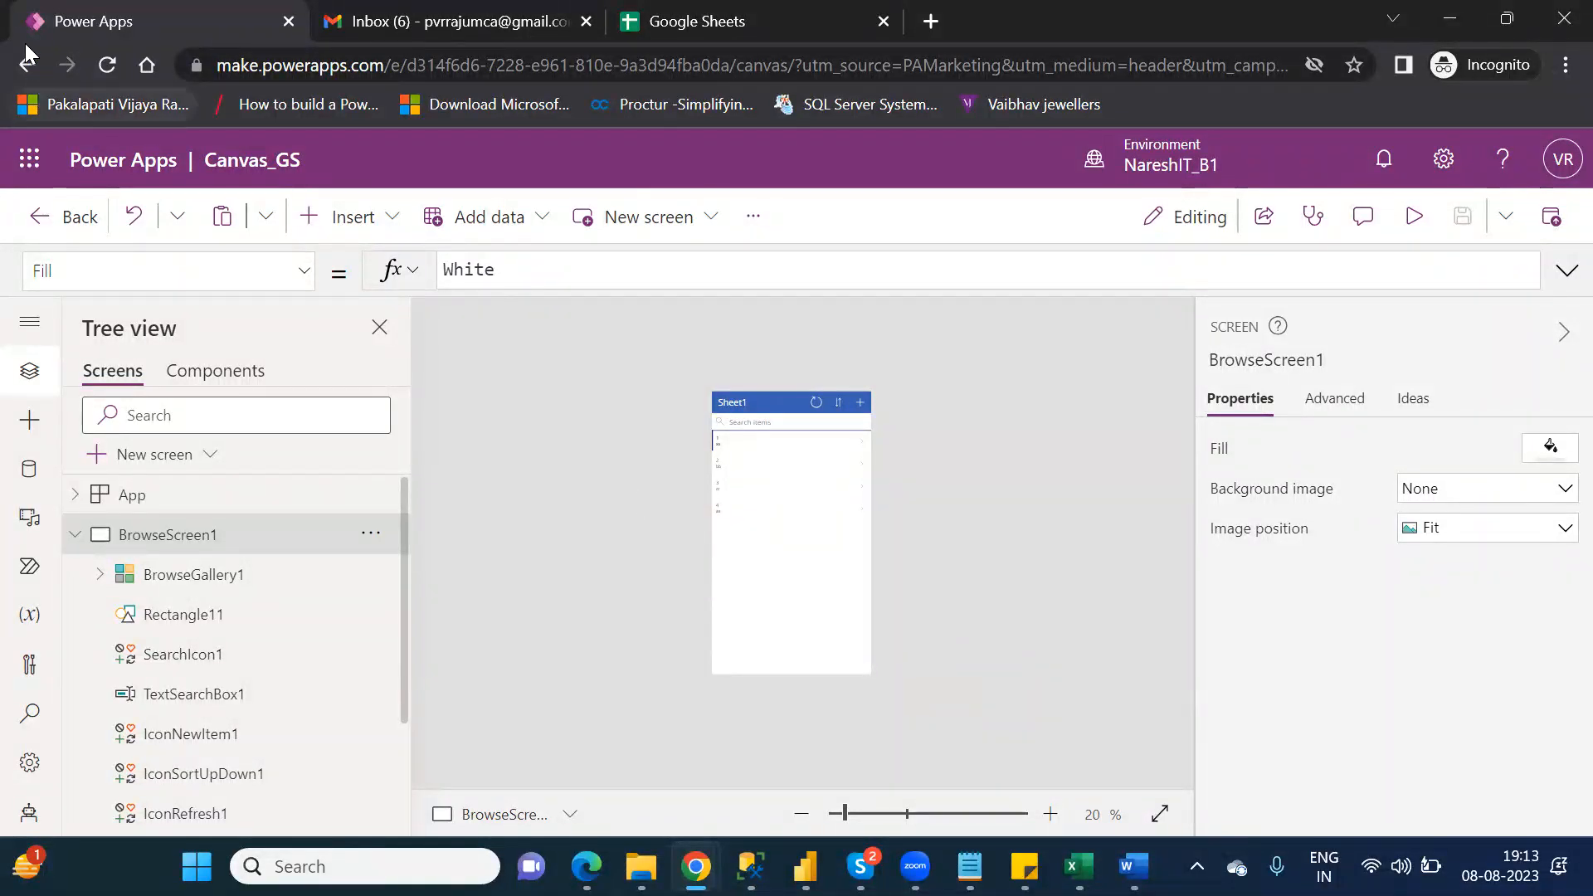
# Step: Leave the app editor and open the list of apps in the environment
pyautogui.click(79, 222)
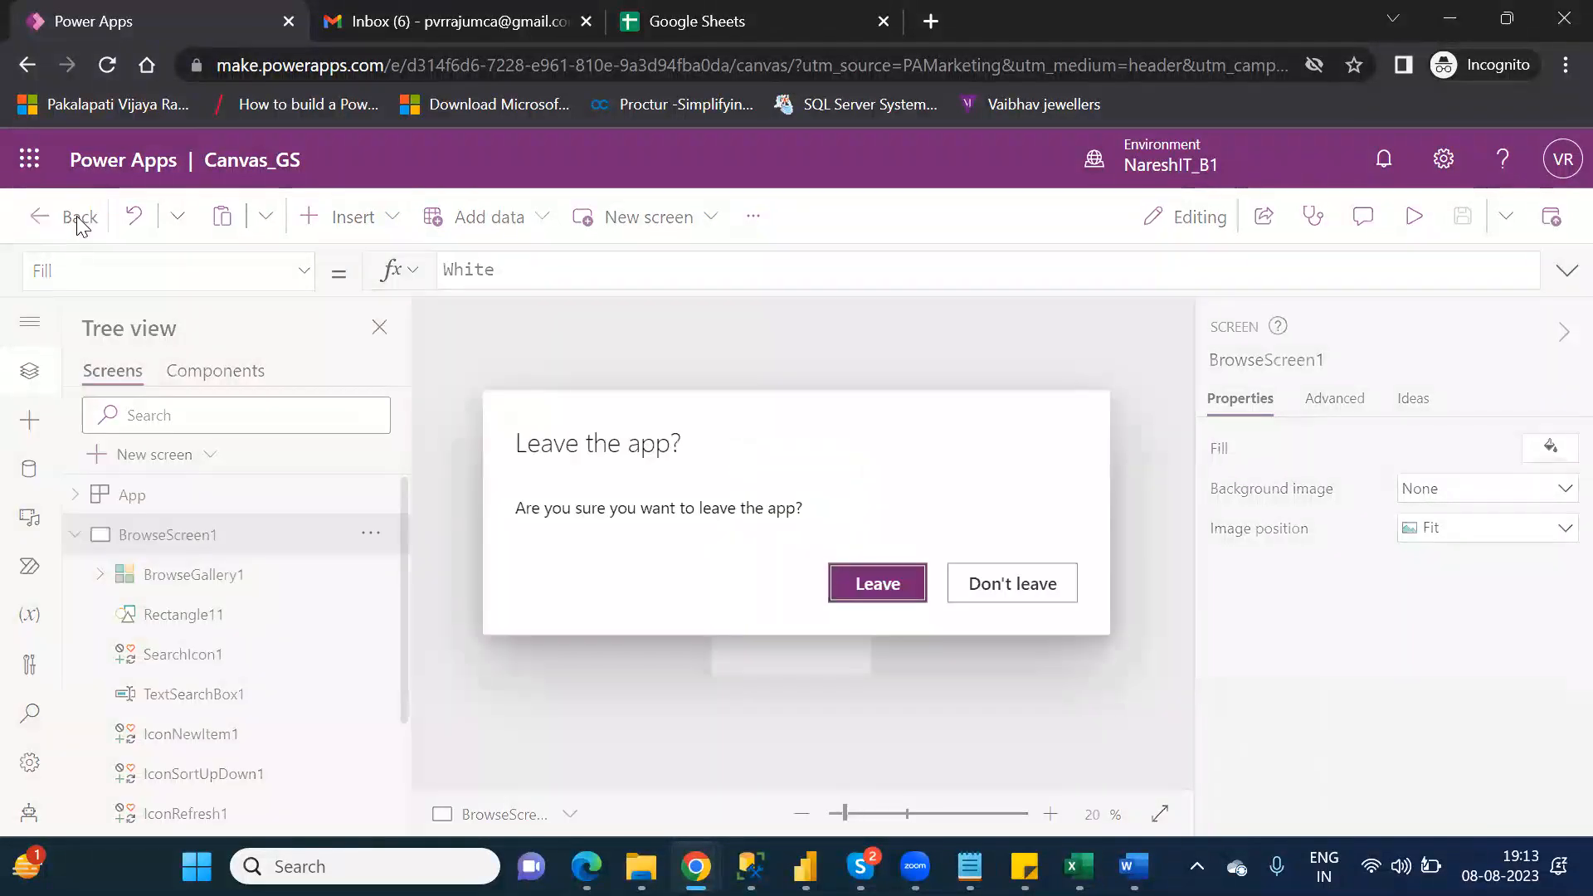
pyautogui.click(889, 580)
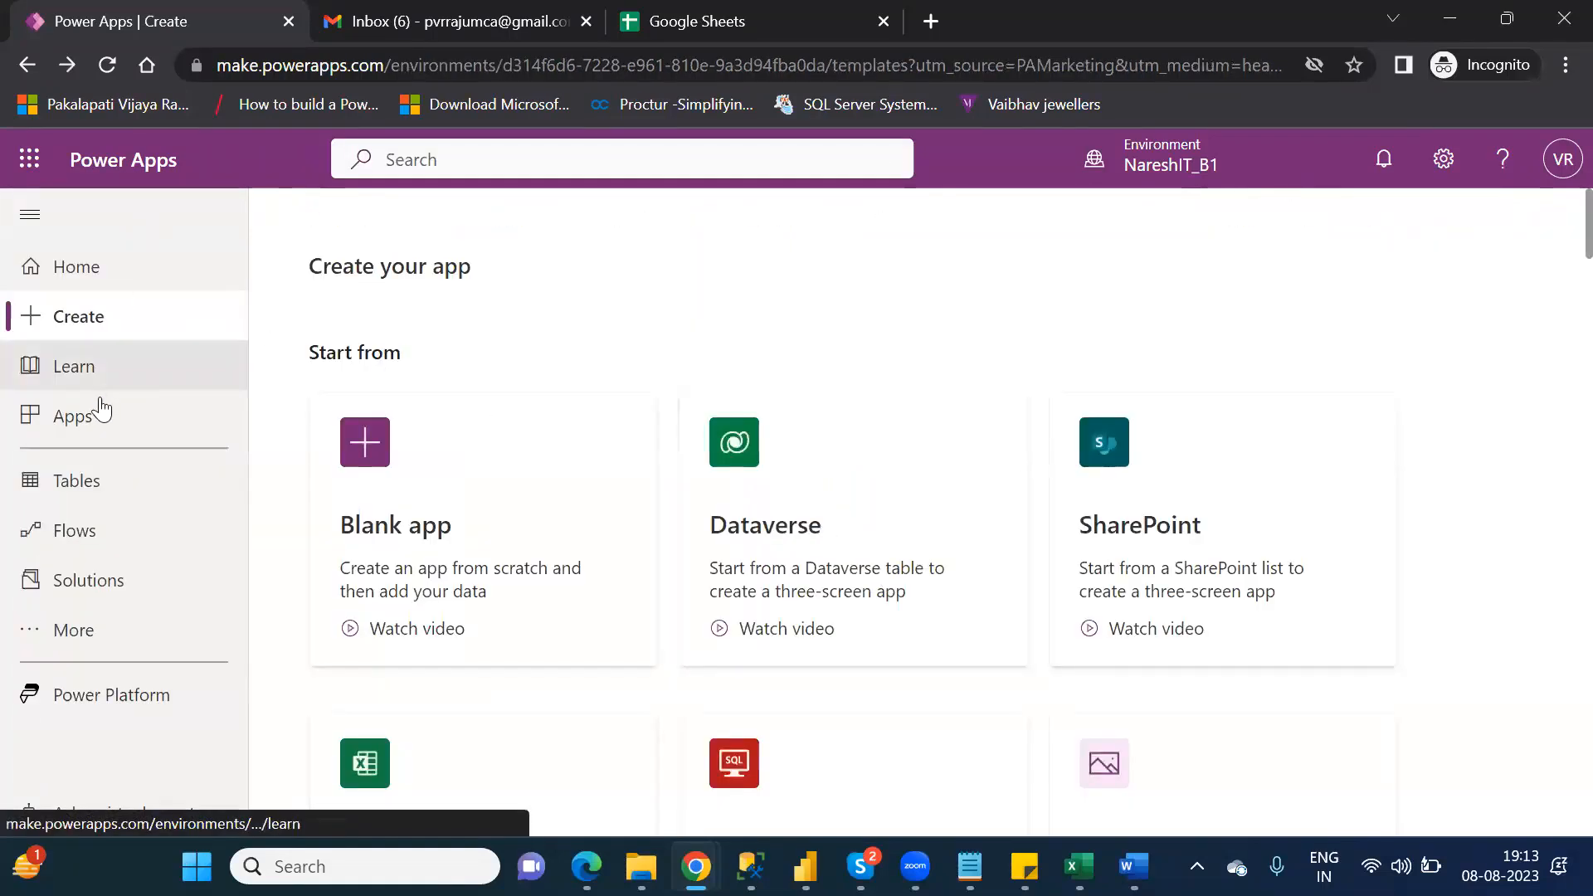
pyautogui.click(97, 427)
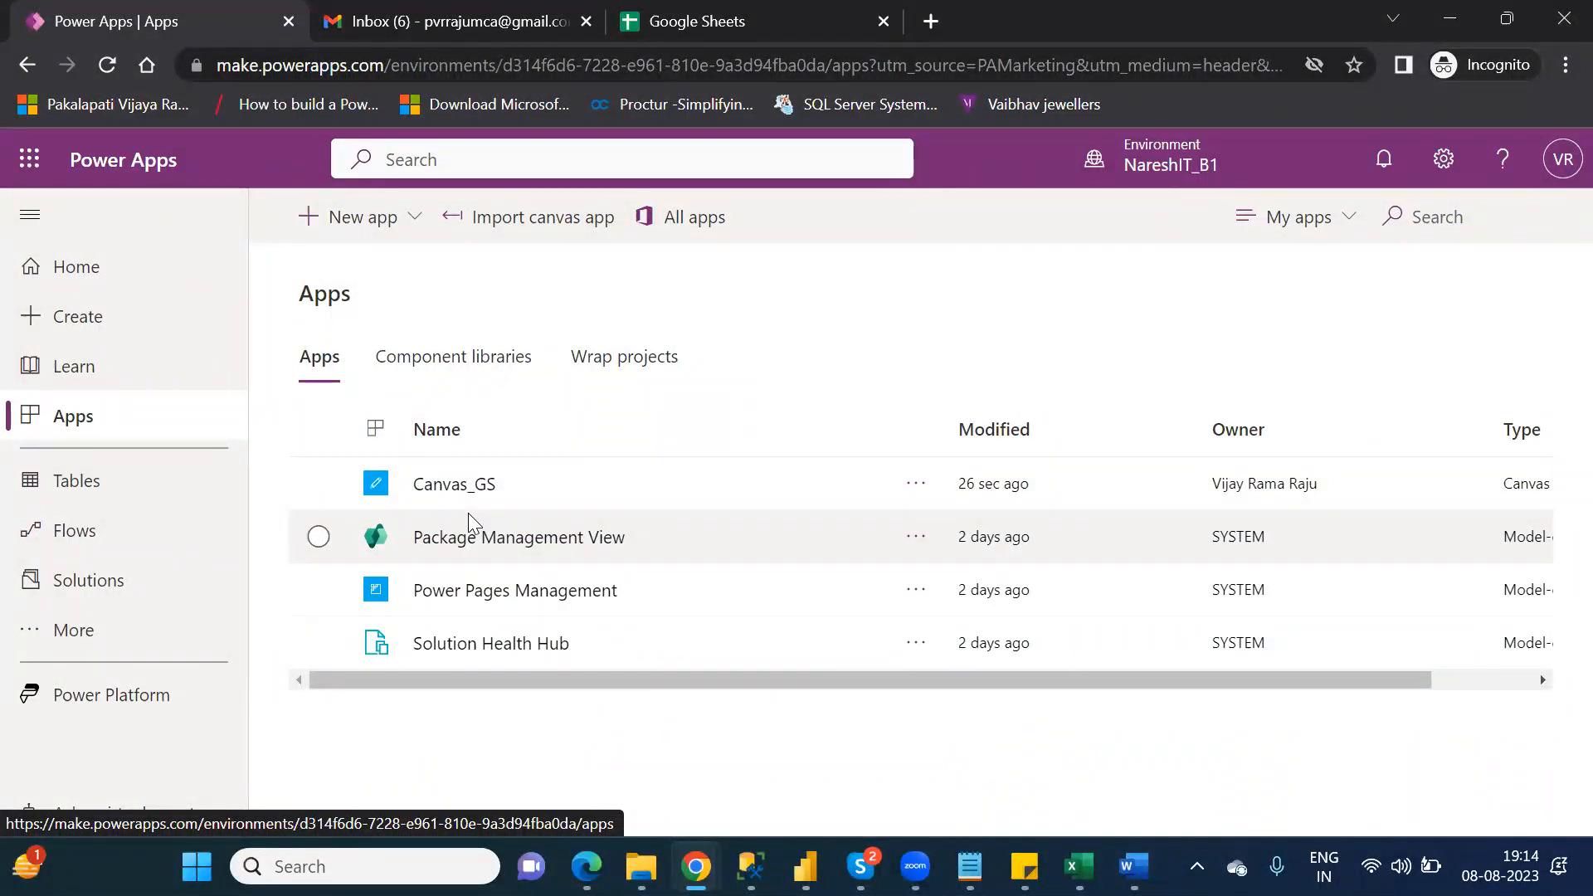
# Step: Switch to Google Sheets, upload the SuperStoreUS_2015 workbook from the Downloads folder and return to the spreadsheet list
pyautogui.click(658, 22)
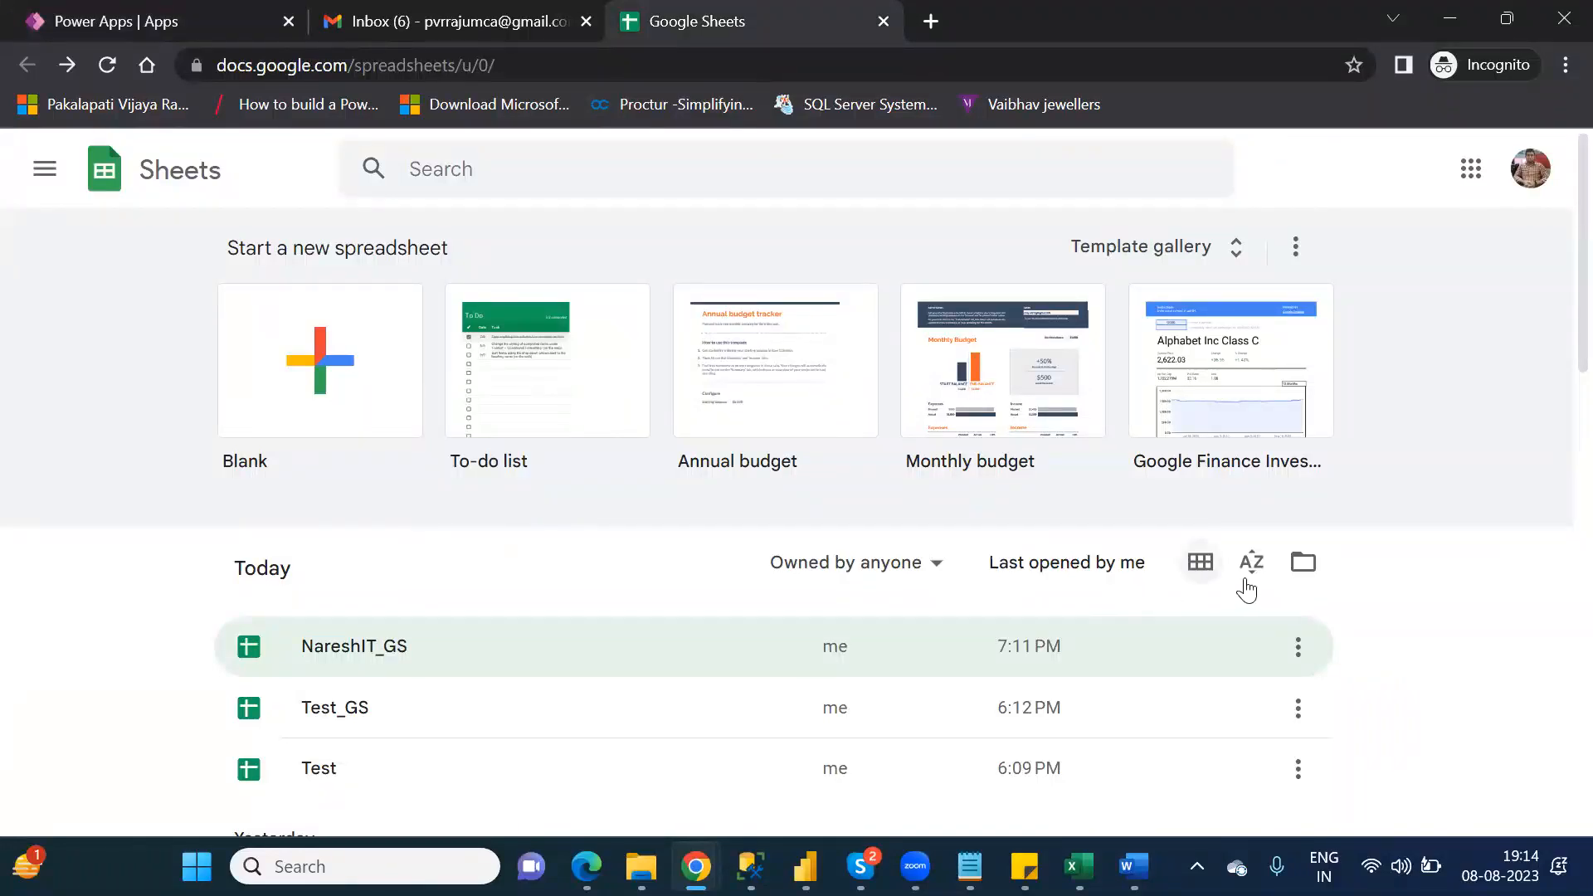
pyautogui.click(1305, 569)
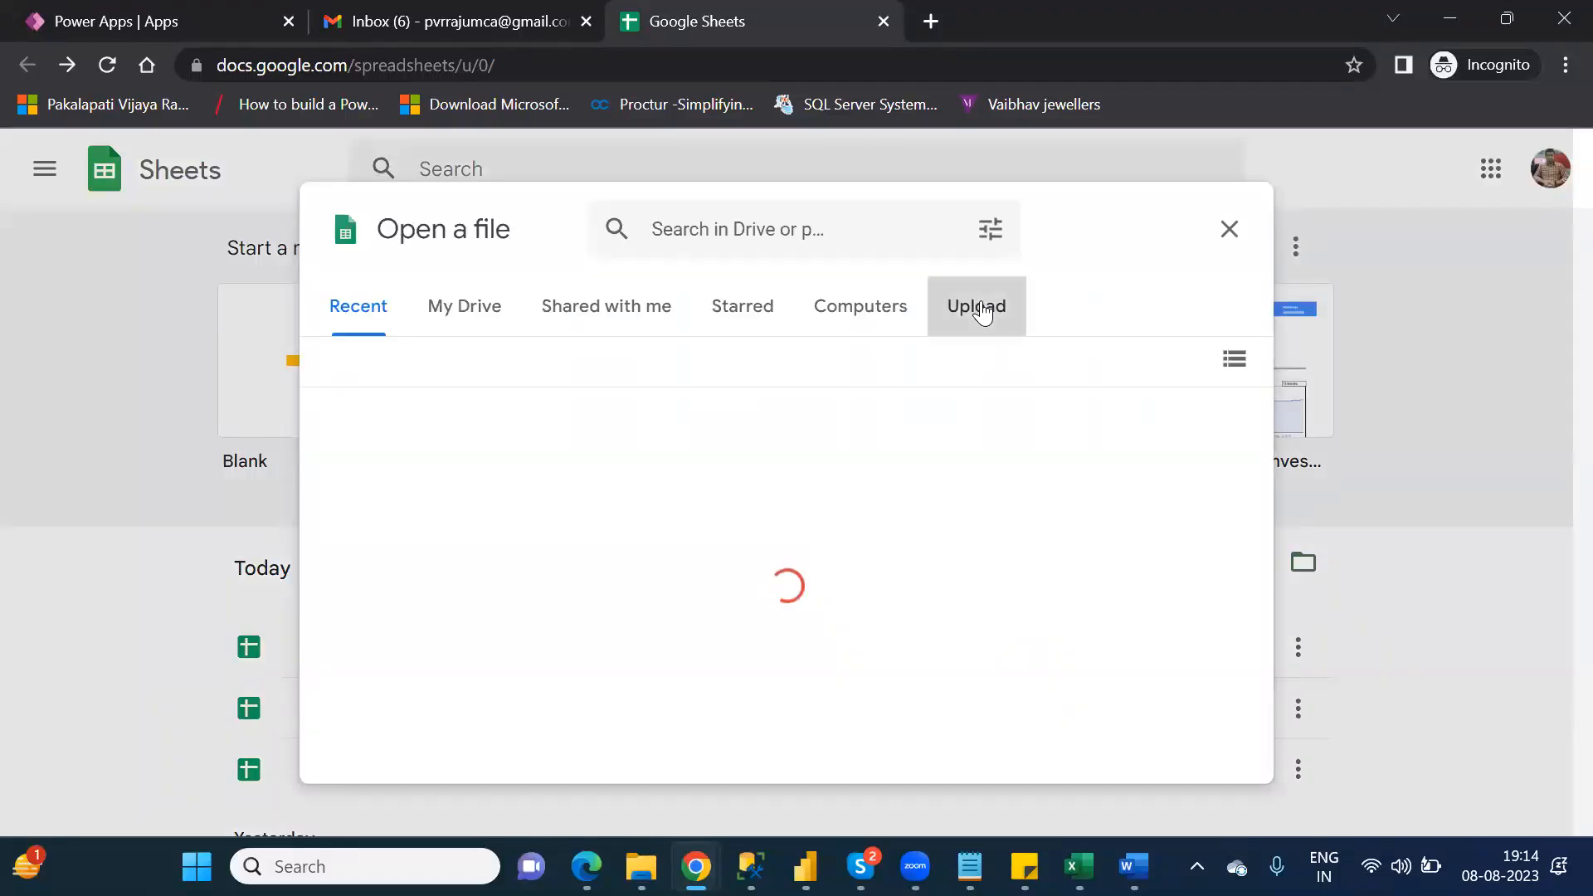
pyautogui.click(980, 310)
pyautogui.click(762, 650)
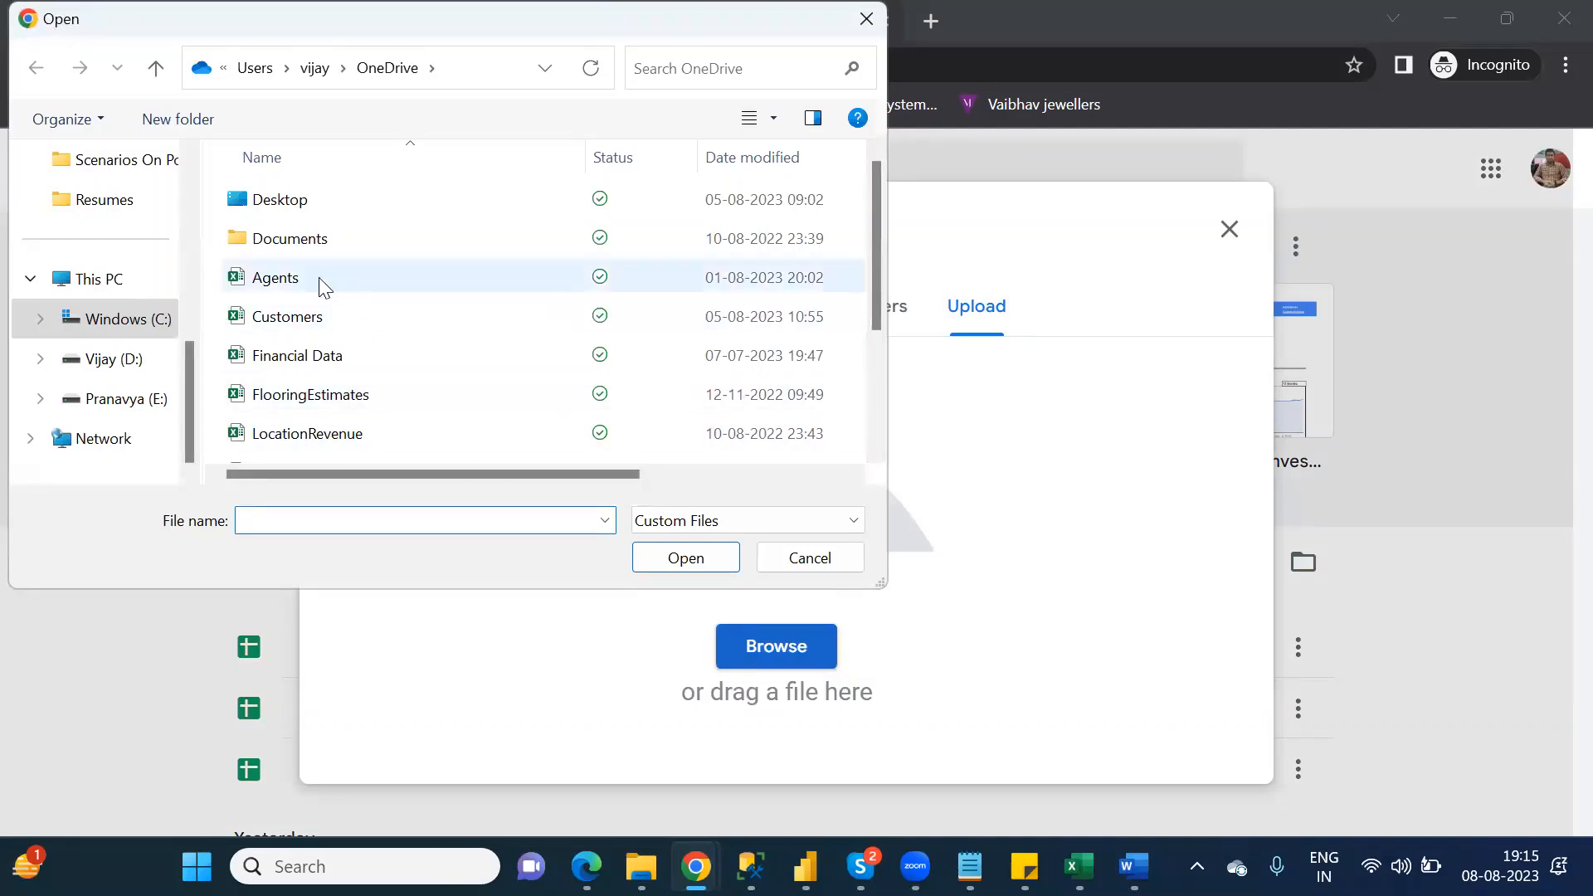
pyautogui.scroll(2, 191, 232)
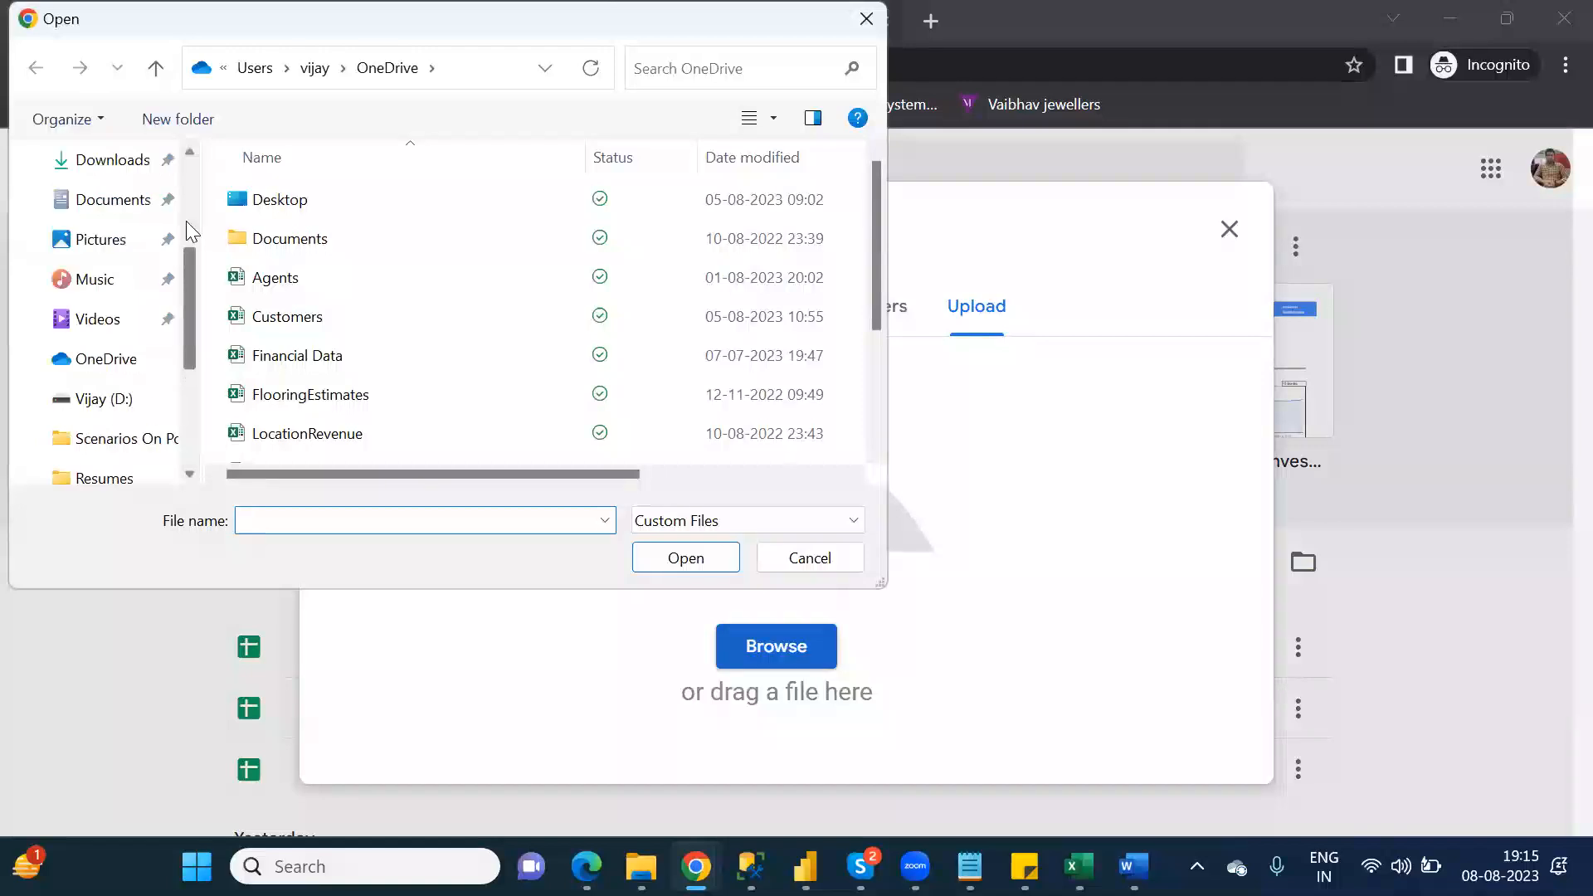
pyautogui.scroll(3, 192, 233)
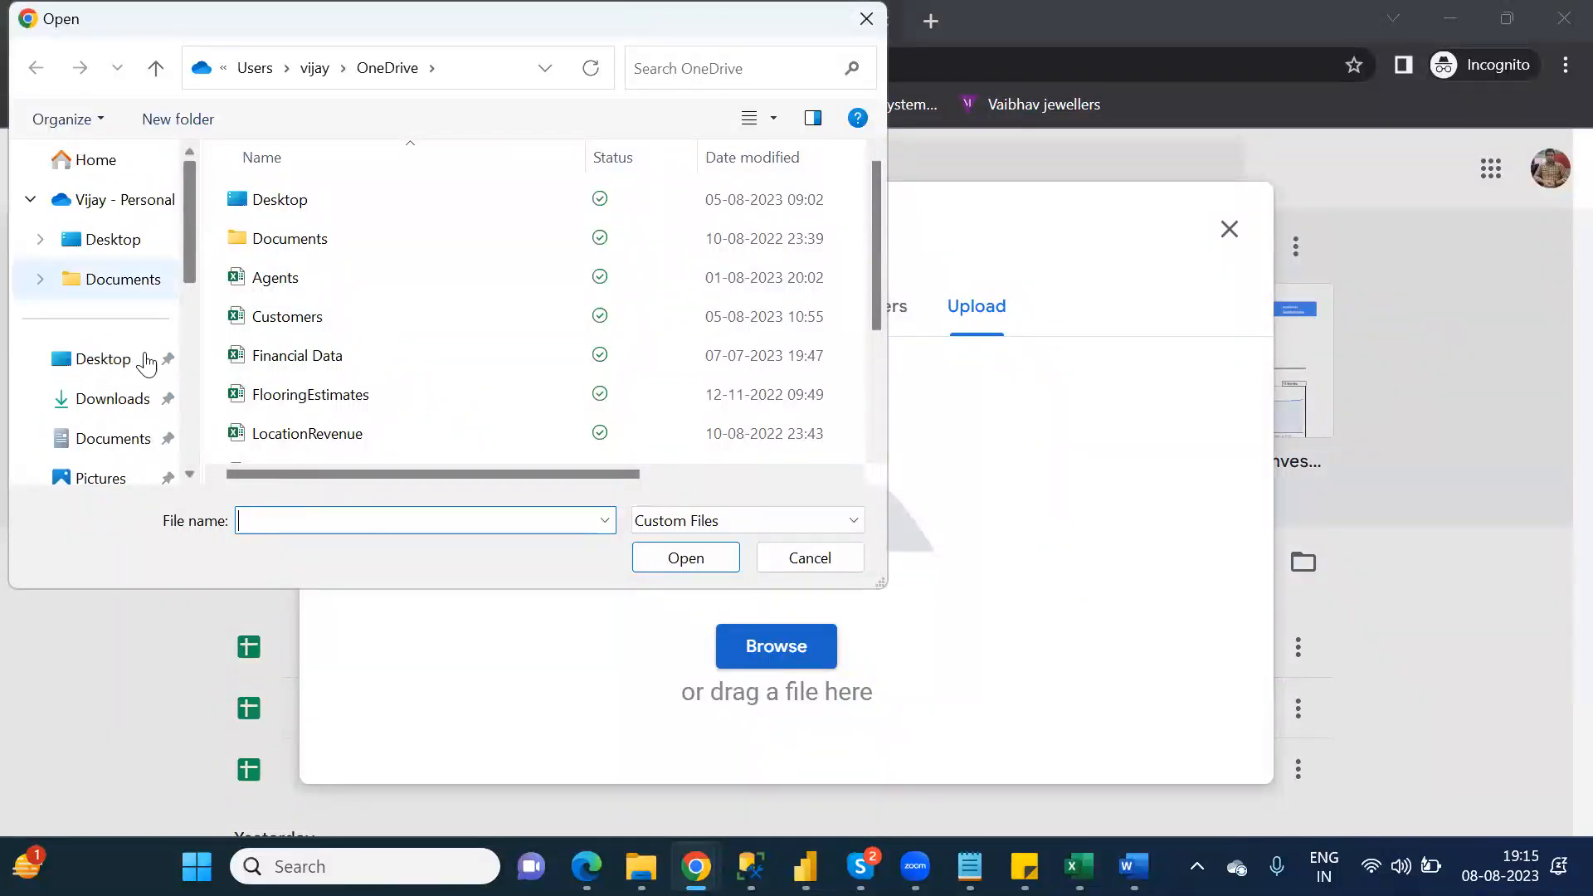
pyautogui.click(121, 403)
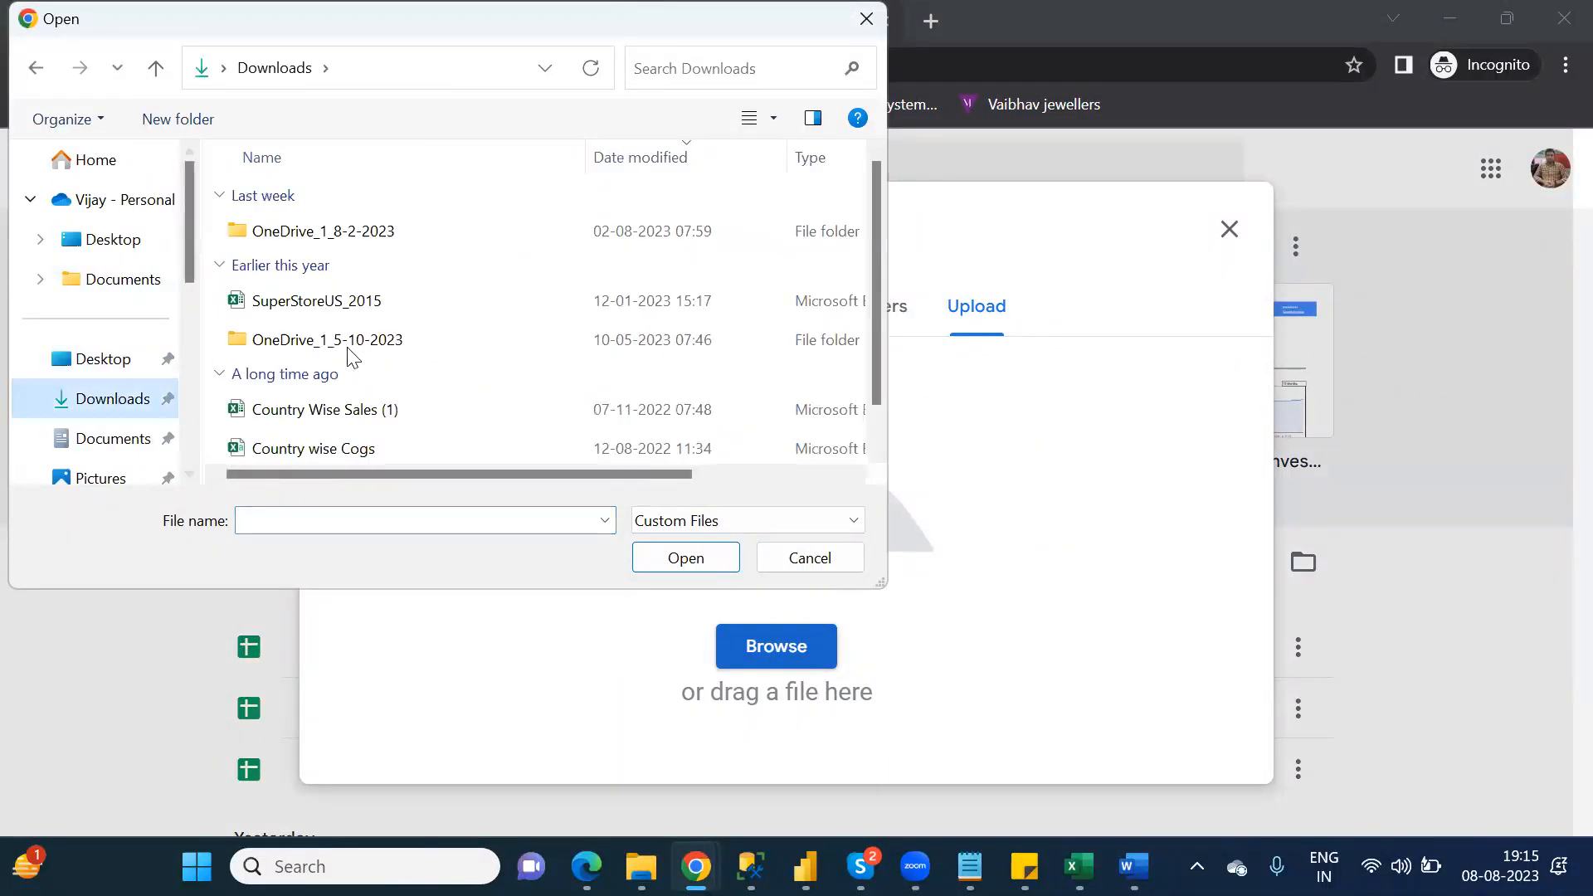
pyautogui.doubleClick(316, 302)
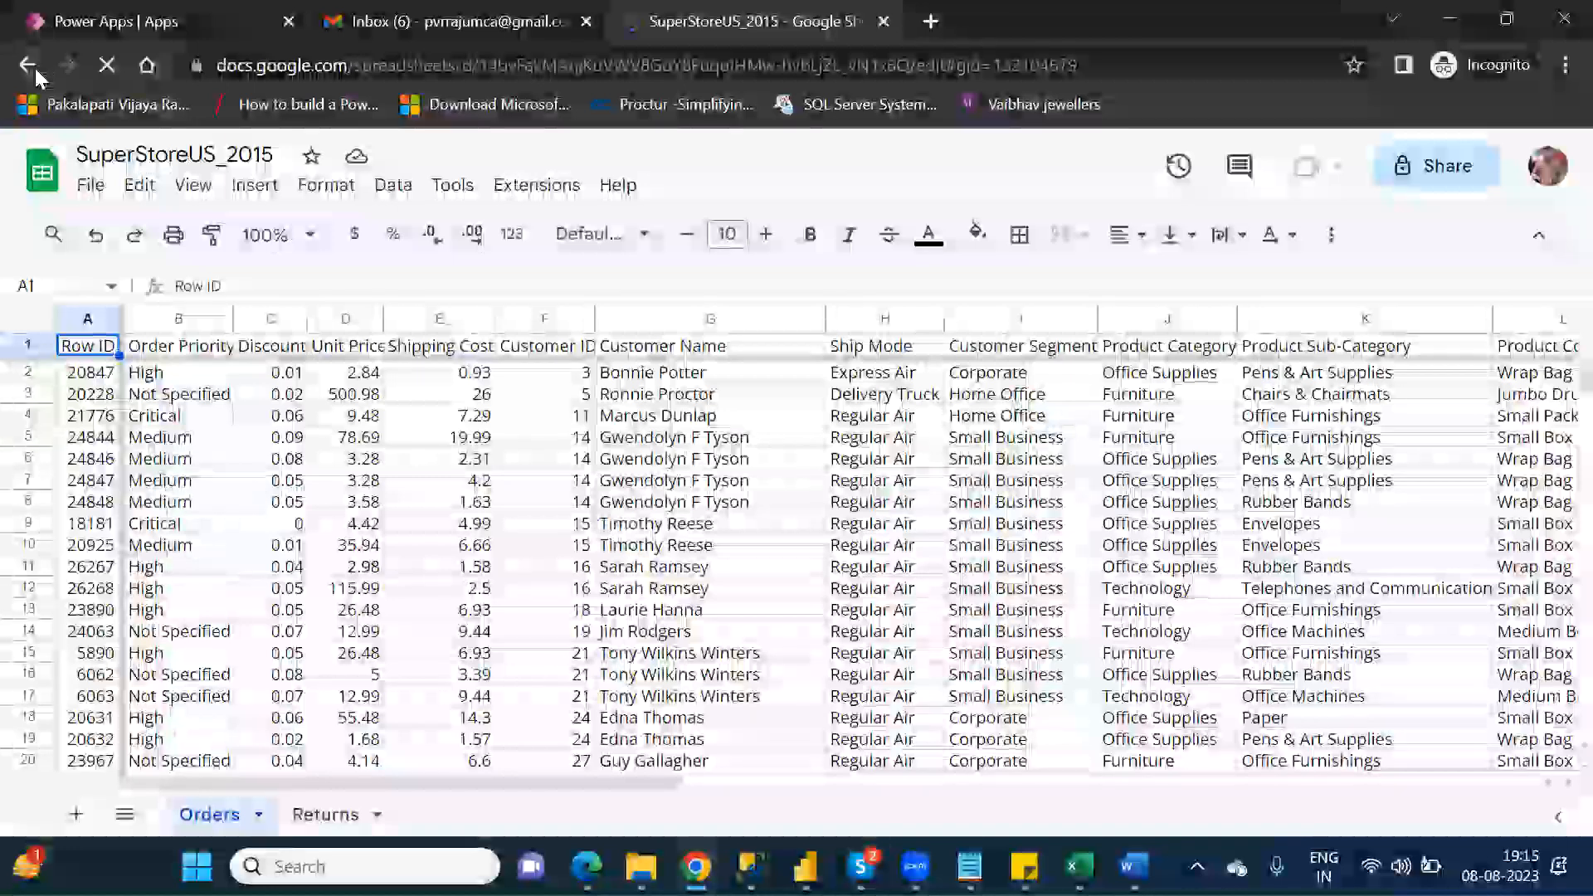
pyautogui.click(35, 68)
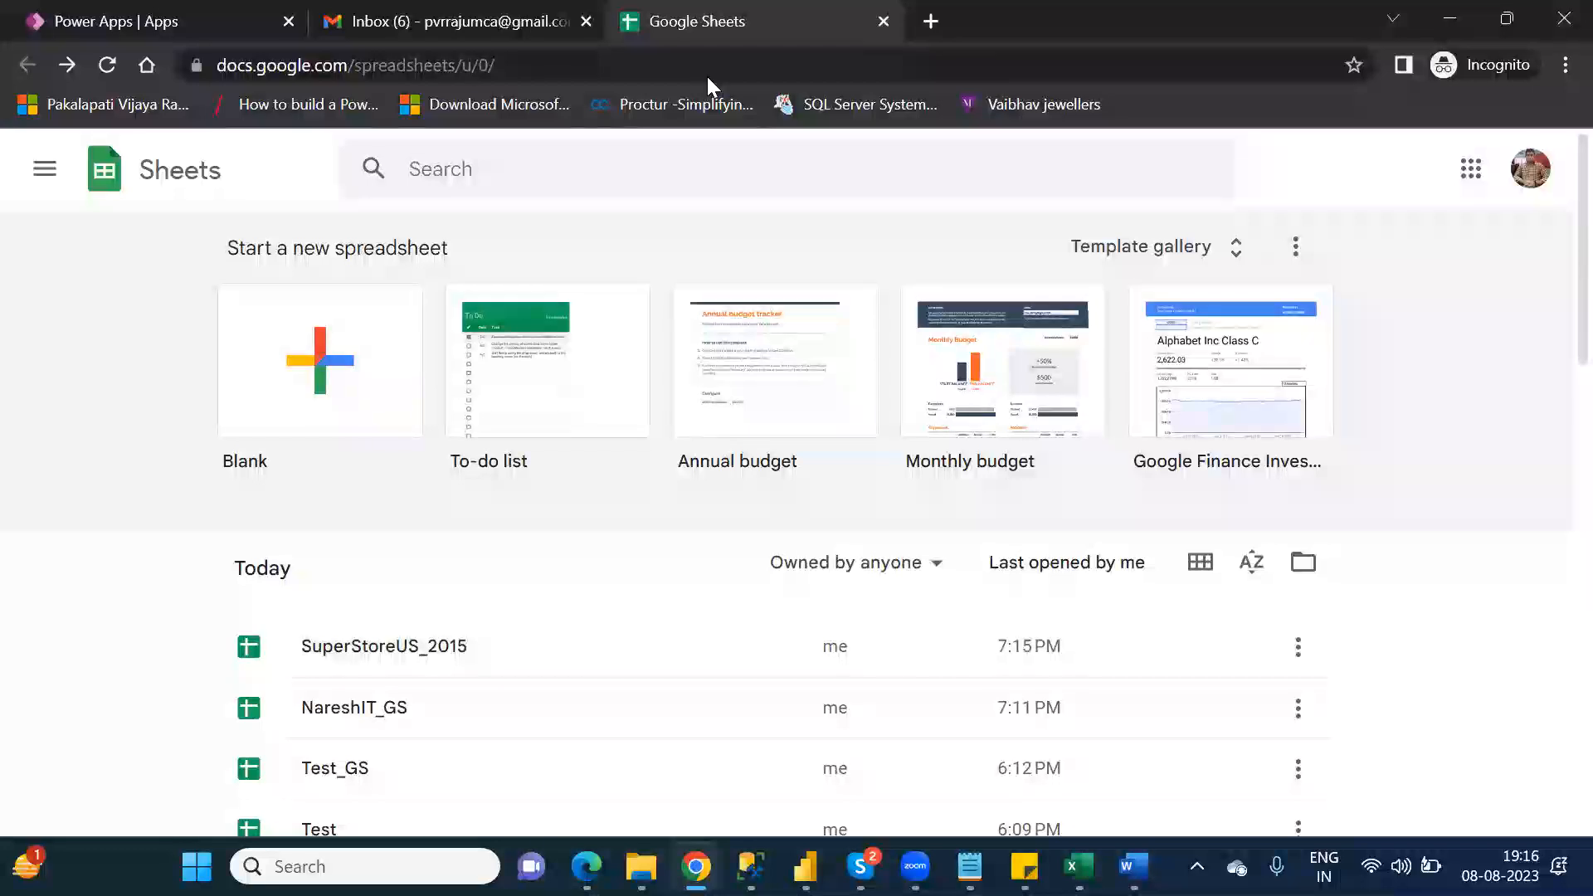
# Step: Close Google Sheets and check the Excel files in the personal OneDrive folder in File Explorer, returning to Chrome
pyautogui.click(881, 23)
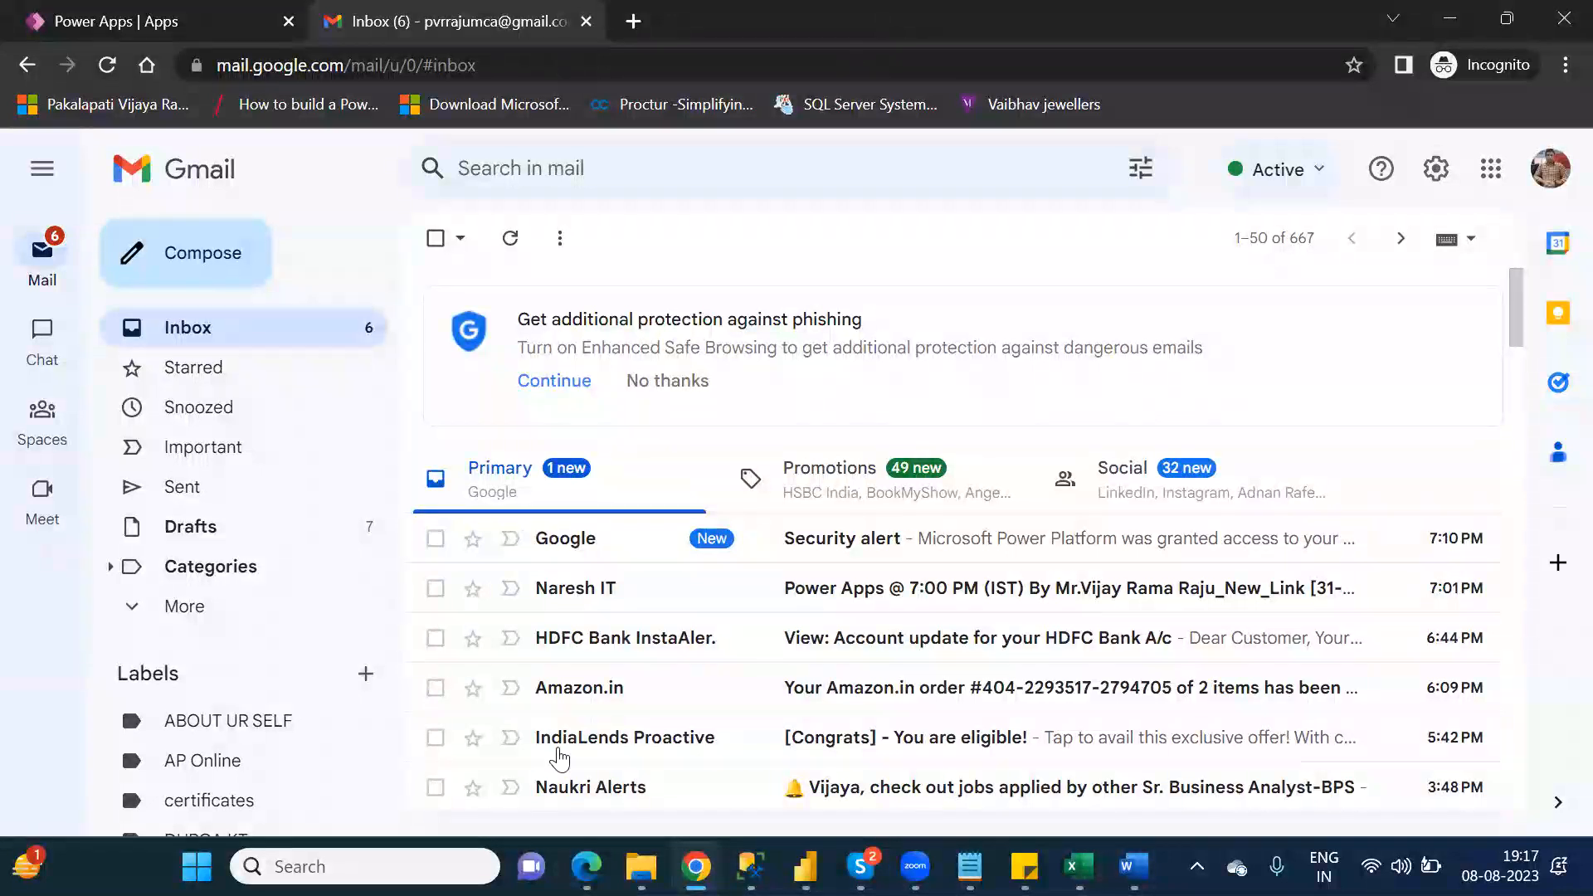
pyautogui.click(640, 866)
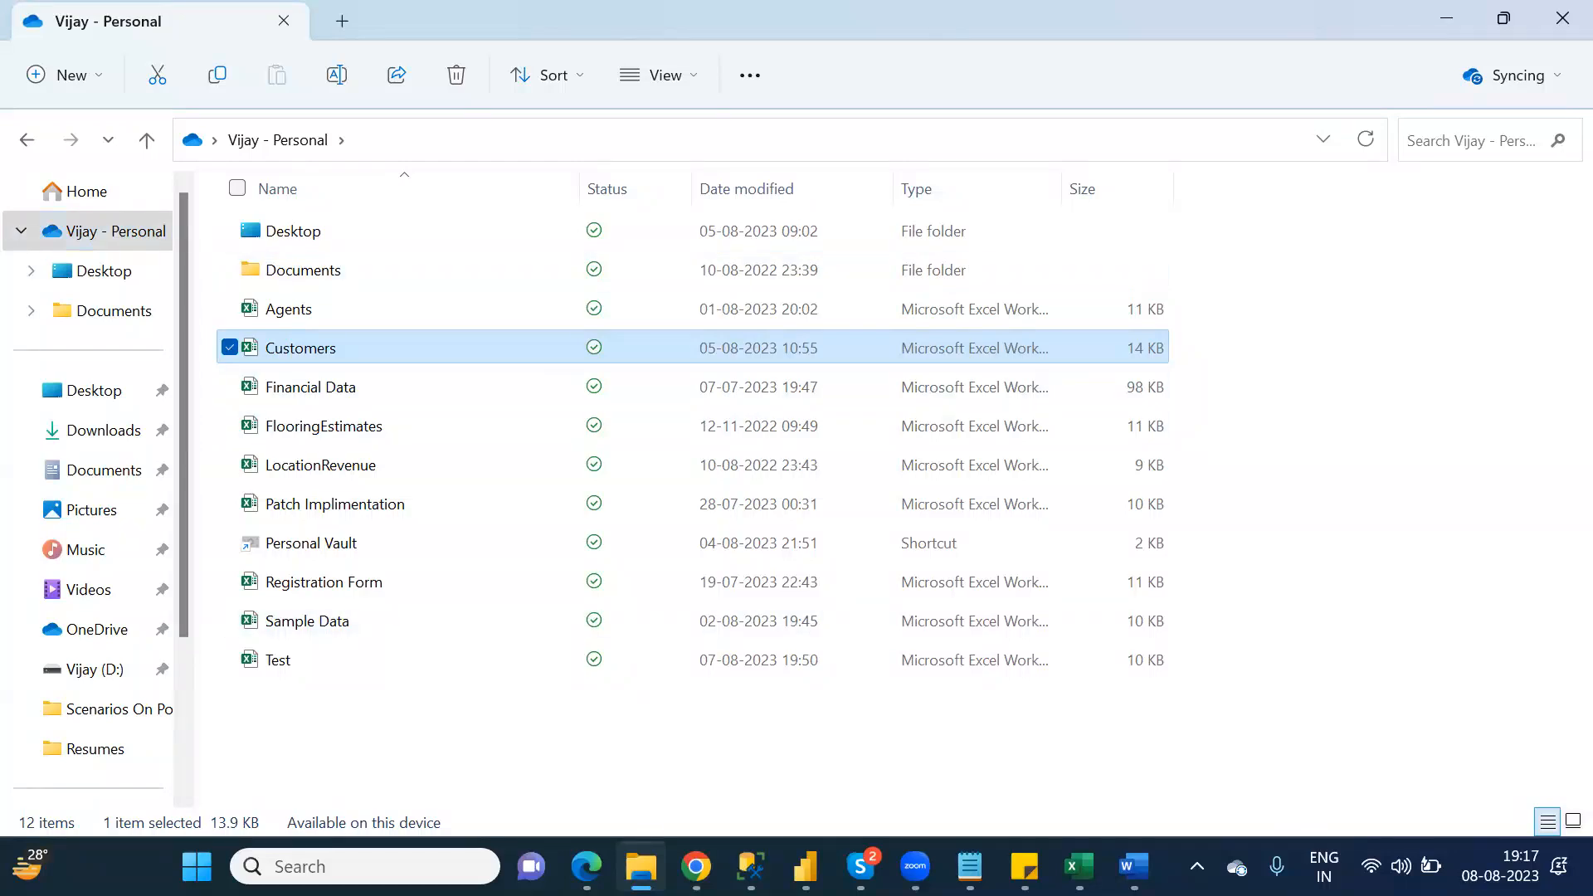
pyautogui.click(696, 867)
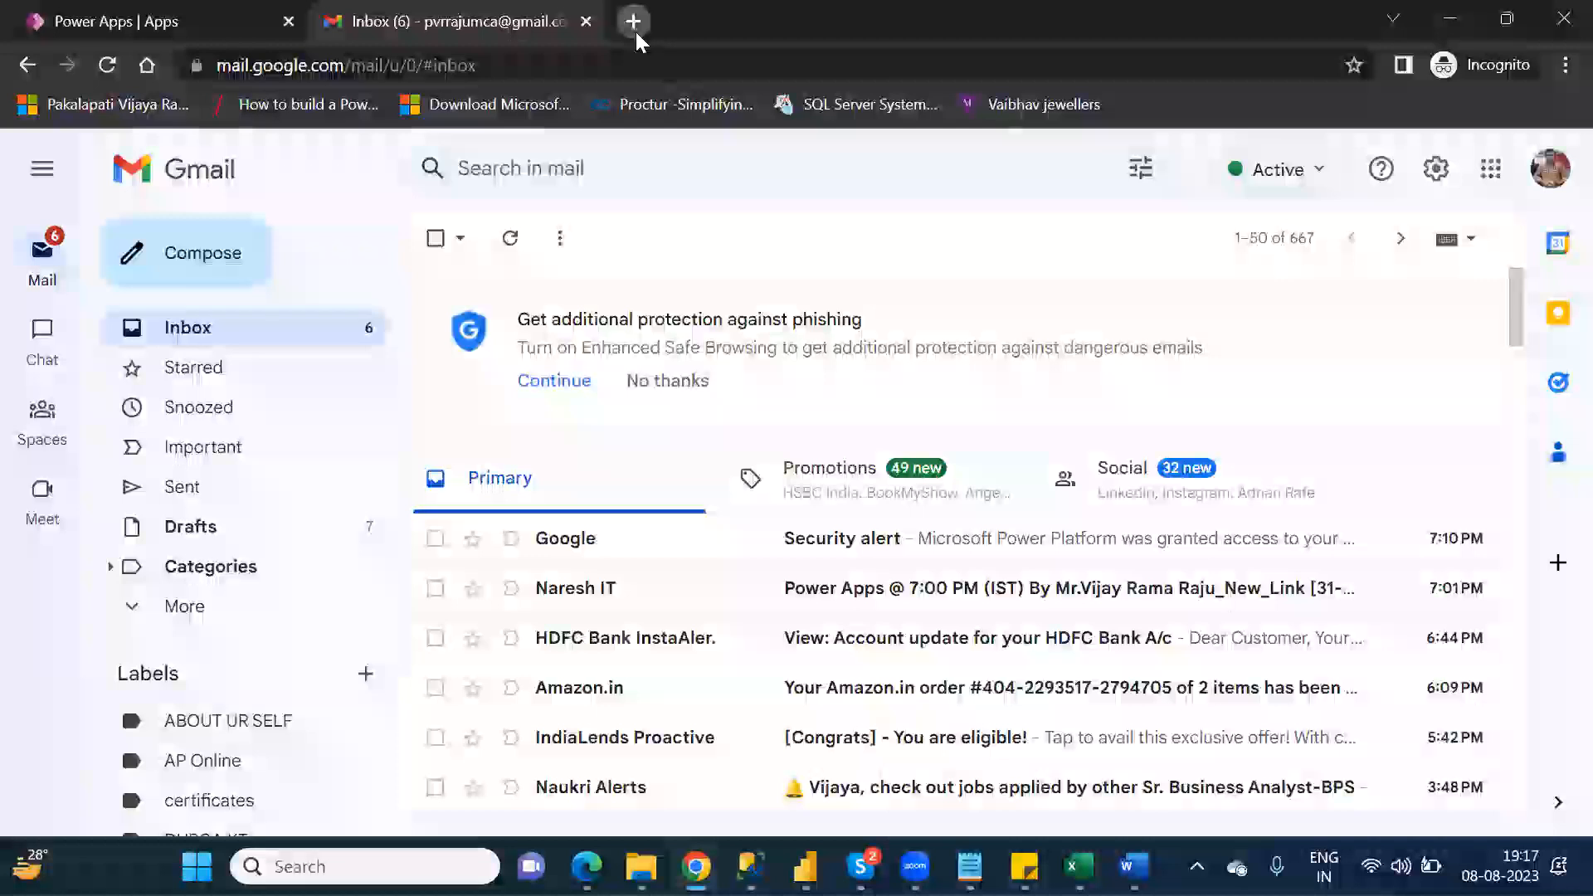
# Step: Open google.com in a new browser tab and search for "onedrive login"
pyautogui.click(635, 25)
pyautogui.write('google.com')
pyautogui.press('Return')
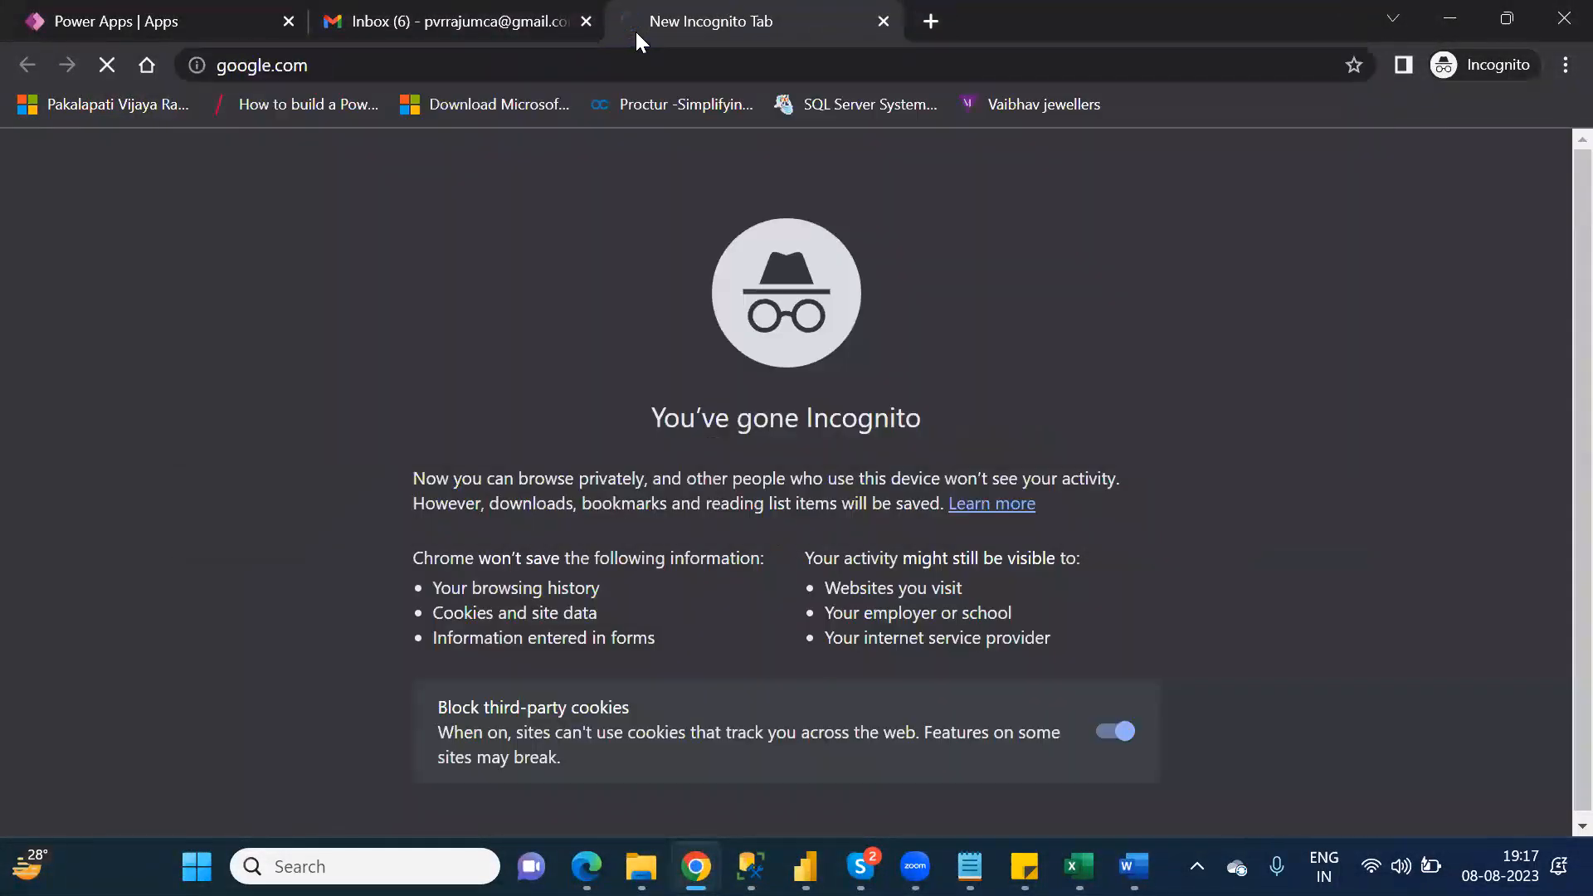
pyautogui.write('on')
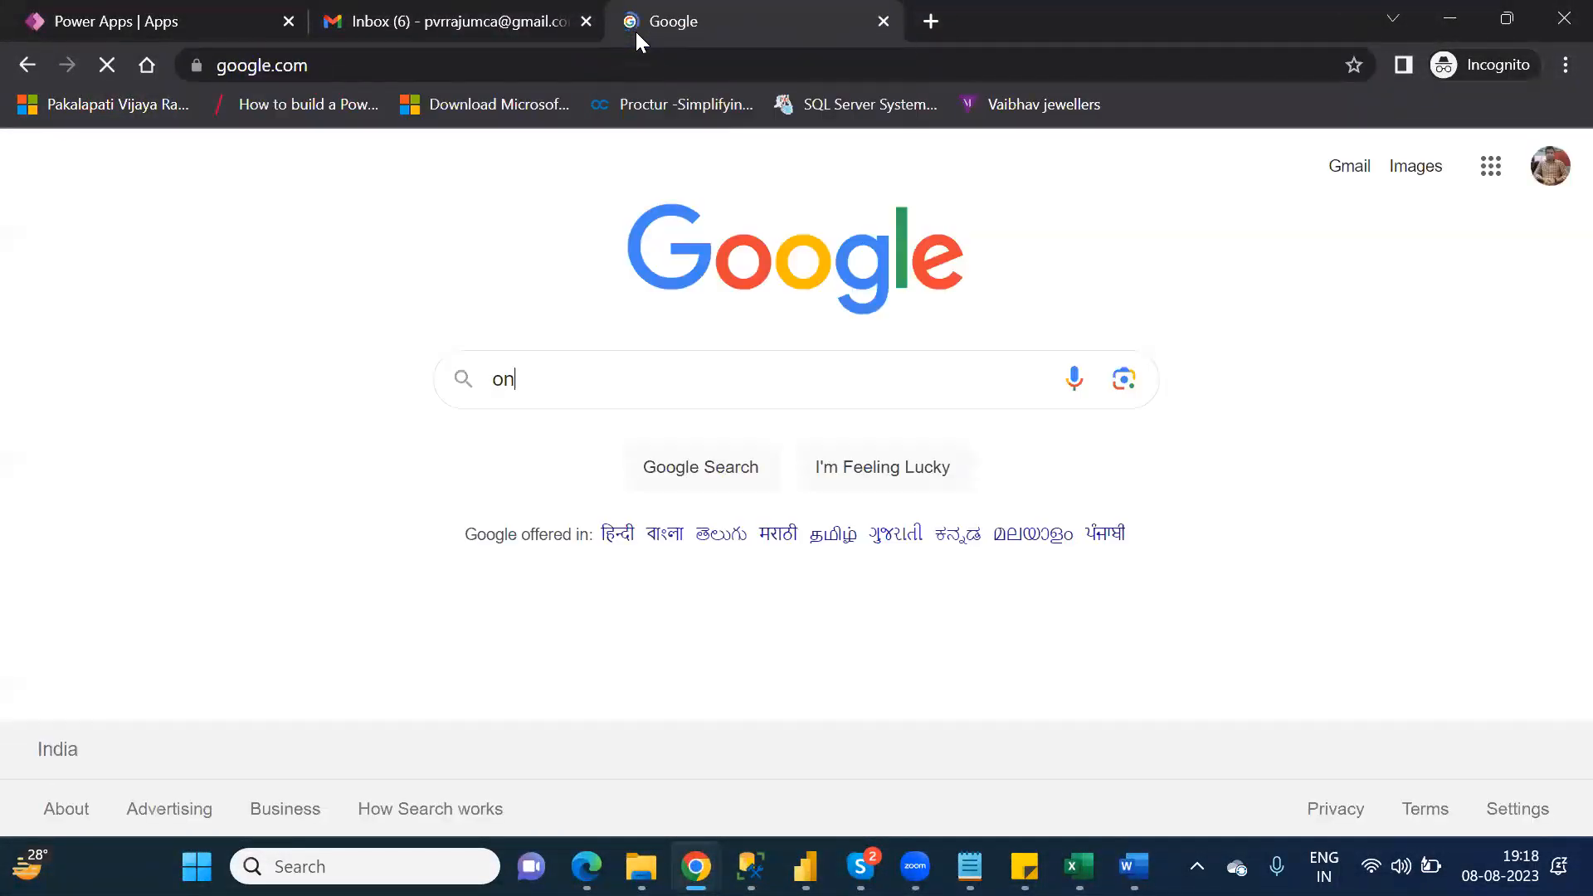
pyautogui.write('edrive ')
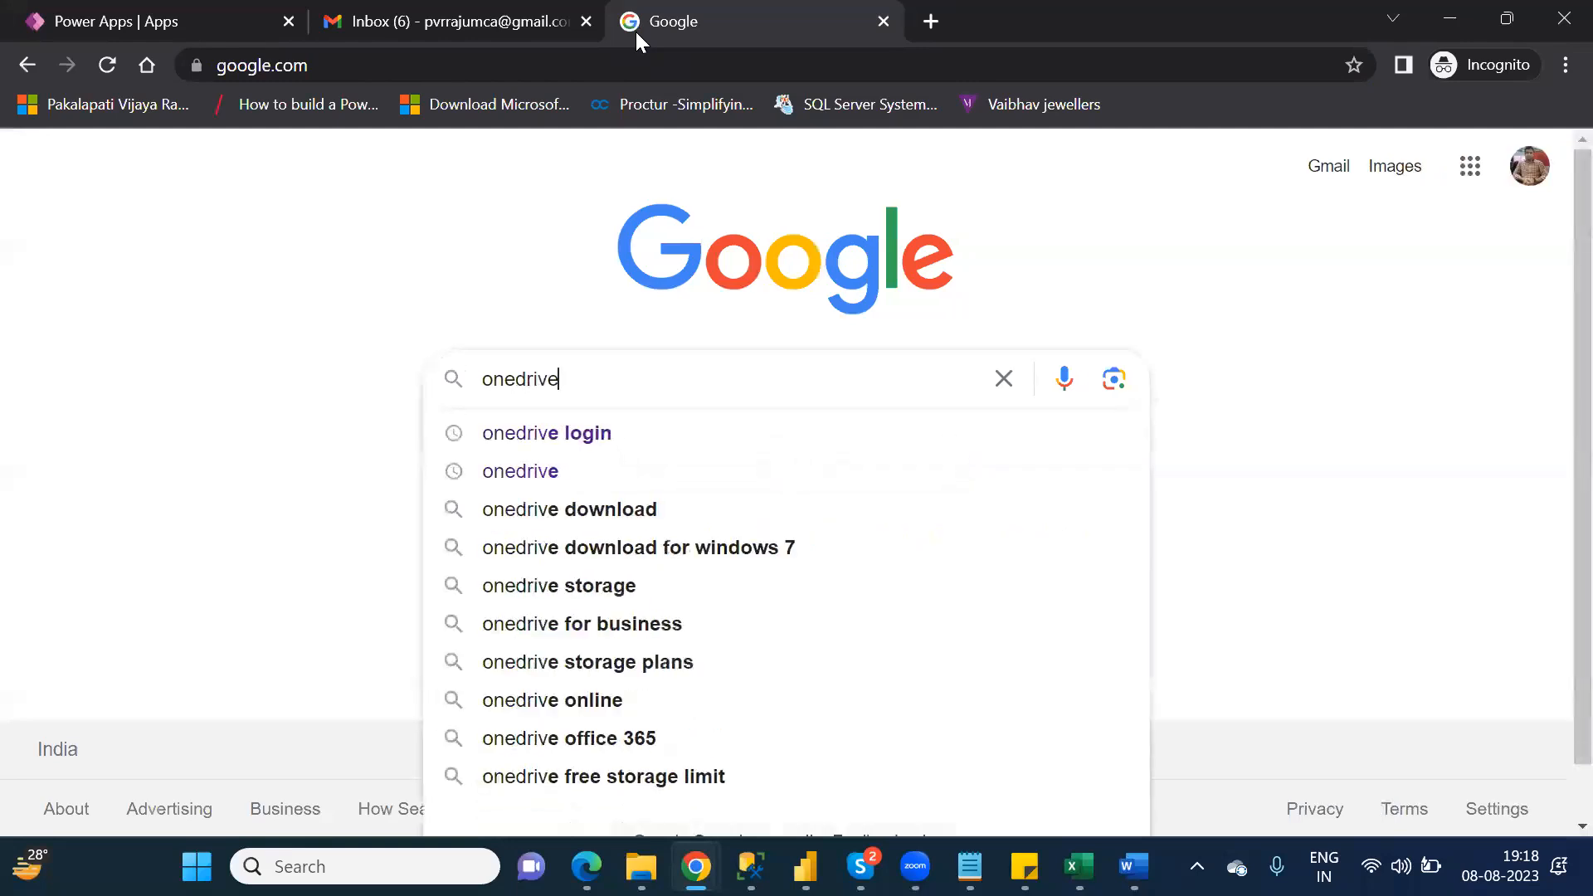
pyautogui.write('login')
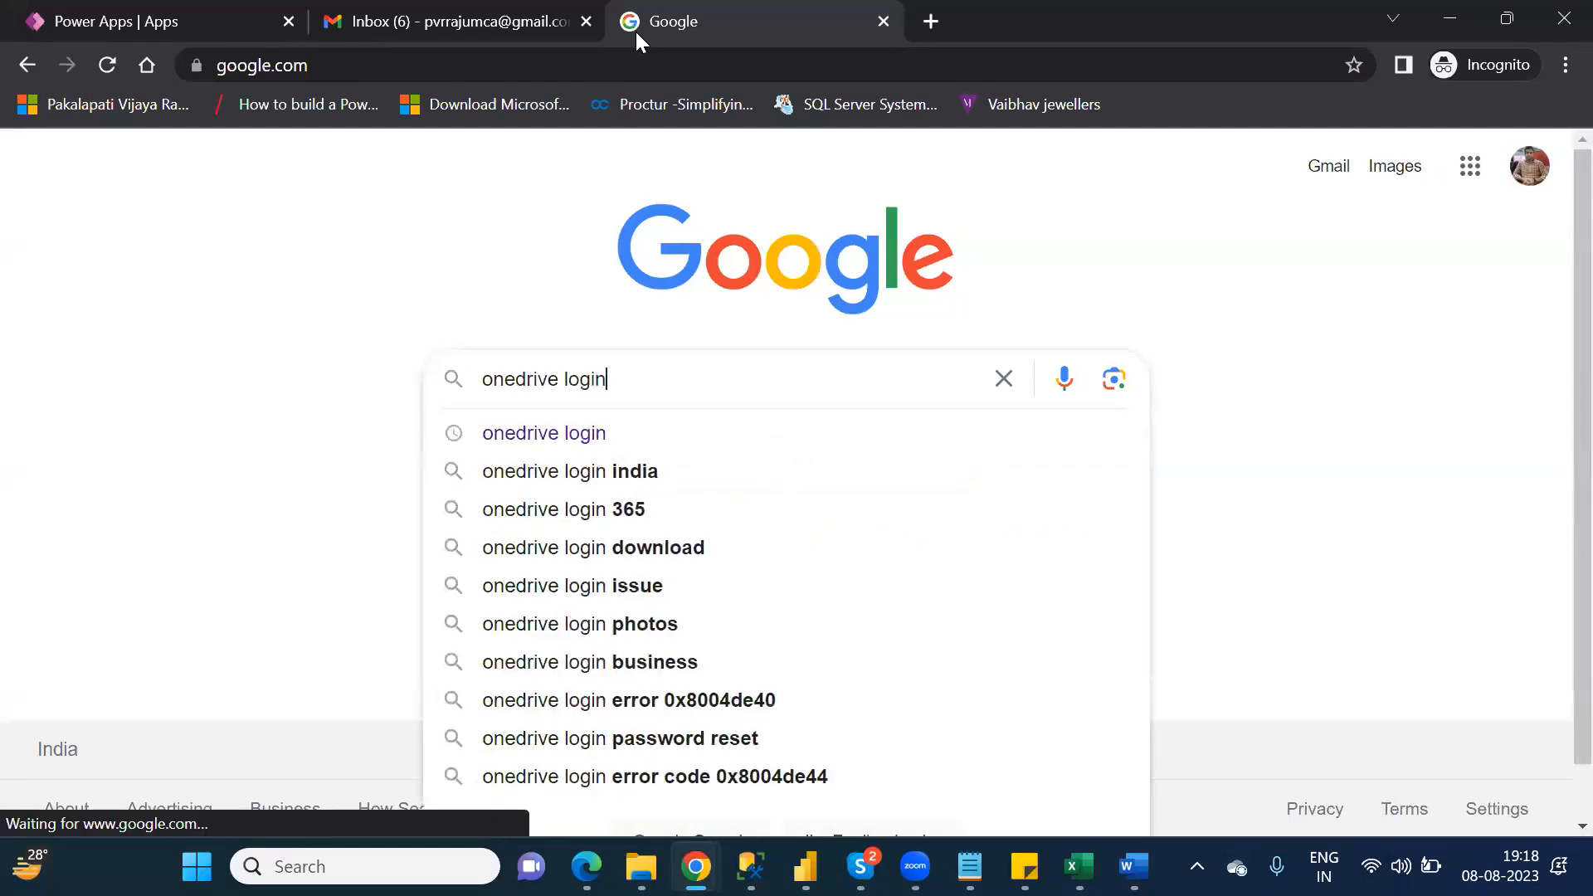
pyautogui.press('Return')
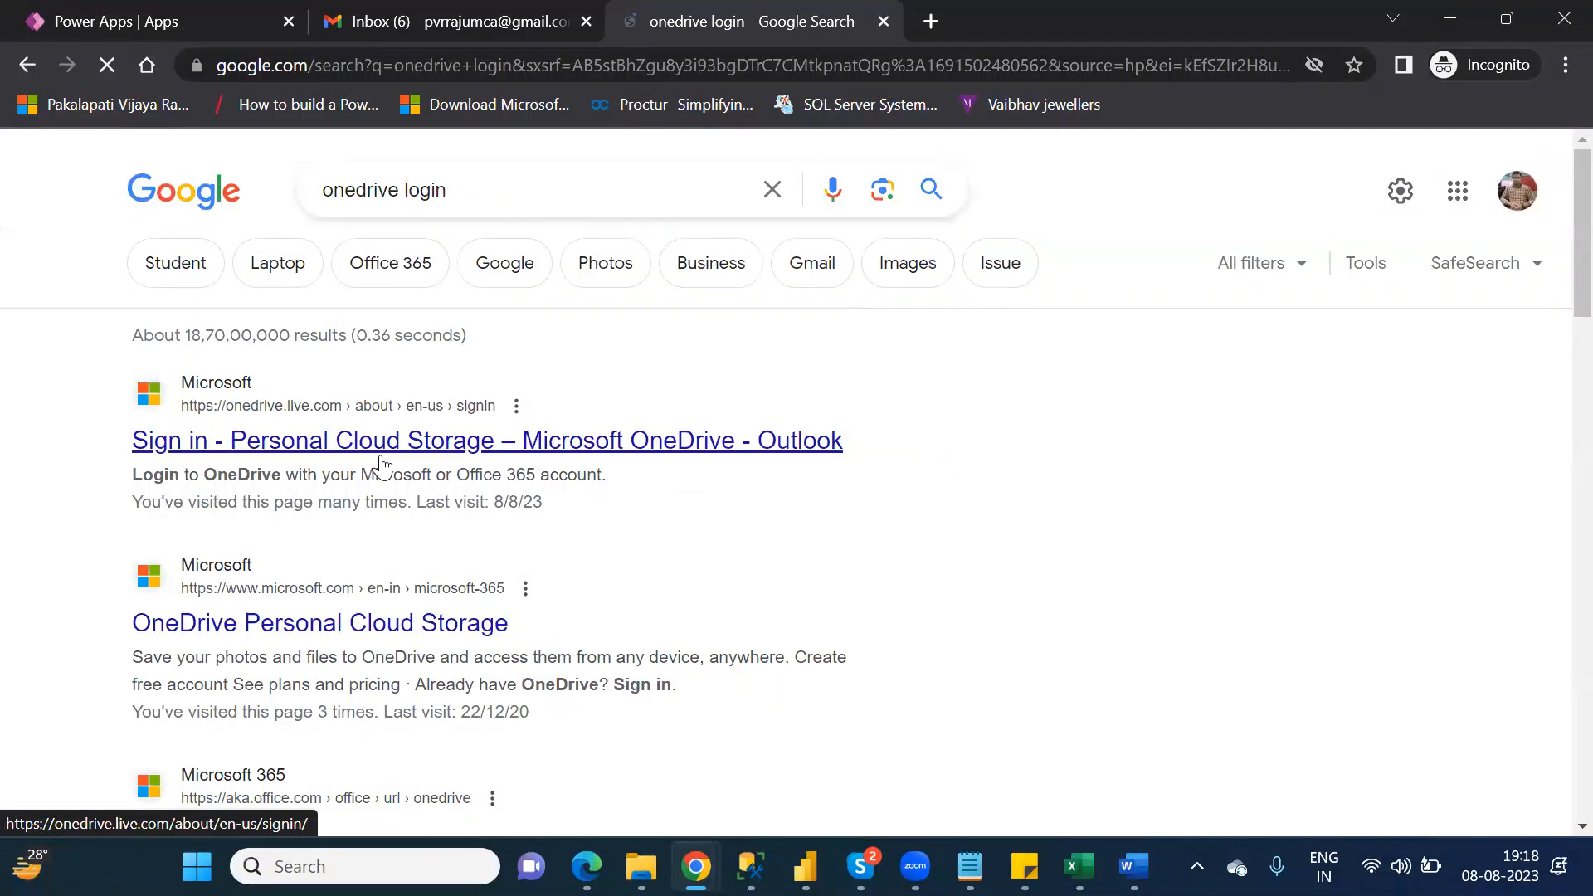
# Step: Open the Microsoft OneDrive sign-in page from the search results and submit the account's e-mail address
pyautogui.click(467, 455)
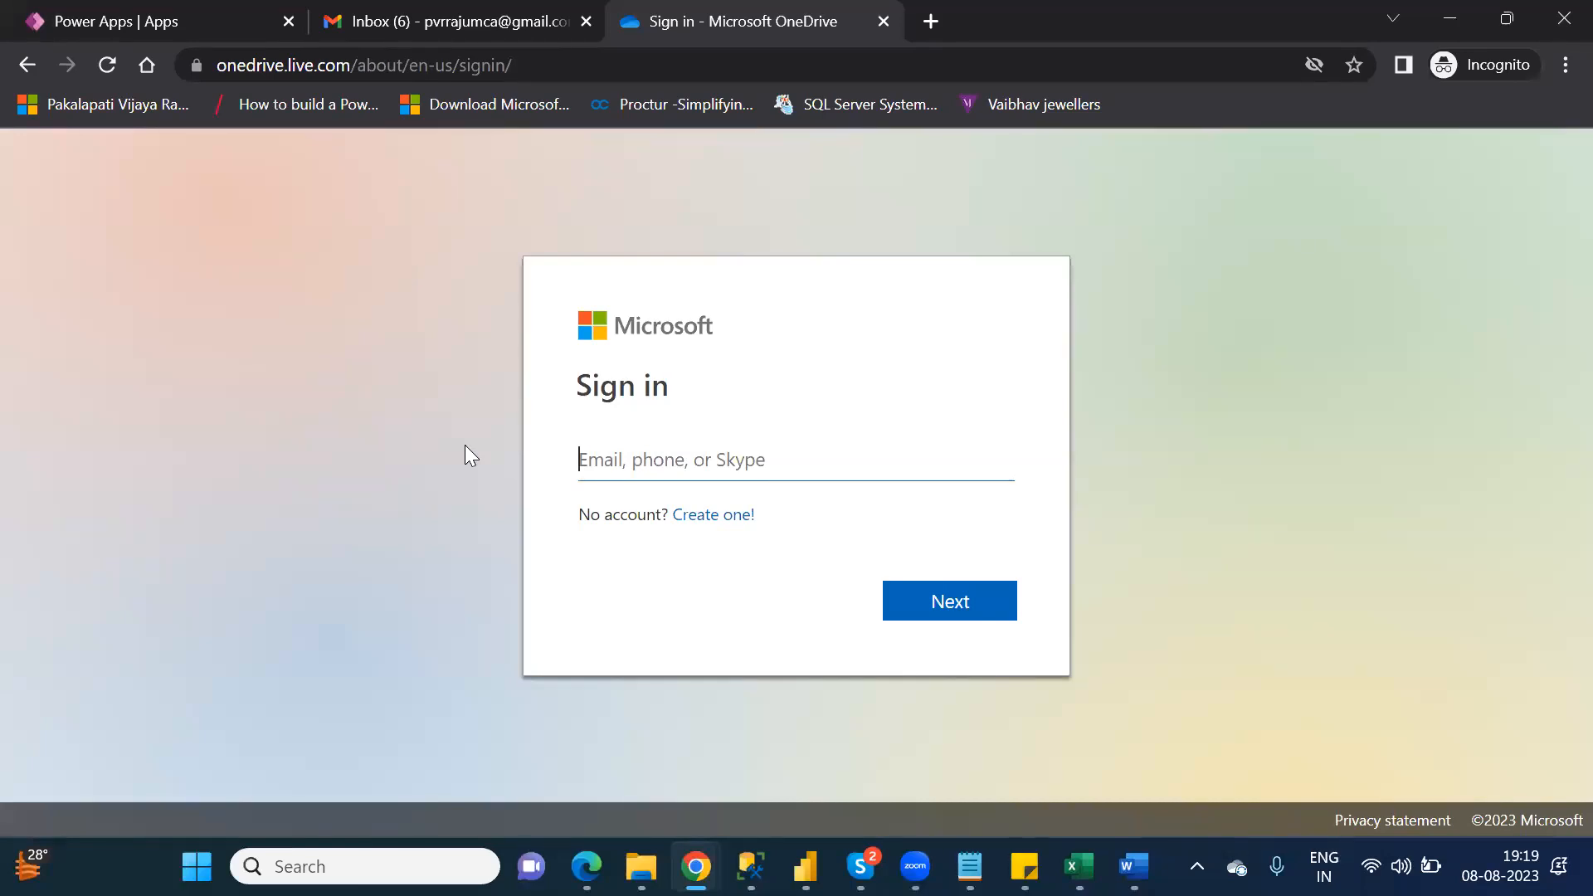
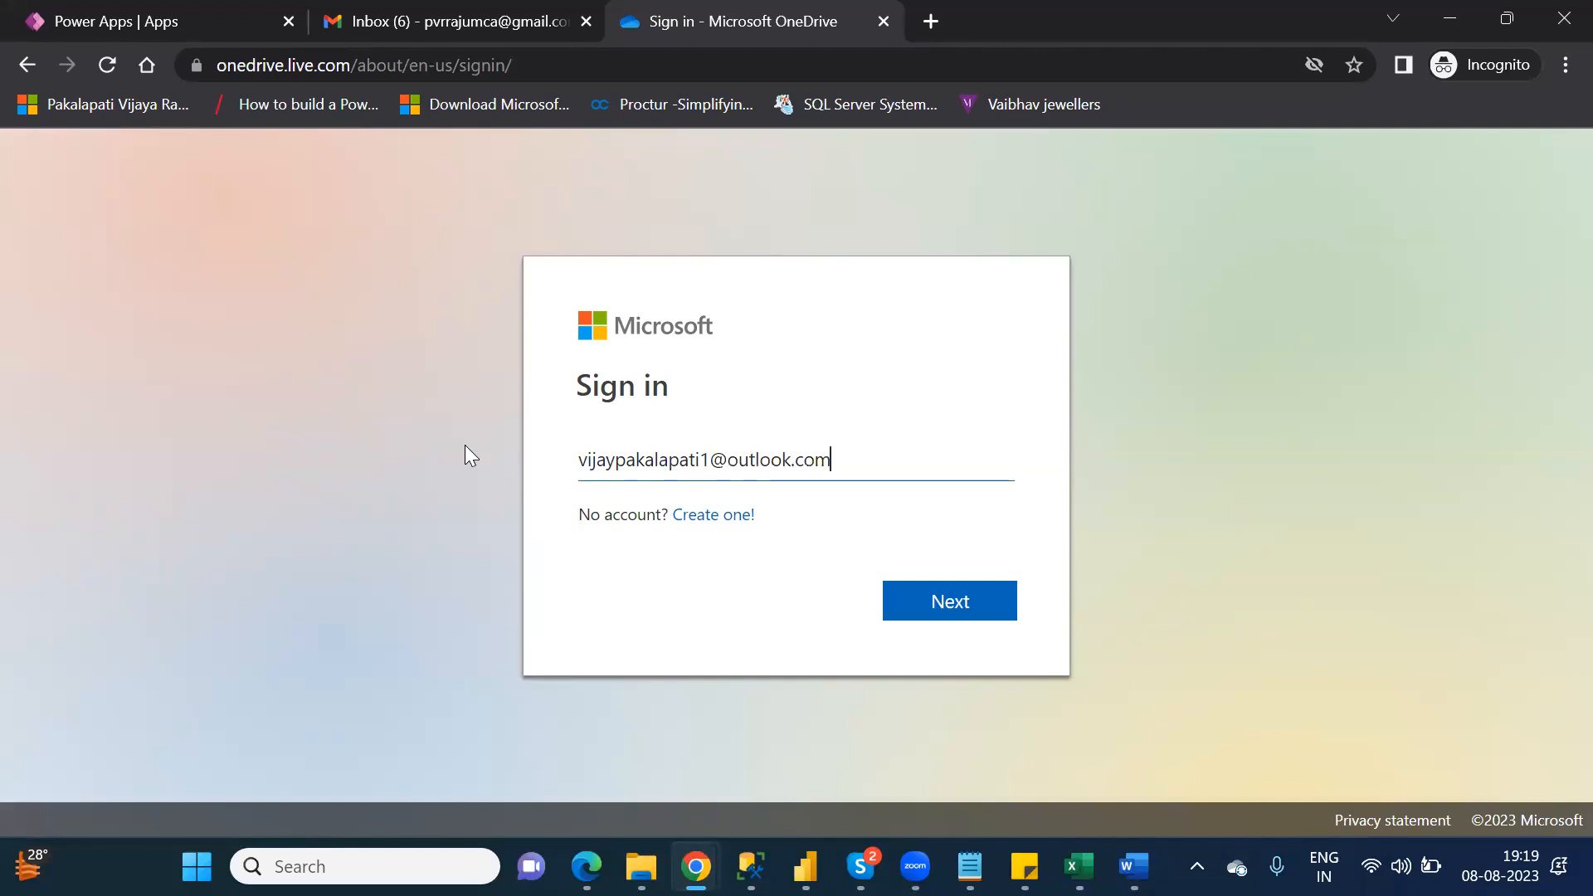
pyautogui.press('Return')
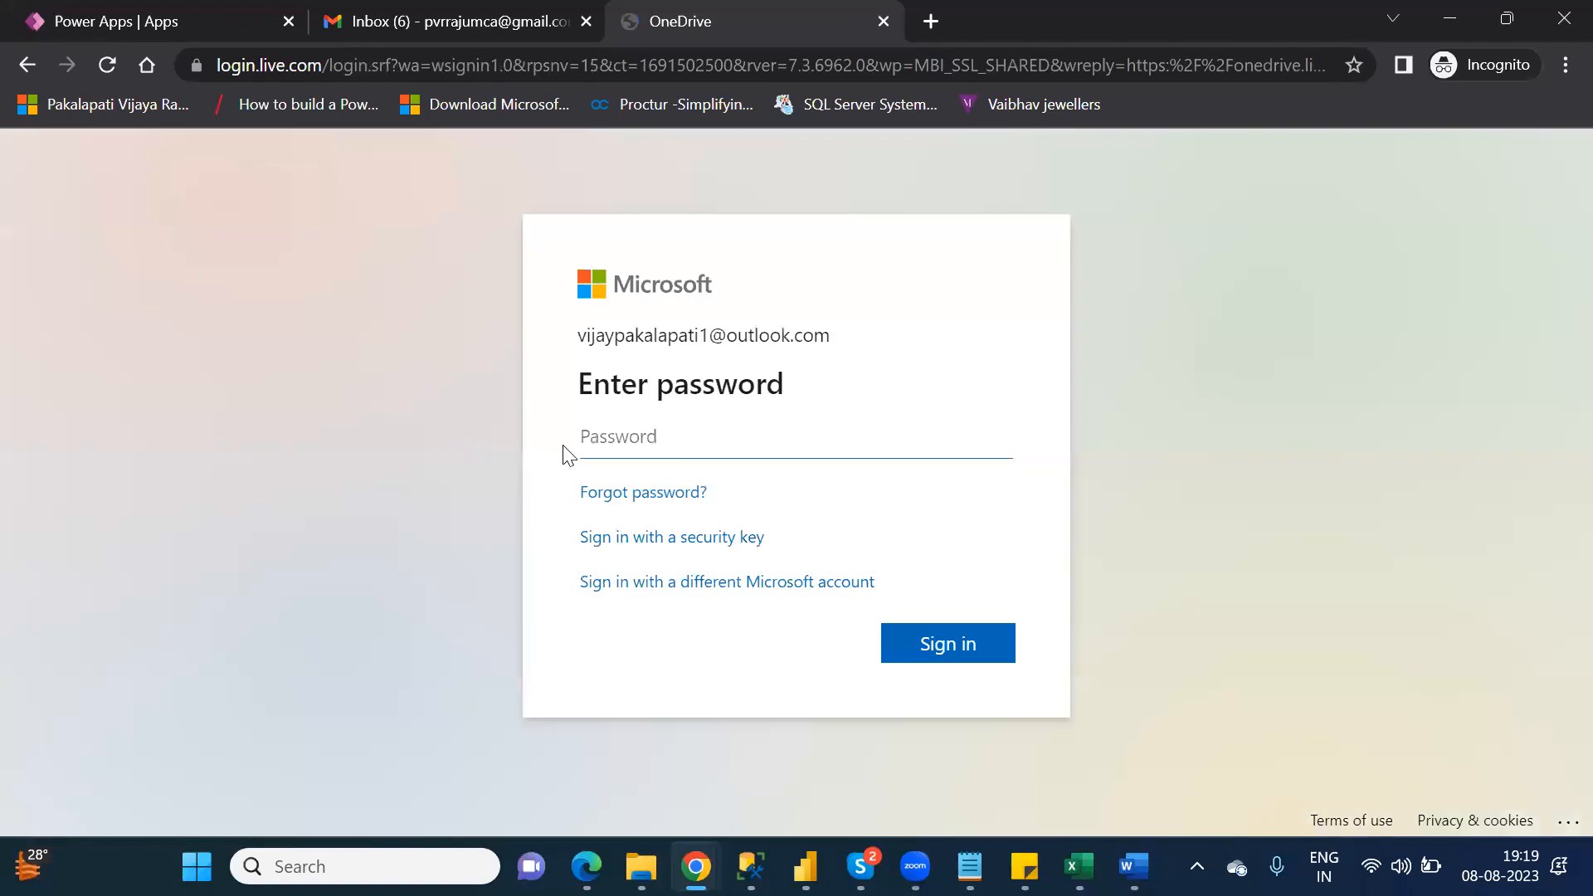
# Step: Enter the account password to sign in to OneDrive and choose to stay signed in
pyautogui.write('••••••••••••')
pyautogui.press('Return')
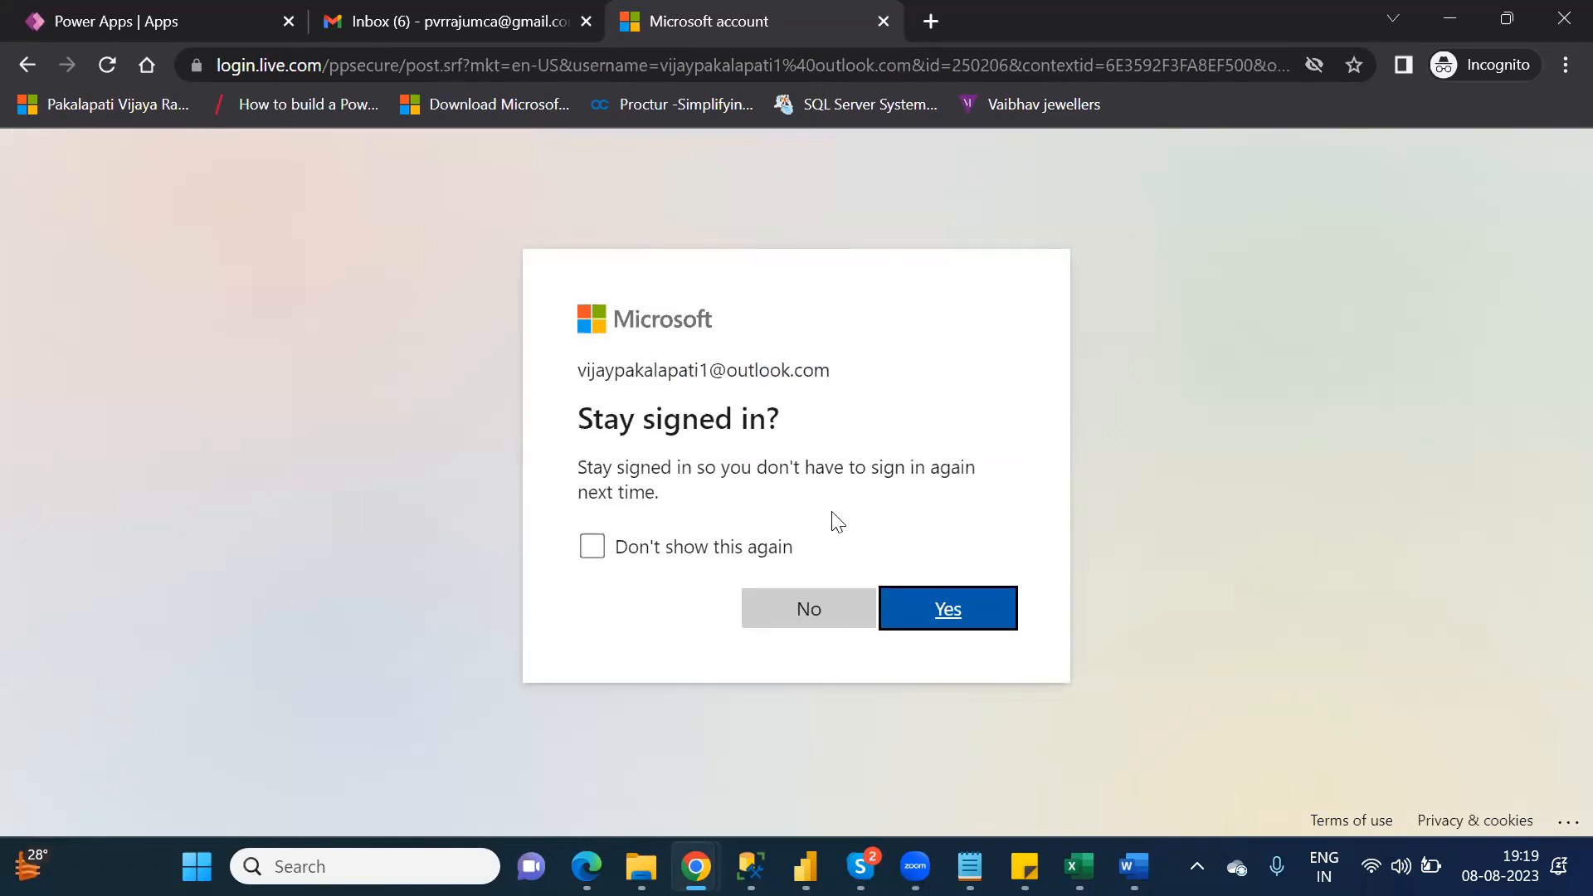
pyautogui.click(951, 602)
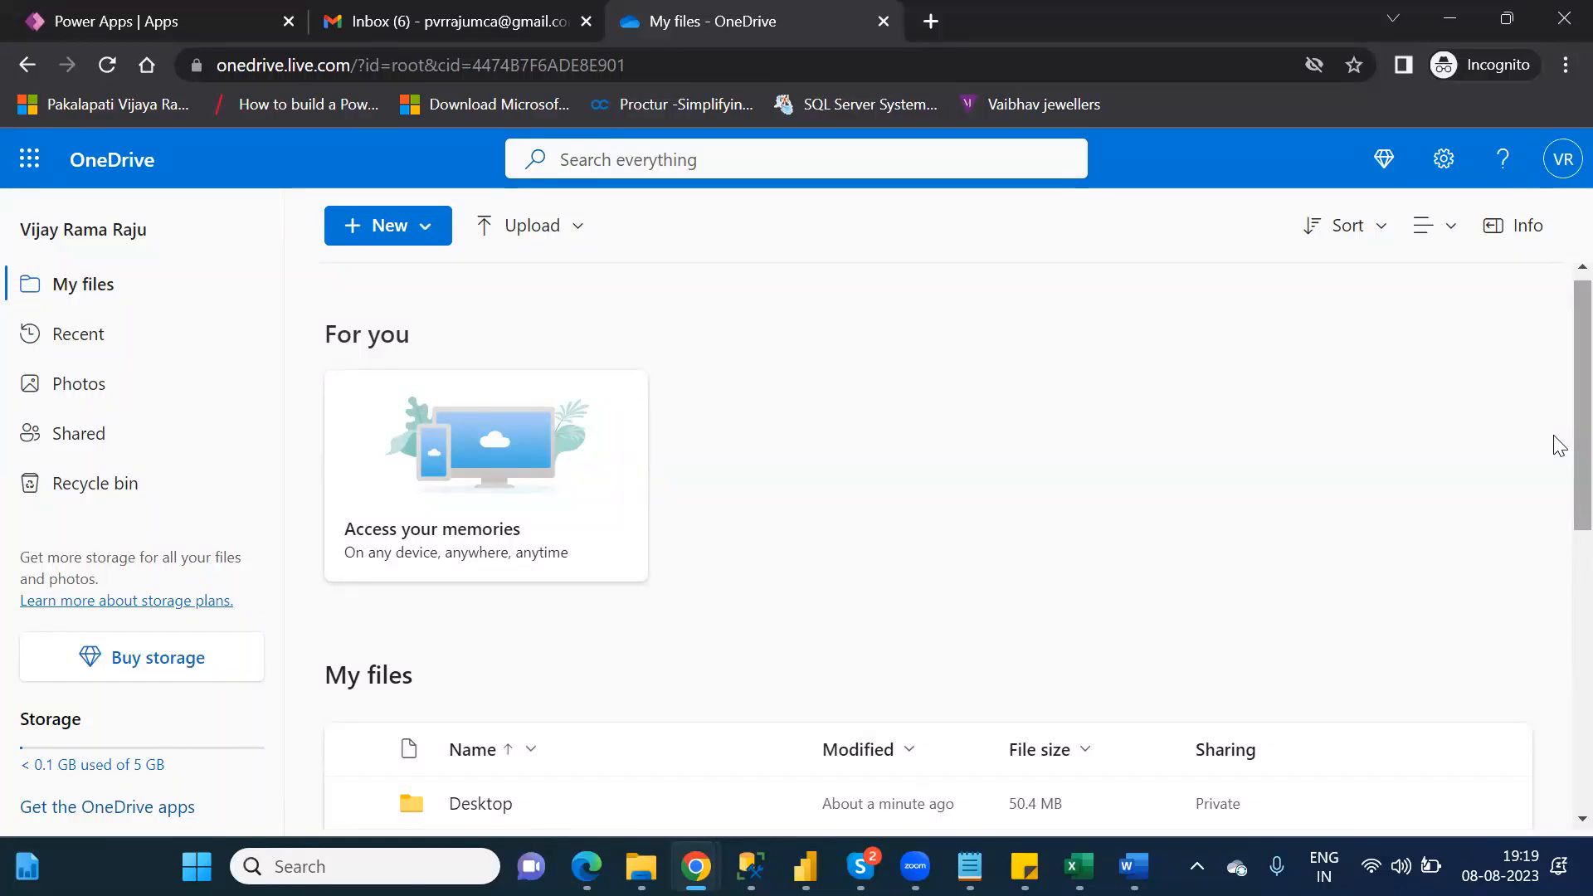
# Step: Compare the files under My files in OneDrive online with the personal OneDrive folder in File Explorer, returning to Chrome
pyautogui.scroll(-3, 1556, 465)
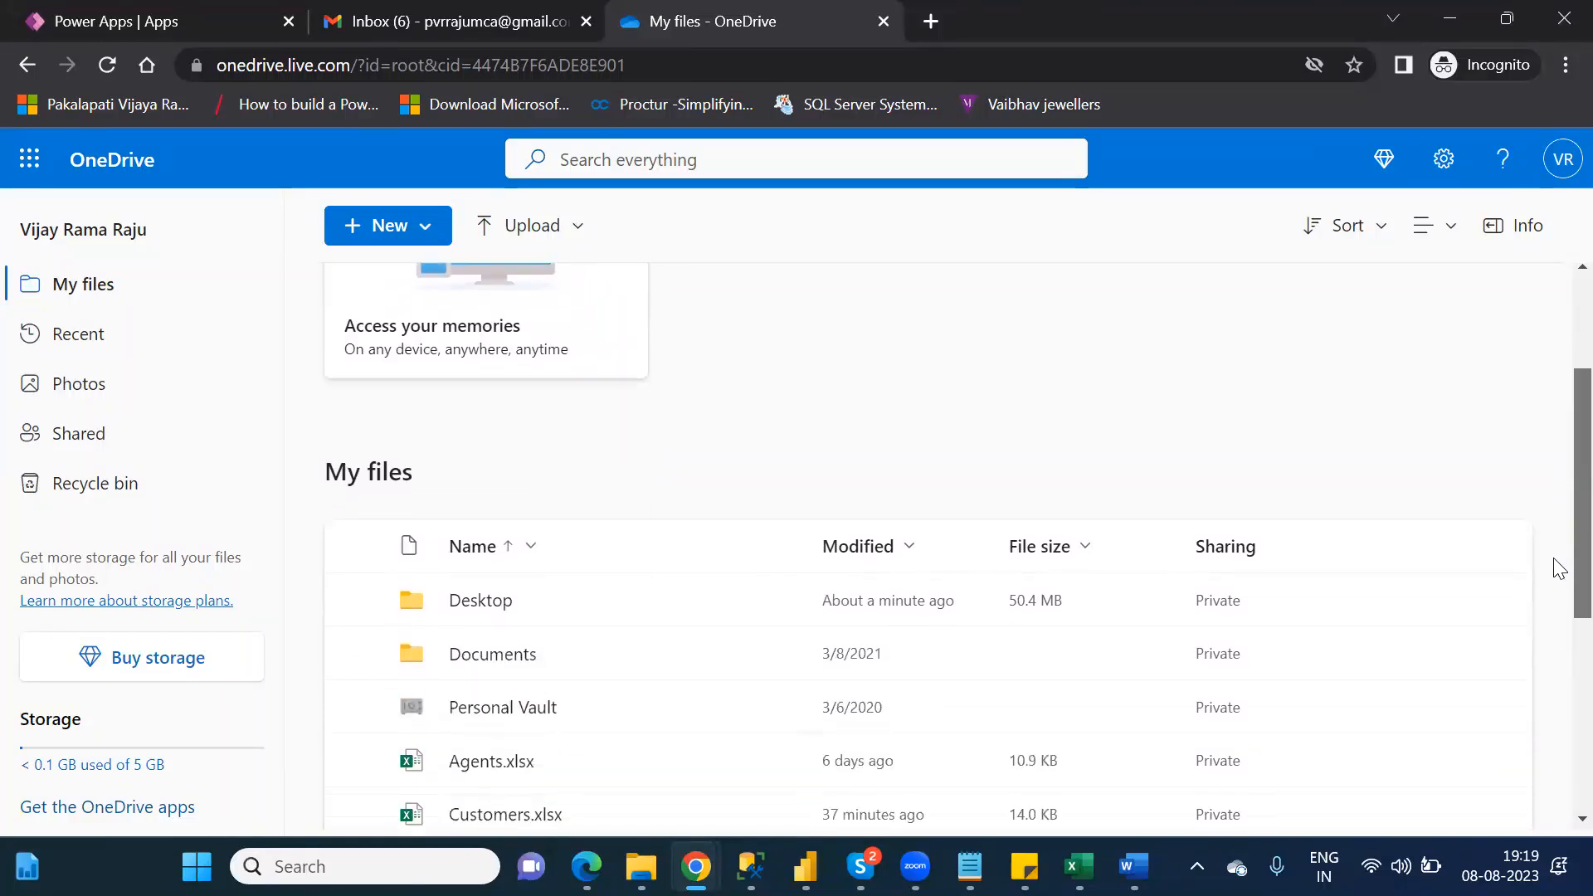
pyautogui.scroll(-2, 1556, 572)
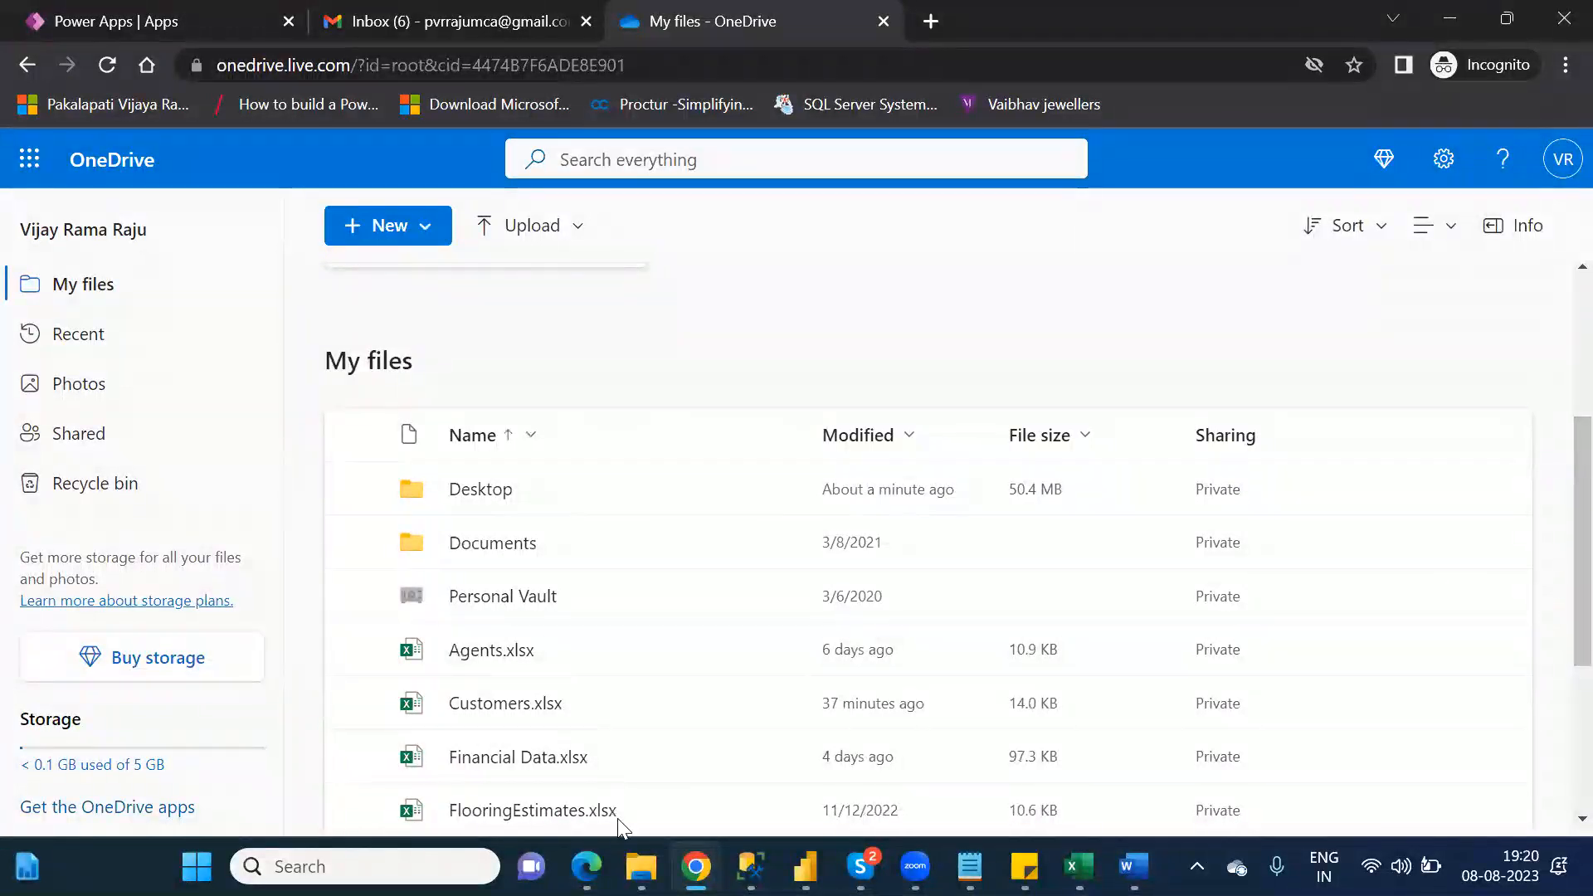
pyautogui.click(639, 730)
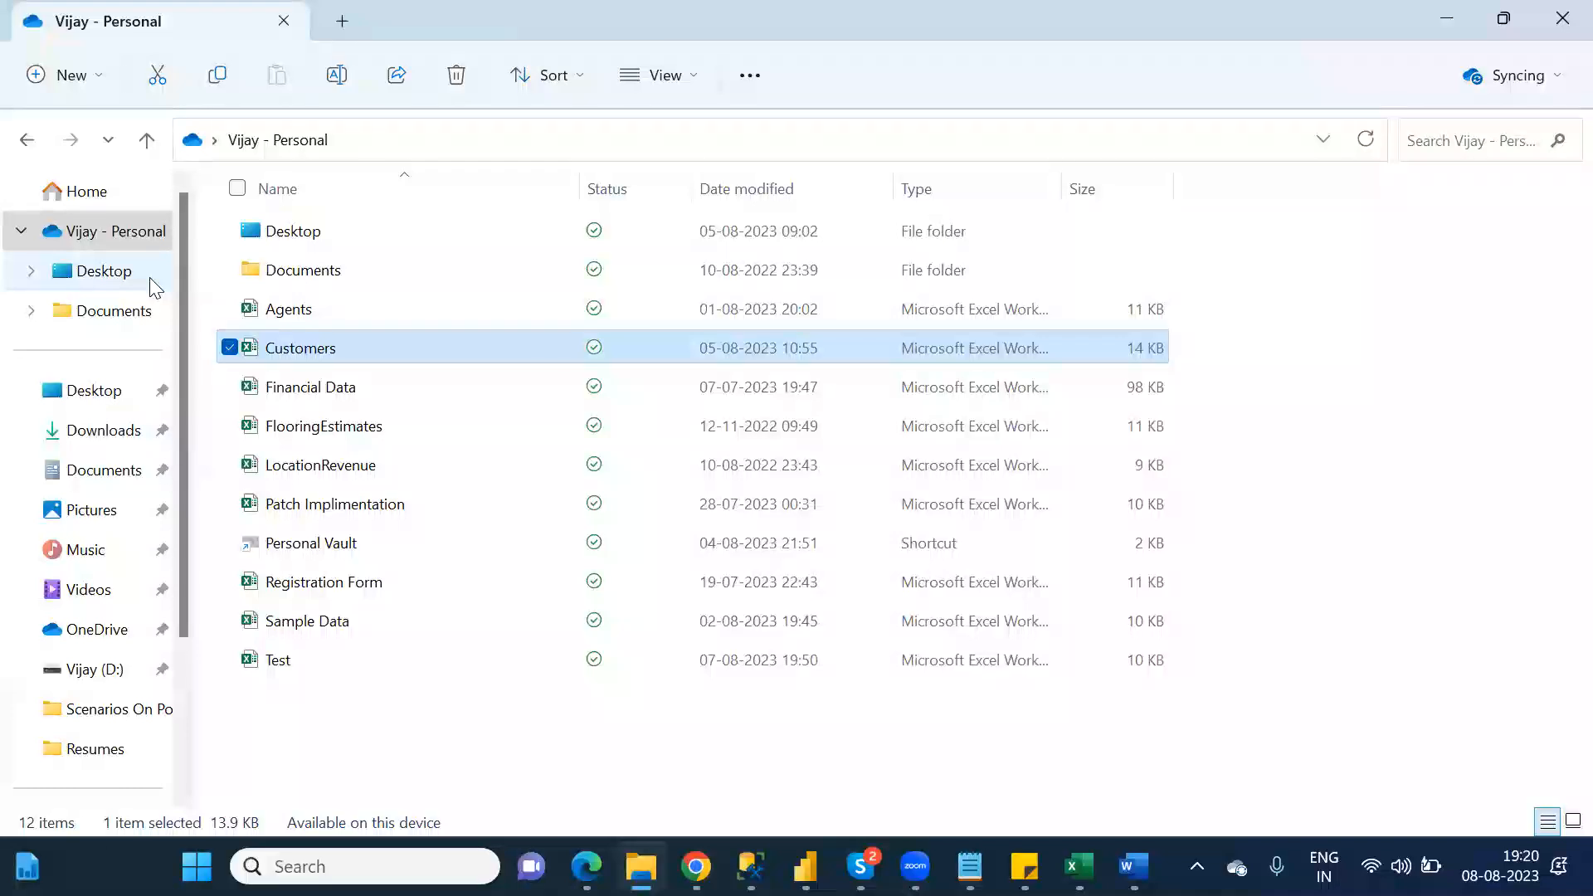
pyautogui.hotkey('alt', 'Tab')
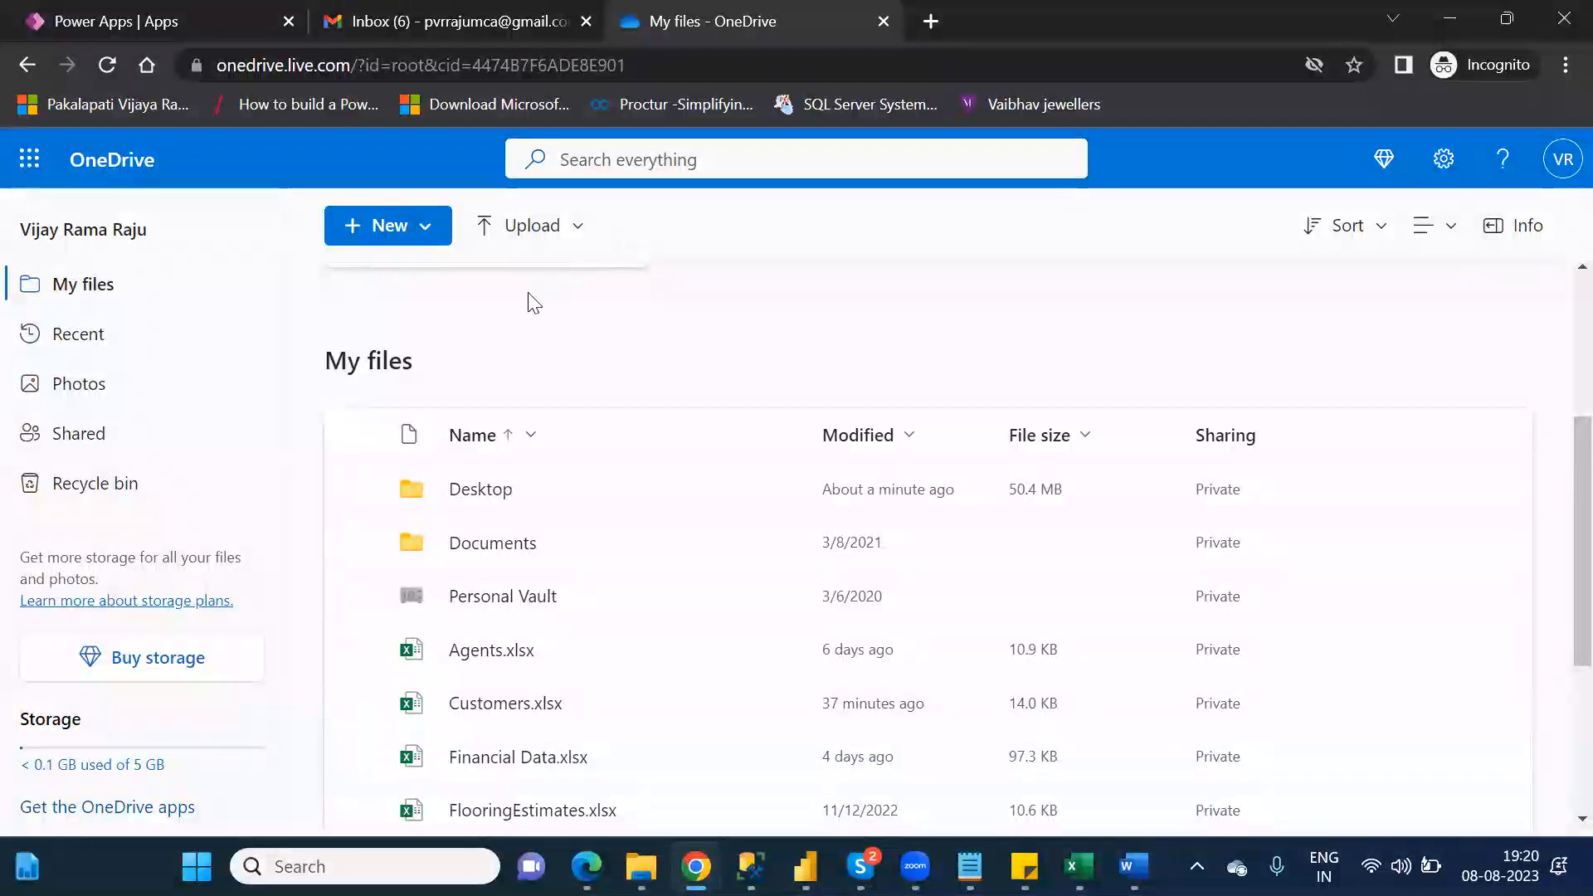
# Step: Create a new Excel workbook in OneDrive and enter the headers Id in A1 and Name in B1, dismissing the guided tour offer
pyautogui.click(417, 231)
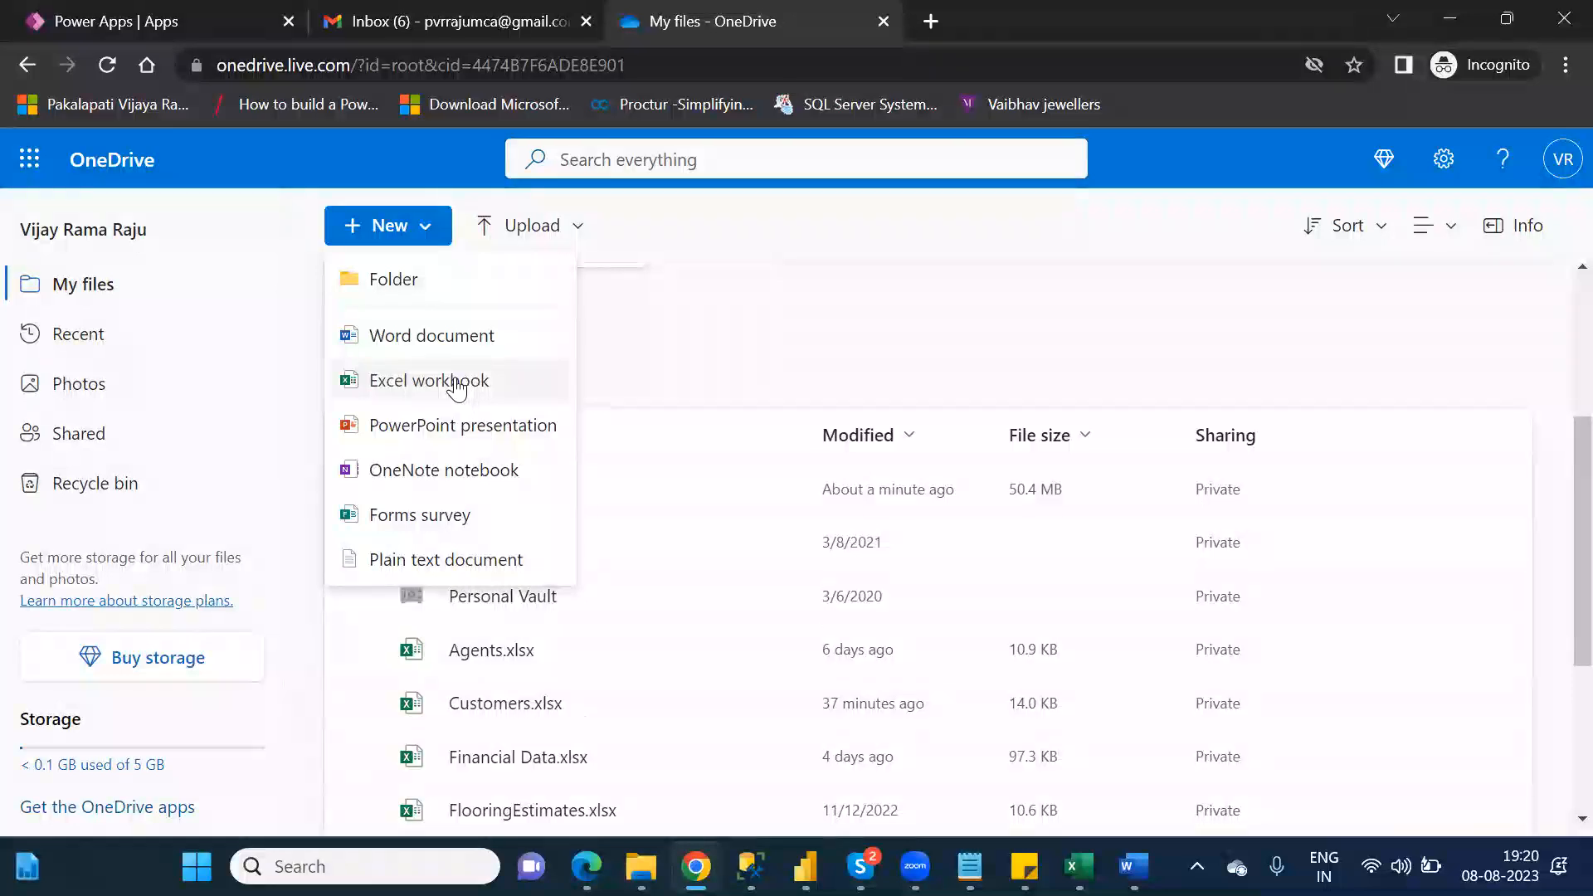
pyautogui.click(458, 381)
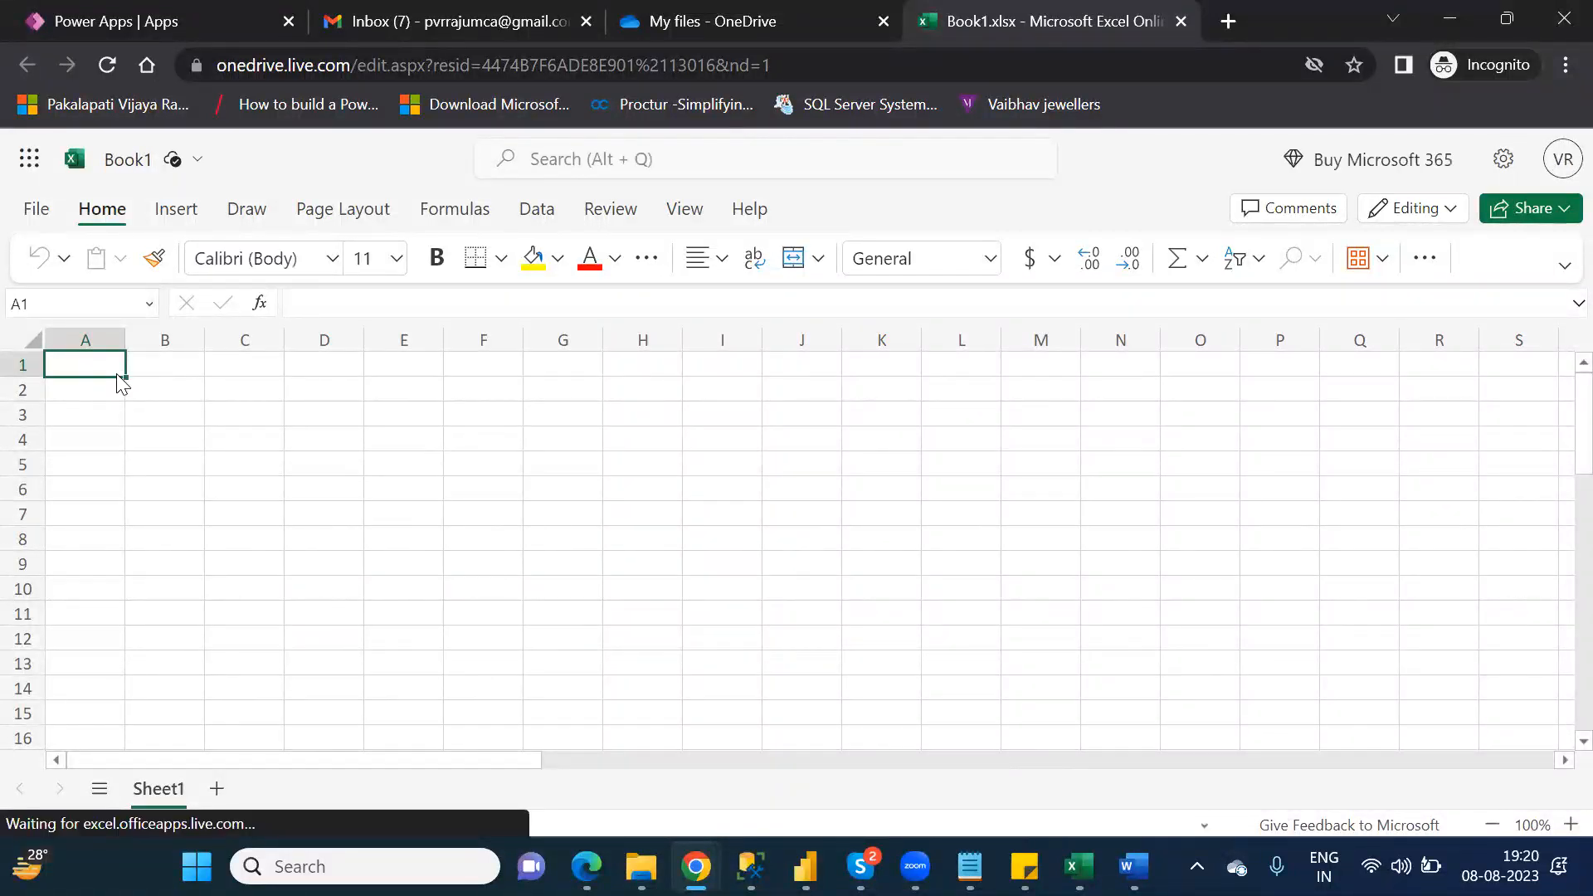
pyautogui.write('Id')
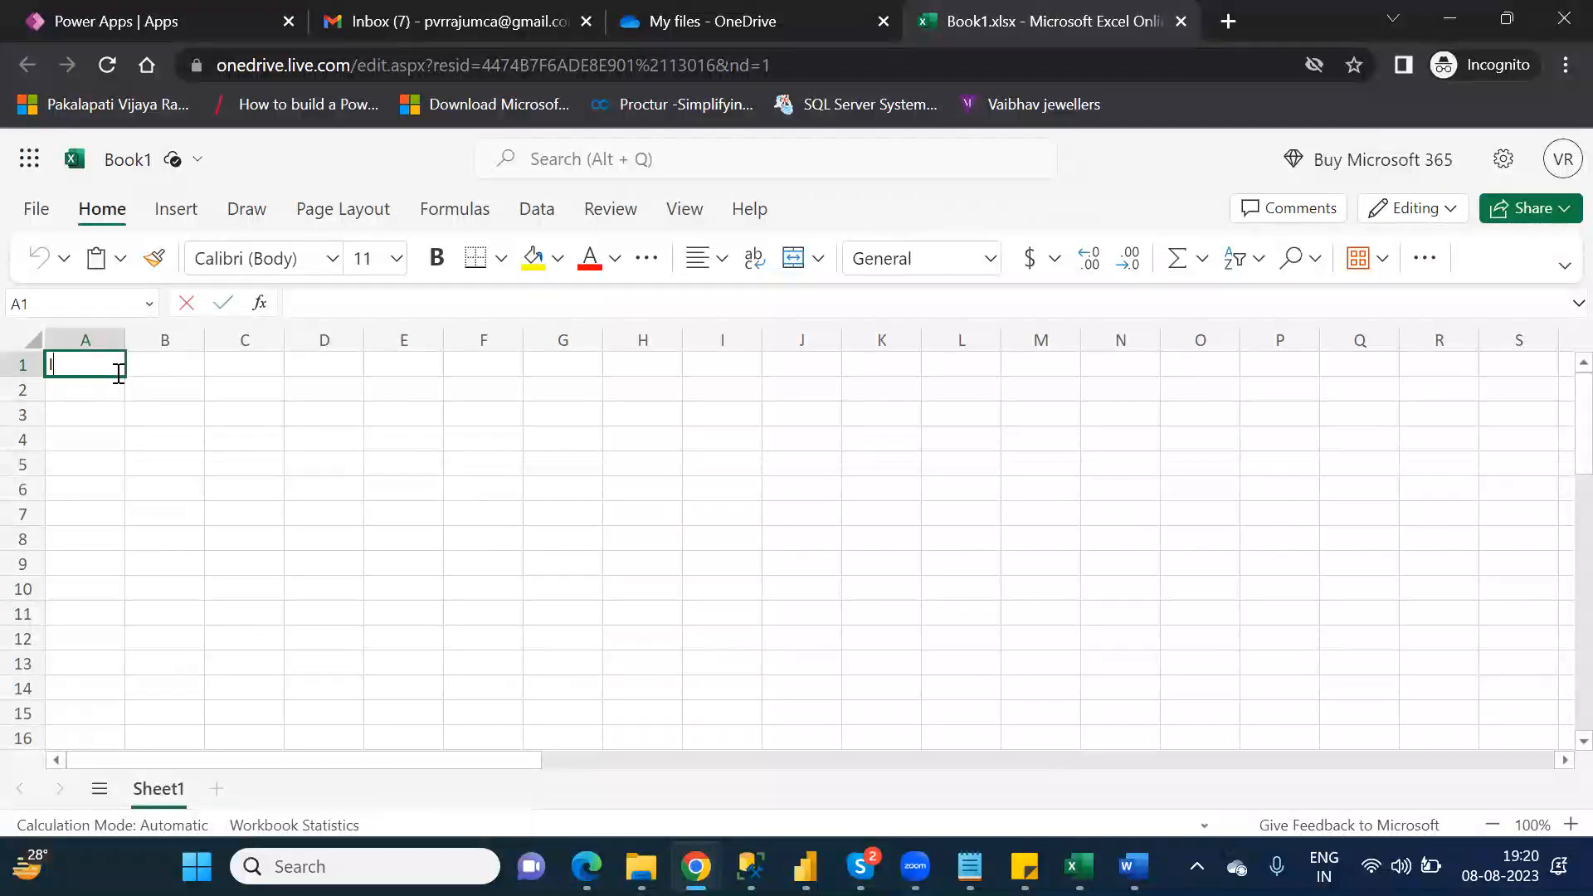
pyautogui.press('Tab')
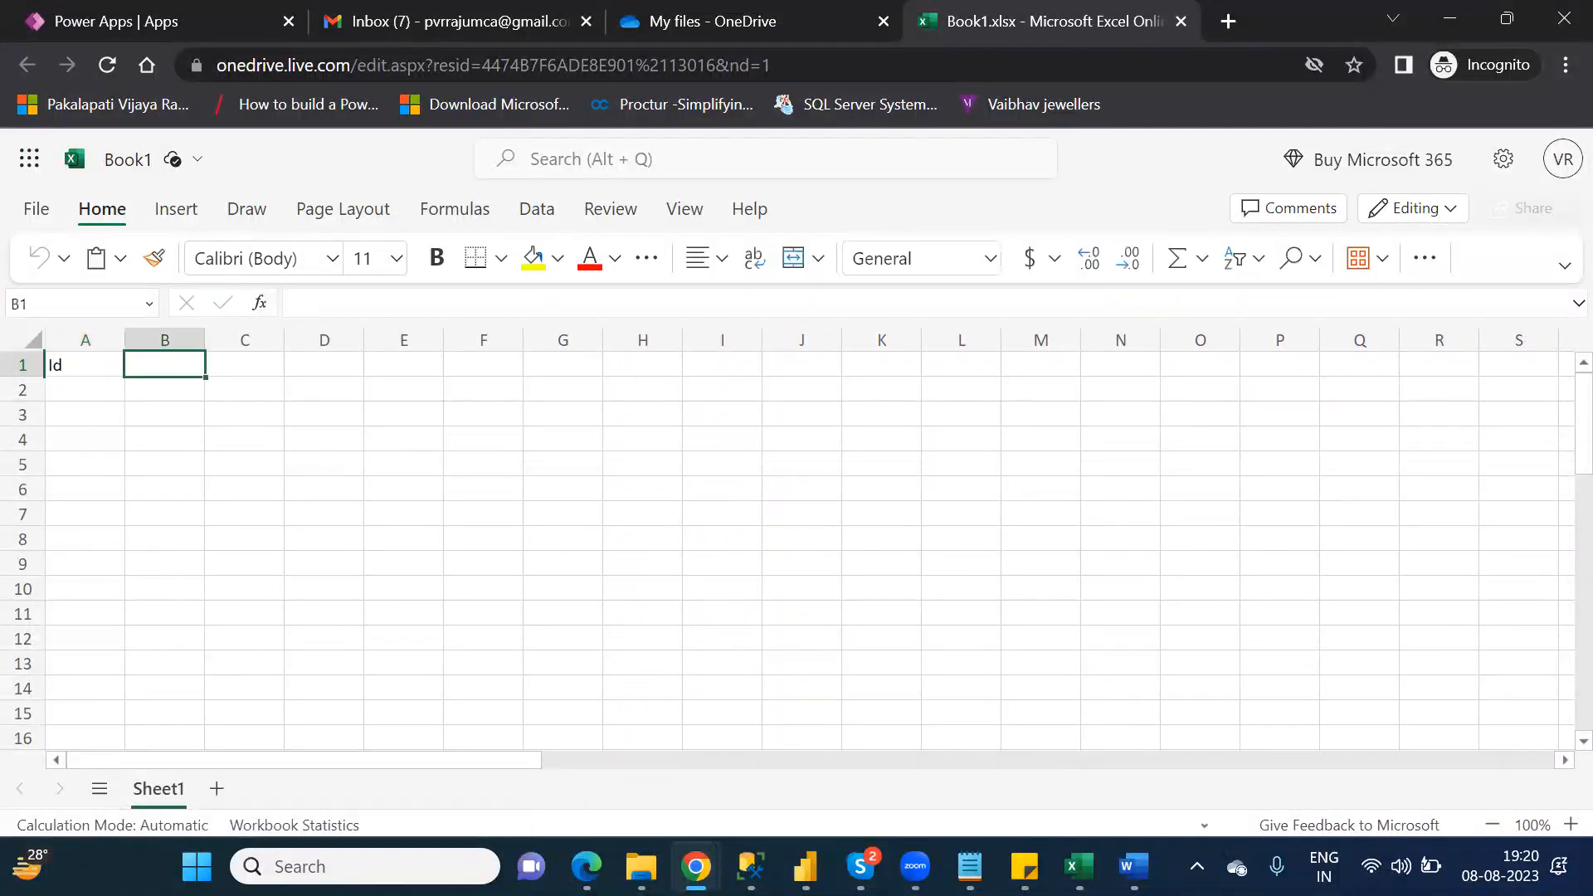
pyautogui.write('Na')
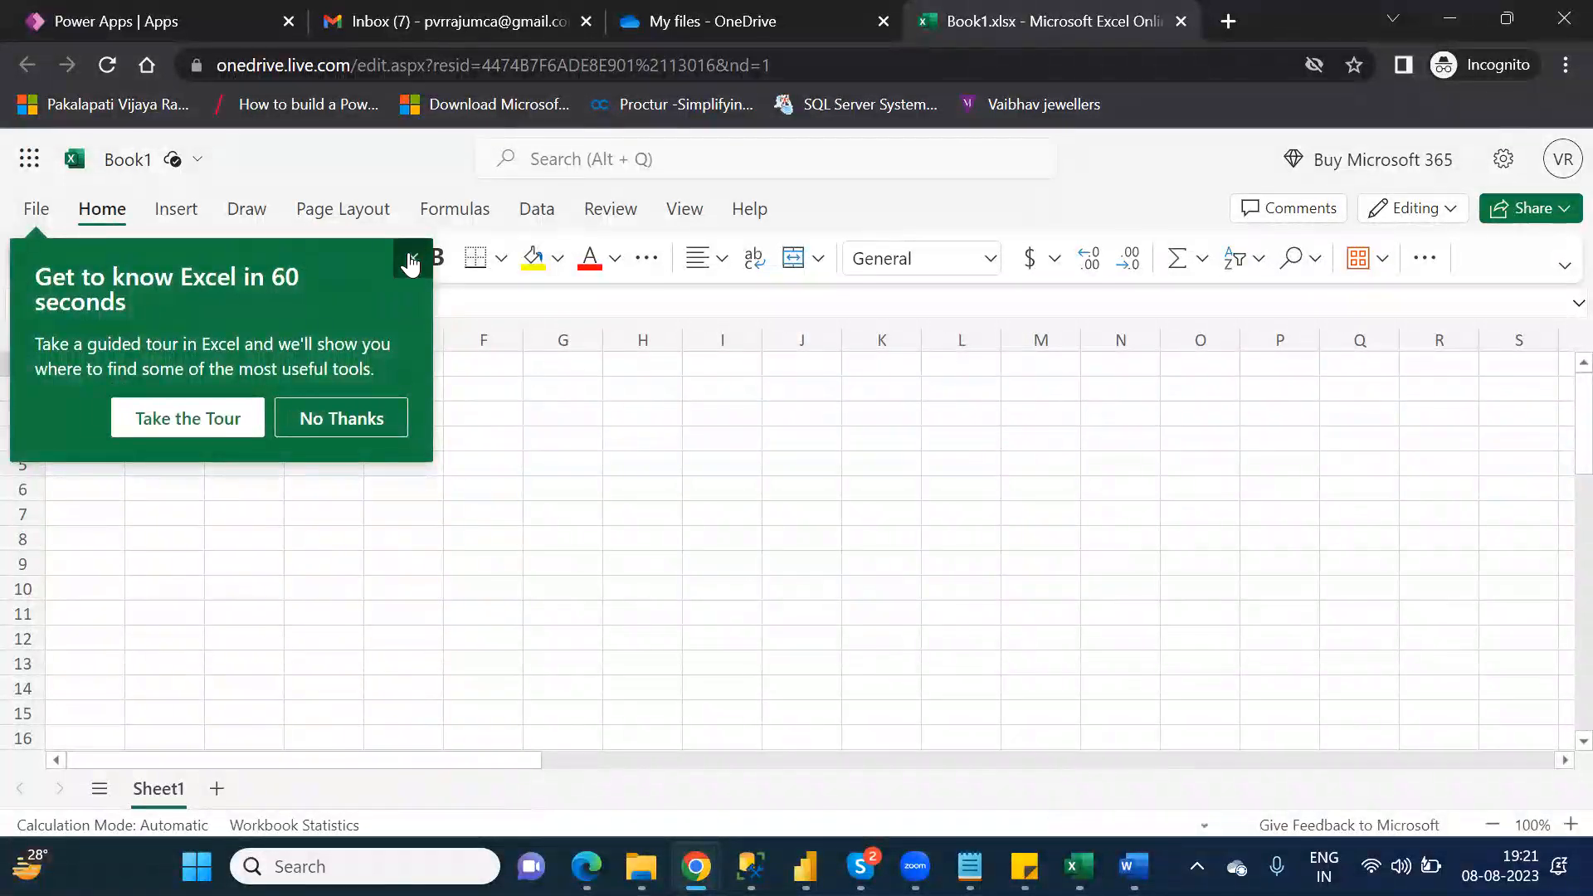
pyautogui.click(412, 260)
# Step: Fill the Id column with the numbers 1 to 5 in cells A2 to A6
pyautogui.click(76, 388)
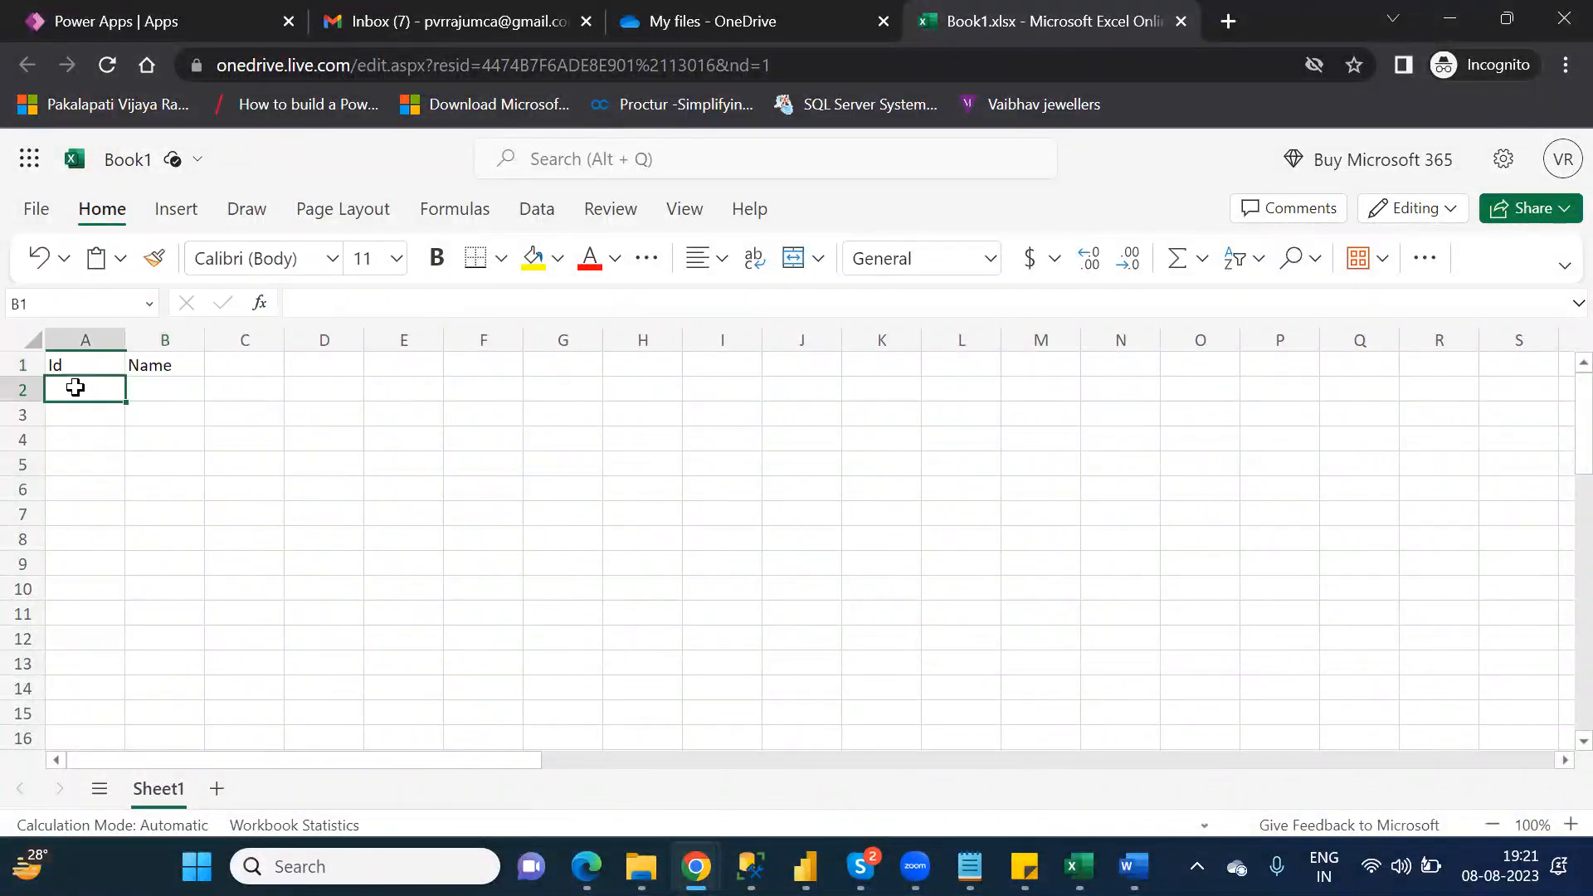
pyautogui.write('1')
pyautogui.press('Return')
pyautogui.write('2')
pyautogui.press('Return')
pyautogui.write('3')
pyautogui.press('Return')
pyautogui.write('4')
pyautogui.press('Return')
pyautogui.write('5')
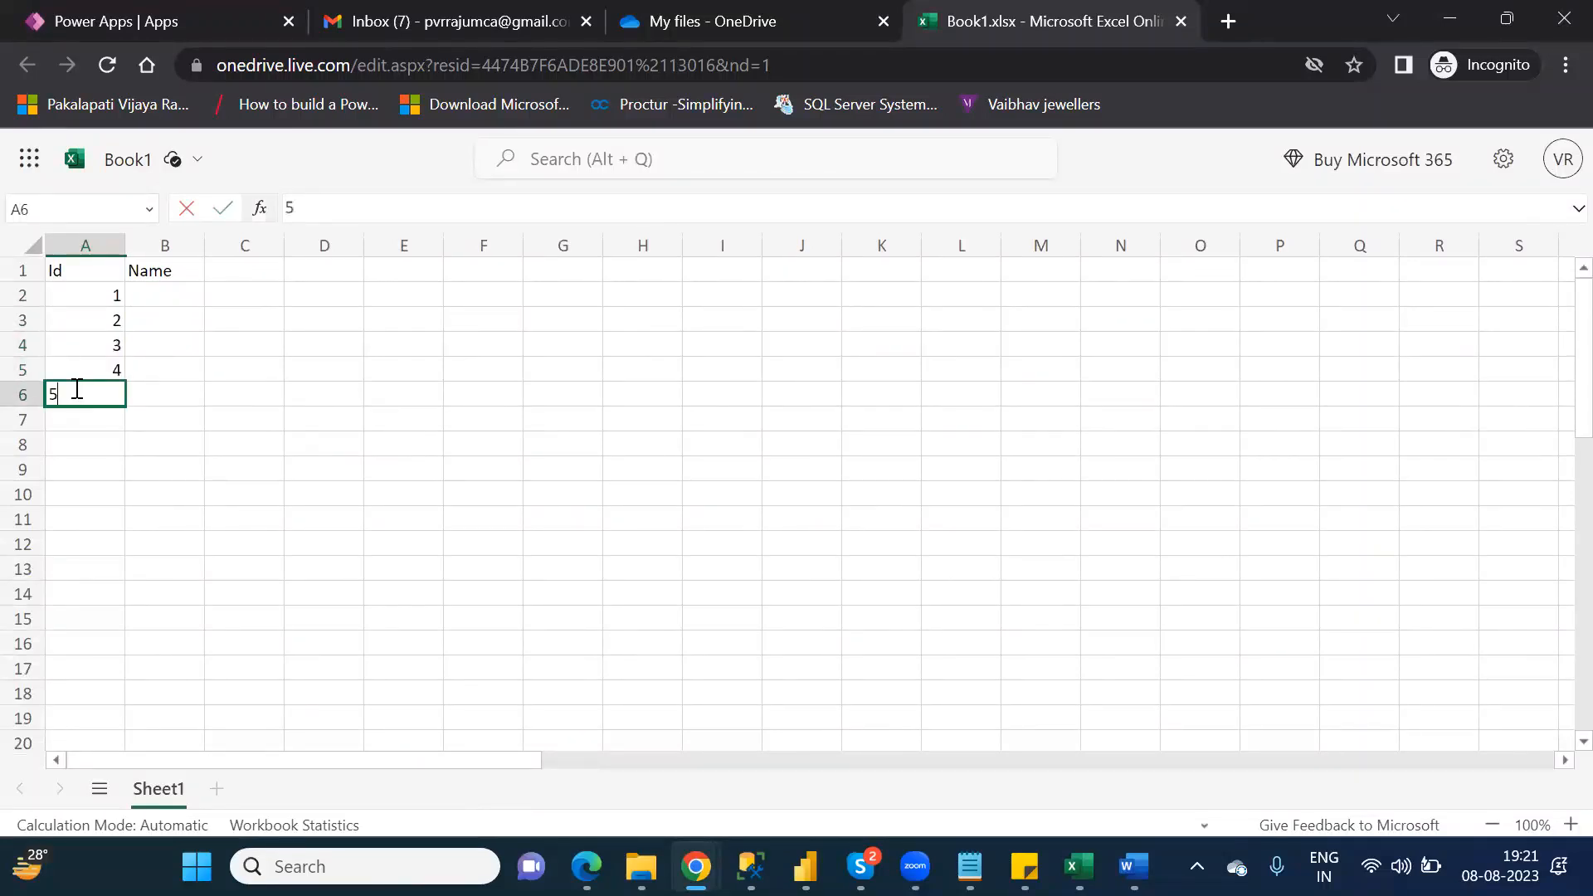
pyautogui.press('Tab')
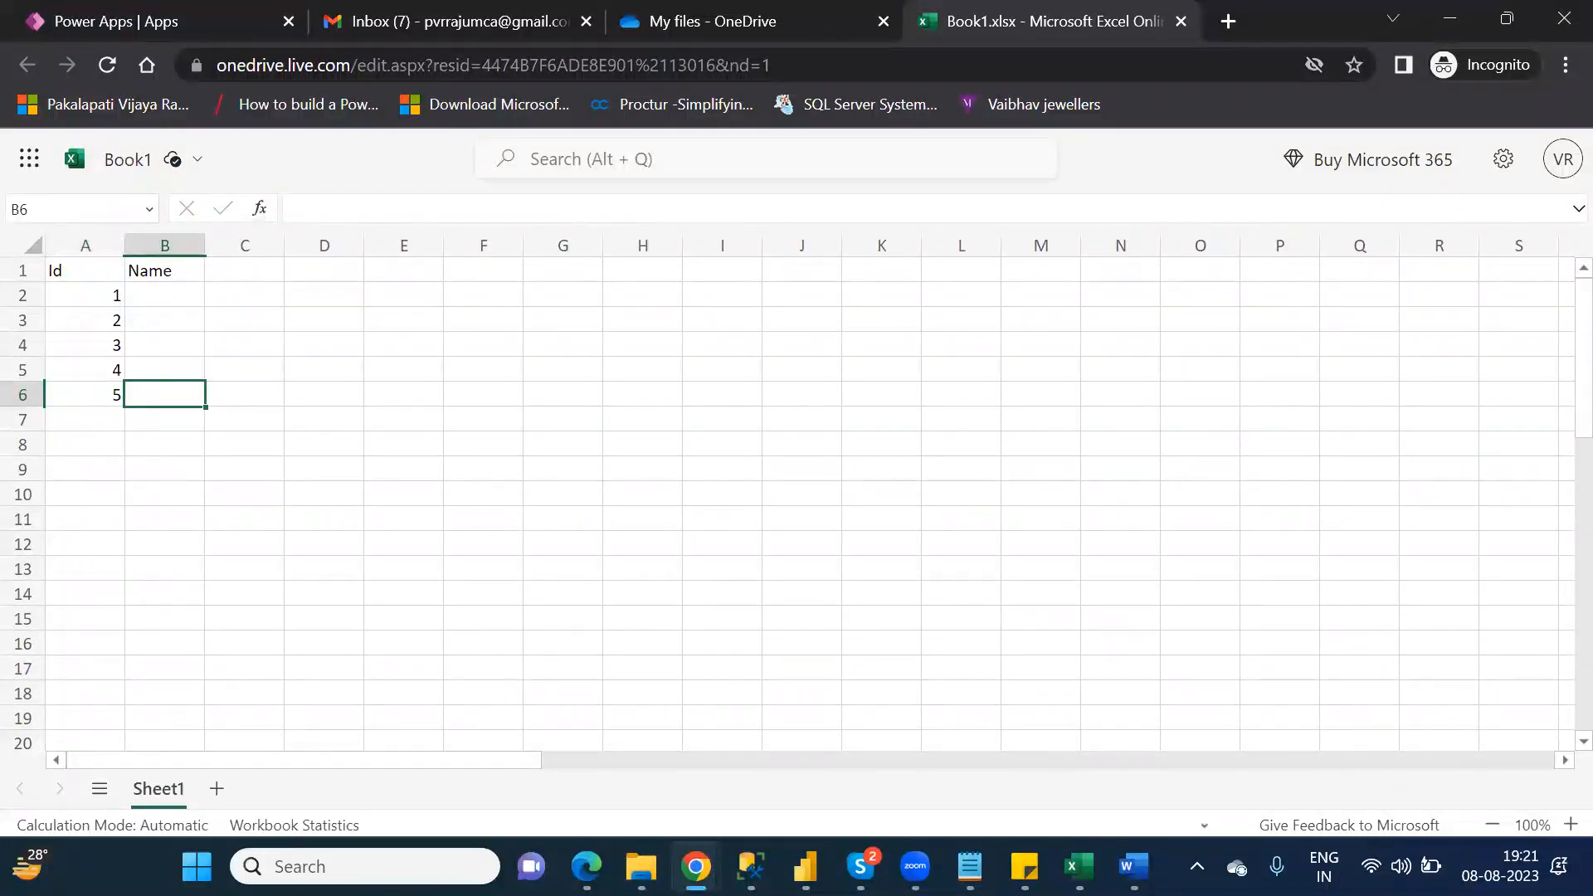
# Step: Fill the Name column from B6 up to B2 with x, y, z, v and s
pyautogui.write('x')
pyautogui.press('Up')
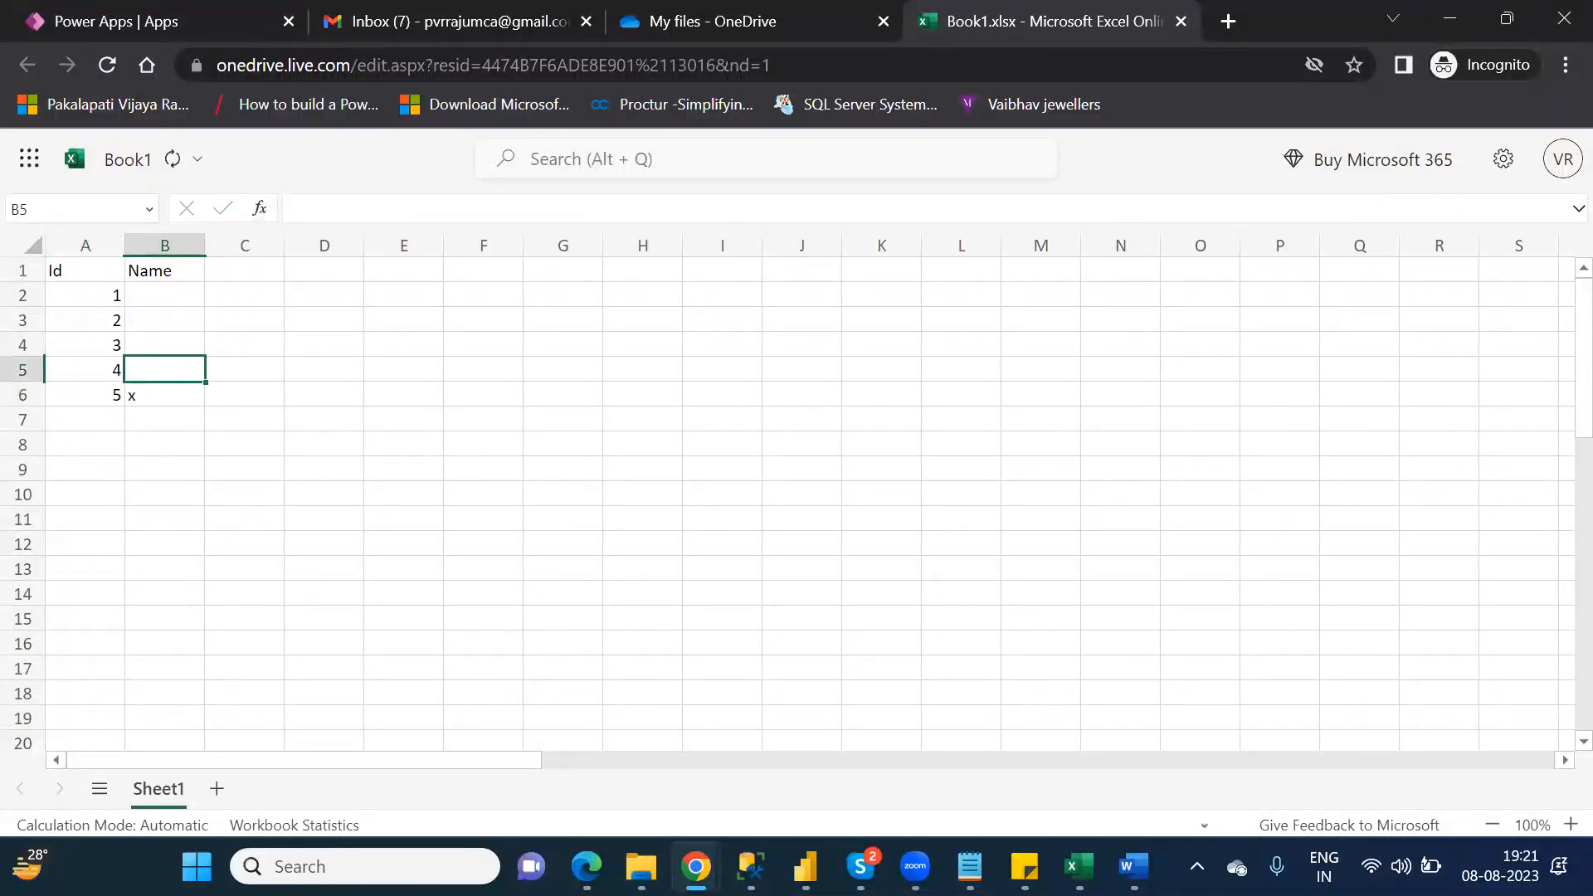
pyautogui.write('y')
pyautogui.press('Up')
pyautogui.write('z')
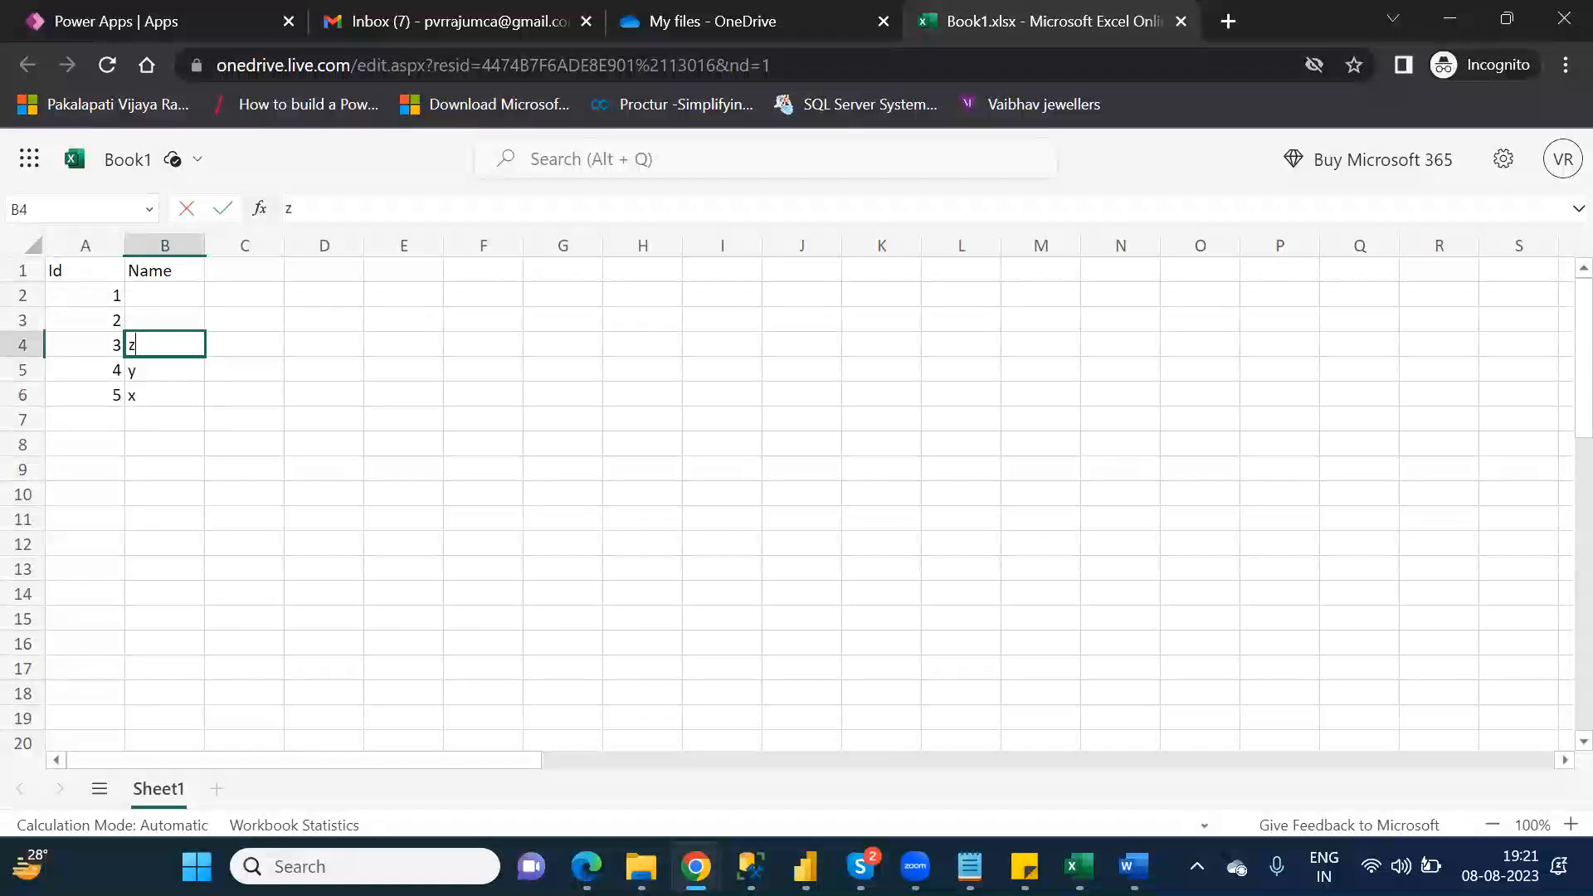
pyautogui.press('Up')
pyautogui.write('v')
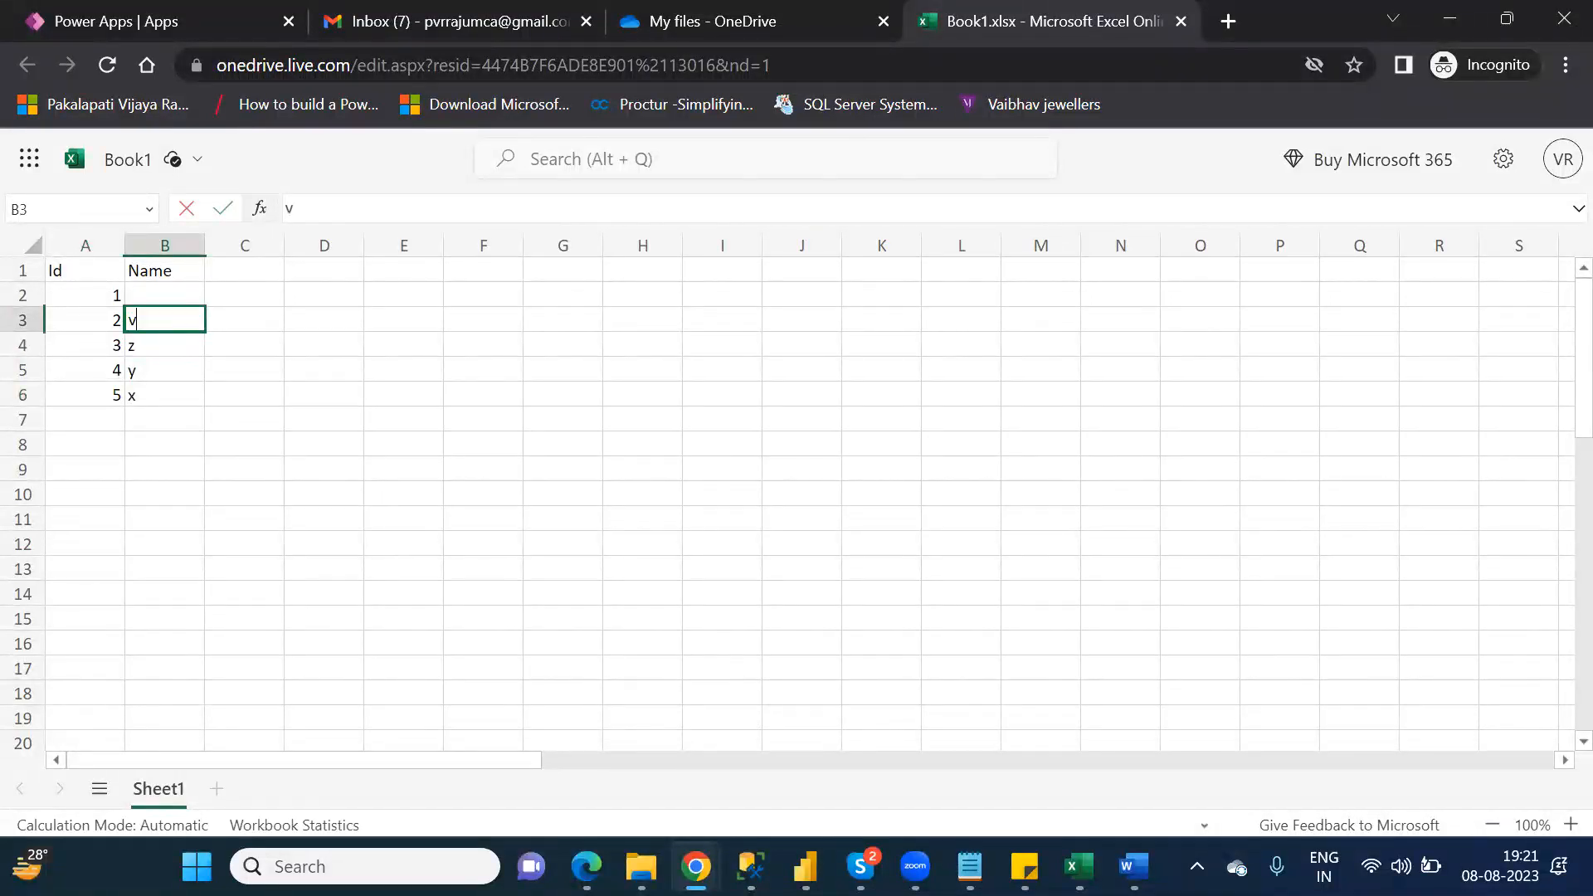
pyautogui.press('Up')
pyautogui.write('s')
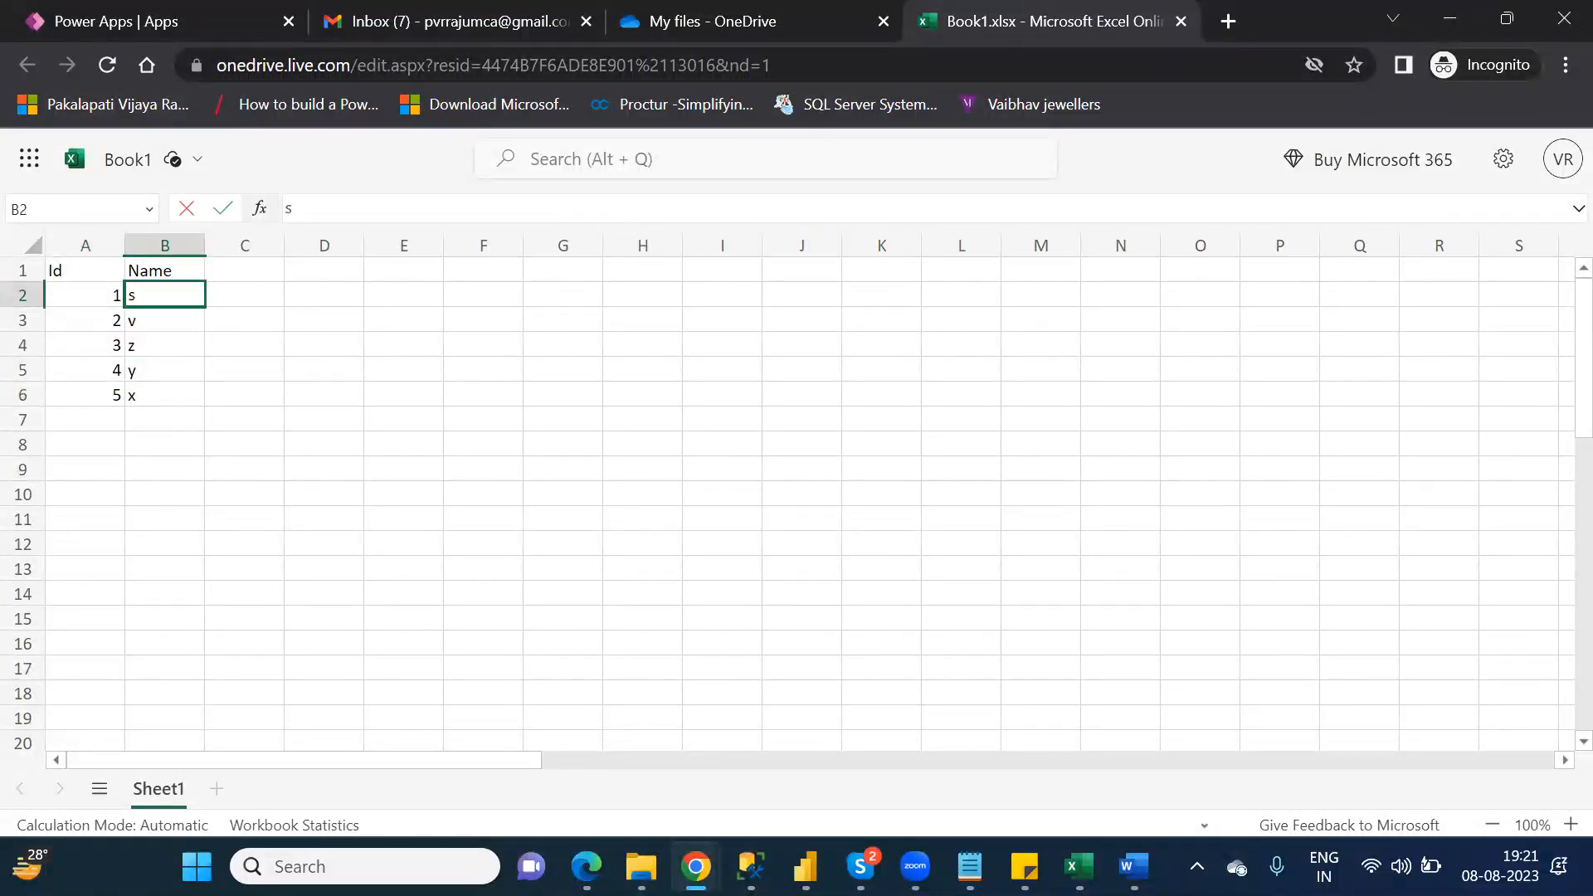
pyautogui.click(164, 518)
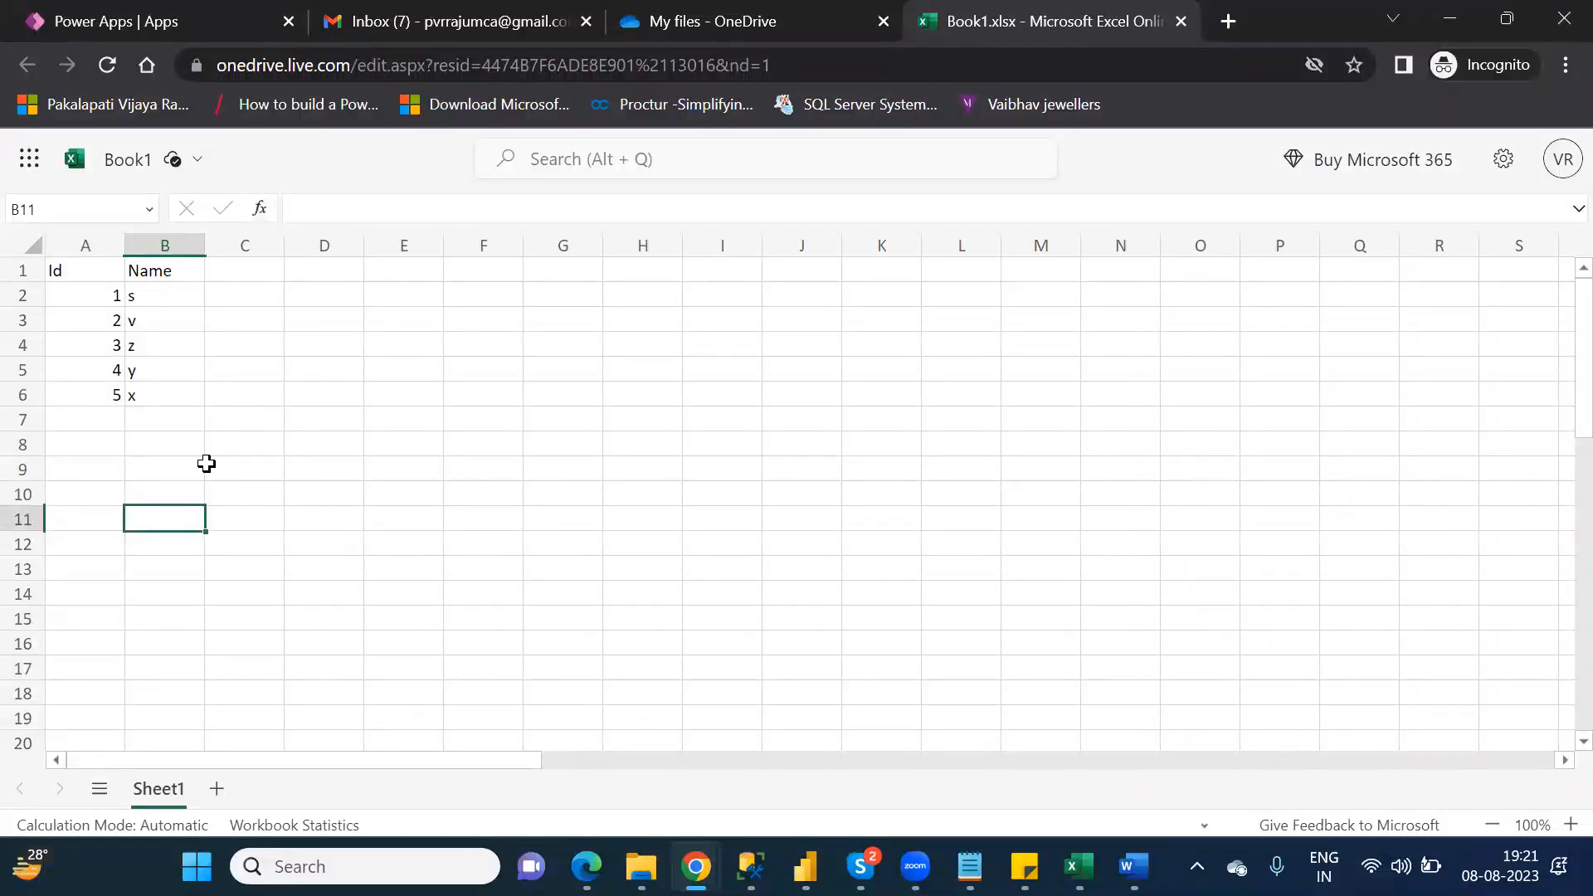
pyautogui.click(227, 392)
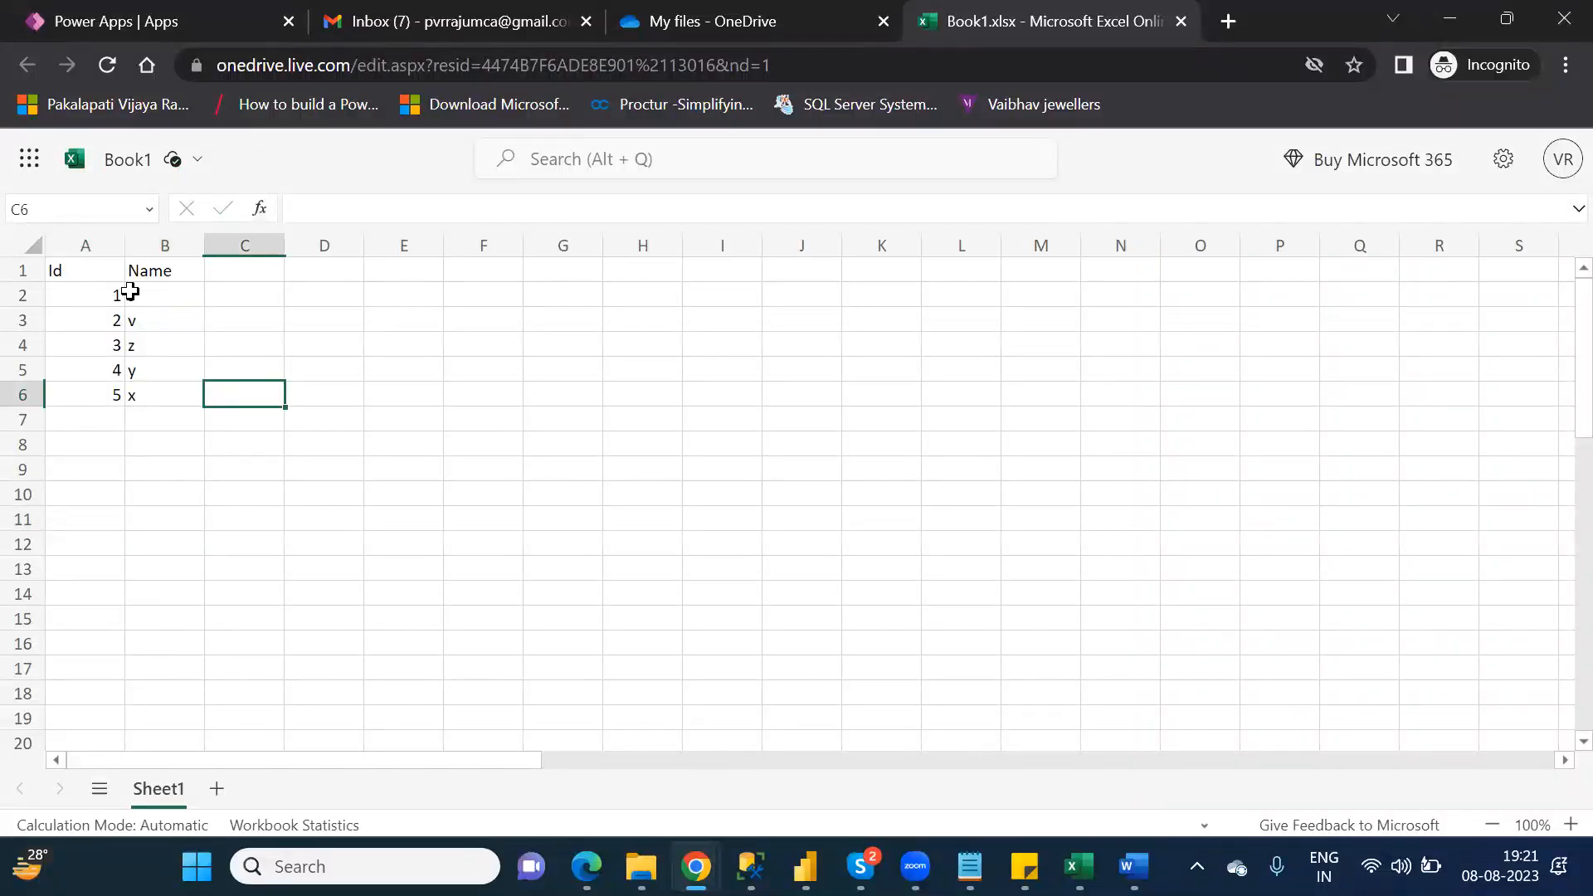
# Step: Look through the workbook's command sets for the Format As Table option and its gallery of table styles
pyautogui.click(89, 271)
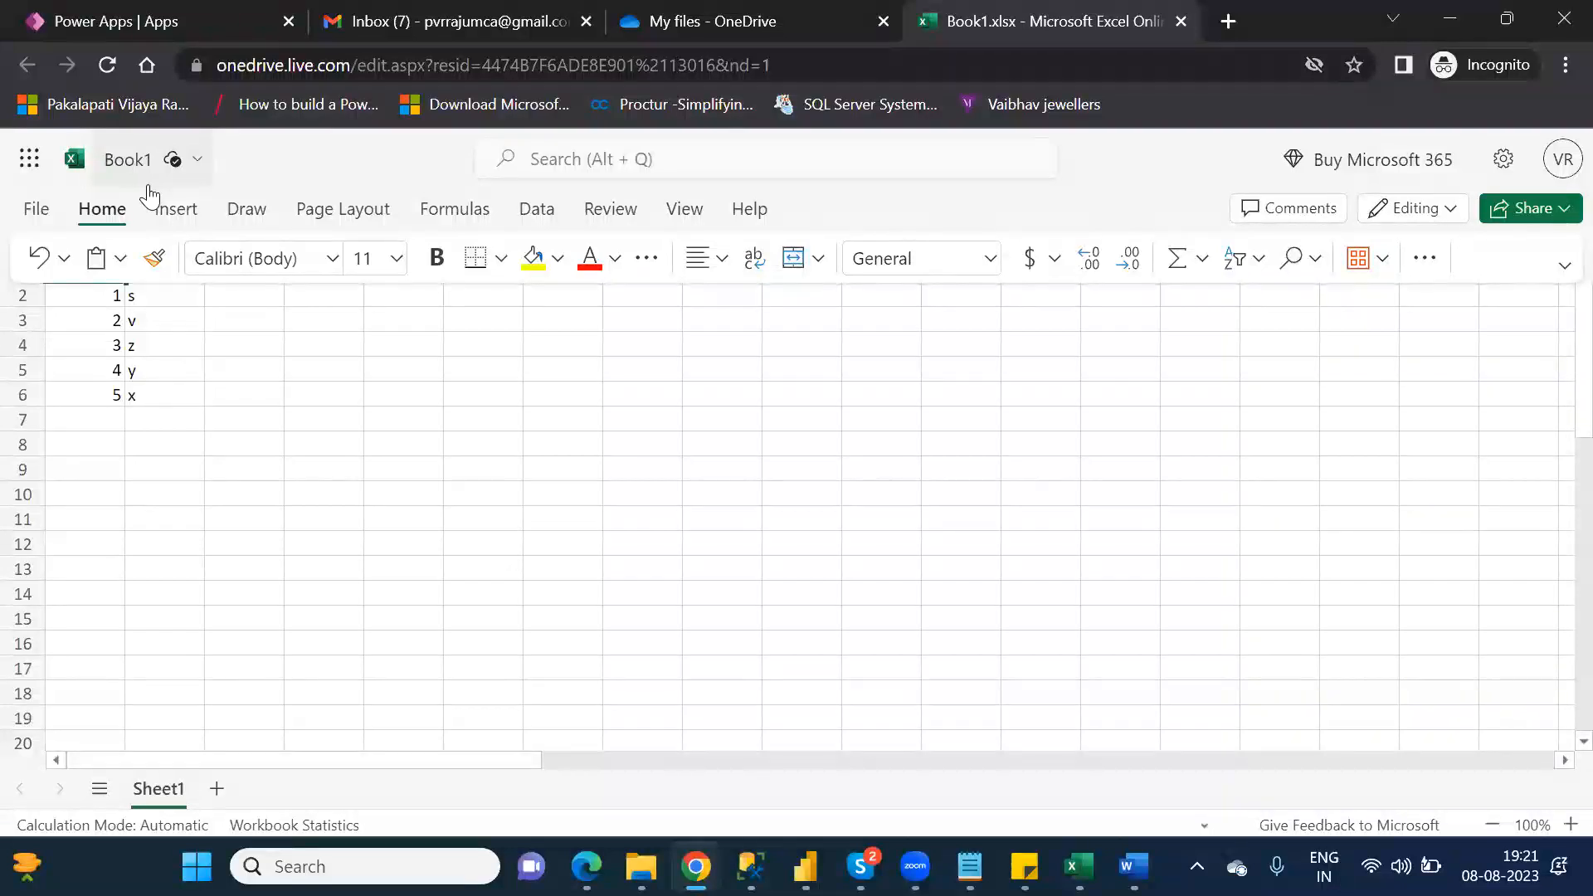
pyautogui.click(184, 214)
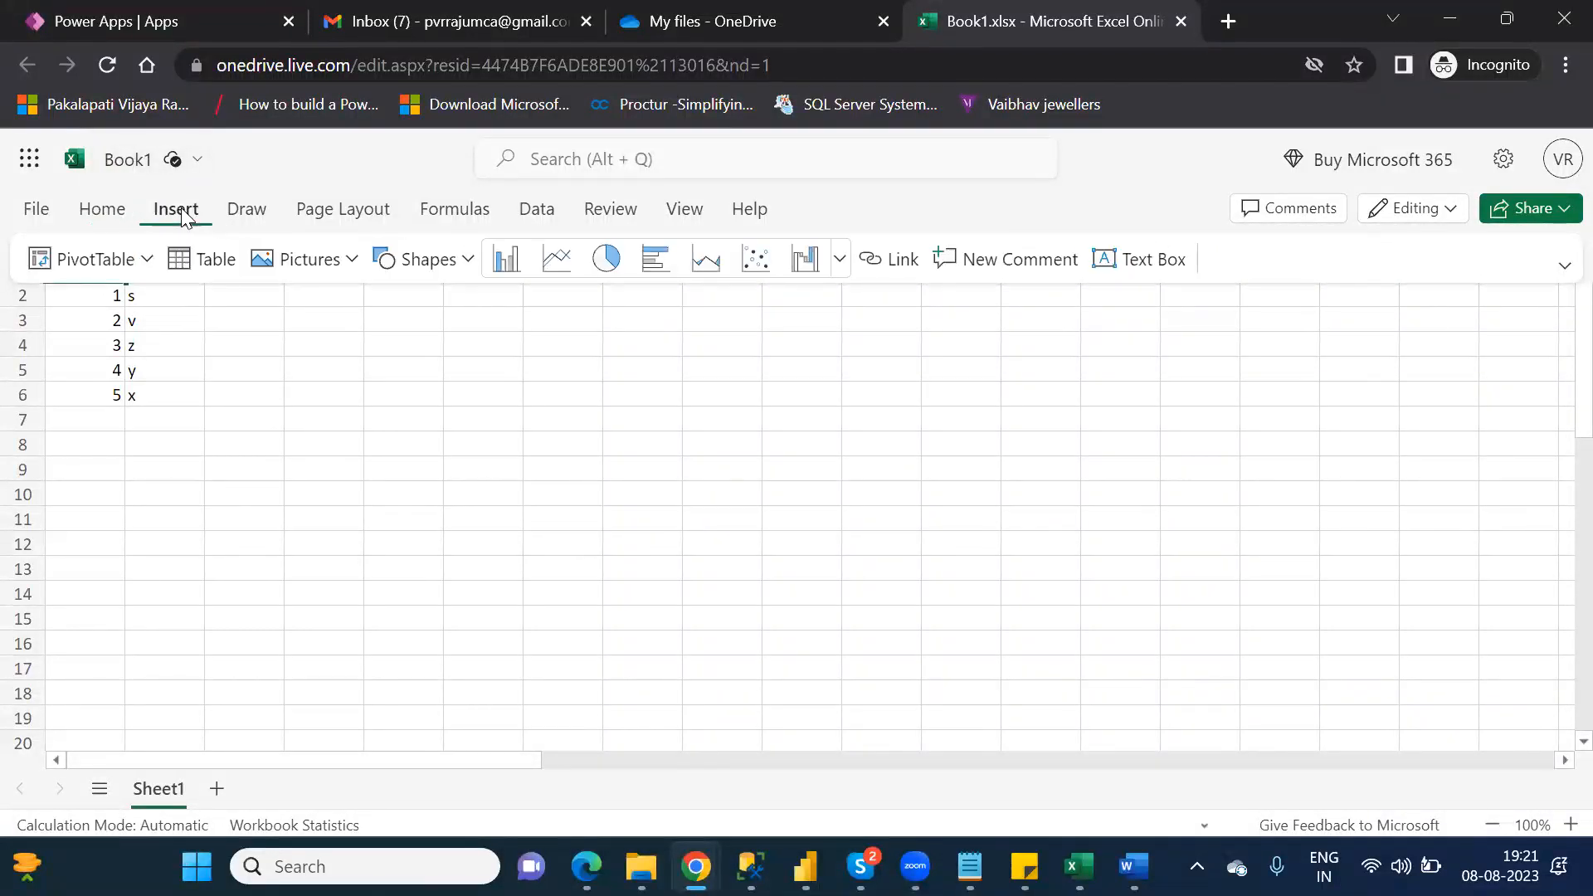
pyautogui.click(246, 214)
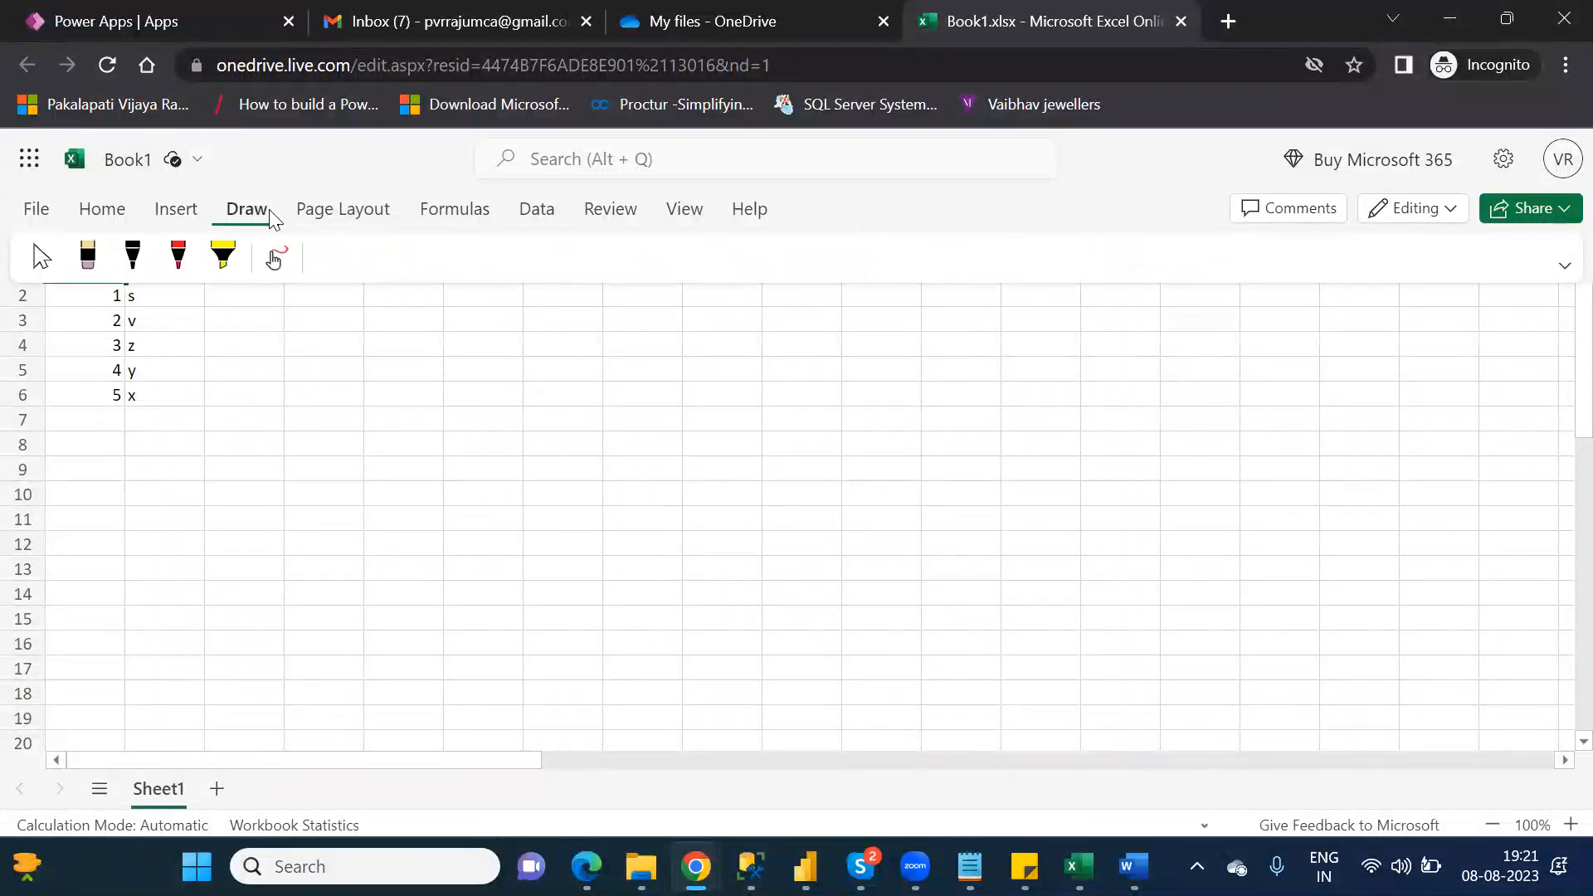
pyautogui.click(336, 212)
pyautogui.click(460, 214)
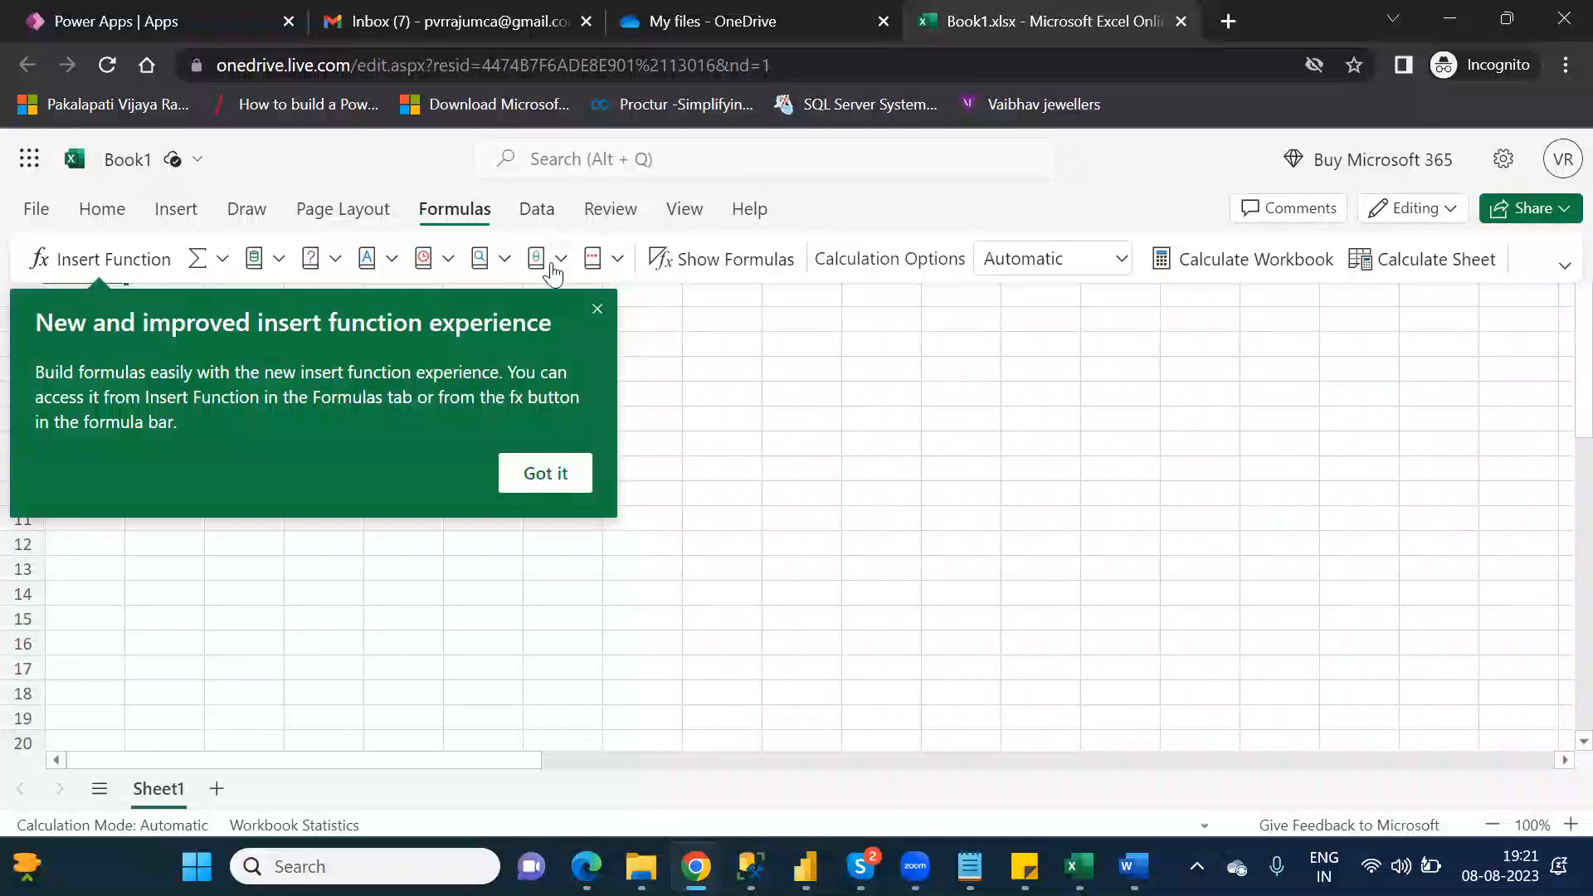
pyautogui.click(531, 222)
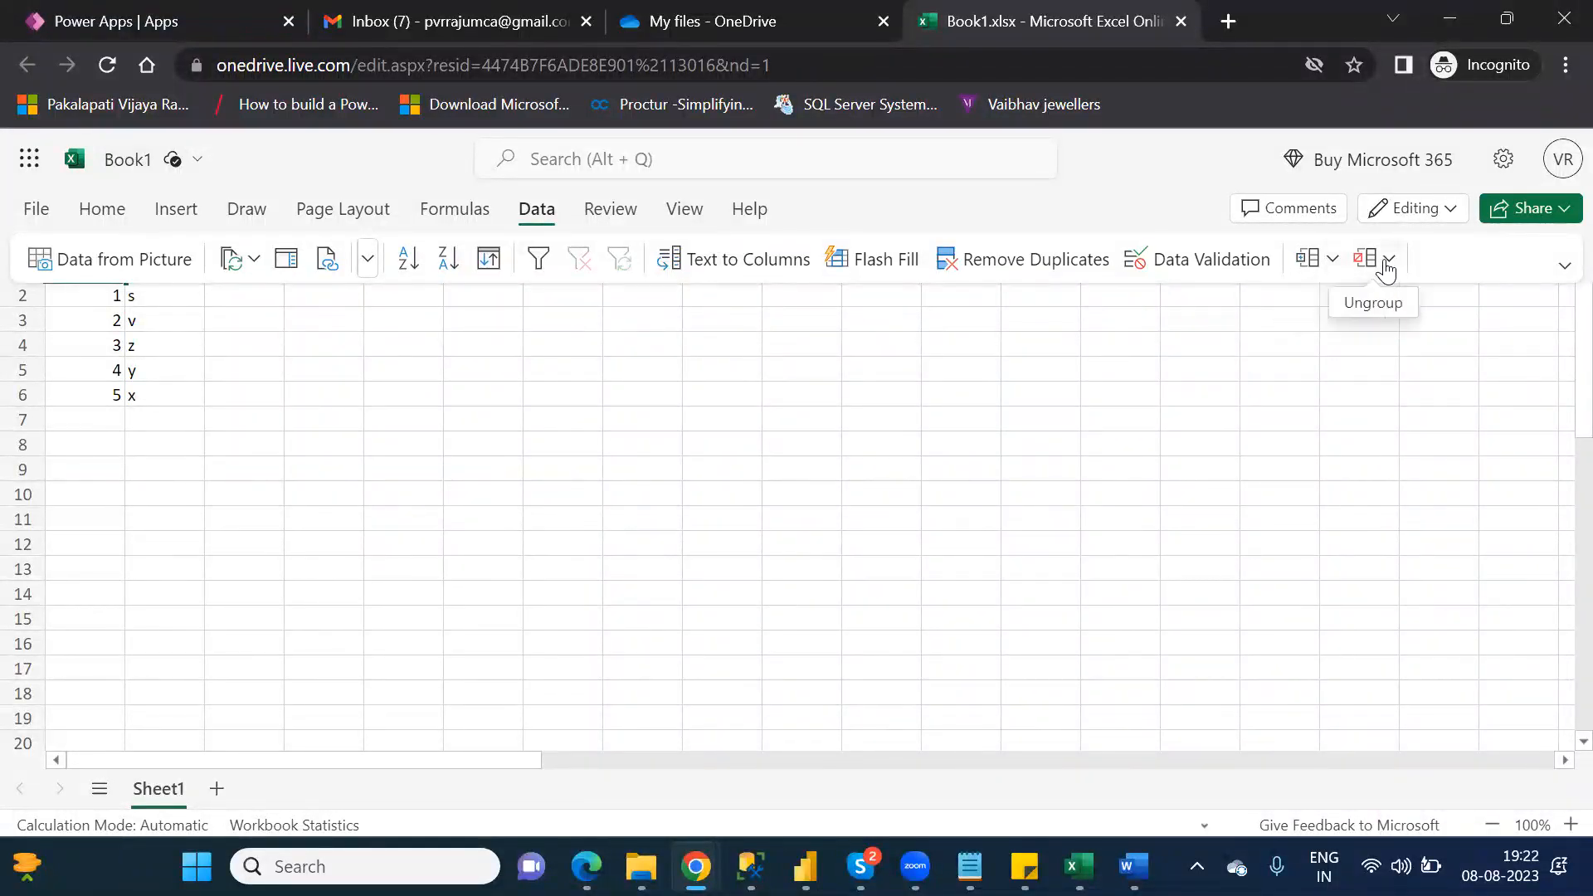
pyautogui.click(610, 217)
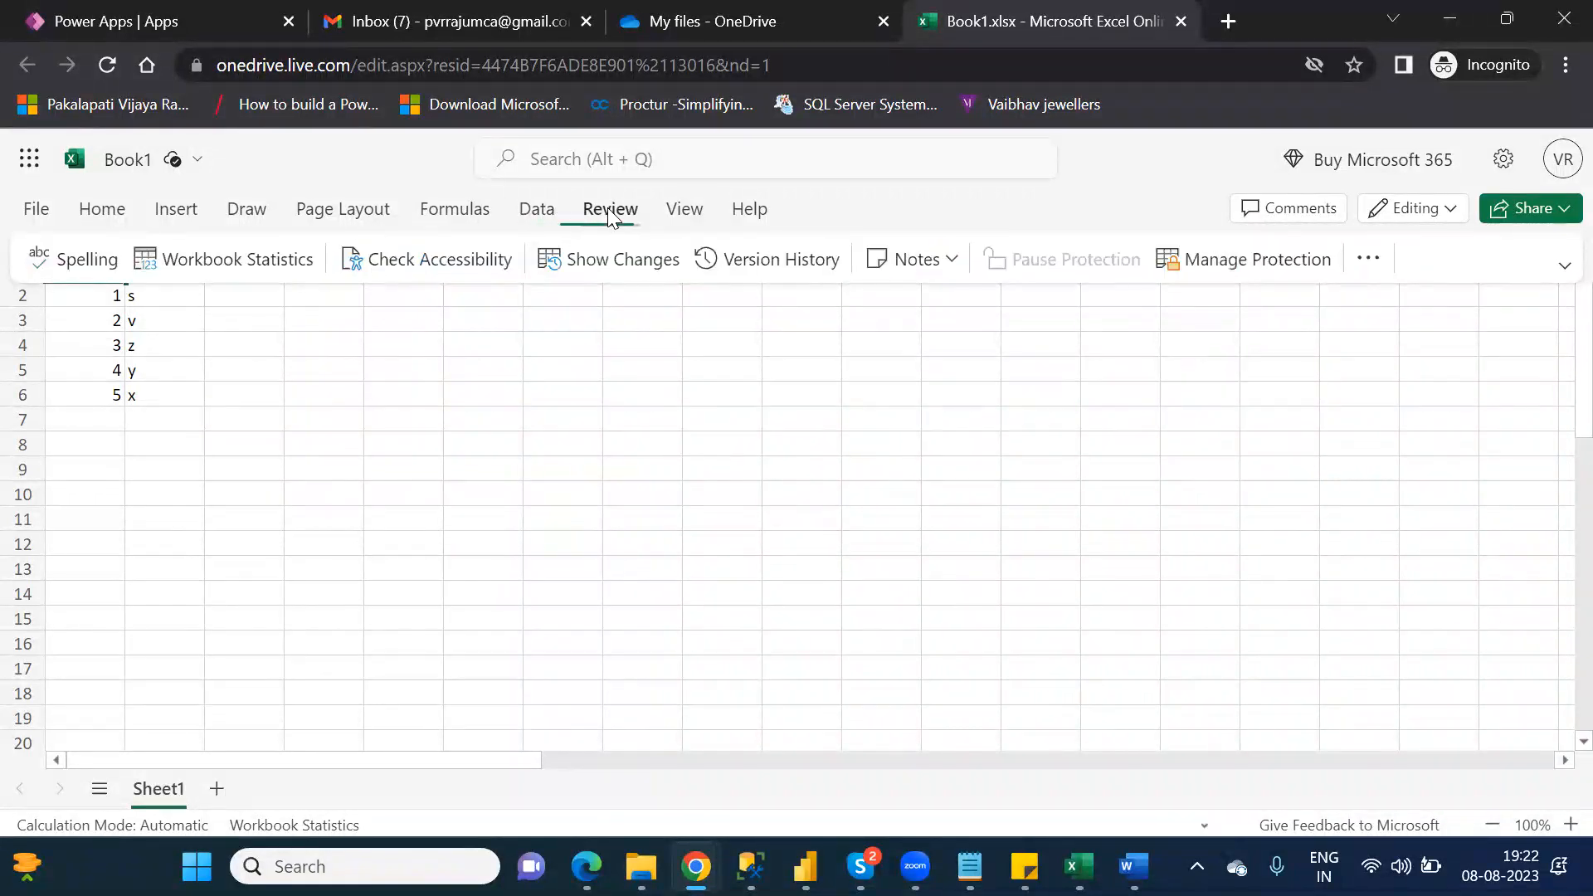
pyautogui.click(694, 217)
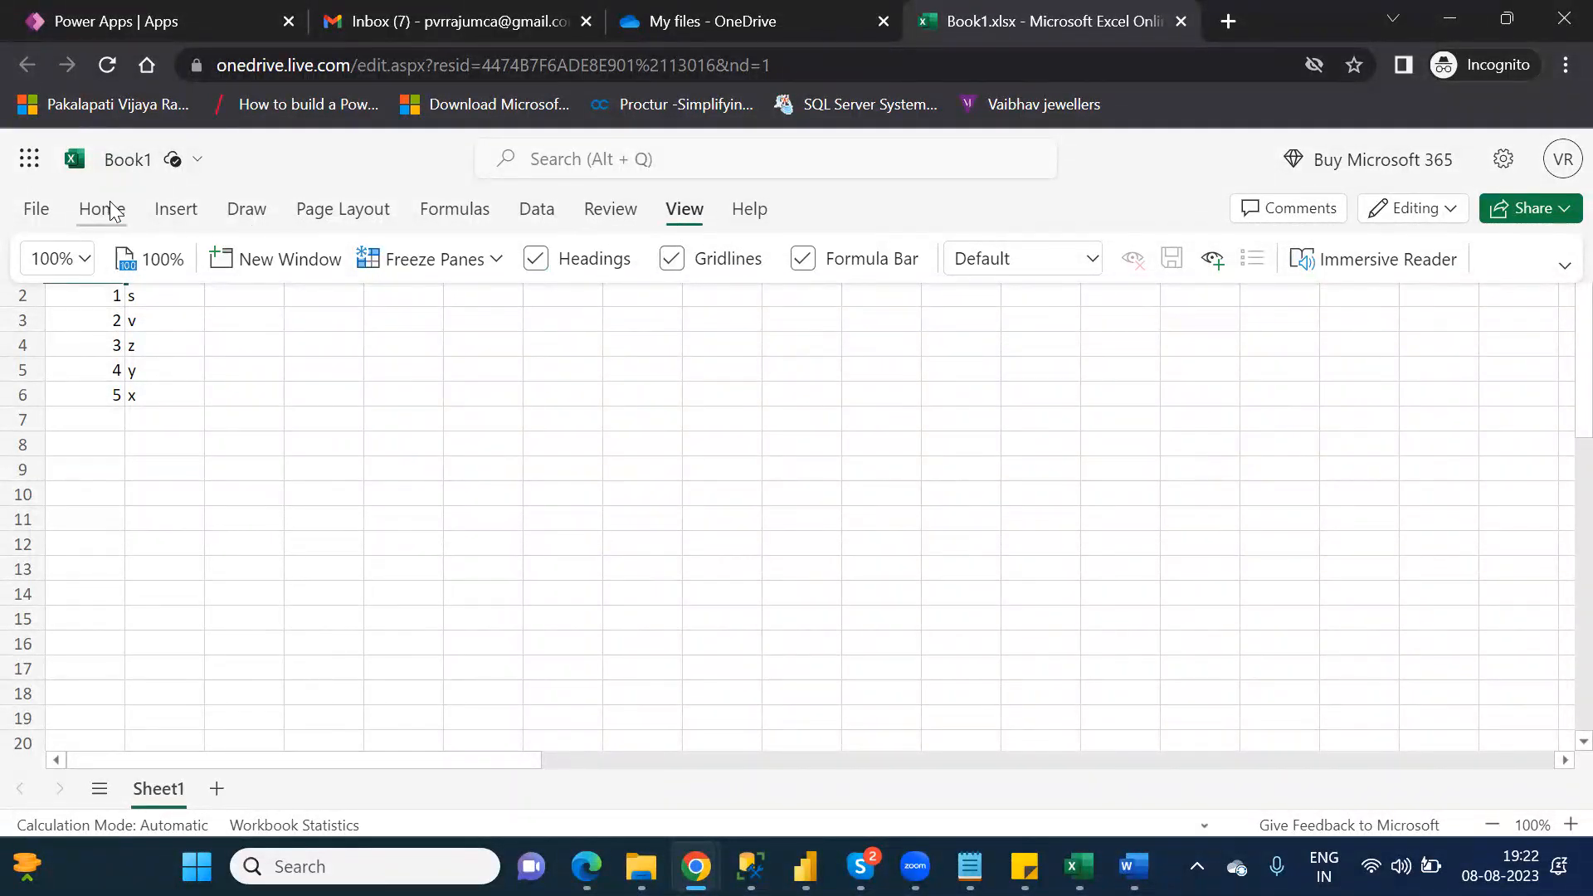
pyautogui.click(323, 422)
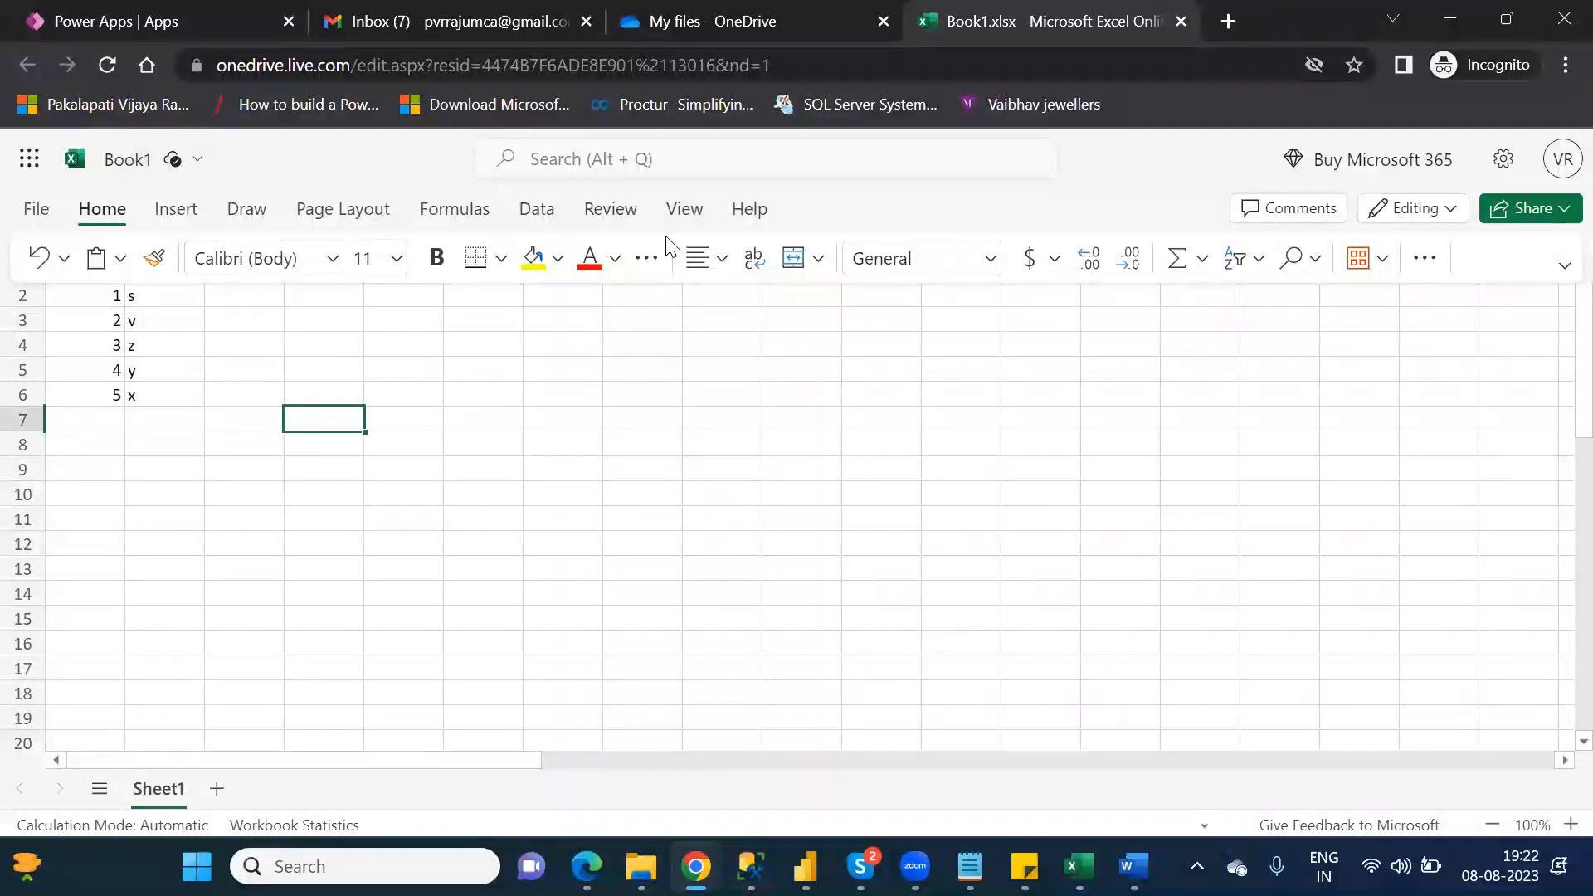
pyautogui.click(1383, 282)
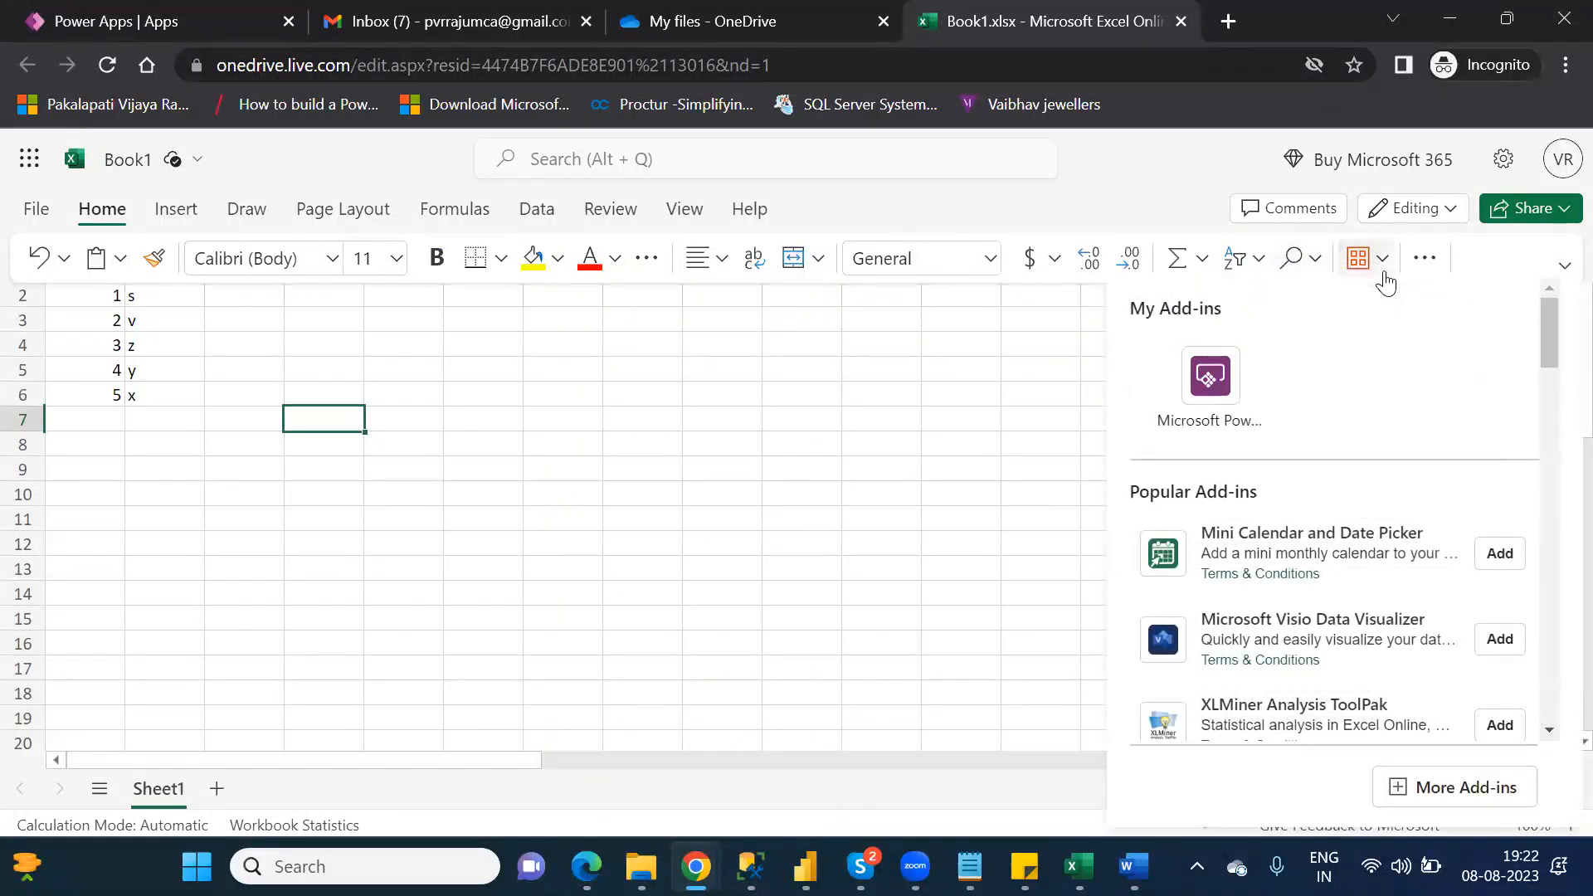
pyautogui.click(1424, 264)
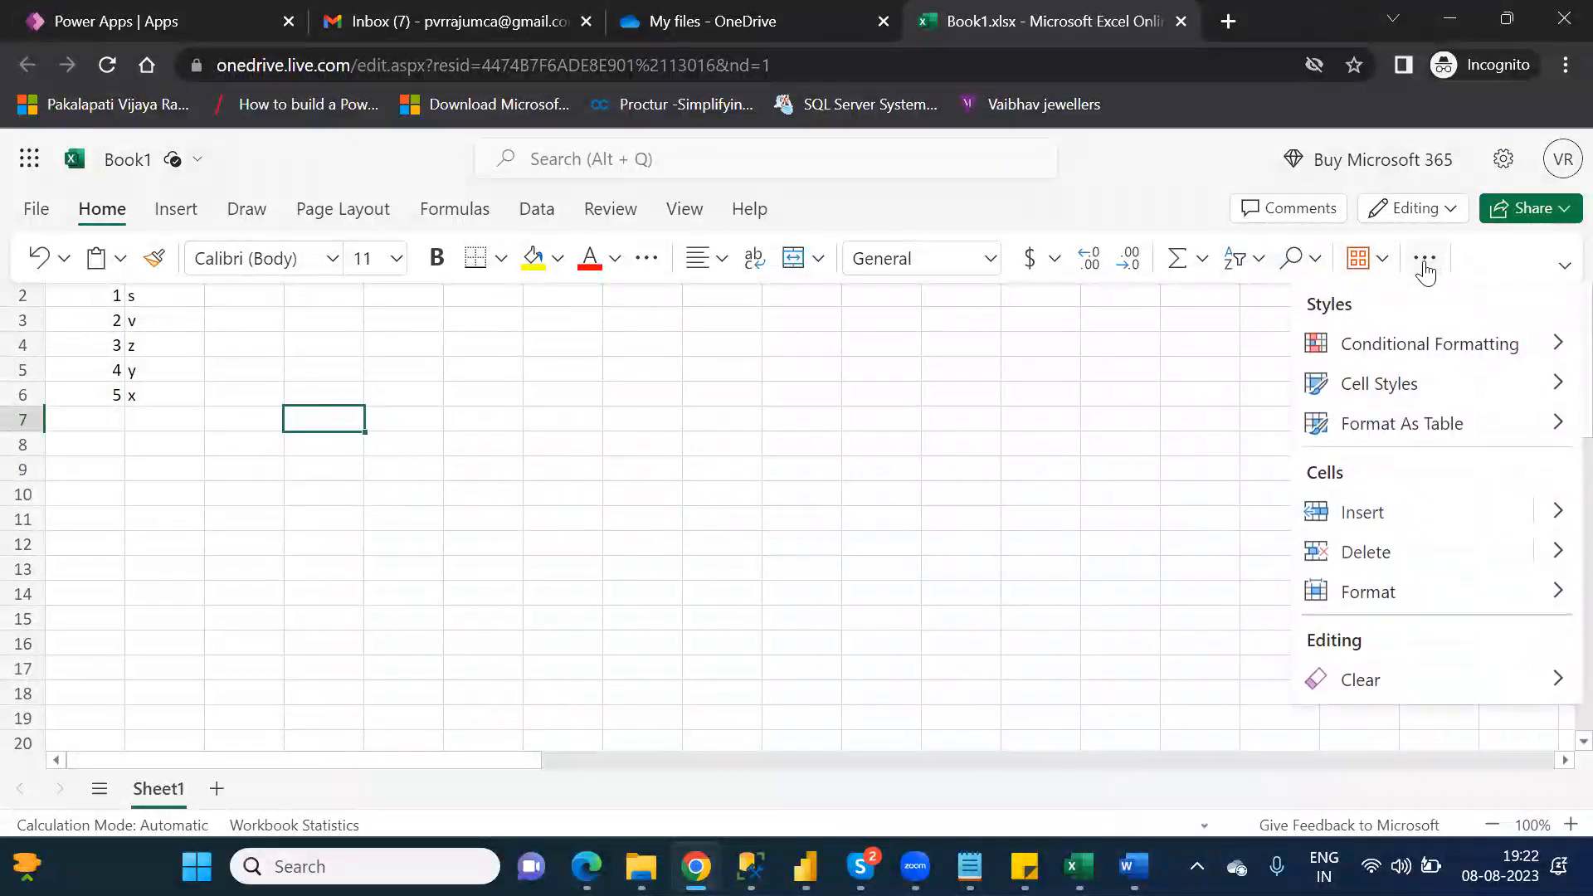
pyautogui.click(1420, 432)
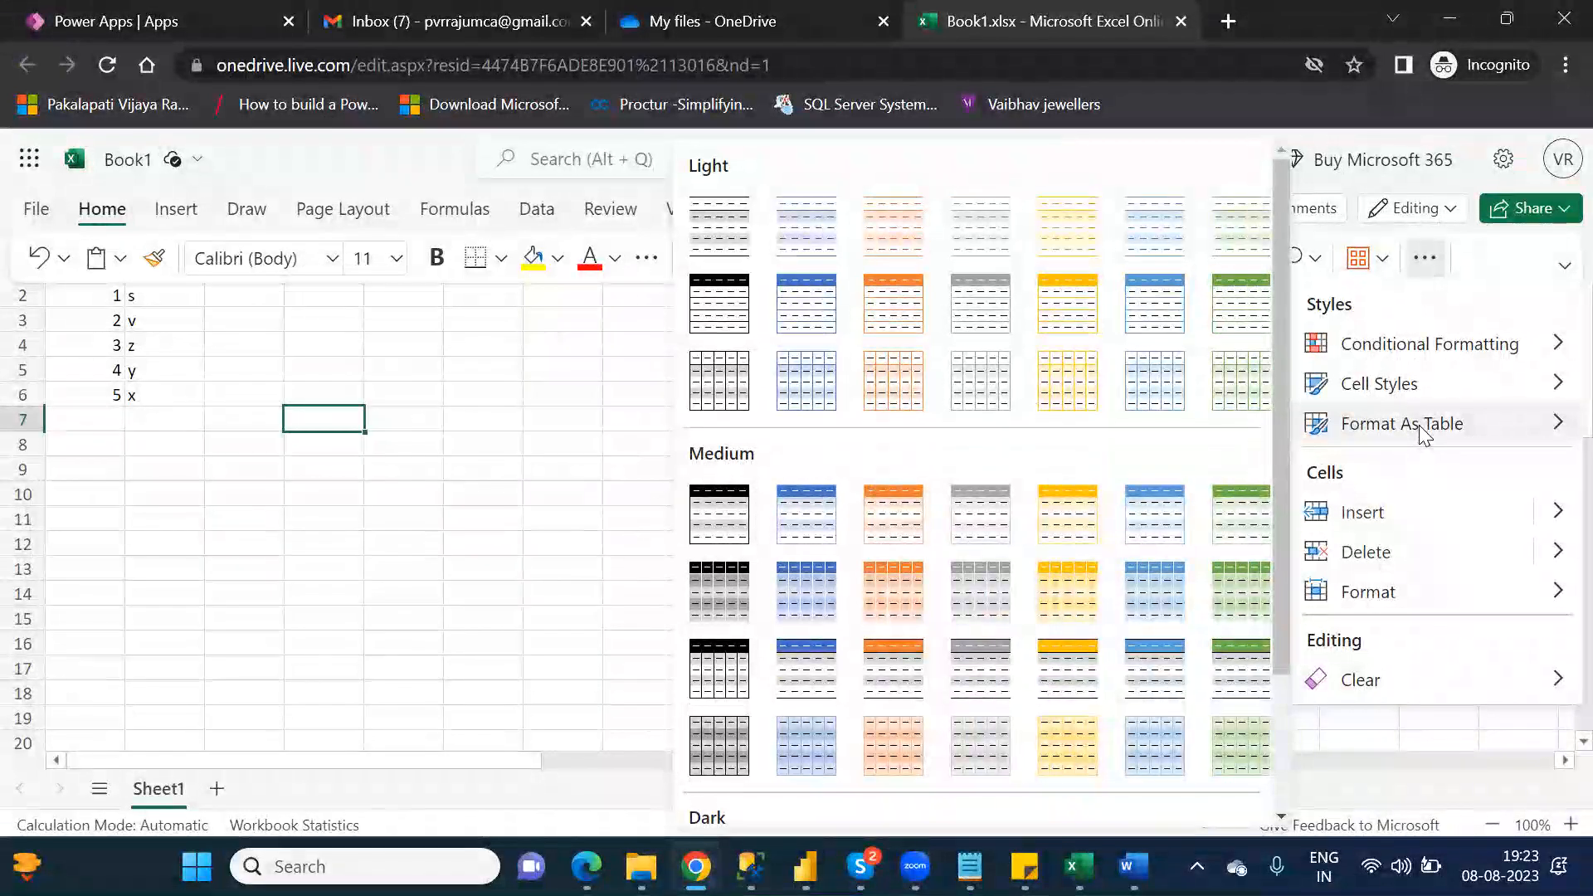
pyautogui.click(435, 338)
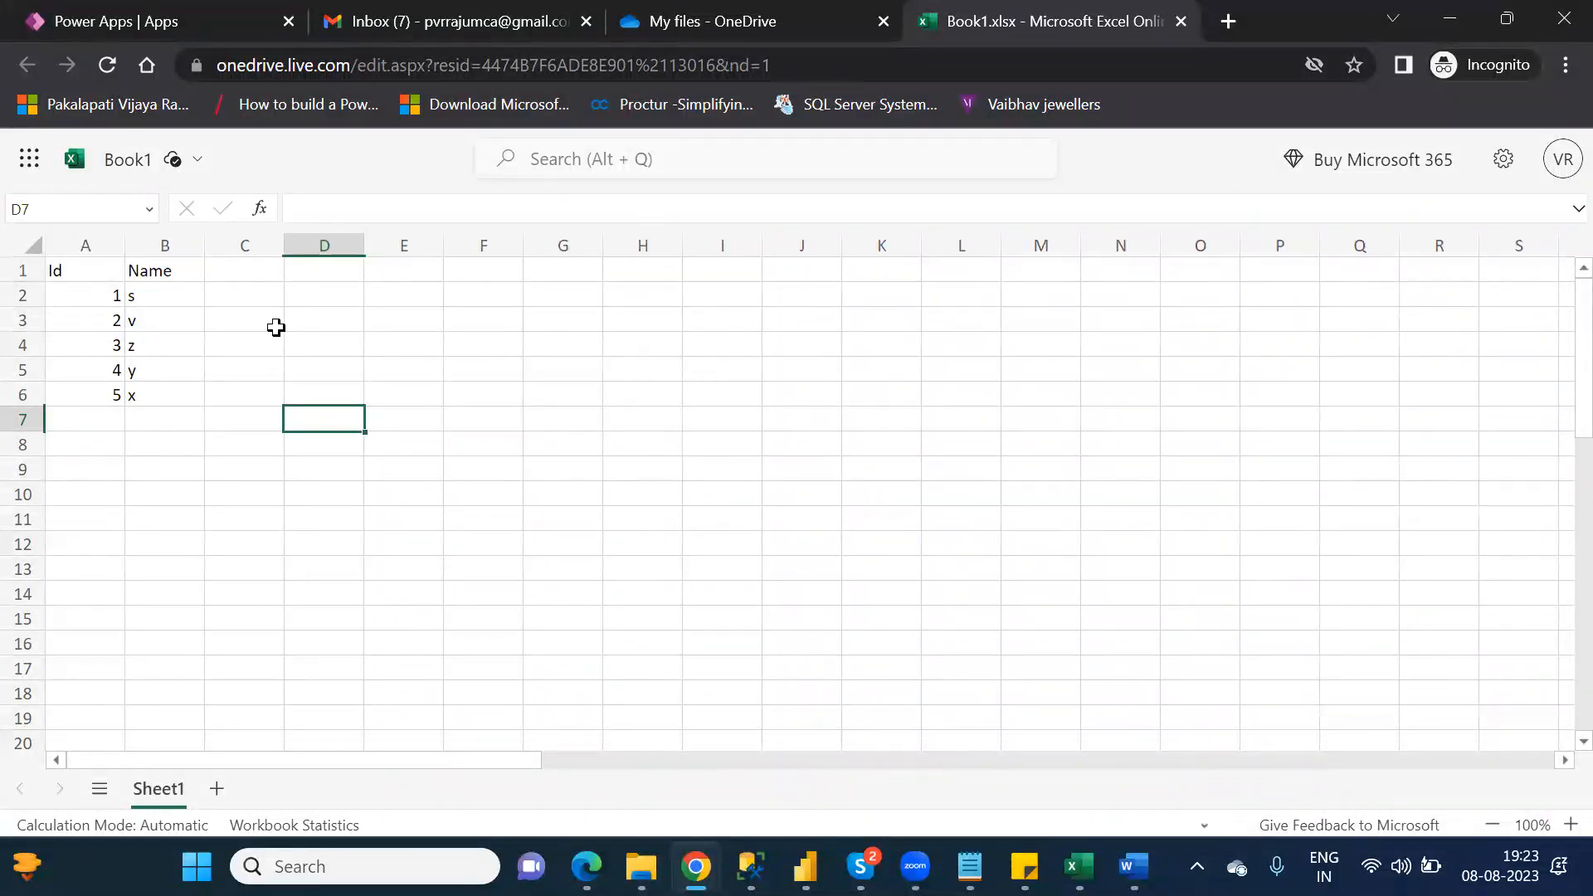
# Step: Select the Id and Name data in A1:B6 and apply a light table style with a blue header row
pyautogui.moveTo(62, 267); pyautogui.dragTo(155, 391)
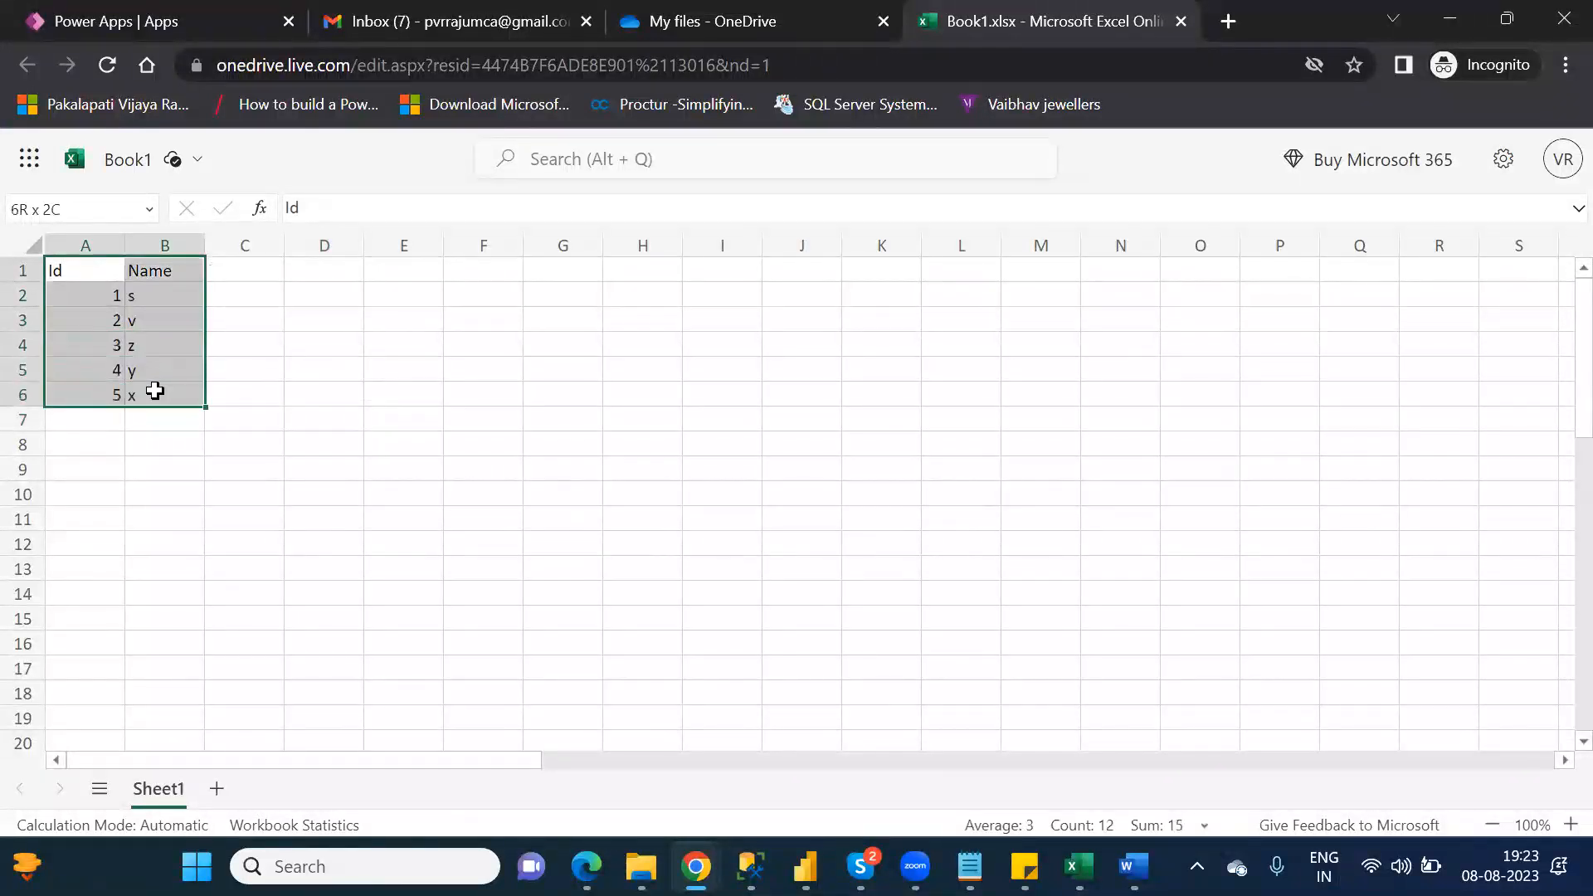
pyautogui.moveTo(182, 159)
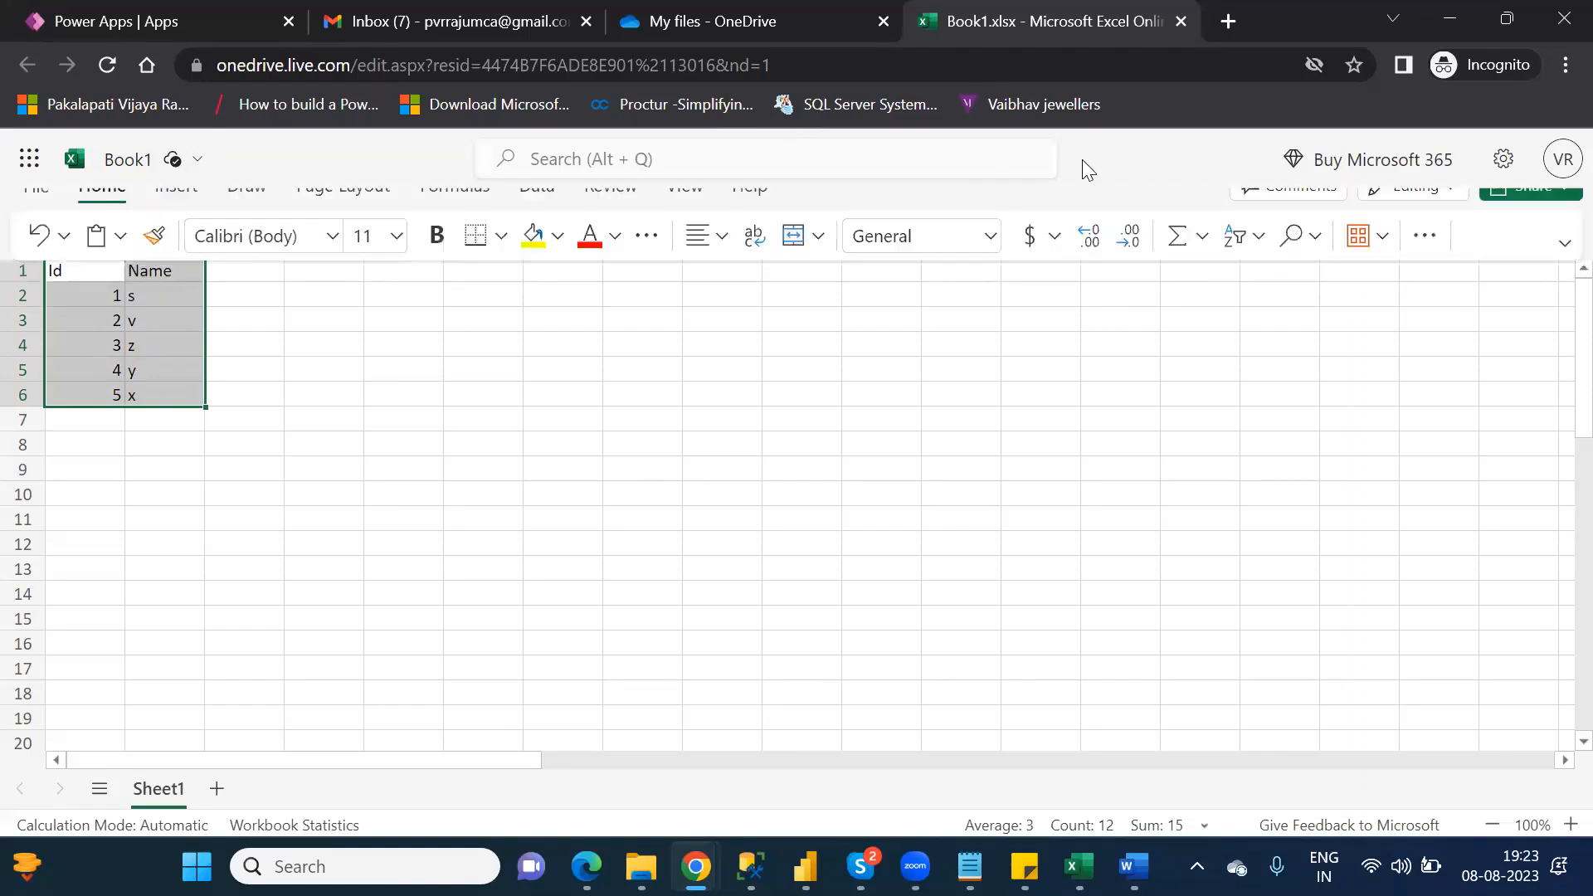
pyautogui.click(1424, 260)
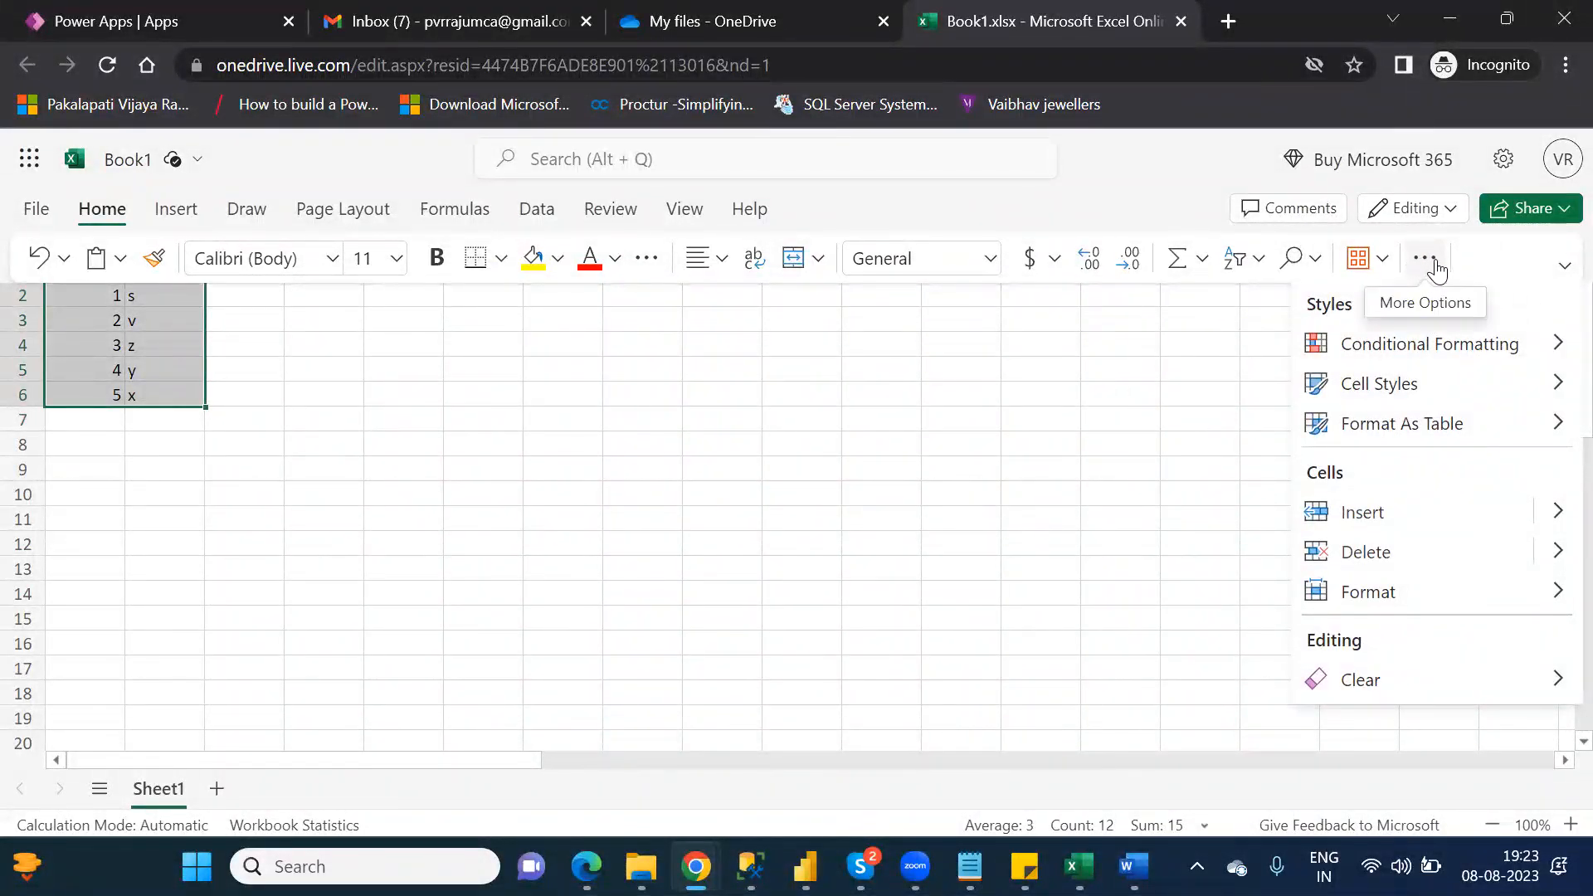
pyautogui.click(1427, 438)
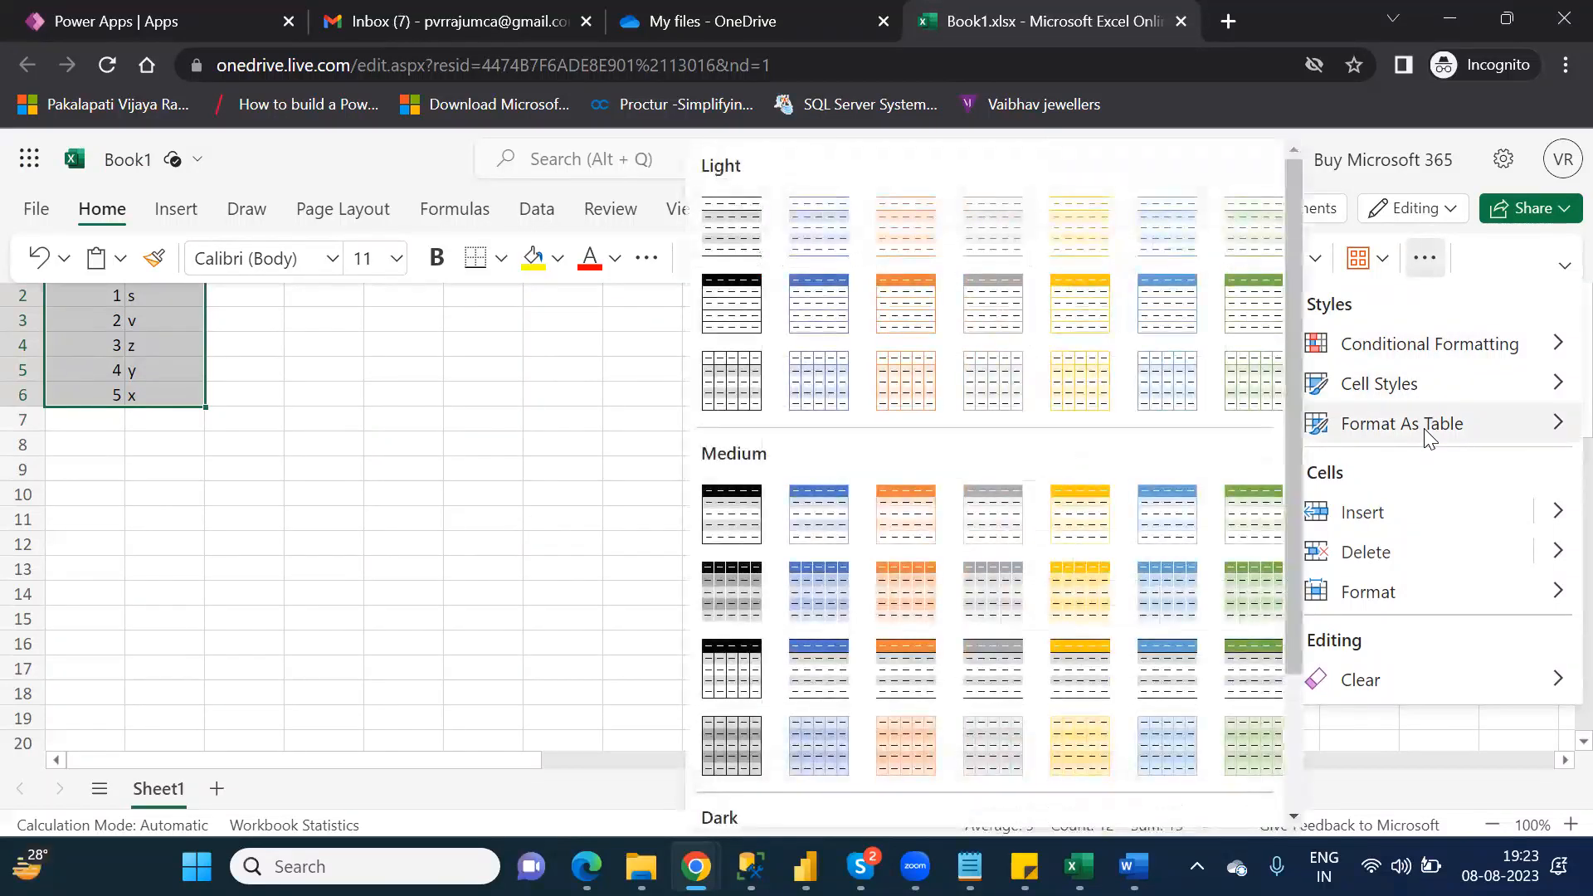
pyautogui.click(816, 307)
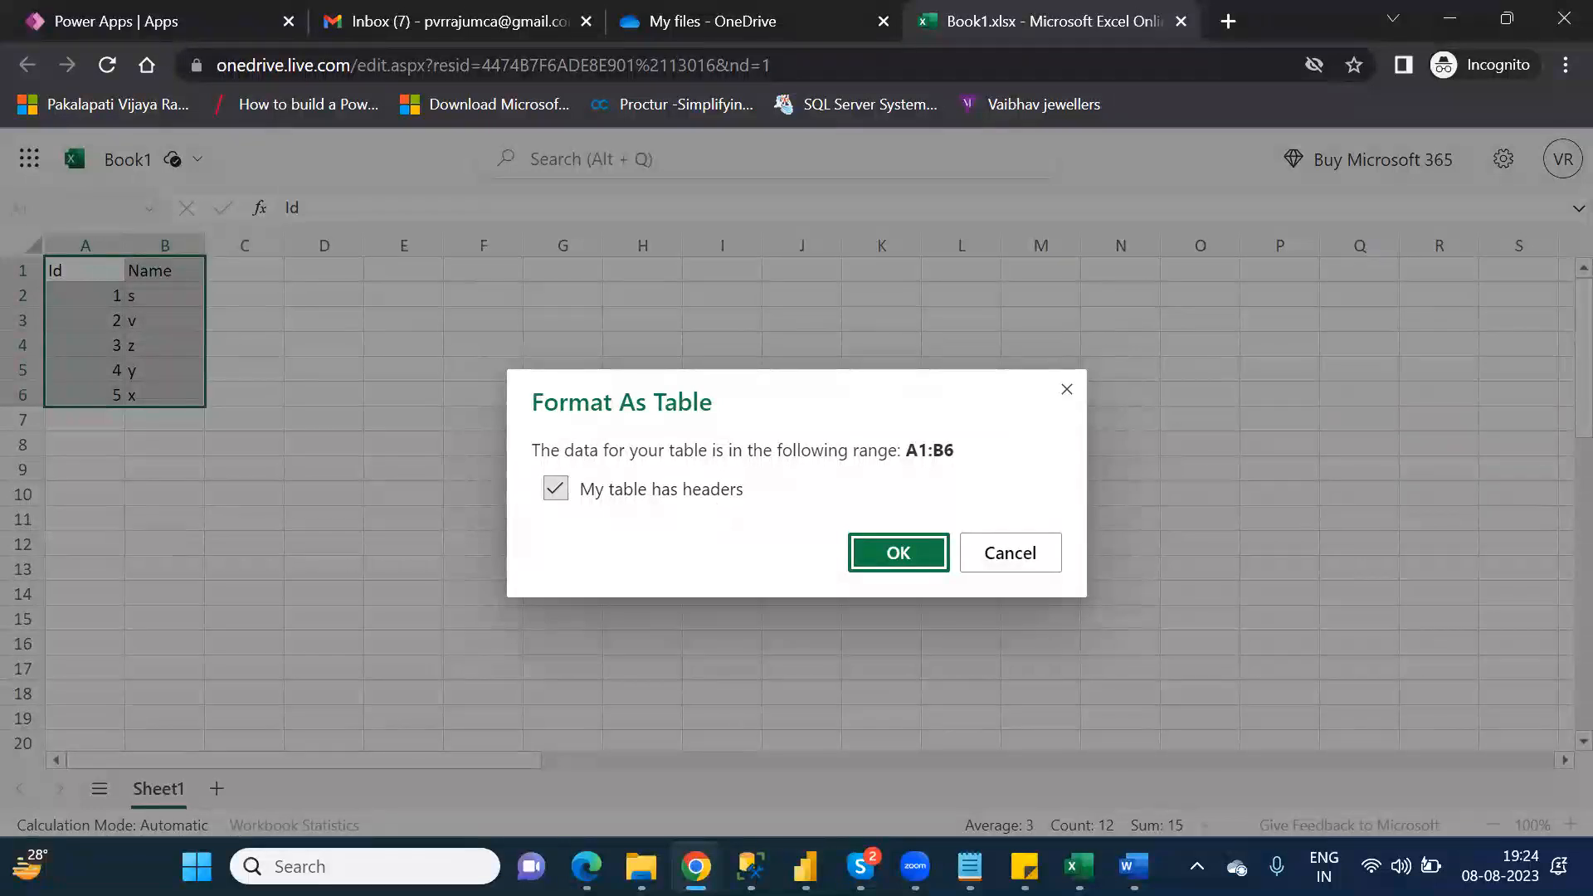
# Step: Check the personal OneDrive folder in File Explorer, return to Chrome and confirm formatting A1:B6 as a table with headers
pyautogui.moveTo(642, 866)
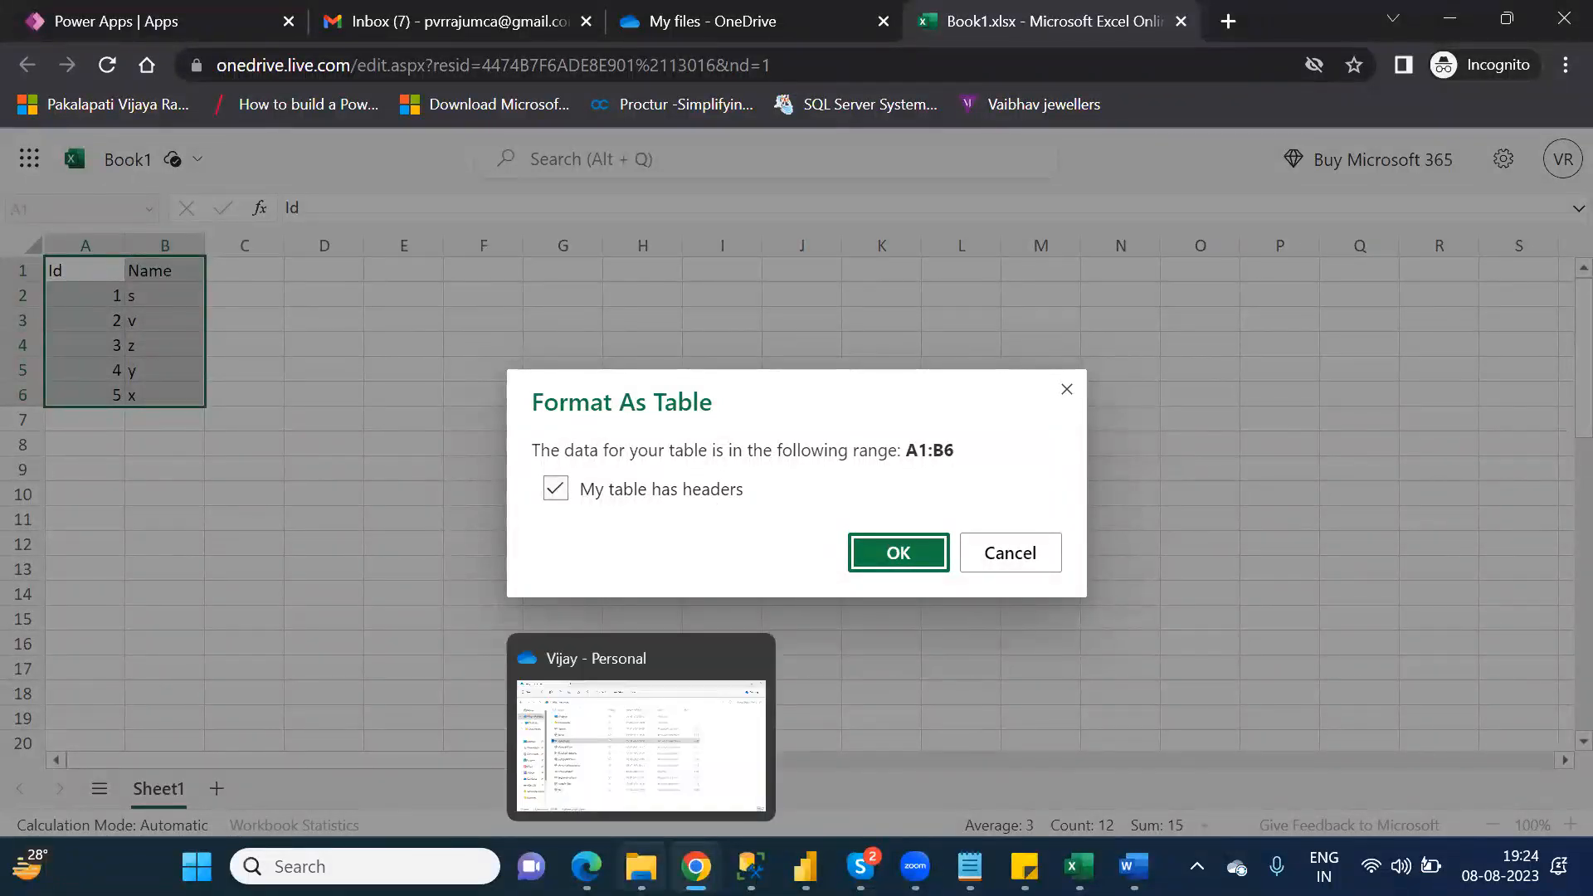
pyautogui.click(641, 867)
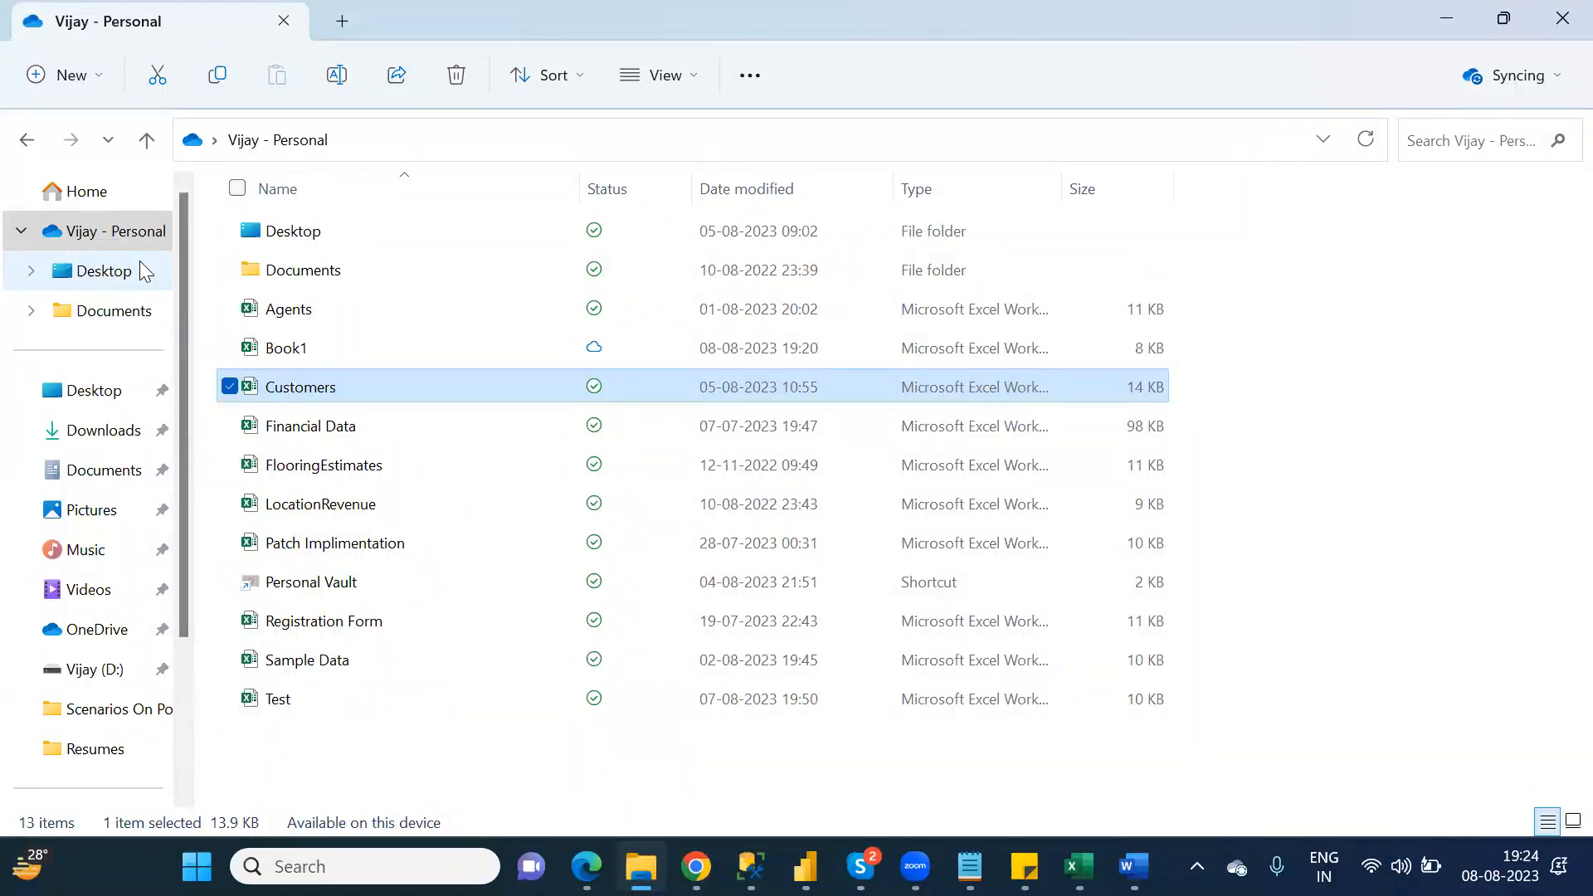
pyautogui.hotkey('alt', 'Tab')
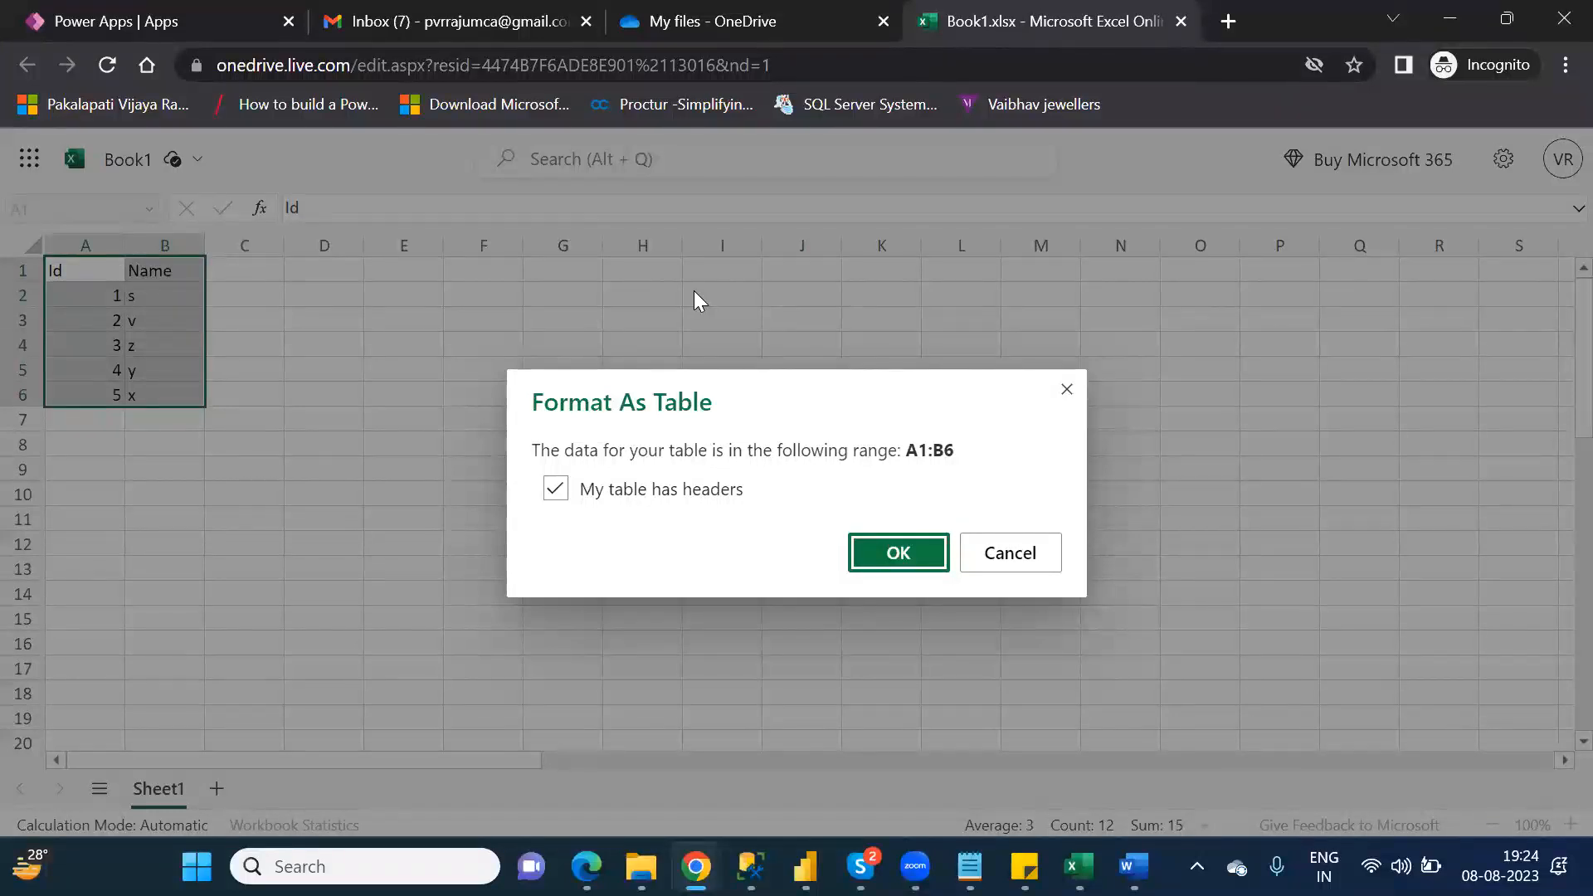
pyautogui.click(917, 550)
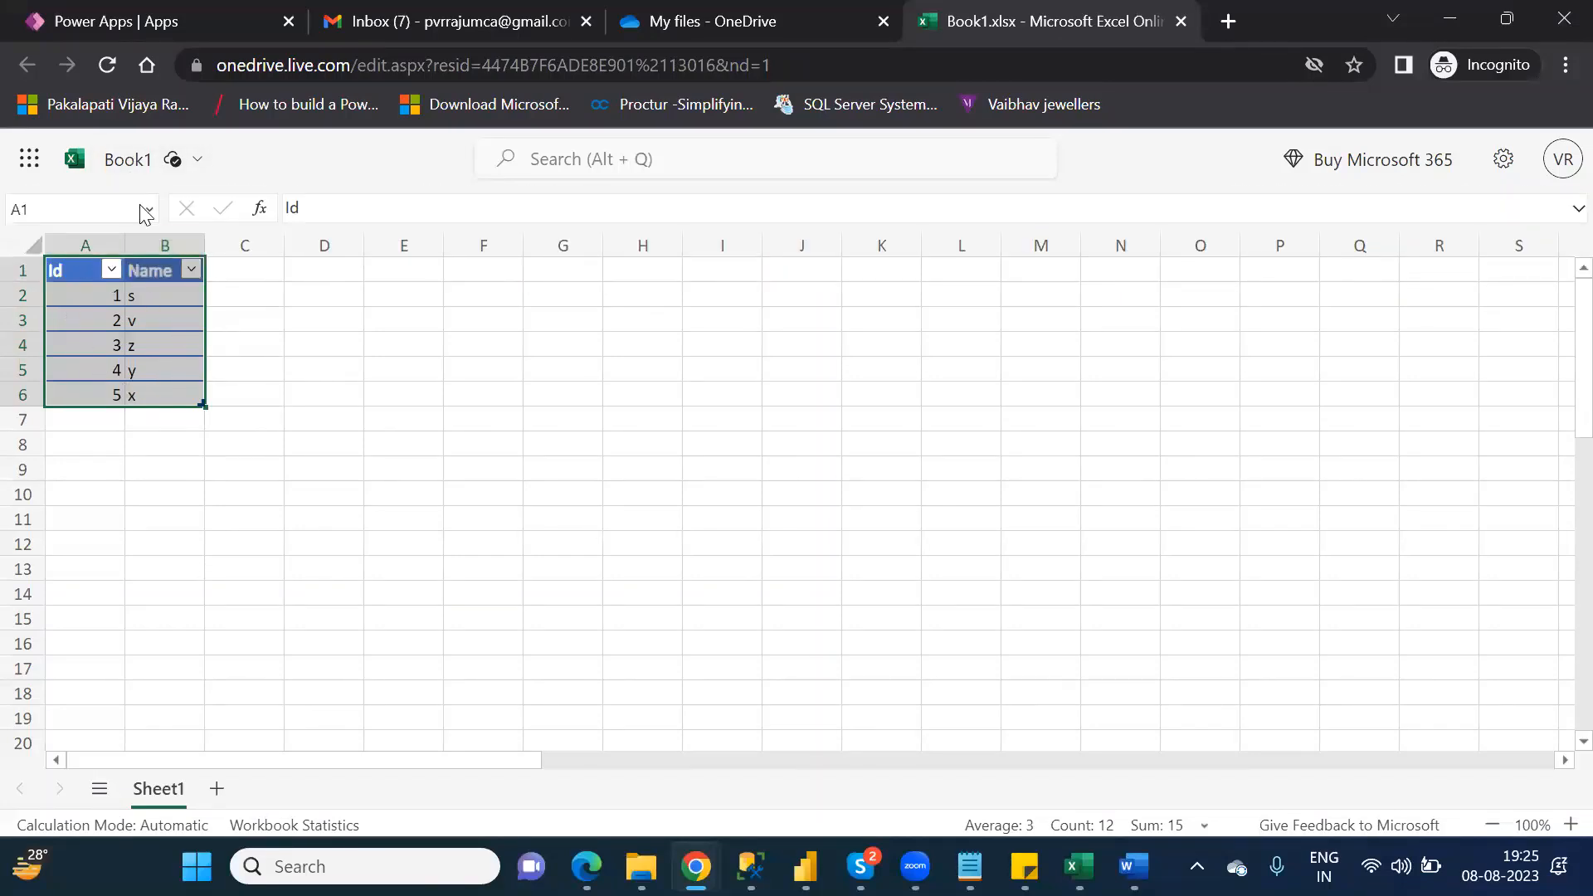
# Step: Rename the workbook as NareshIT_OneDrive
pyautogui.click(124, 162)
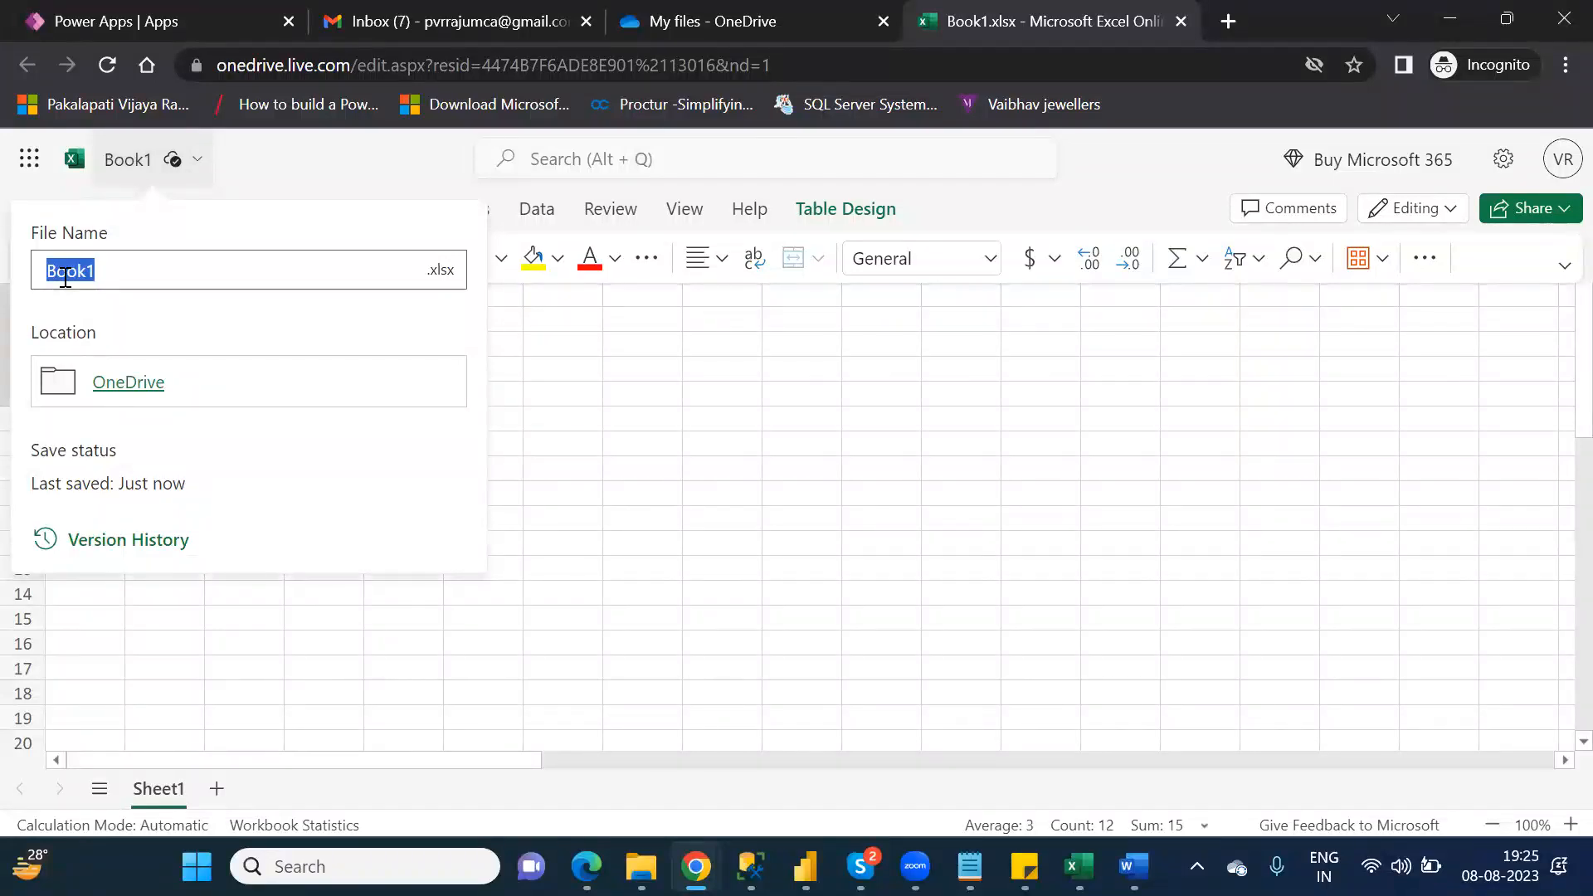
pyautogui.write('Name')
pyautogui.write('sh')
pyautogui.write('IT_')
pyautogui.write('O')
pyautogui.write('neDriv')
pyautogui.write('e')
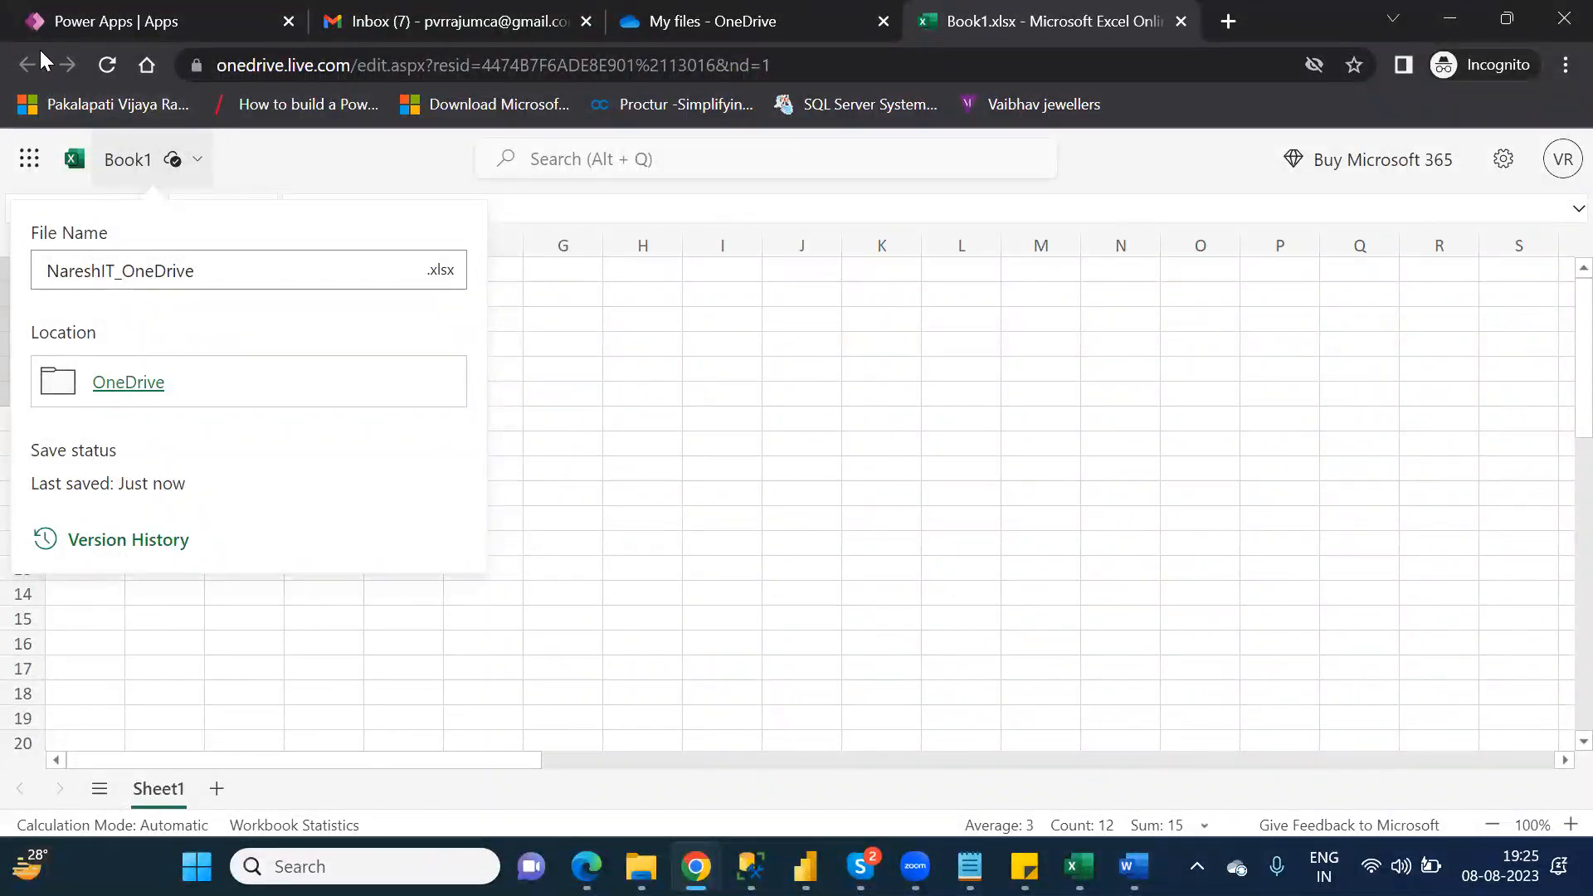
pyautogui.click(301, 145)
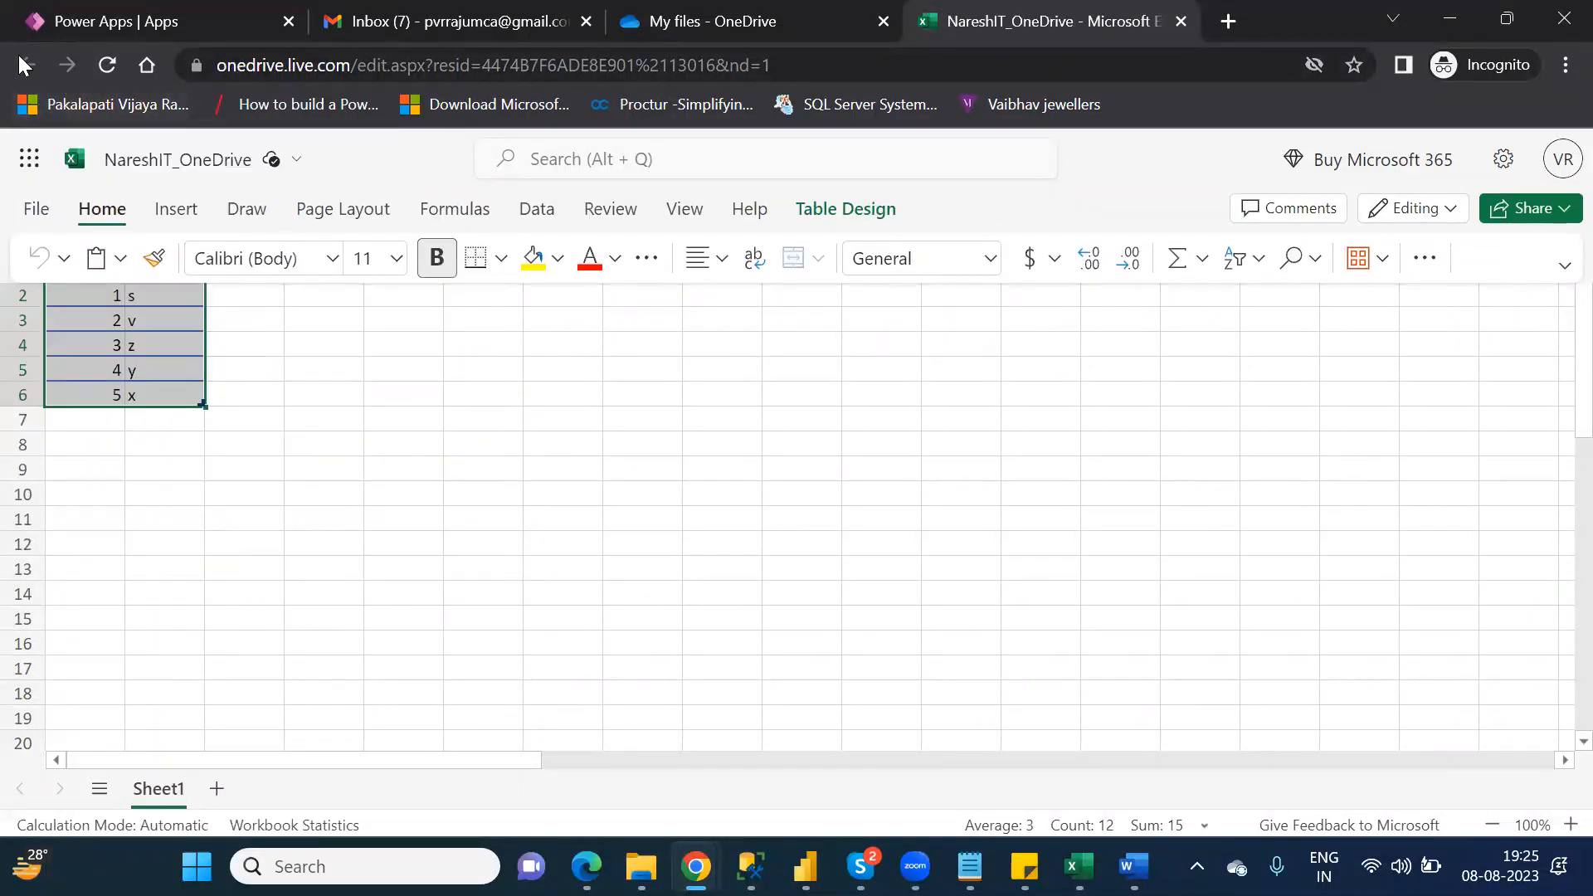
# Step: Close the workbook and refresh My files in OneDrive to check for NareshIT_OneDrive.xlsx
pyautogui.click(686, 33)
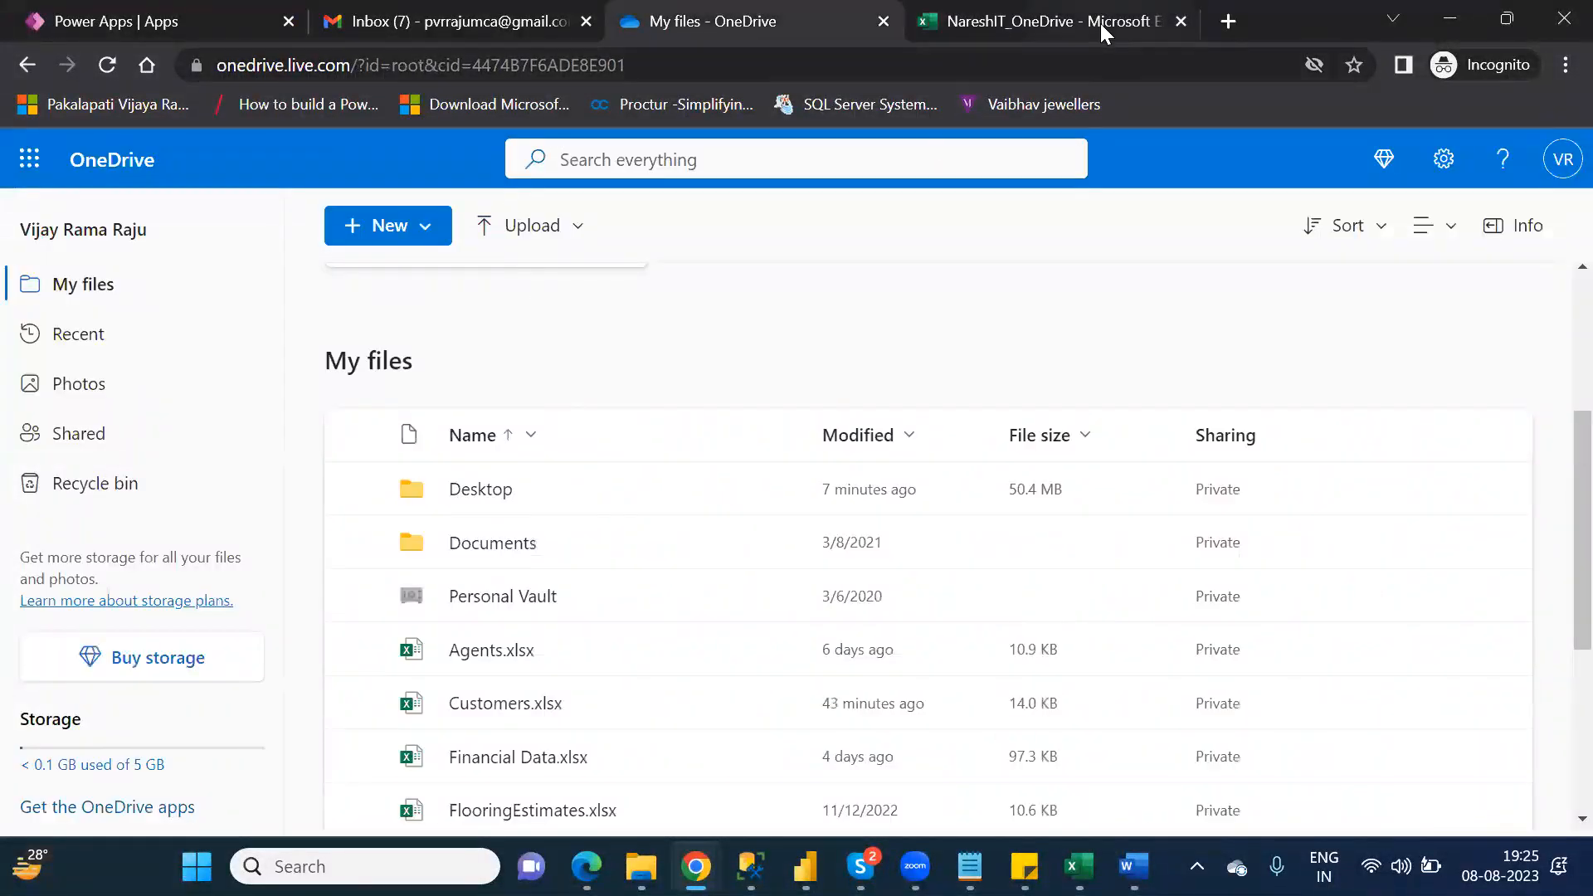
pyautogui.click(1100, 23)
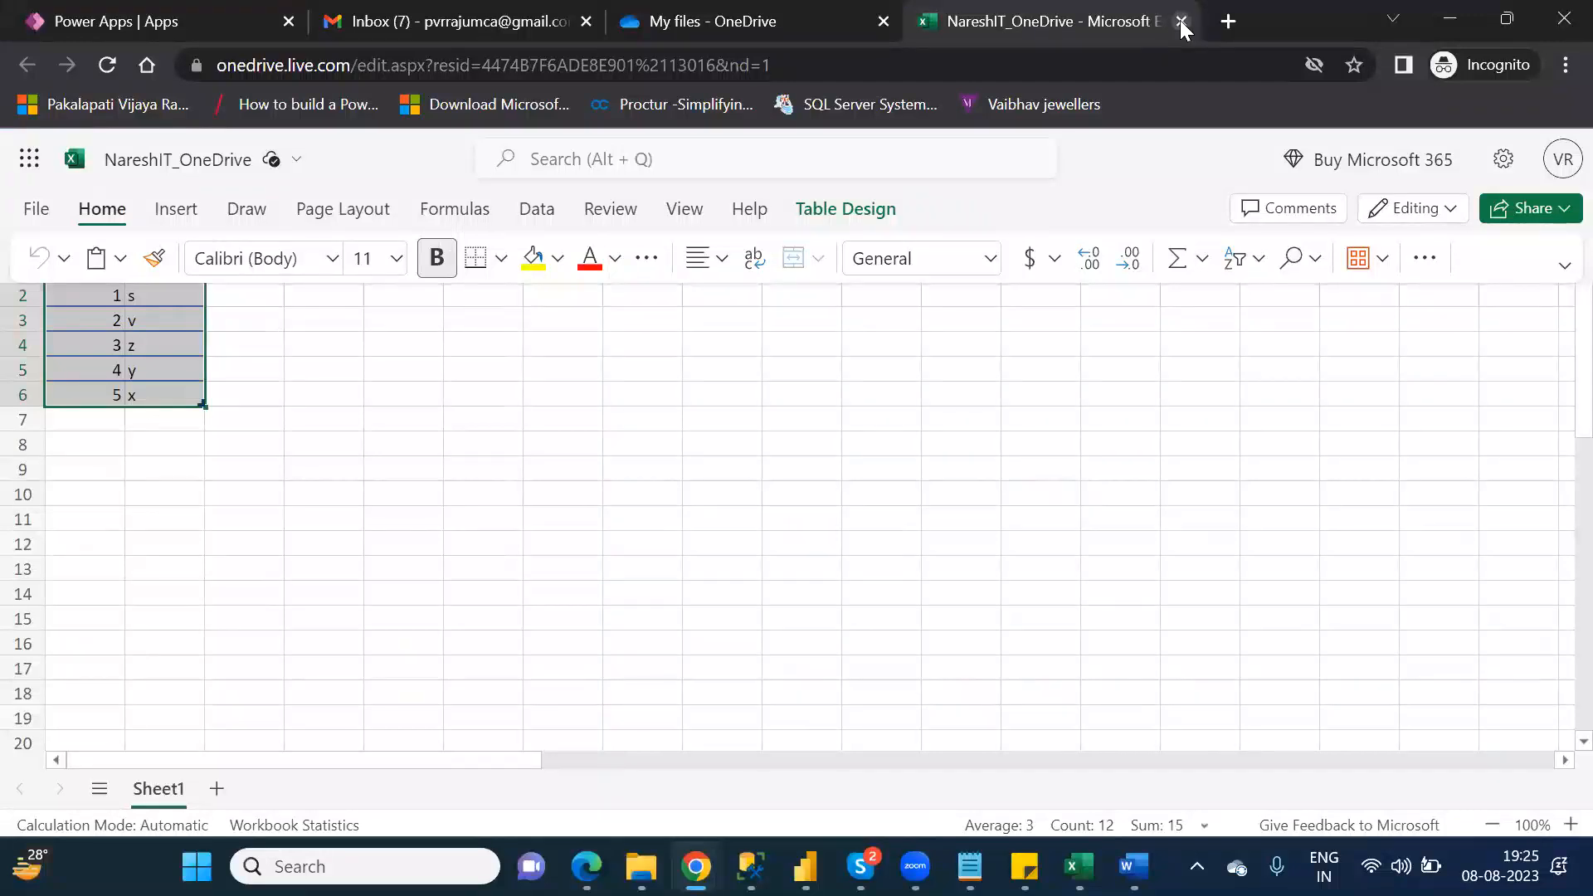
pyautogui.click(1181, 21)
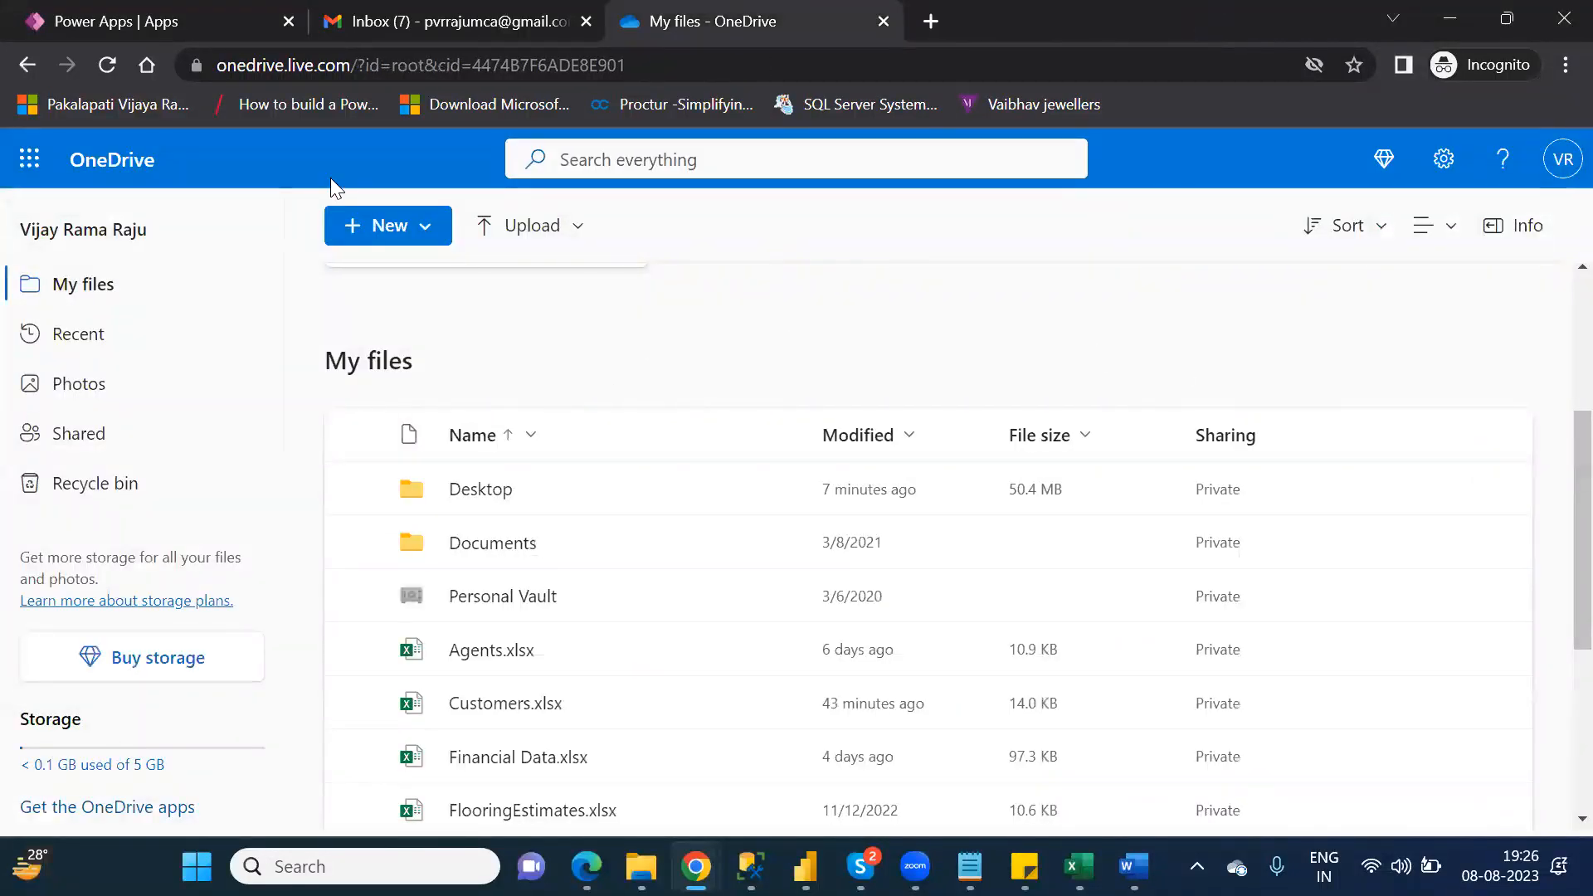
pyautogui.click(109, 66)
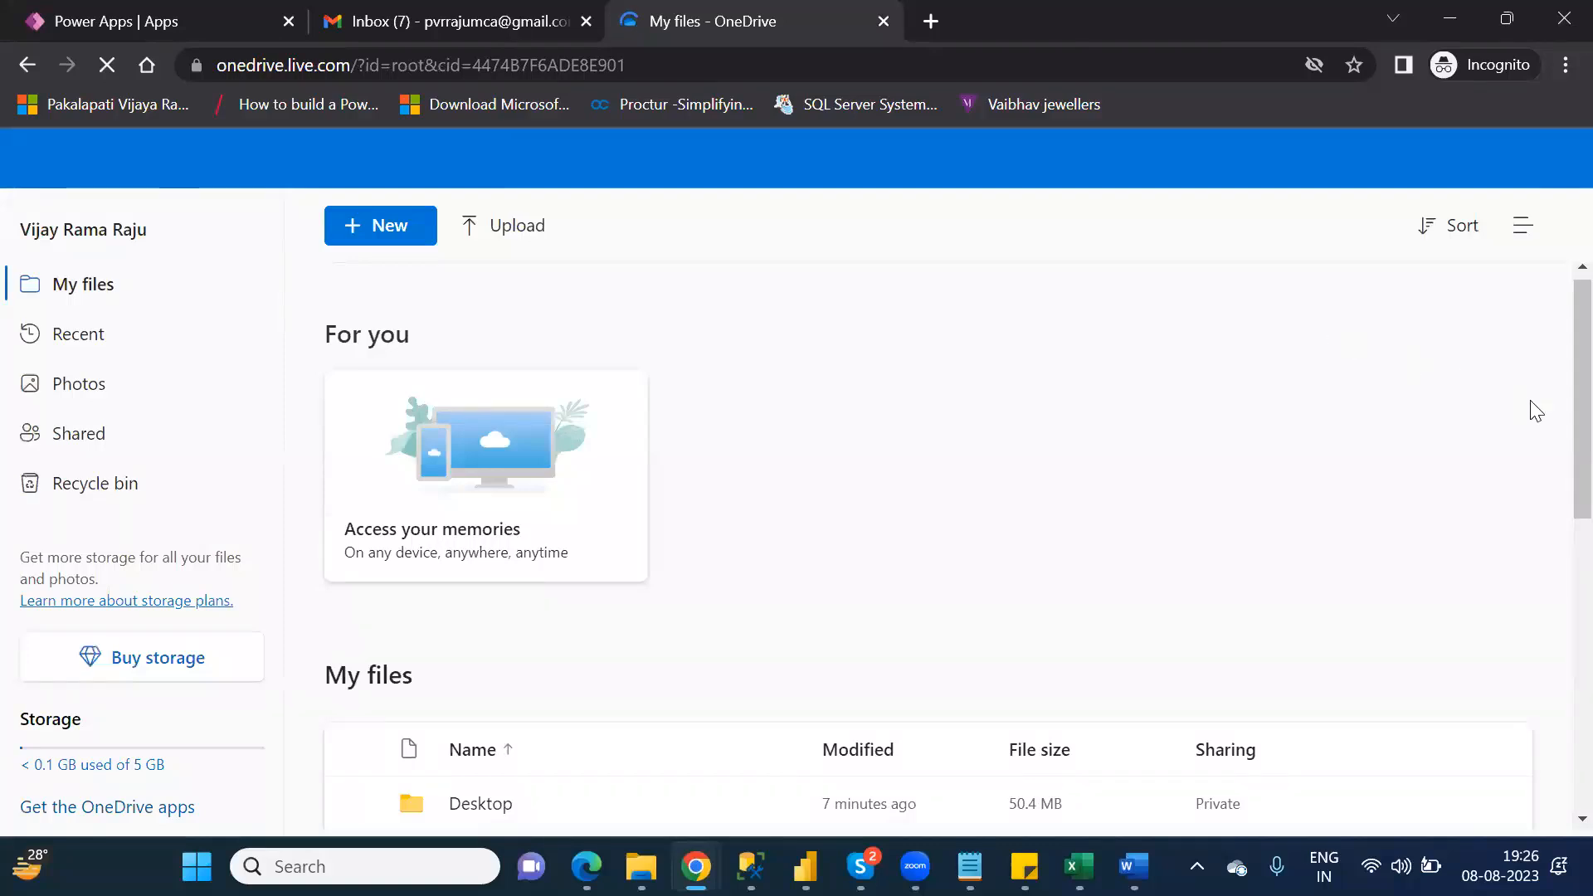
pyautogui.scroll(-1, 1555, 498)
pyautogui.scroll(-6, 1557, 543)
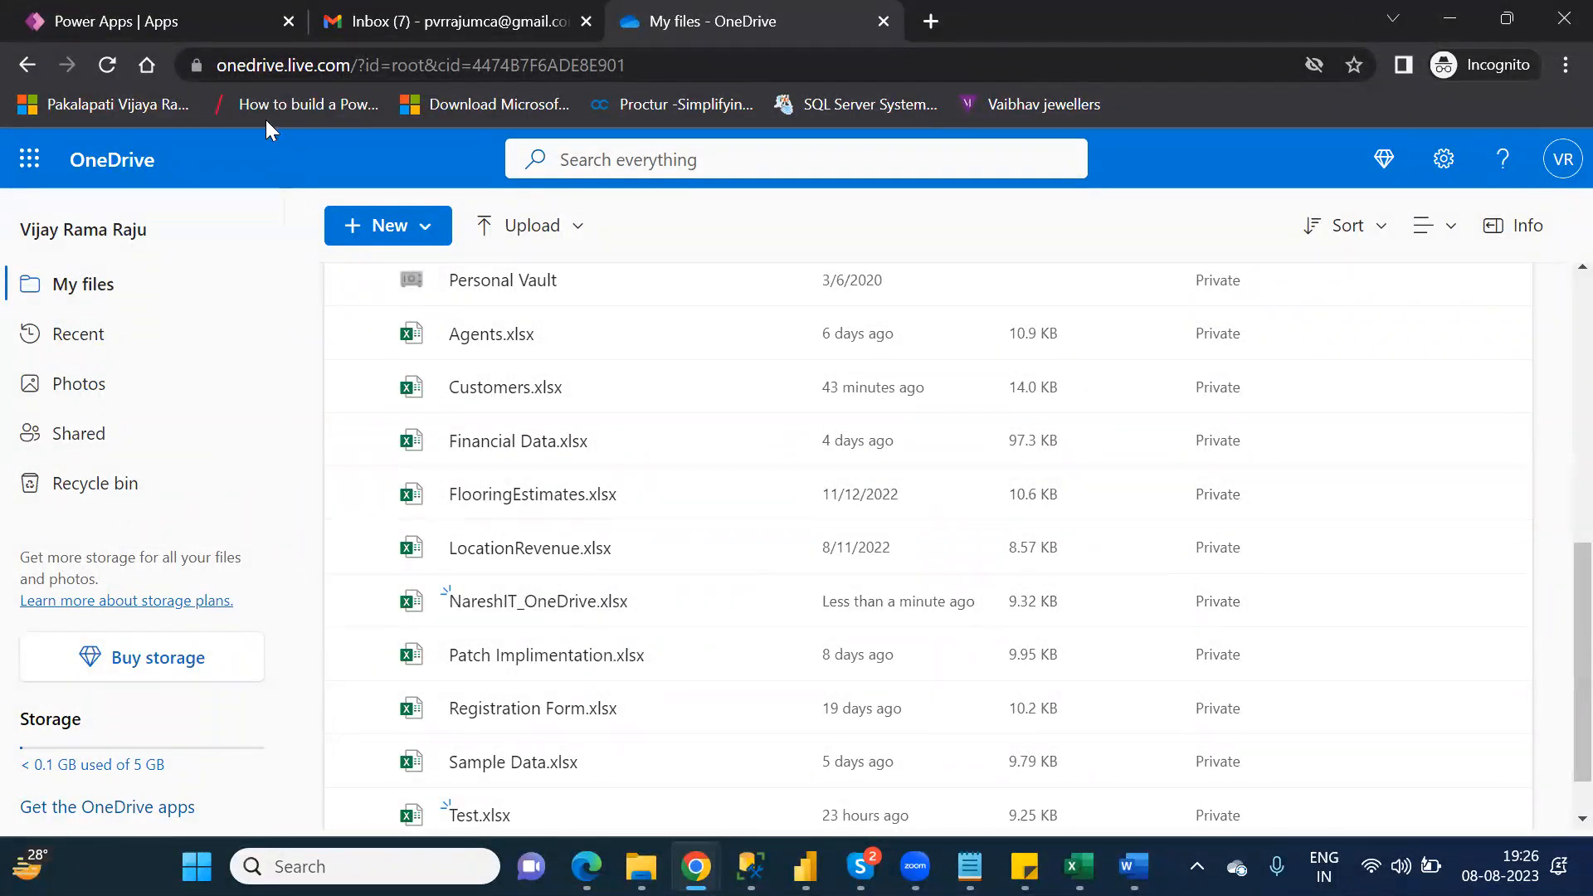
# Step: Switch to Power Apps and start creating a canvas app from a data source
pyautogui.click(149, 25)
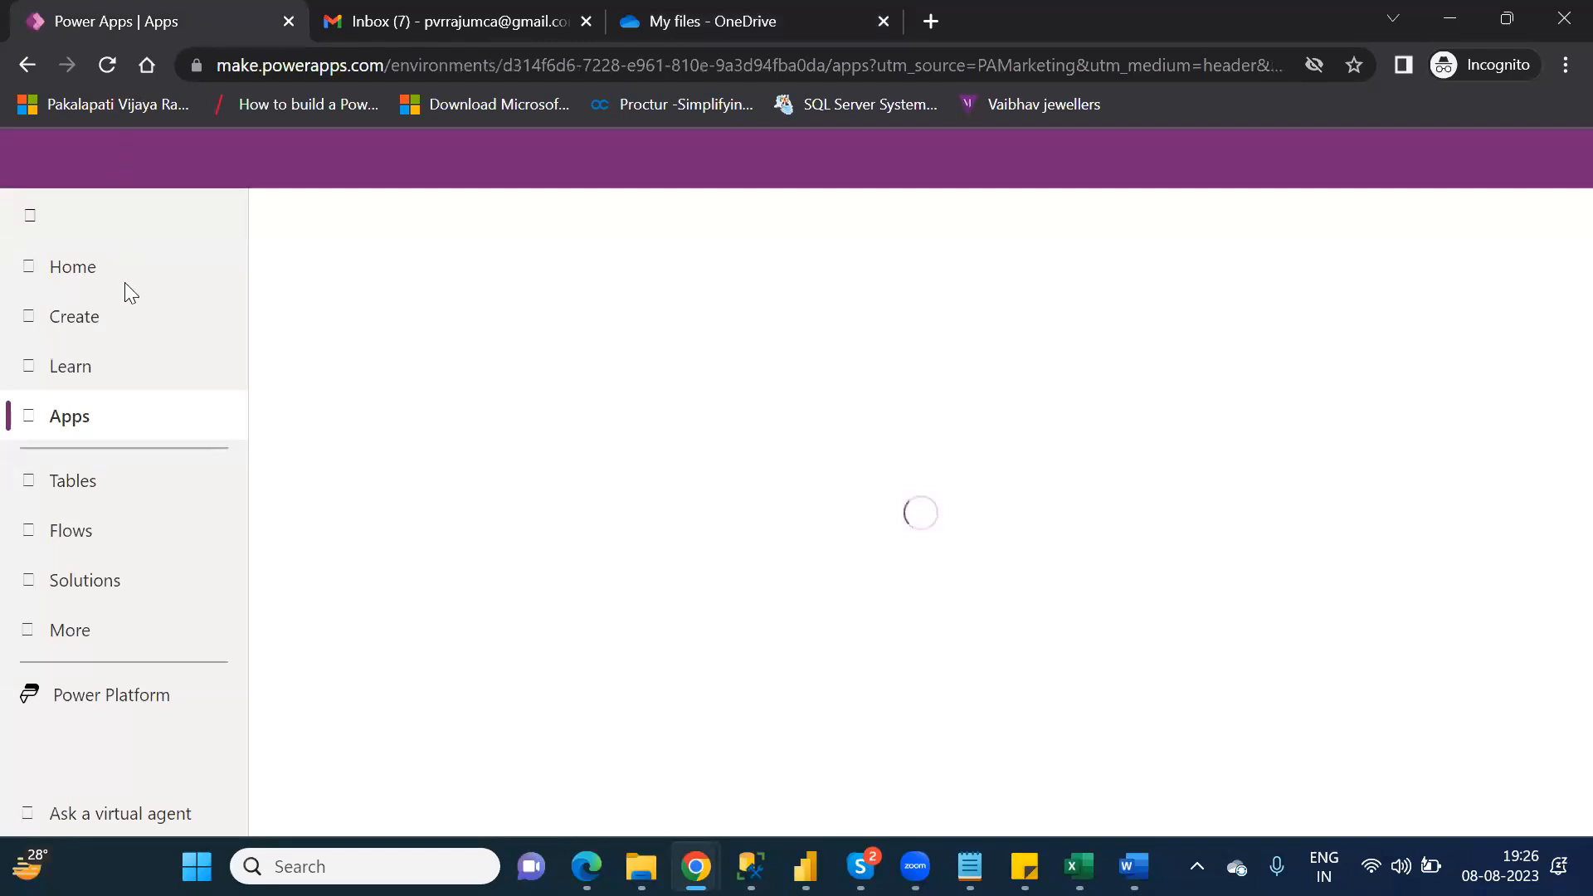
pyautogui.click(96, 328)
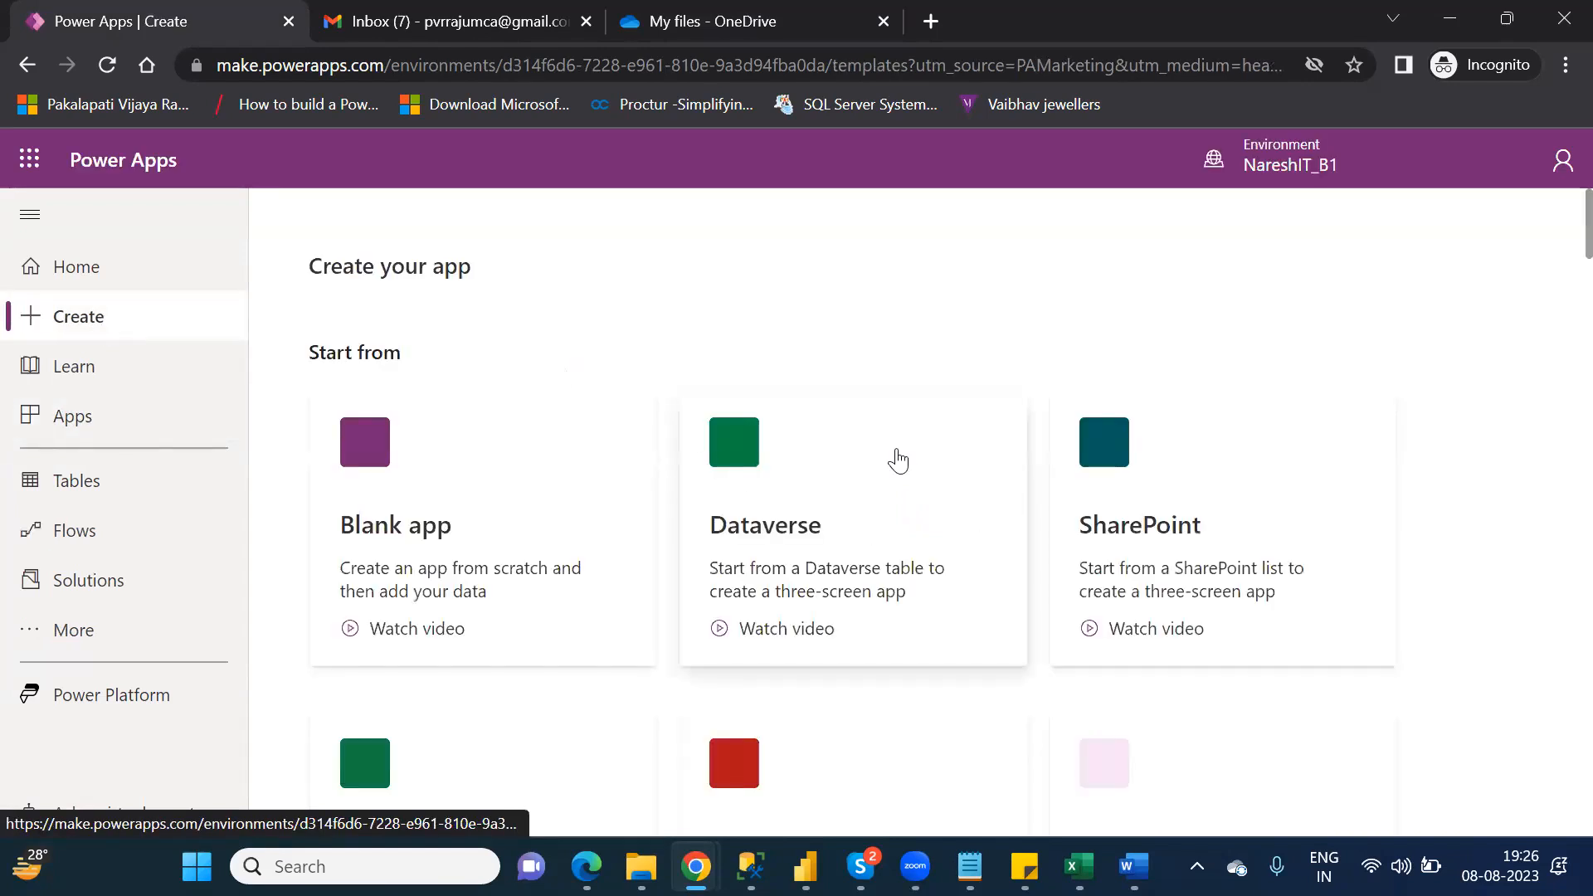
pyautogui.click(1183, 512)
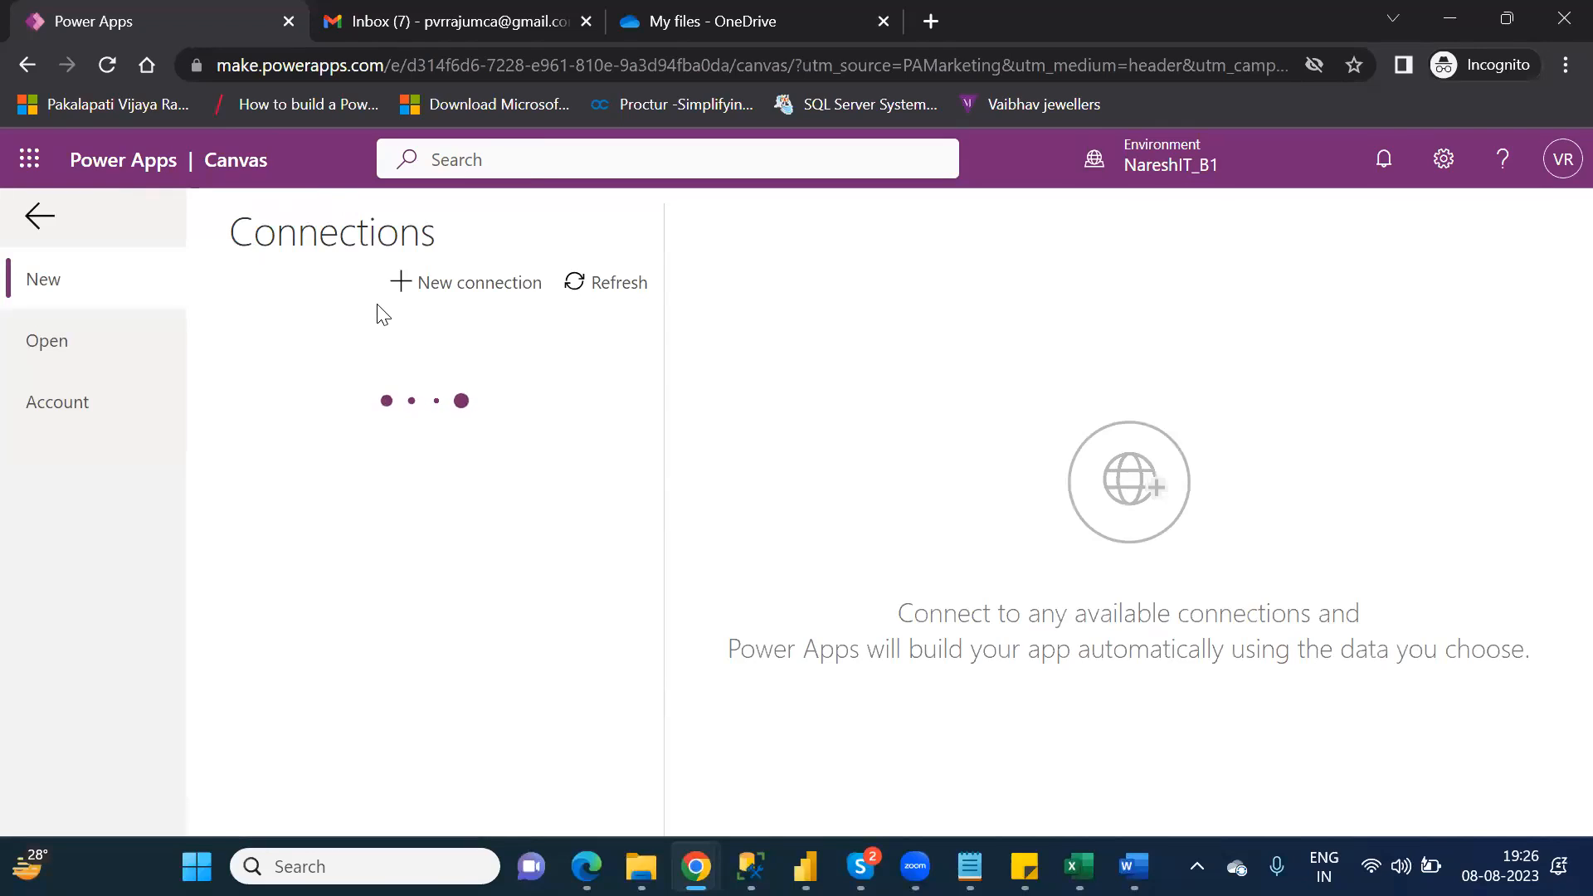
# Step: Create a new OneDrive connection with the signed-in Microsoft account and allow it access
pyautogui.click(469, 283)
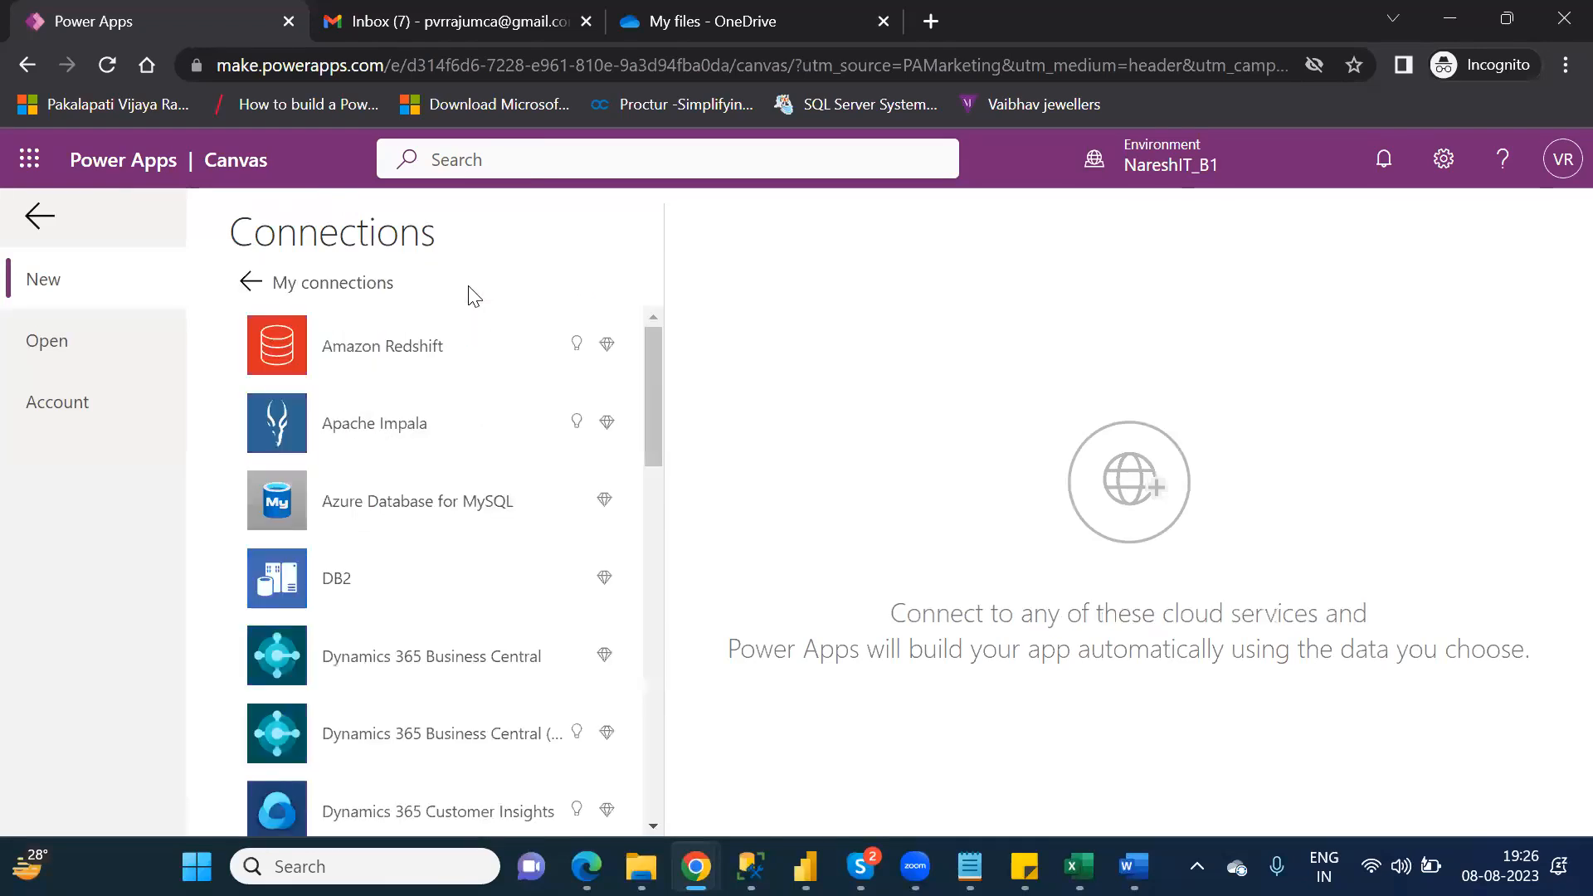
pyautogui.moveTo(649, 395); pyautogui.dragTo(670, 649)
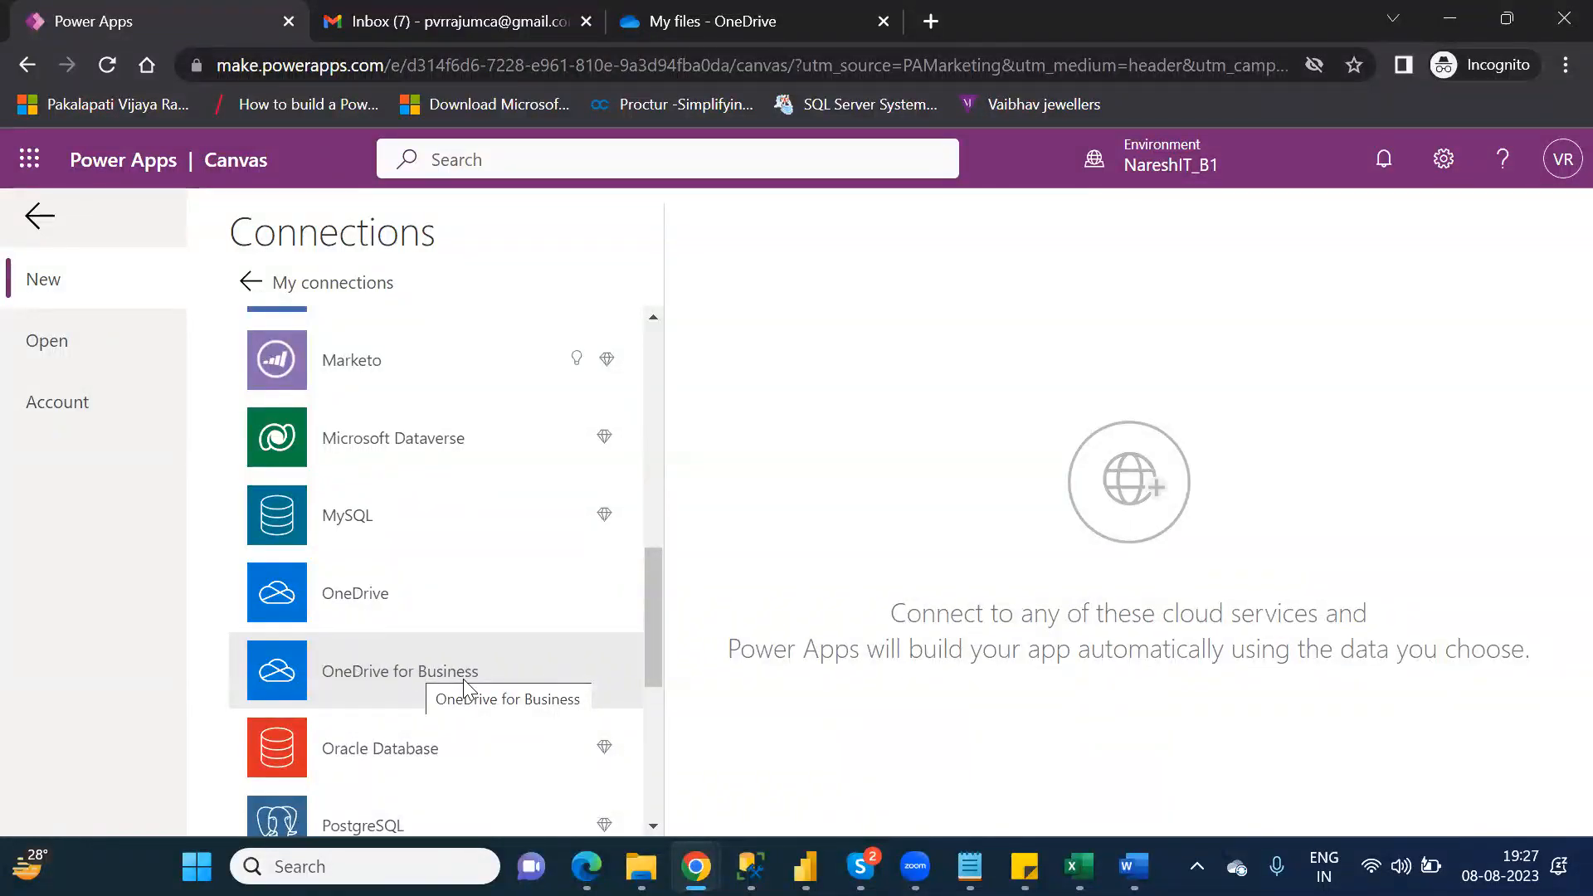
pyautogui.click(403, 600)
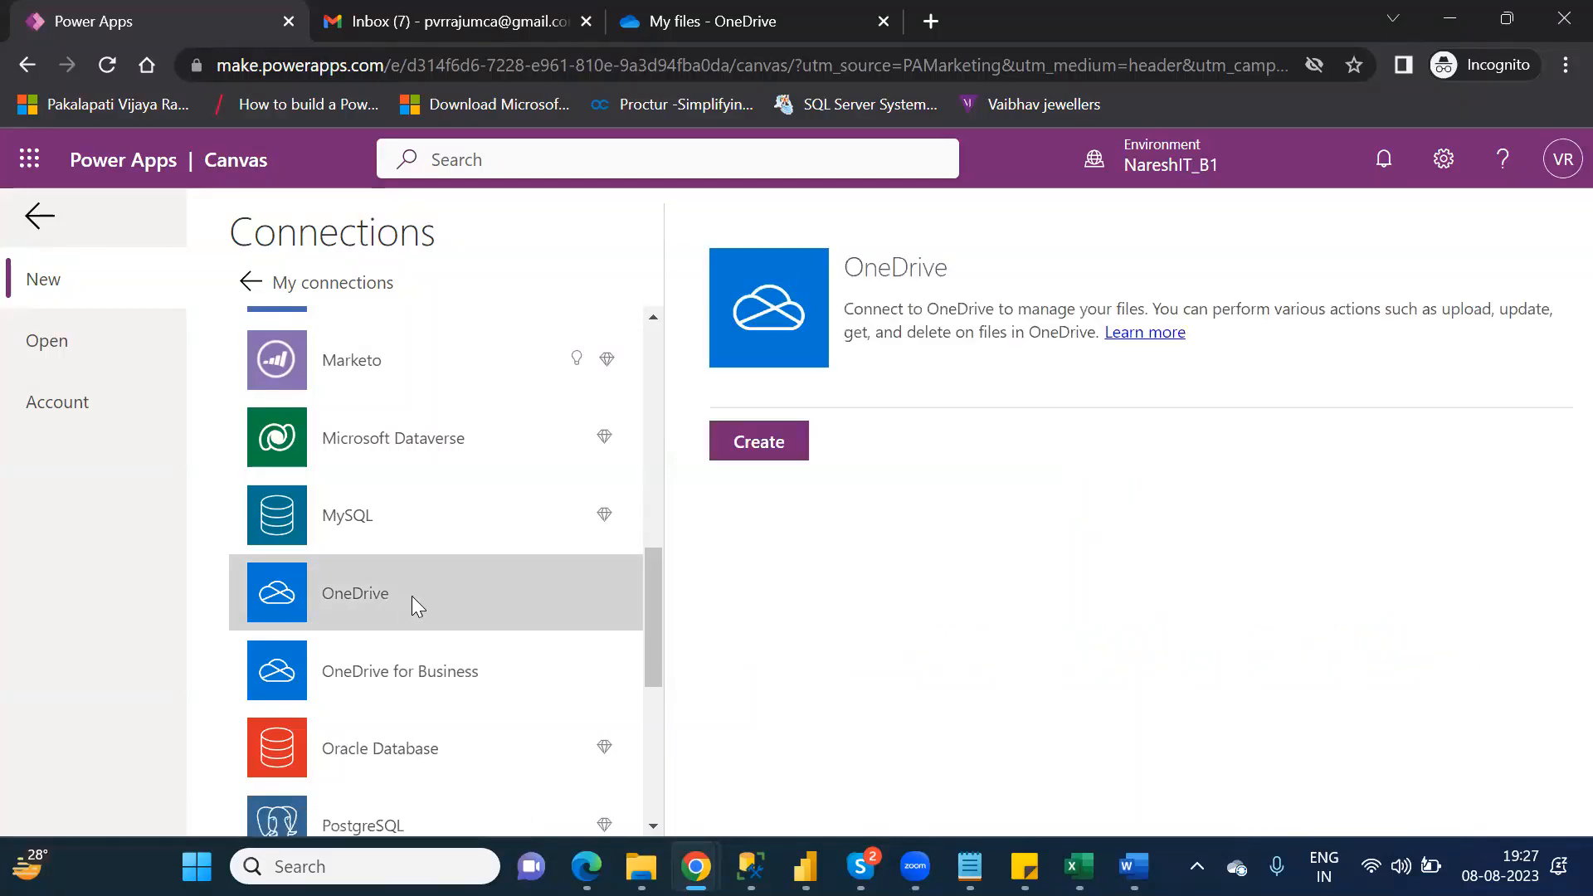
pyautogui.click(764, 452)
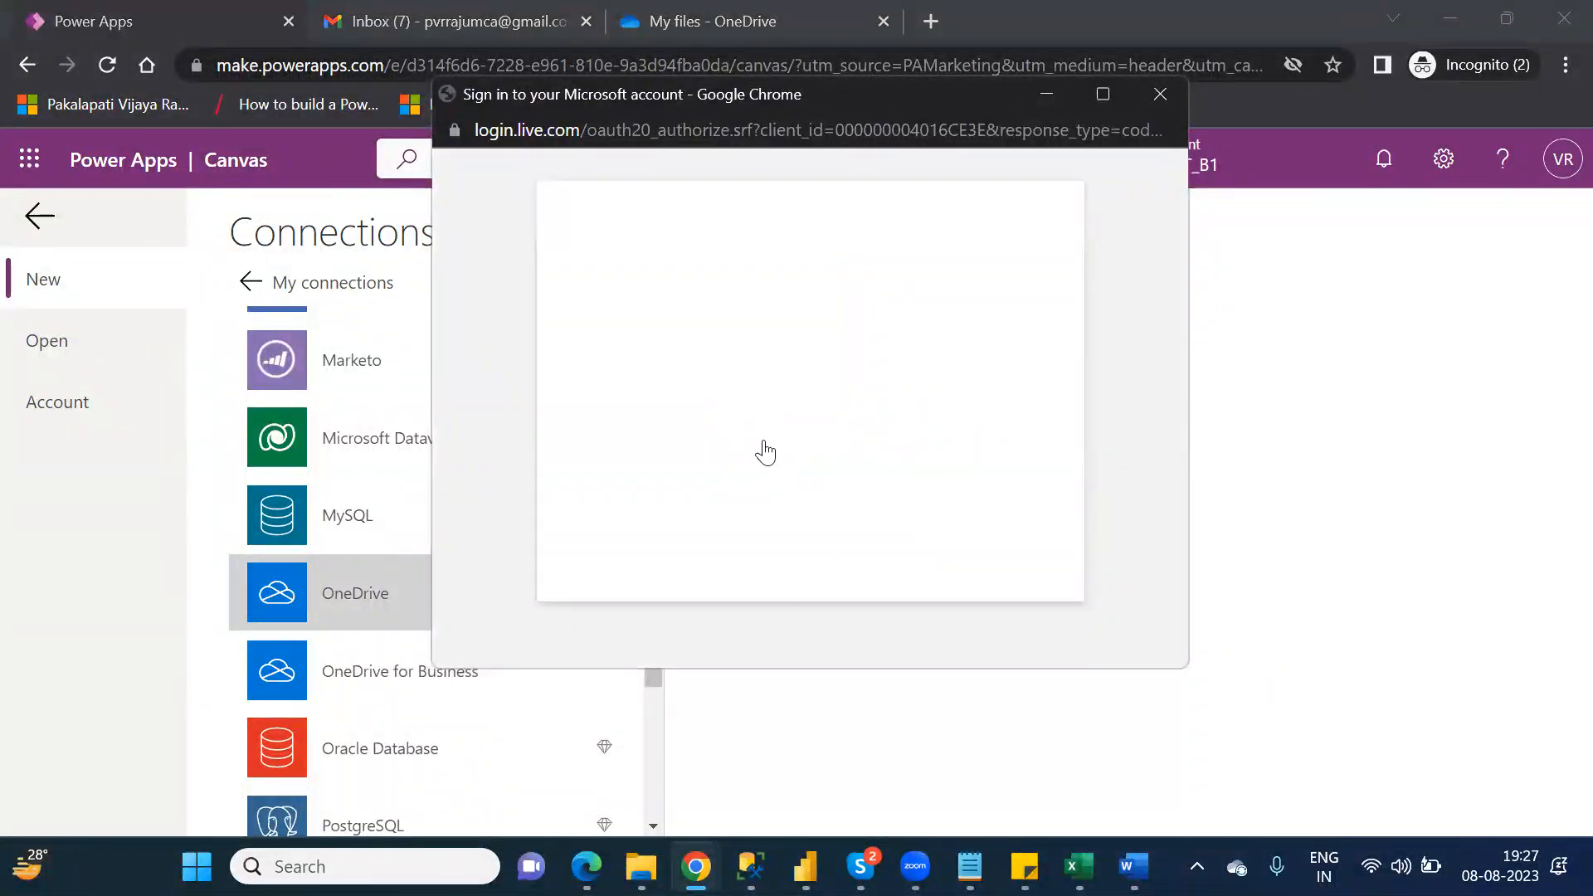
pyautogui.click(750, 392)
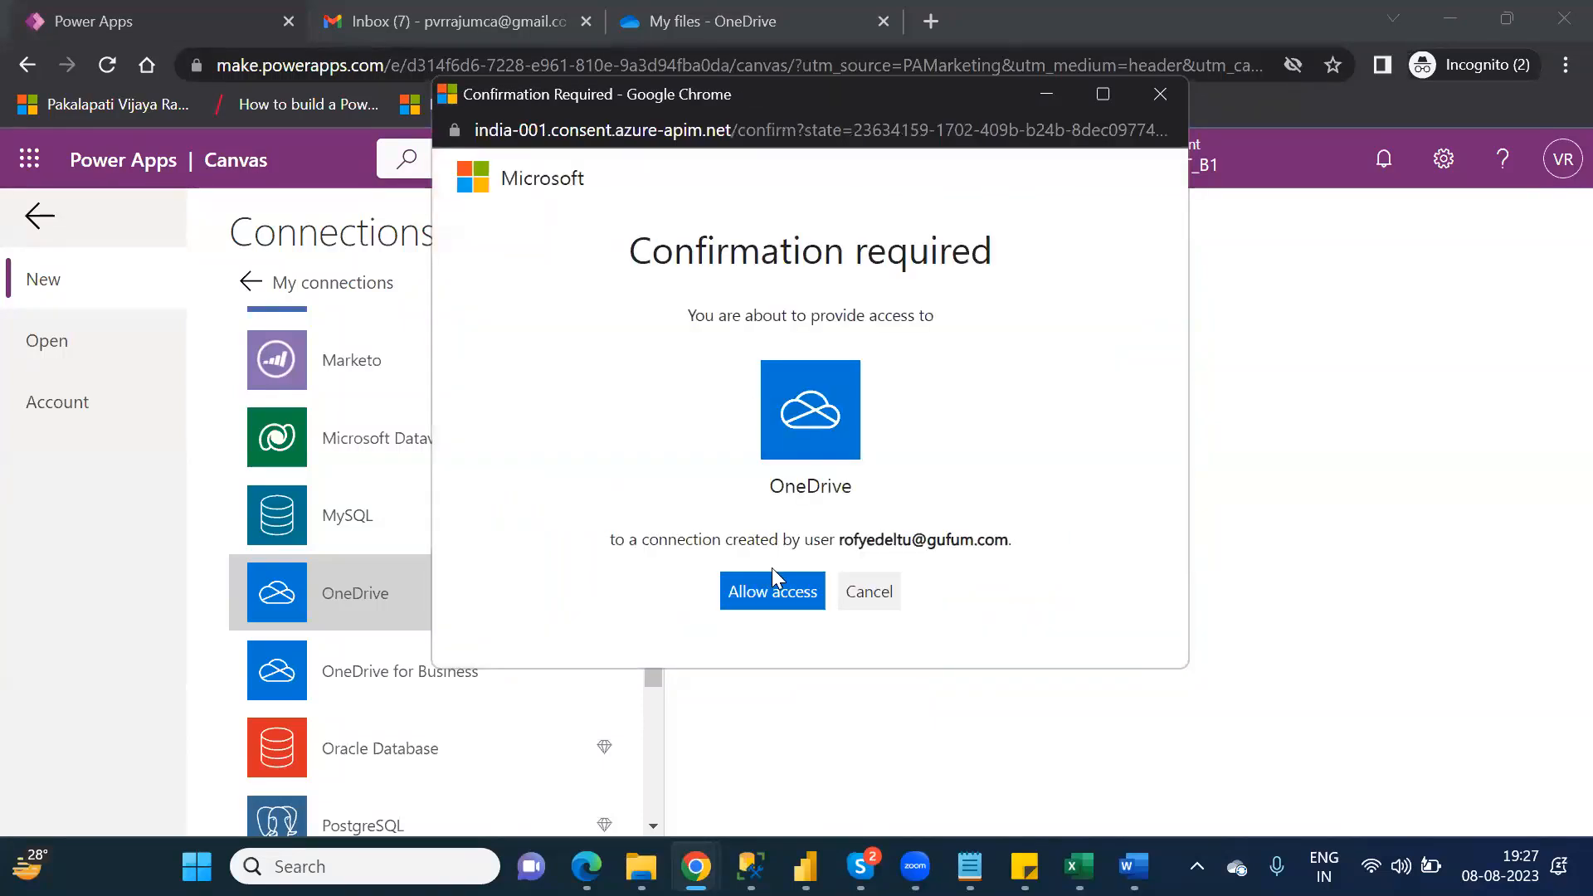
pyautogui.click(773, 592)
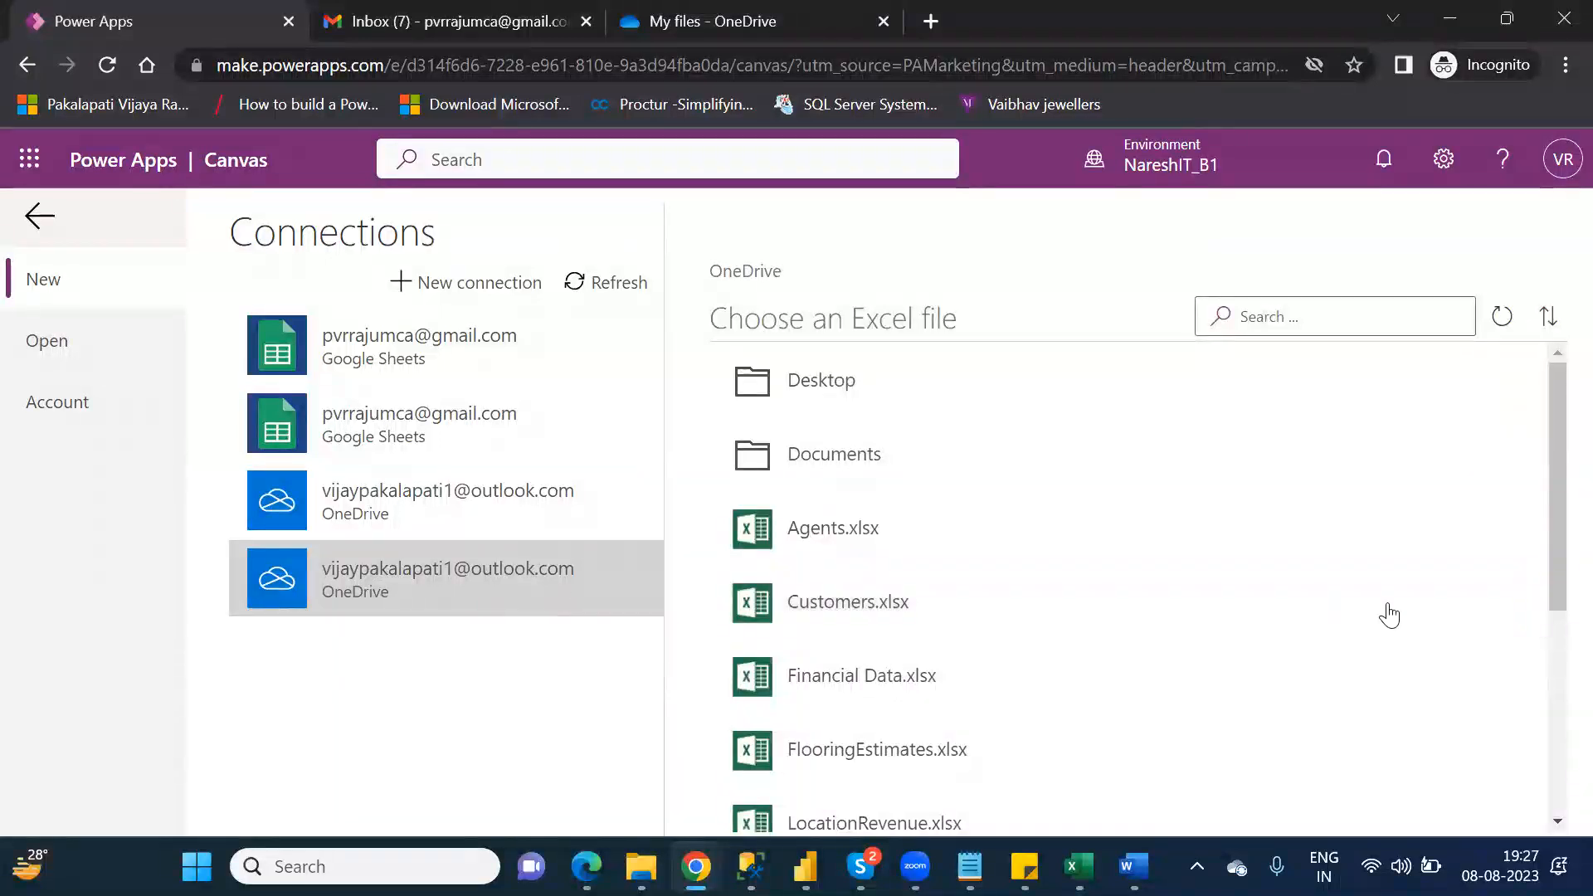
# Step: Generate the app from Table1 in NareshIT_OneDrive.xlsx and skip the Power Apps Studio welcome message
pyautogui.moveTo(1553, 579); pyautogui.dragTo(1553, 736)
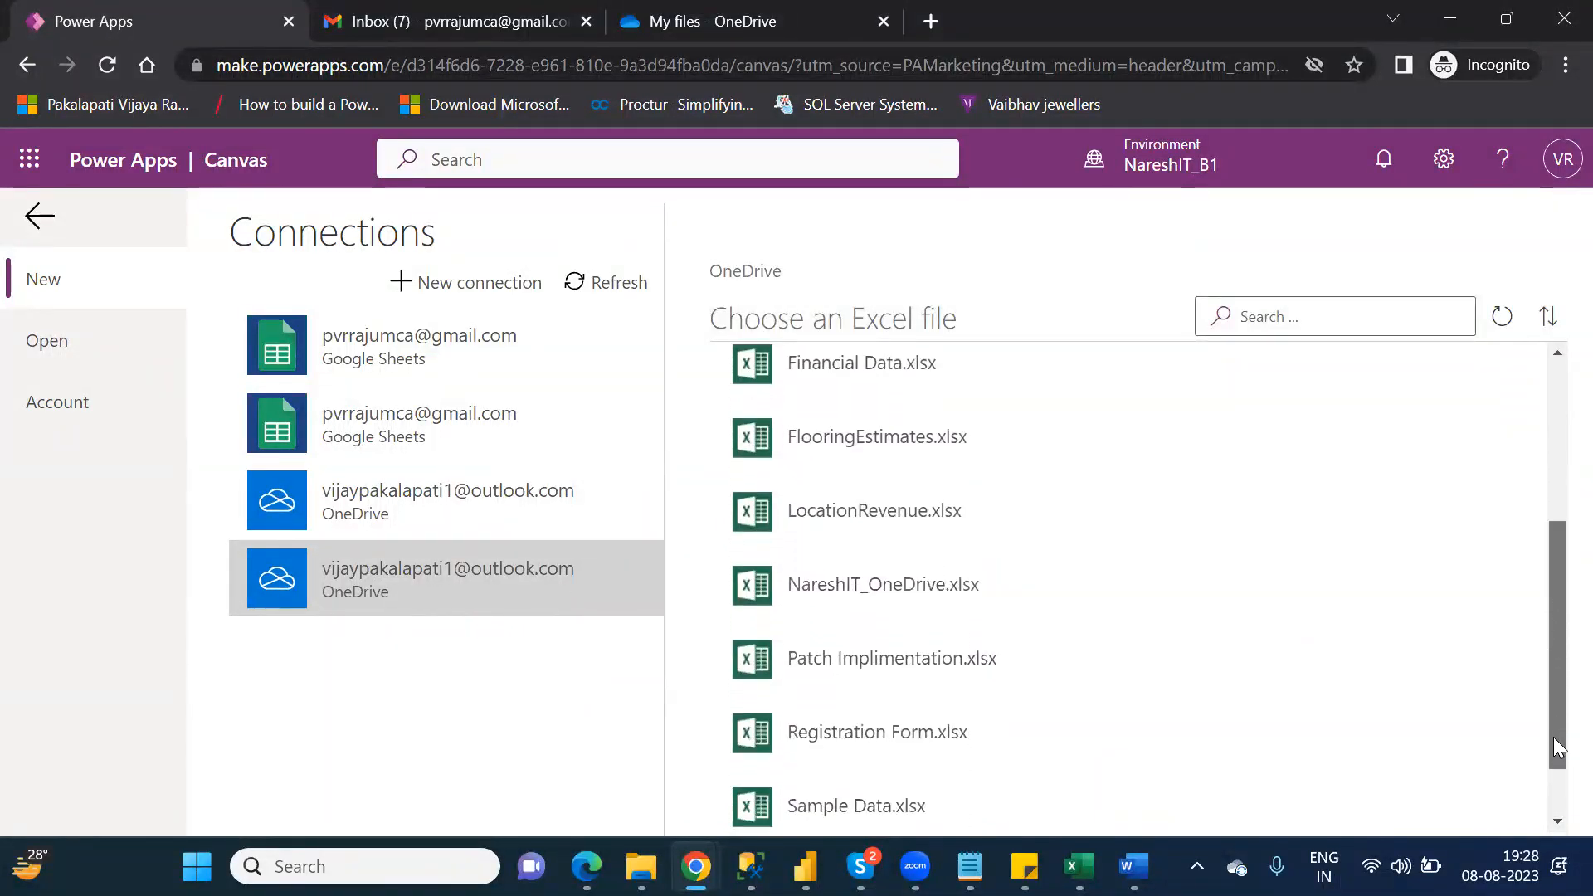
pyautogui.click(864, 594)
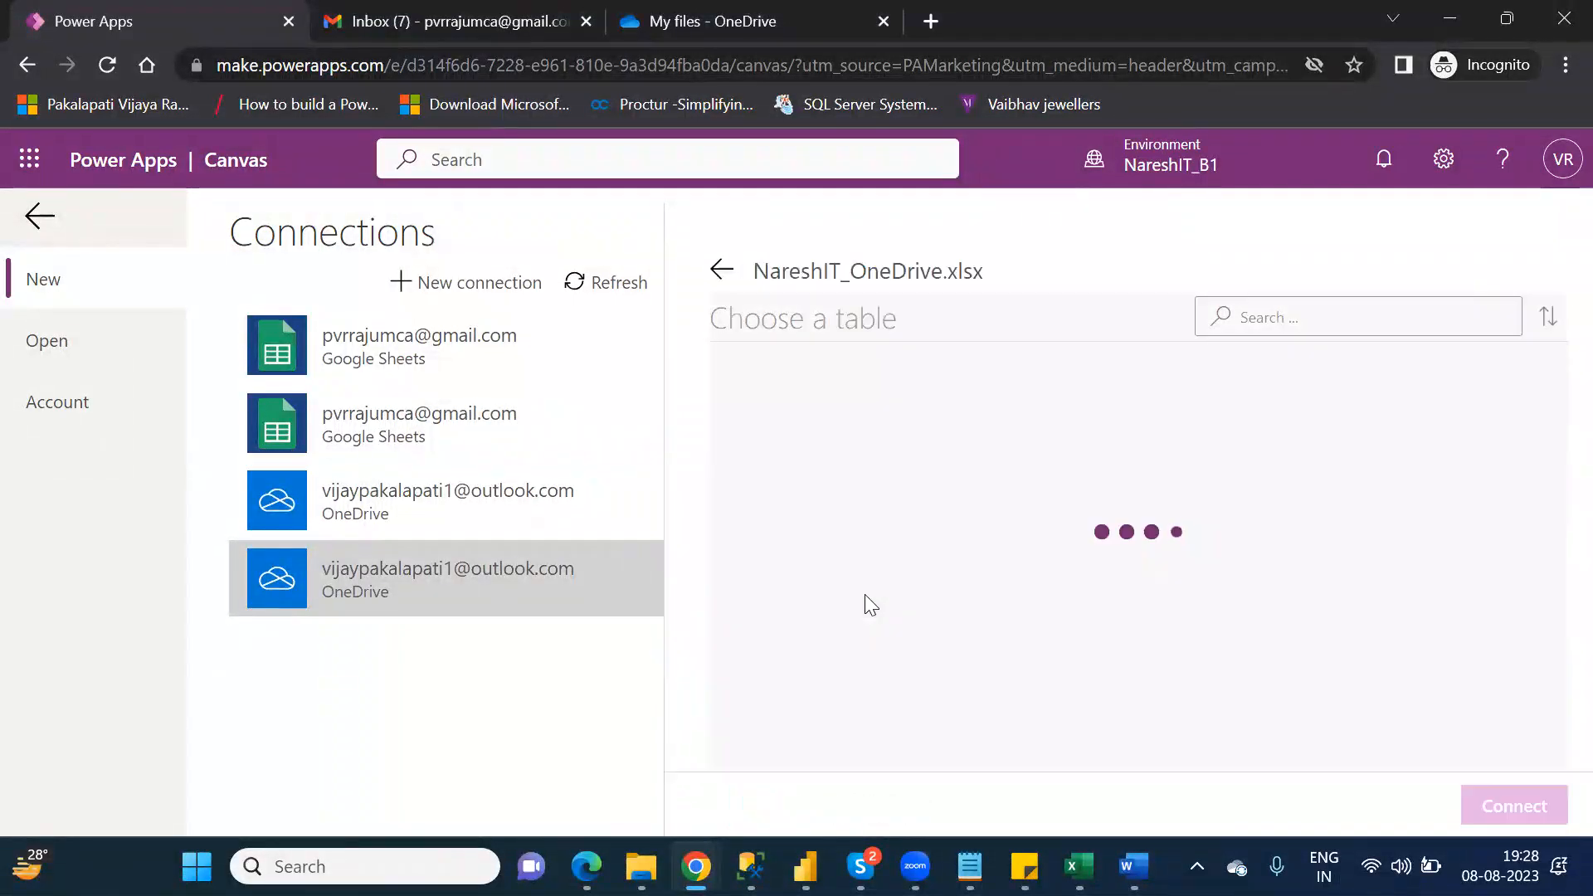
pyautogui.click(809, 388)
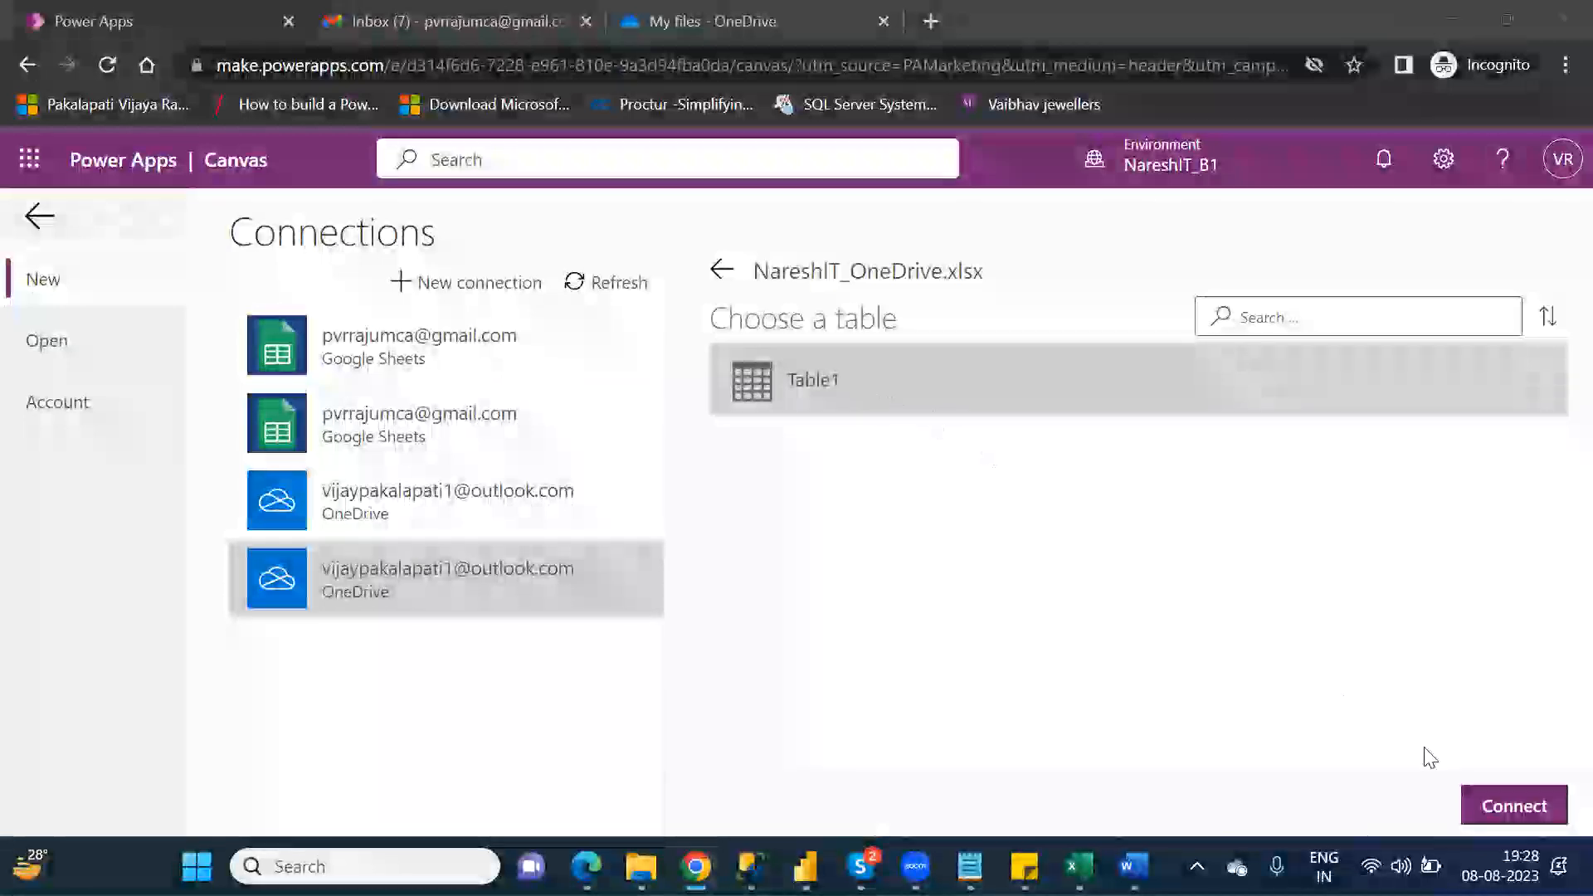
pyautogui.click(1519, 817)
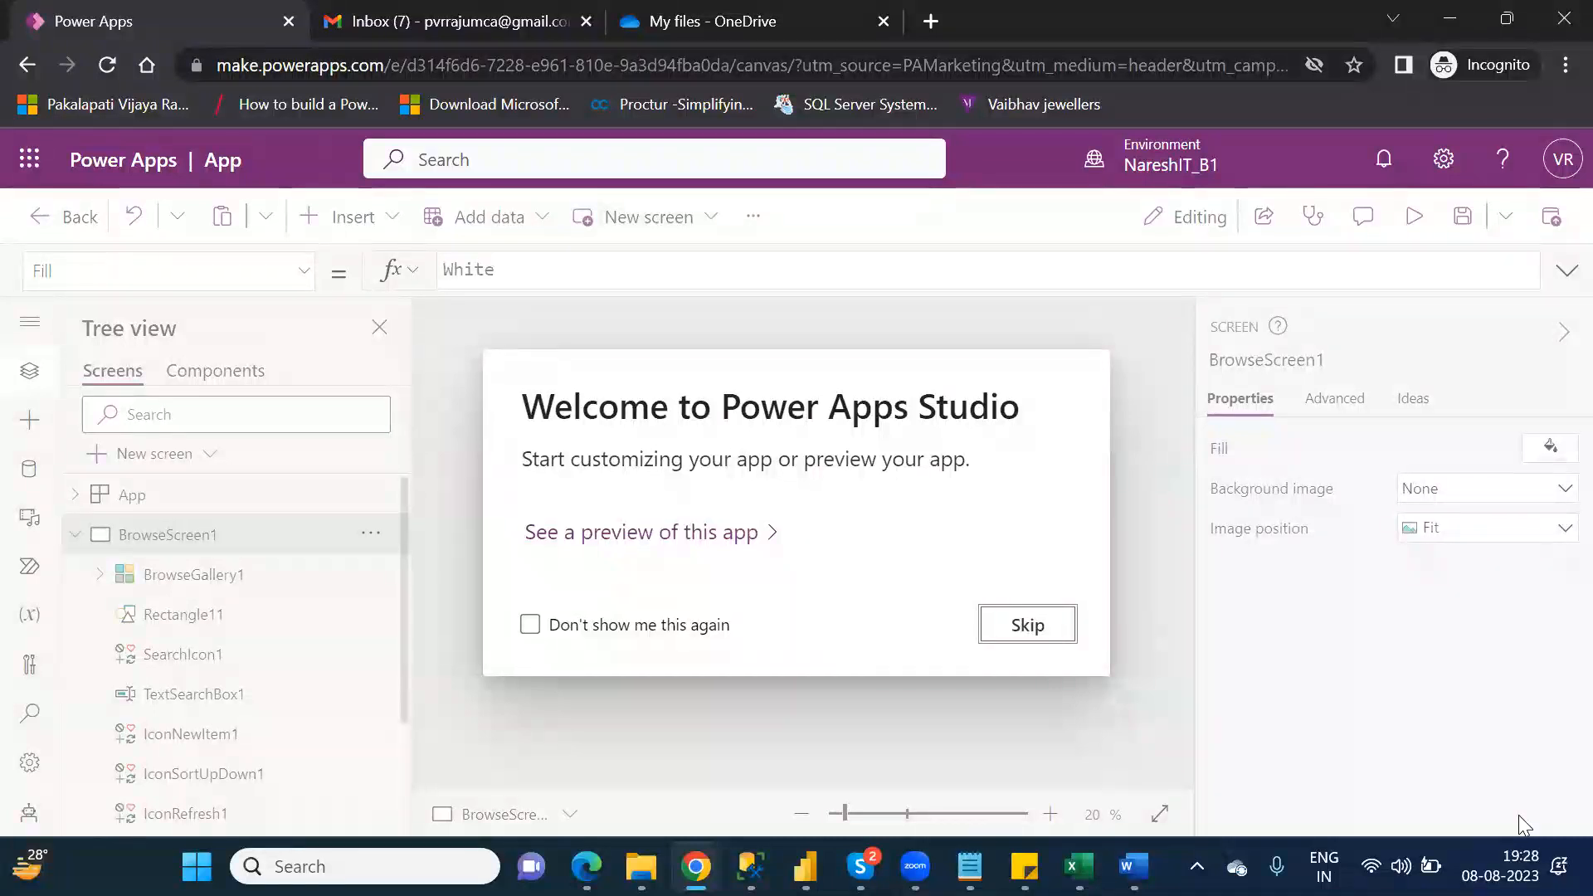
pyautogui.click(1028, 624)
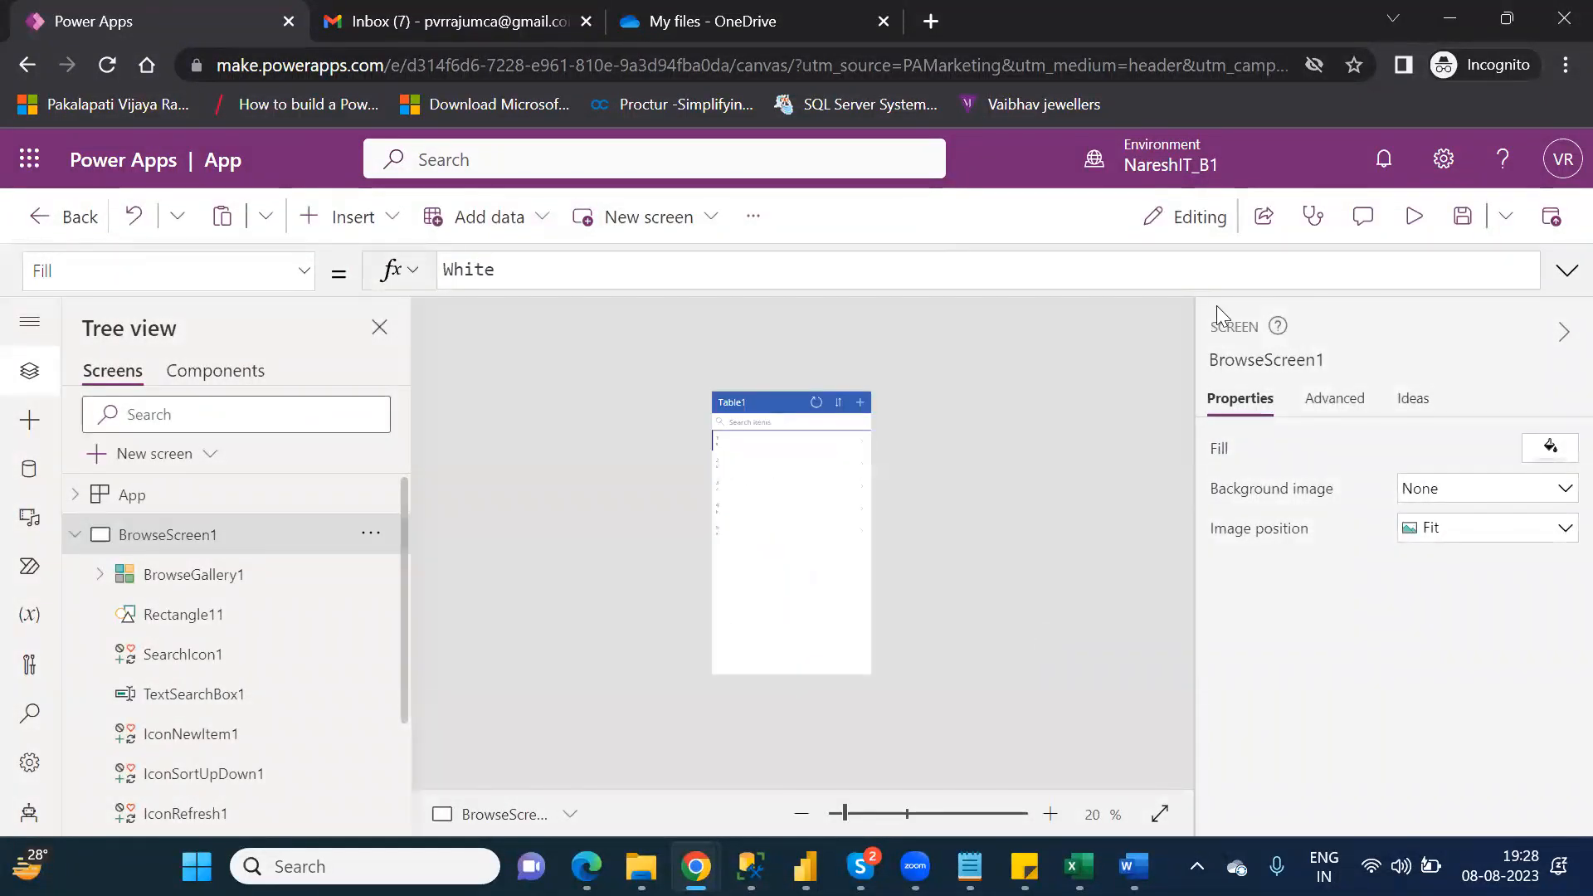
# Step: Preview the generated Table1 app, then close the preview and dismiss the testing tip
pyautogui.click(1413, 219)
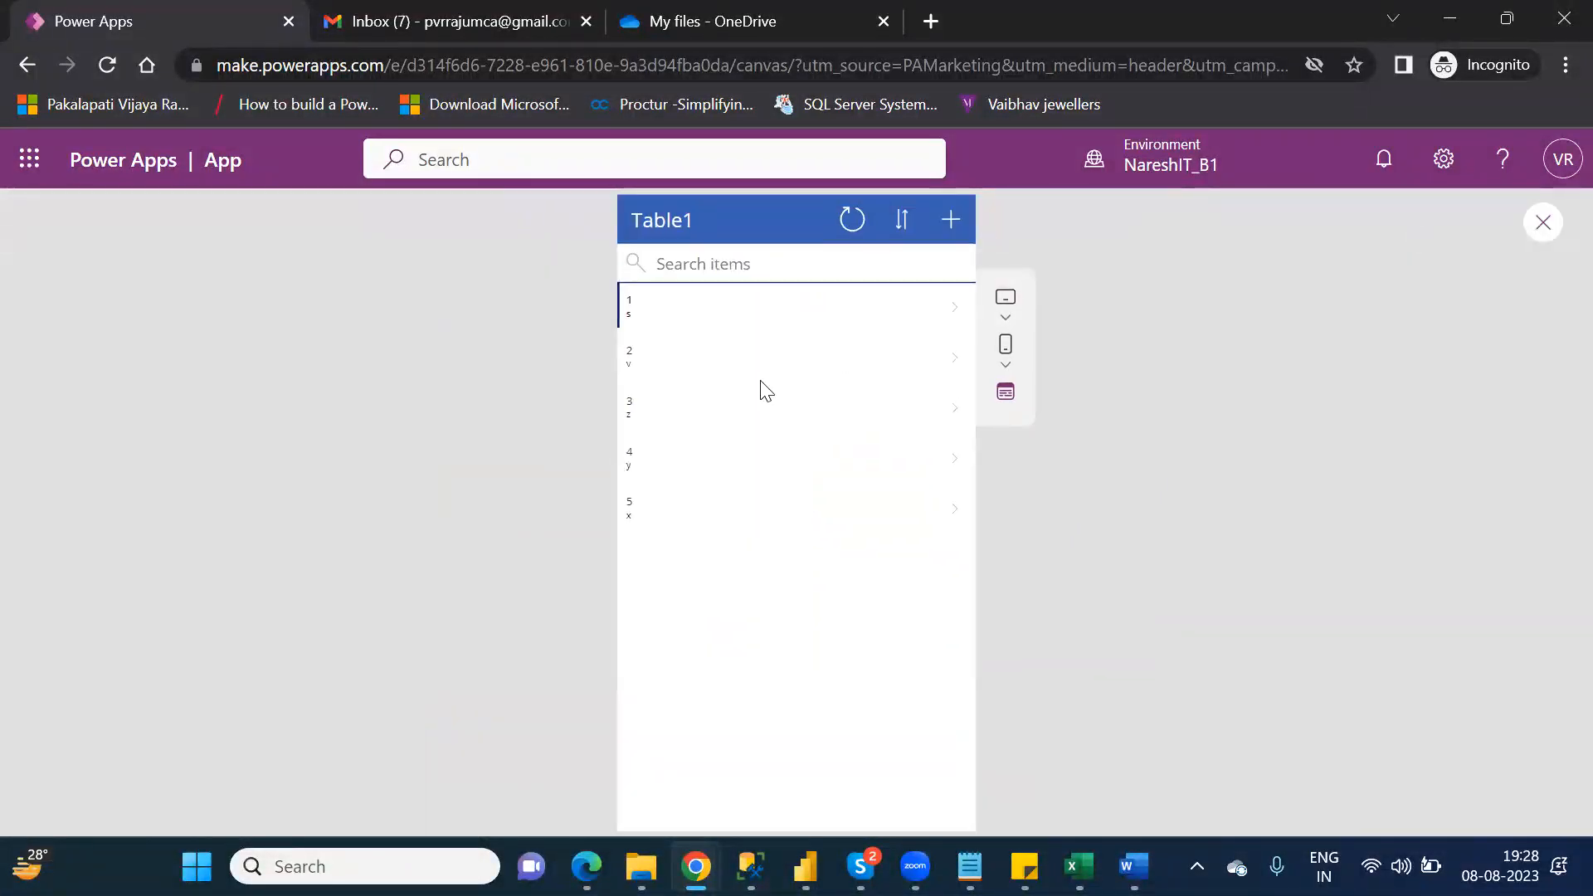
pyautogui.click(1541, 238)
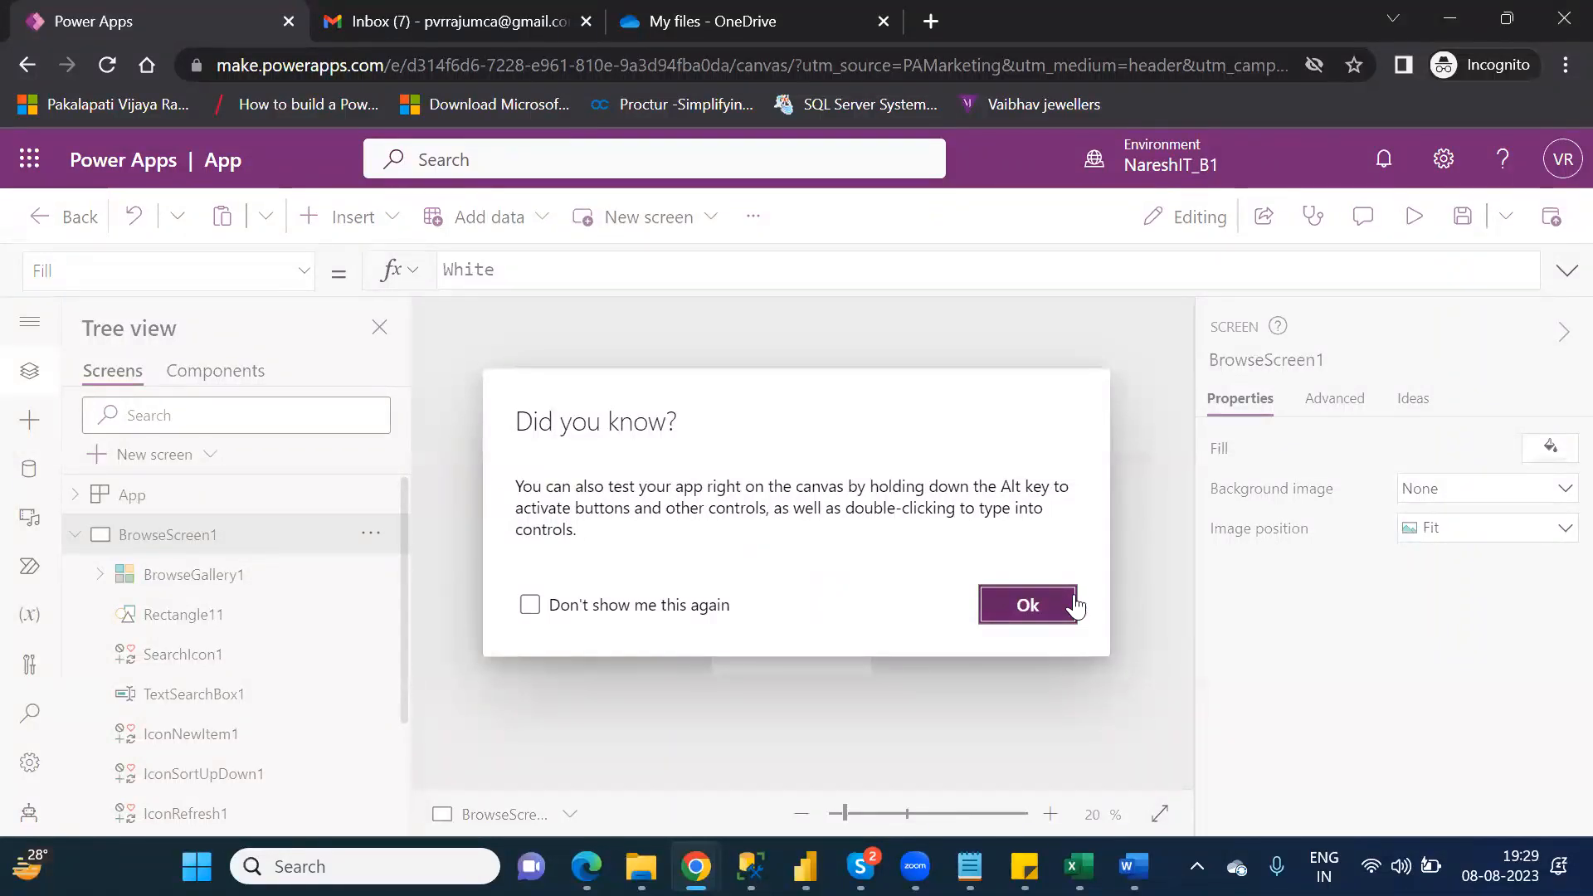
pyautogui.click(1036, 604)
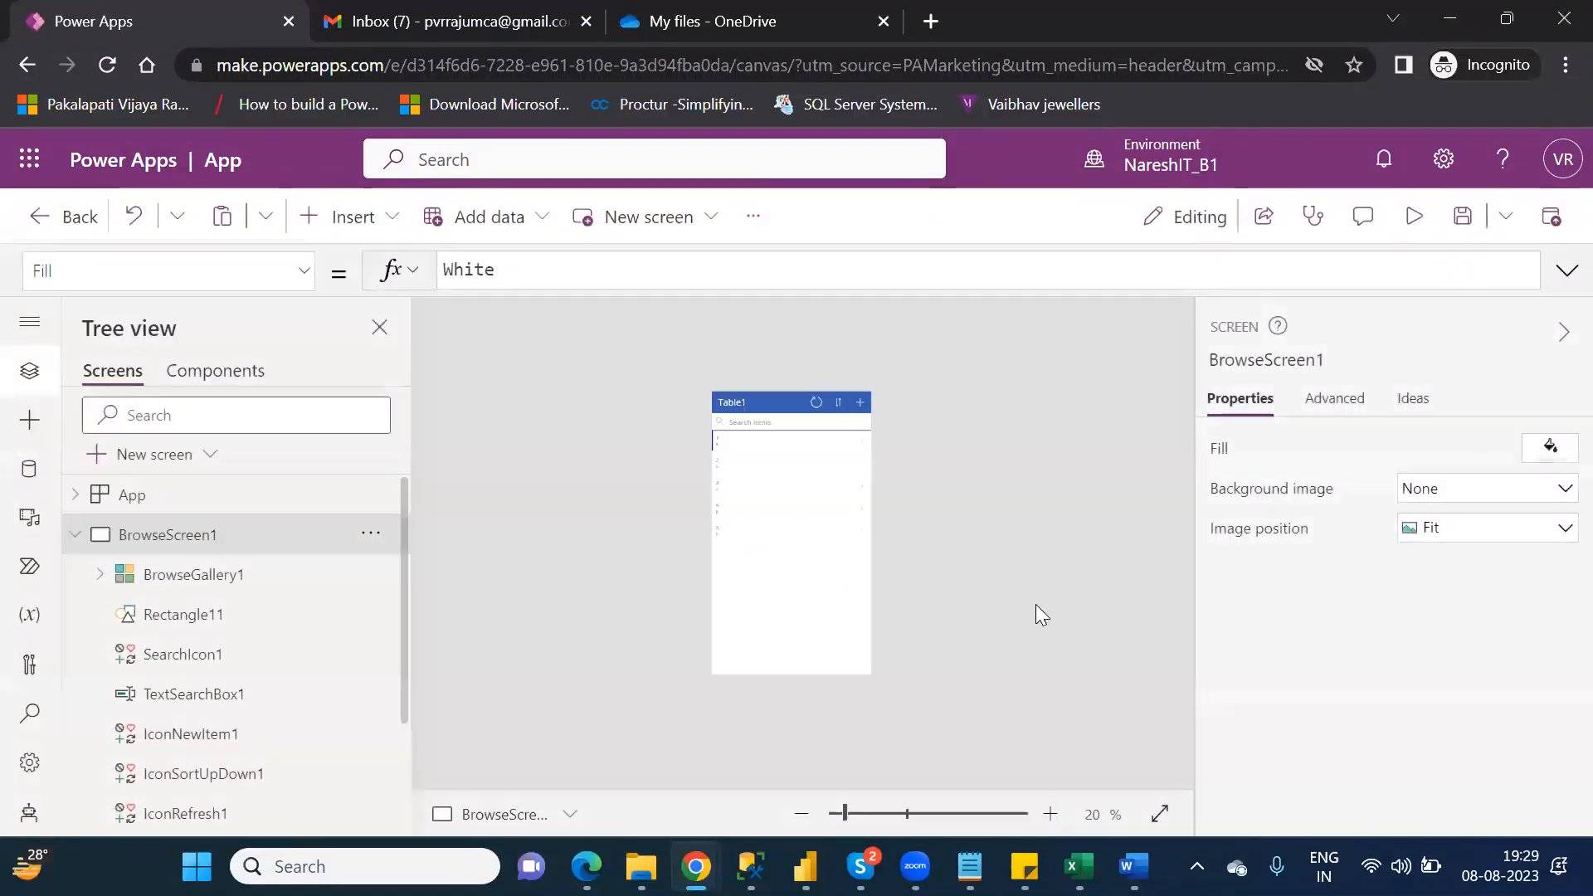
# Step: Save the app under the name NareshIT_OneDrive
pyautogui.click(1460, 230)
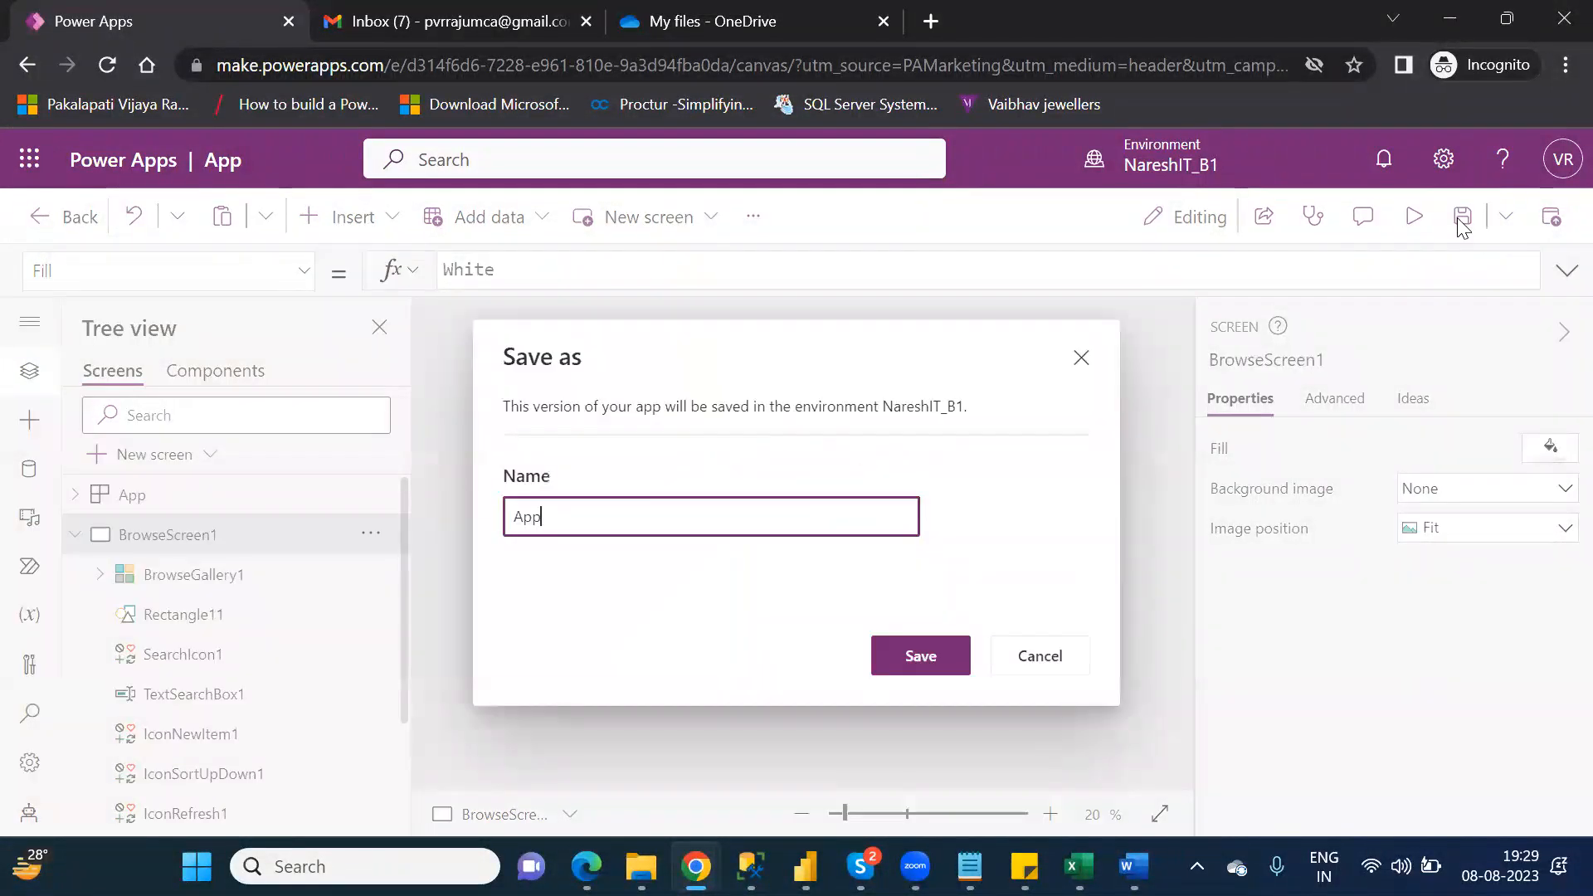
pyautogui.doubleClick(535, 516)
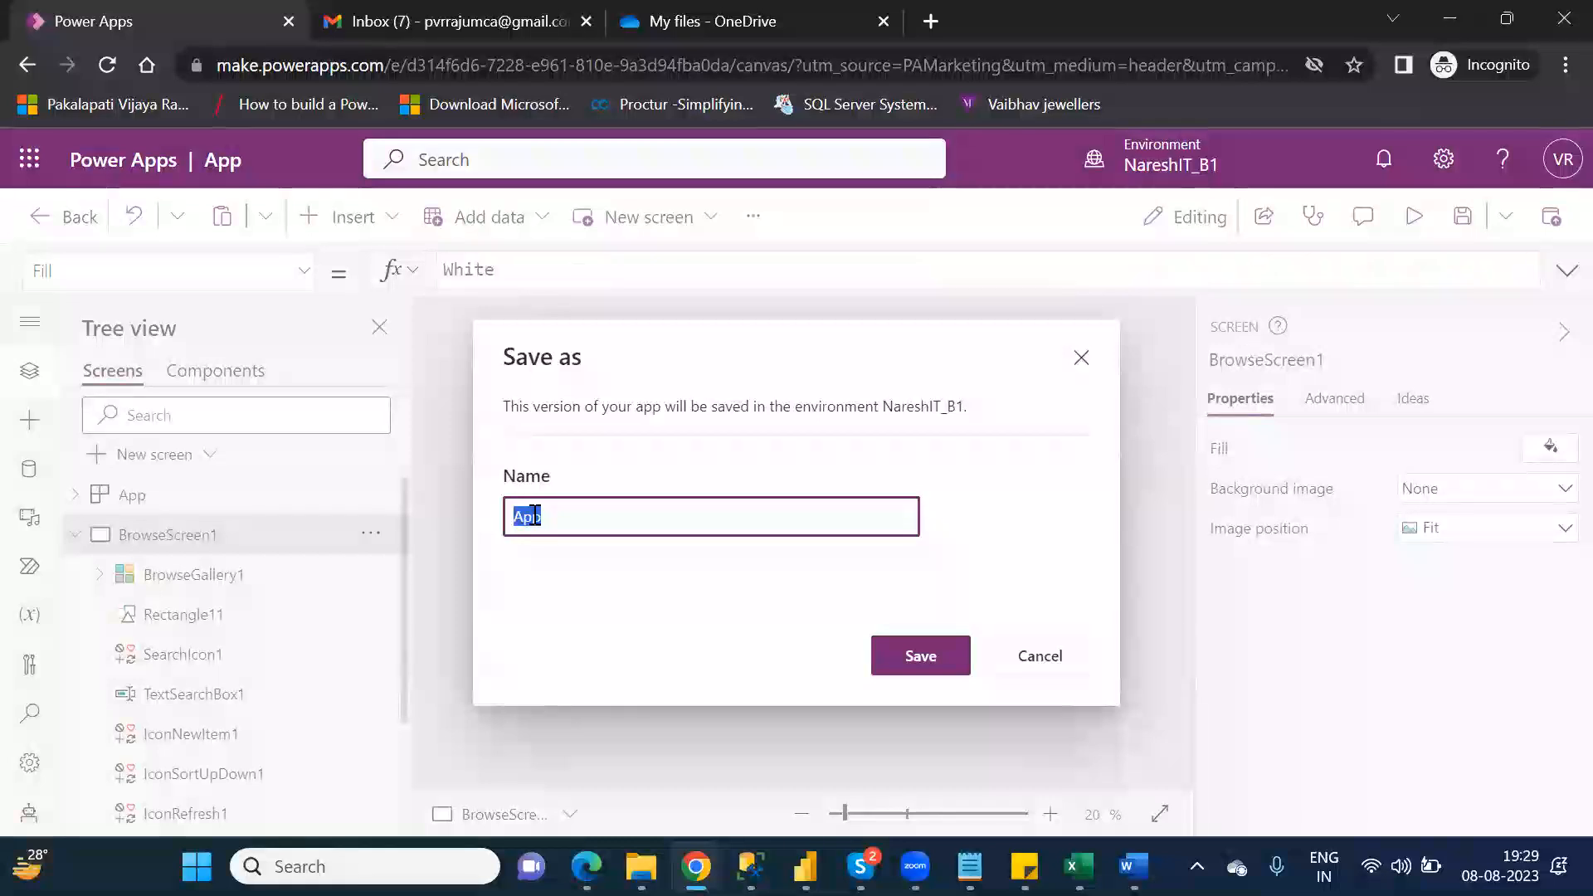
pyautogui.write('NareshIT_OneDrive')
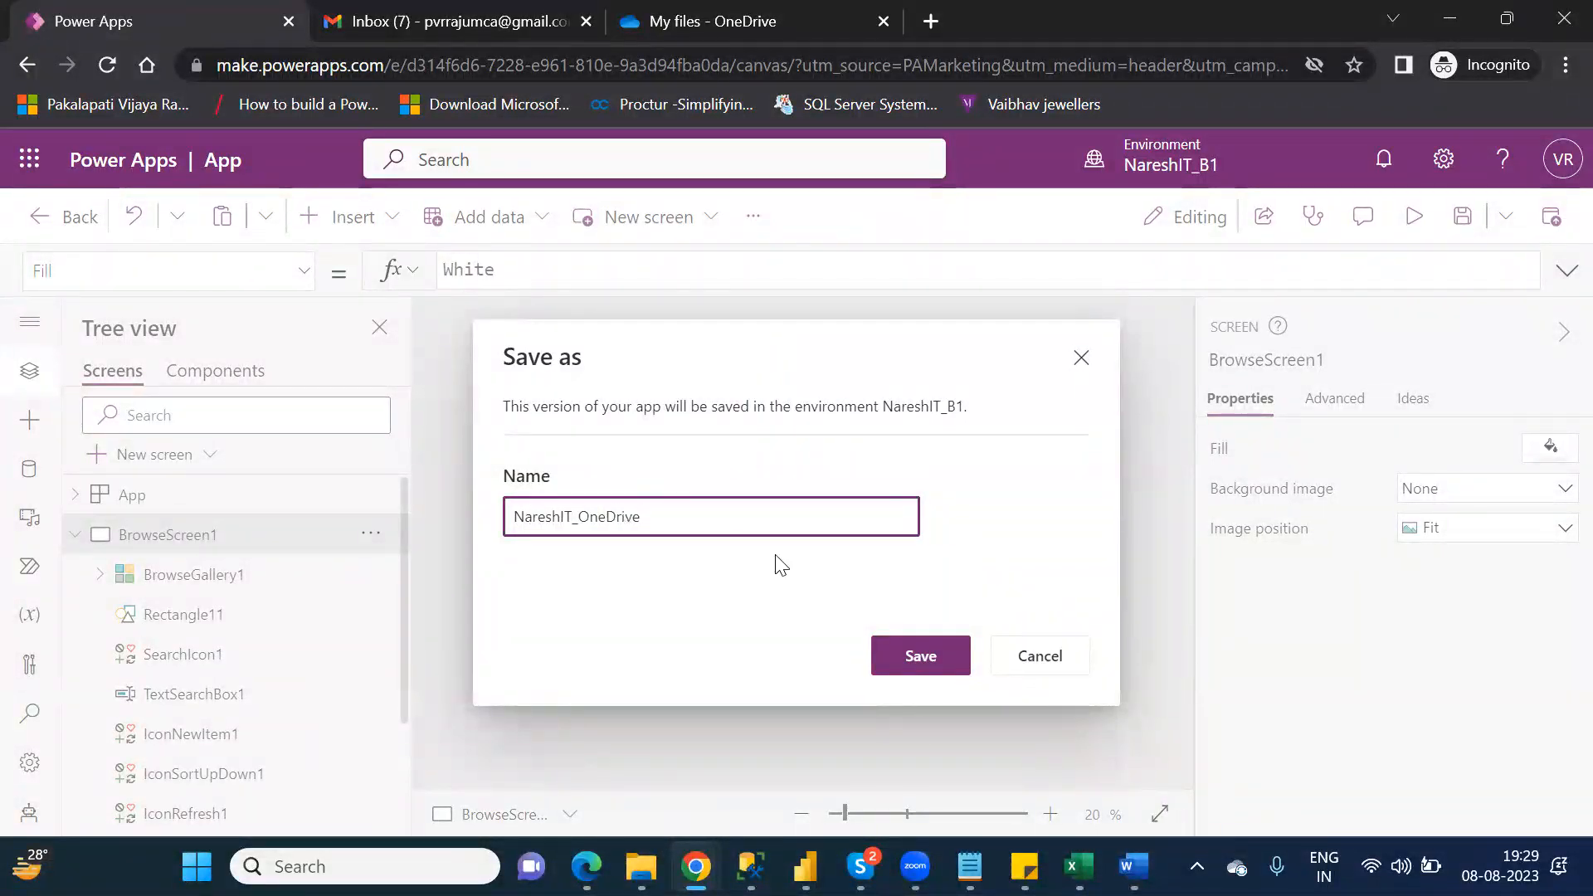
pyautogui.click(922, 654)
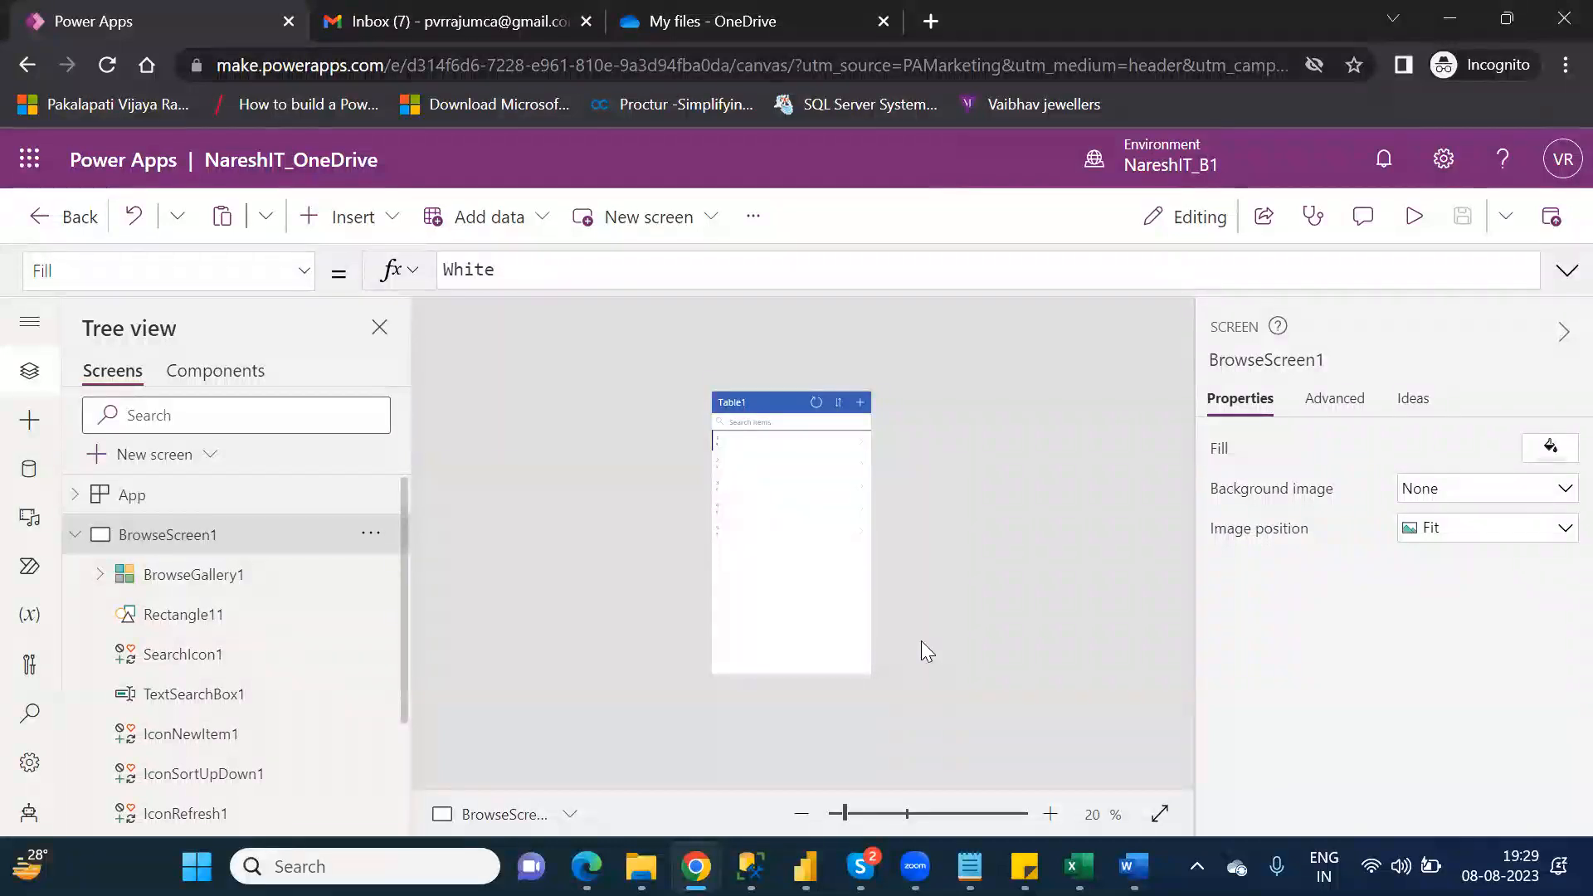
# Step: Leave the app editor and open the environment's list of apps to check for NareshIT_OneDrive
pyautogui.click(60, 217)
pyautogui.click(890, 589)
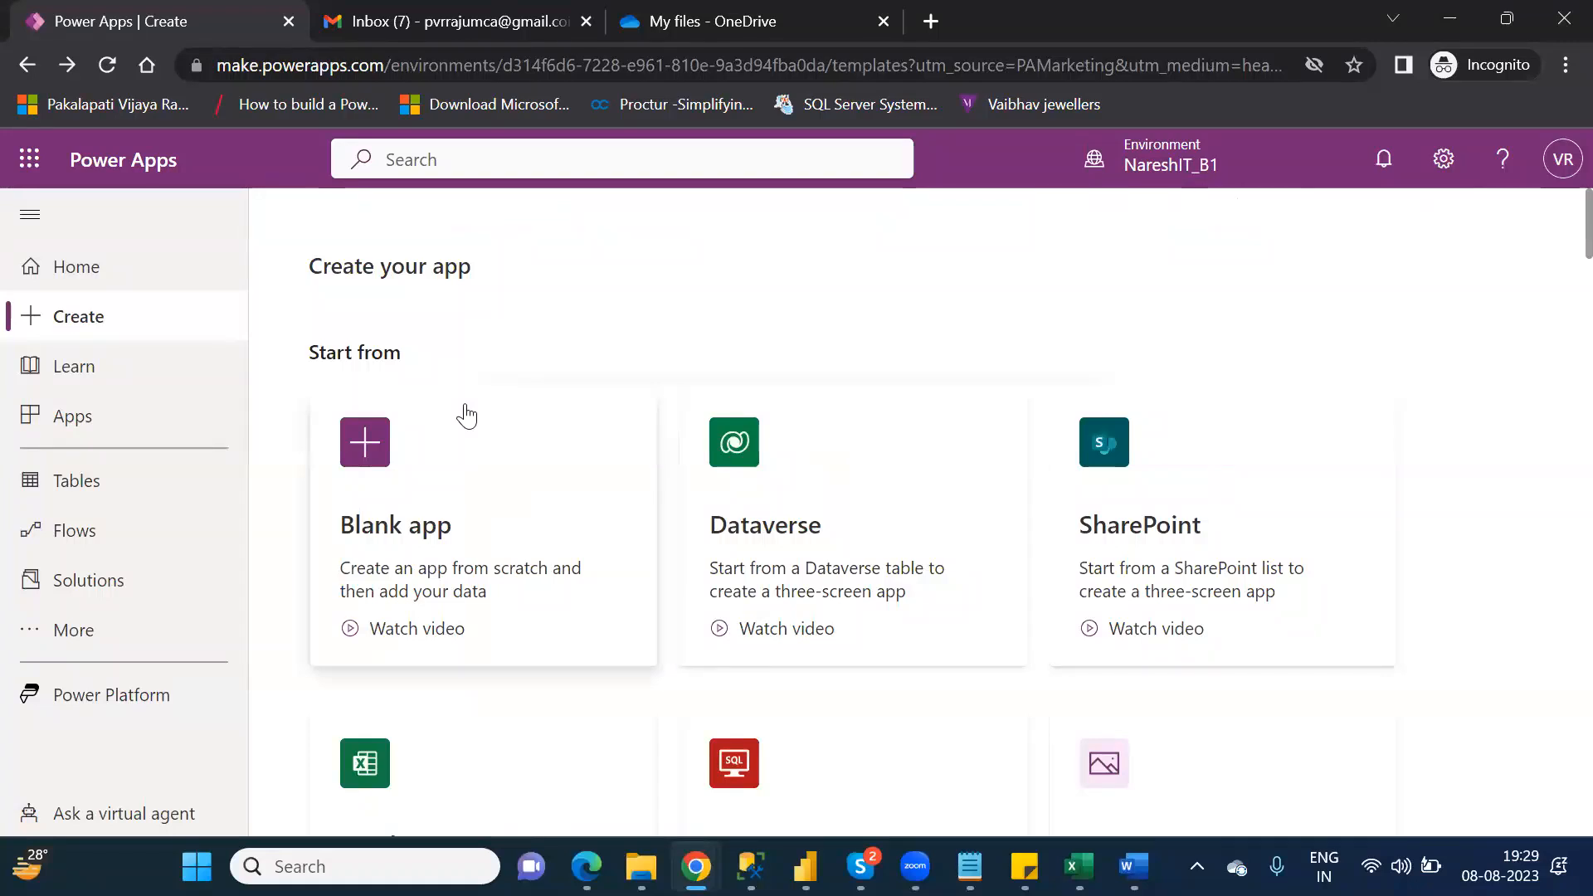
pyautogui.click(128, 431)
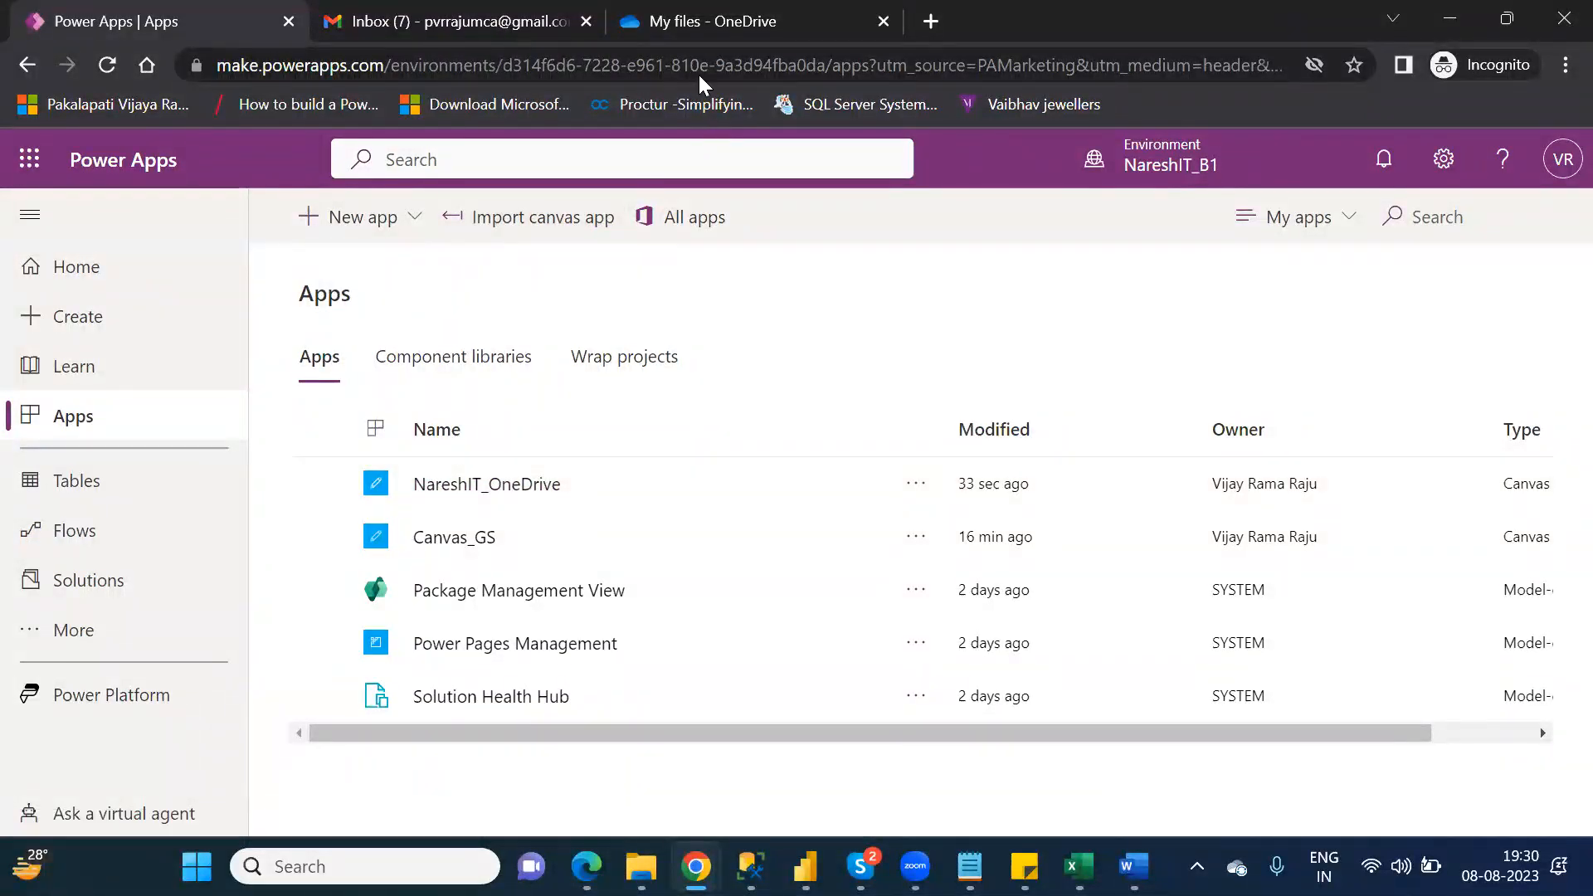
# Step: Switch to OneDrive and upload the Country Wise Sales (1) workbook from the Downloads folder to My files
pyautogui.click(692, 36)
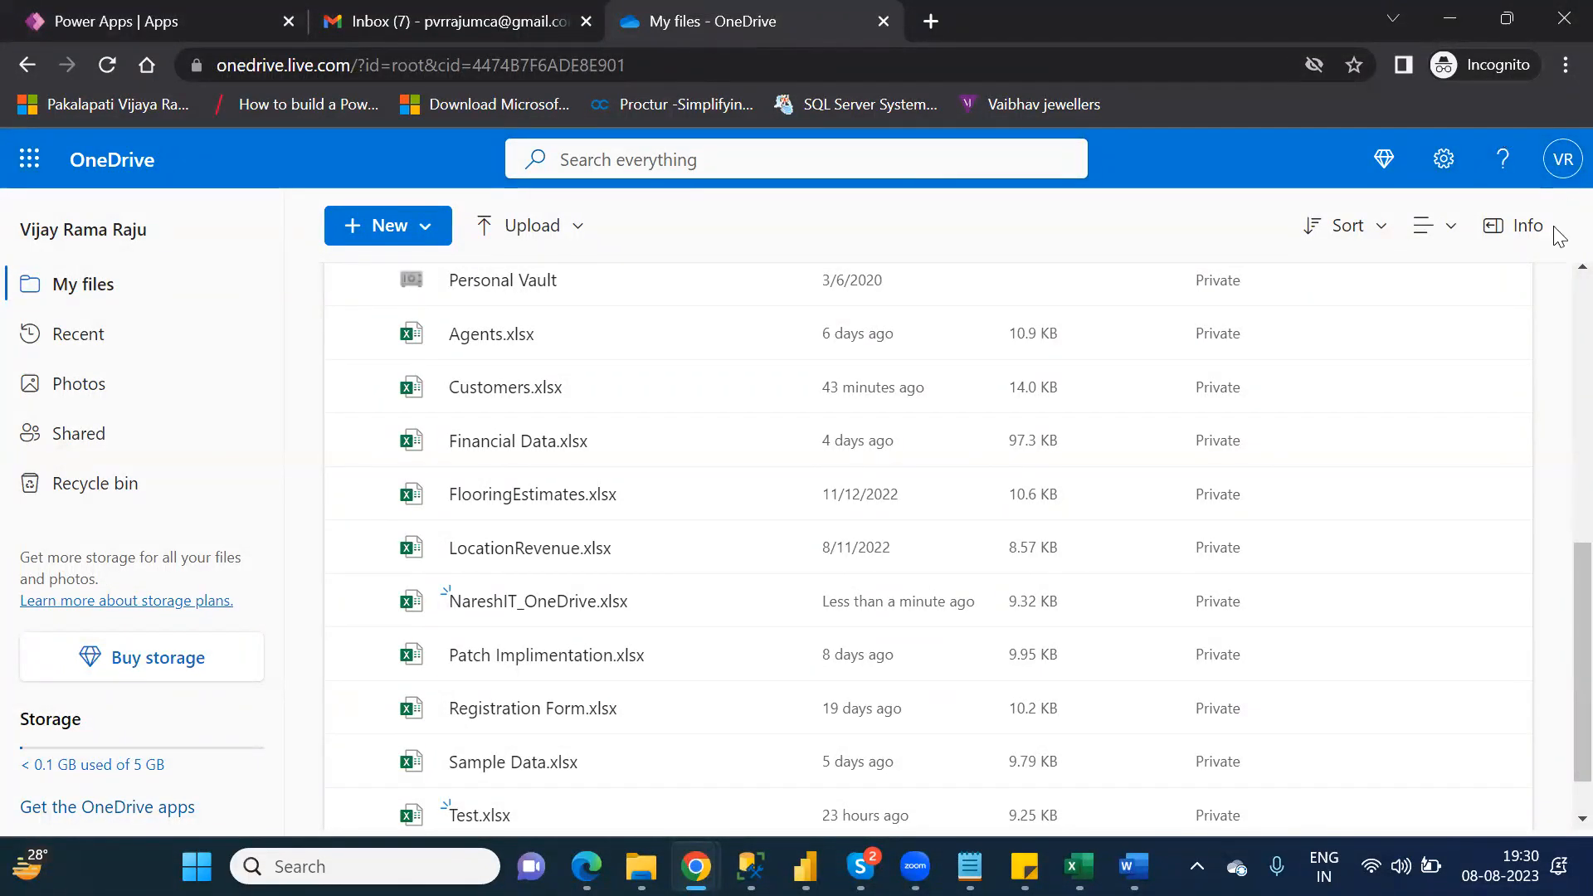
pyautogui.scroll(5, 1558, 322)
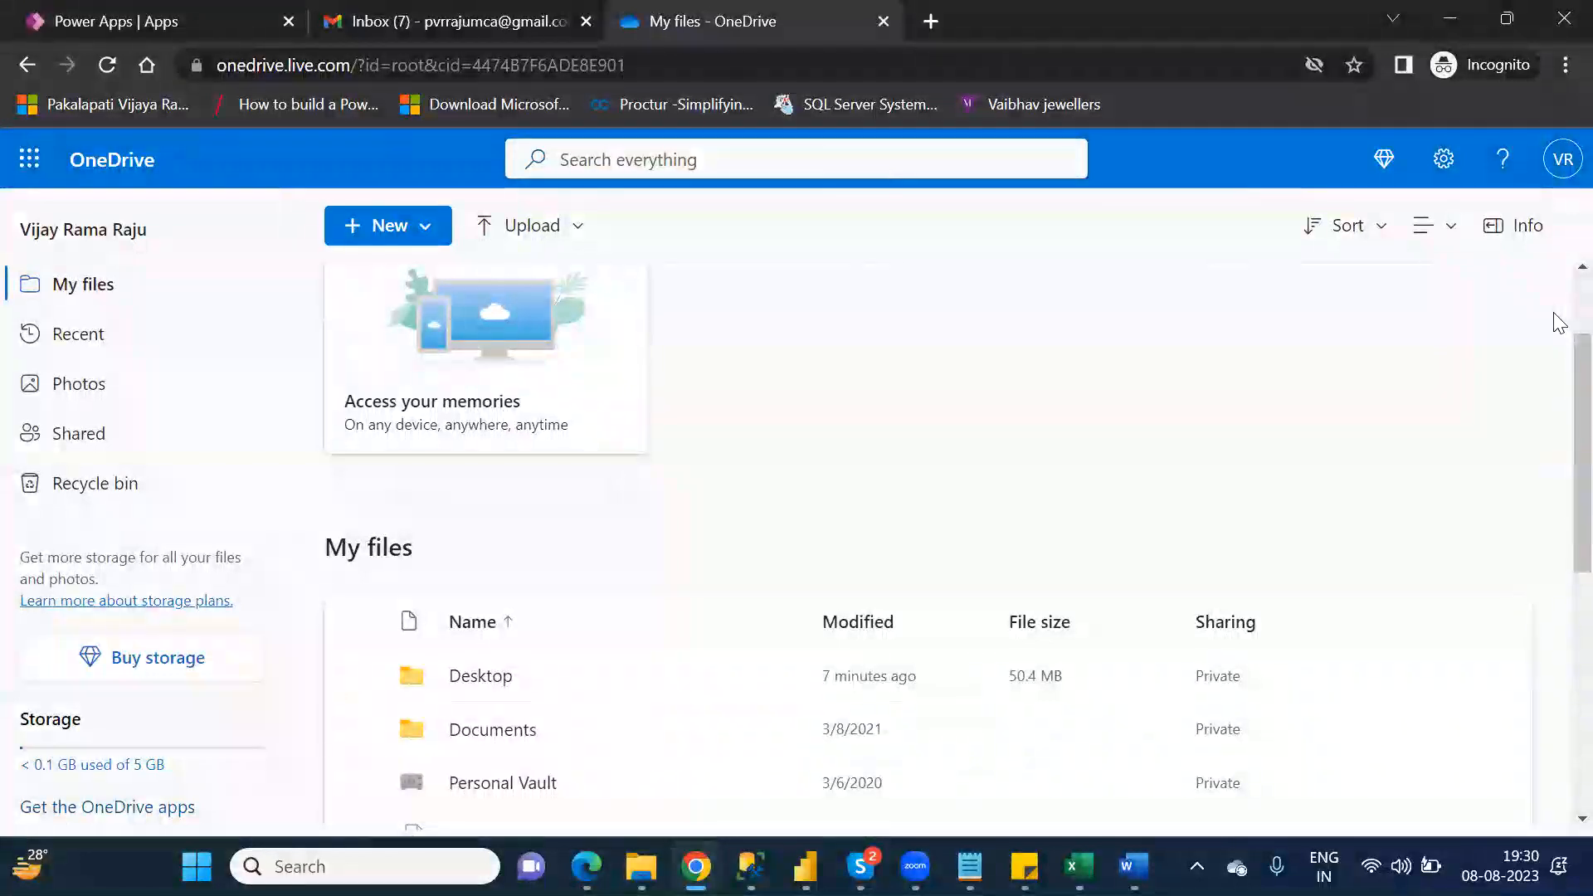
pyautogui.scroll(2, 1560, 311)
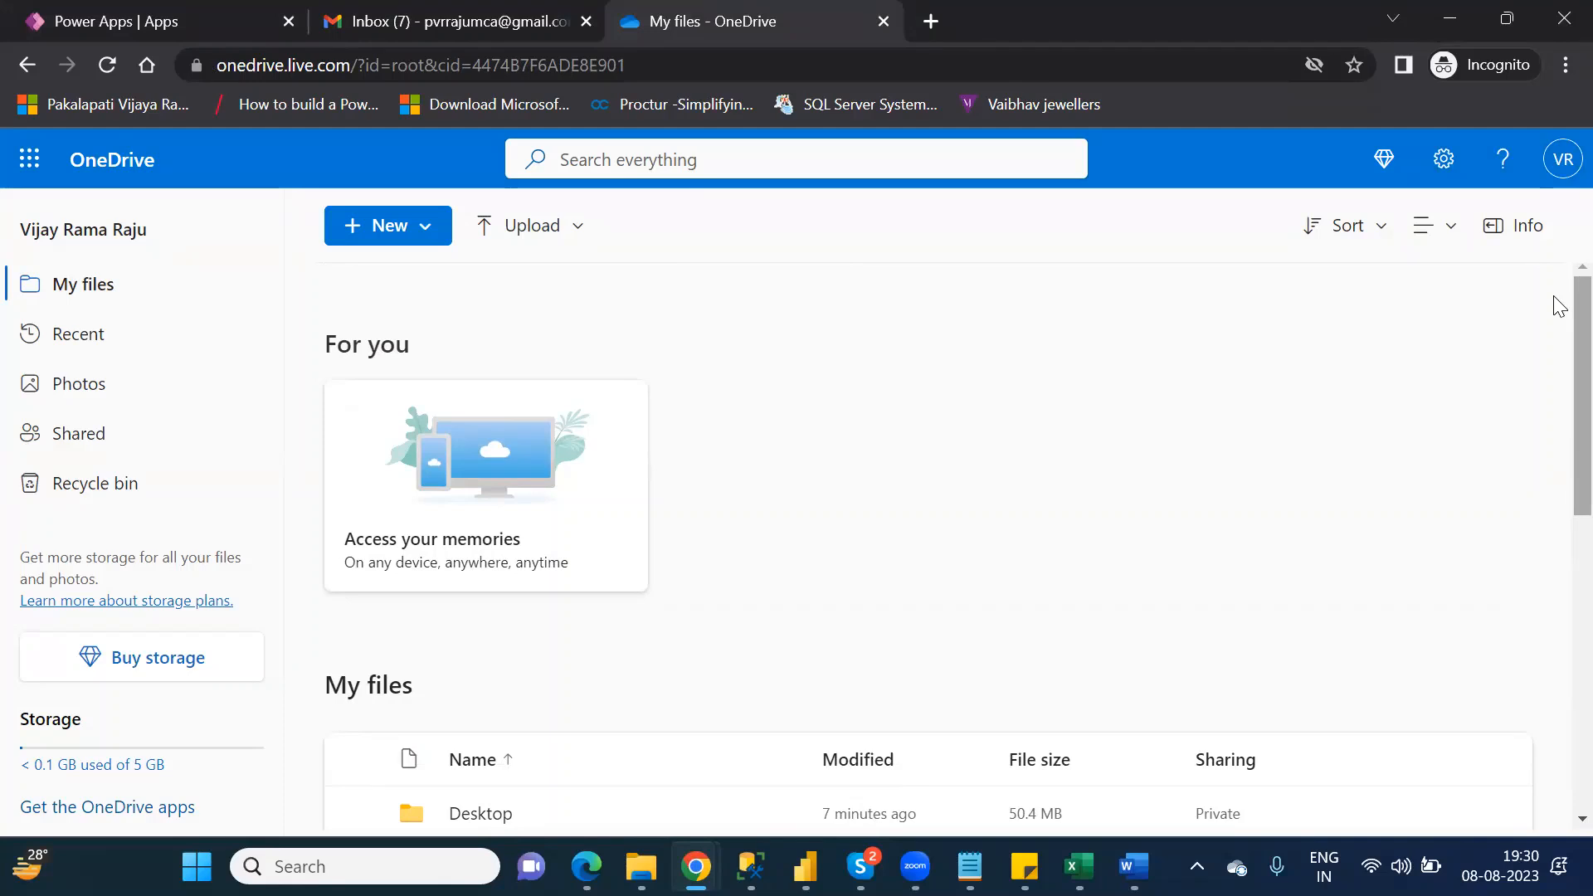
pyautogui.click(546, 233)
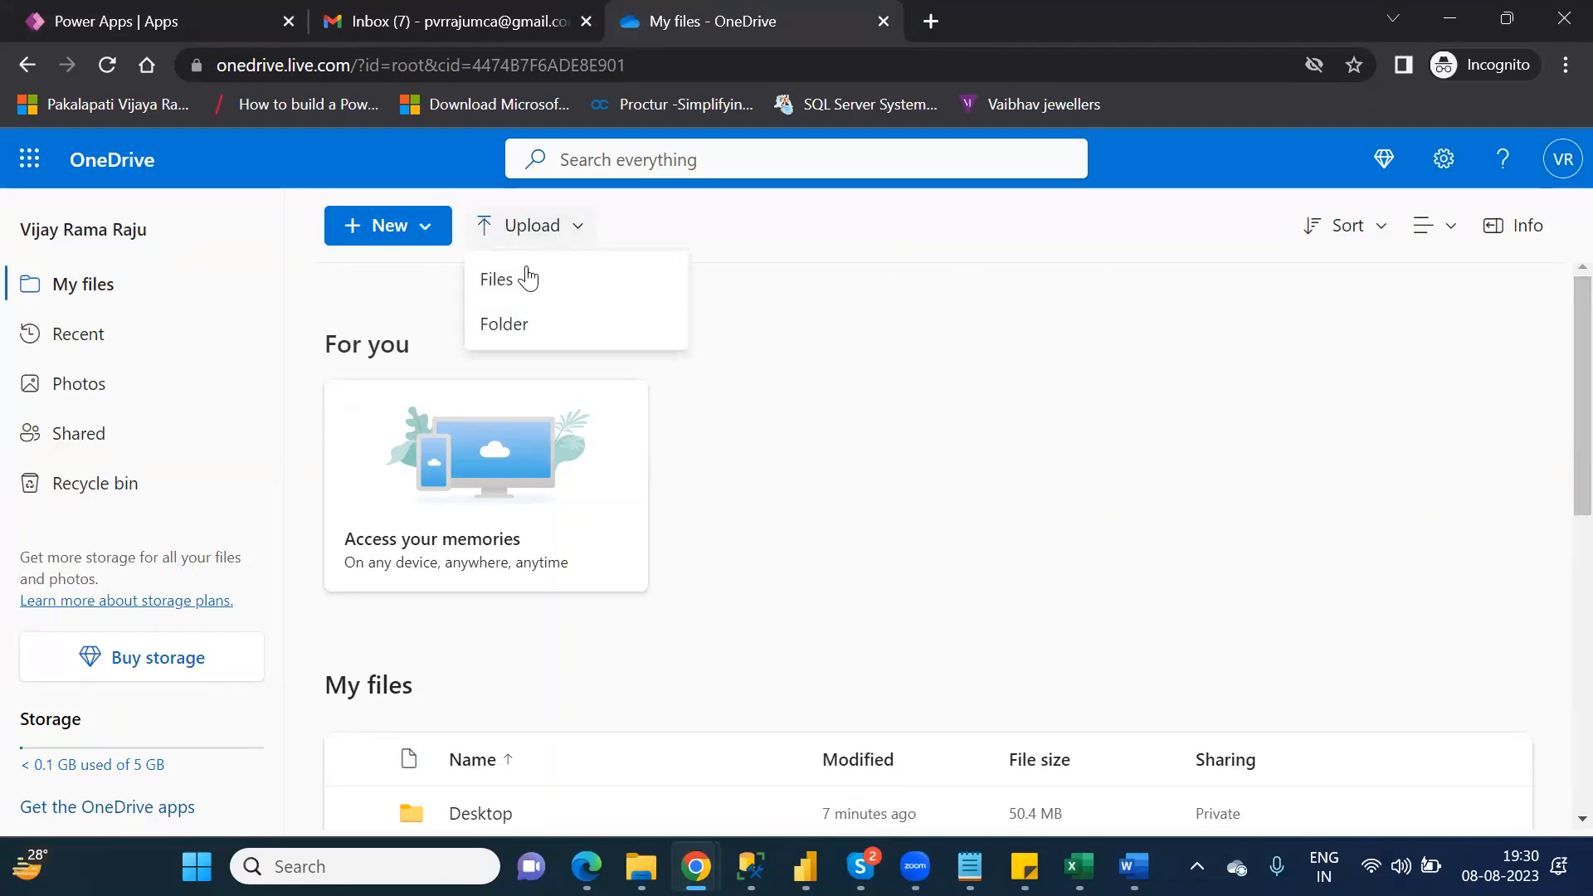
pyautogui.click(527, 284)
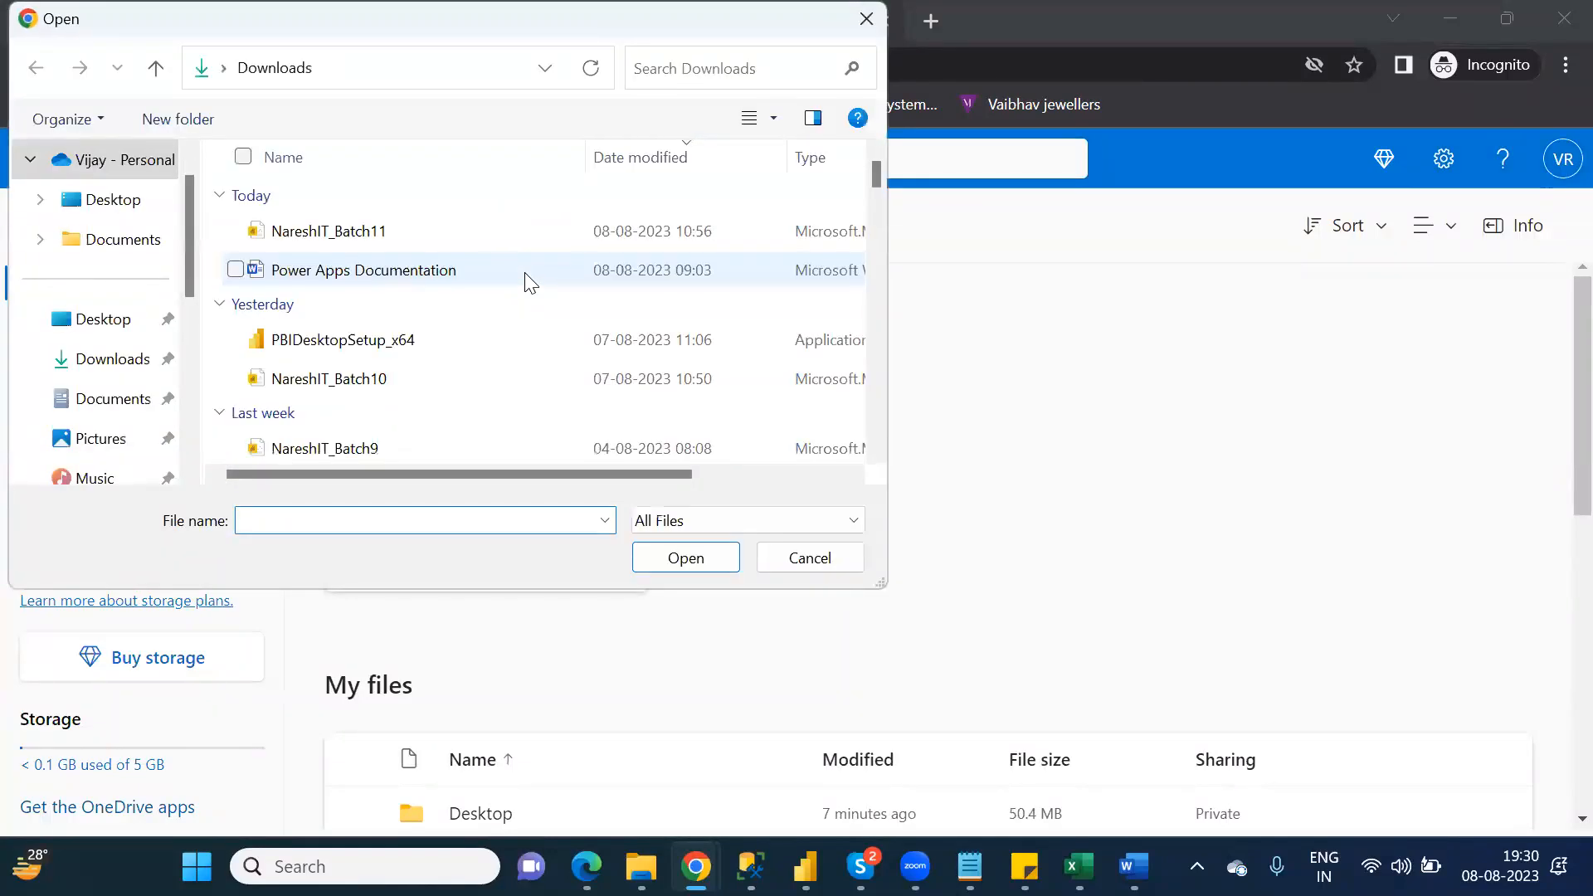
pyautogui.click(141, 373)
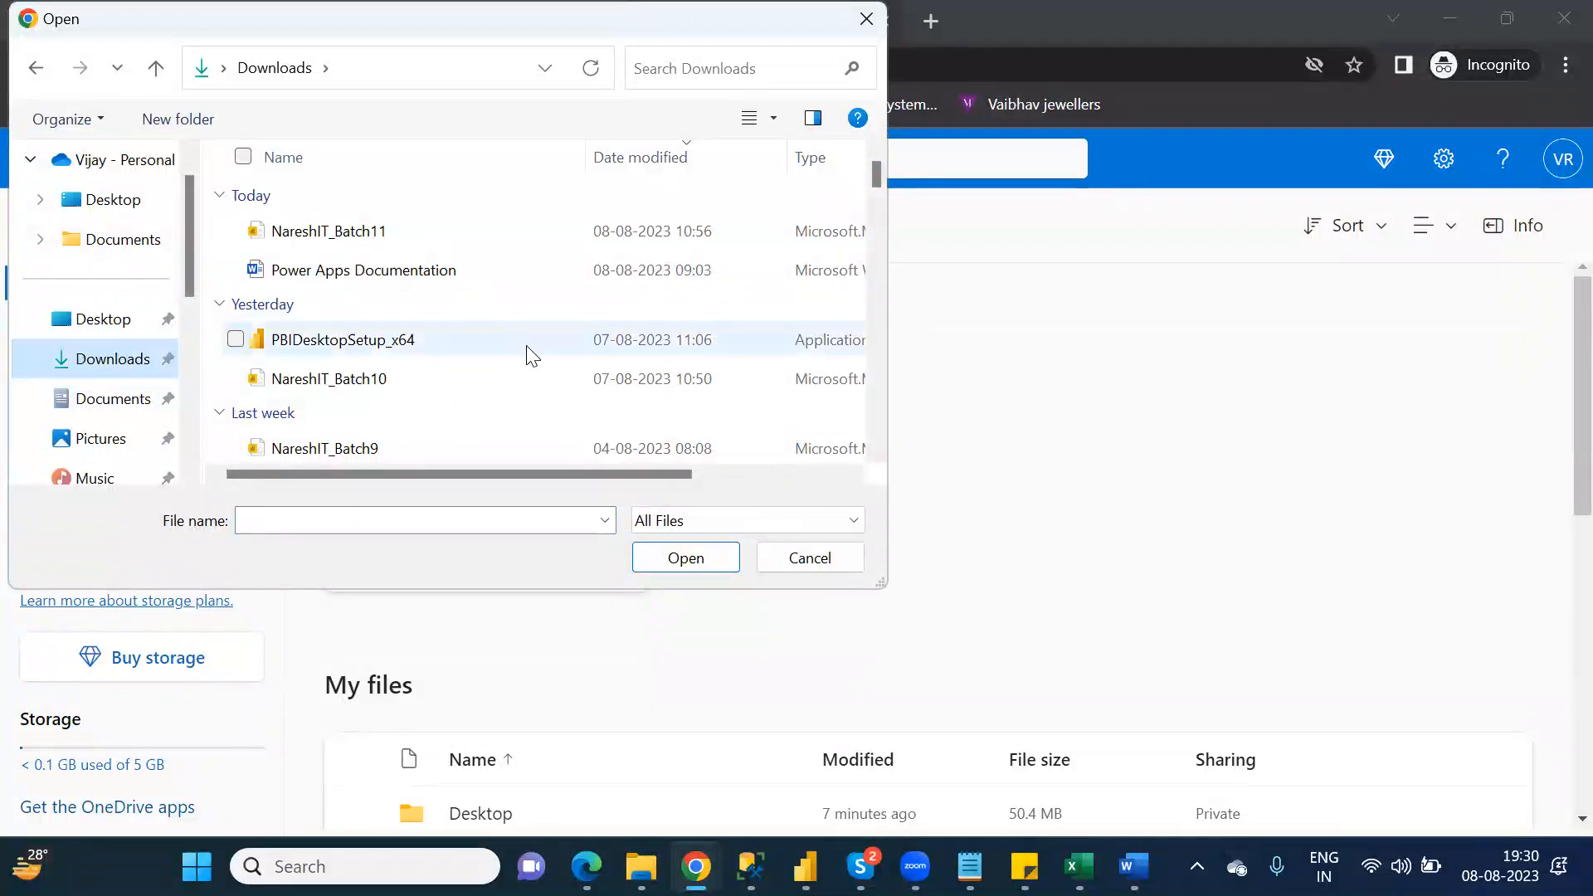
pyautogui.moveTo(874, 181); pyautogui.dragTo(907, 355)
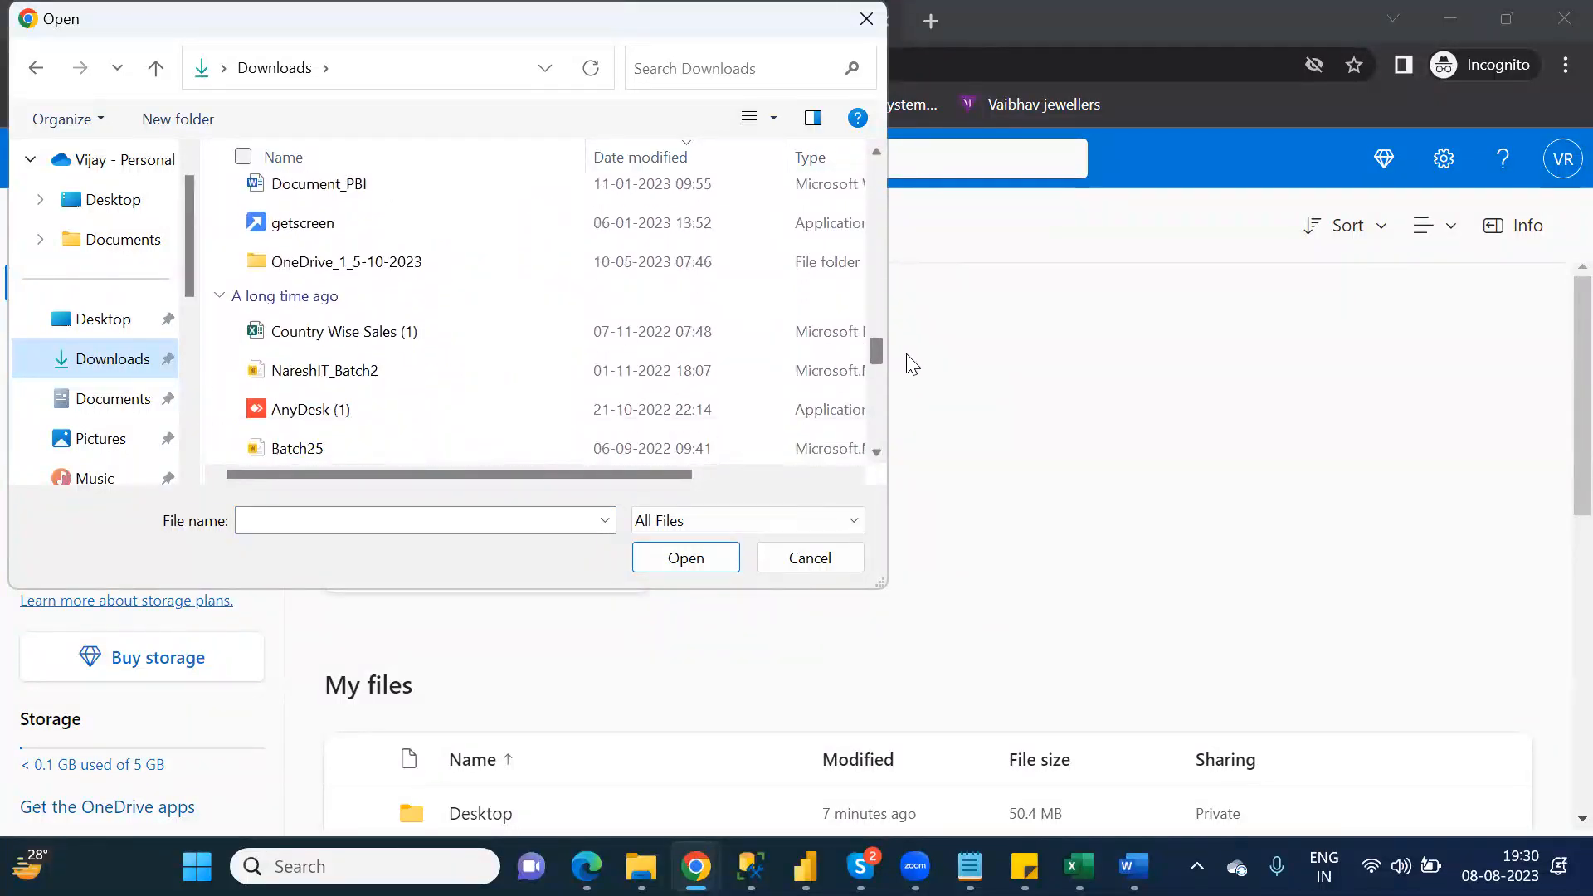
pyautogui.click(334, 331)
pyautogui.doubleClick(336, 332)
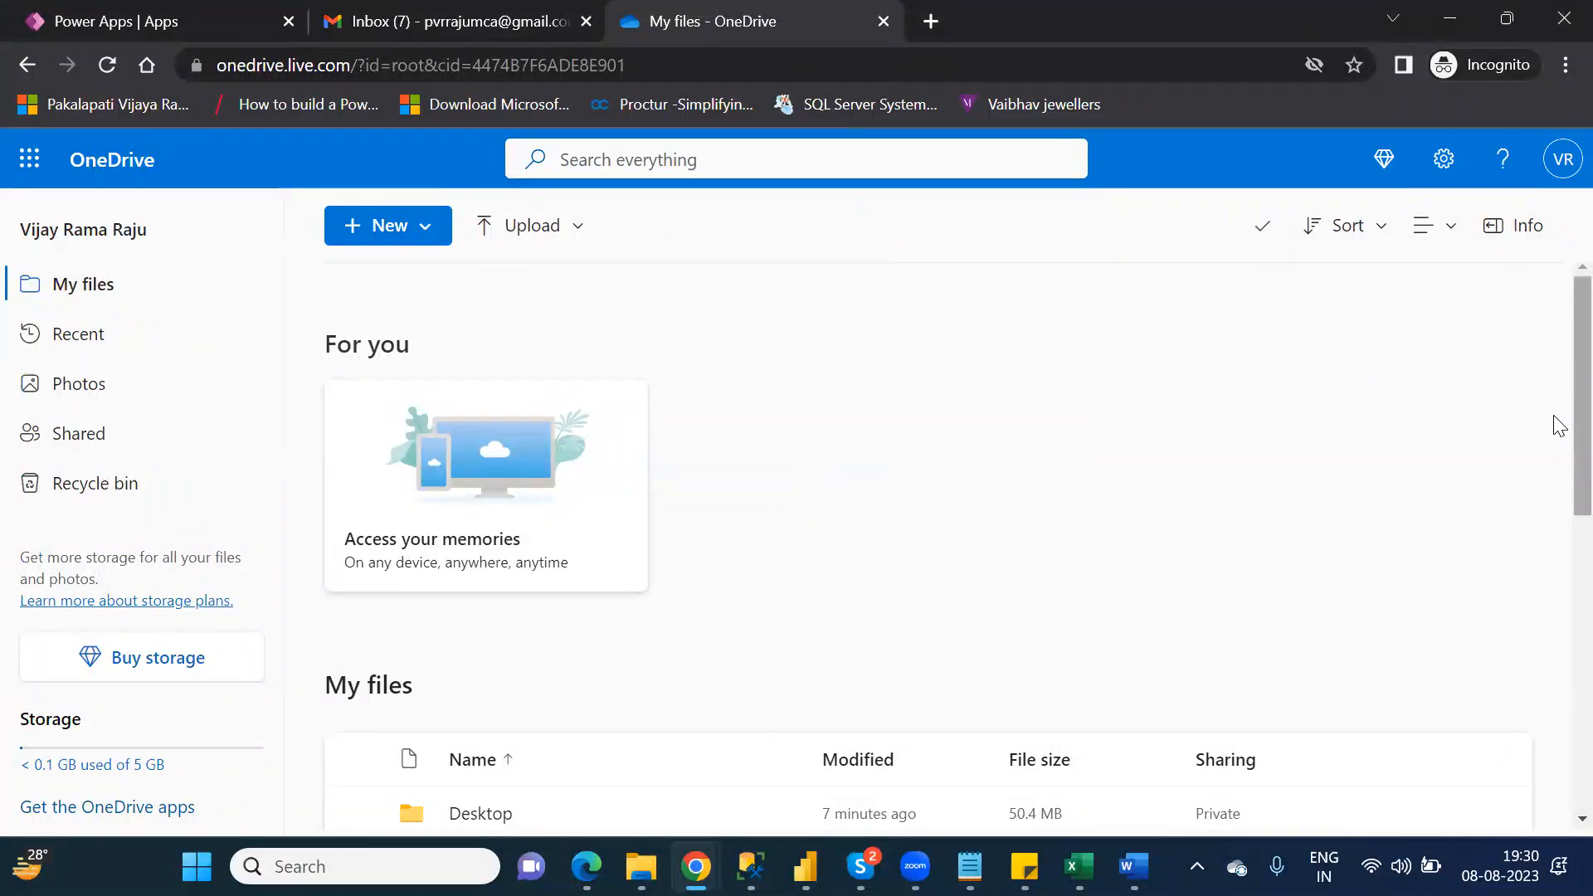
# Step: Find Country Wise Sales (1).xlsx in My files and open it in Excel for the web
pyautogui.scroll(-3, 1556, 440)
pyautogui.scroll(-3, 1556, 581)
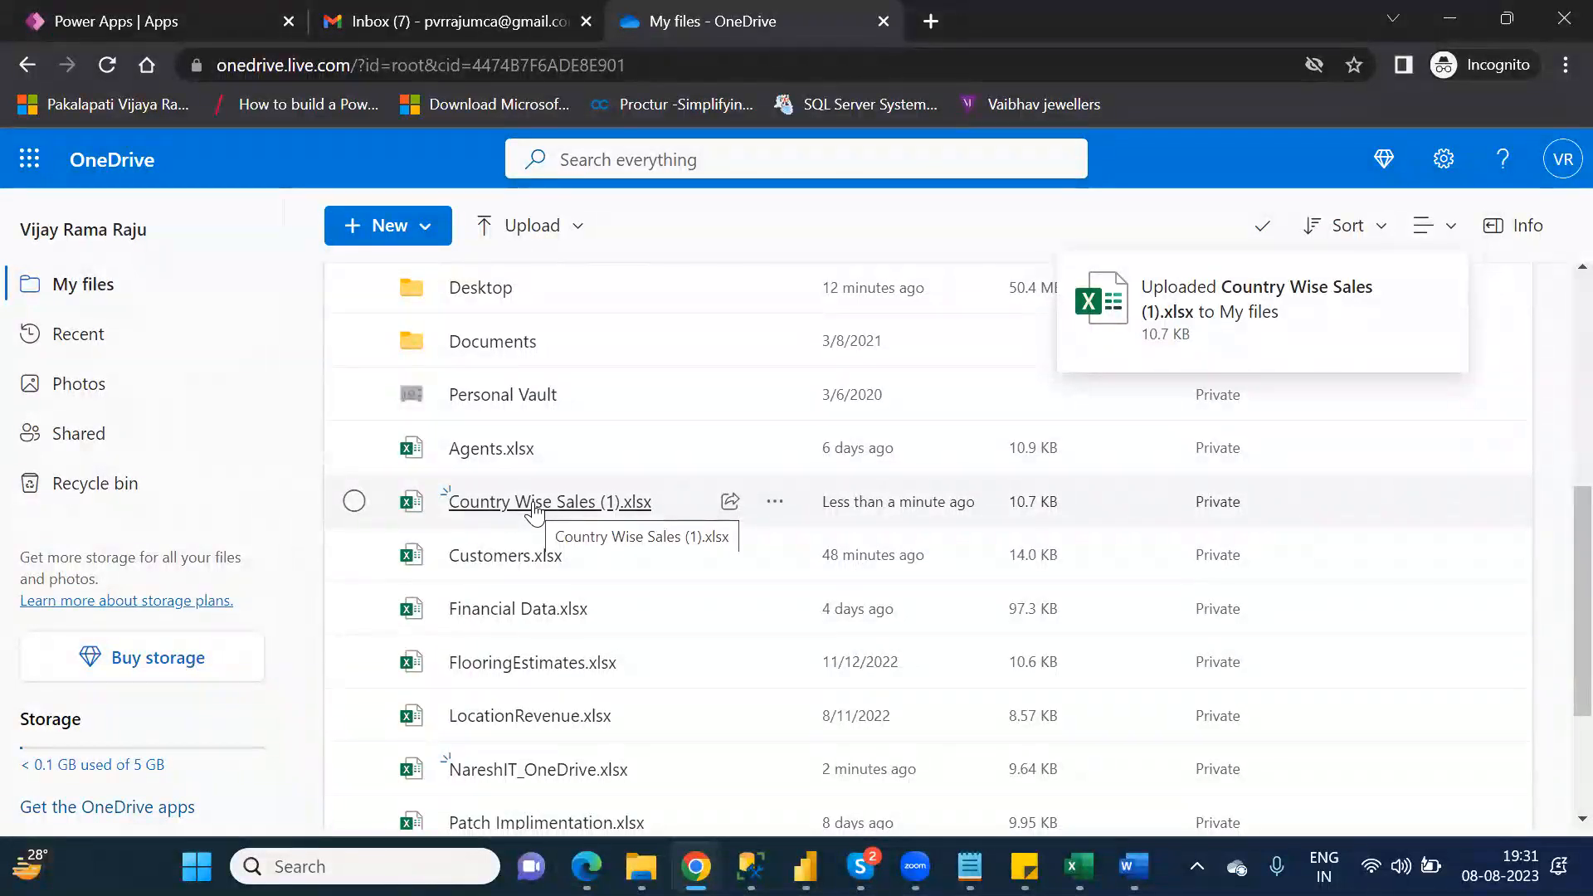
pyautogui.click(533, 503)
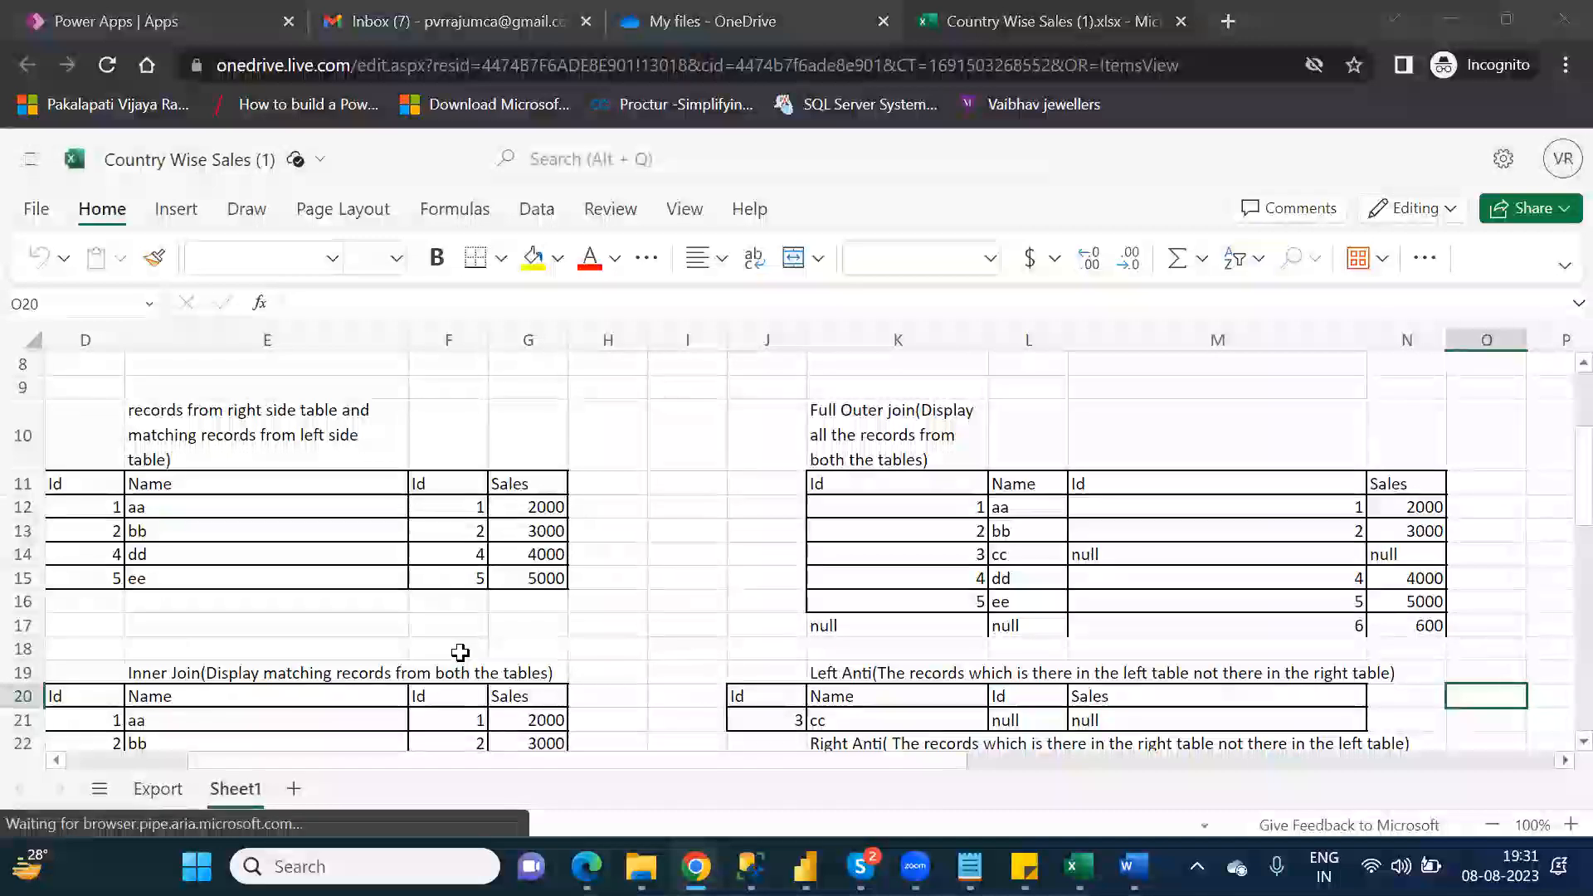
# Step: Delete Sheet1 from the workbook and clear the "No filters applied" note in cell A9 of the Export sheet
pyautogui.rightClick(239, 793)
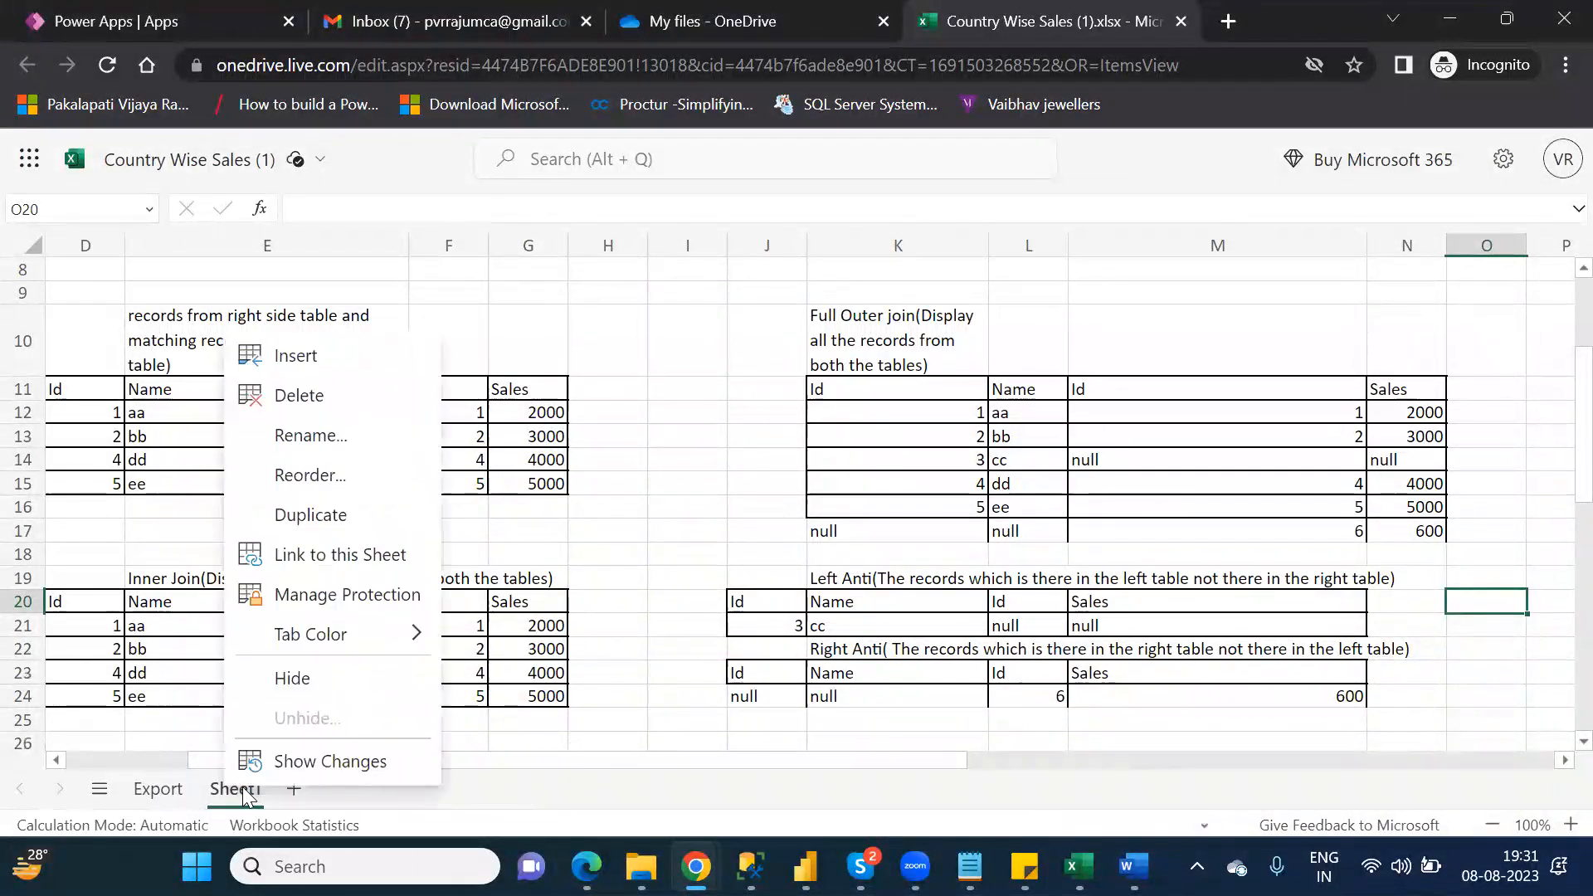
pyautogui.click(297, 397)
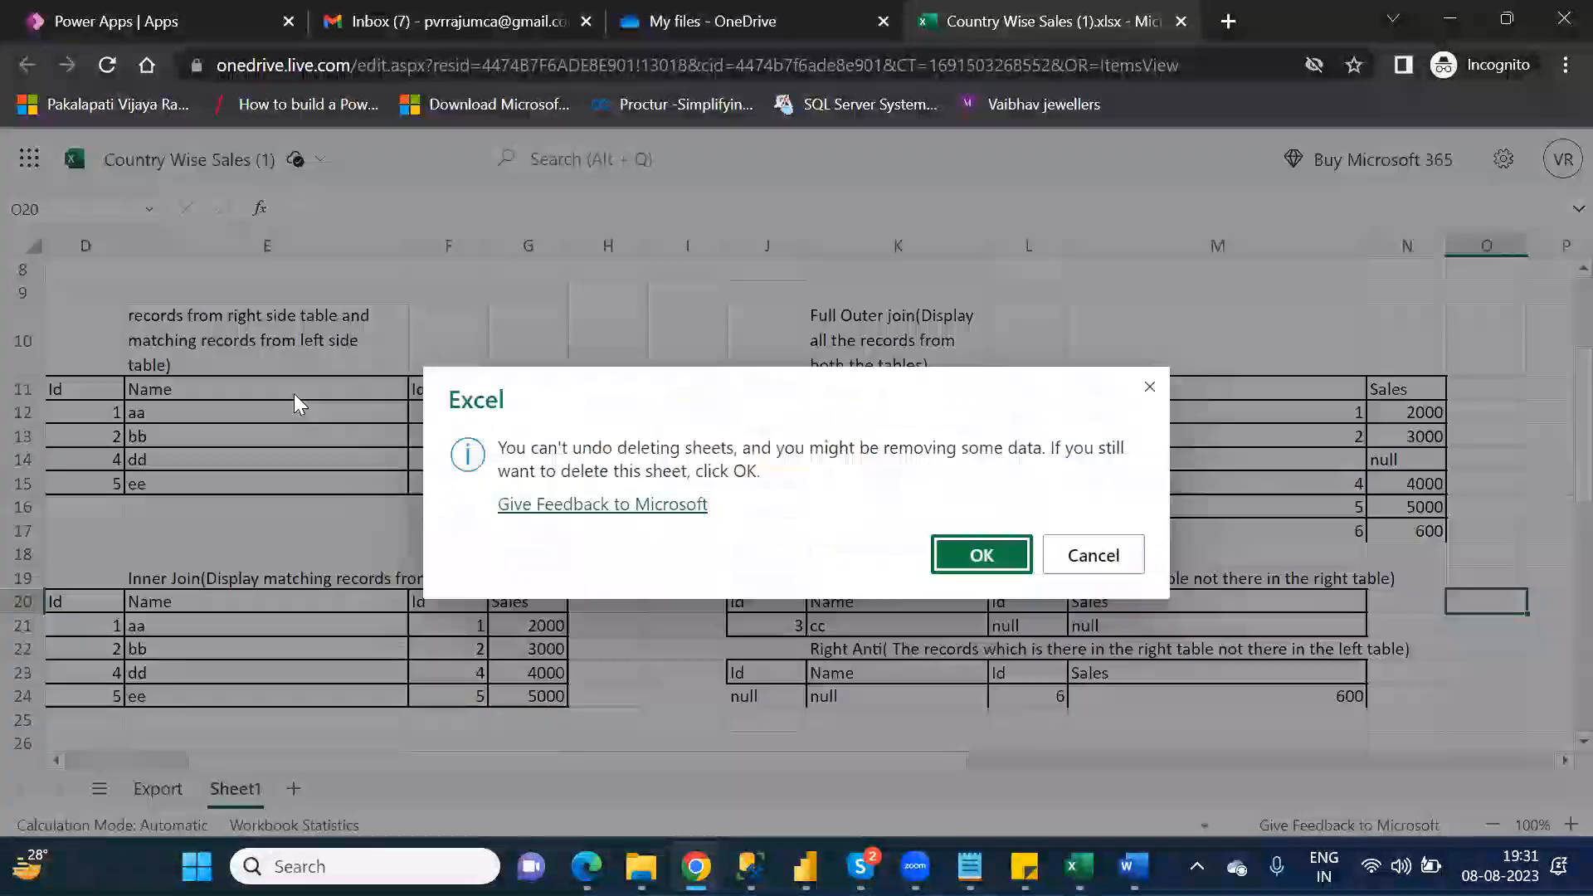
pyautogui.click(979, 551)
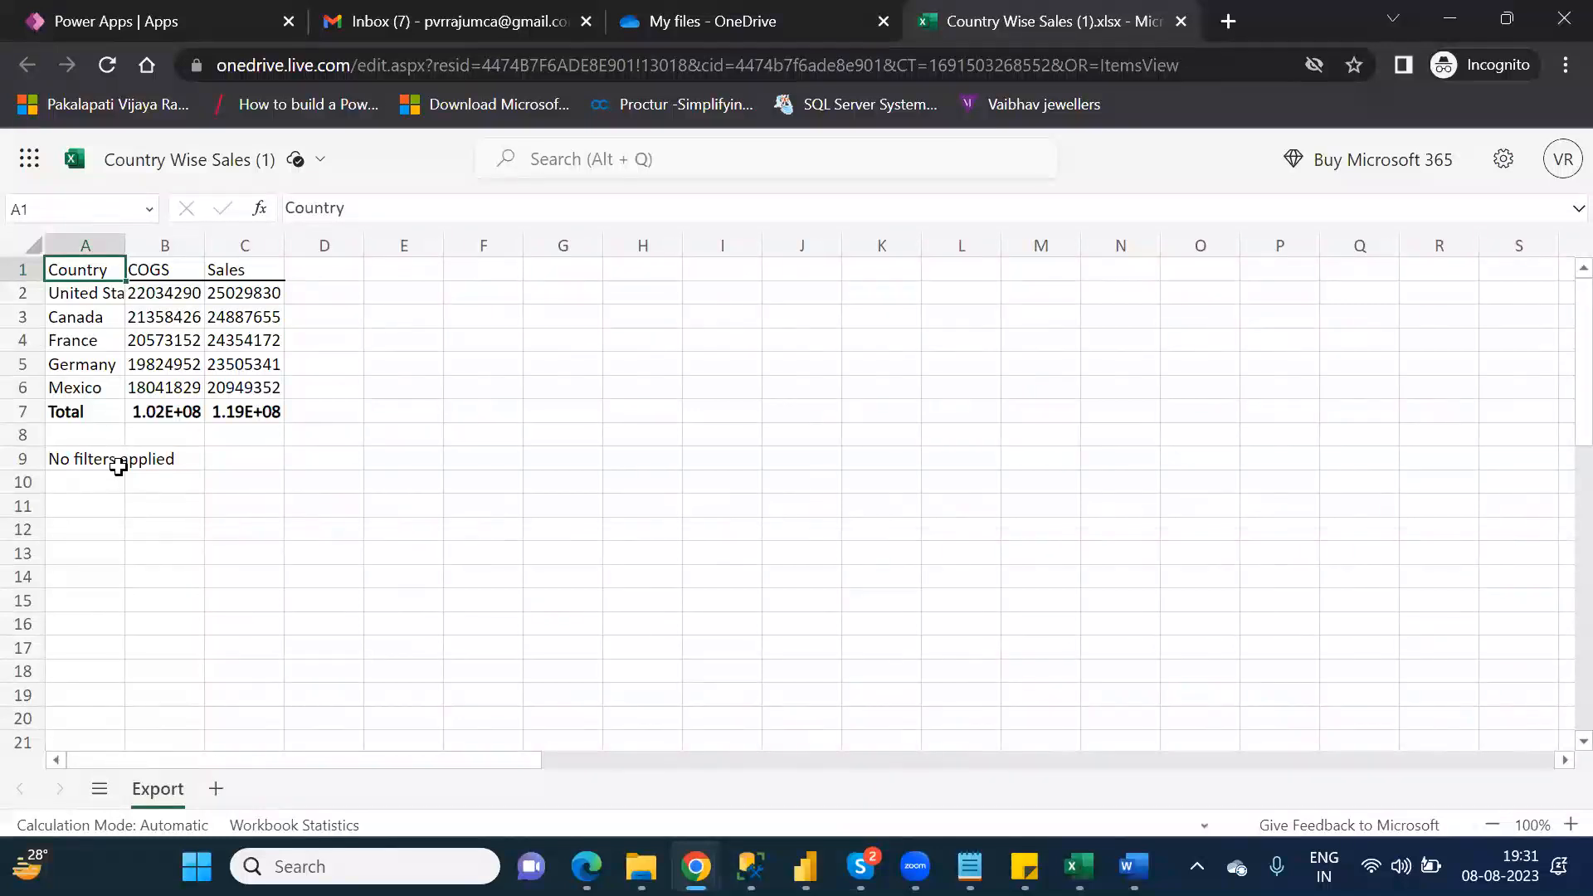
pyautogui.click(89, 460)
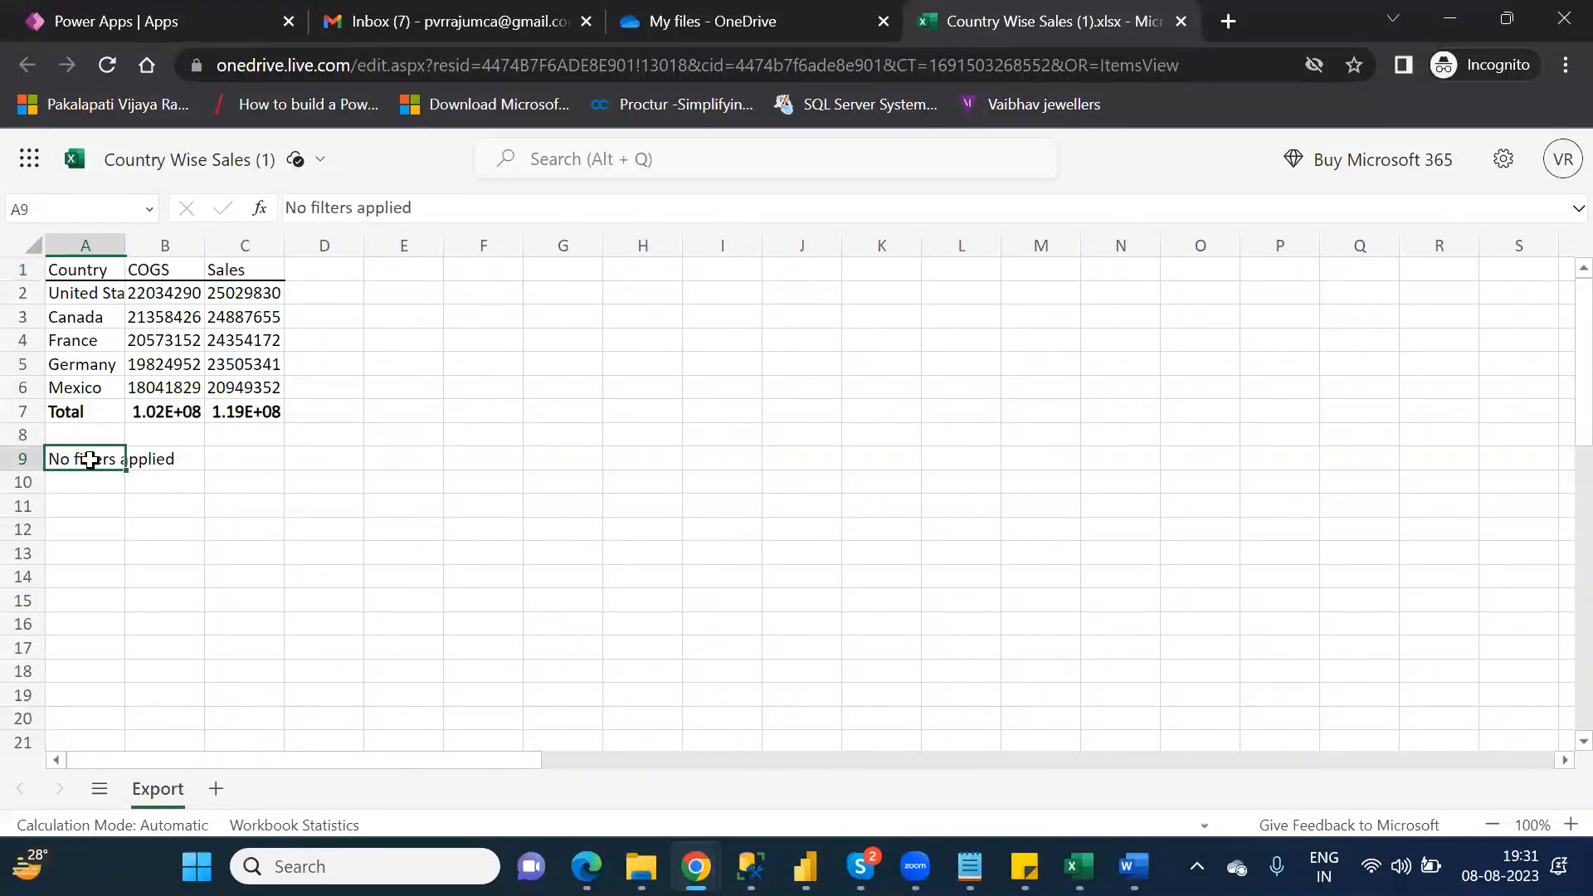
pyautogui.press('Delete')
pyautogui.click(254, 461)
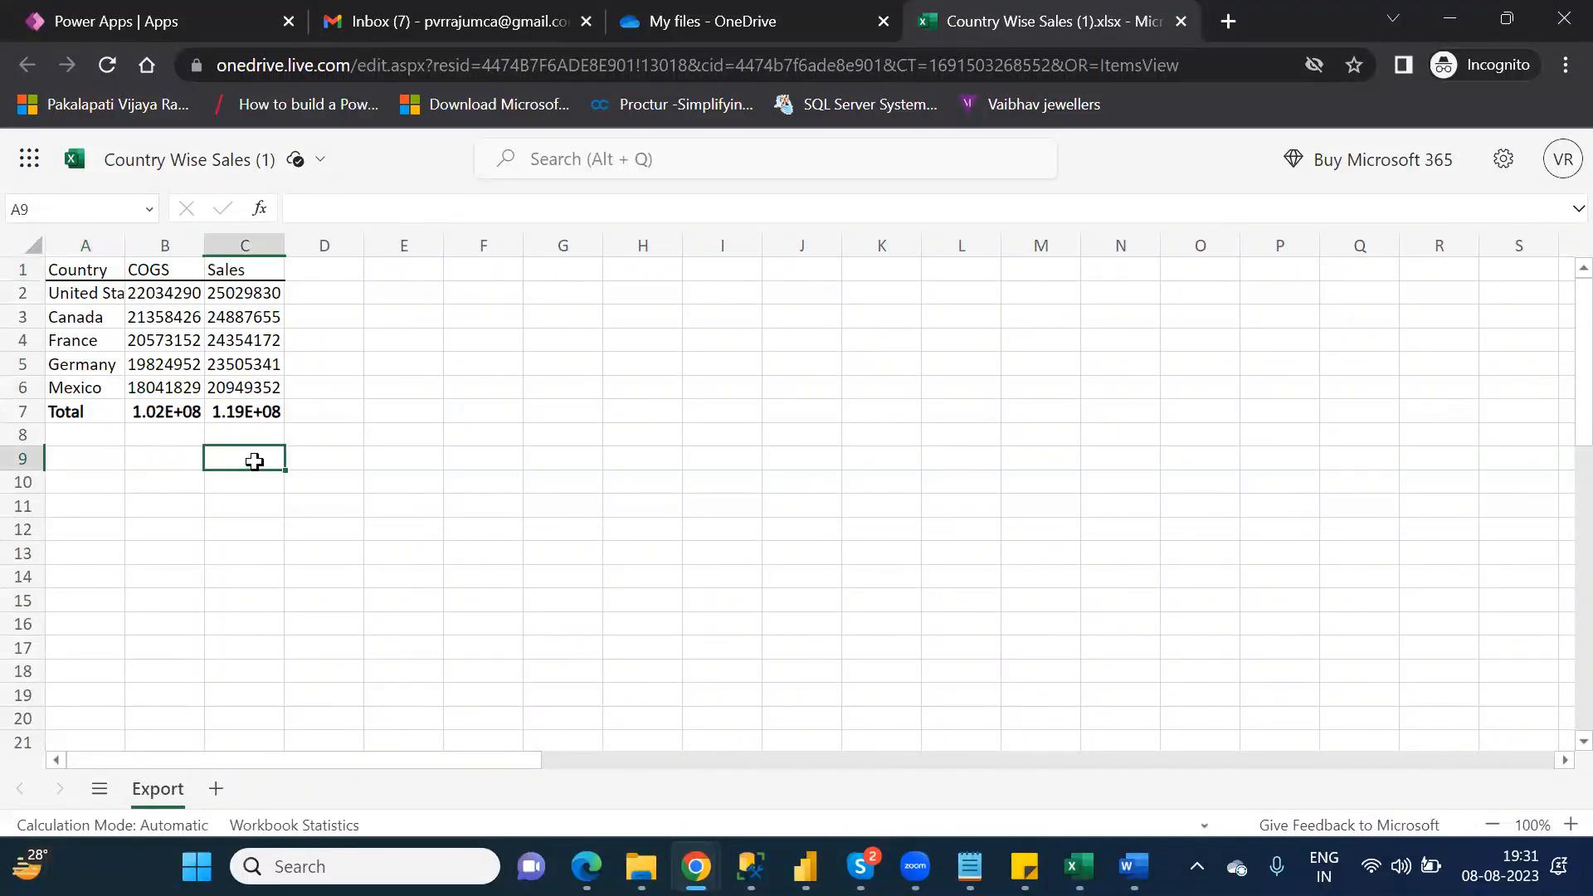
# Step: Format the range A1:C7 on the Export sheet as a table with headers in a light orange style, and close the workbook
pyautogui.click(73, 267)
pyautogui.moveTo(116, 296); pyautogui.dragTo(260, 399)
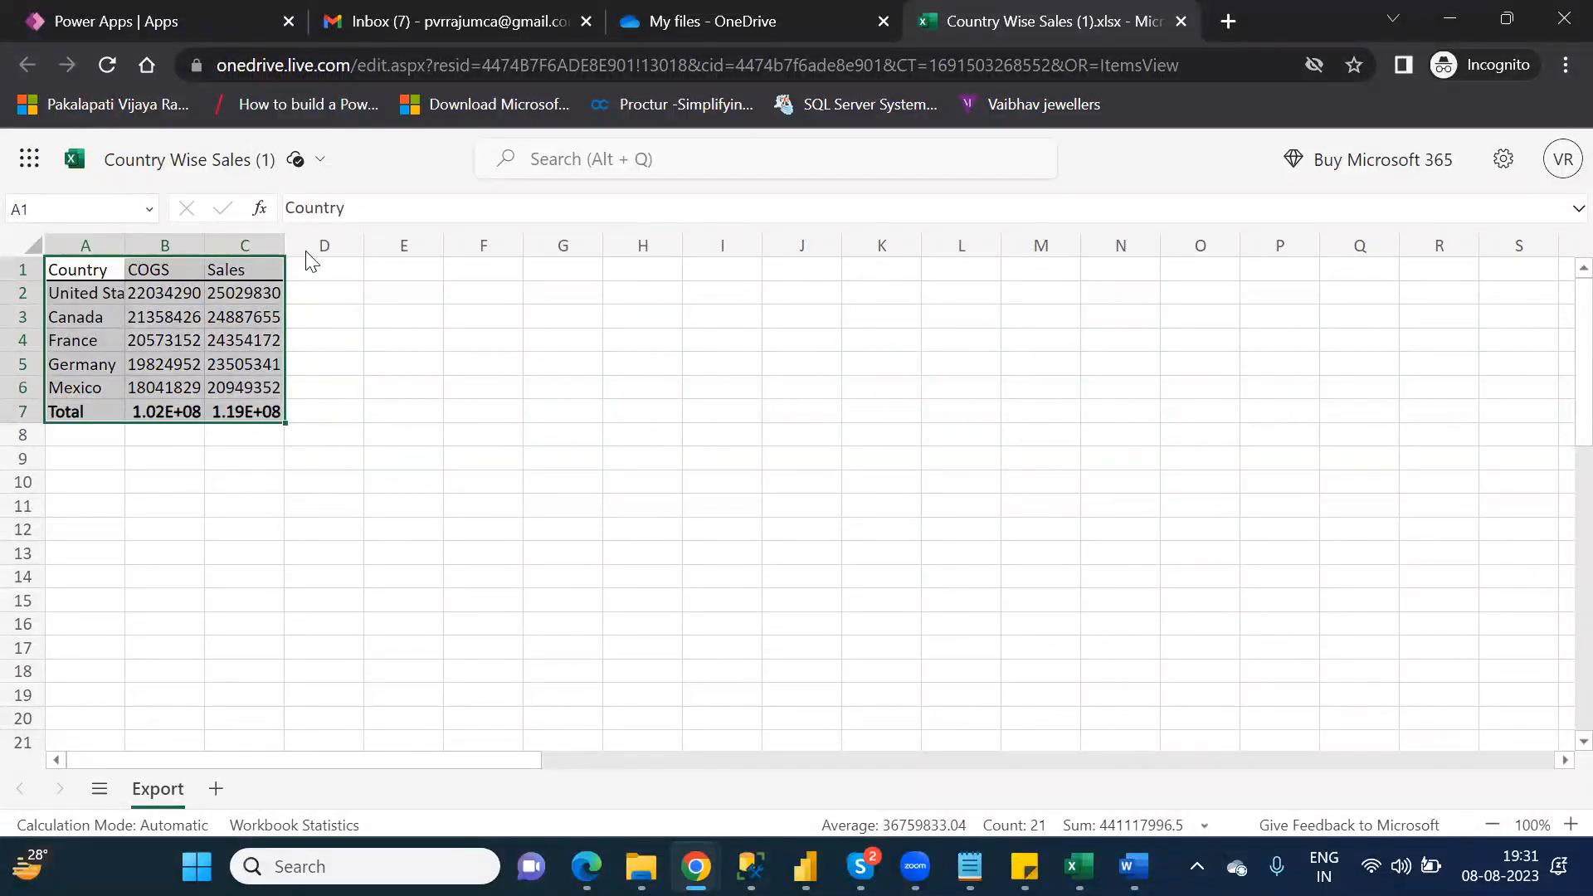
pyautogui.click(357, 166)
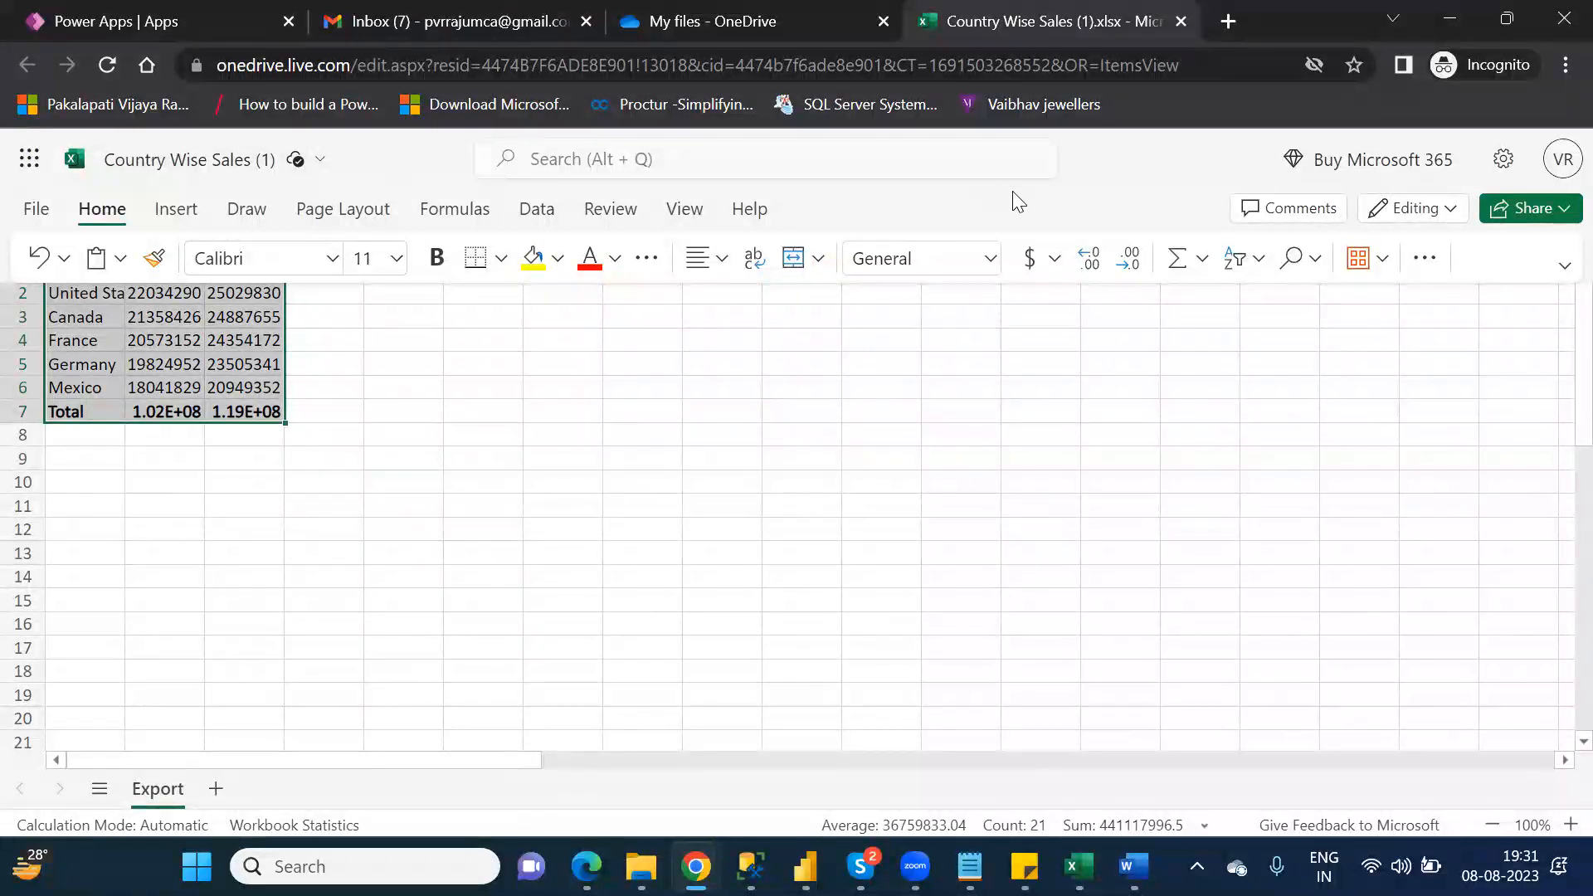
pyautogui.click(1424, 260)
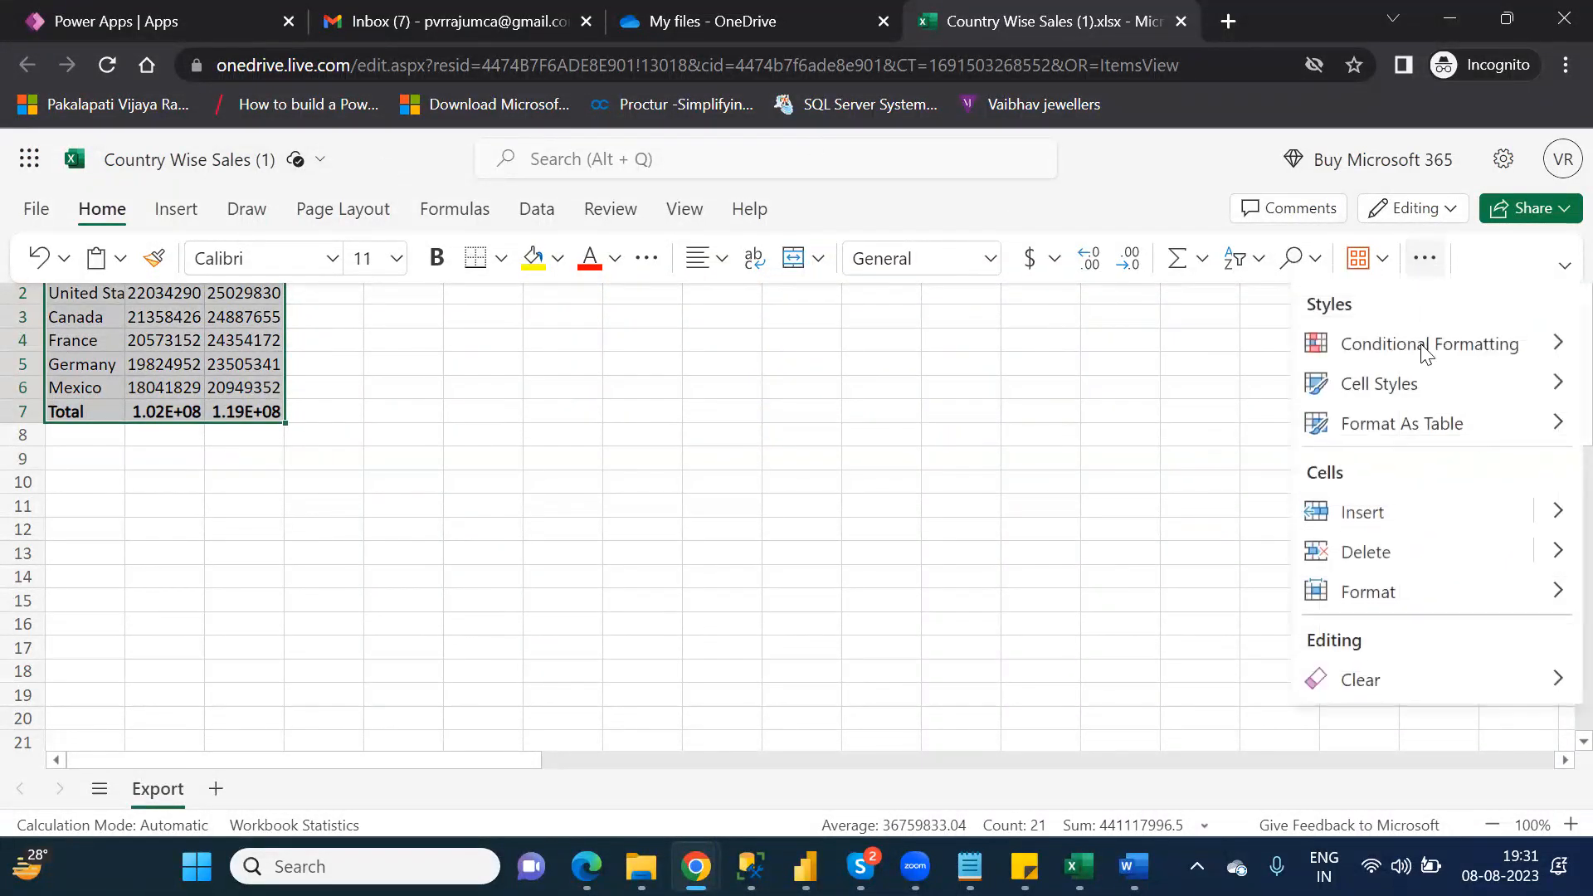
pyautogui.click(1419, 425)
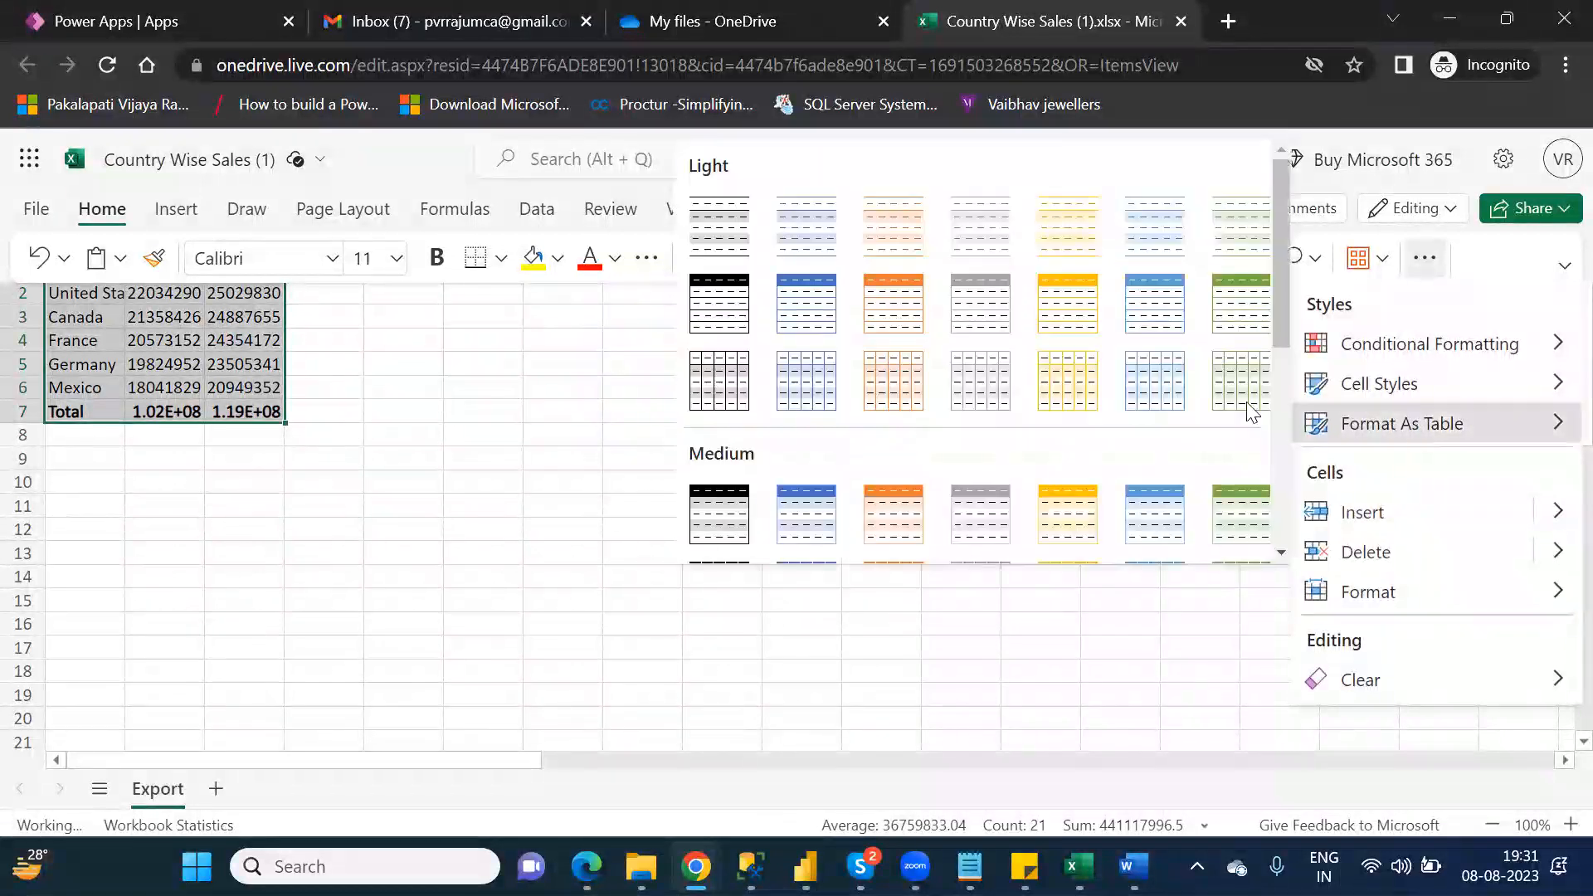
pyautogui.click(916, 289)
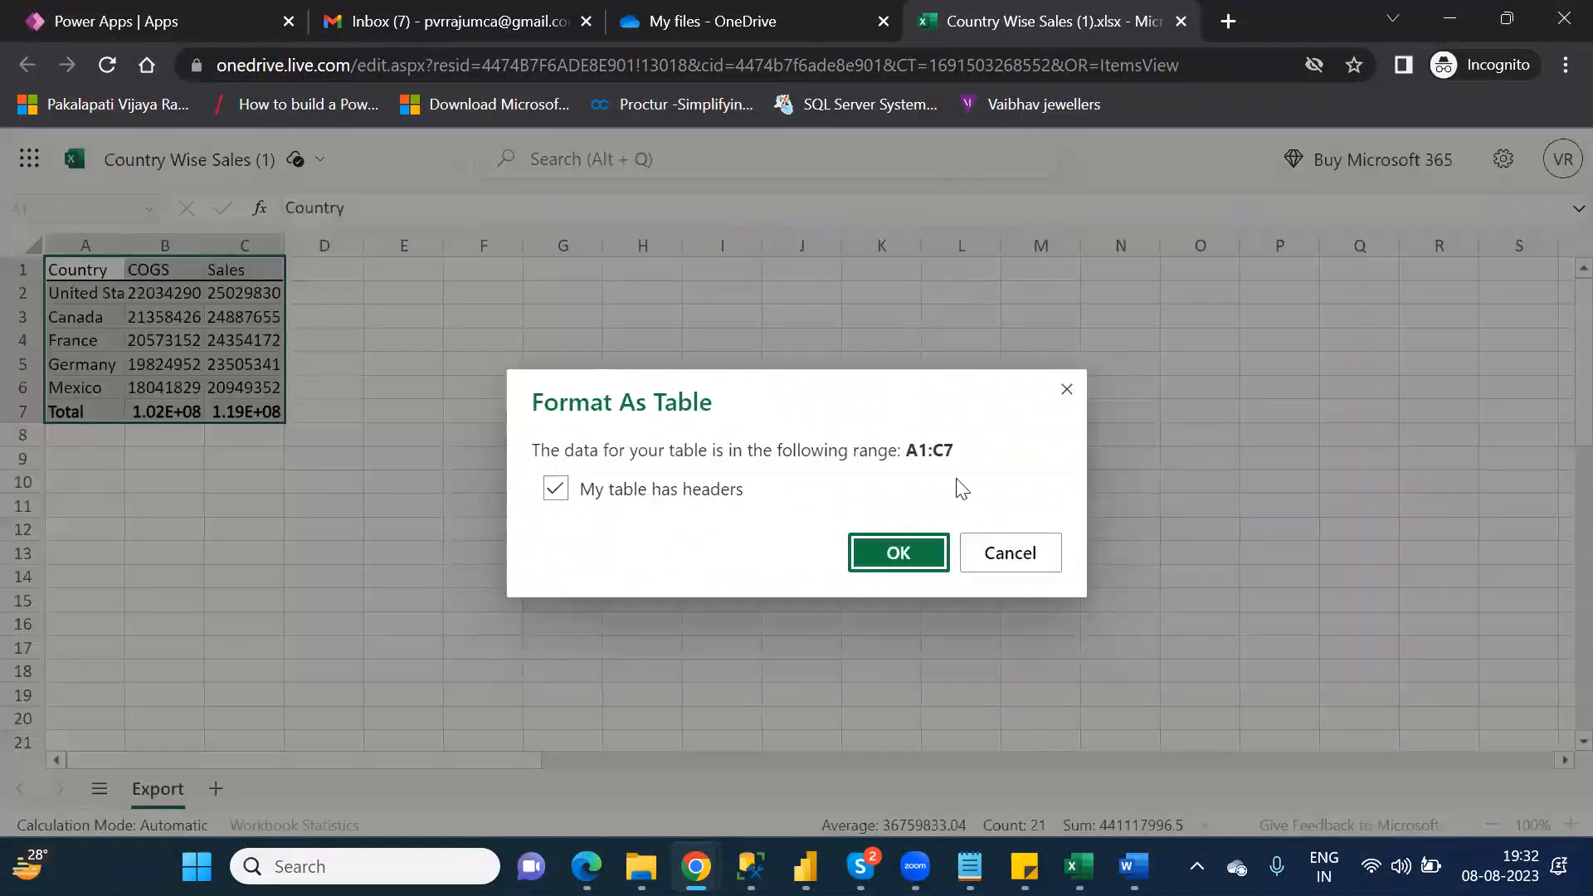
pyautogui.click(900, 553)
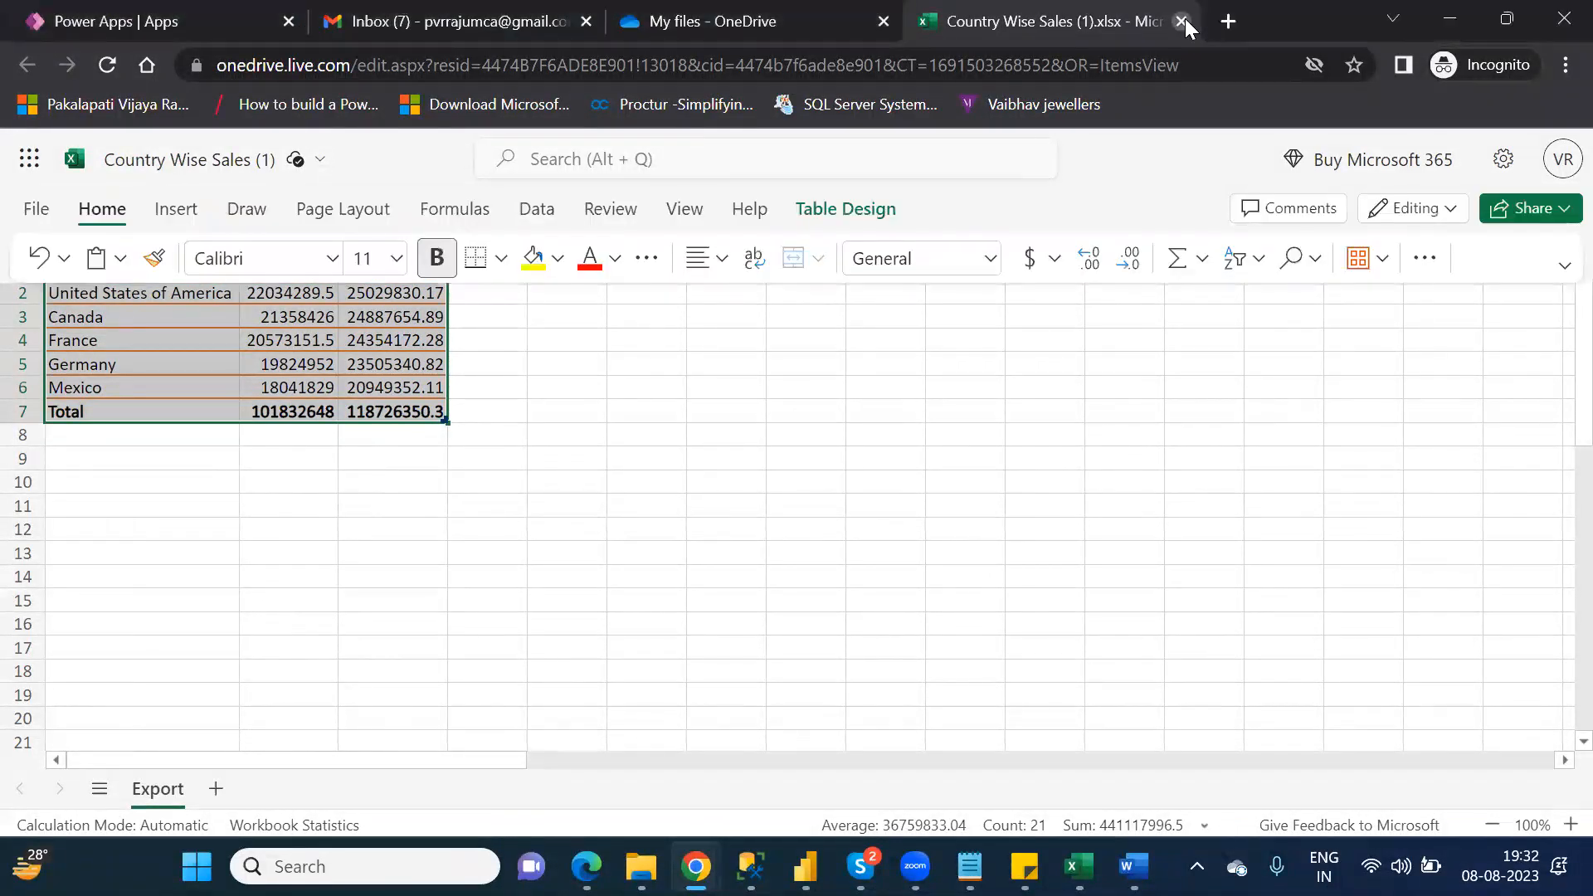
pyautogui.click(1183, 19)
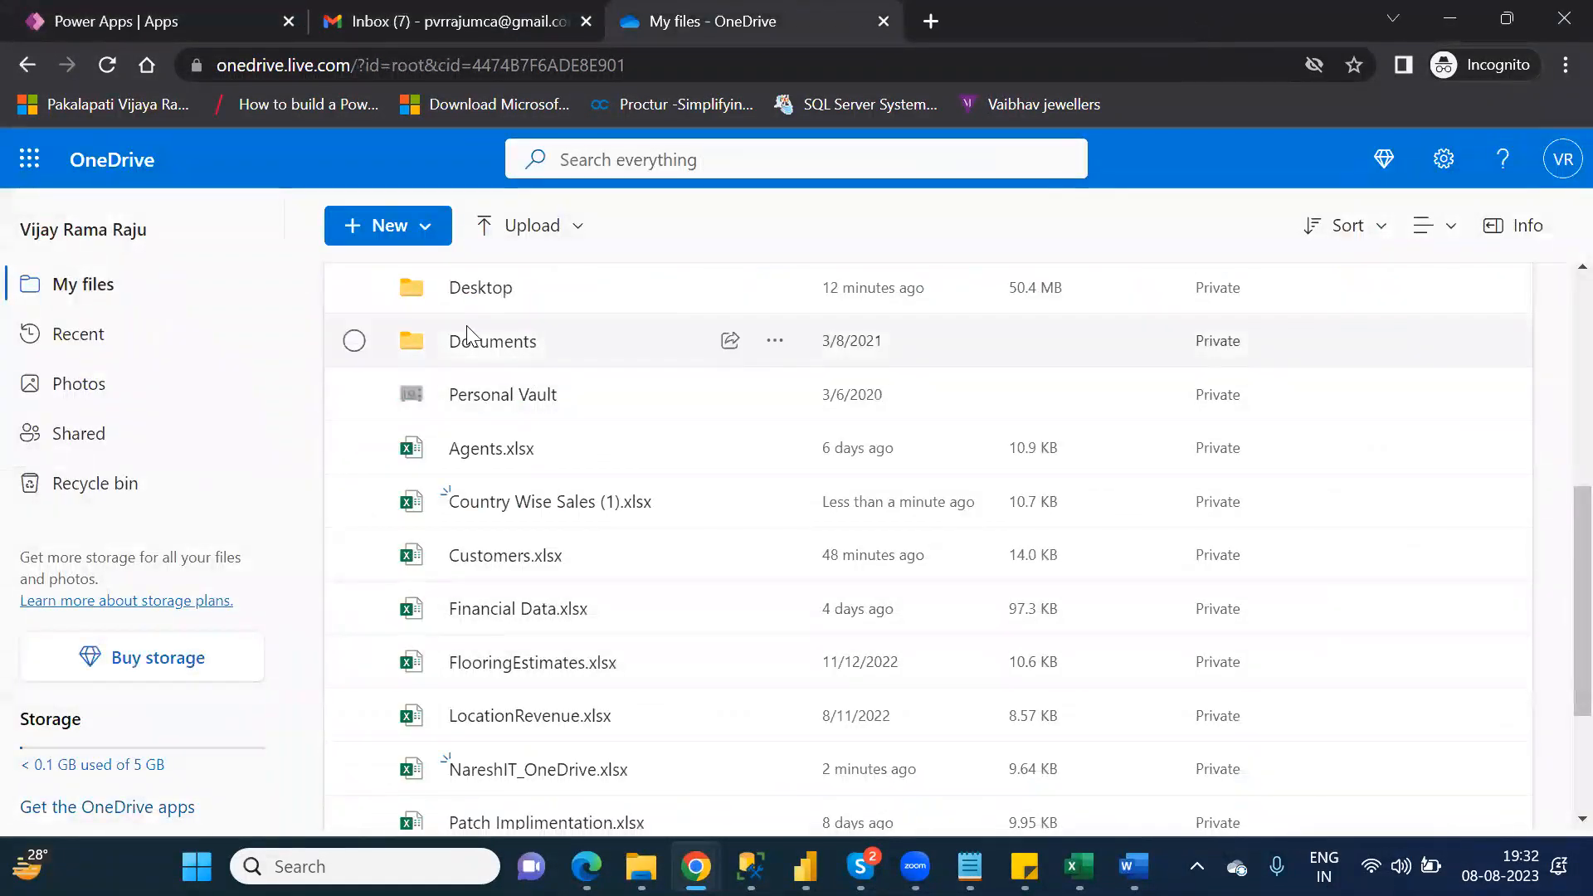
# Step: Refresh My files in OneDrive, reopen Country Wise Sales (1).xlsx to check the table formatting, and close it
pyautogui.click(105, 66)
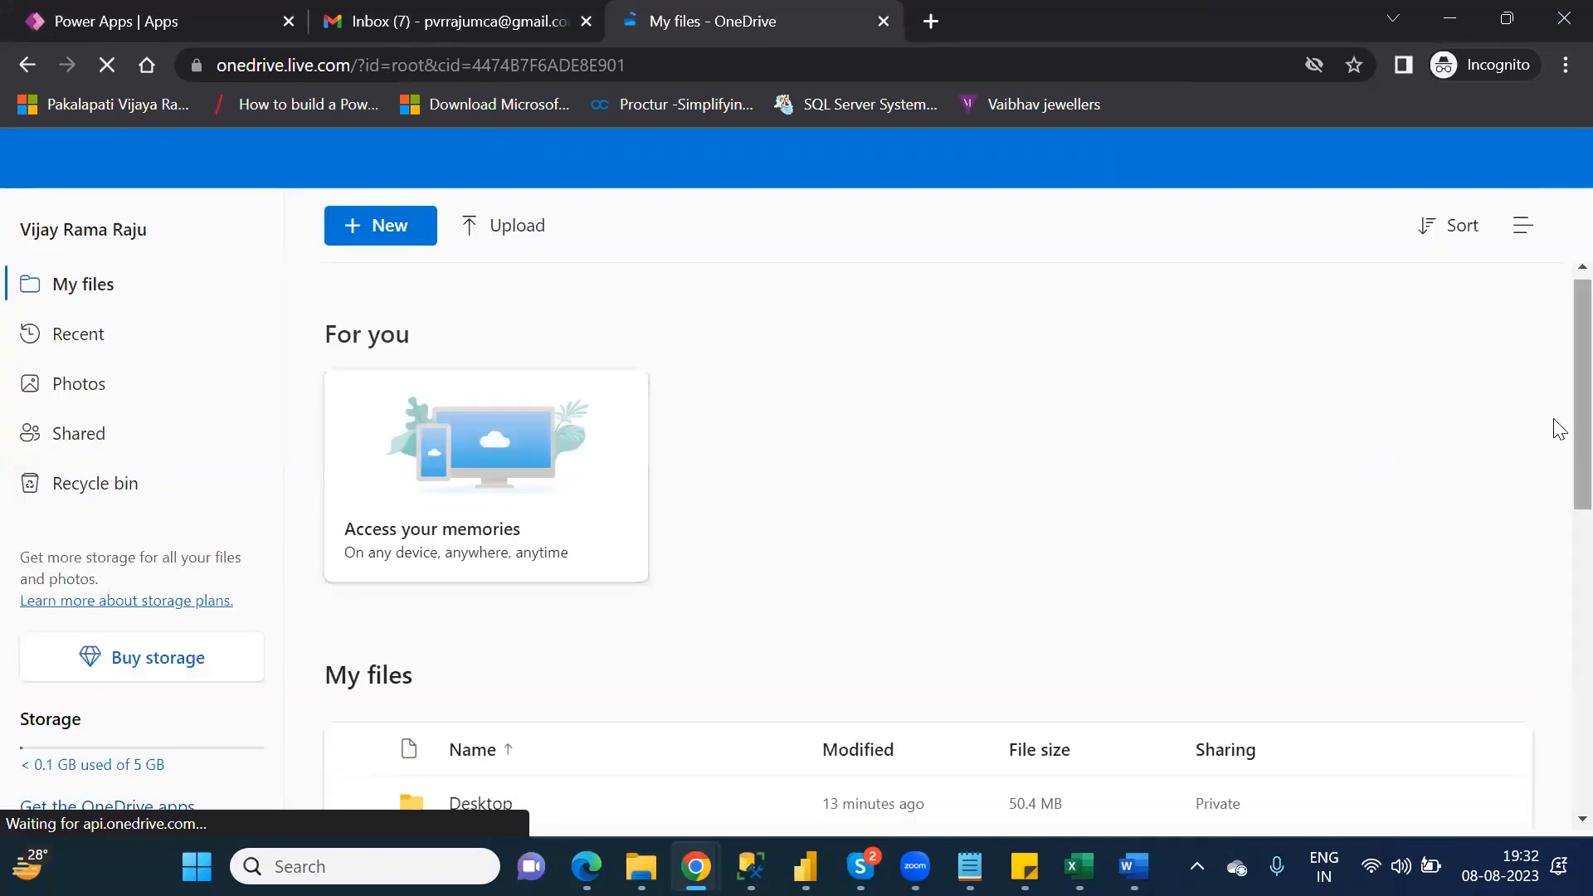
pyautogui.scroll(-3, 1558, 599)
pyautogui.scroll(-3, 1558, 599)
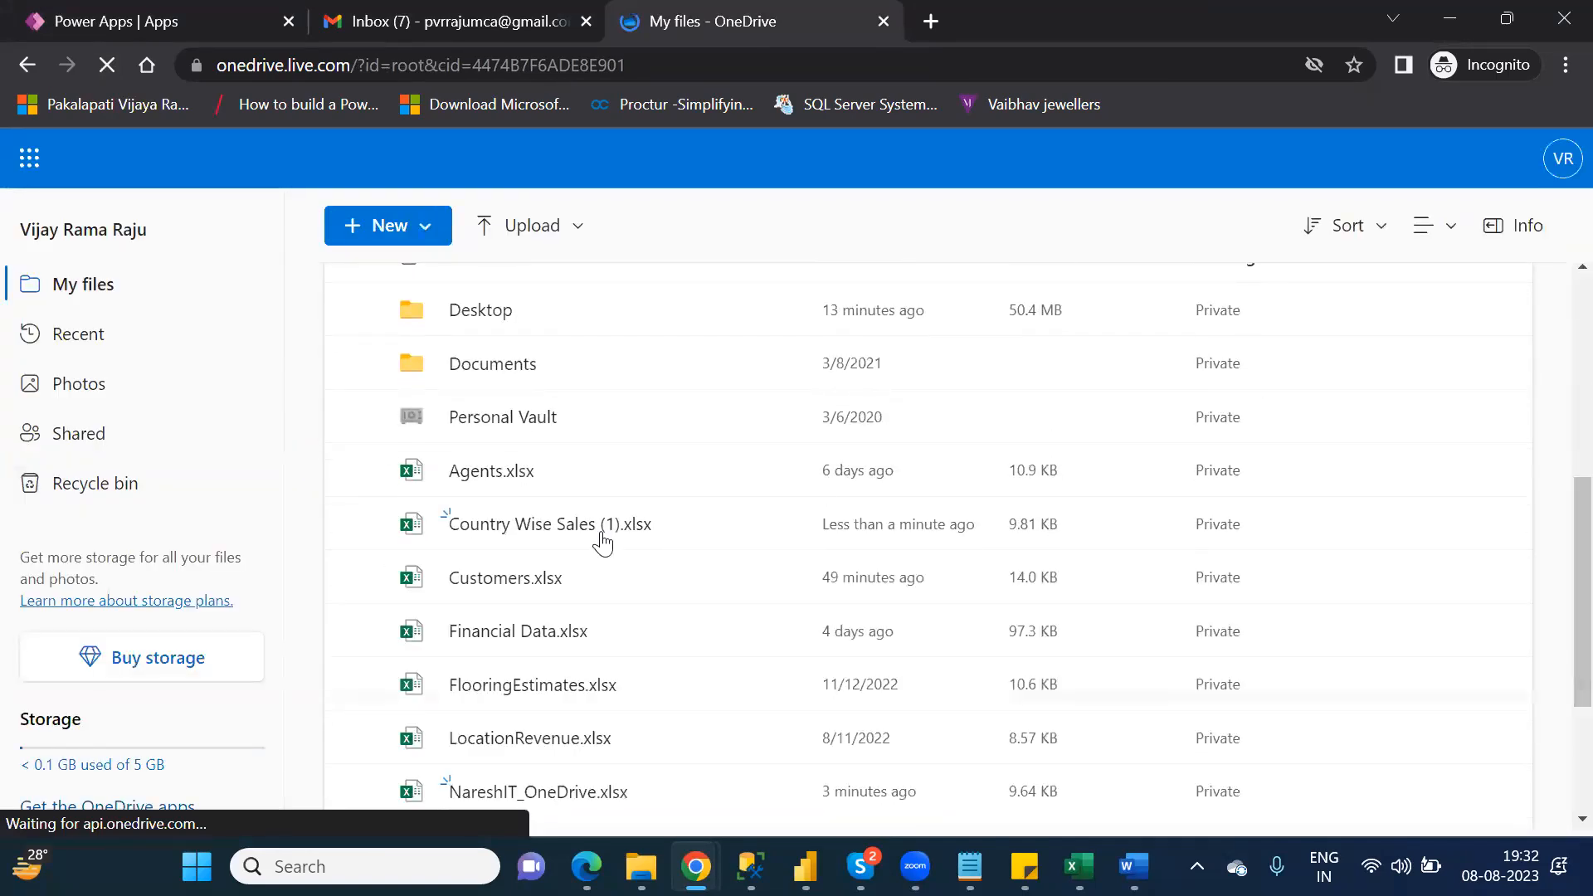
pyautogui.click(535, 525)
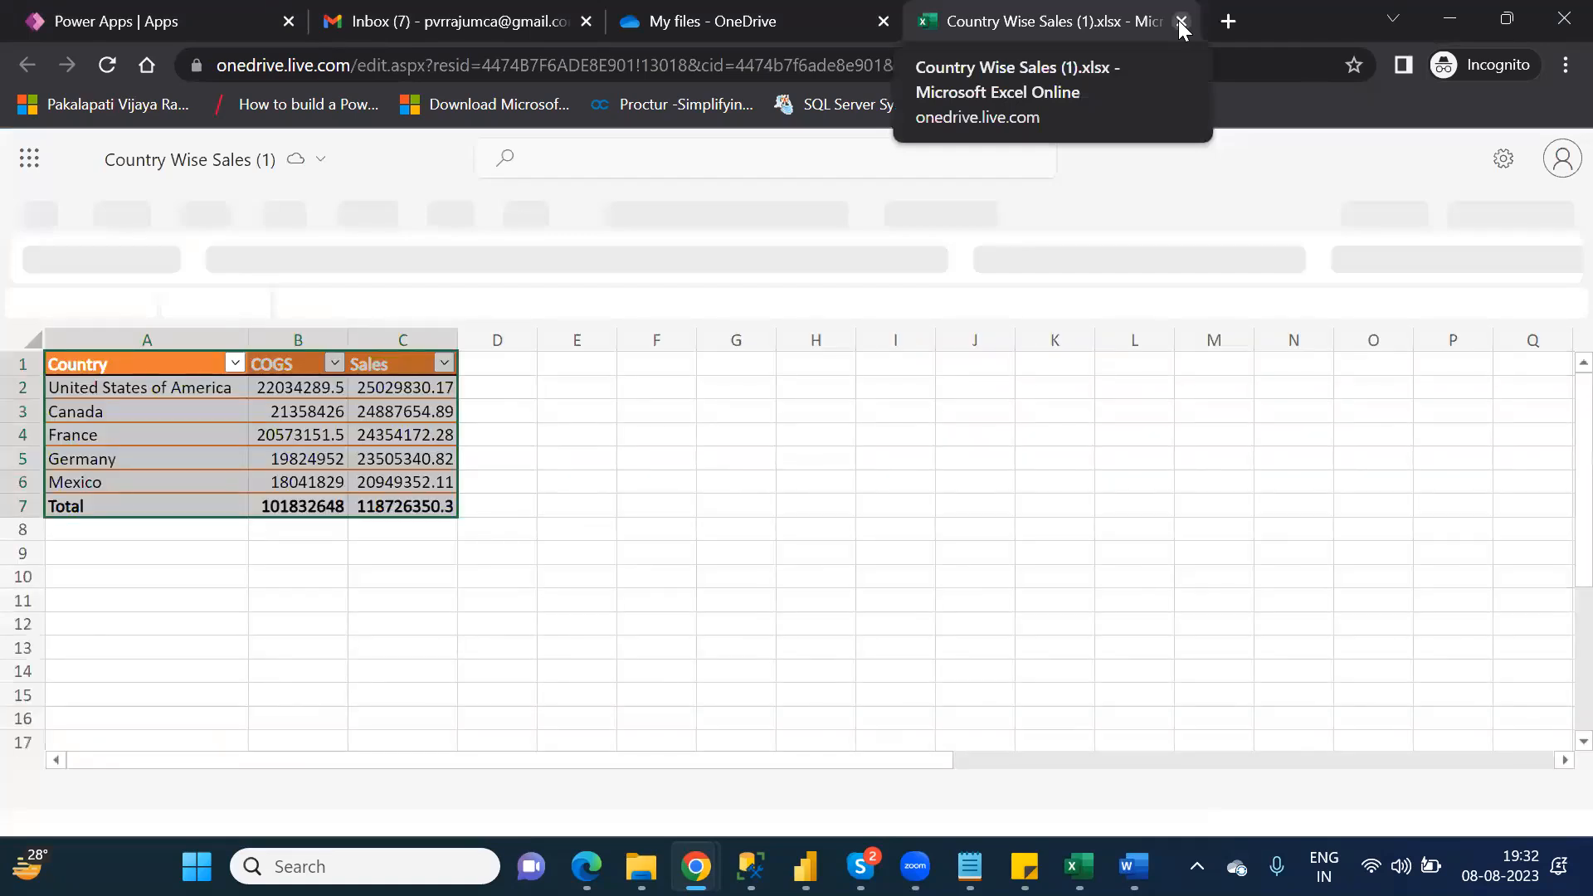
pyautogui.click(1180, 21)
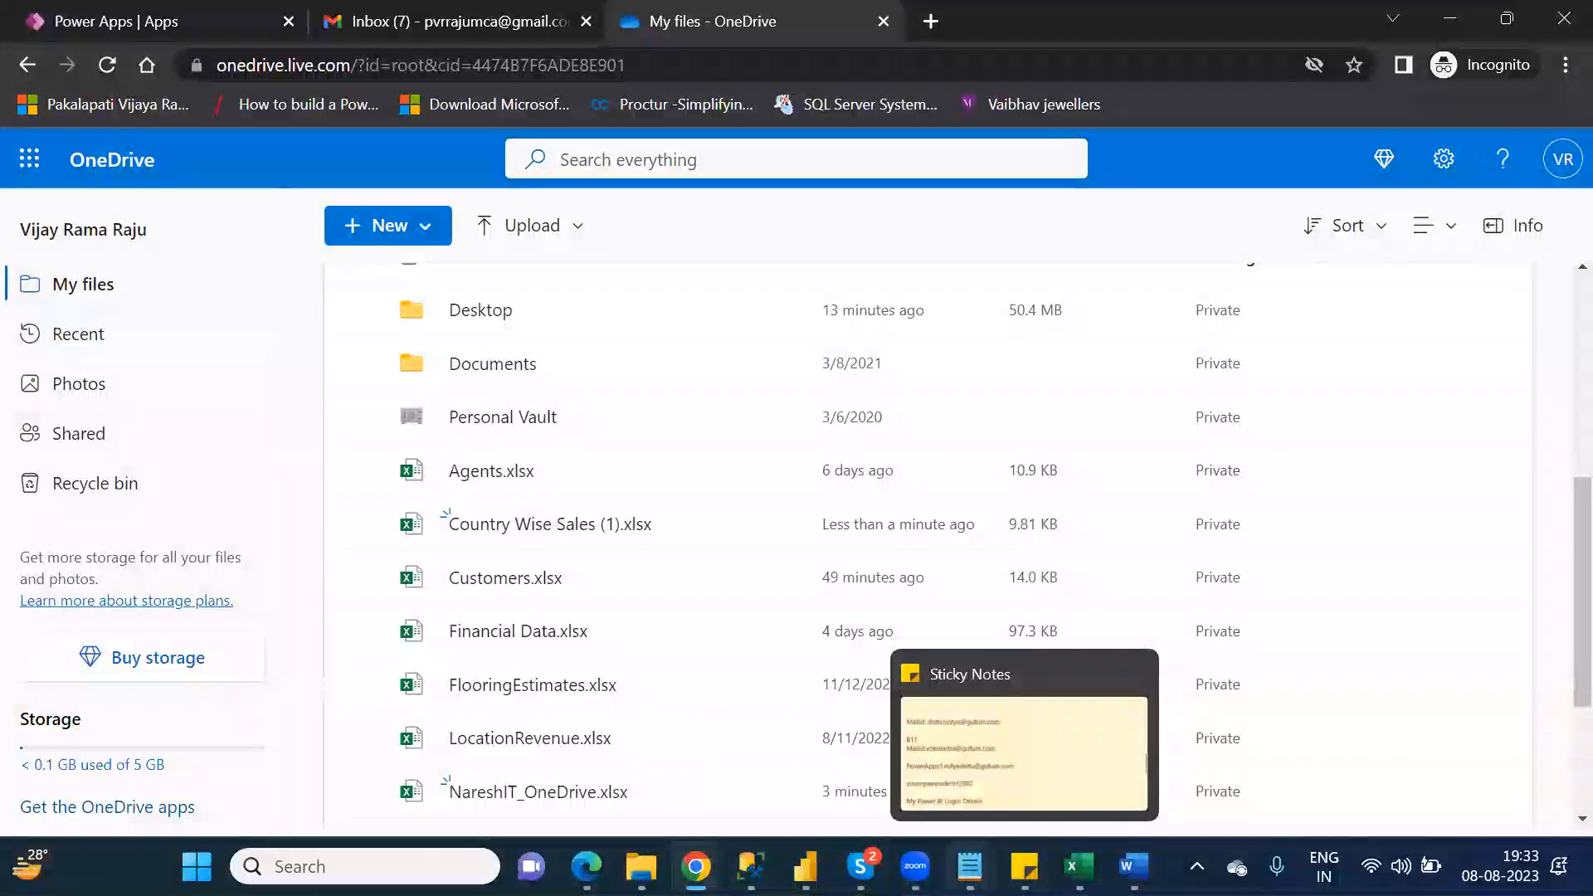
# Step: Switch to the Power BI Desktop note in Notepad and delete all of its text
pyautogui.moveTo(970, 866)
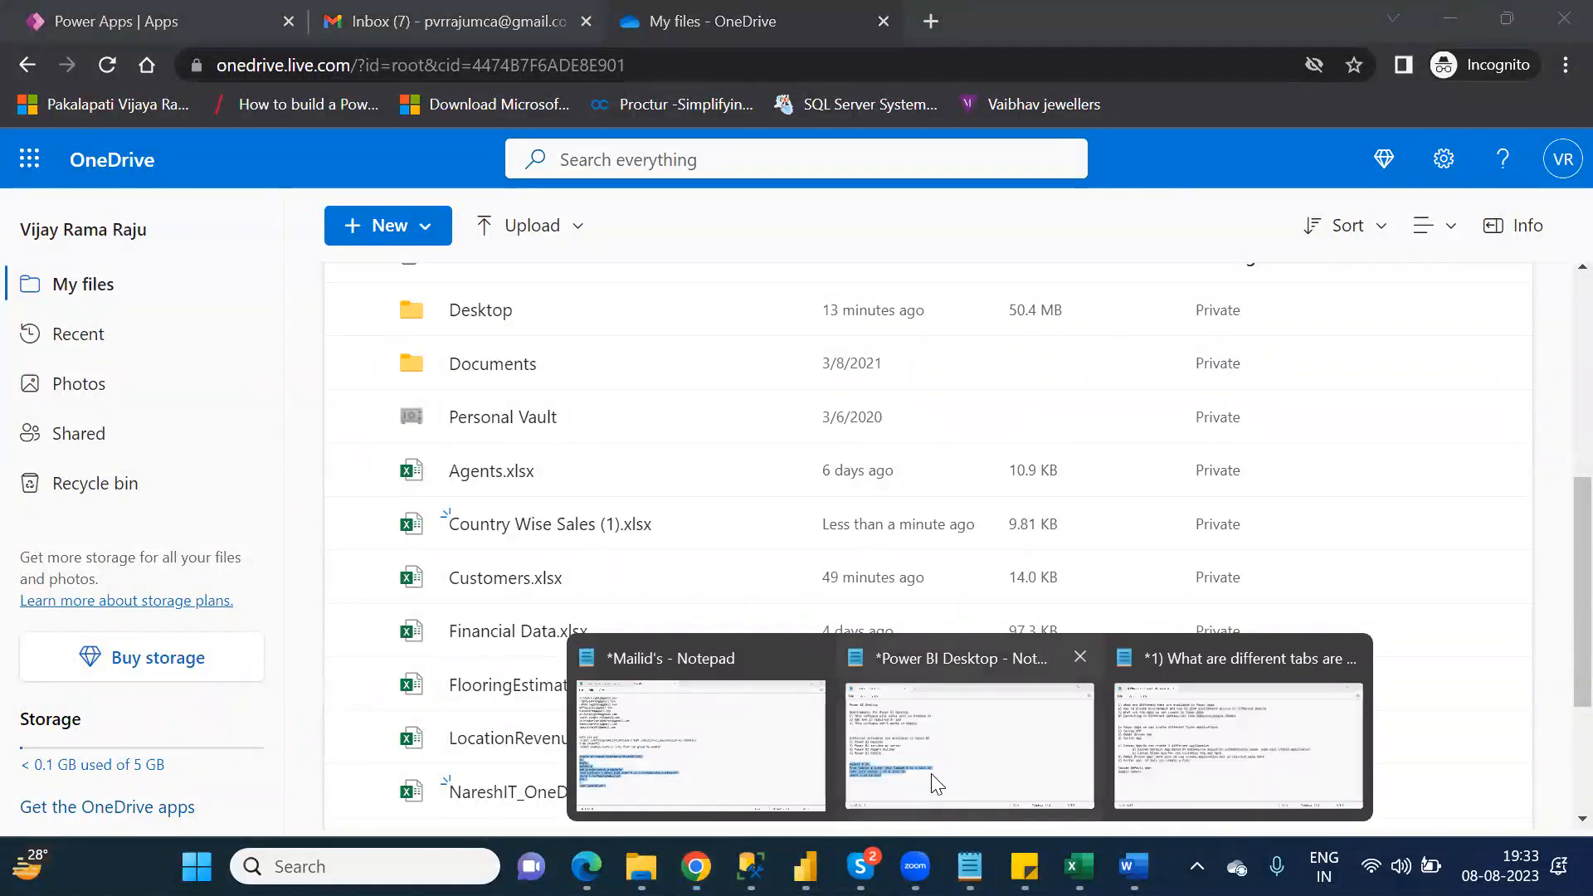
pyautogui.click(436, 662)
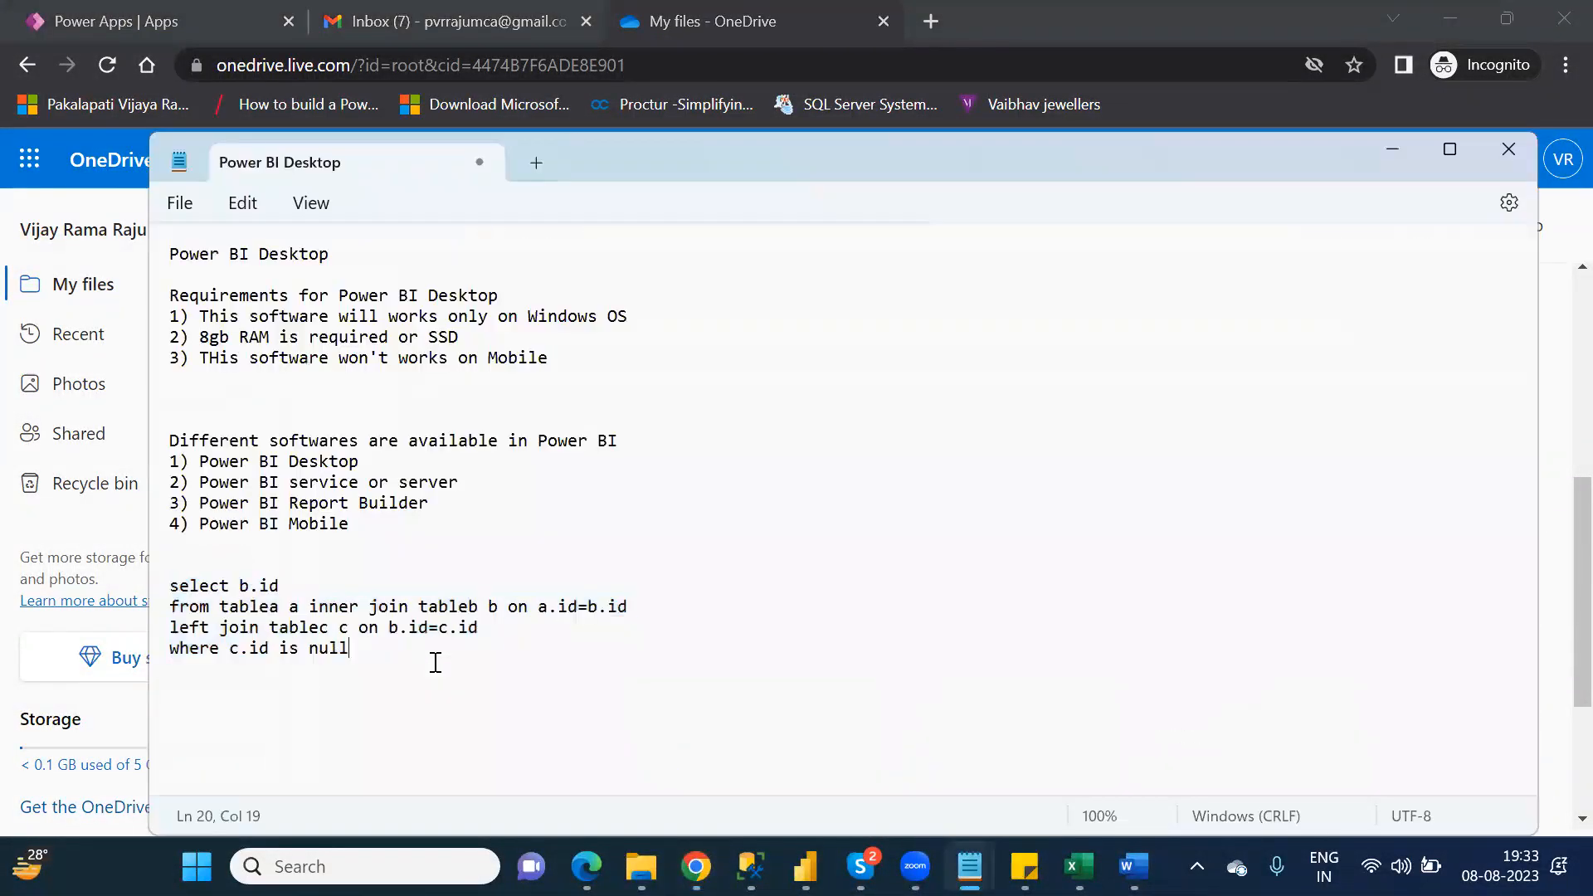
pyautogui.hotkey('ctrl', 'a')
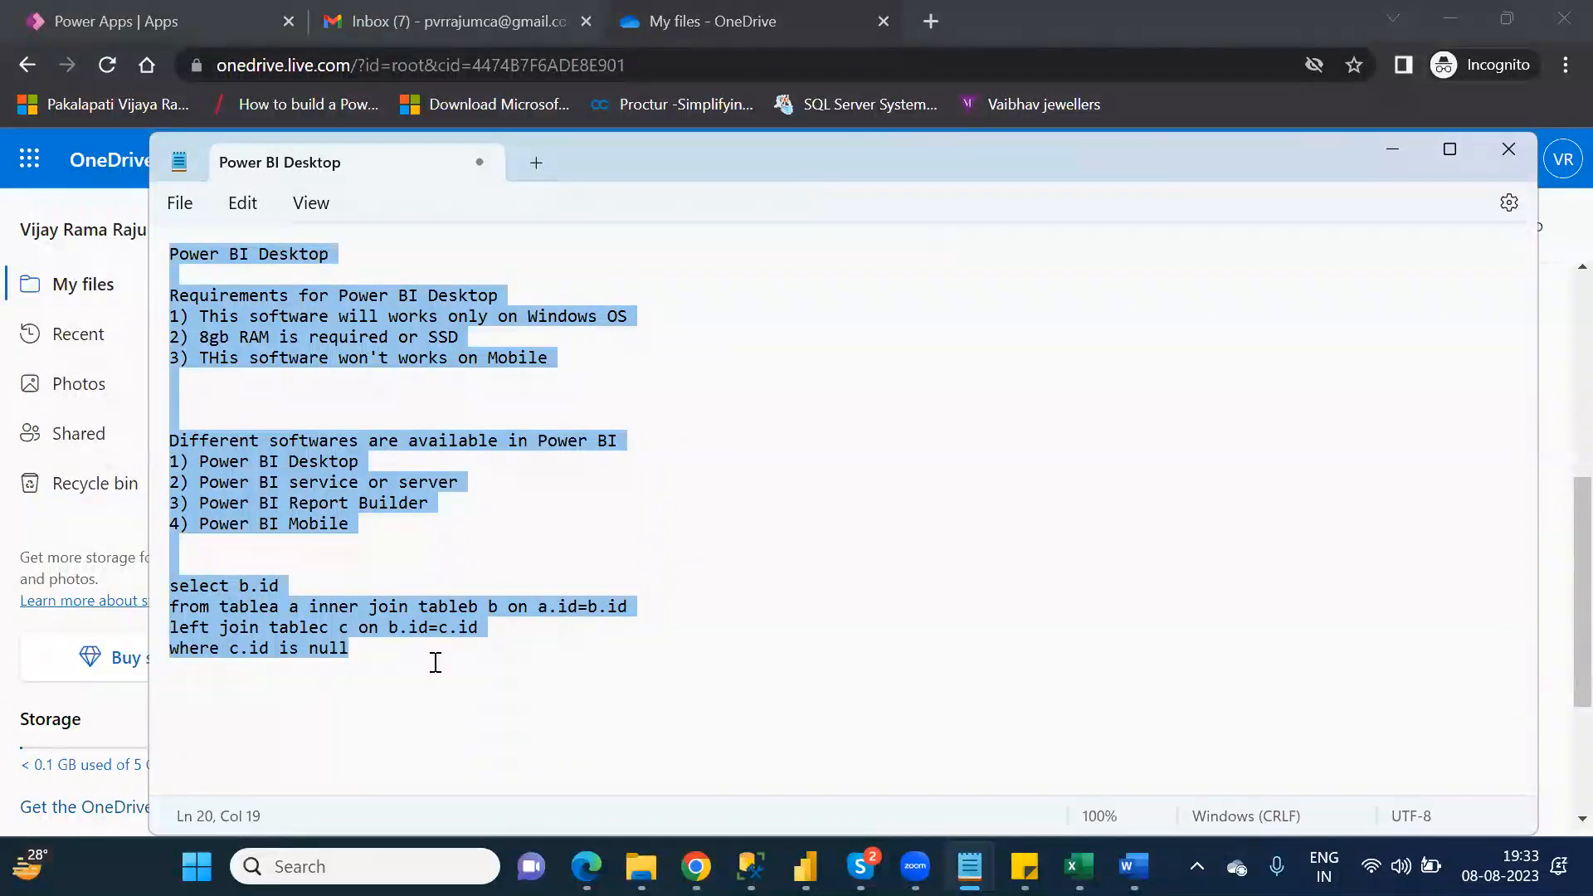
pyautogui.press('Delete')
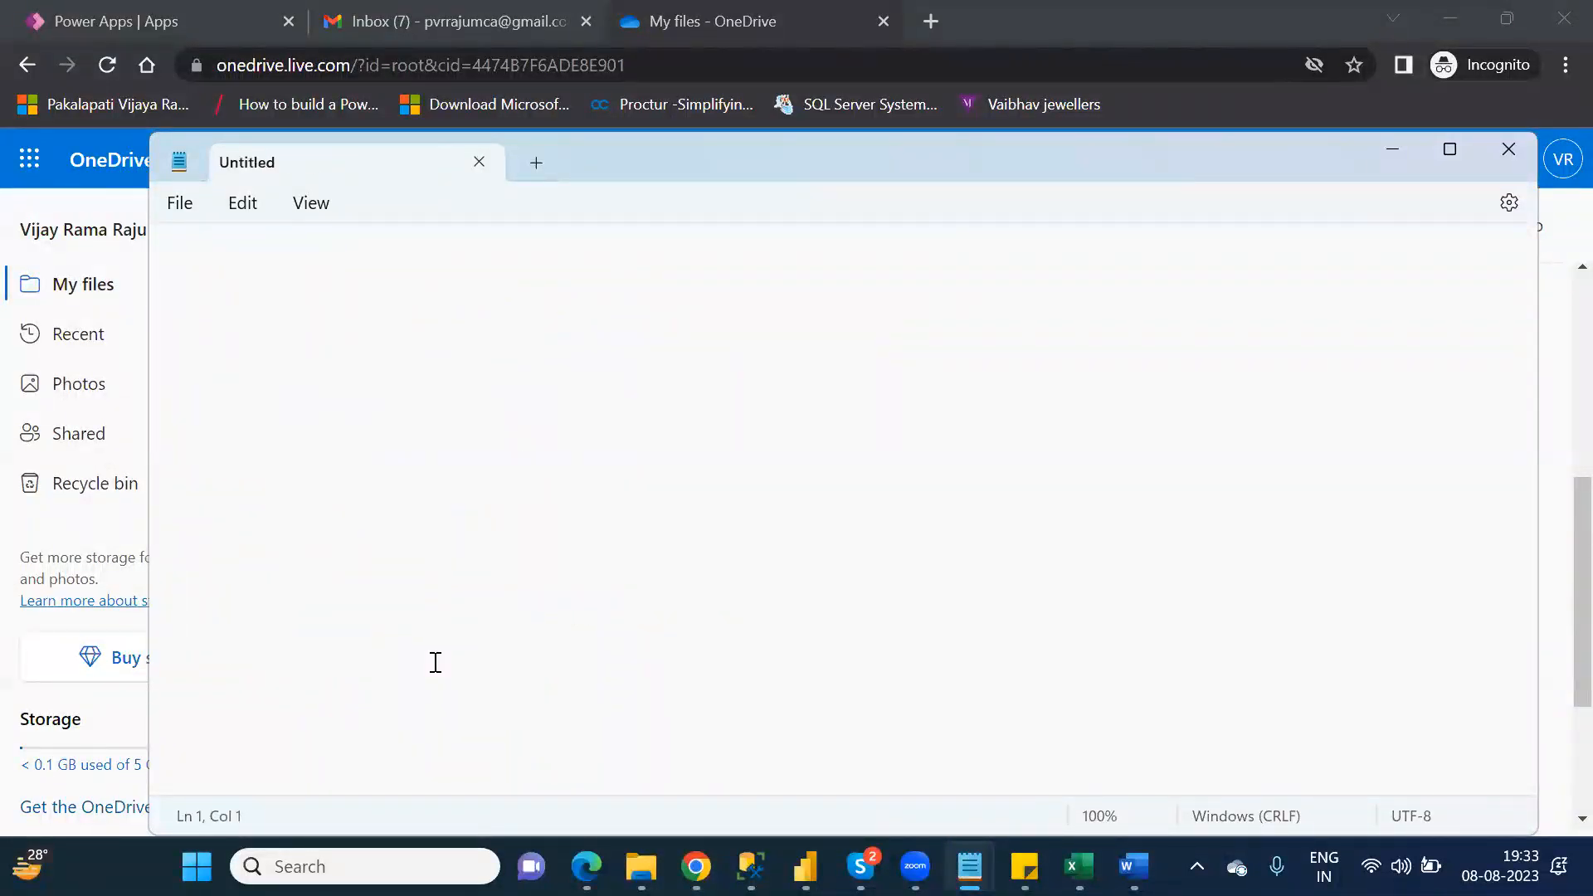
# Step: Write the heading "difference between Onedrive and Google sheet" on the first line of the empty note
pyautogui.write('difference between Onedrive and G')
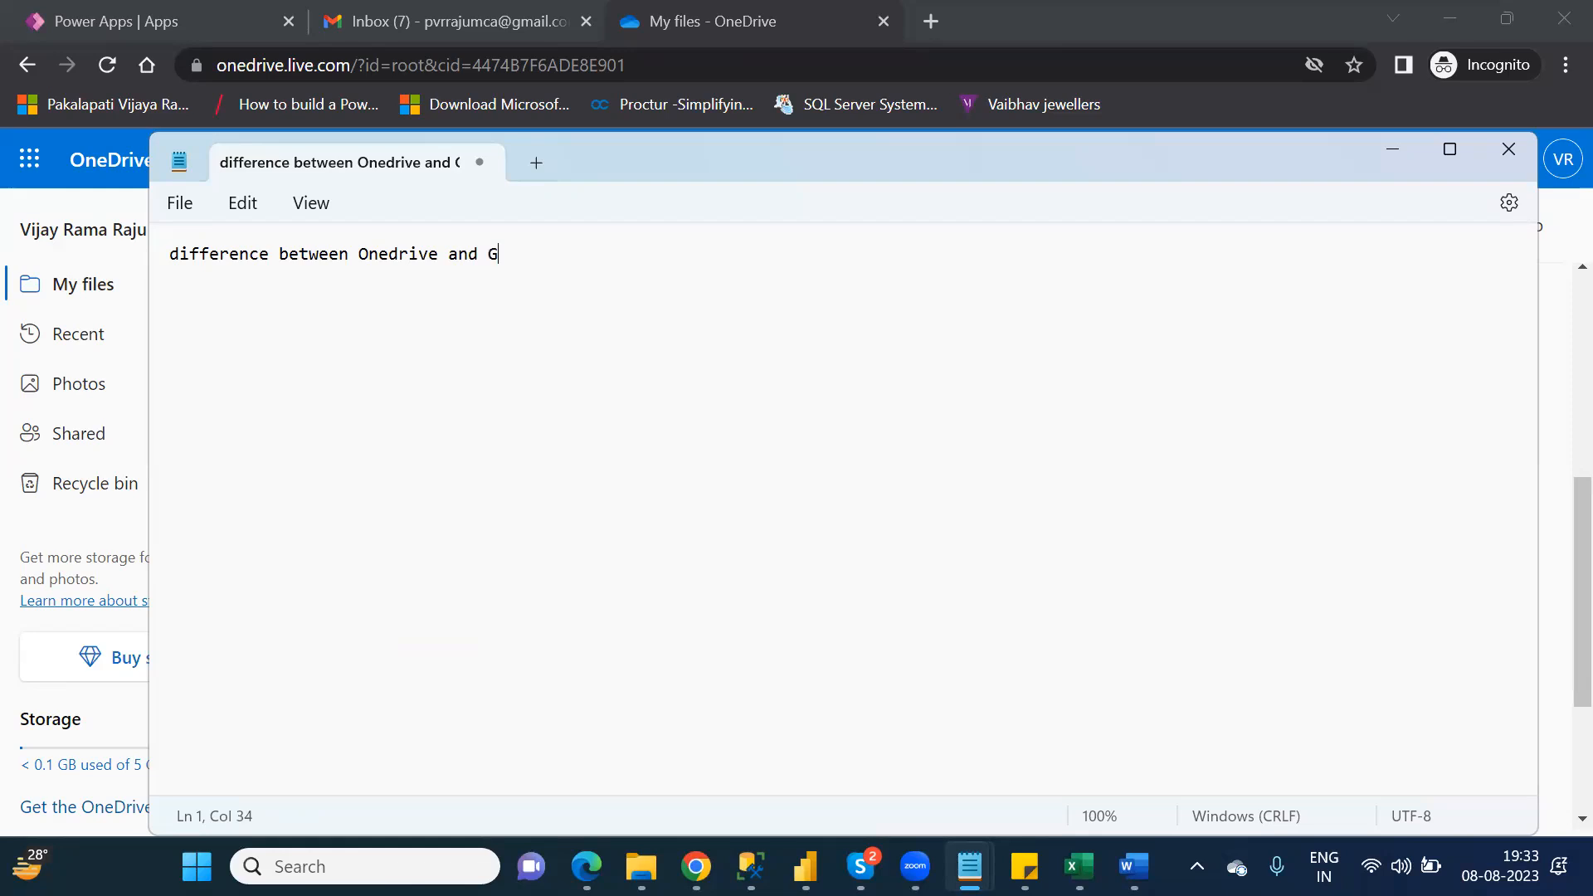
pyautogui.write('oogle sheet')
pyautogui.press('Return')
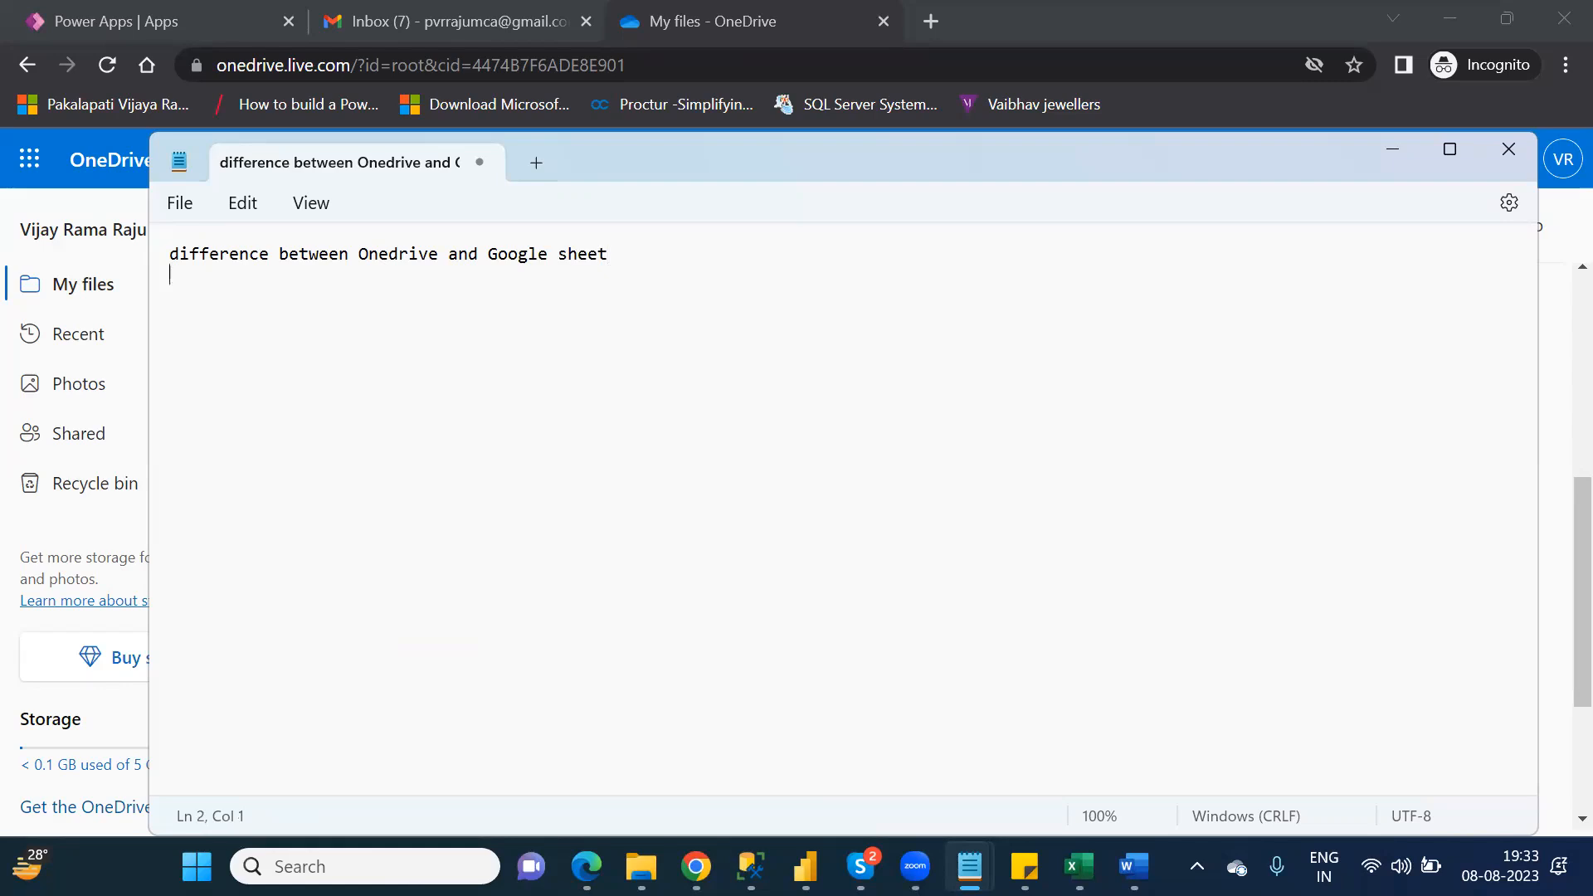
# Step: Add the first point to the note: "1)For Google sheet no need to convert into format as a table"
pyautogui.write('1')
pyautogui.write('FO')
pyautogui.press('BackSpace')
pyautogui.write('or')
pyautogui.press('BackSpace')
pyautogui.press('BackSpace')
pyautogui.write('or Google sheet not')
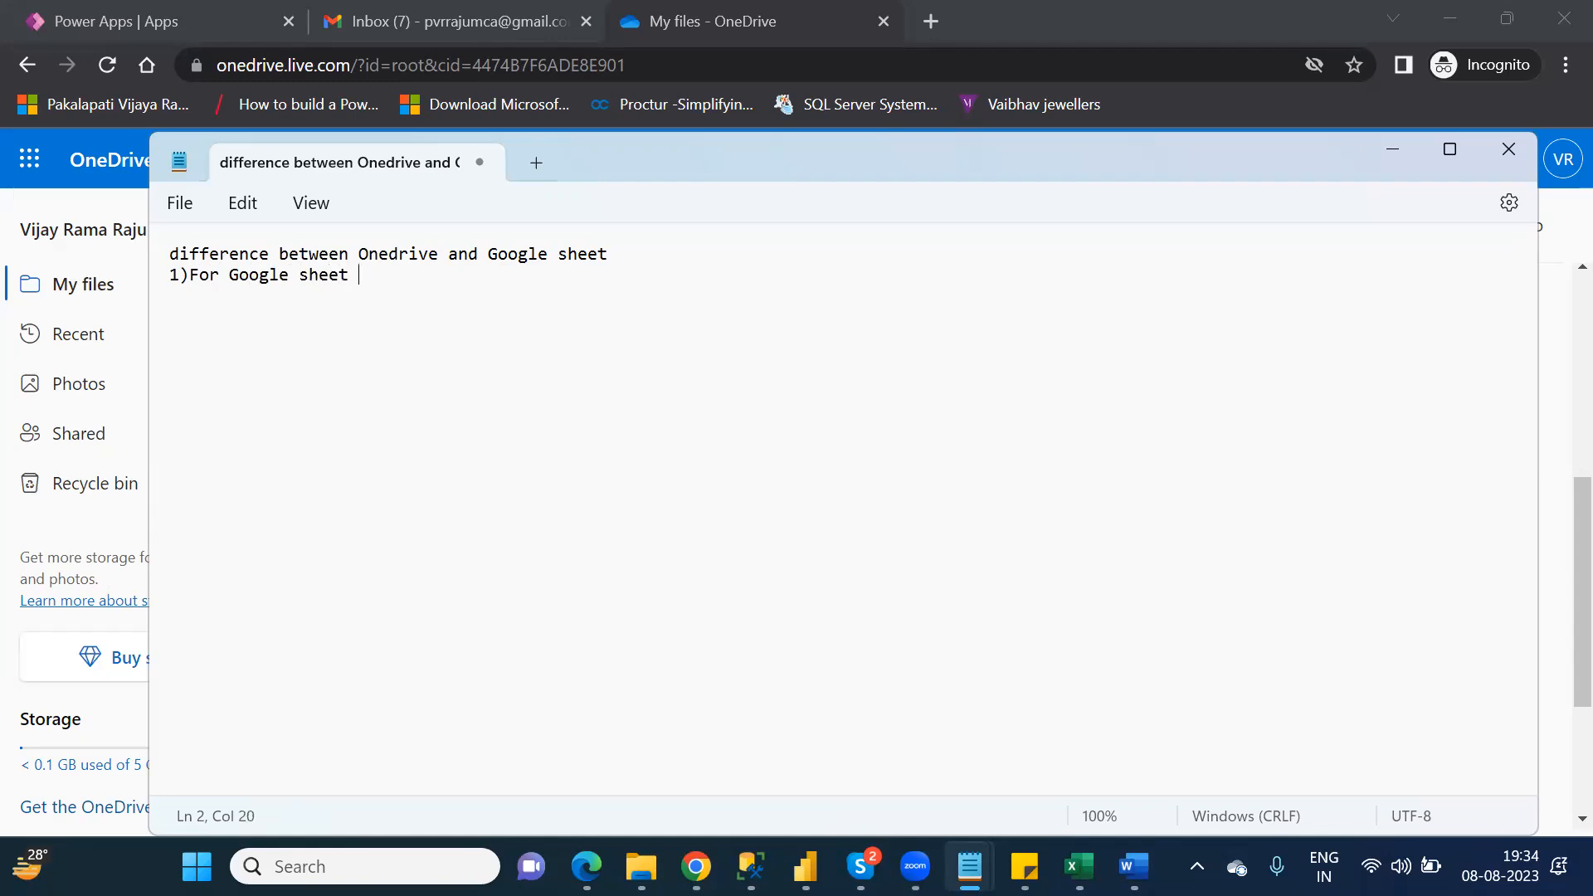
pyautogui.press('BackSpace')
pyautogui.press('BackSpace')
pyautogui.write('need to convert into')
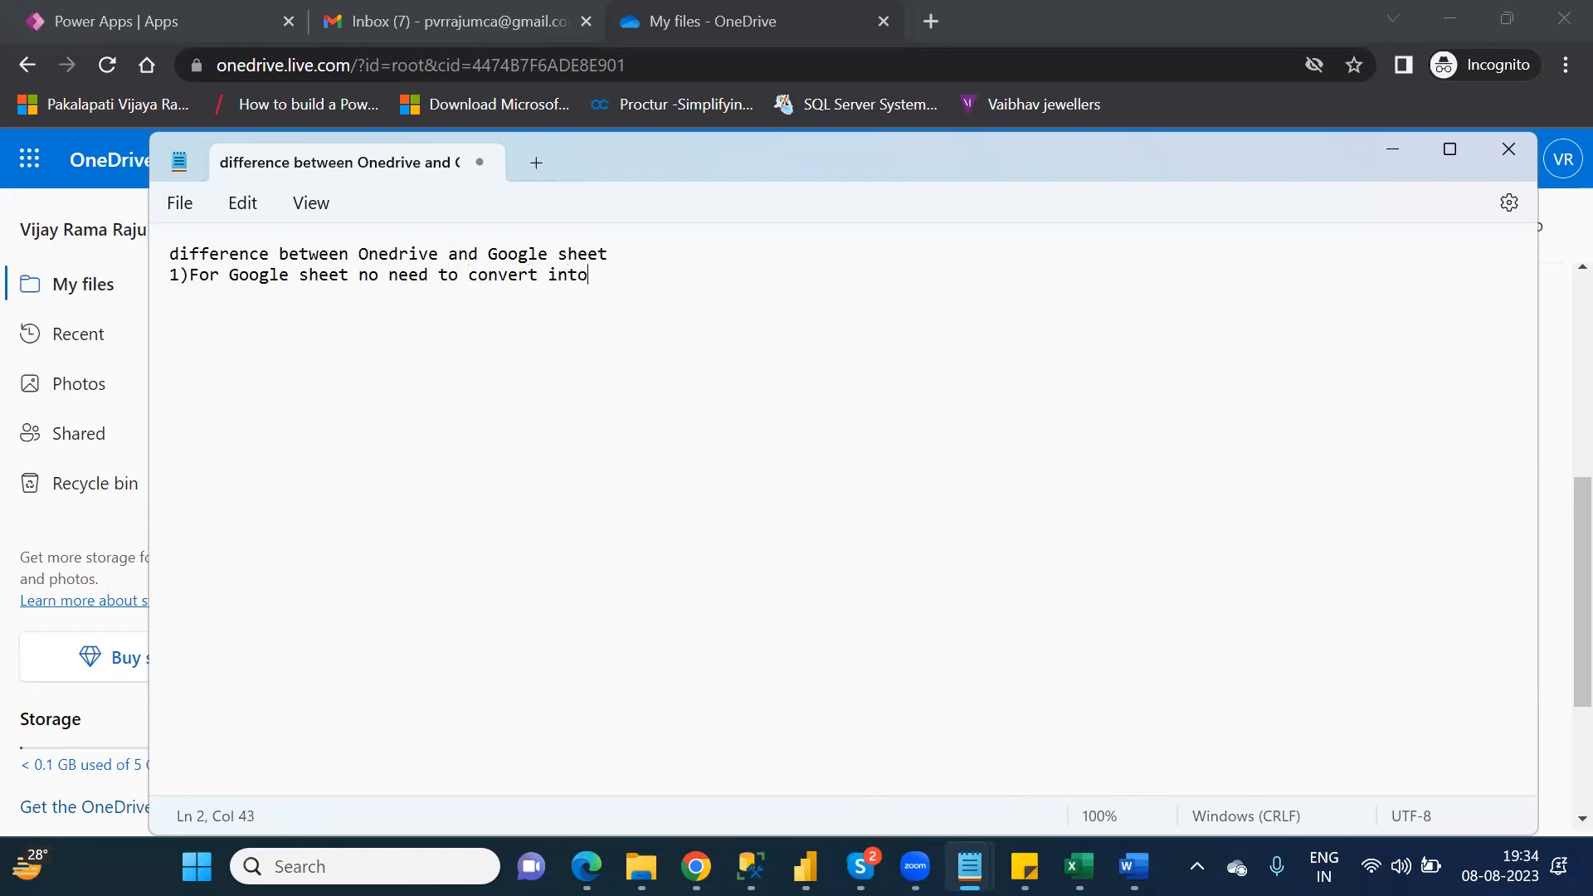
pyautogui.write(' format as a table')
pyautogui.press('Return')
# Step: Add the point "2)For Onedrive must and should you need to convert into format as a table" and minimize Notepad
pyautogui.write('2)')
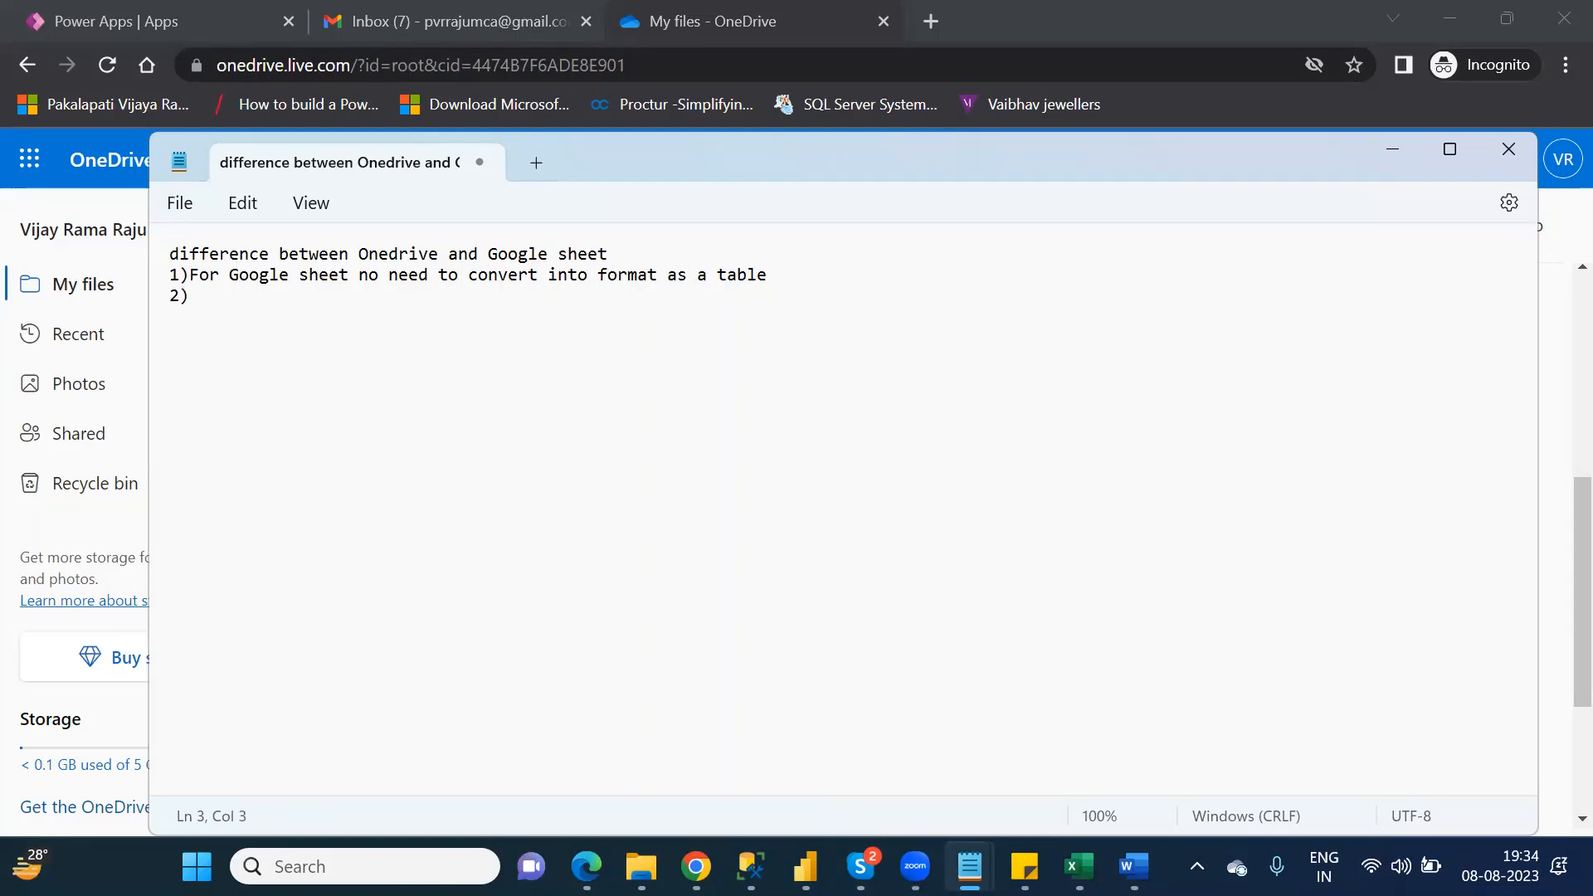
pyautogui.write('For Onedrive must and should you need to conv')
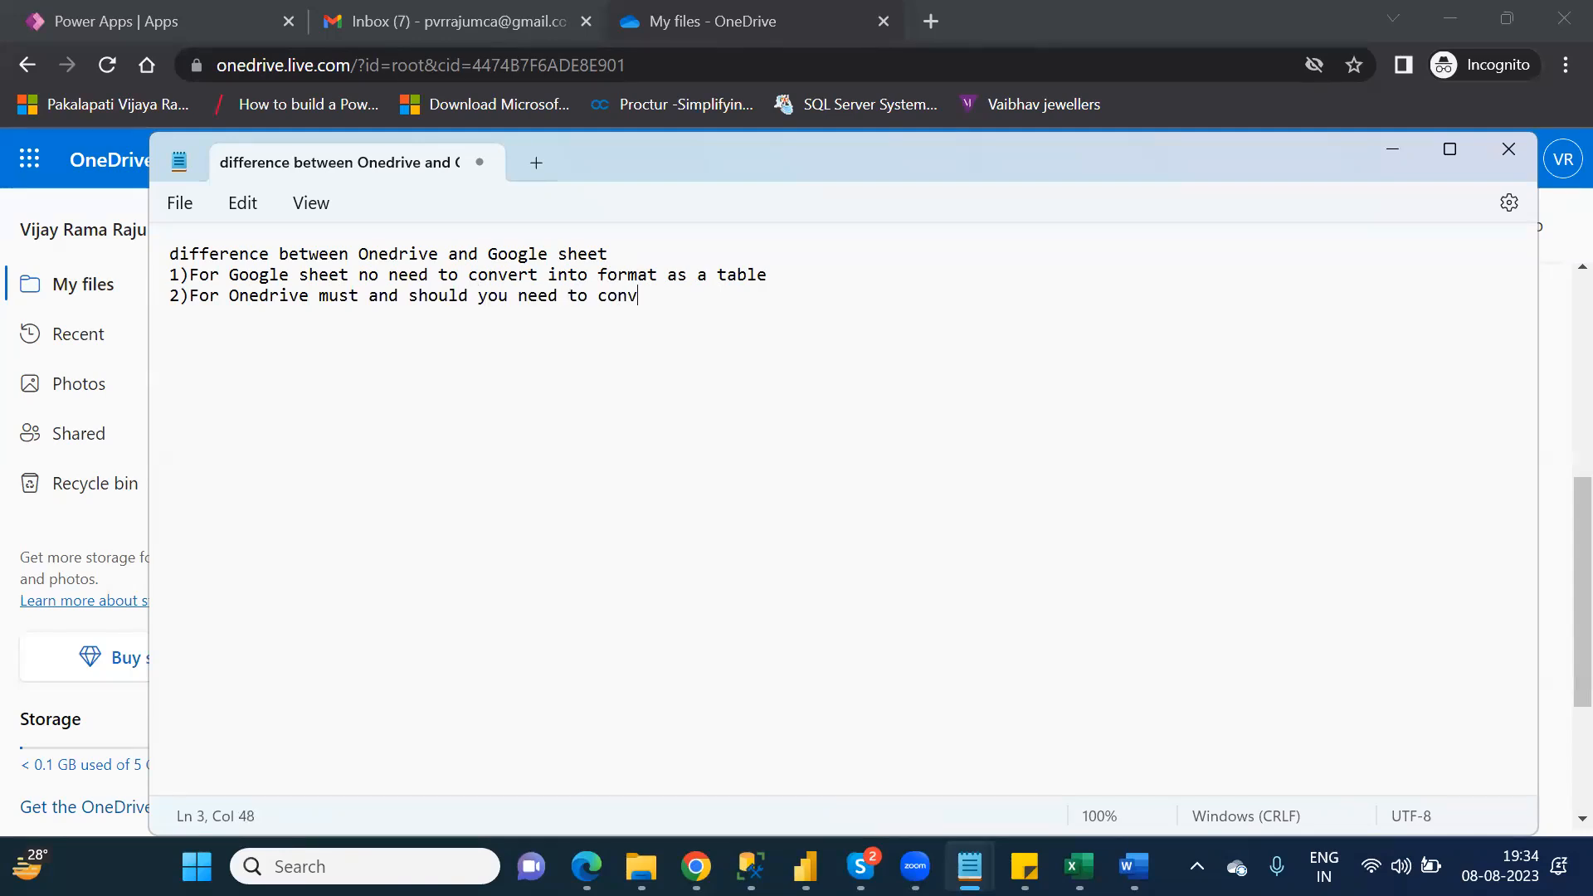
pyautogui.write('ert into format as')
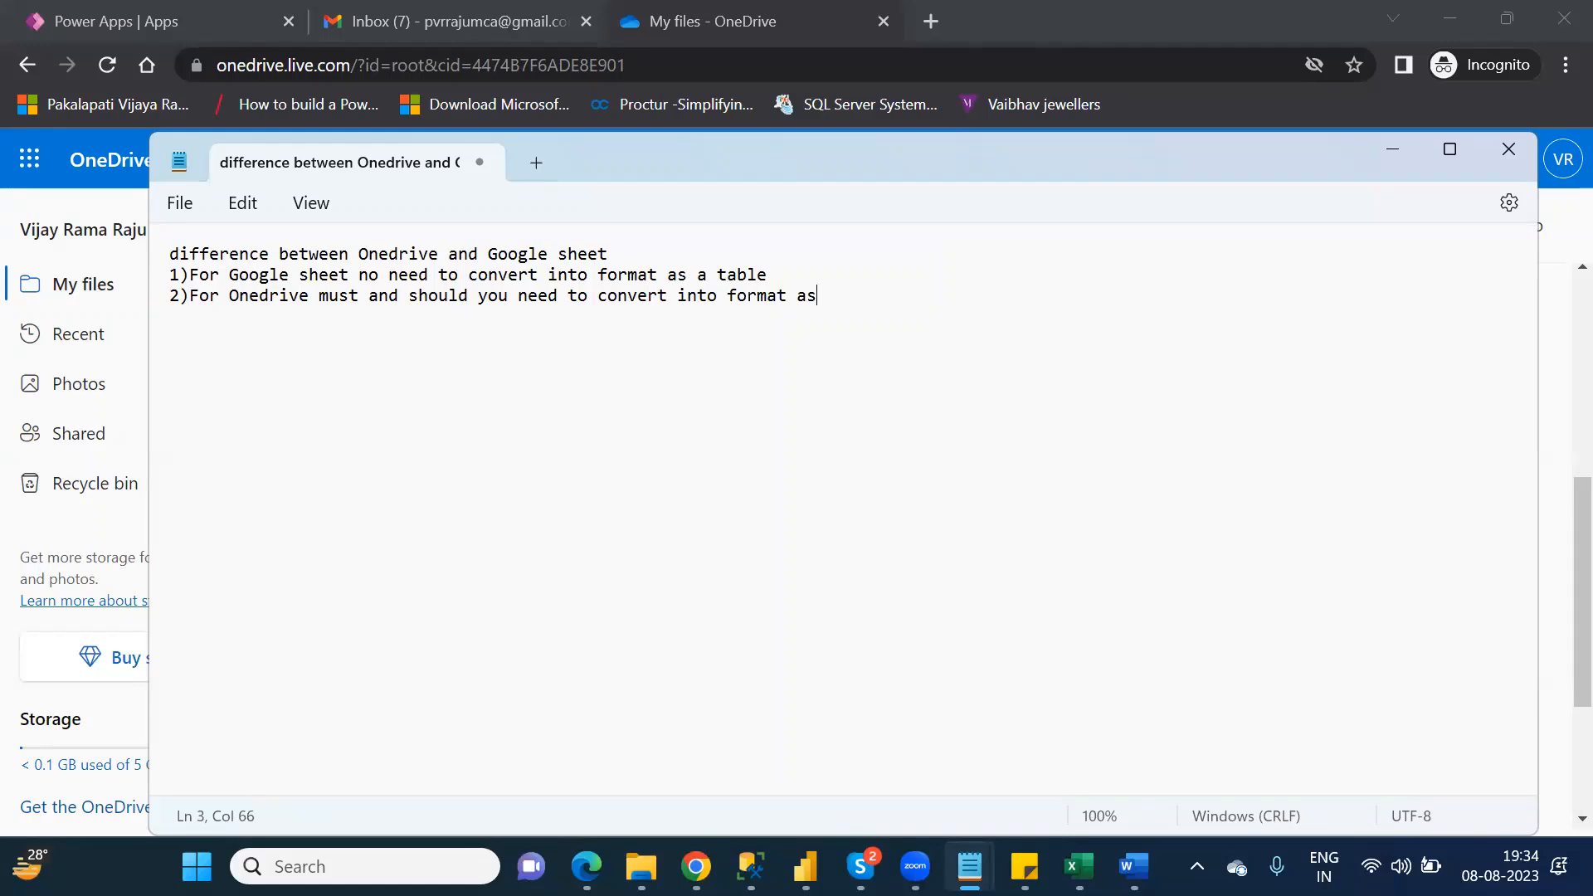
pyautogui.write(' a table')
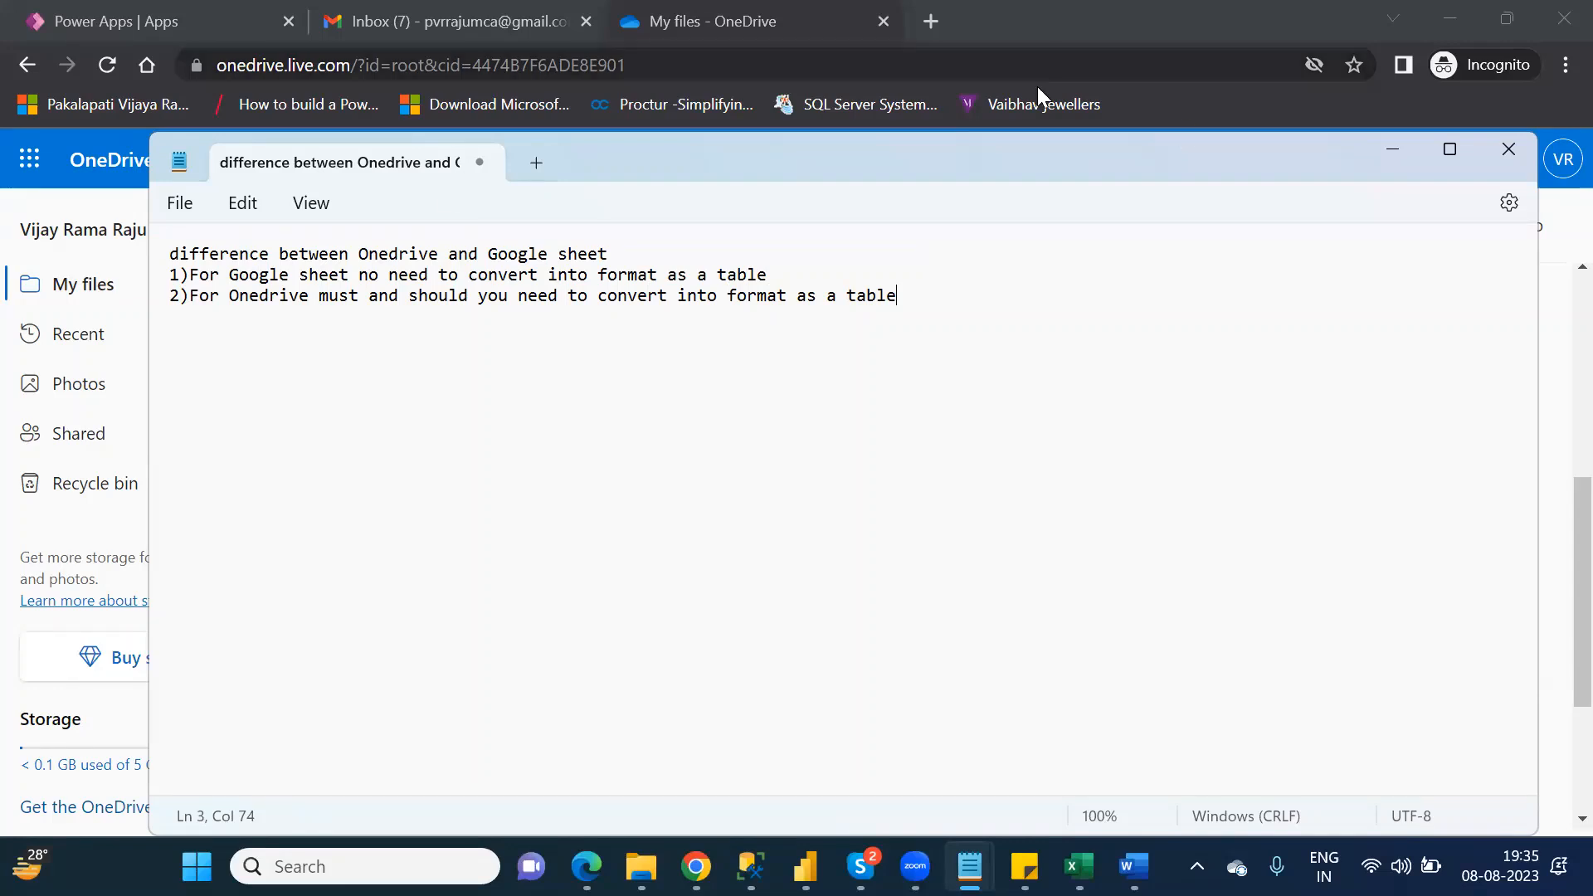
pyautogui.click(1398, 150)
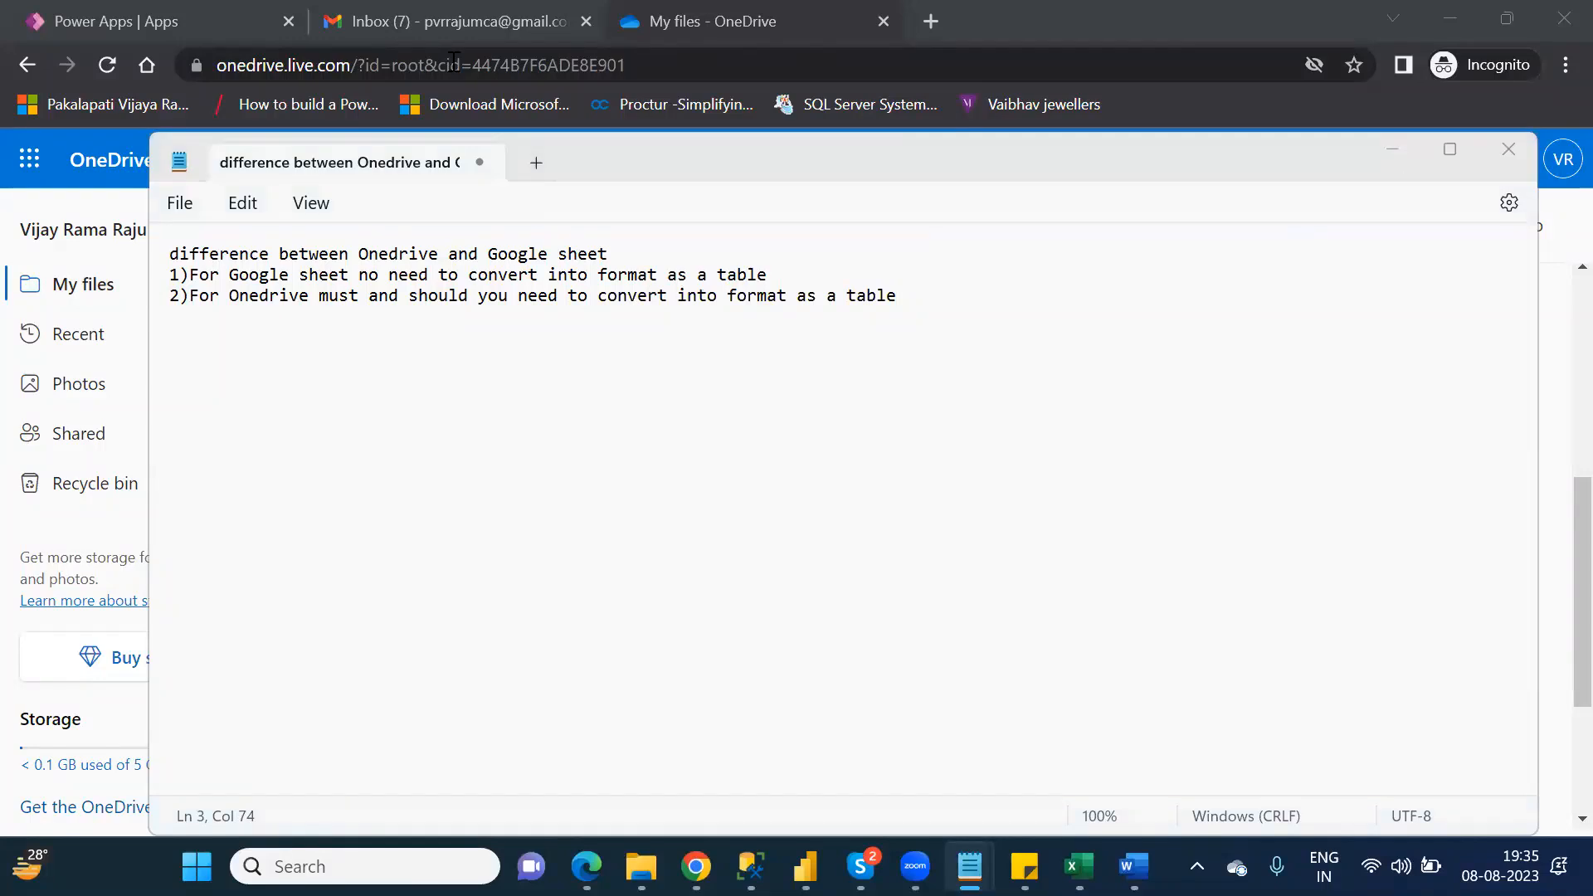
# Step: In Power Apps, create a canvas app from Table1 of Customers.xlsx through the first OneDrive connection, skipping the Studio welcome dialog
pyautogui.click(161, 25)
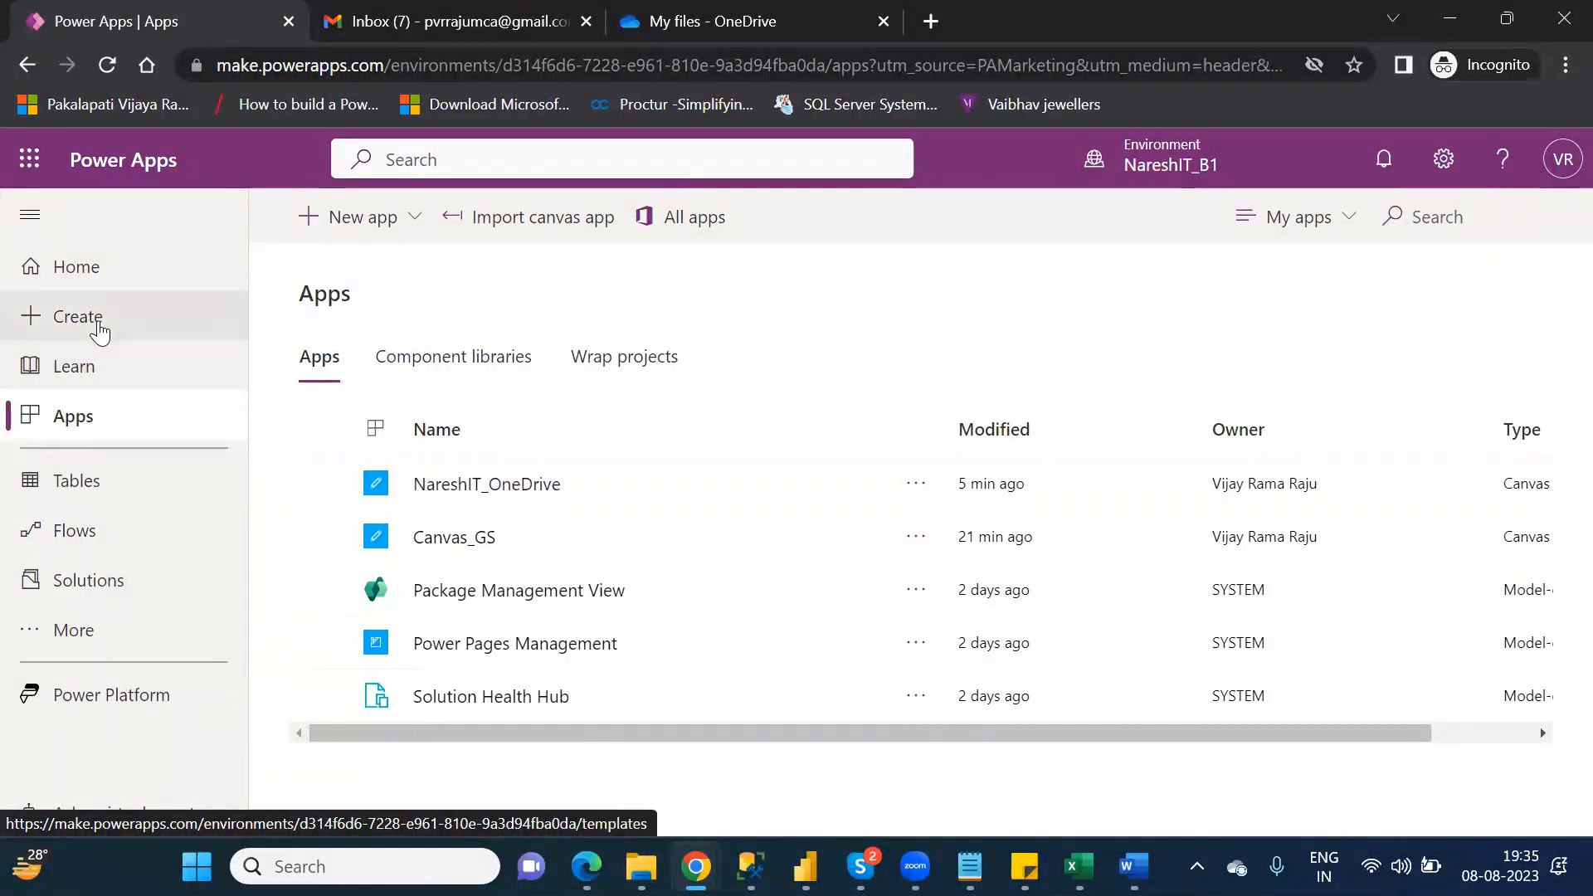
pyautogui.click(99, 330)
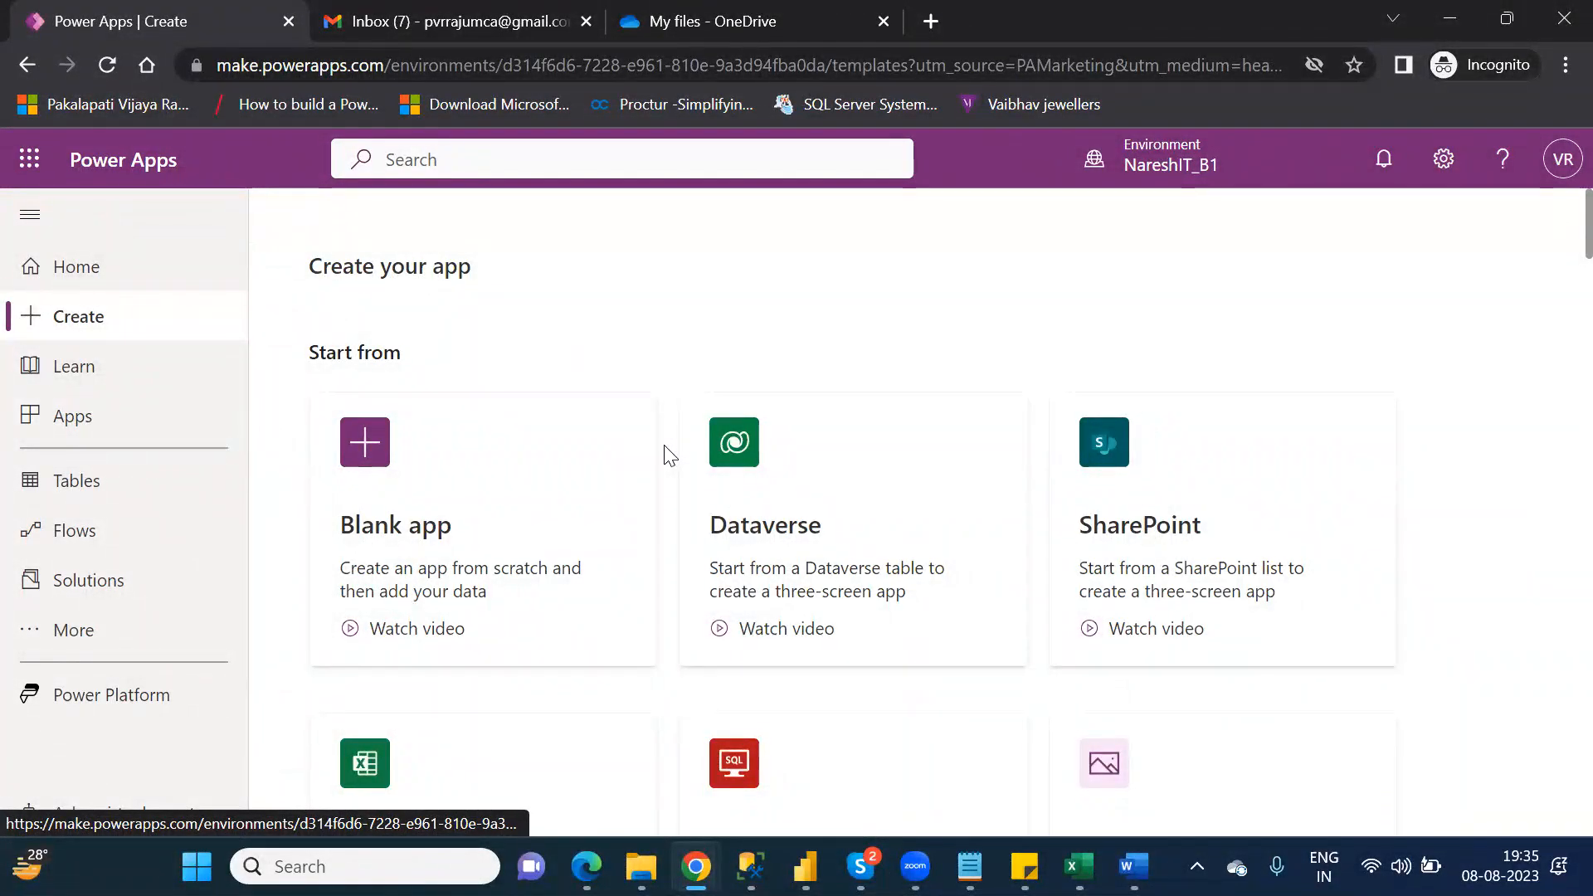
pyautogui.click(1249, 510)
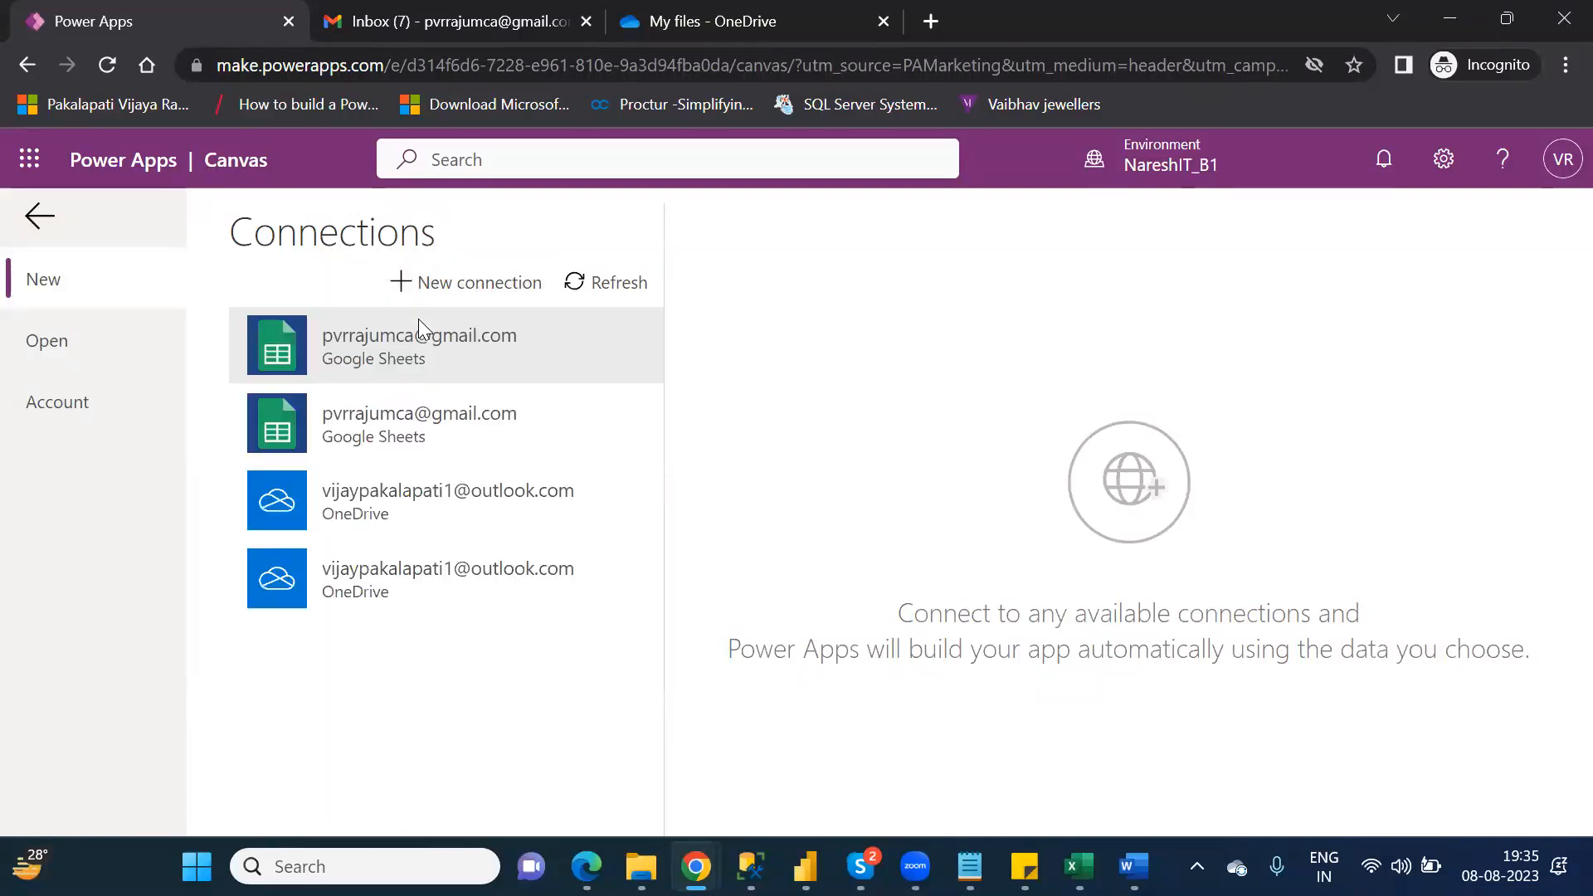
pyautogui.click(463, 508)
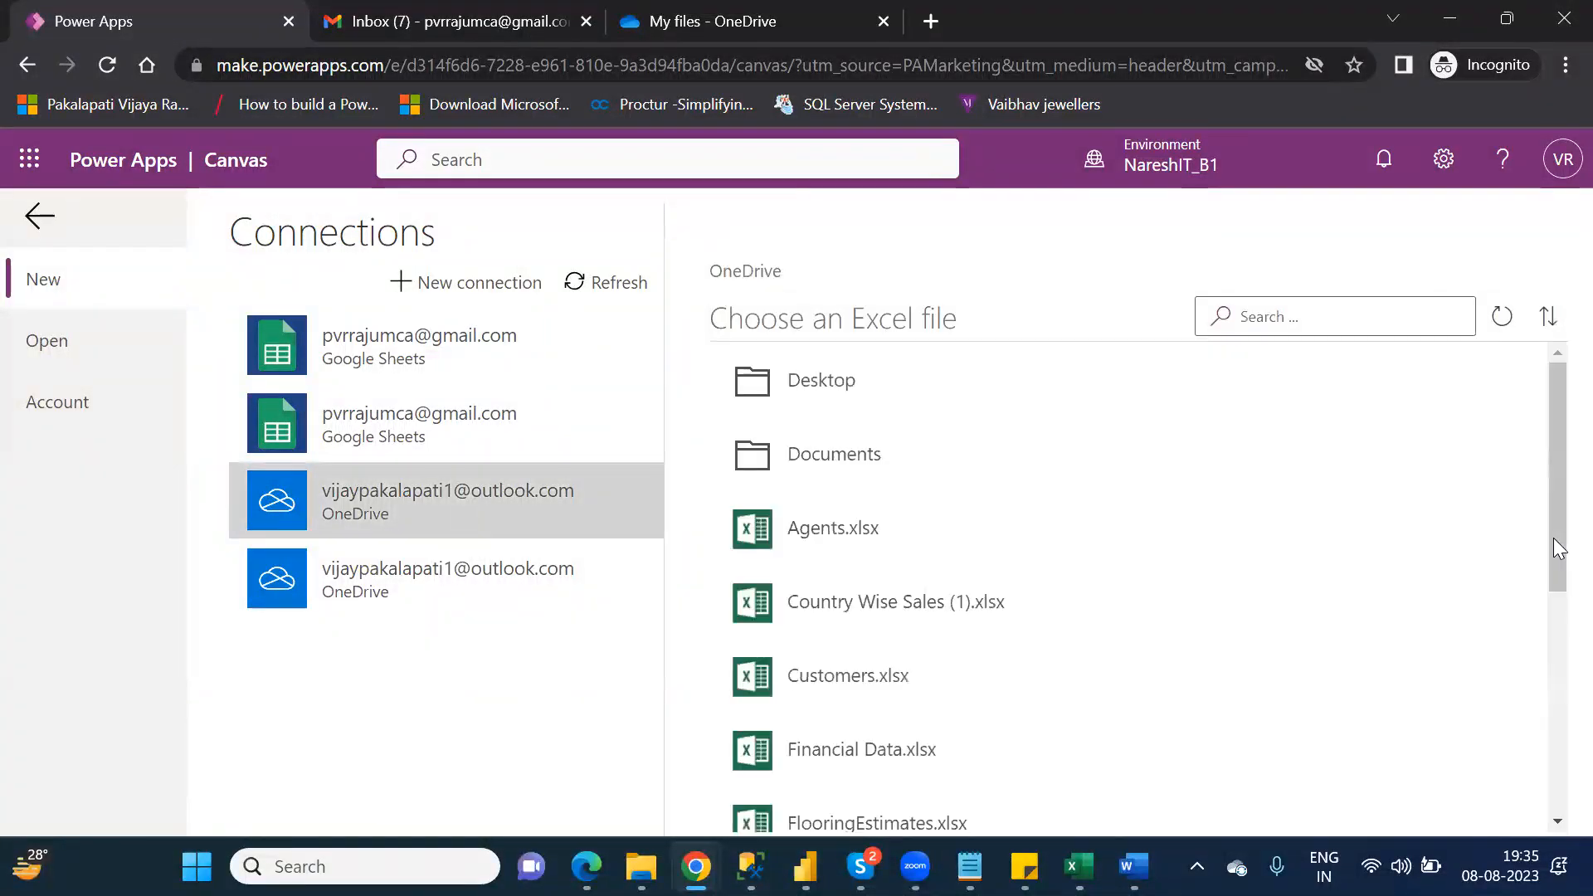
pyautogui.moveTo(1553, 510); pyautogui.dragTo(1553, 558)
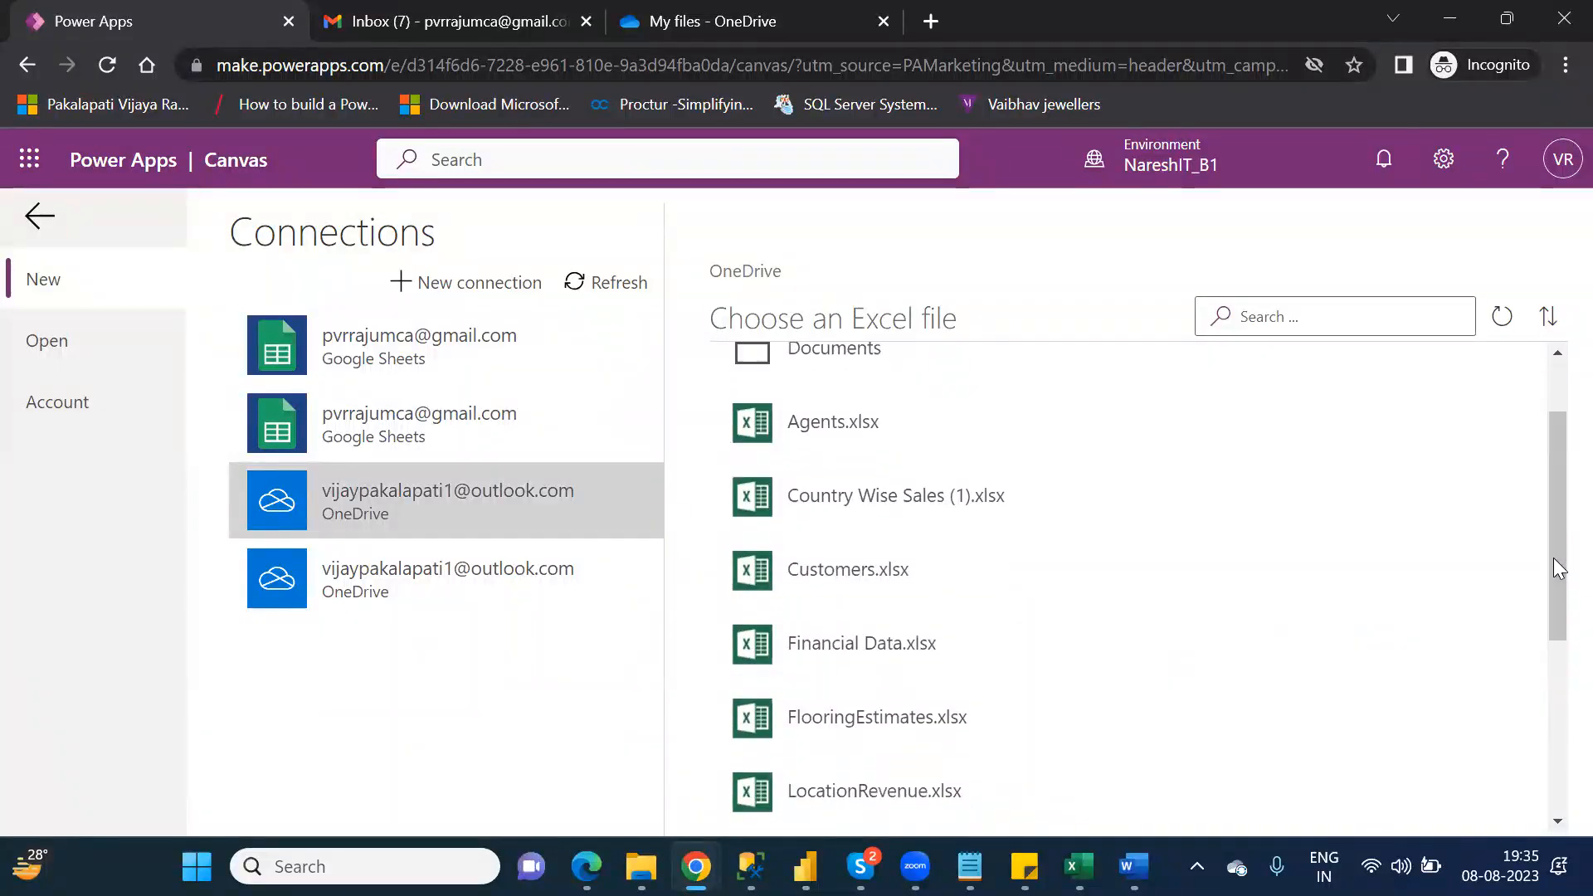
pyautogui.click(925, 583)
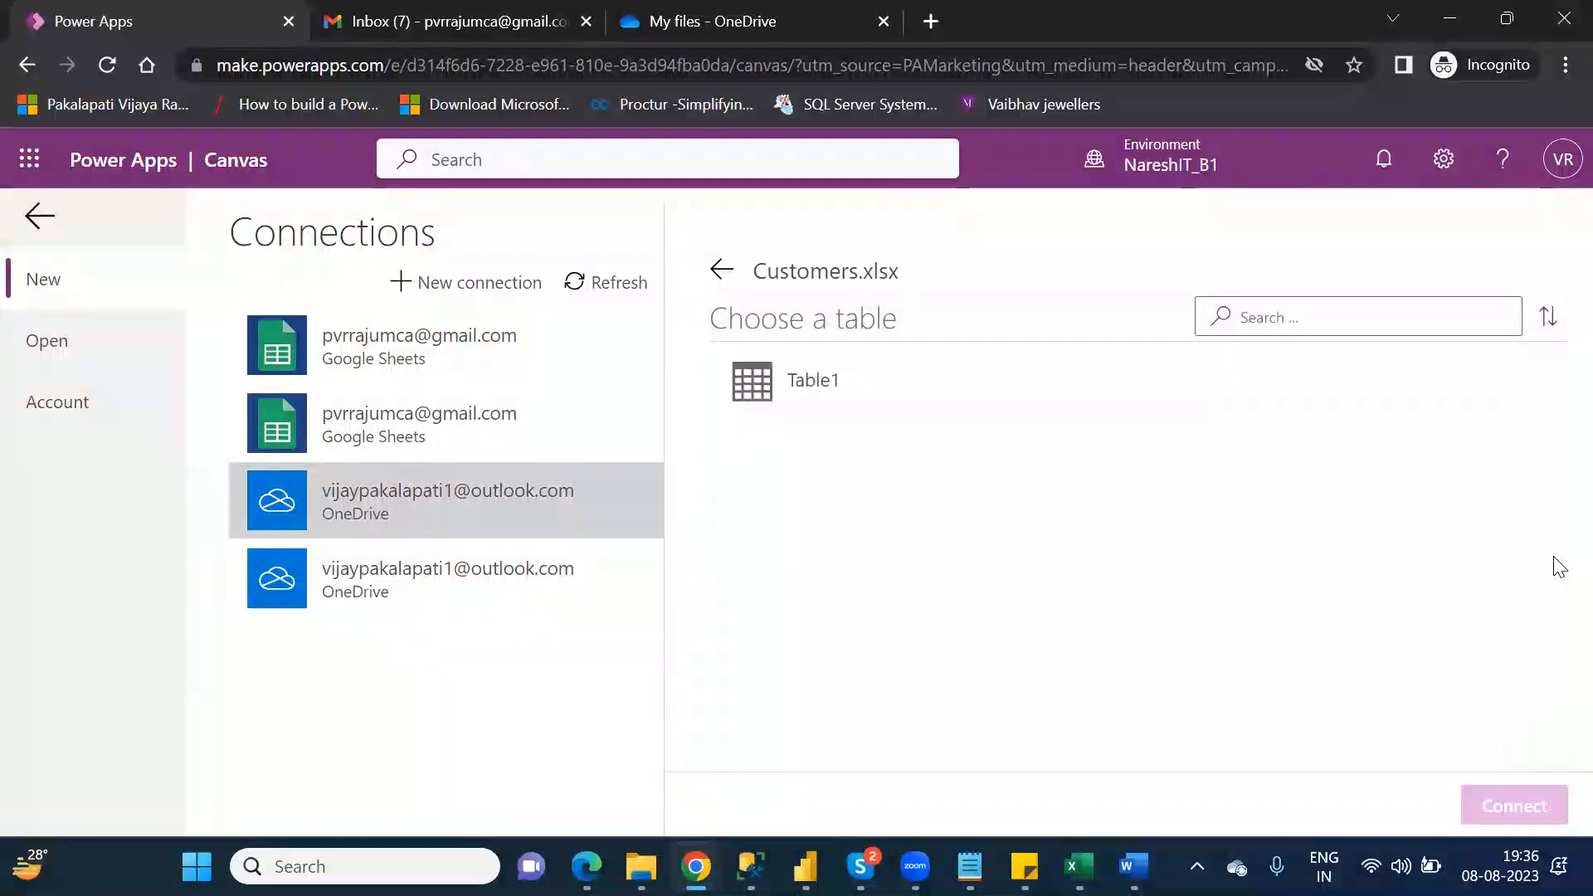
pyautogui.click(812, 379)
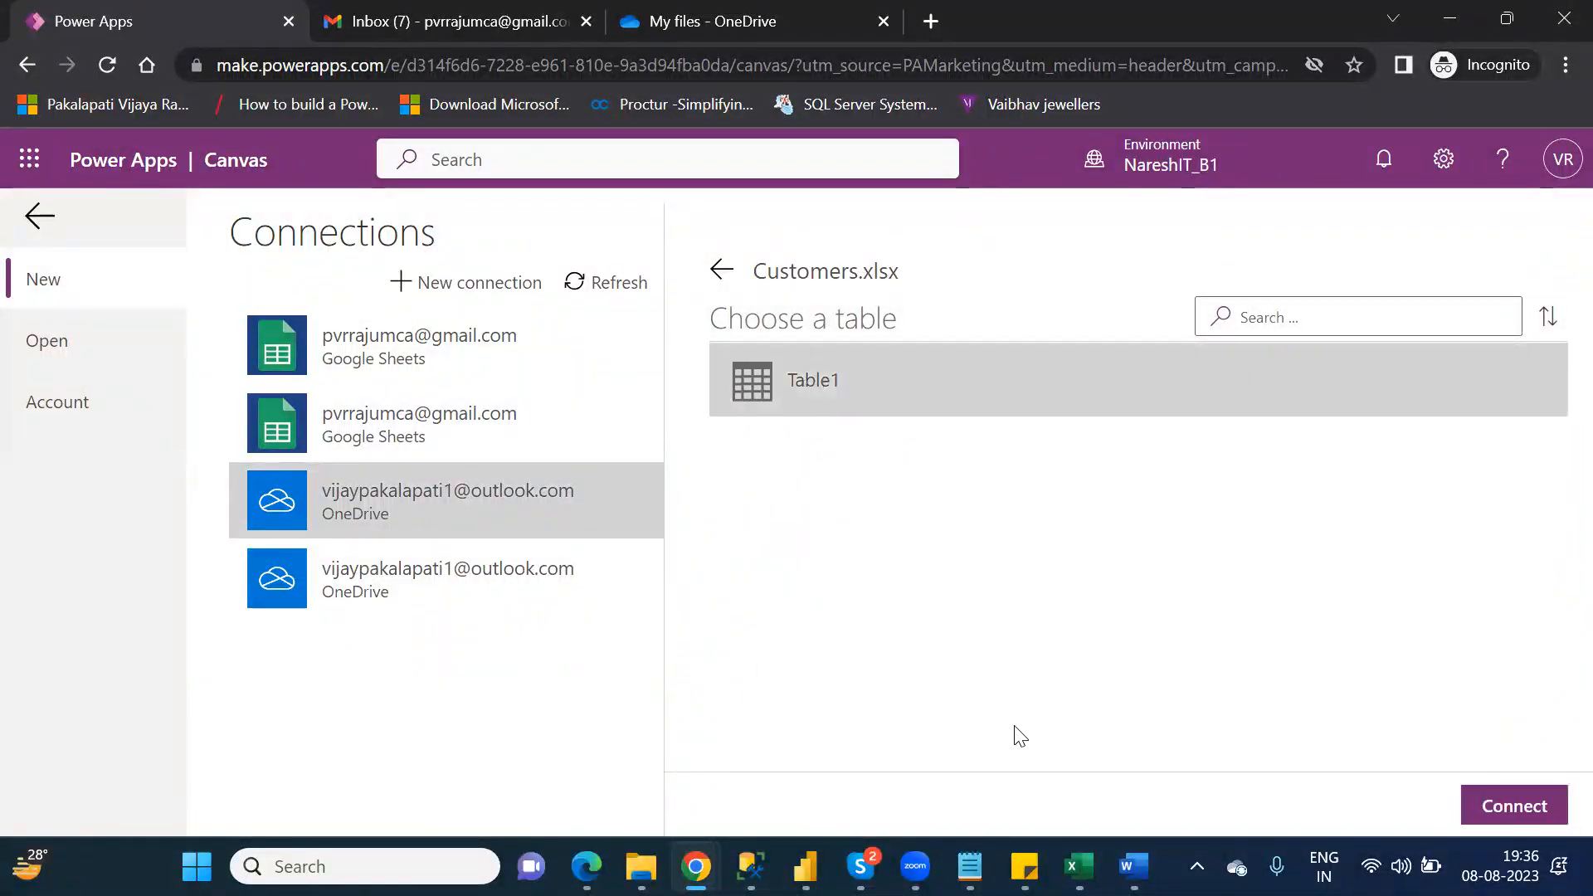
pyautogui.click(1510, 809)
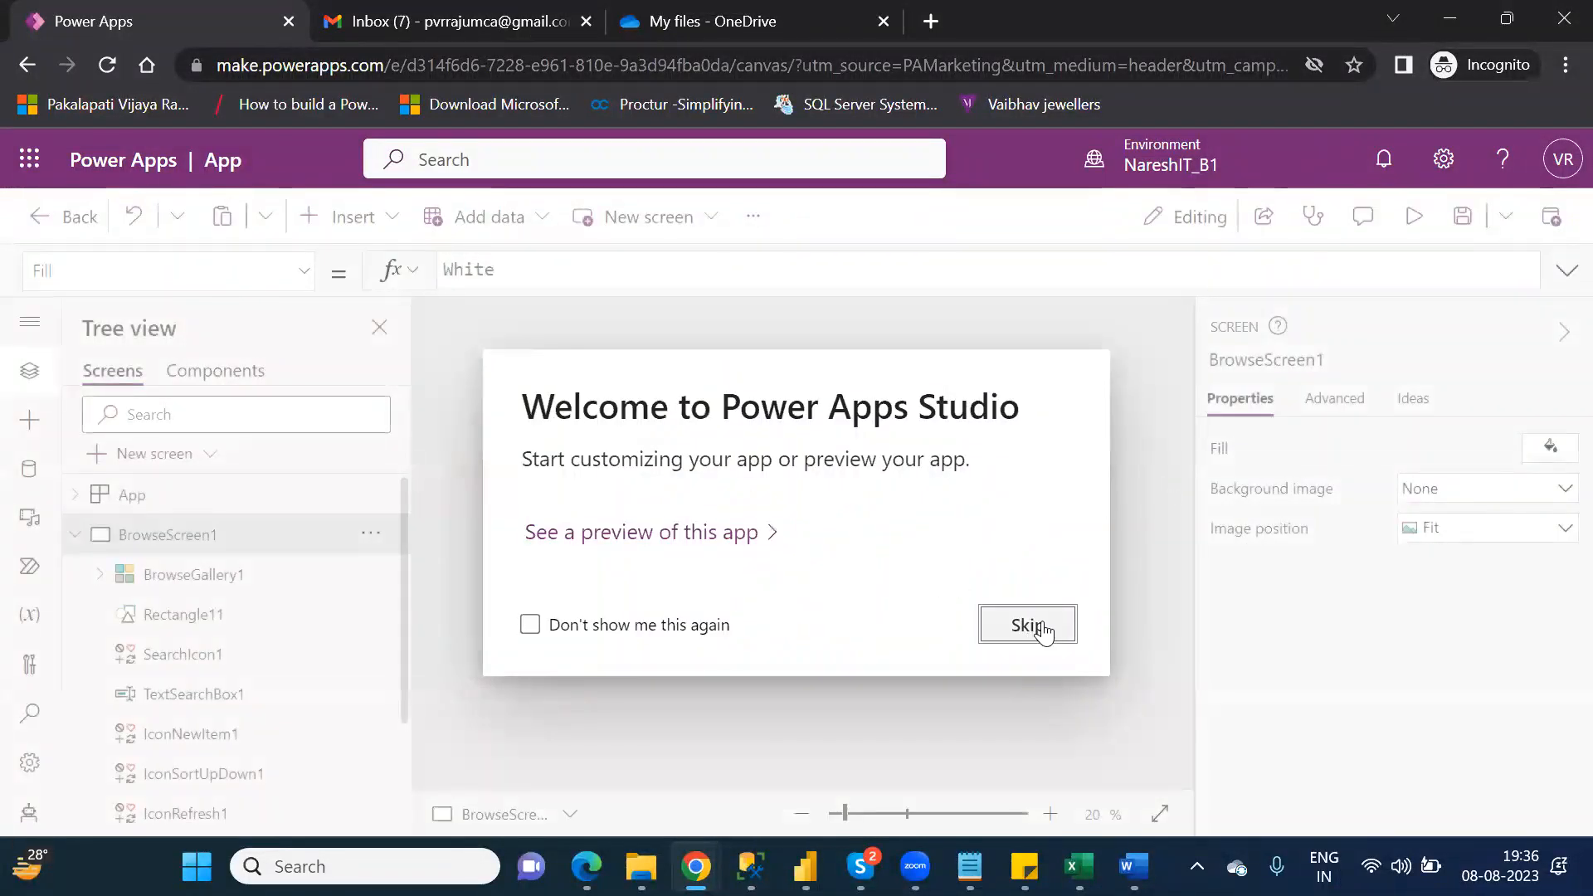
pyautogui.click(1034, 628)
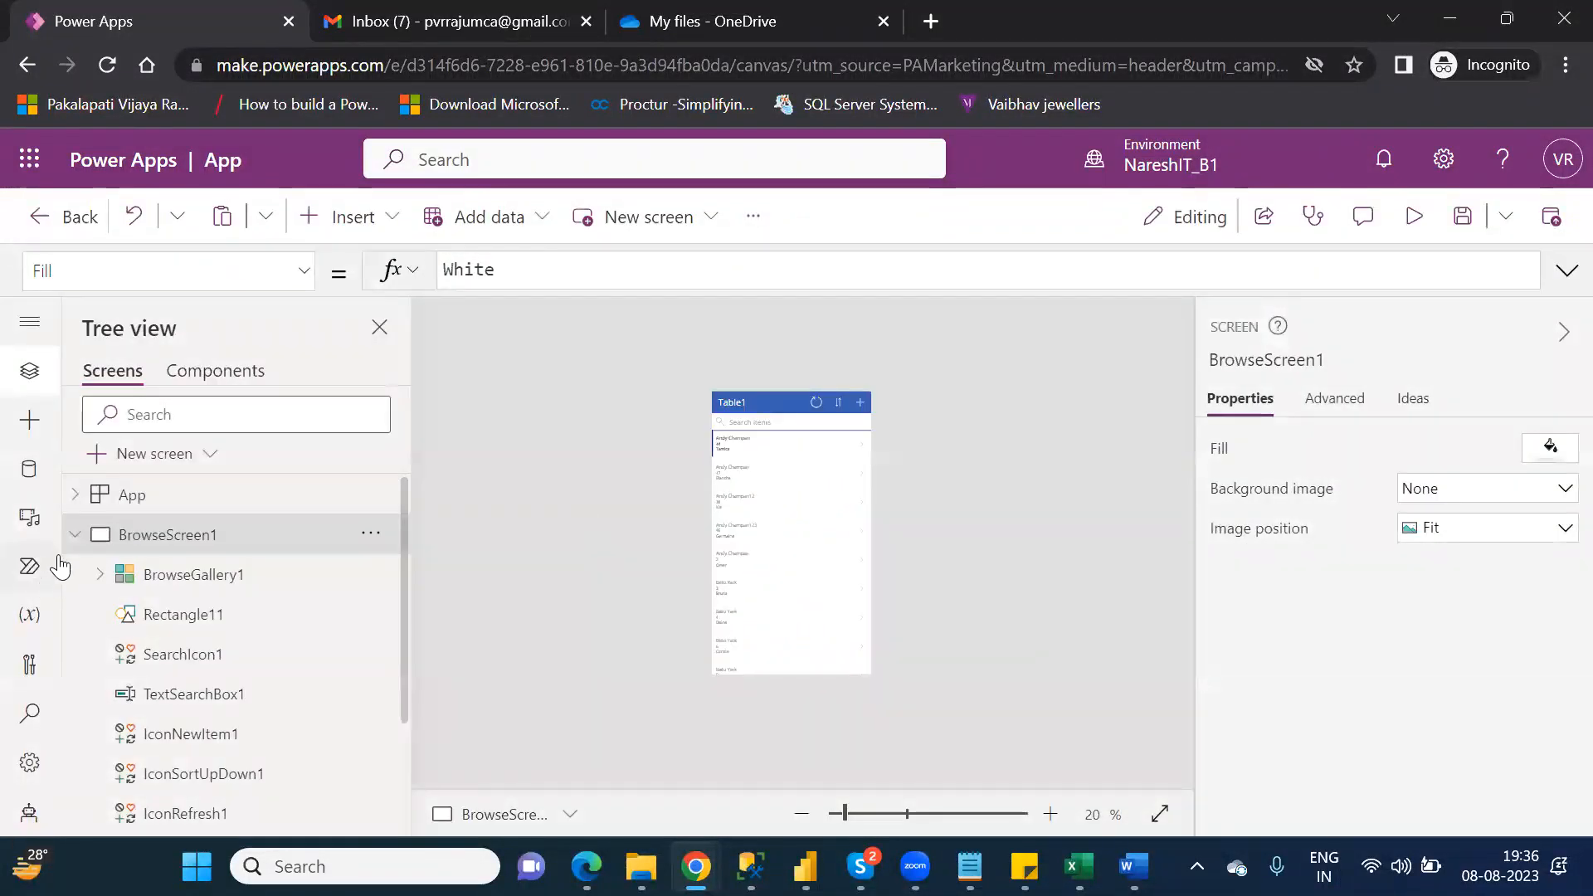
# Step: Collapse BrowseScreen1 in the tree and enlarge the canvas to 59% to examine the upper part of the browse screen
pyautogui.click(75, 535)
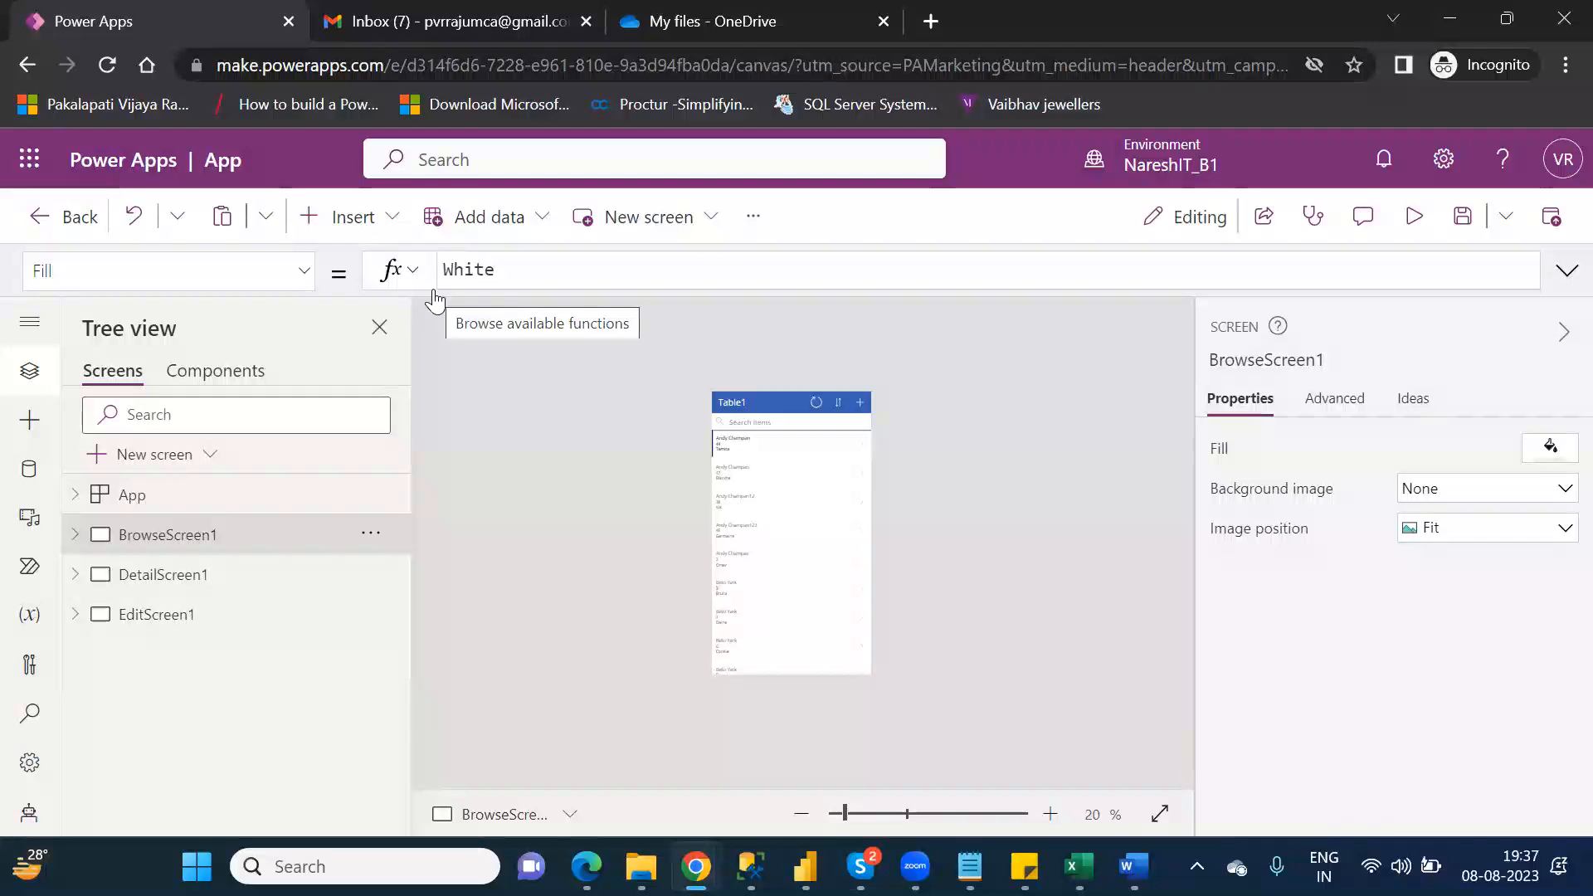
pyautogui.click(864, 812)
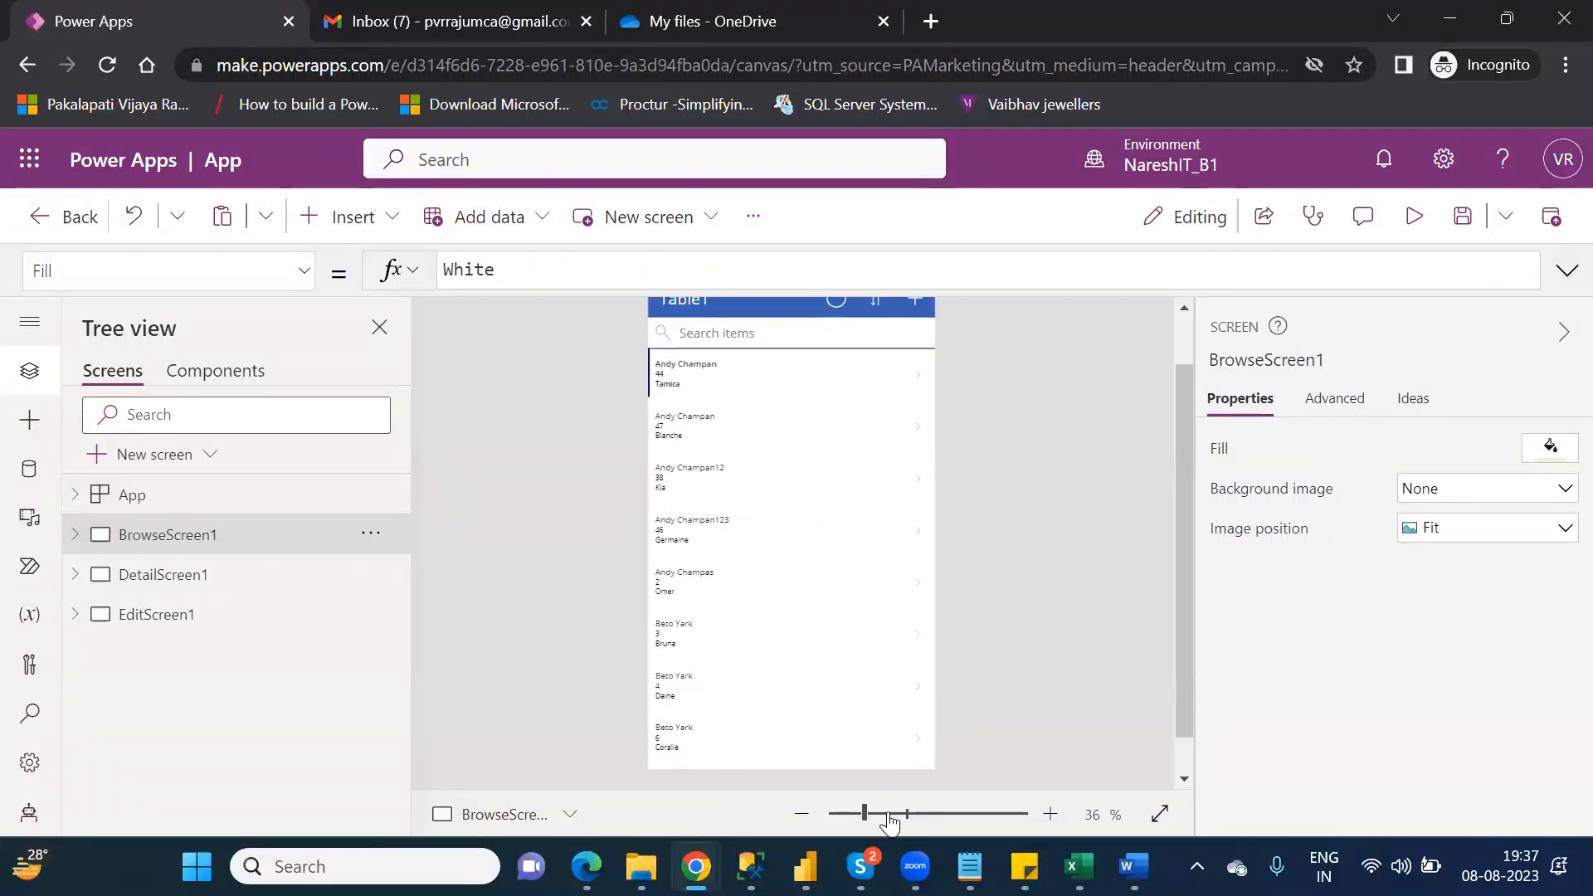
pyautogui.click(890, 815)
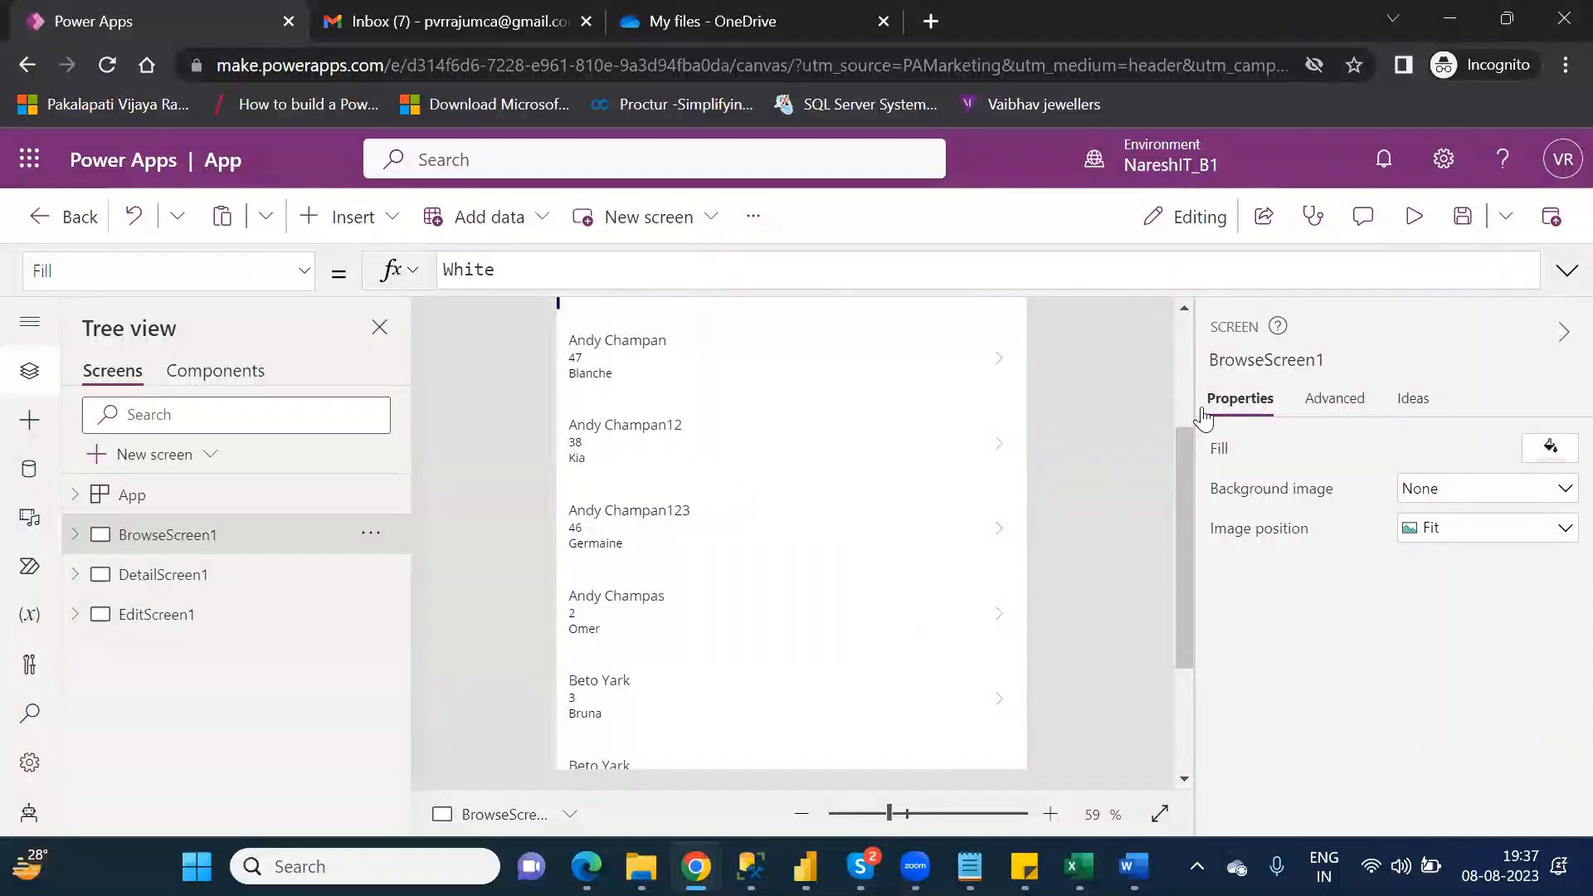
pyautogui.click(1186, 365)
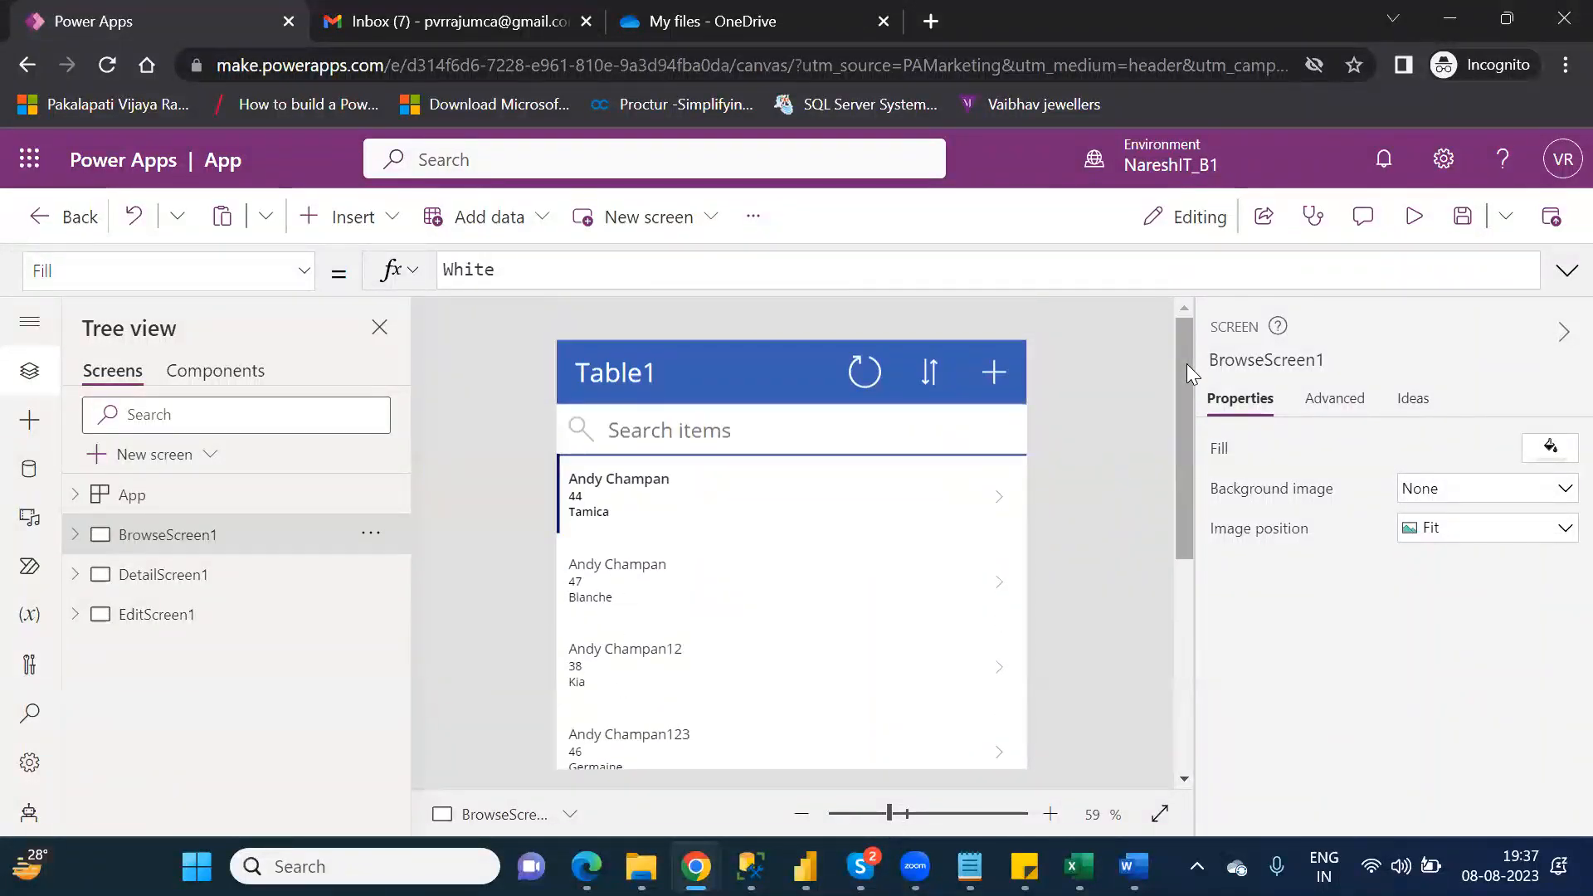
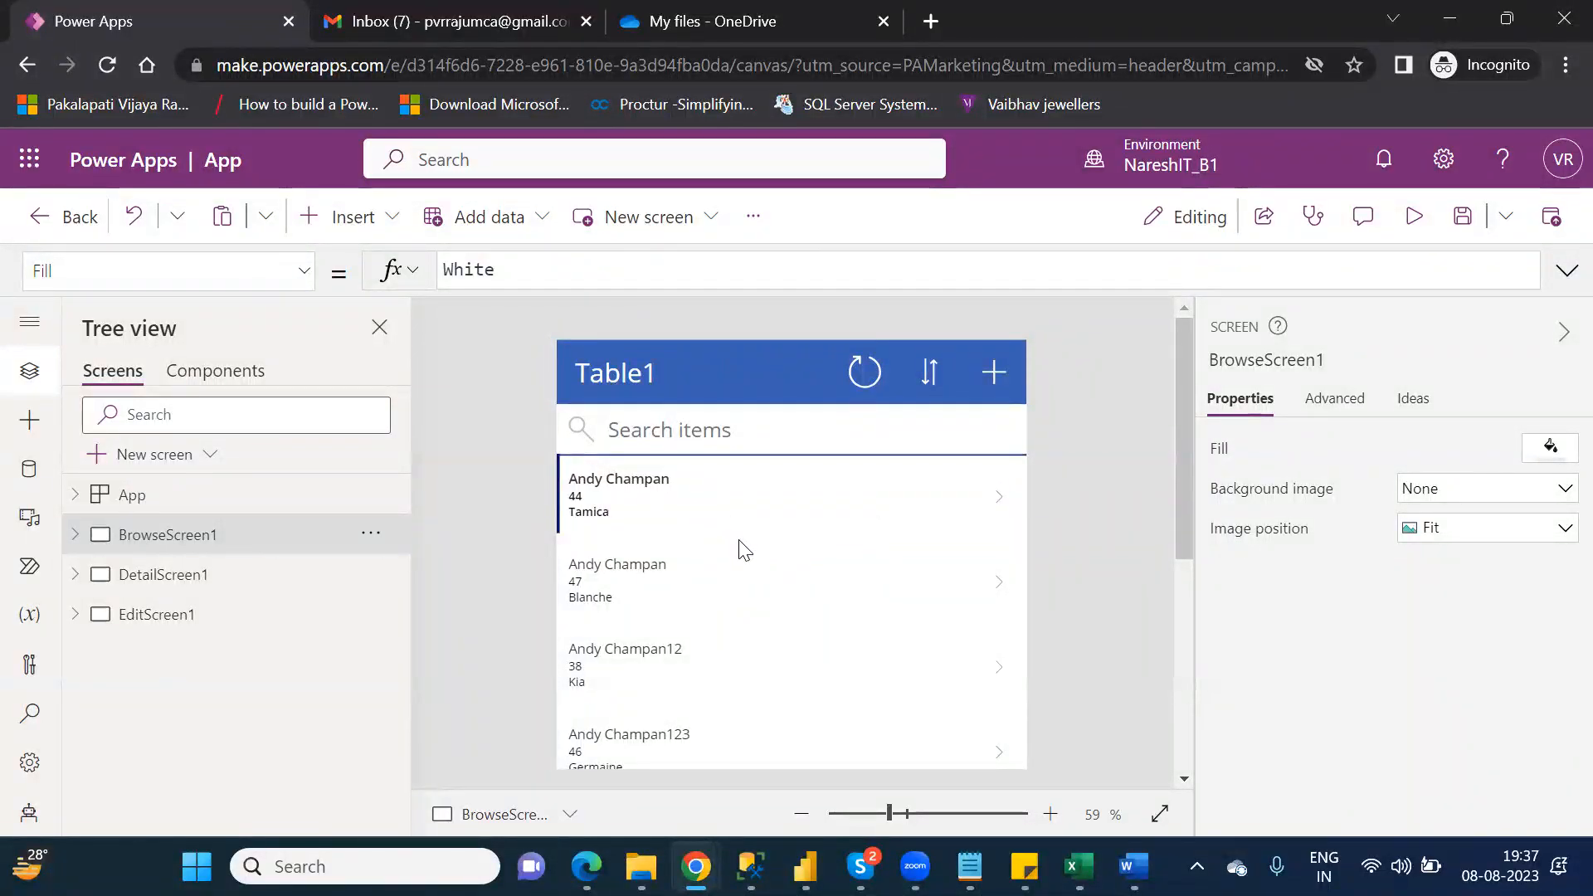
# Step: Preview the app, open the first customer record for editing and append "12" to its AgentName
pyautogui.click(1415, 217)
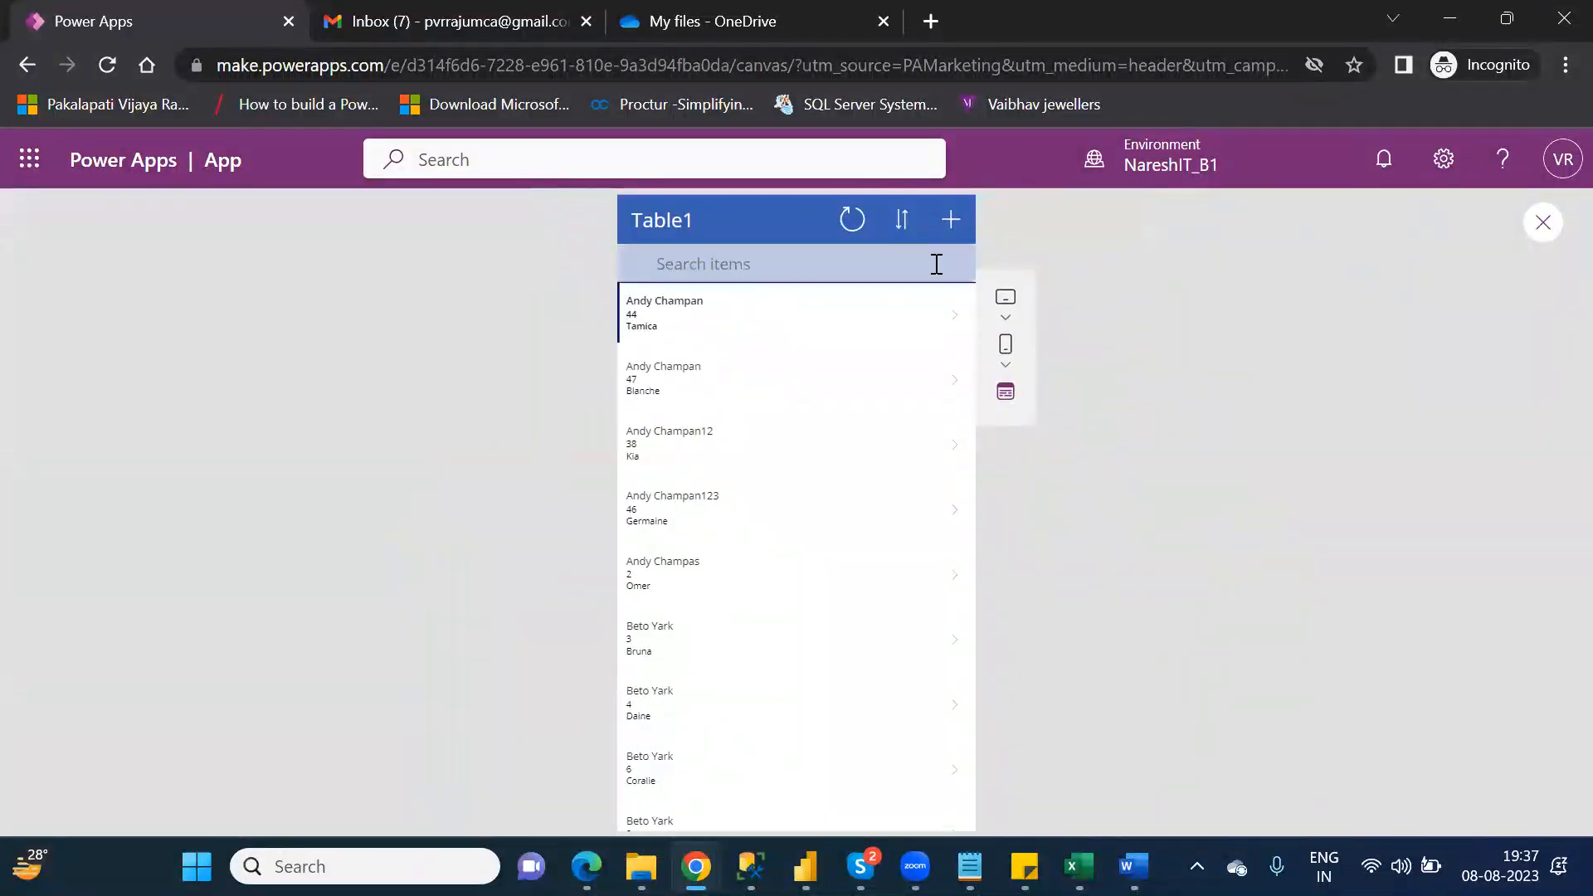
pyautogui.click(954, 323)
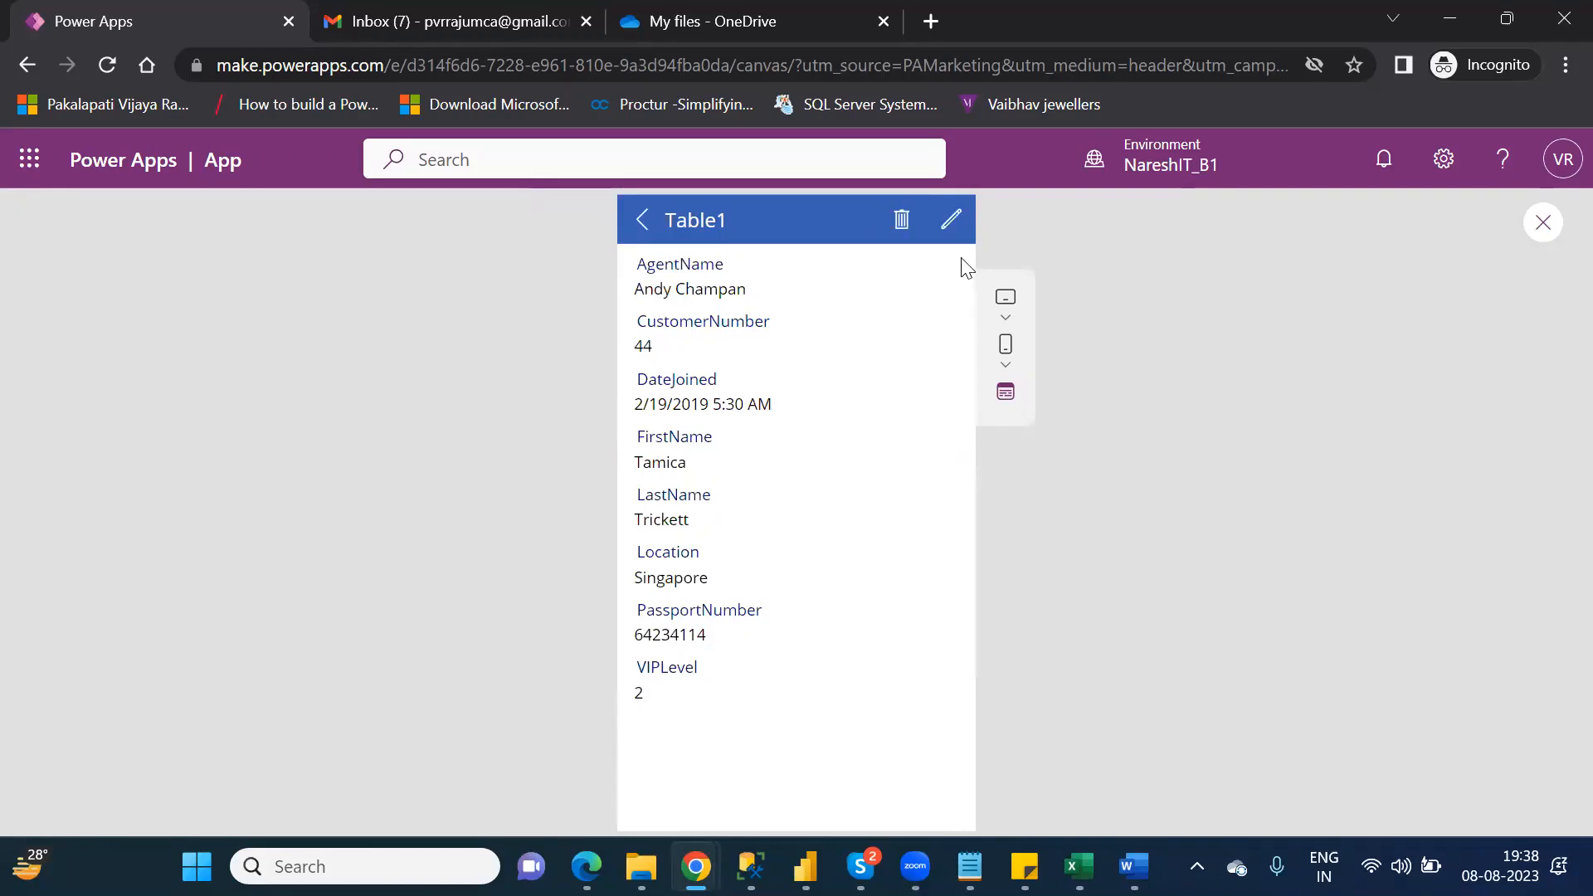
pyautogui.click(951, 223)
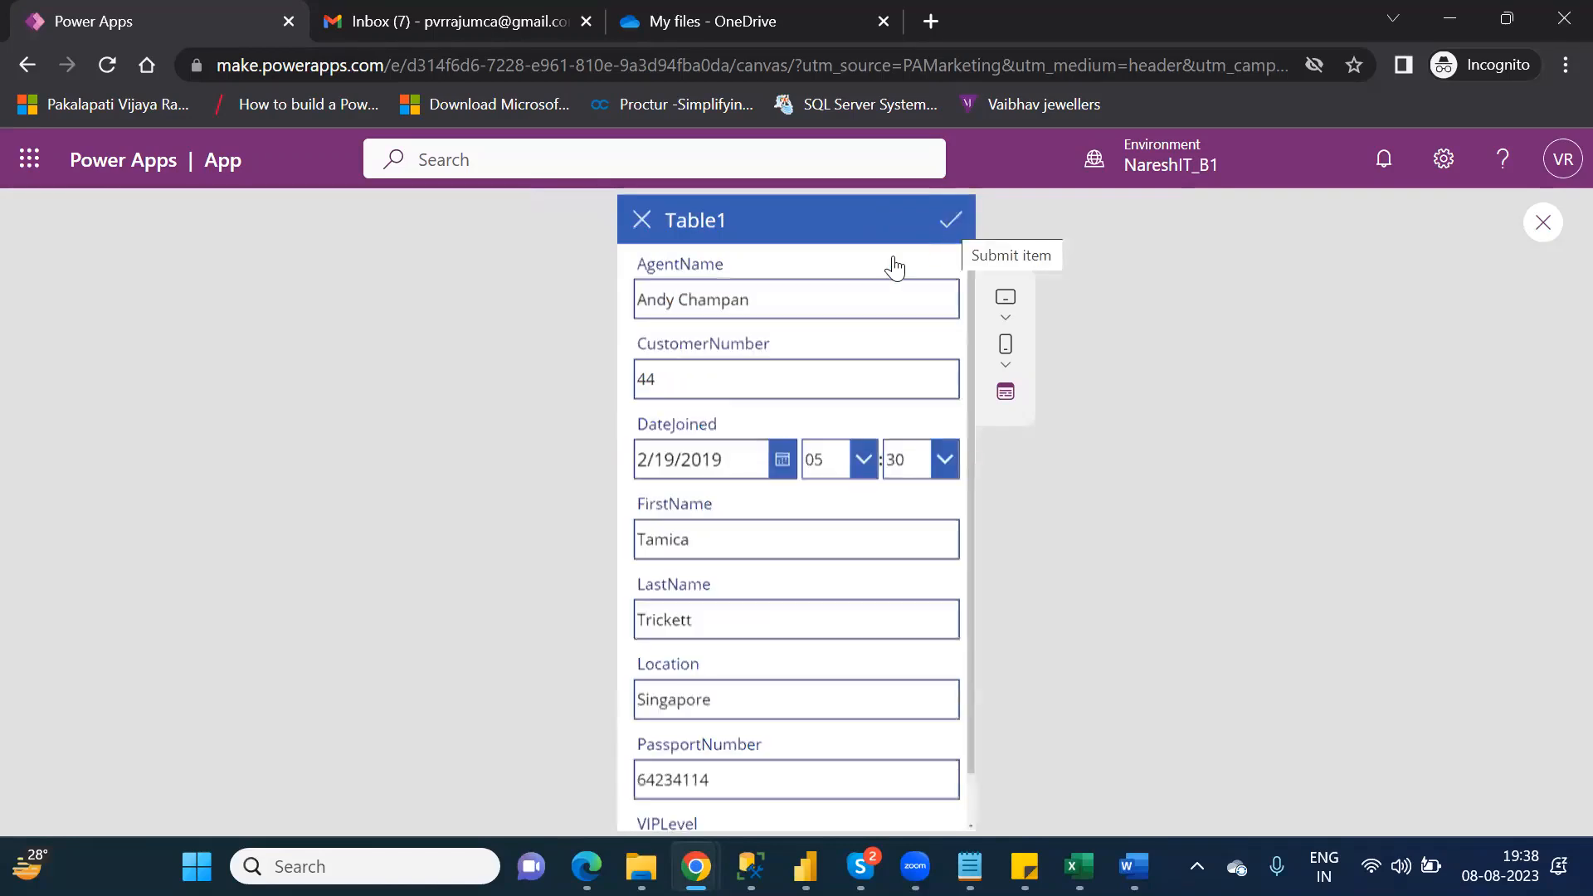
pyautogui.click(801, 303)
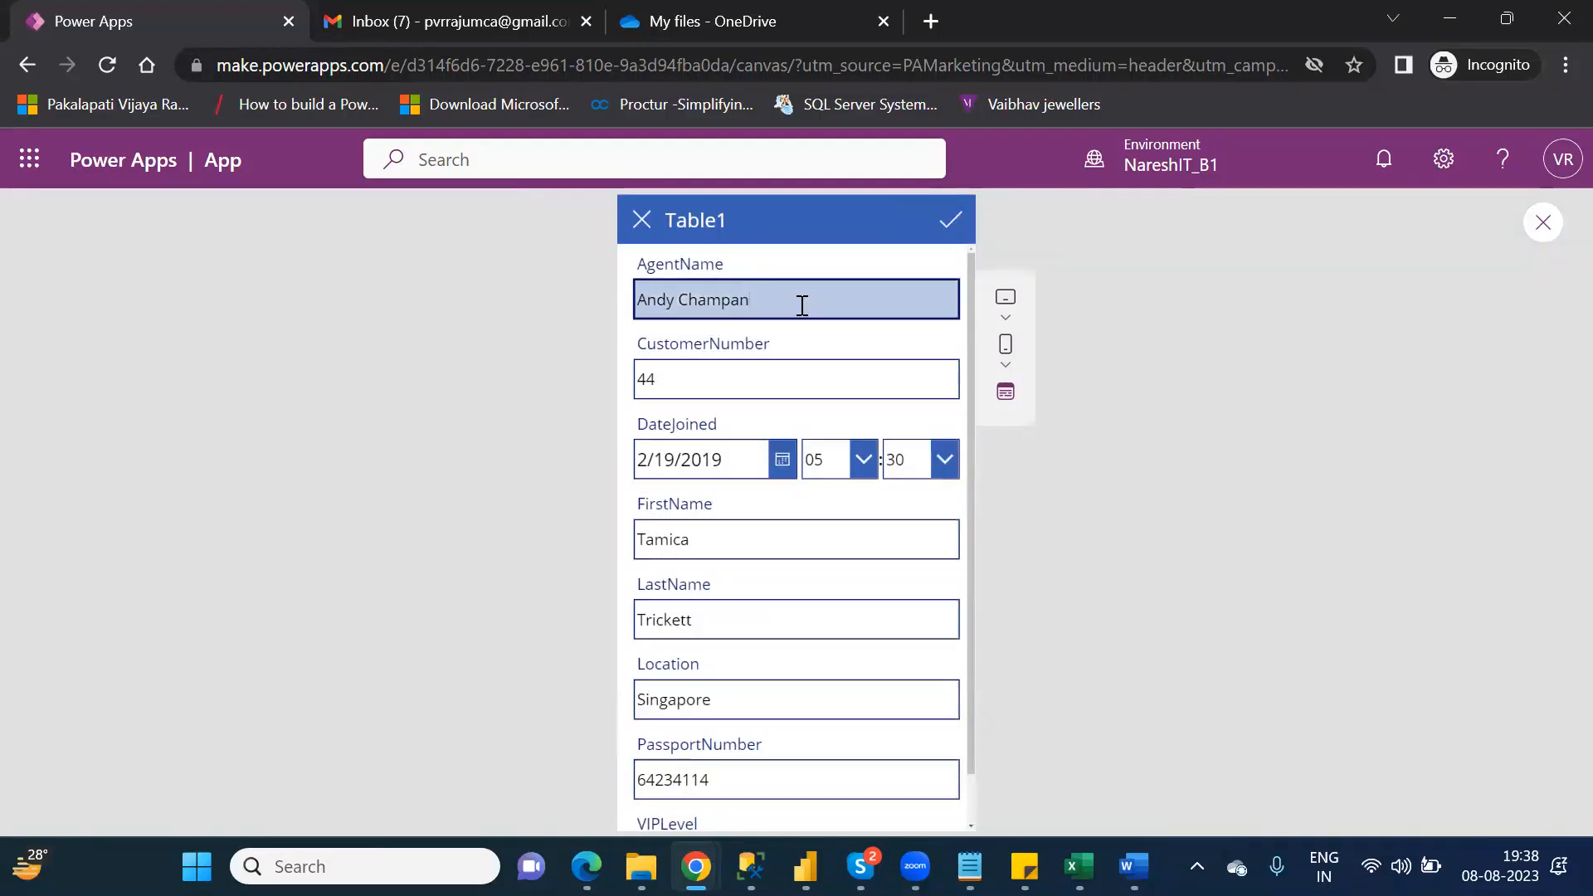
pyautogui.write('12')
pyautogui.moveTo(642, 866)
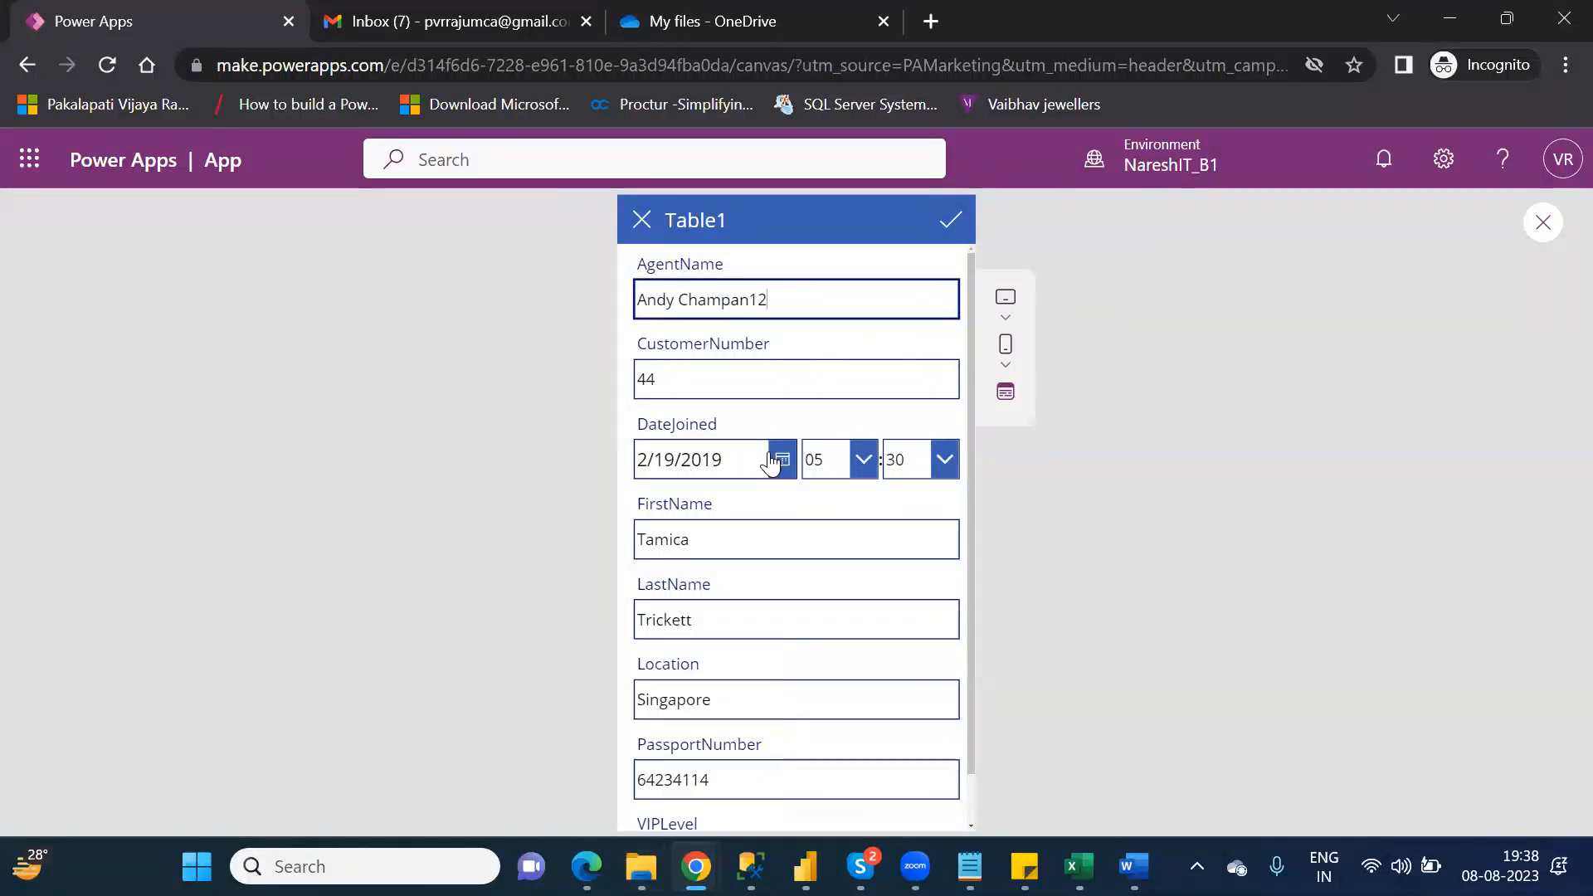
pyautogui.click(819, 307)
# Step: Check the Customers workbook in Excel, return to the Power Apps preview and try to submit the edited record
pyautogui.click(641, 866)
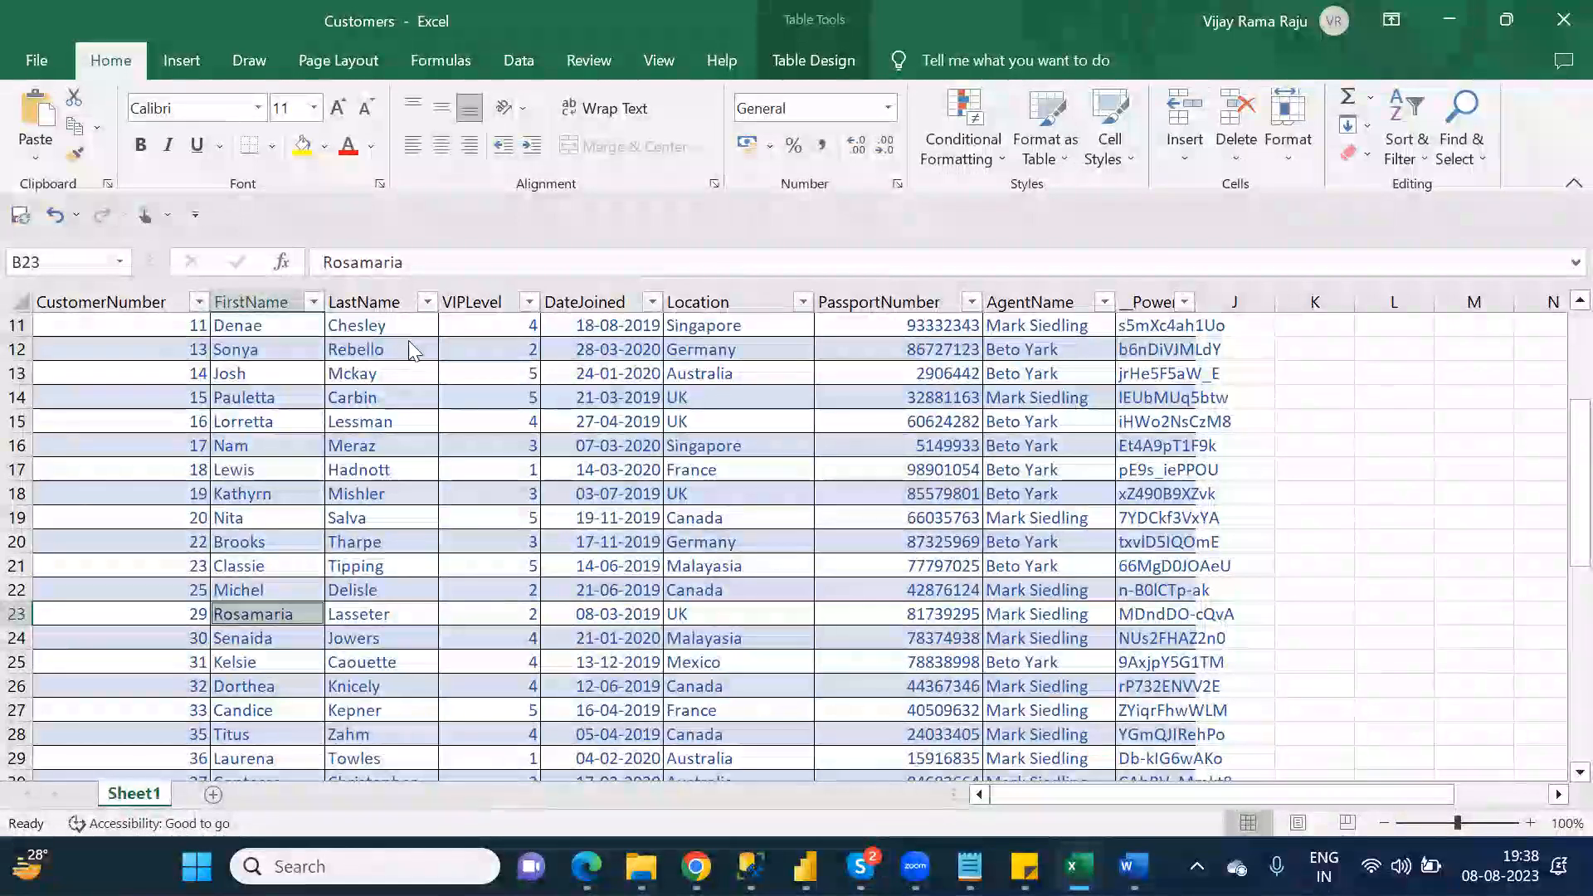
pyautogui.hotkey('alt', 'Tab')
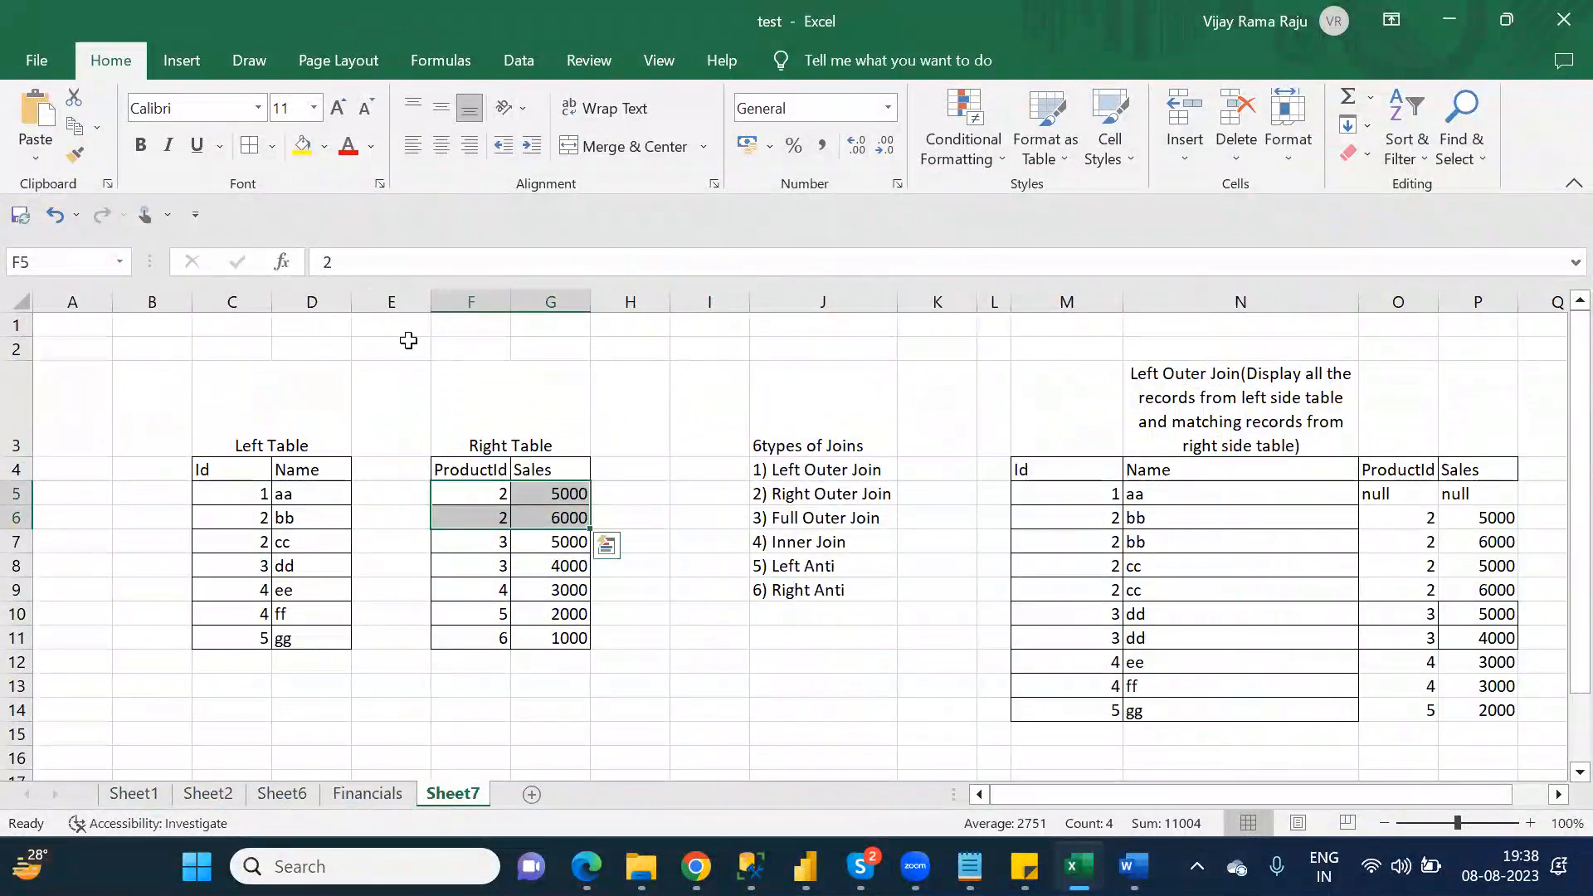
pyautogui.hotkey('alt', 'Tab')
pyautogui.hotkey('alt', 'Tab')
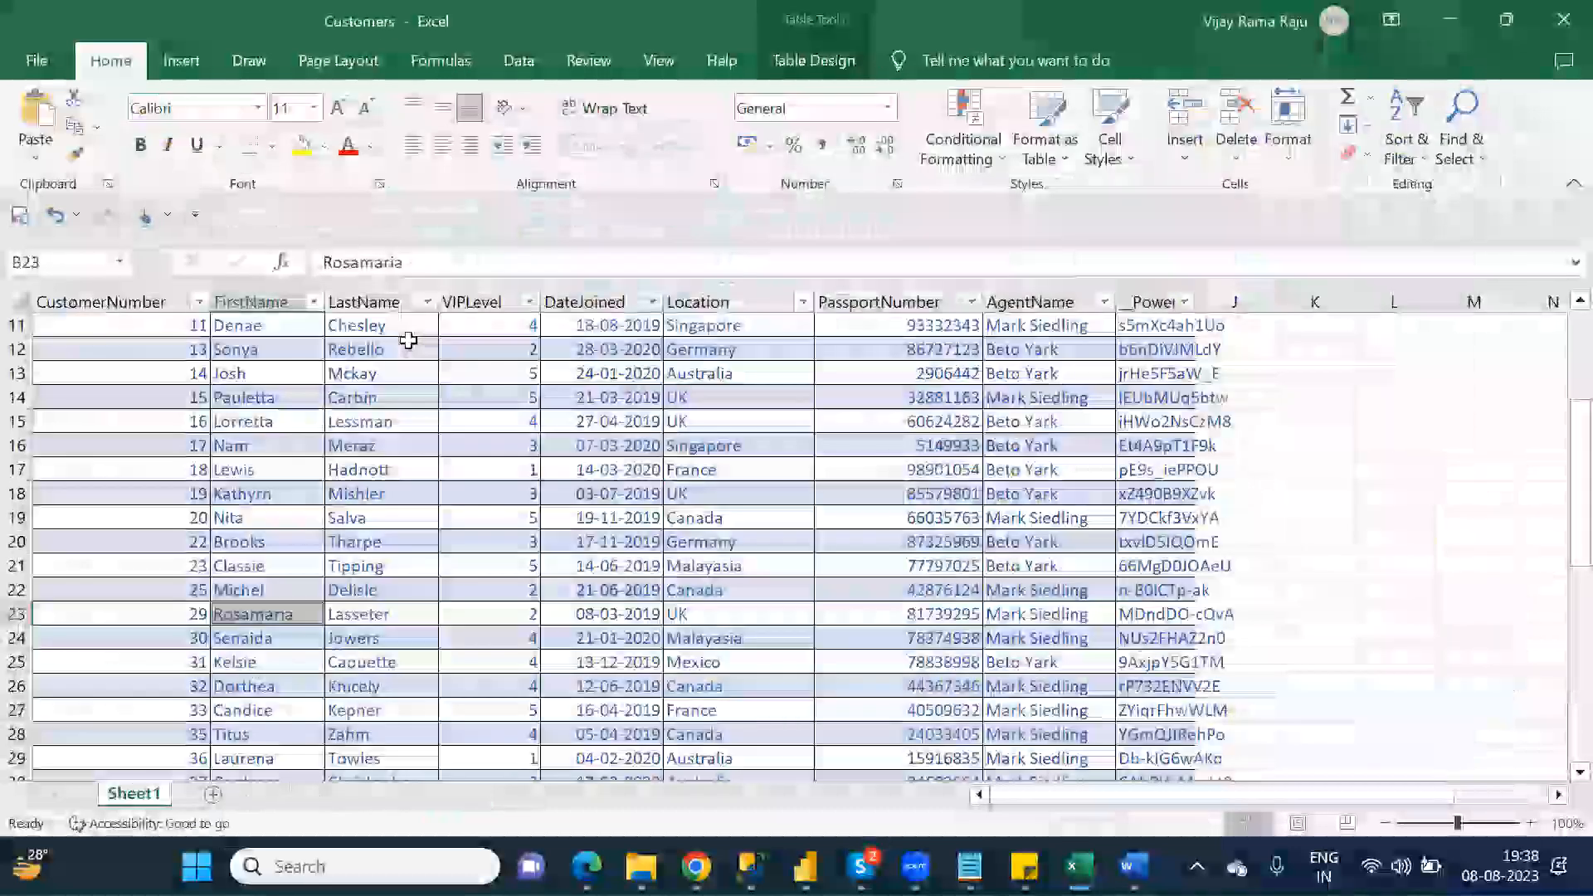
pyautogui.hotkey('alt', 'Tab')
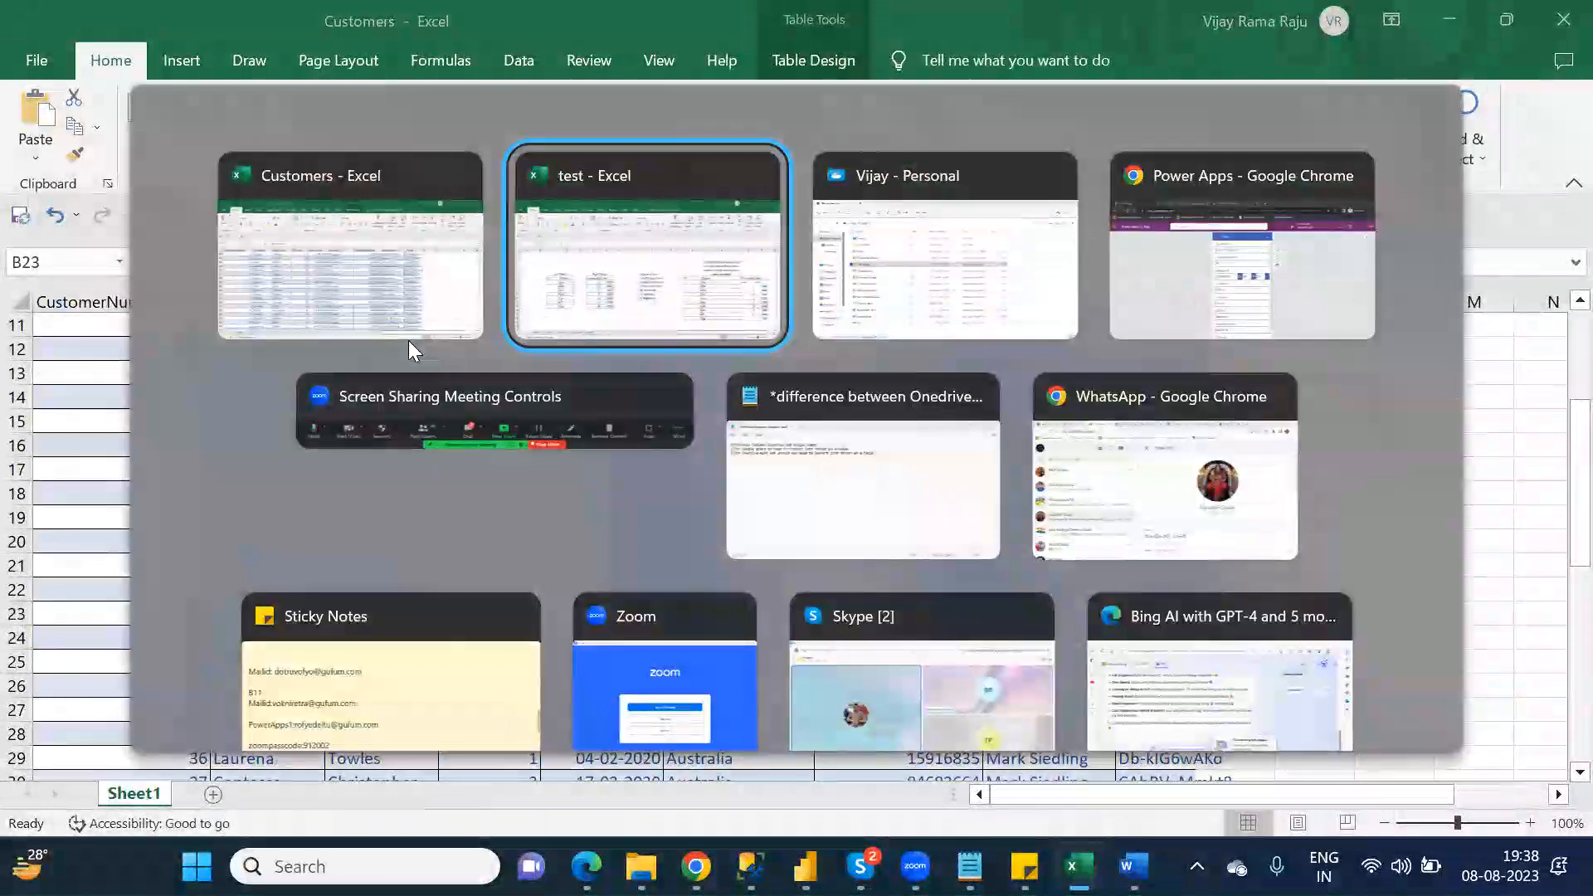
pyautogui.hotkey('alt', 'Tab')
pyautogui.hotkey('alt', 'Tab')
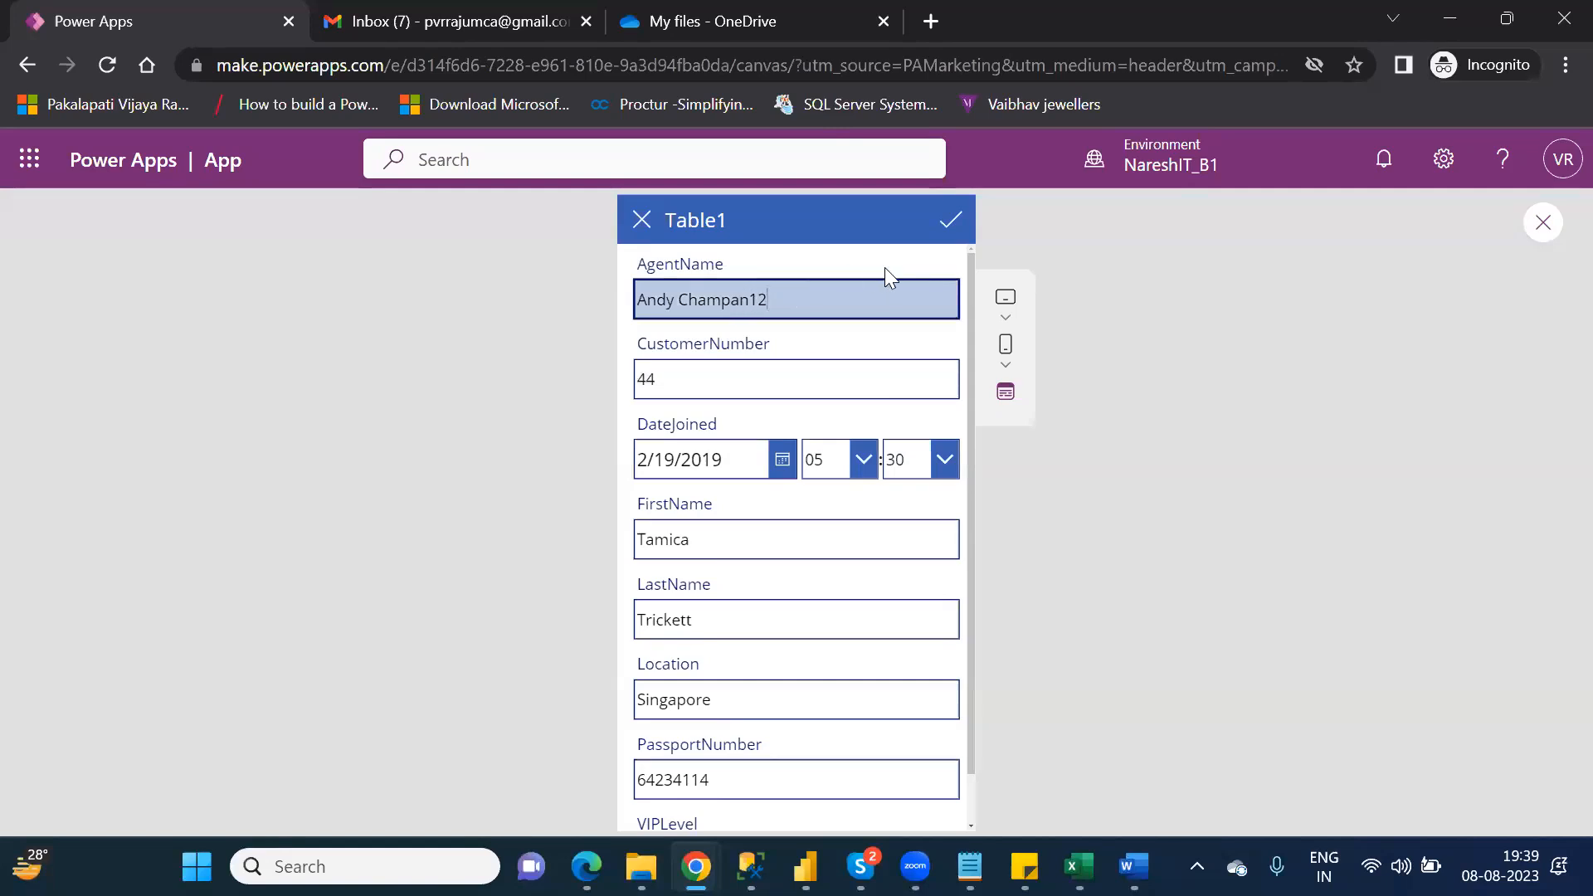
pyautogui.click(951, 225)
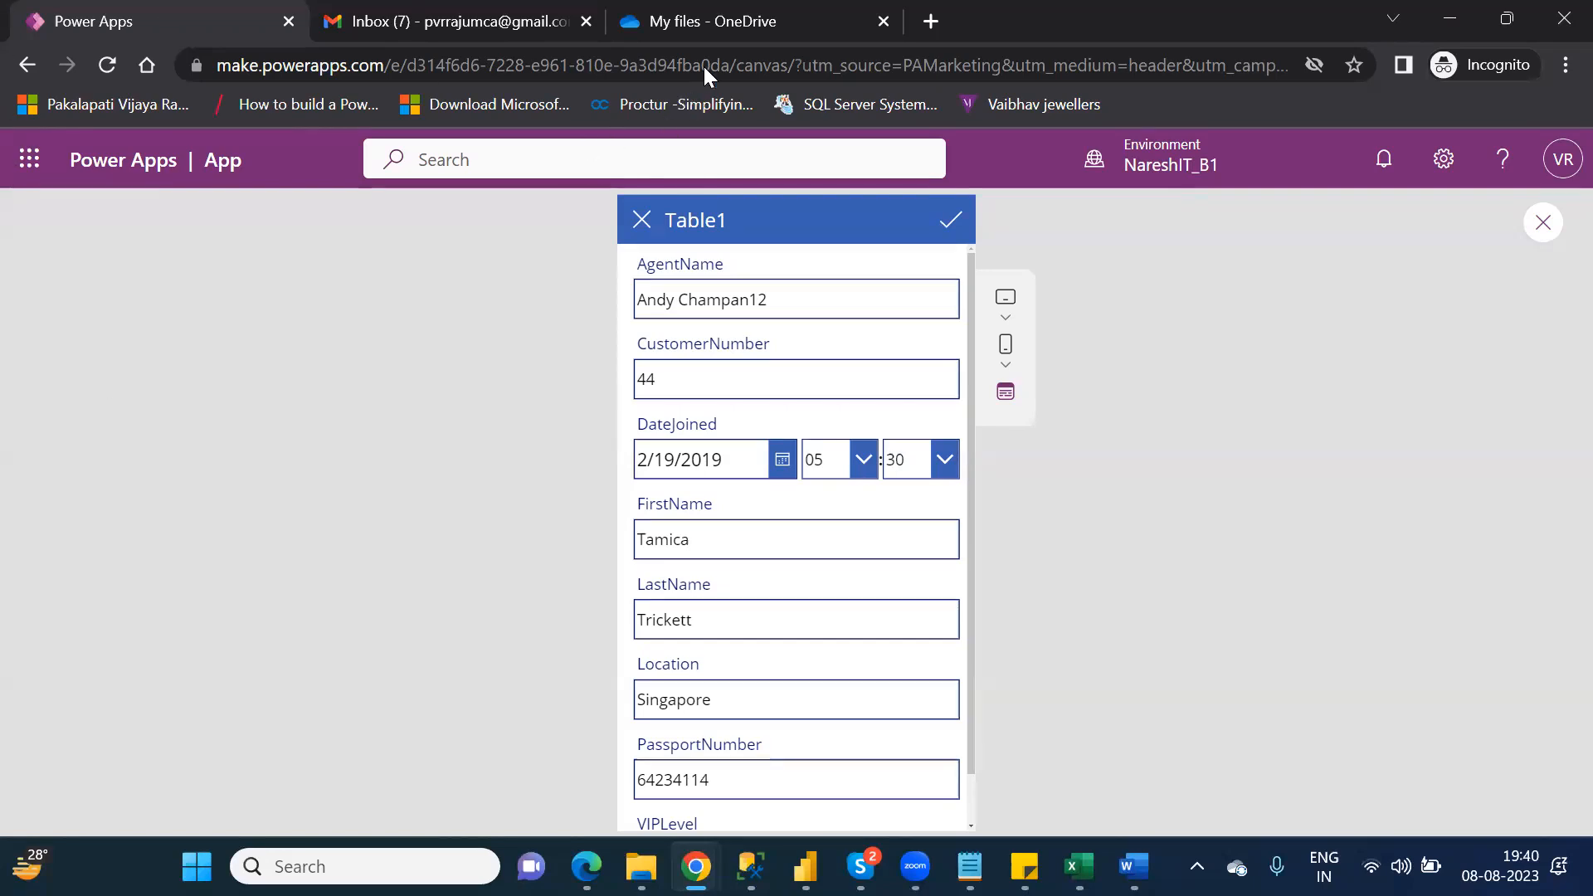
# Step: Switch to the Customers workbook in Excel and close it
pyautogui.click(672, 27)
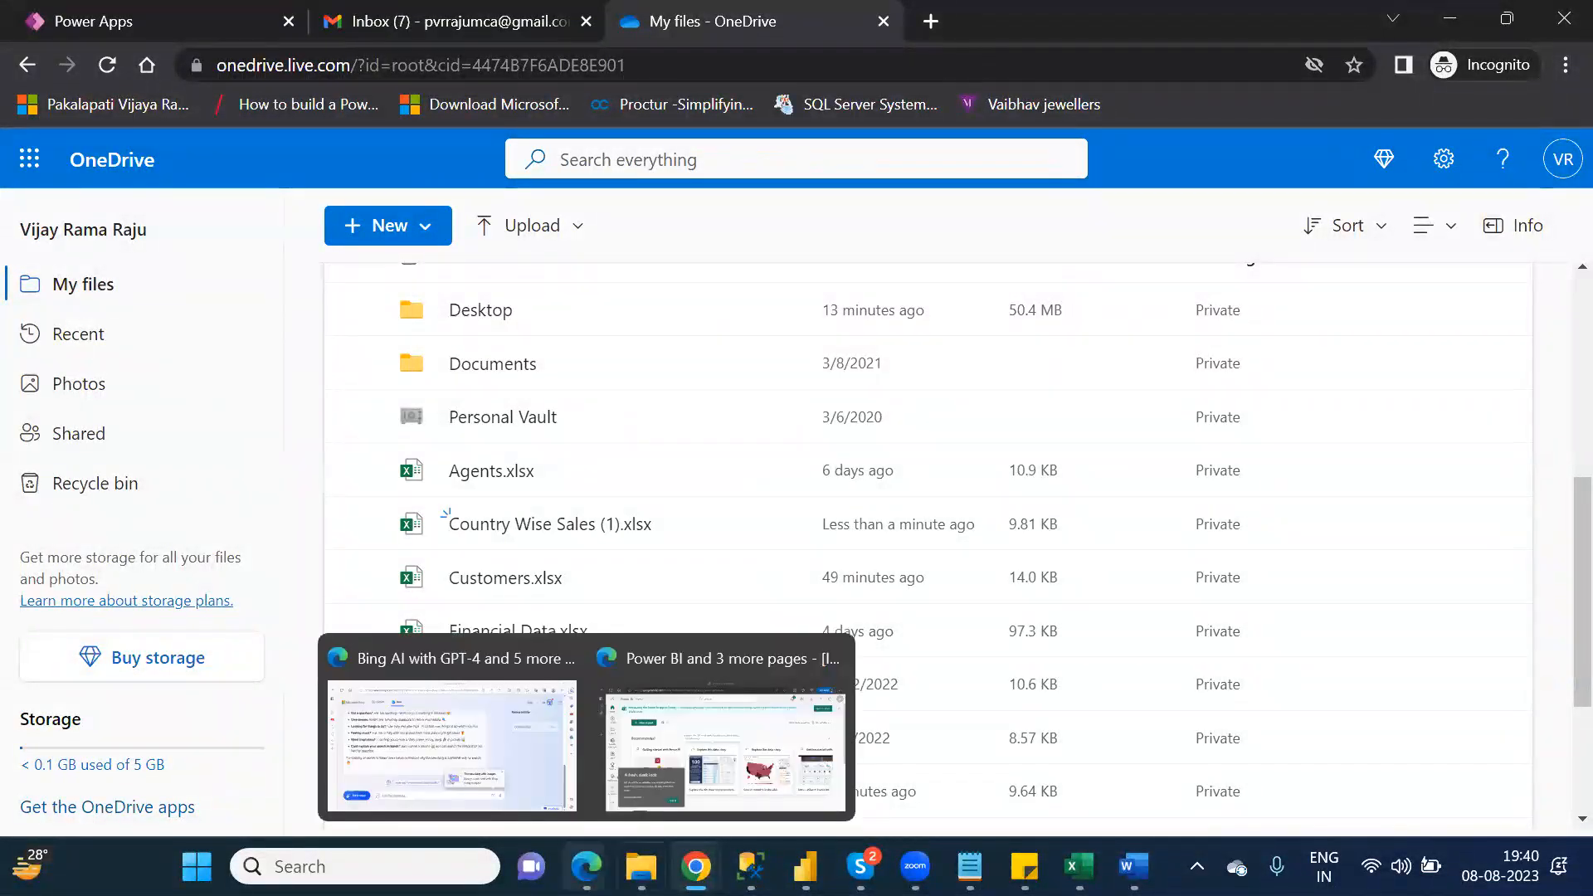
pyautogui.moveTo(1079, 866)
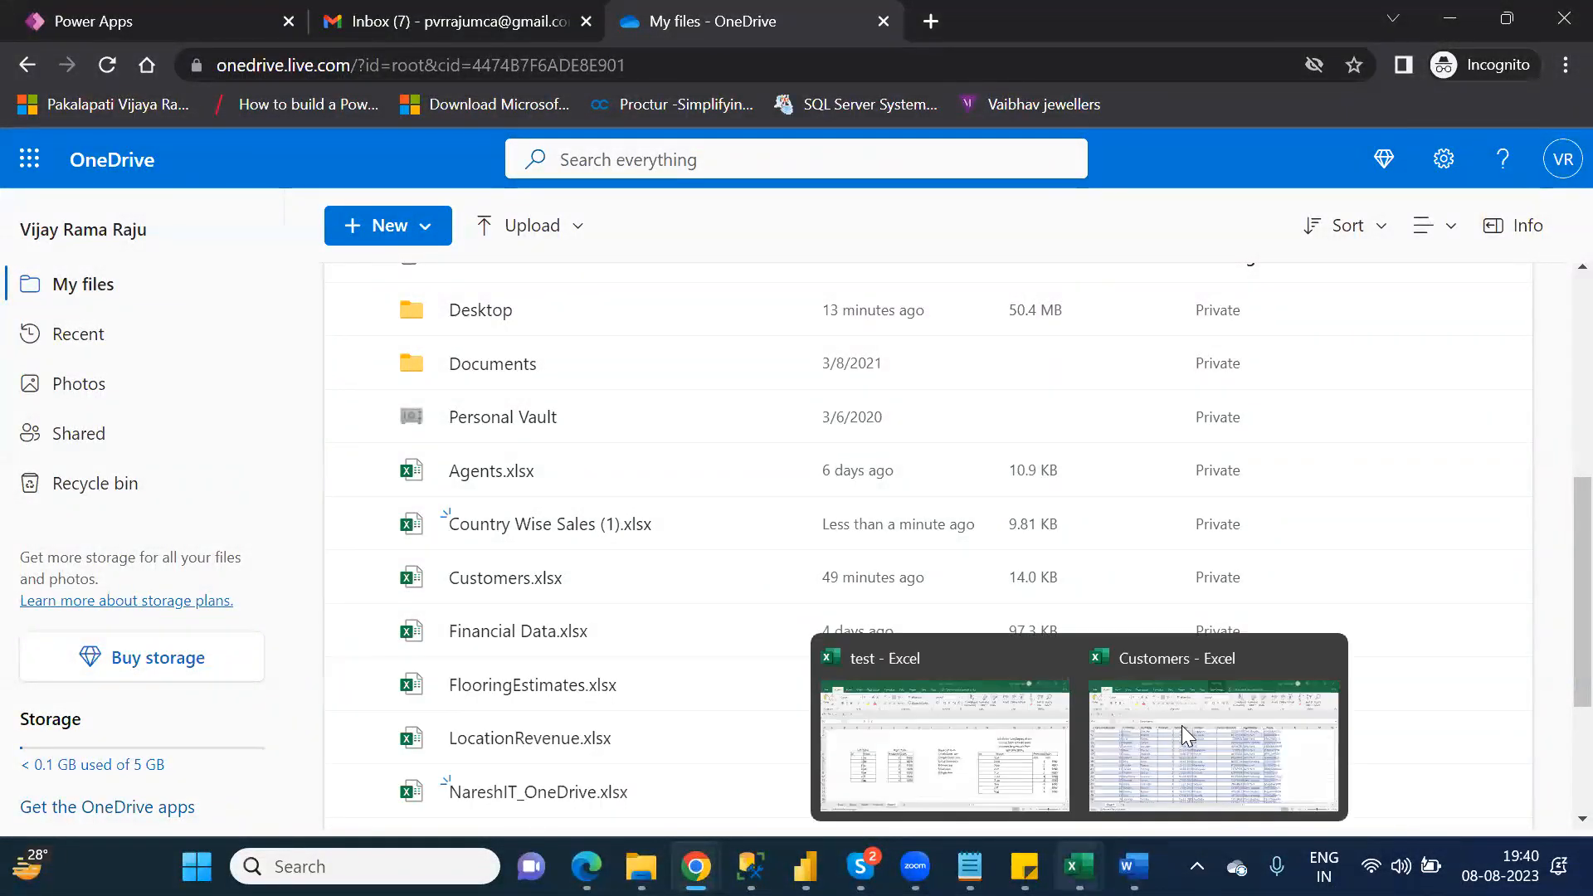
pyautogui.click(1181, 725)
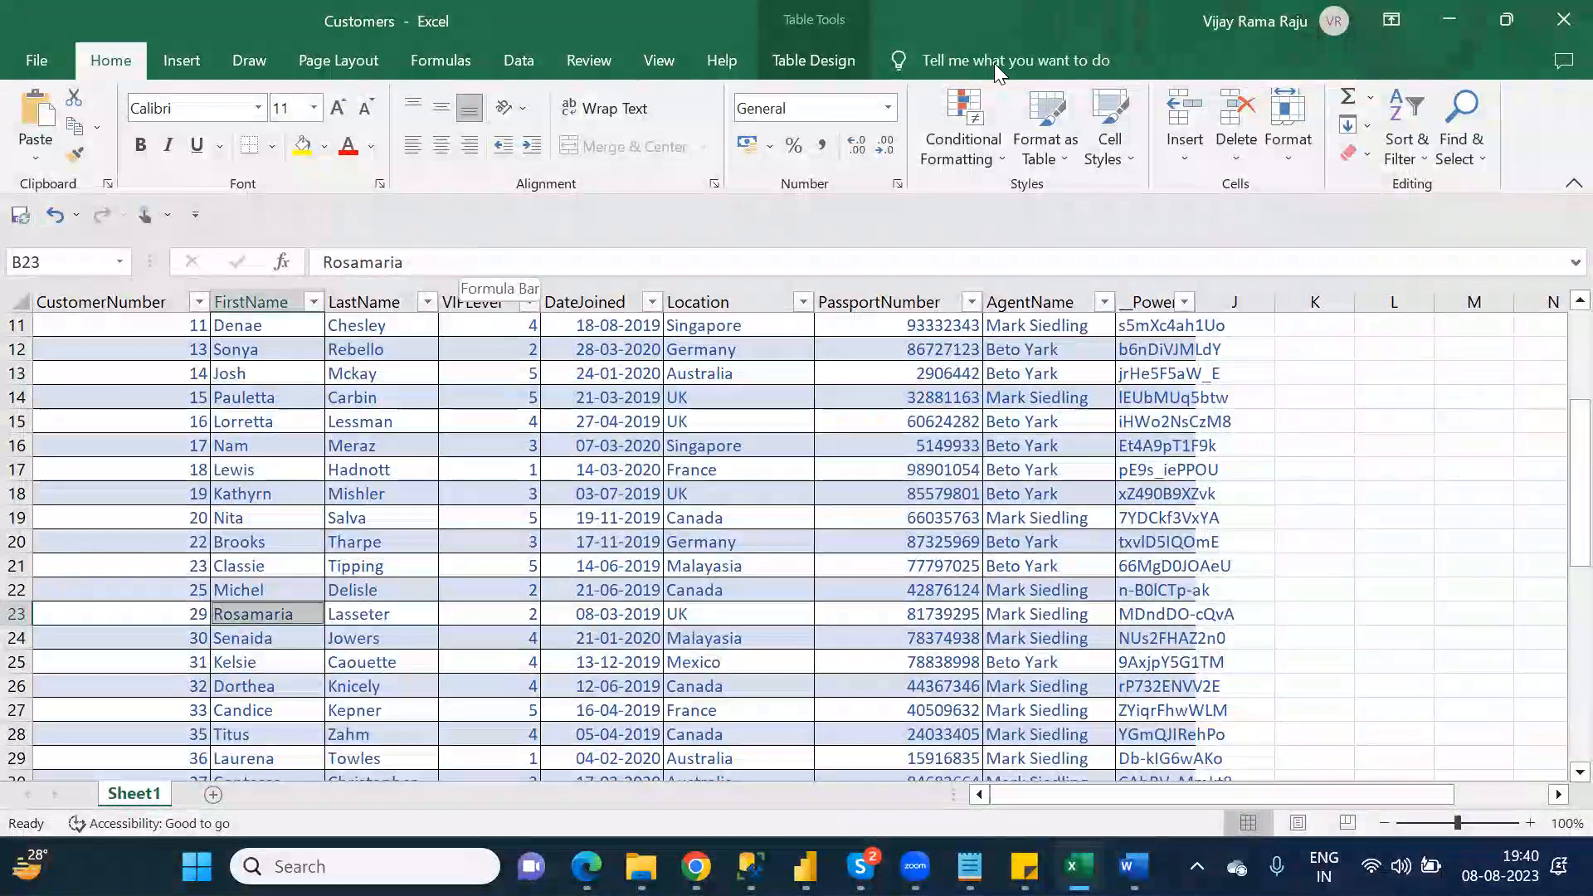
pyautogui.click(1555, 33)
# Step: Return to the app preview in Power Apps and submit the record with the changed AgentName
pyautogui.moveTo(470, 492); pyautogui.dragTo(552, 516)
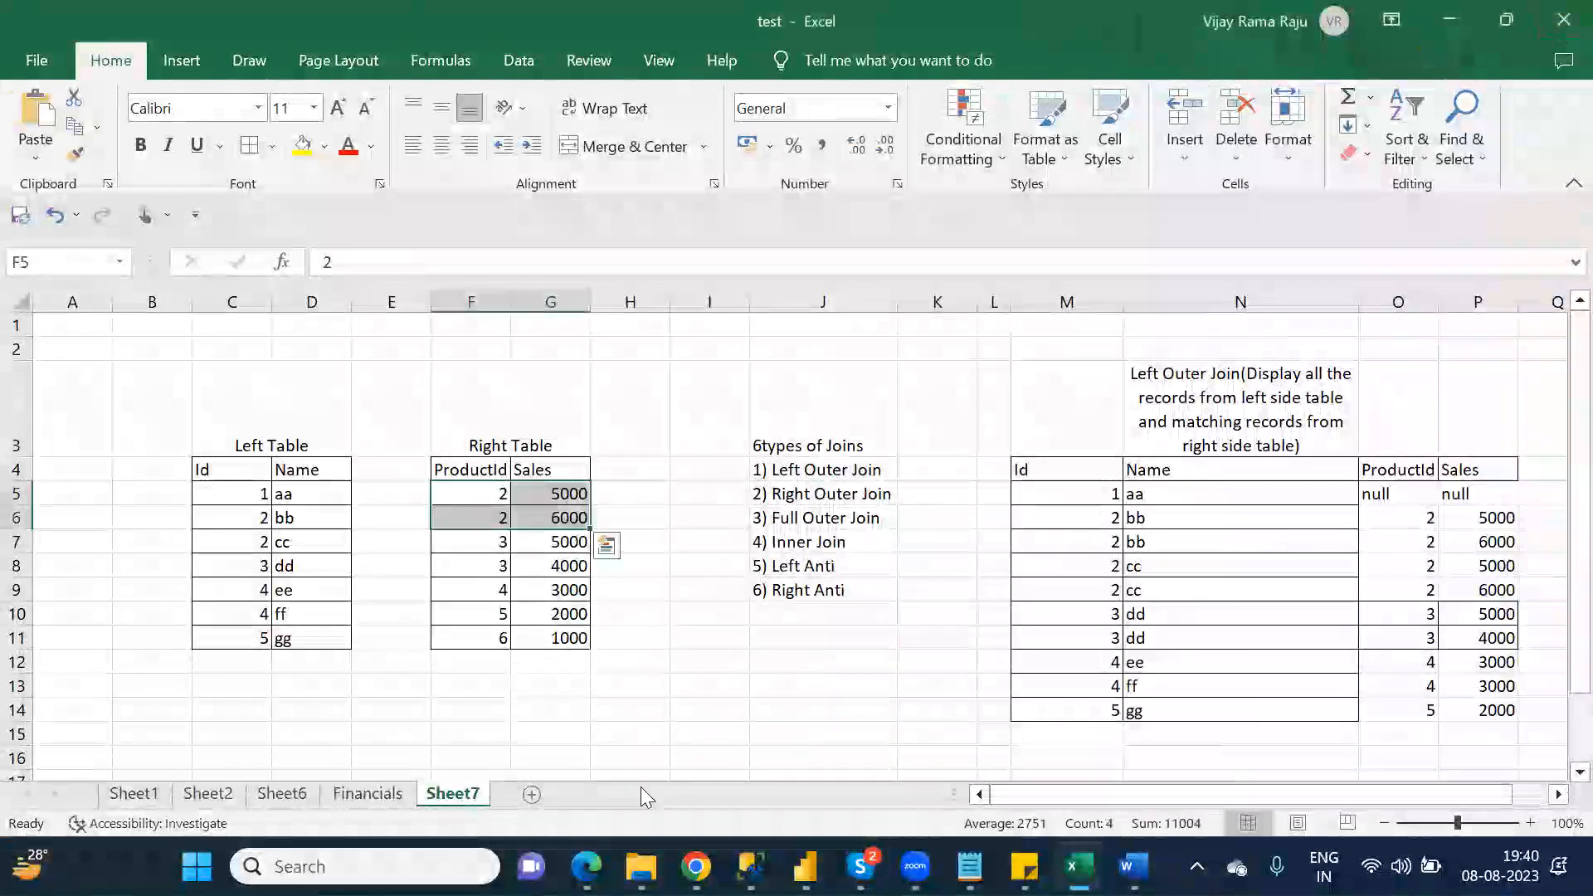
pyautogui.moveTo(640, 866)
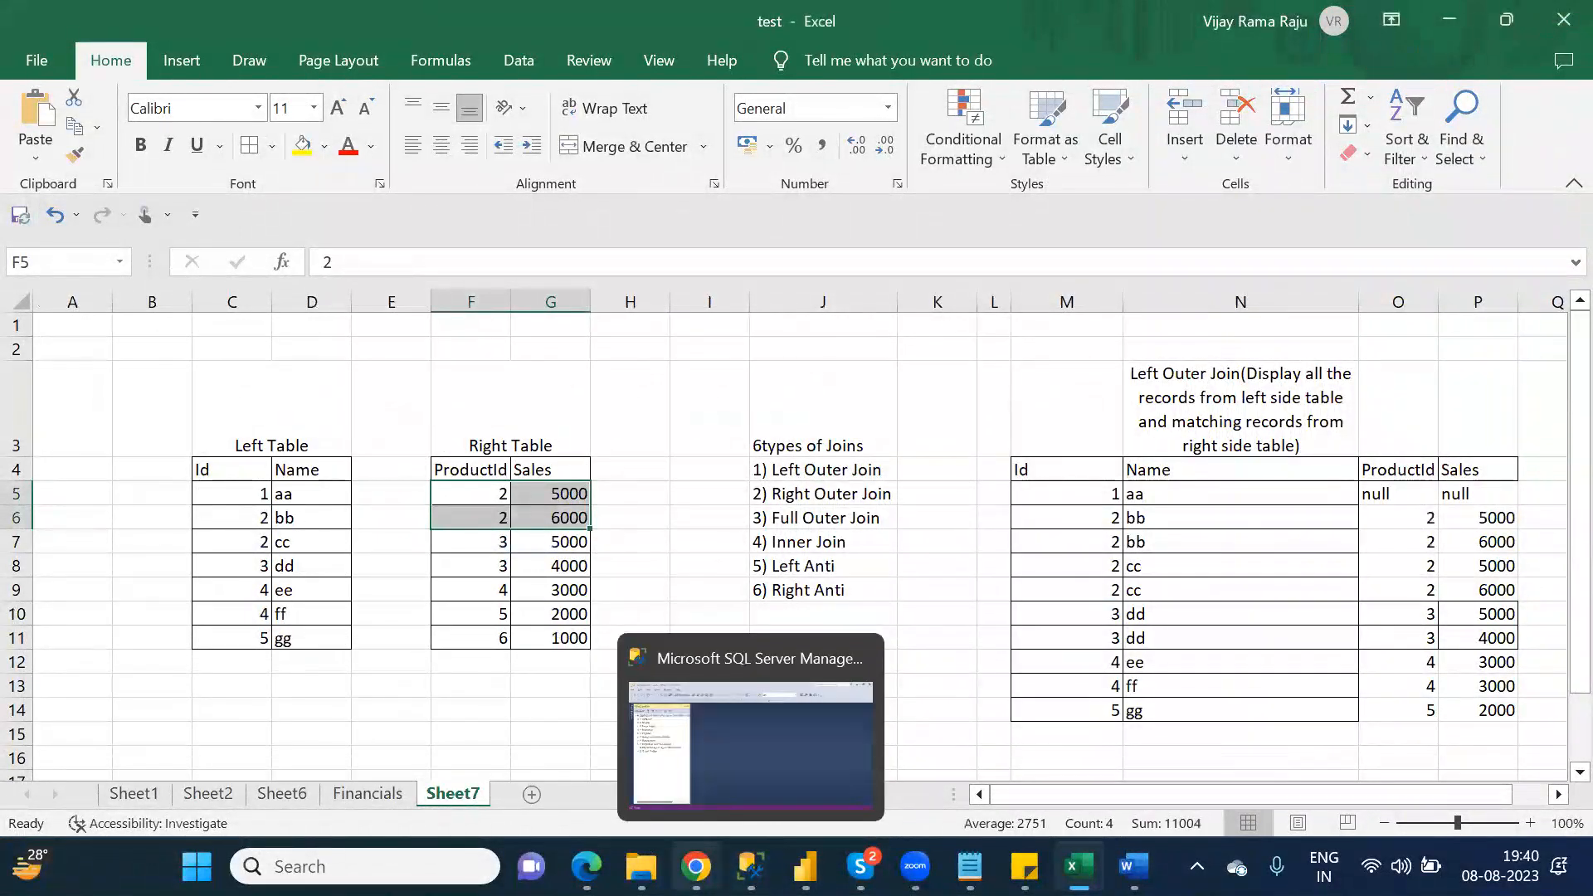
pyautogui.click(696, 866)
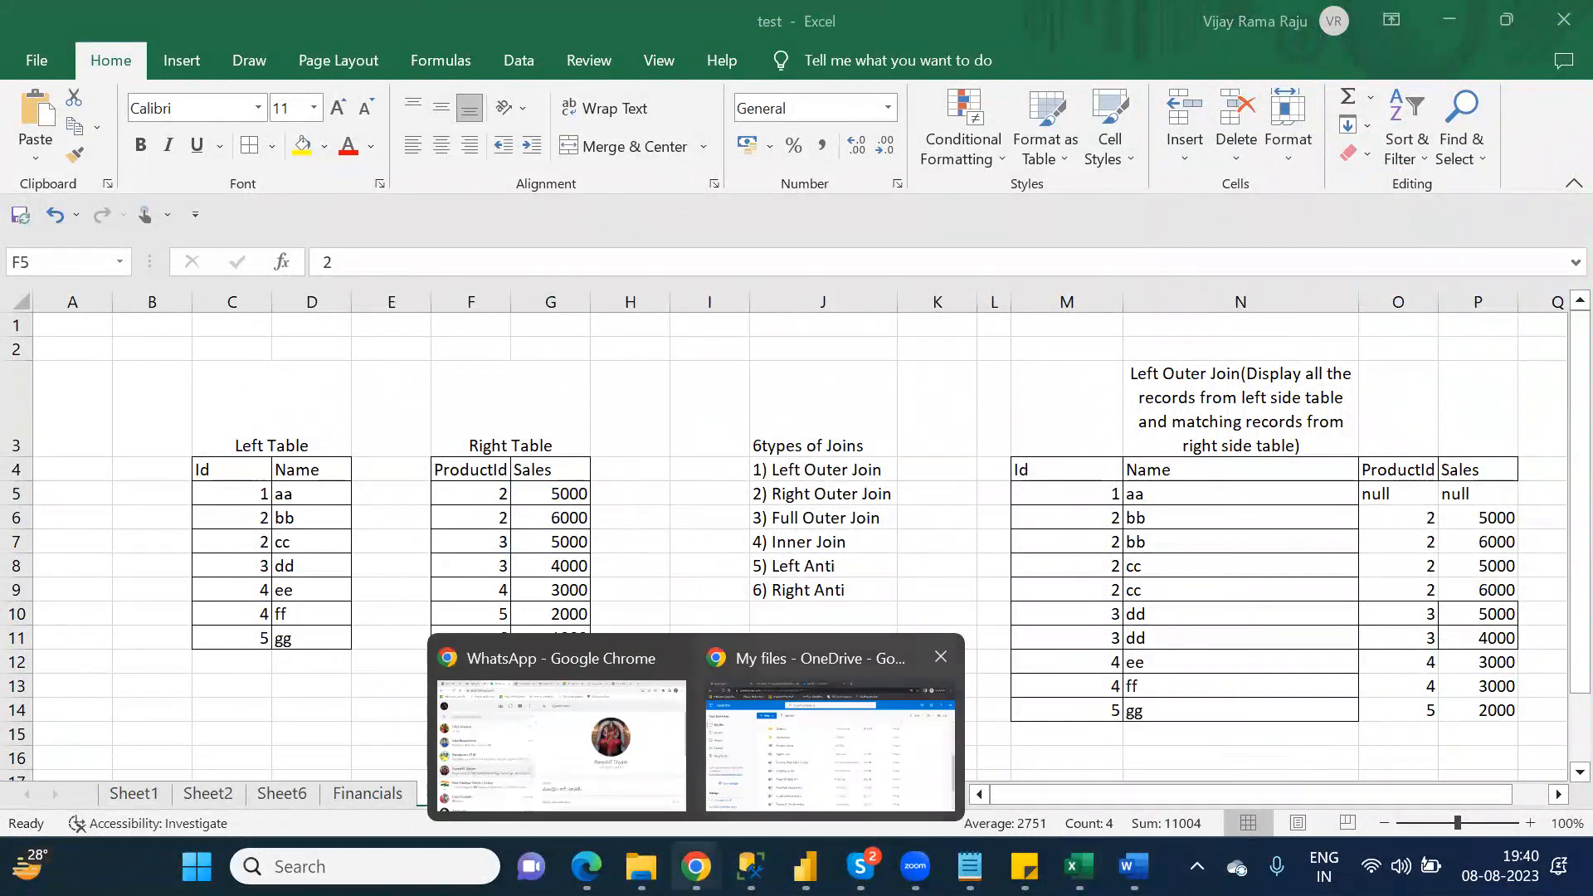
pyautogui.click(747, 788)
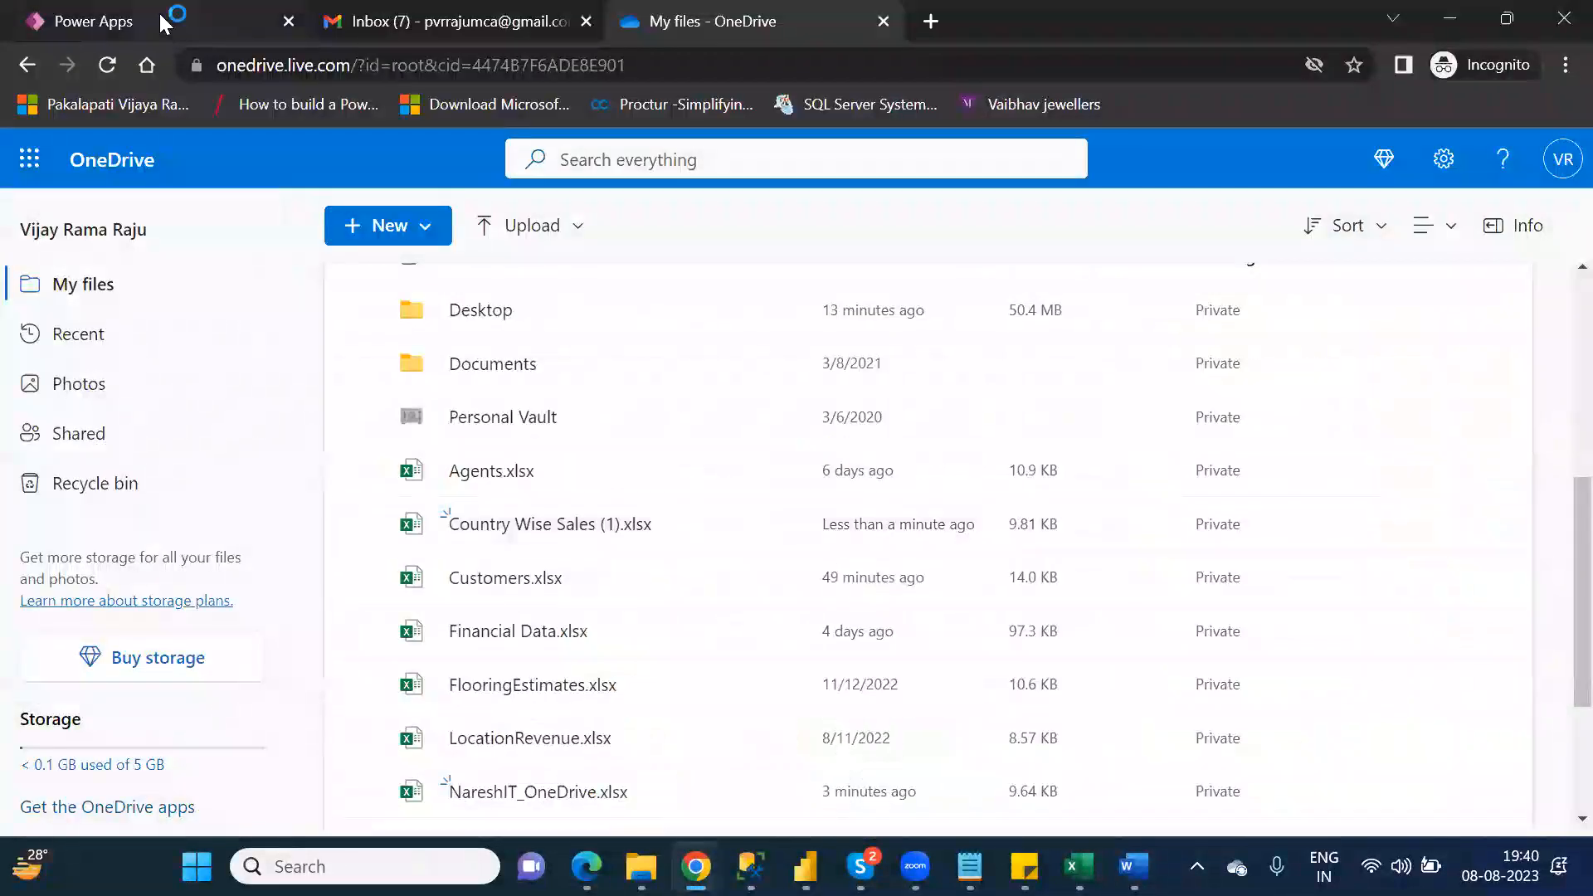
pyautogui.click(161, 20)
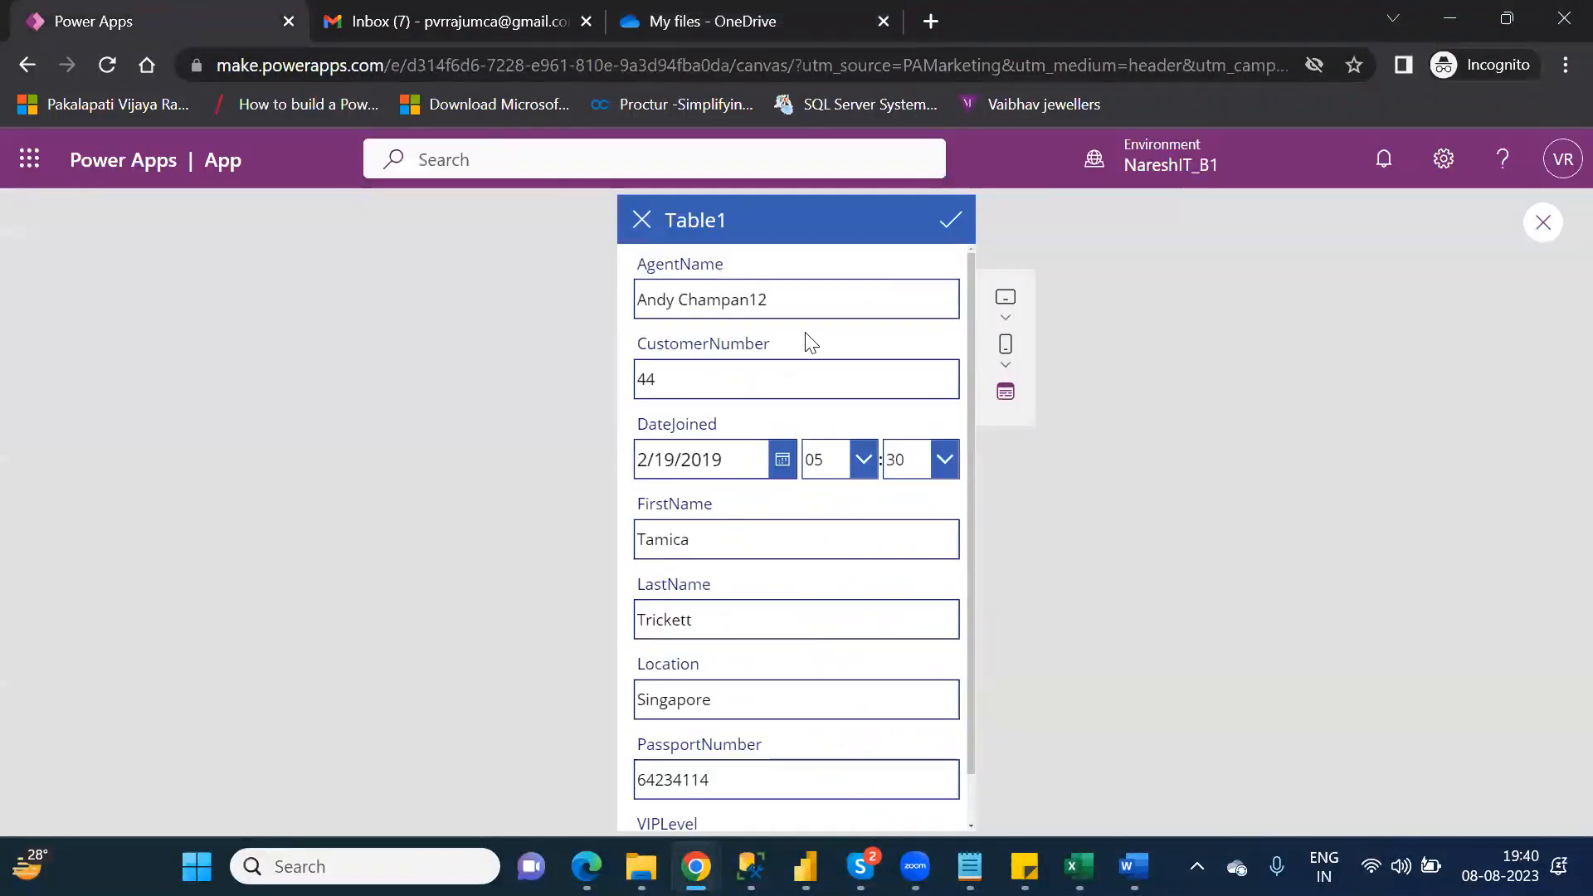
pyautogui.click(952, 223)
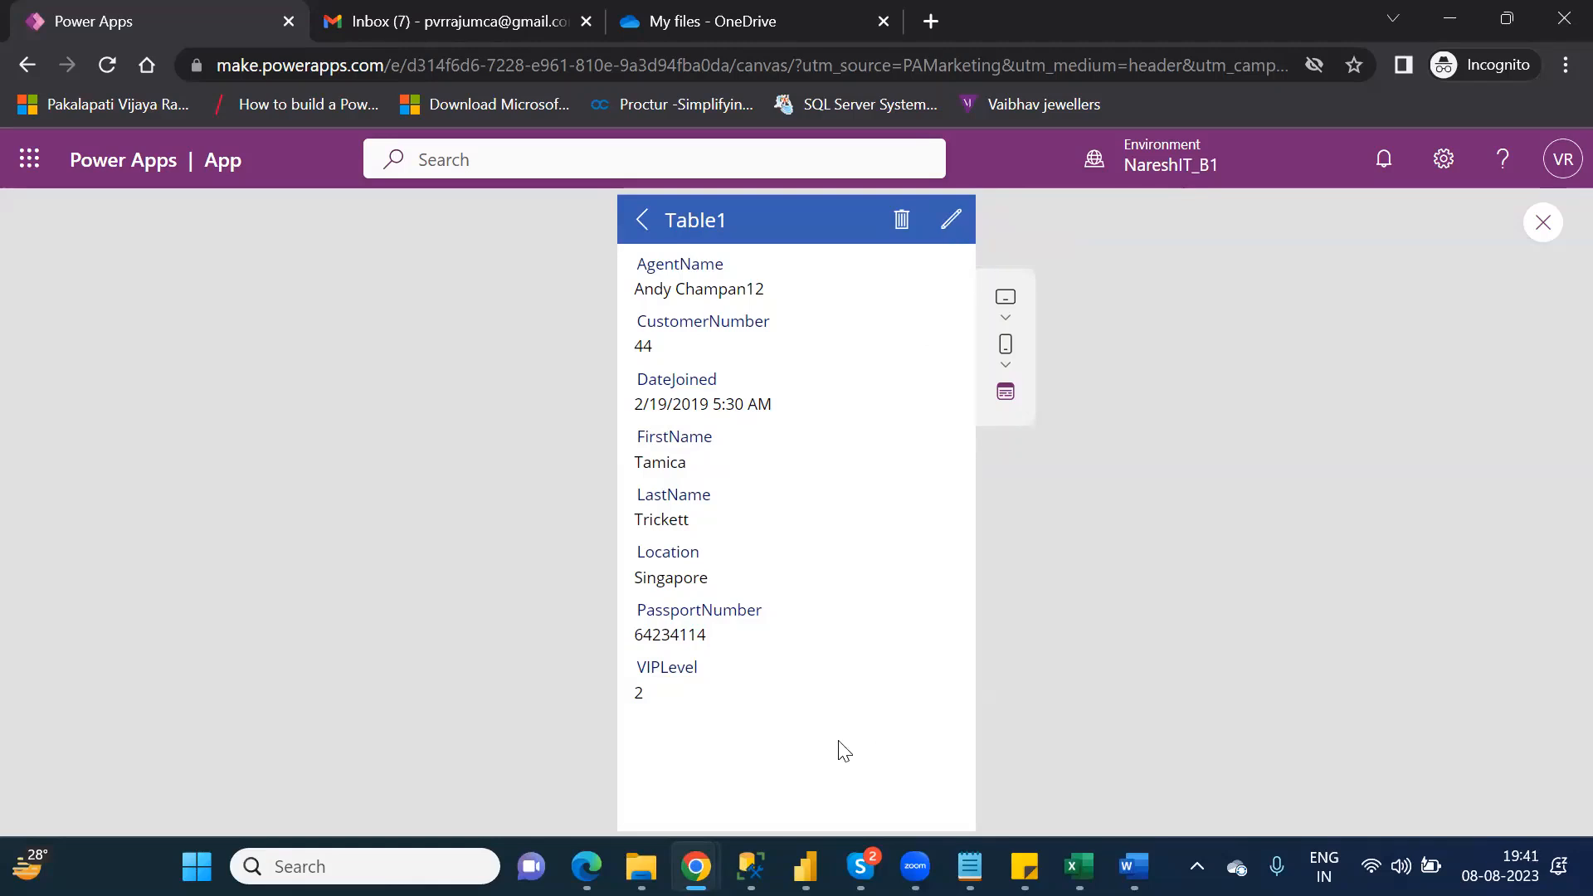
# Step: Close the preview, dismiss the testing tip and show BrowseScreen1 with DetailScreen1 collapsed in the tree
pyautogui.moveTo(641, 866)
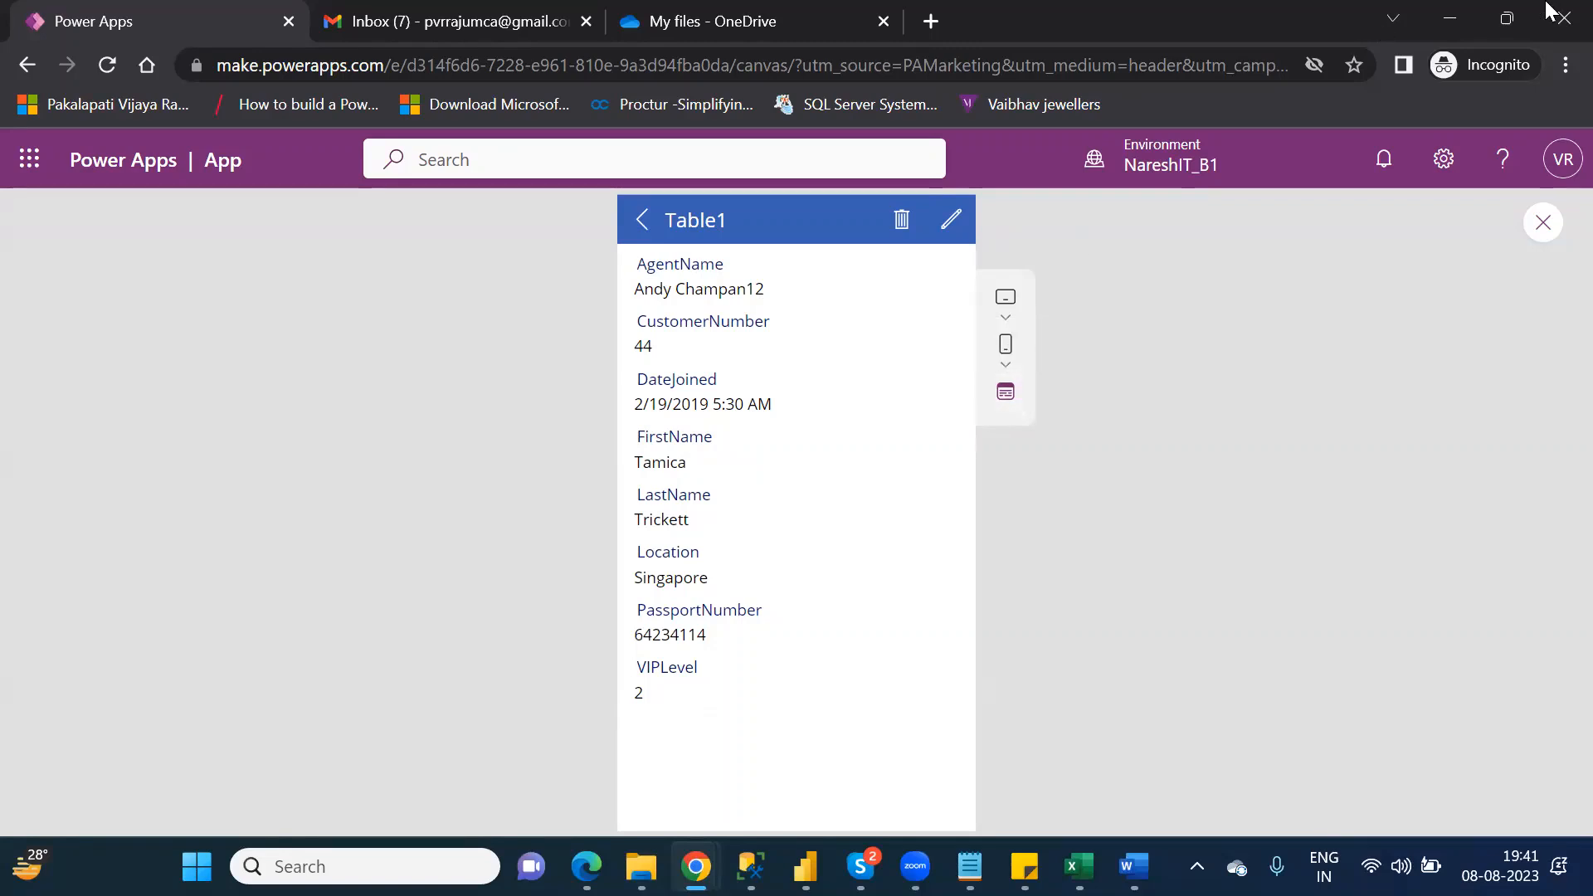
pyautogui.click(1544, 224)
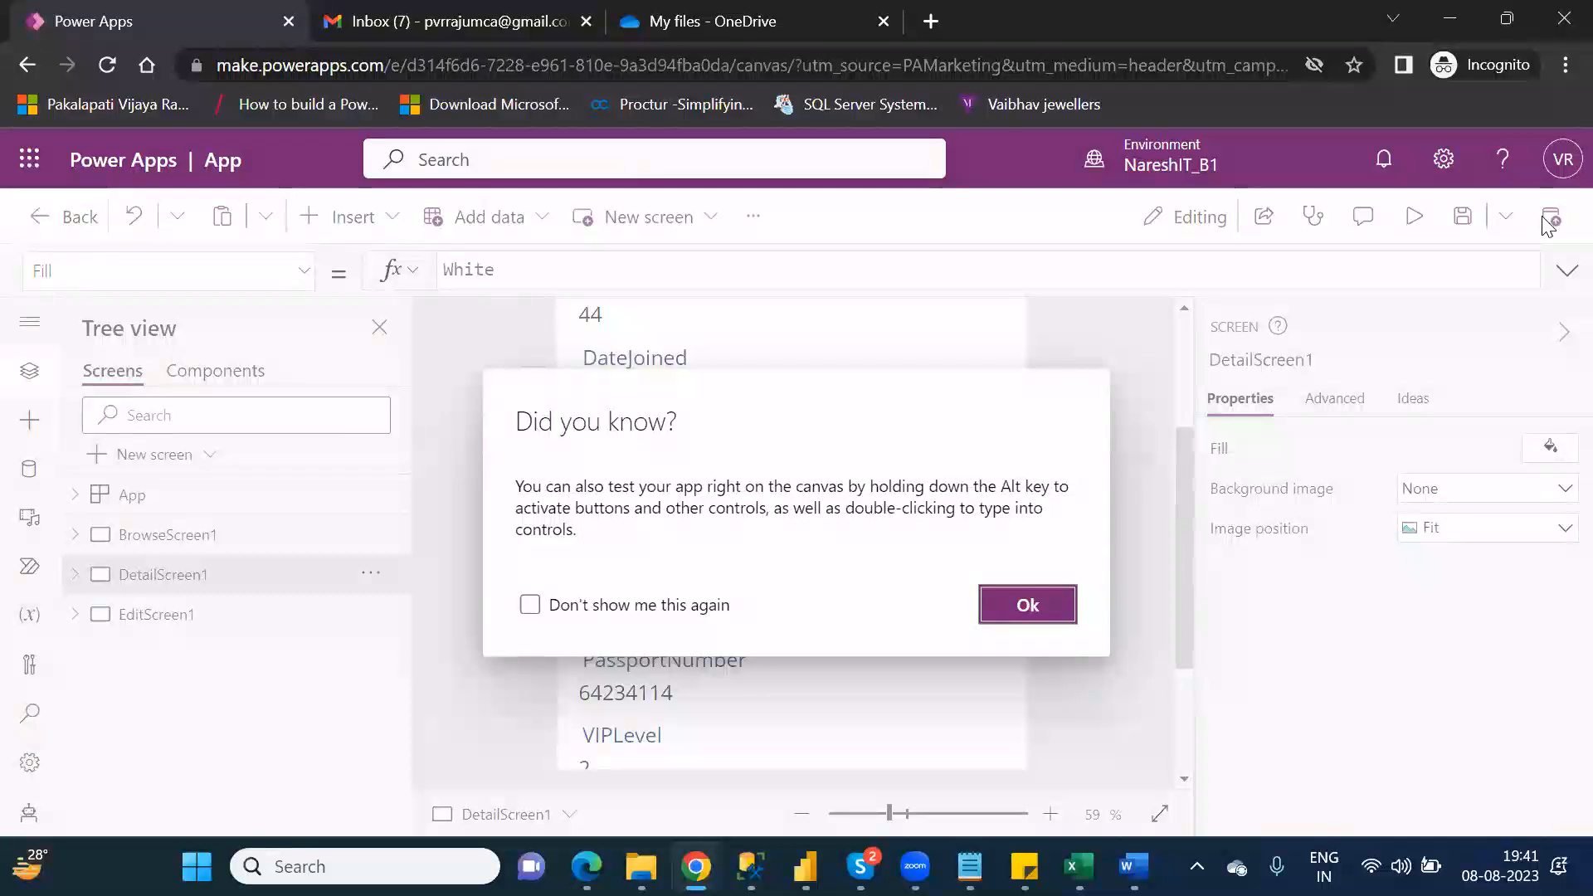
pyautogui.click(1028, 605)
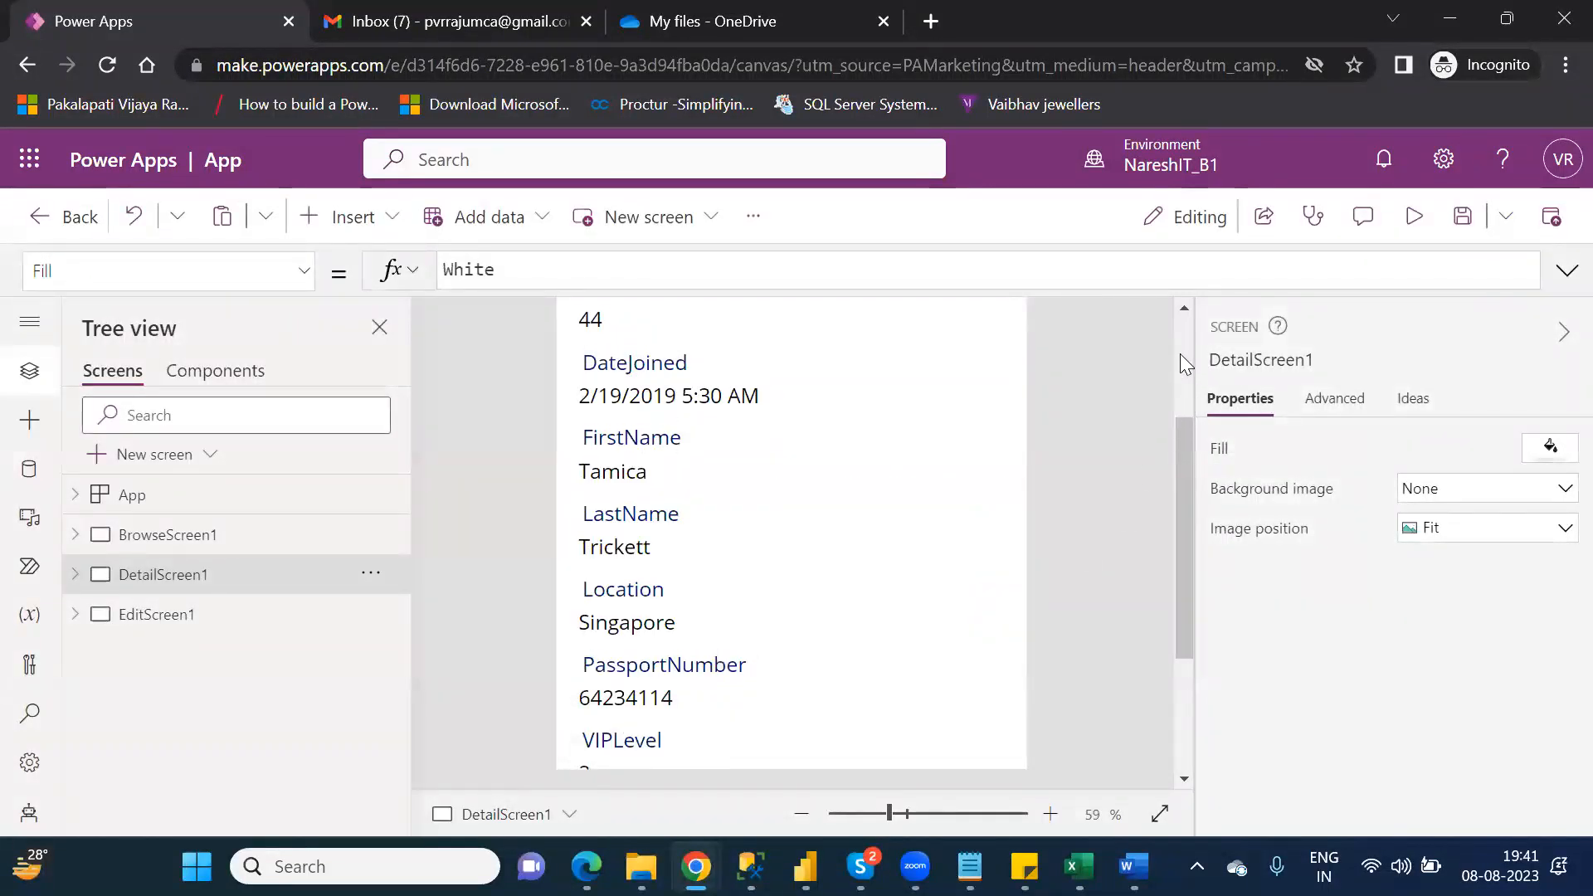
pyautogui.scroll(3, 1180, 355)
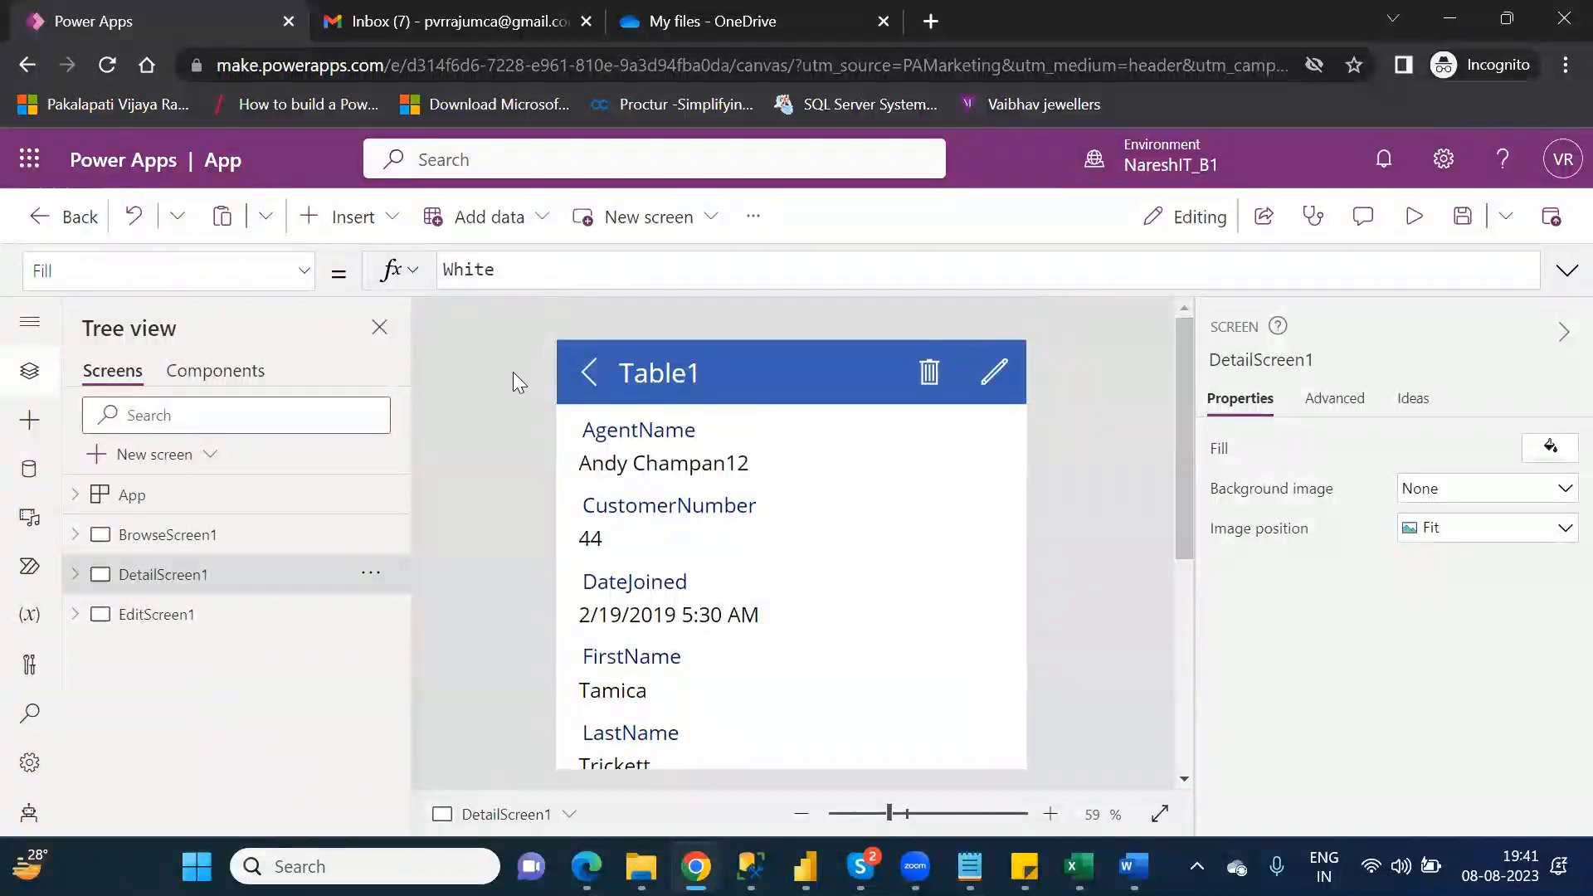
pyautogui.click(589, 375)
pyautogui.click(143, 536)
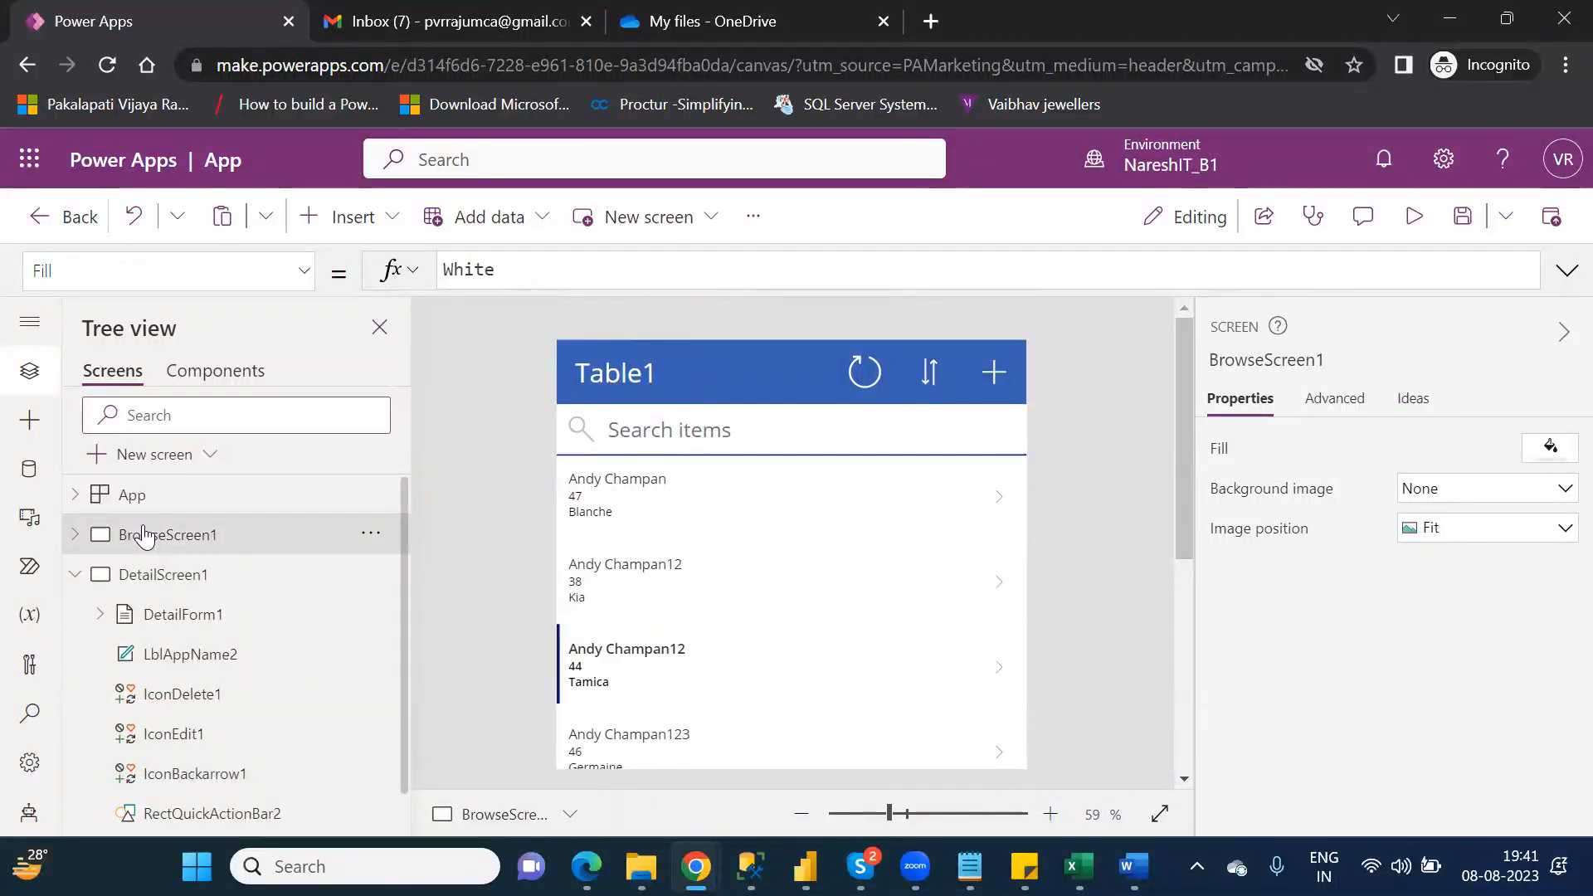
pyautogui.click(75, 575)
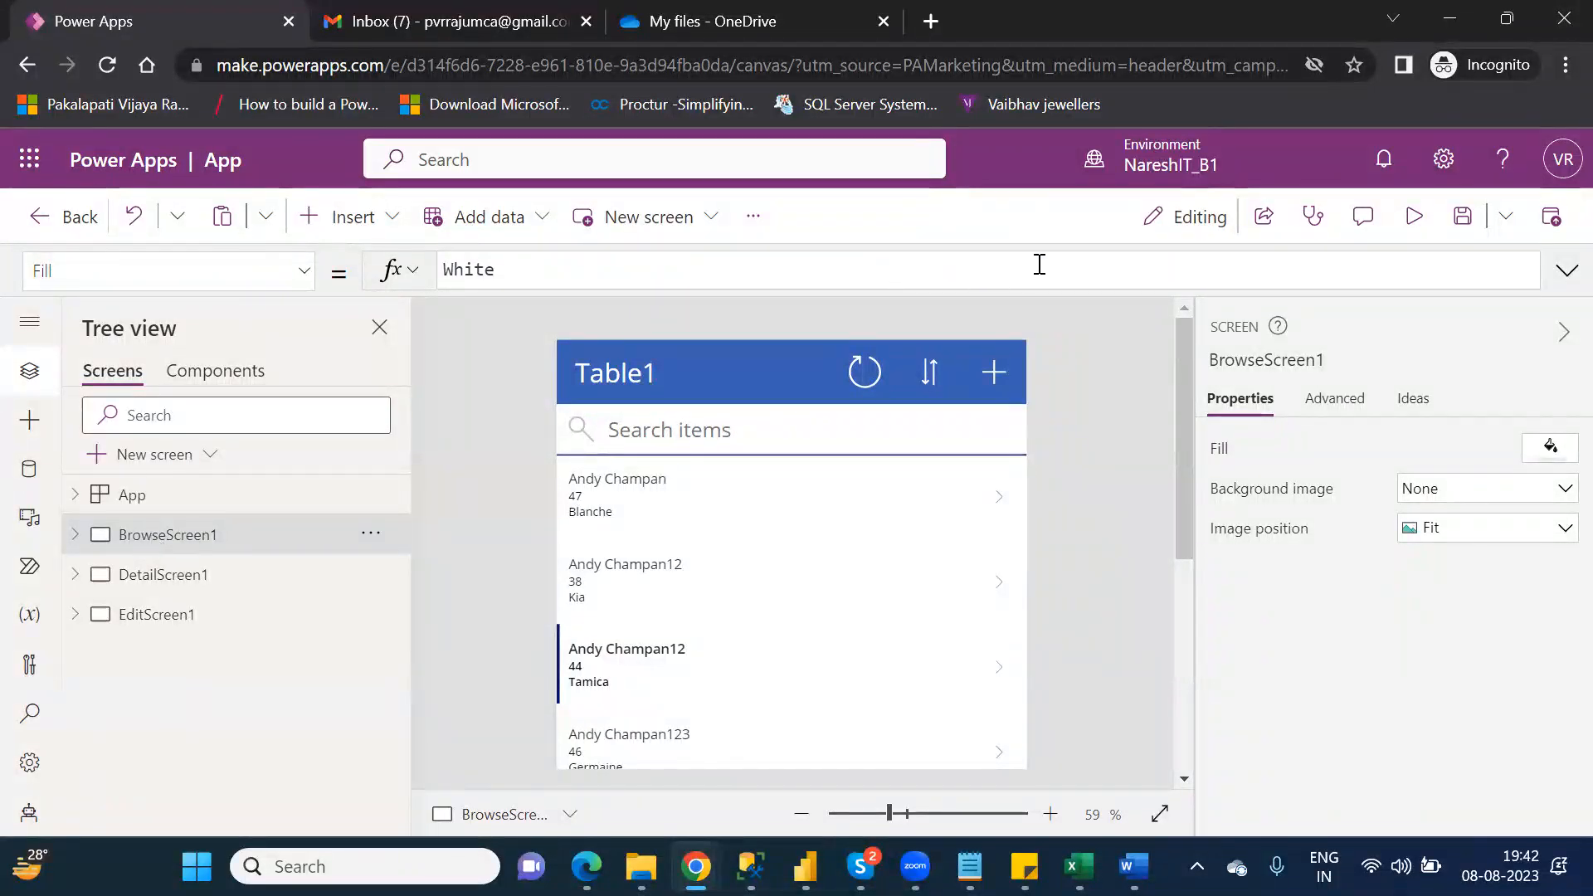
# Step: Preview the browse screen's record list, return to the editor and dismiss the testing tip
pyautogui.click(1411, 223)
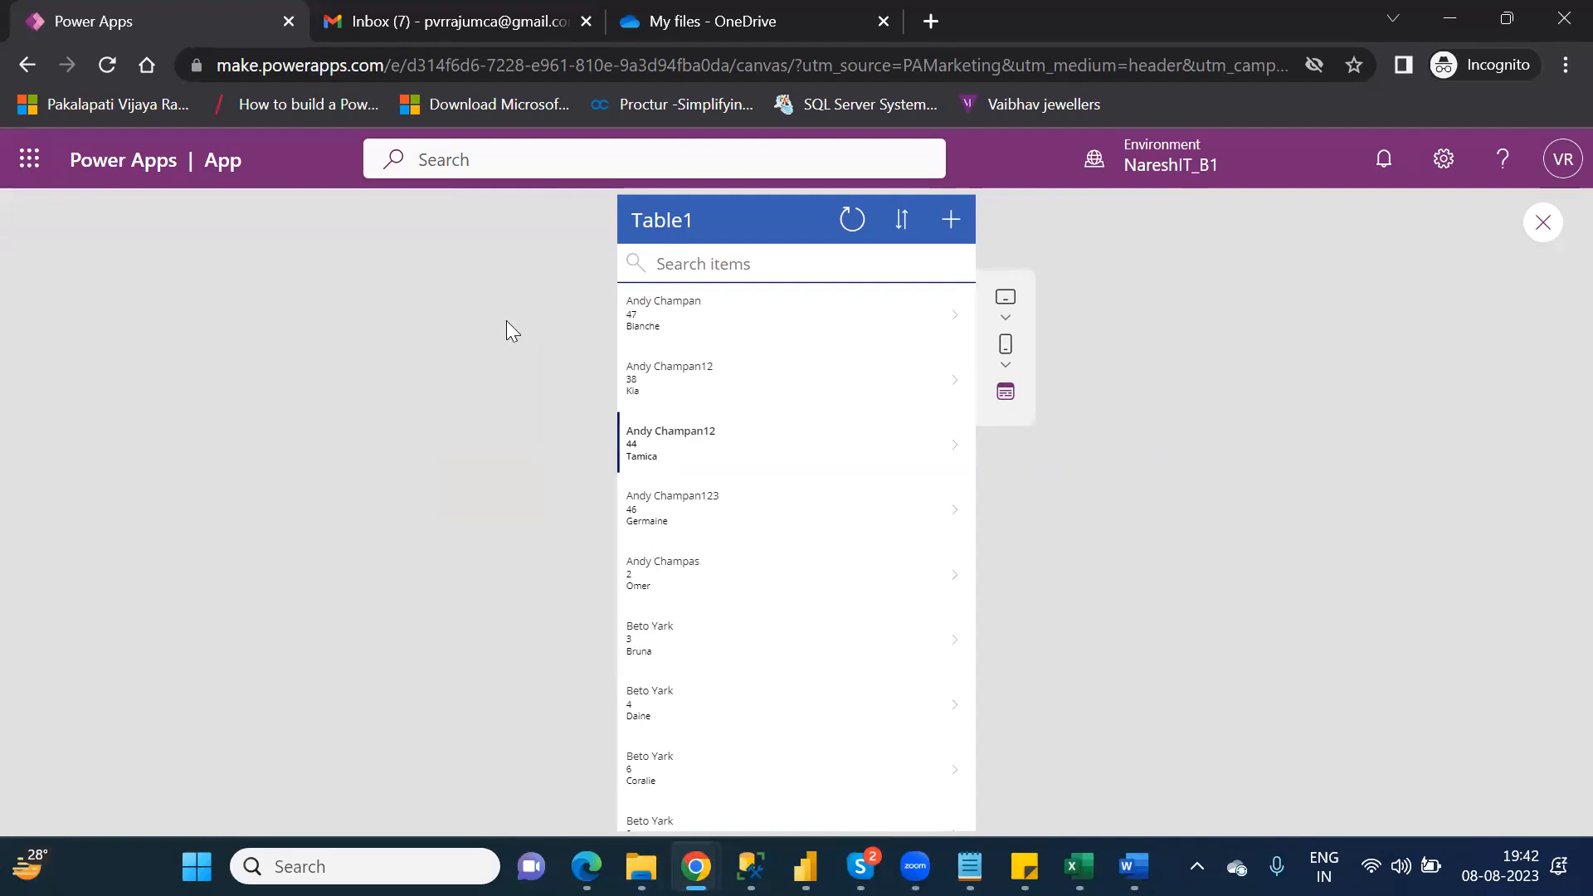
pyautogui.click(1545, 224)
pyautogui.click(1028, 590)
pyautogui.click(1027, 597)
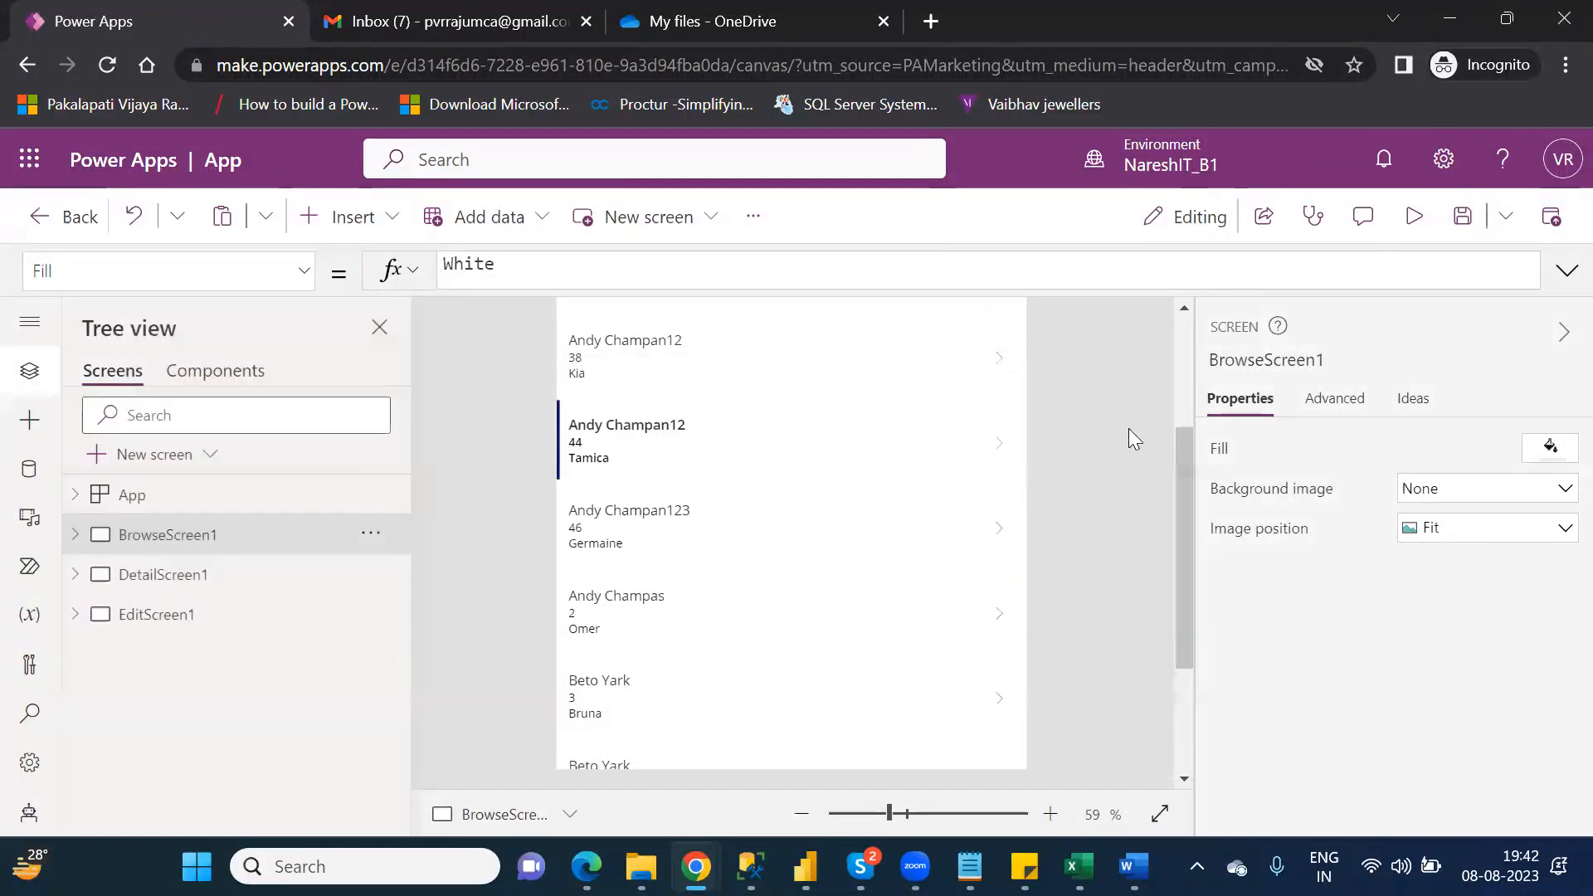
pyautogui.scroll(3, 1180, 351)
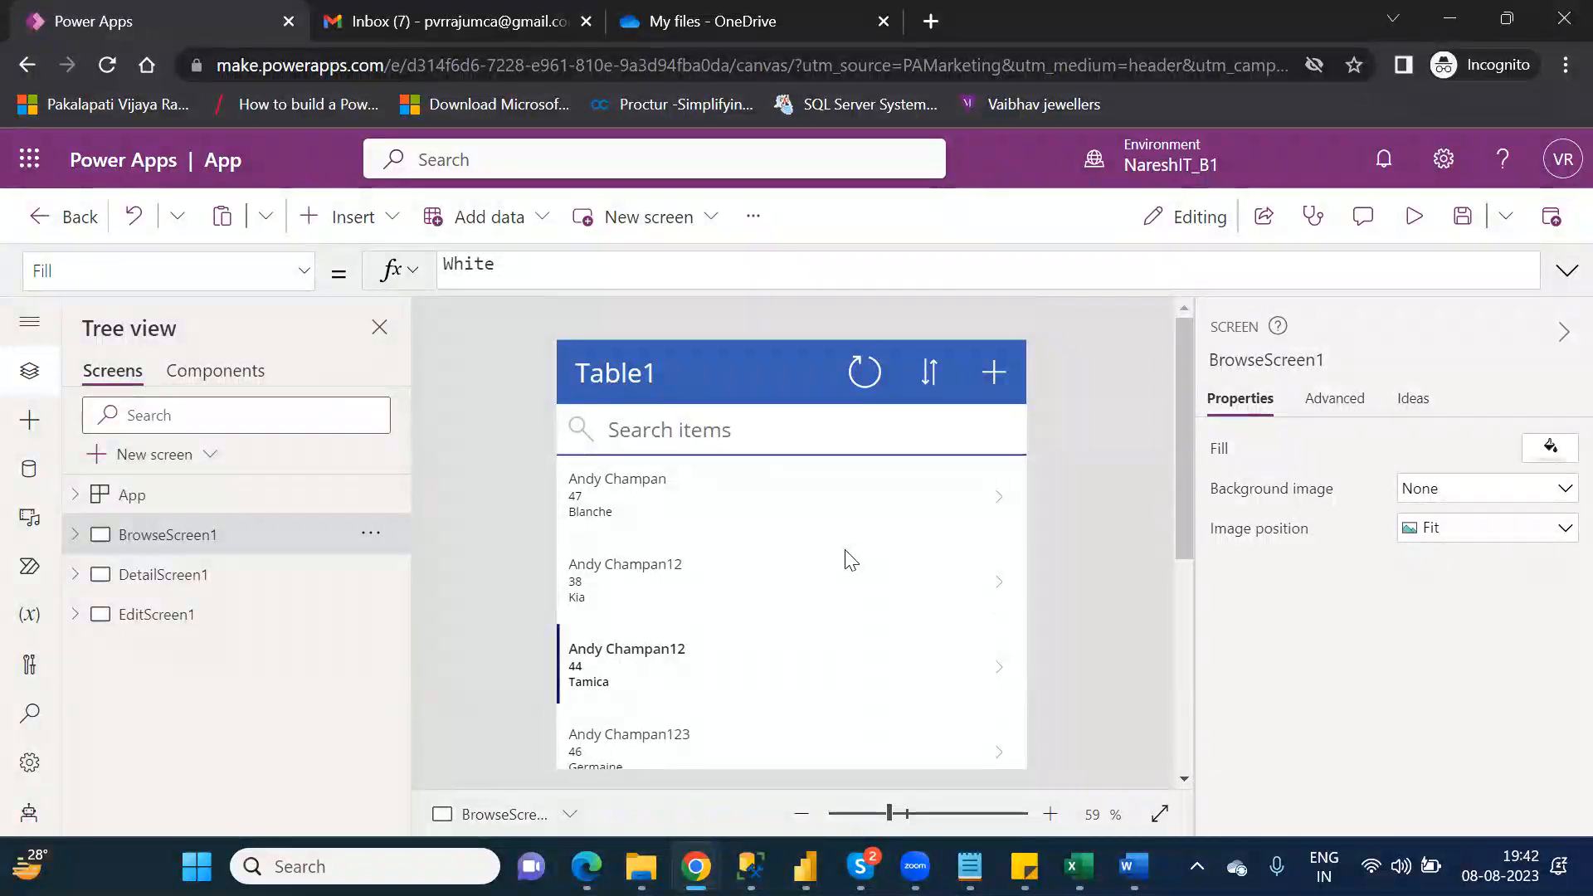
# Step: Select the browse screen's Table1 title label and its refresh icon to examine their properties and formulas
pyautogui.click(605, 384)
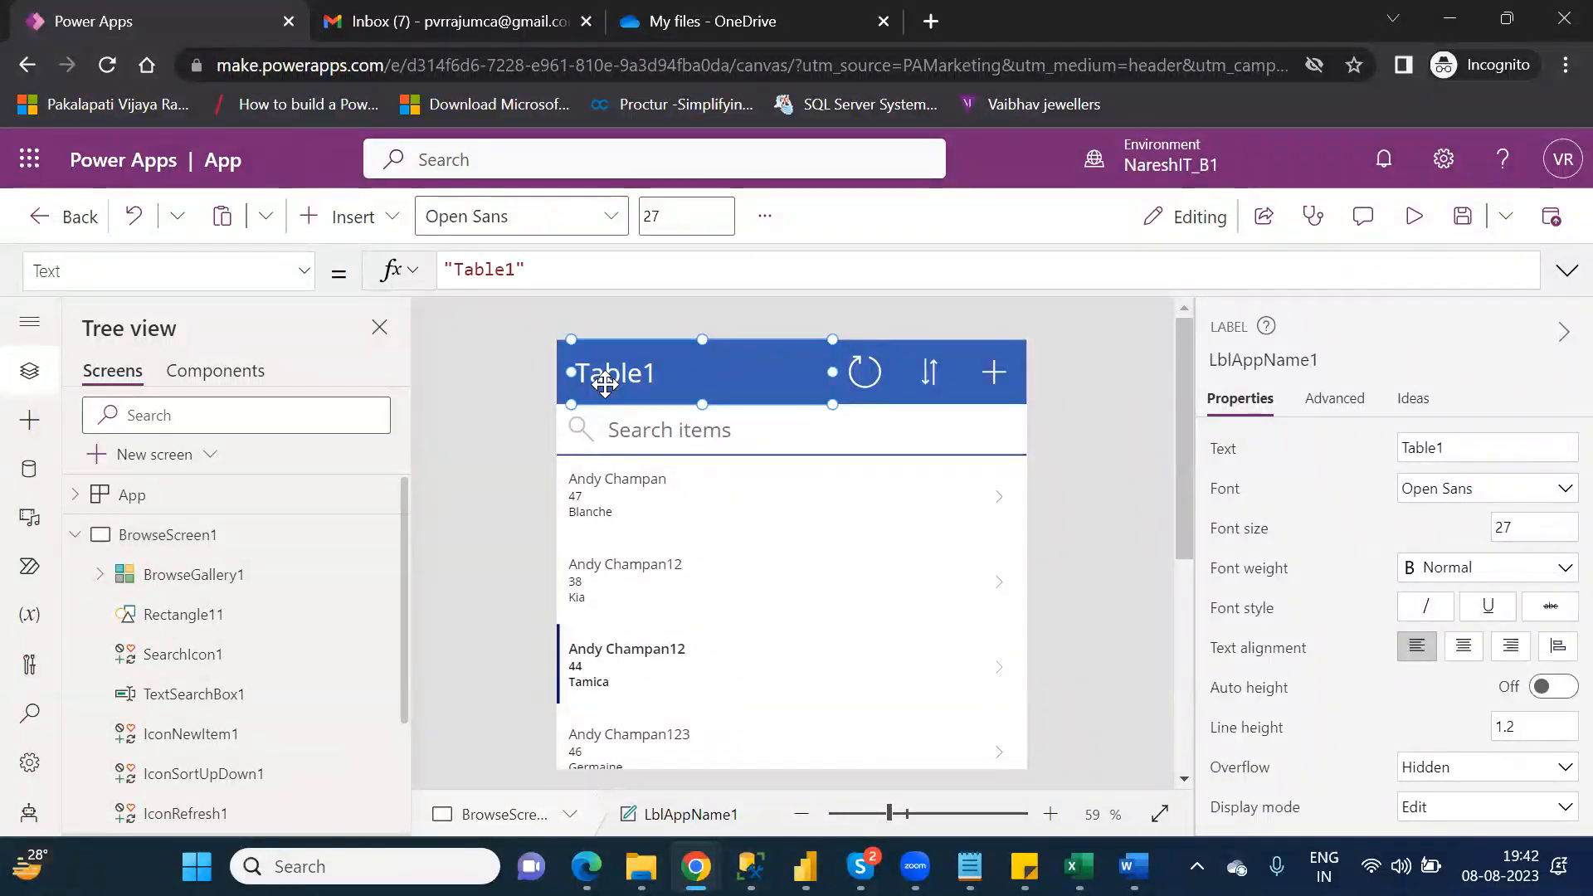
pyautogui.click(77, 535)
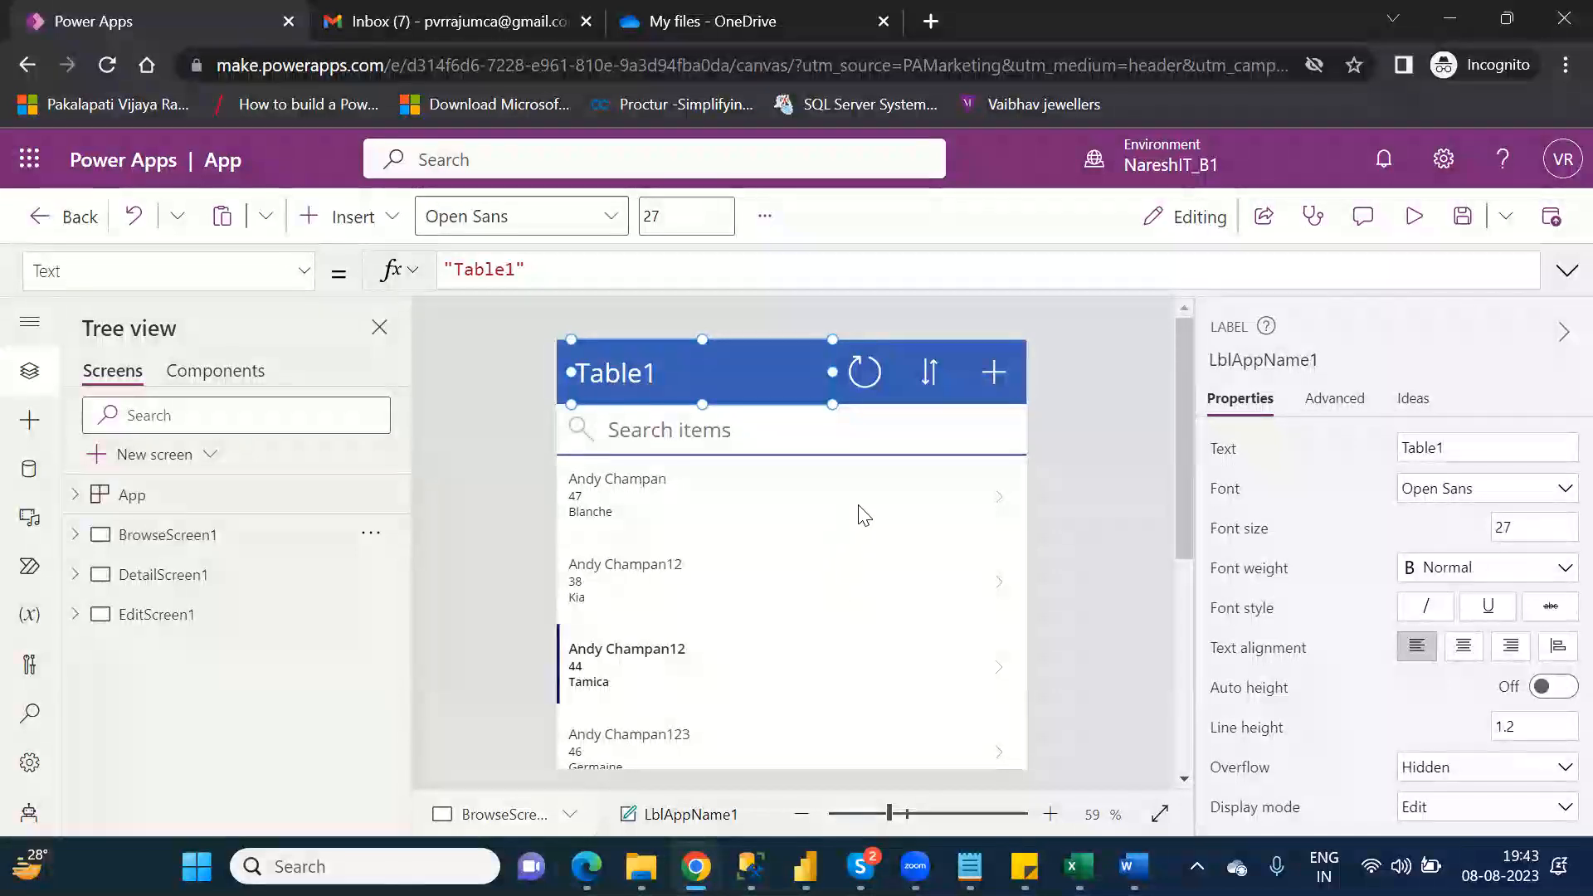
pyautogui.click(867, 371)
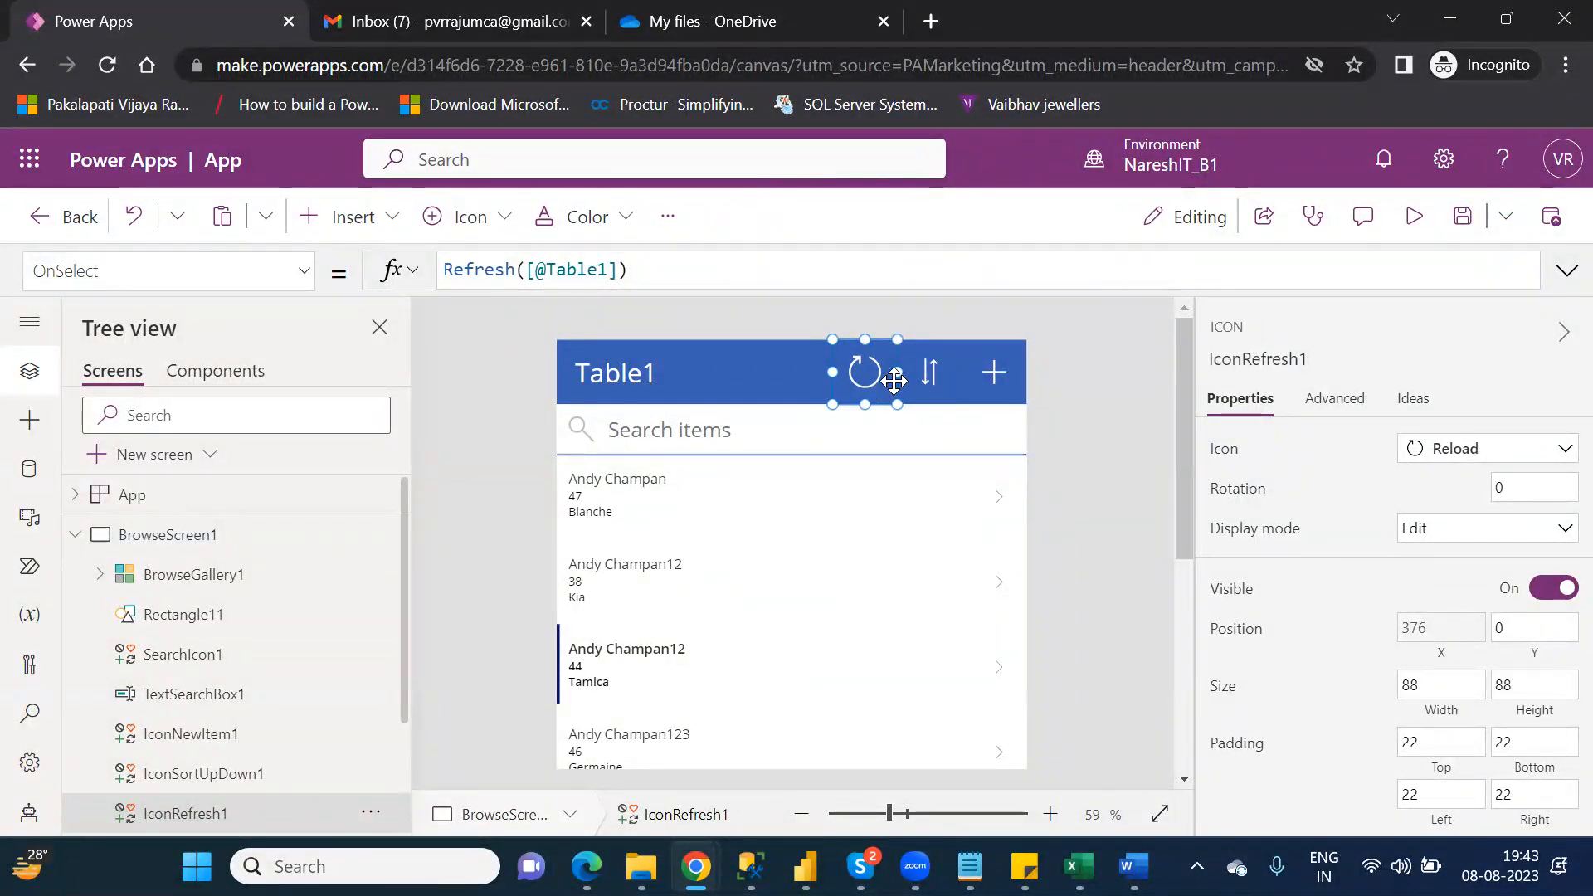
# Step: Preview the app, refresh the Table1 data and reverse the sort order of the record list
pyautogui.click(1416, 221)
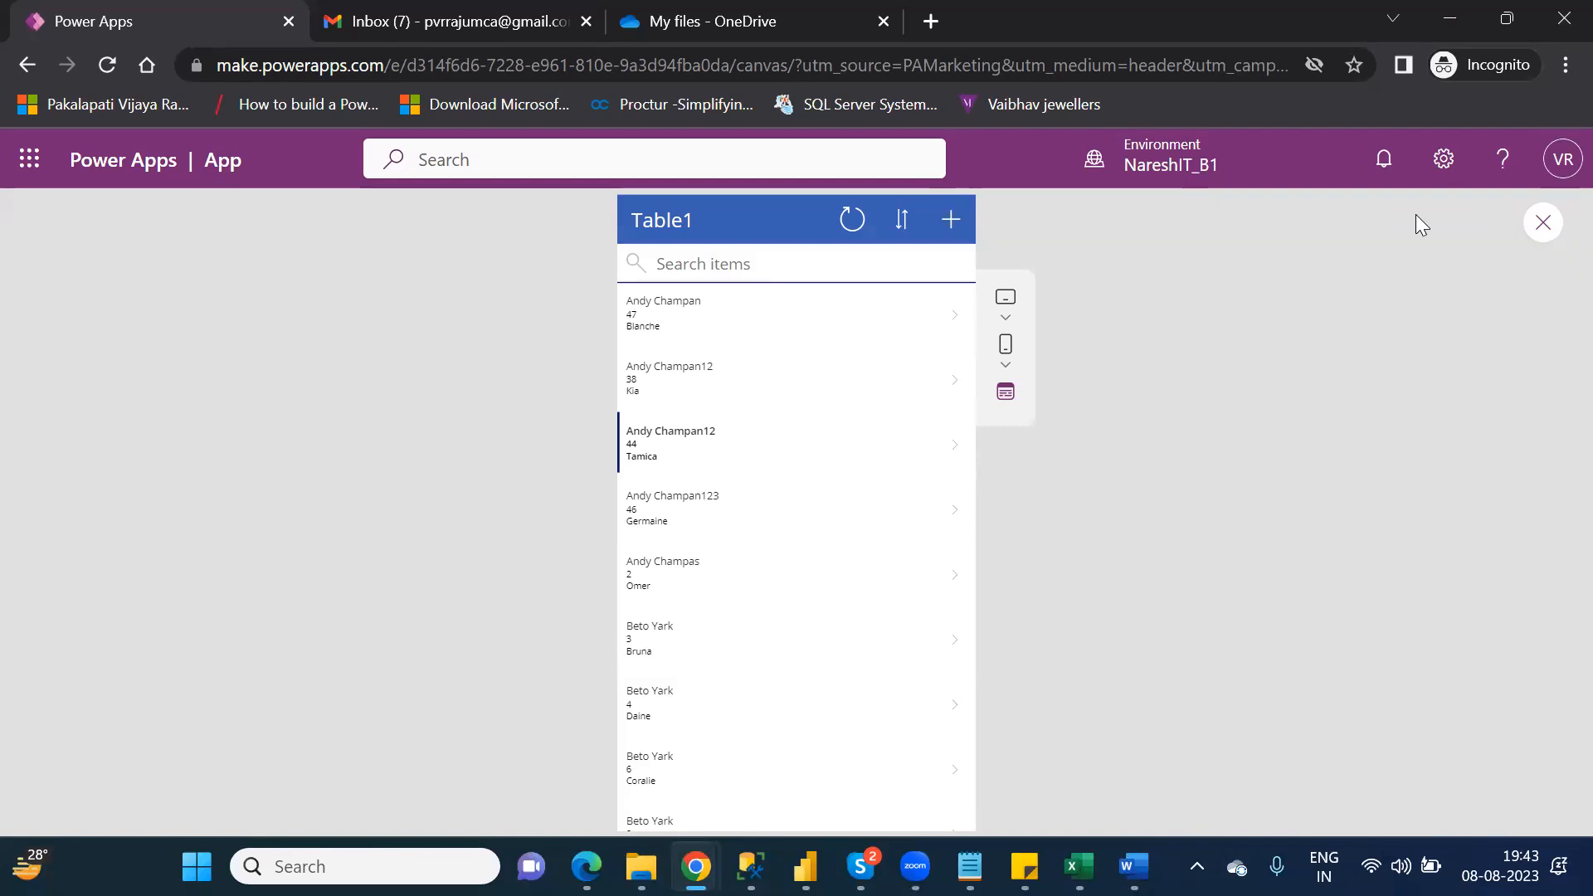
pyautogui.click(853, 221)
pyautogui.click(905, 224)
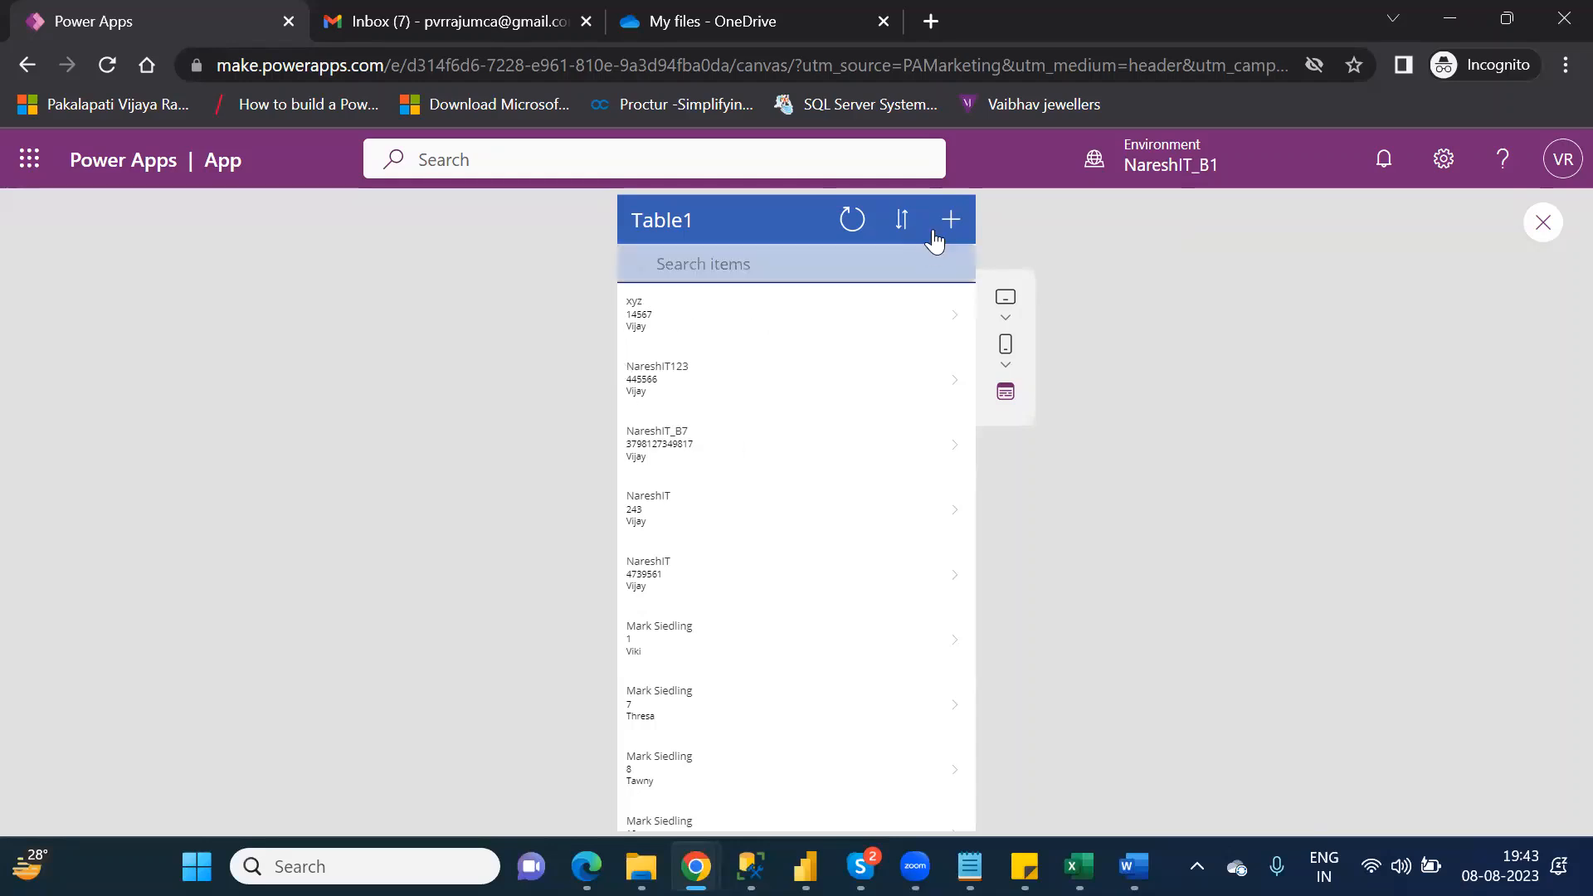
# Step: Restore the ascending sort order of the previewed record list, search it by part of a customer's first name and clear the search
pyautogui.click(904, 224)
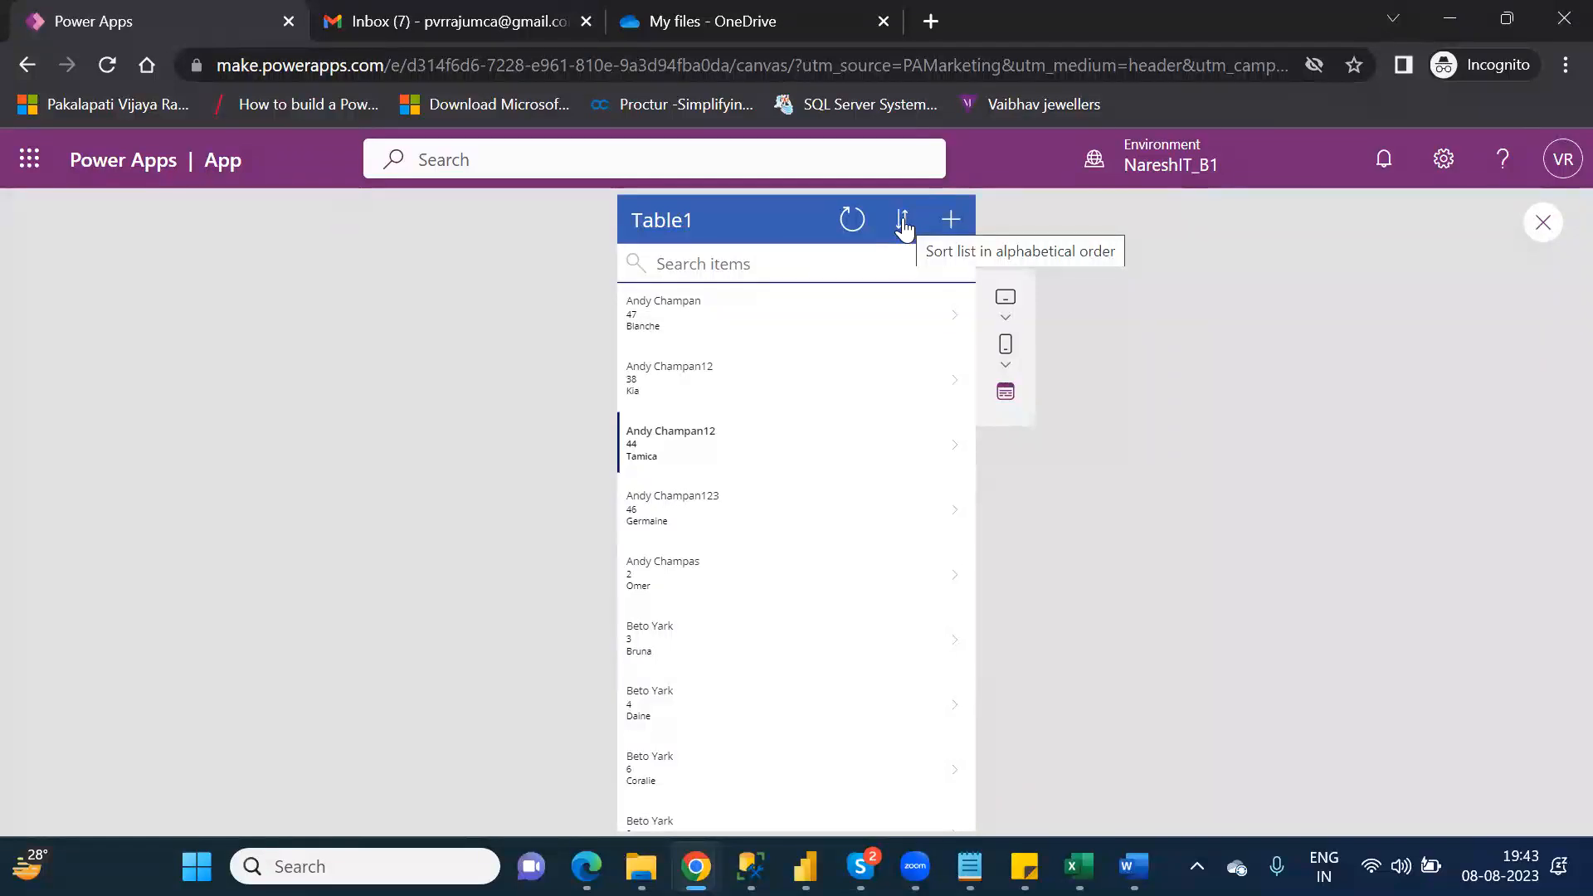
pyautogui.click(822, 269)
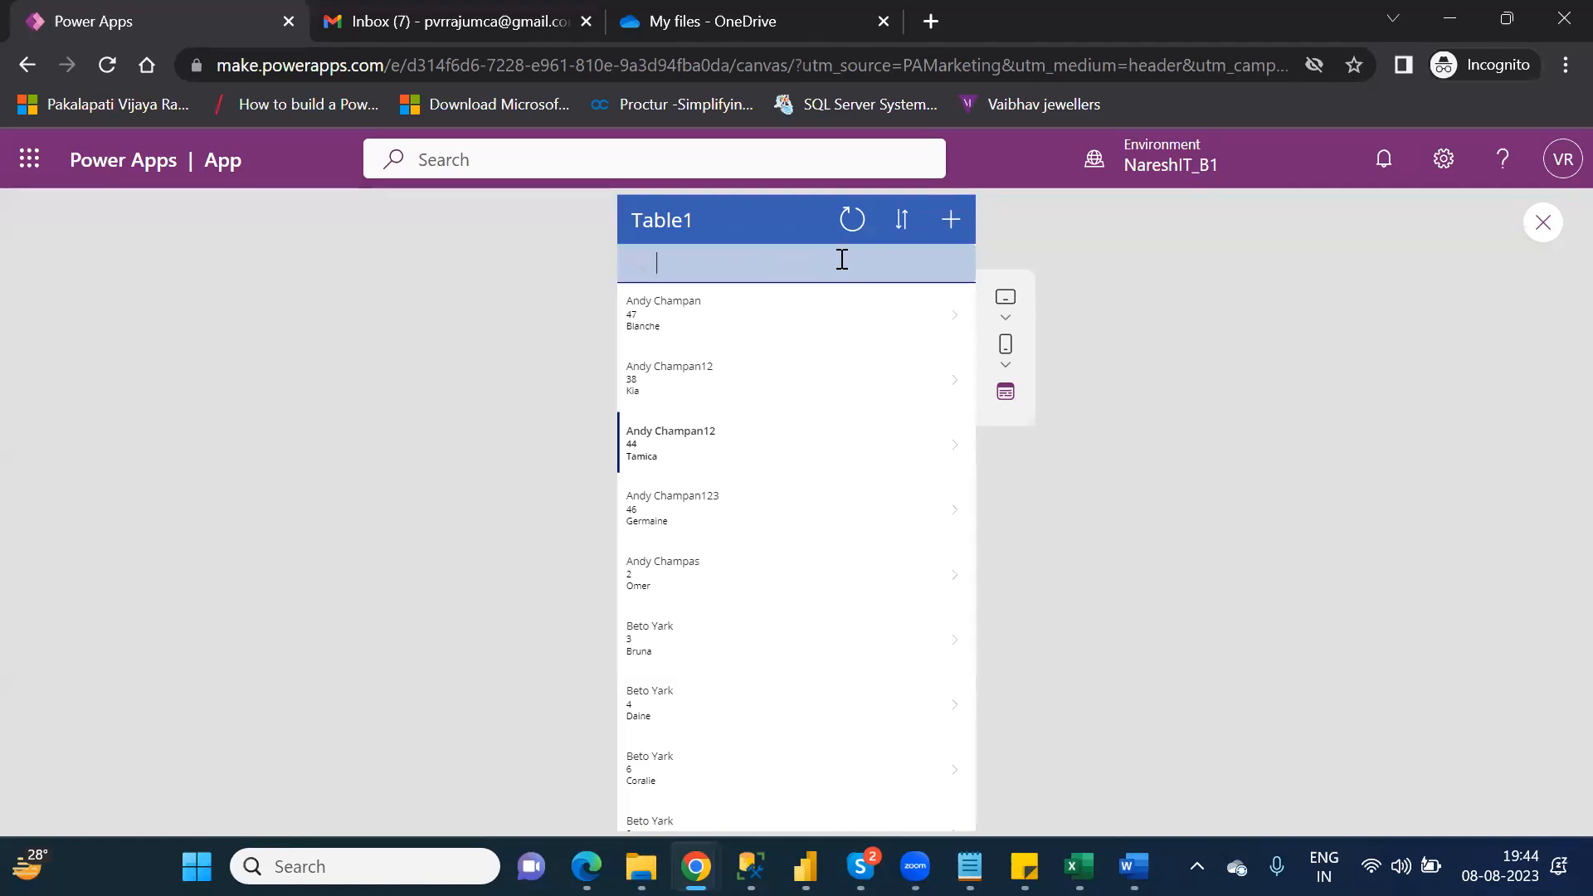
pyautogui.write('Tamic')
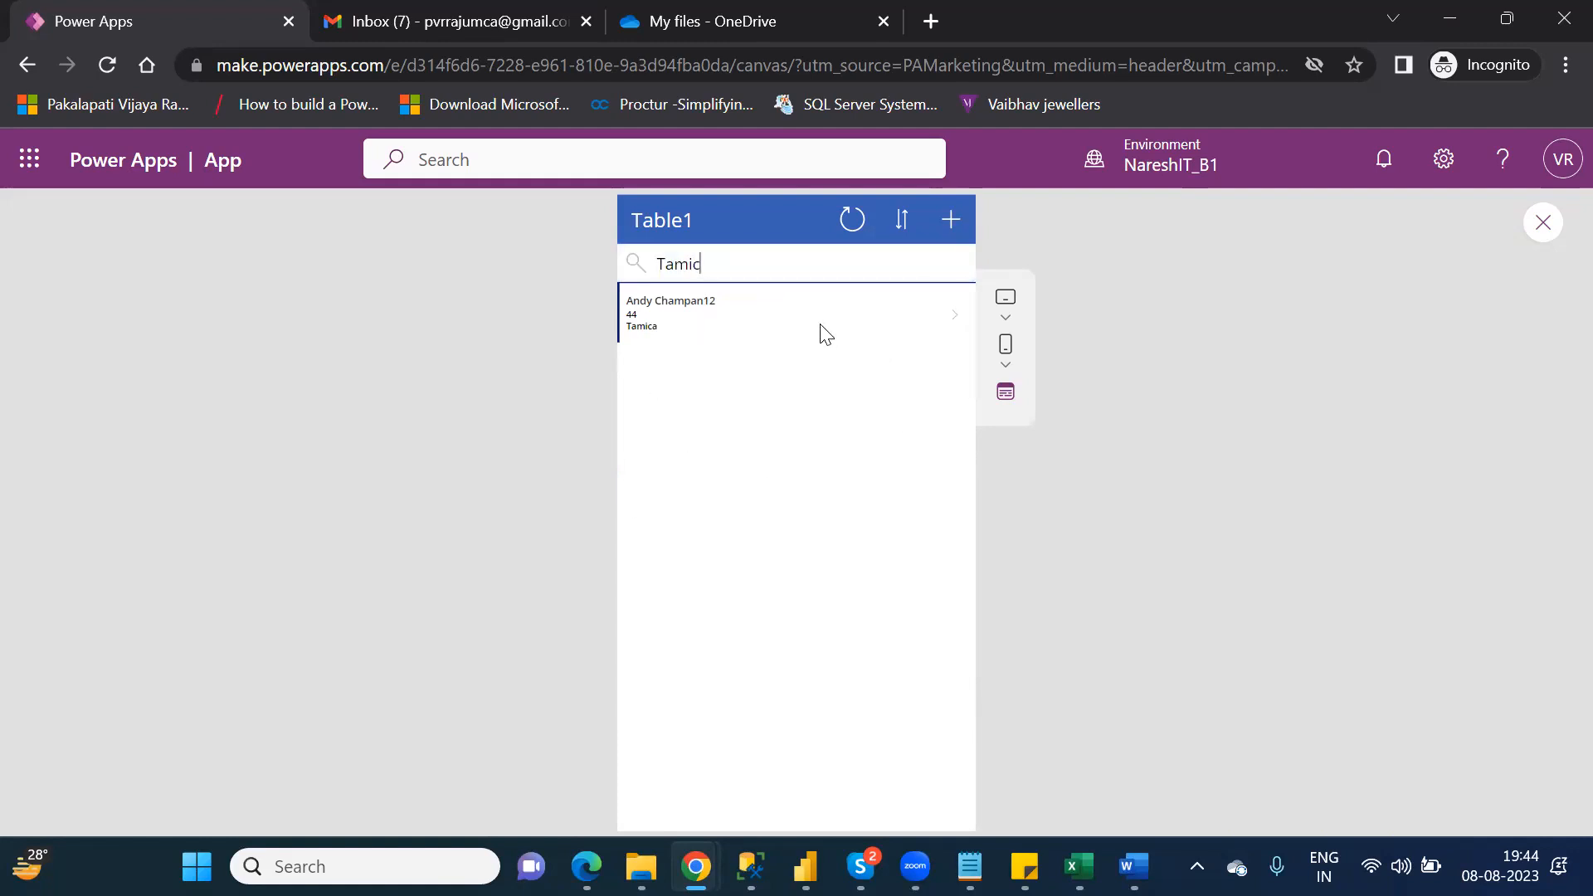
pyautogui.press('BackSpace')
pyautogui.press('BackSpace')
pyautogui.press('BackSpace')
pyautogui.press('BackSpace')
pyautogui.press('BackSpace')
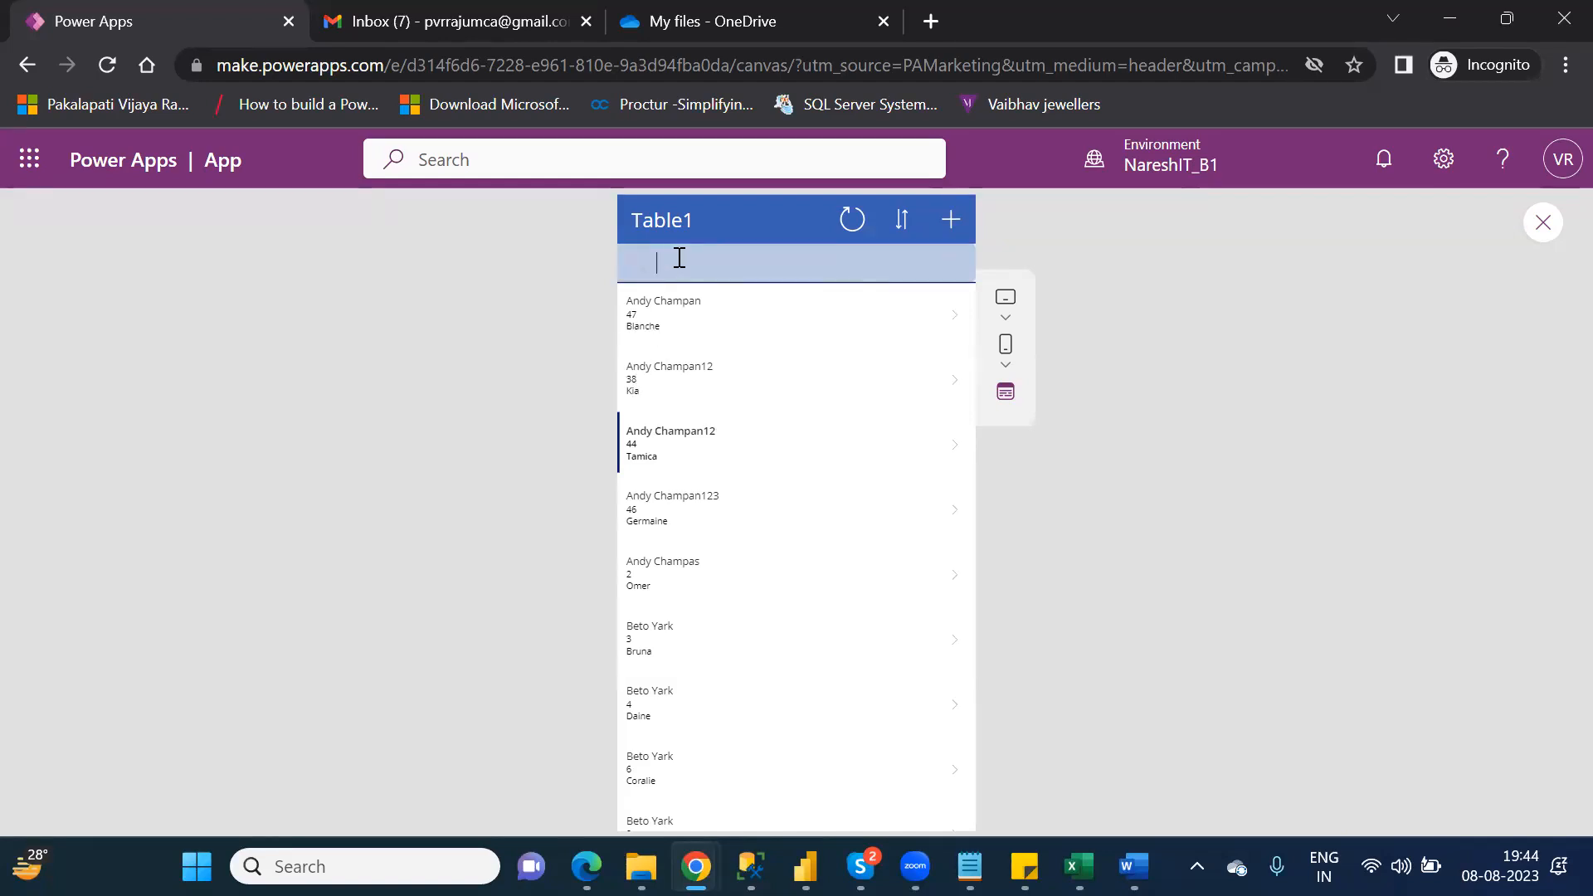
# Step: Search the record list by a customer number digit and by an agent's first name, clearing each search
pyautogui.write('3')
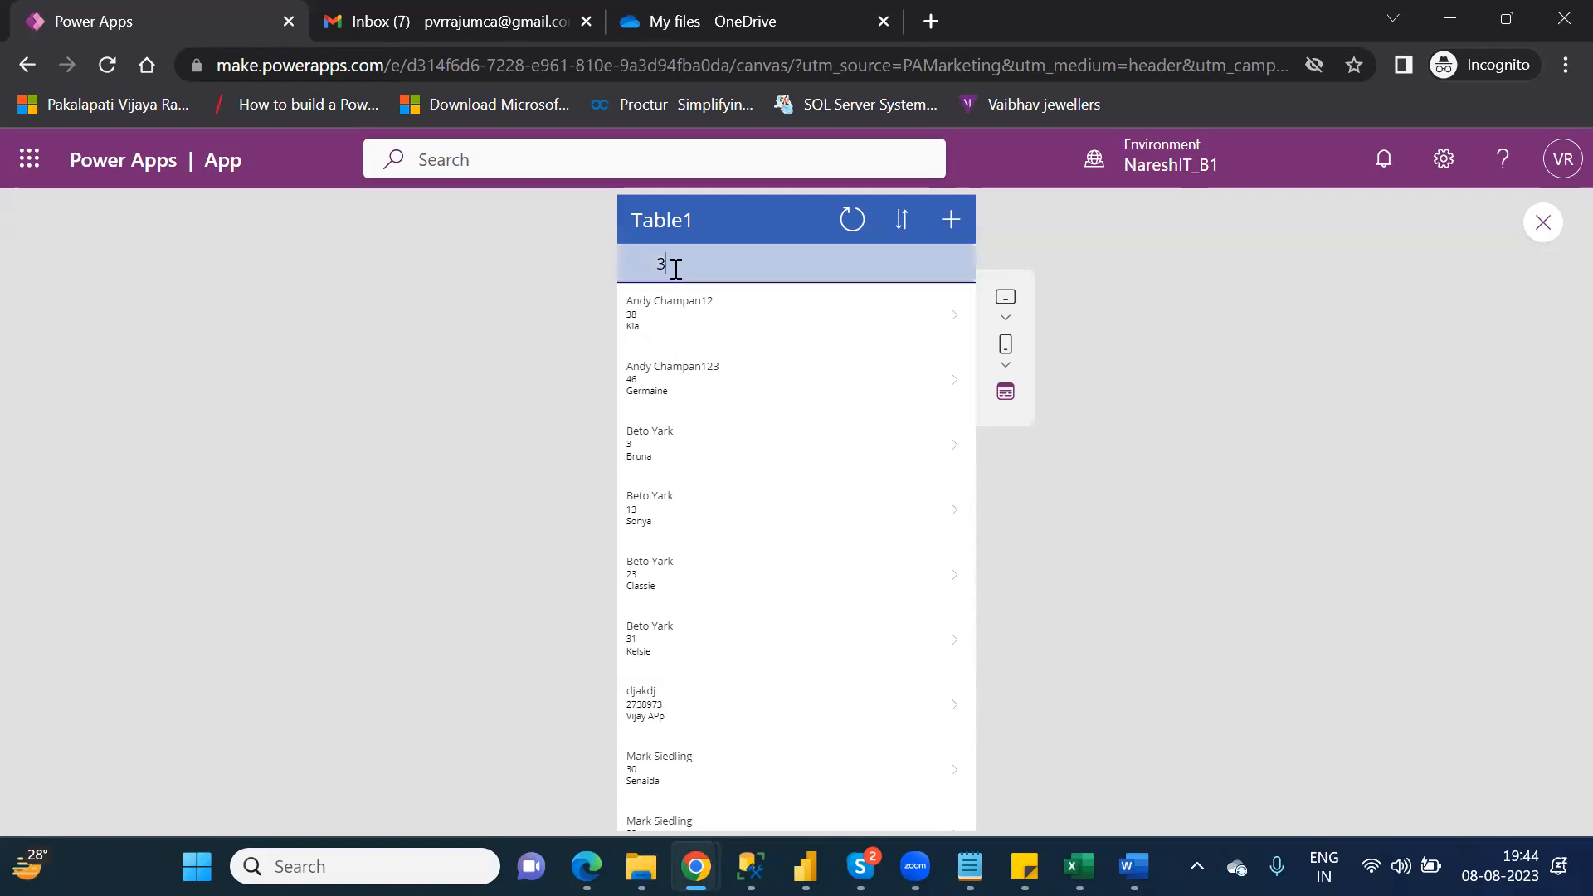
pyautogui.press('BackSpace')
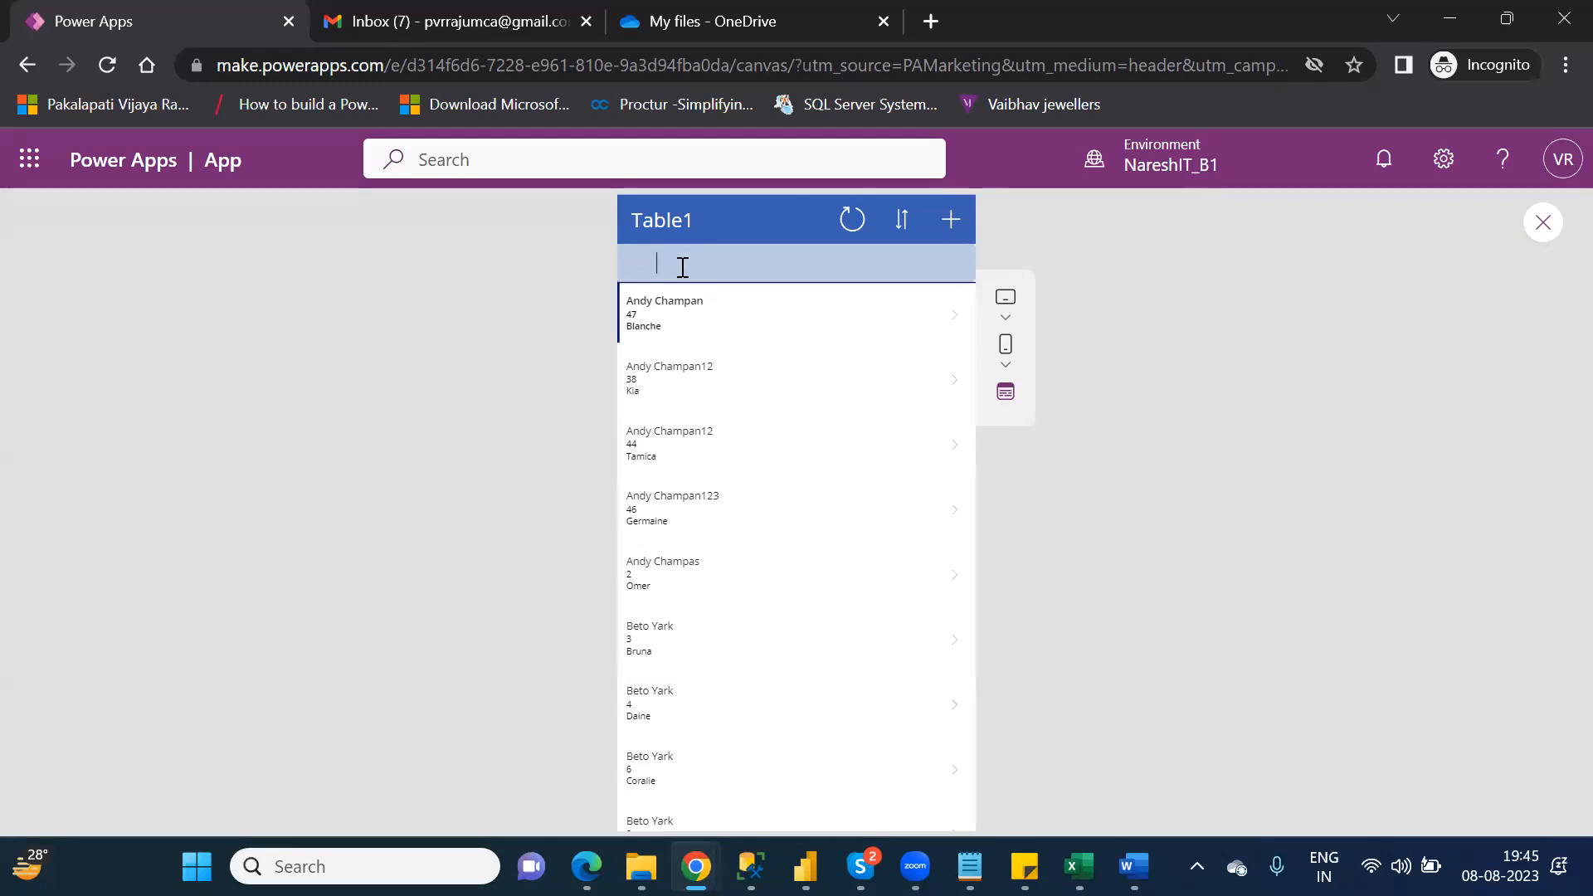
pyautogui.write('andy')
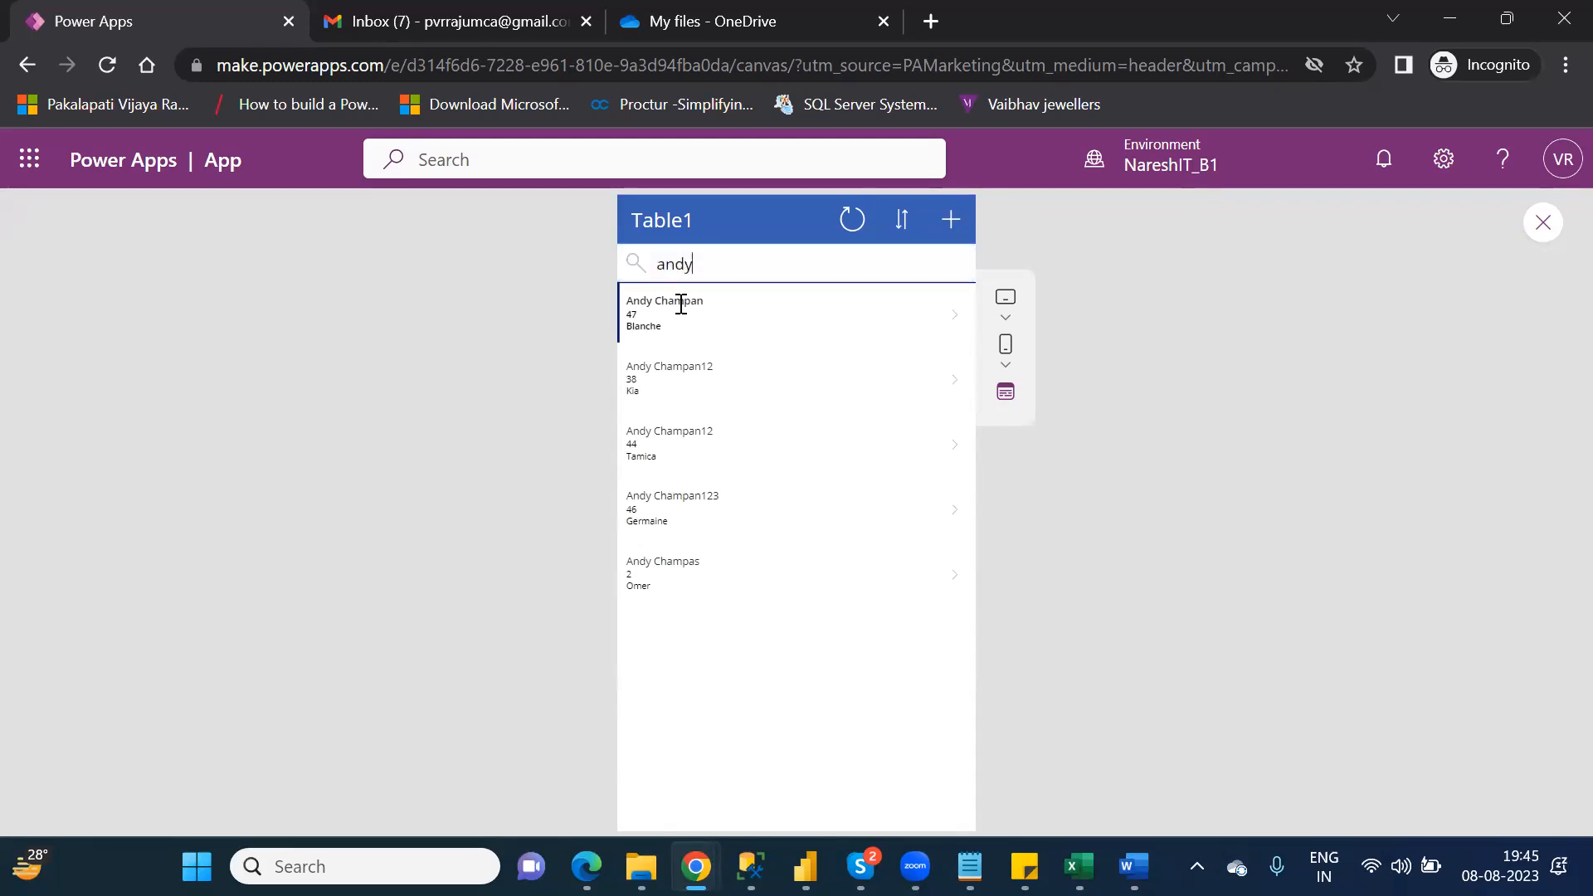
pyautogui.press('BackSpace')
pyautogui.press('BackSpace')
pyautogui.press('BackSpace')
pyautogui.press('BackSpace')
# Step: Search the record list by a customer's first name, repeat the agent name search with a trailing comma, and clear the search
pyautogui.write('kia')
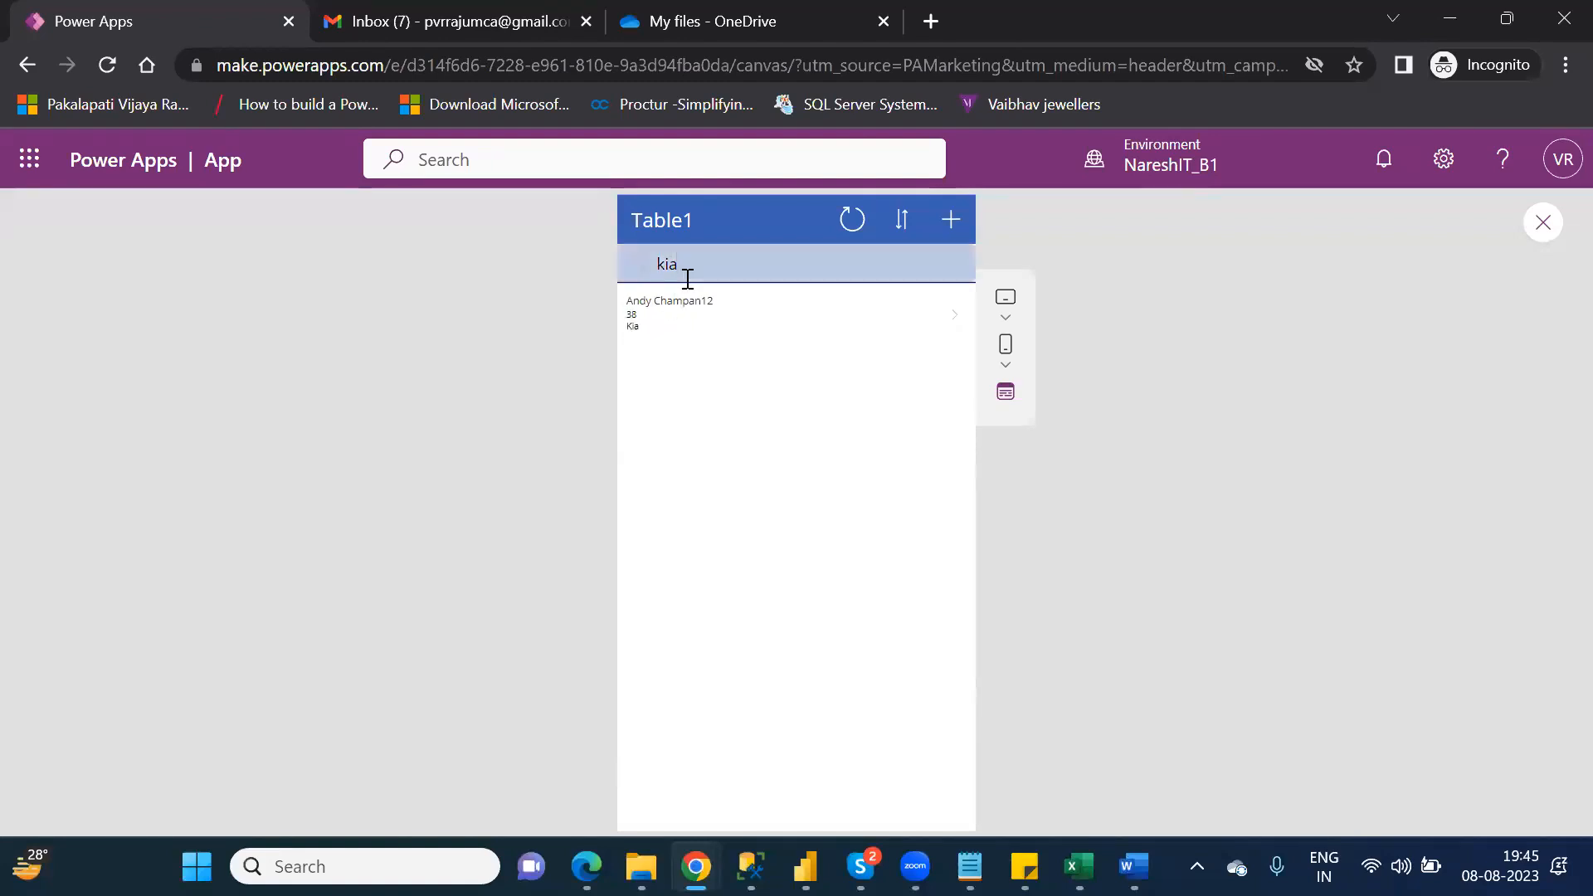
pyautogui.press('BackSpace')
pyautogui.press('BackSpace')
pyautogui.press('BackSpace')
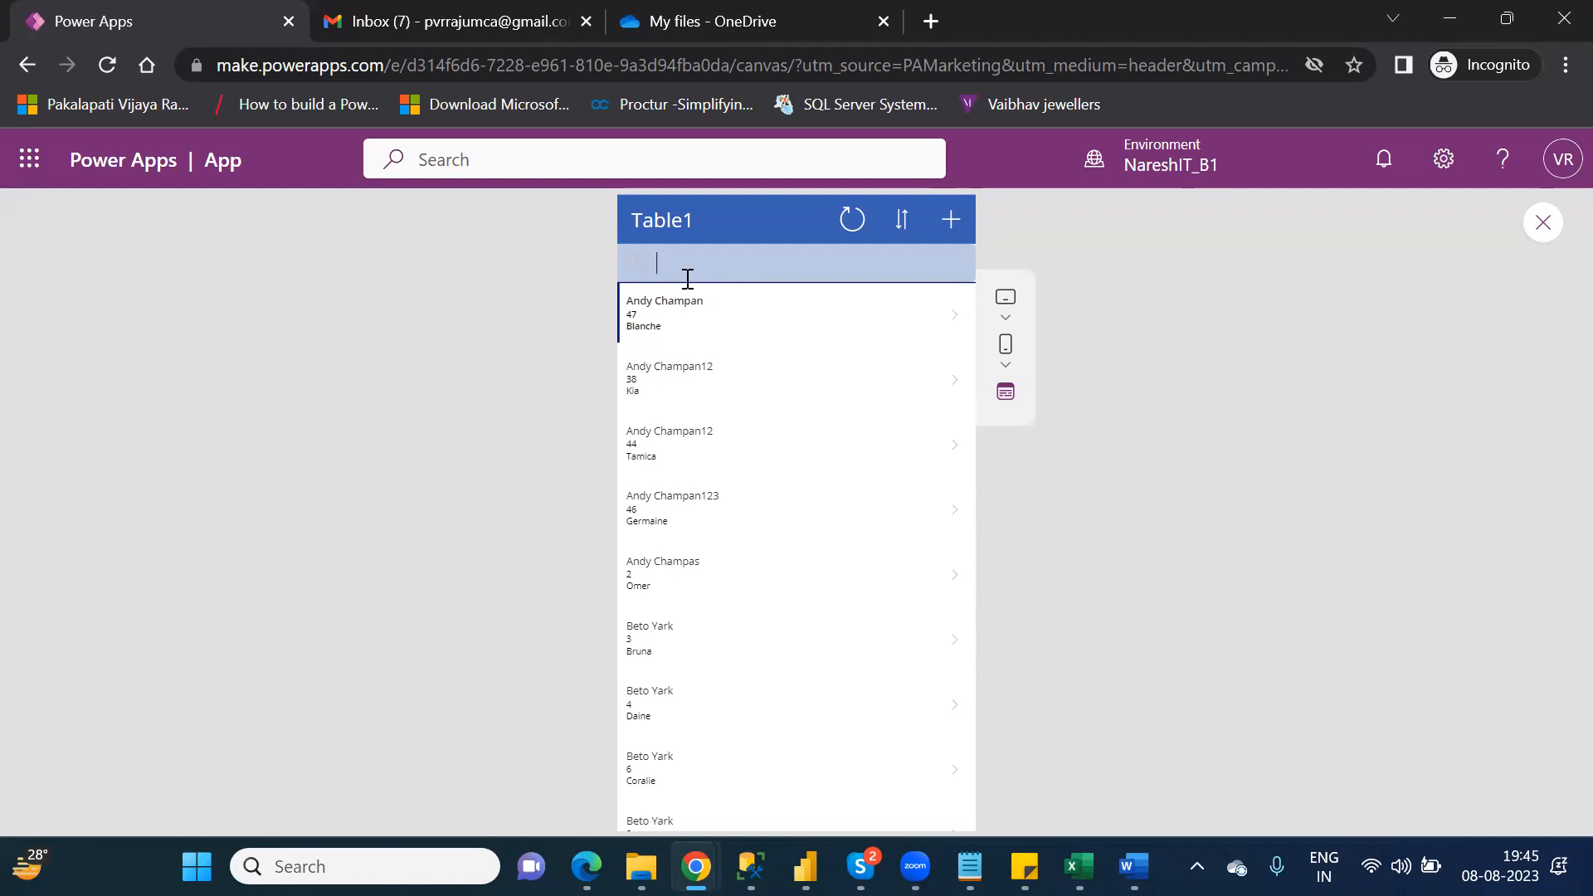
pyautogui.write('andy')
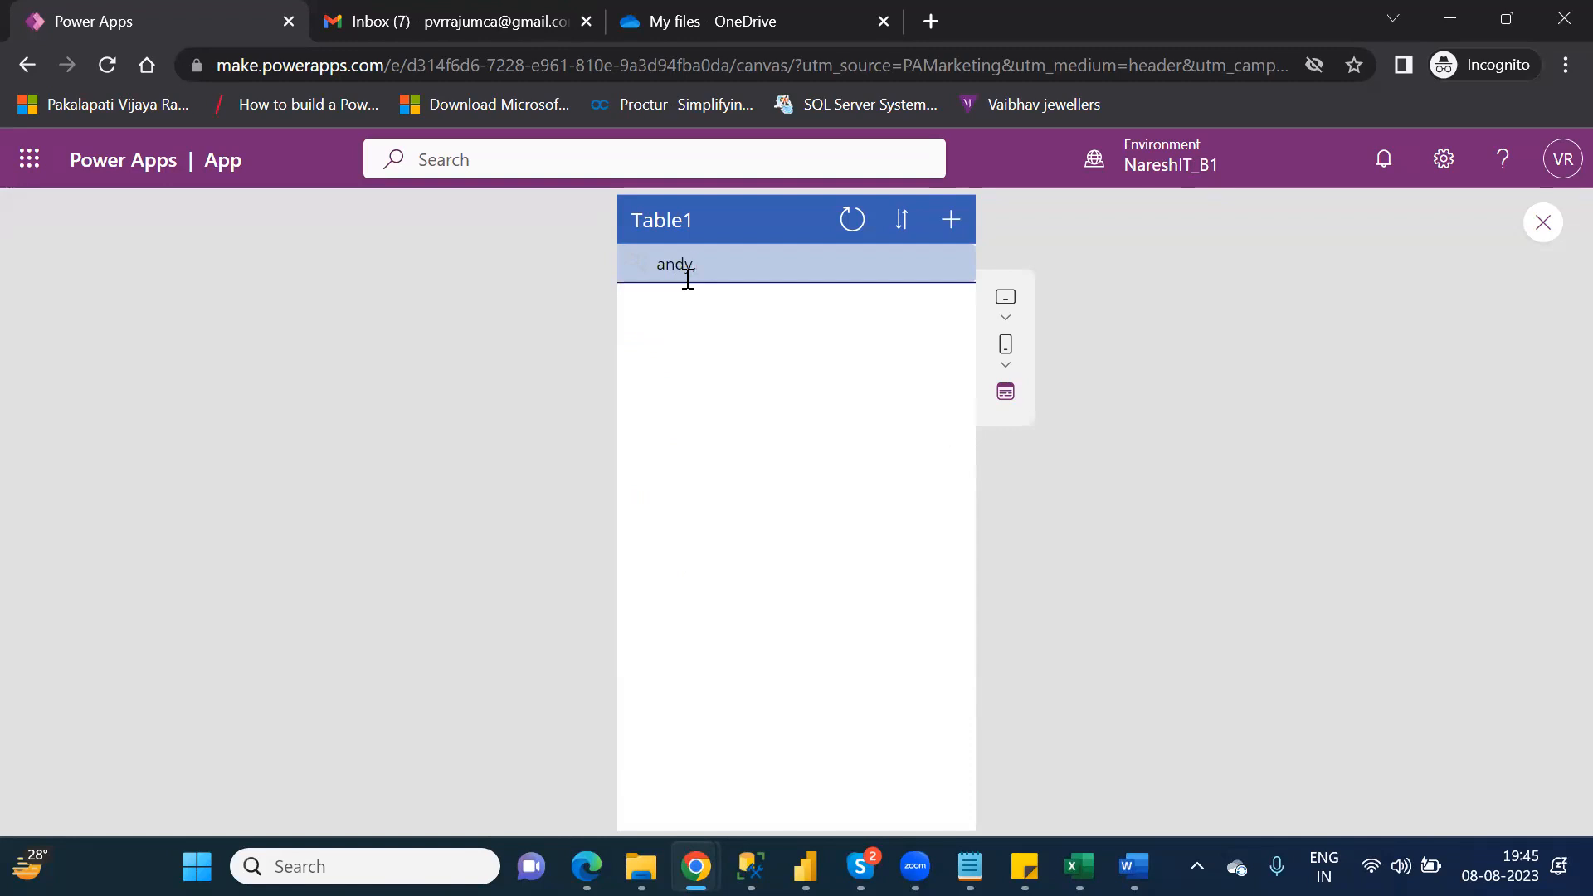
pyautogui.write(',')
pyautogui.press('BackSpace')
pyautogui.press('BackSpace')
pyautogui.press('BackSpace')
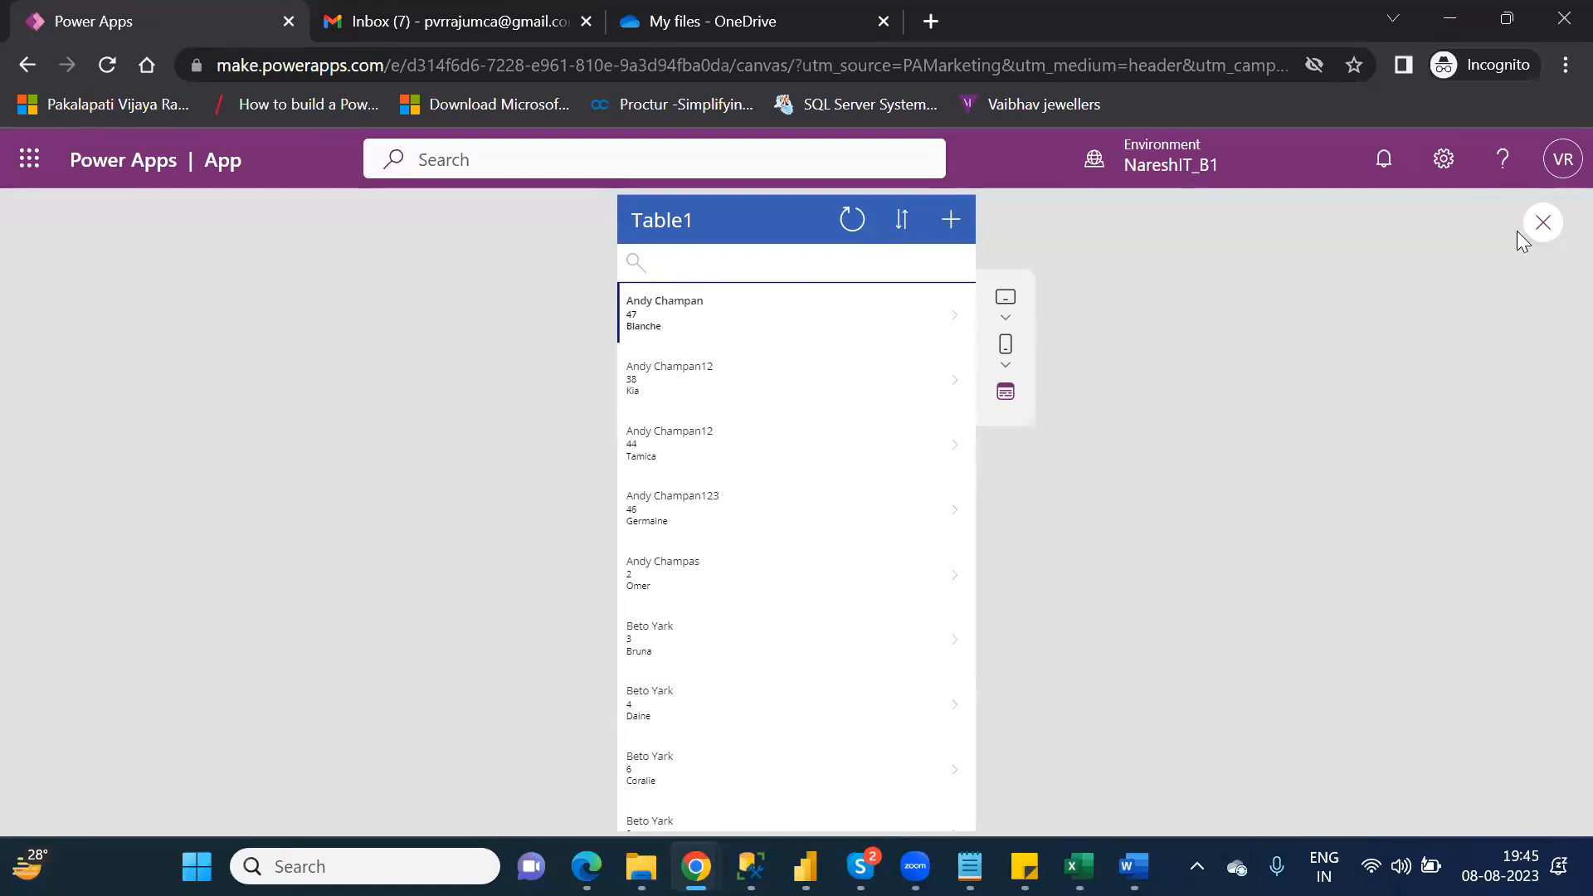
# Step: Close the preview, dismiss the testing tip and select BrowseGallery1 to examine its Items formula
pyautogui.click(1553, 227)
pyautogui.click(1553, 227)
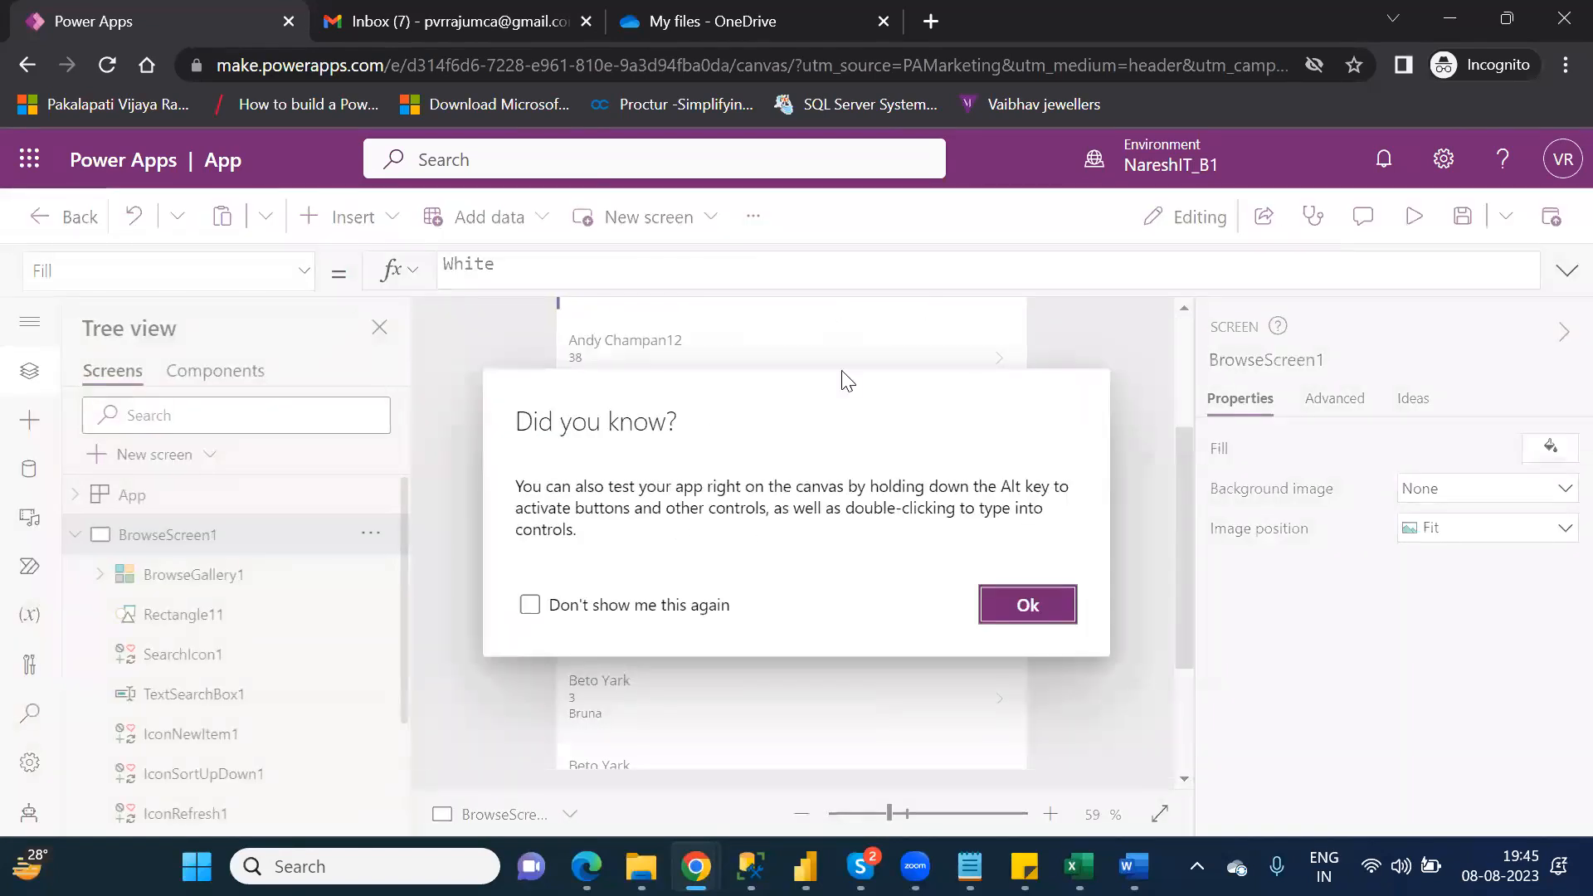
pyautogui.click(1027, 605)
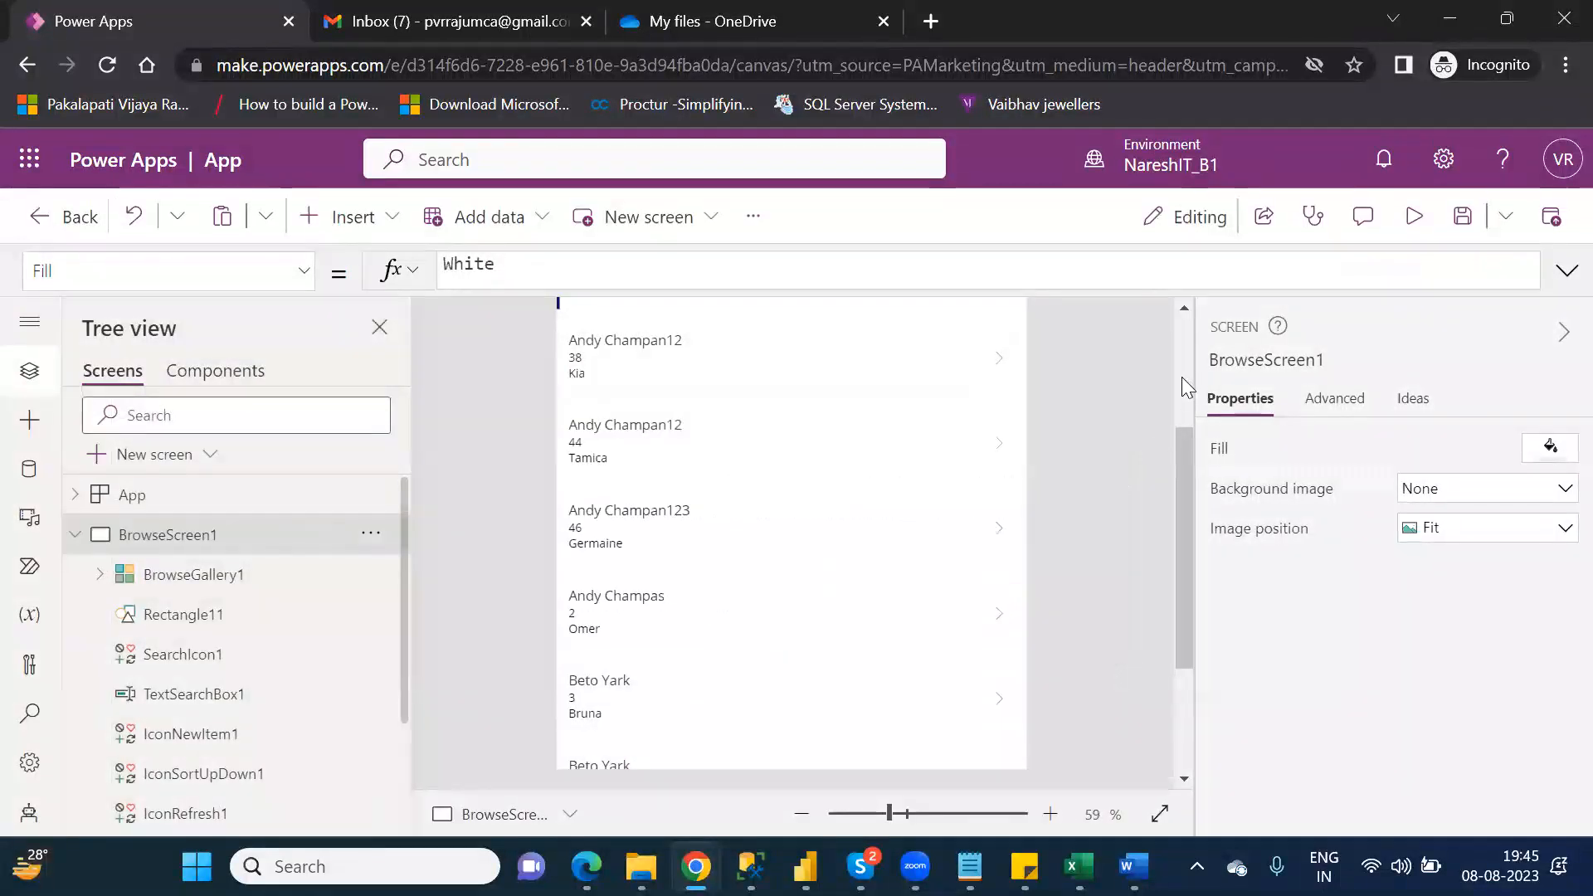
pyautogui.scroll(3, 1181, 376)
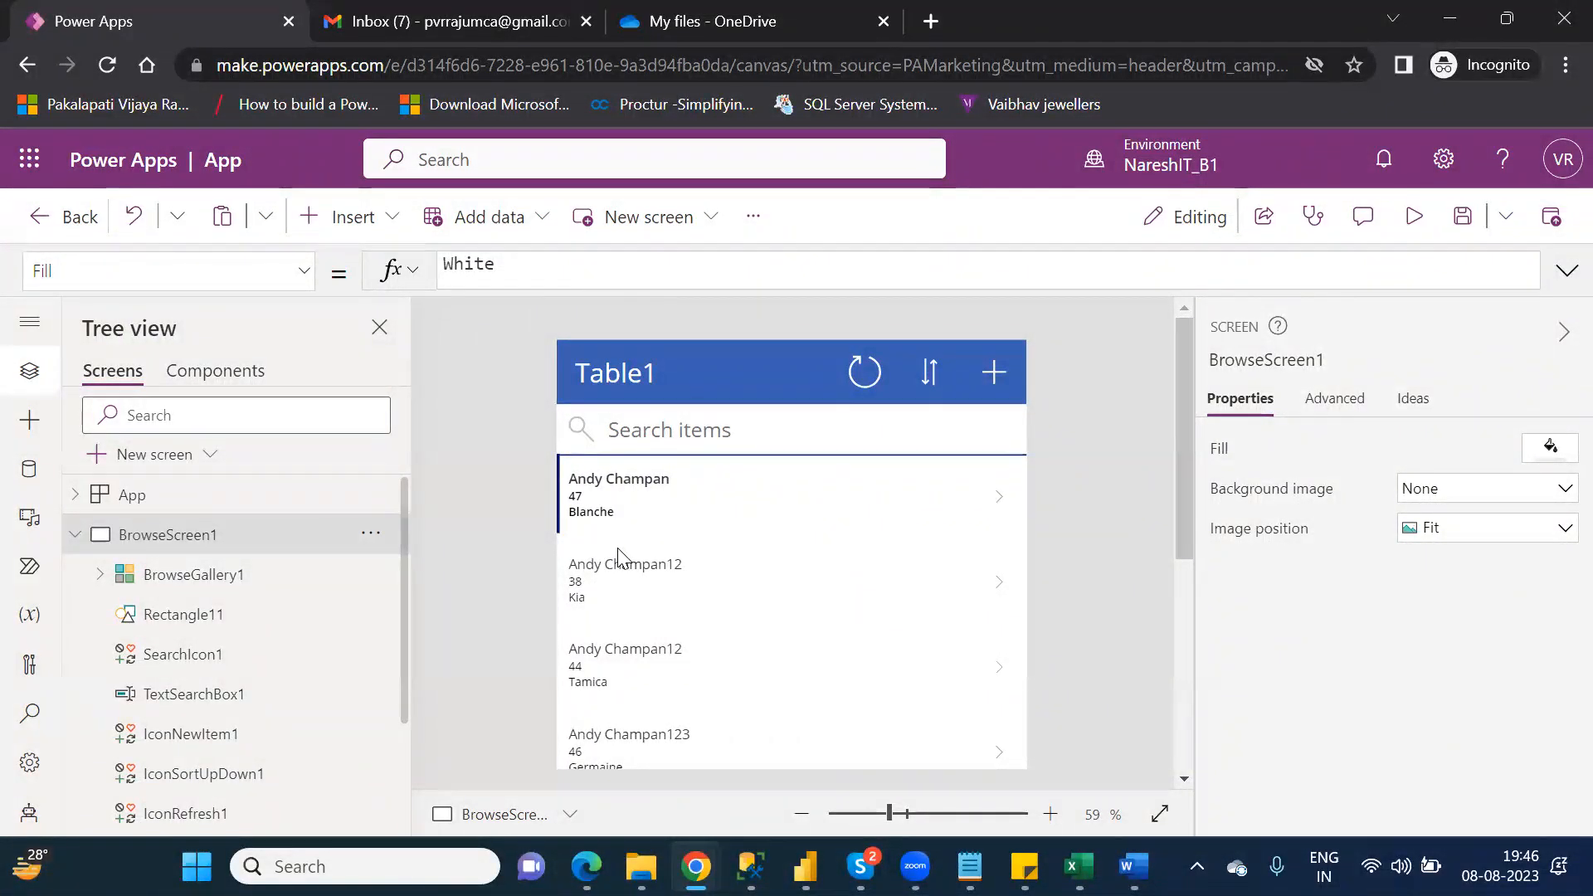
pyautogui.click(667, 586)
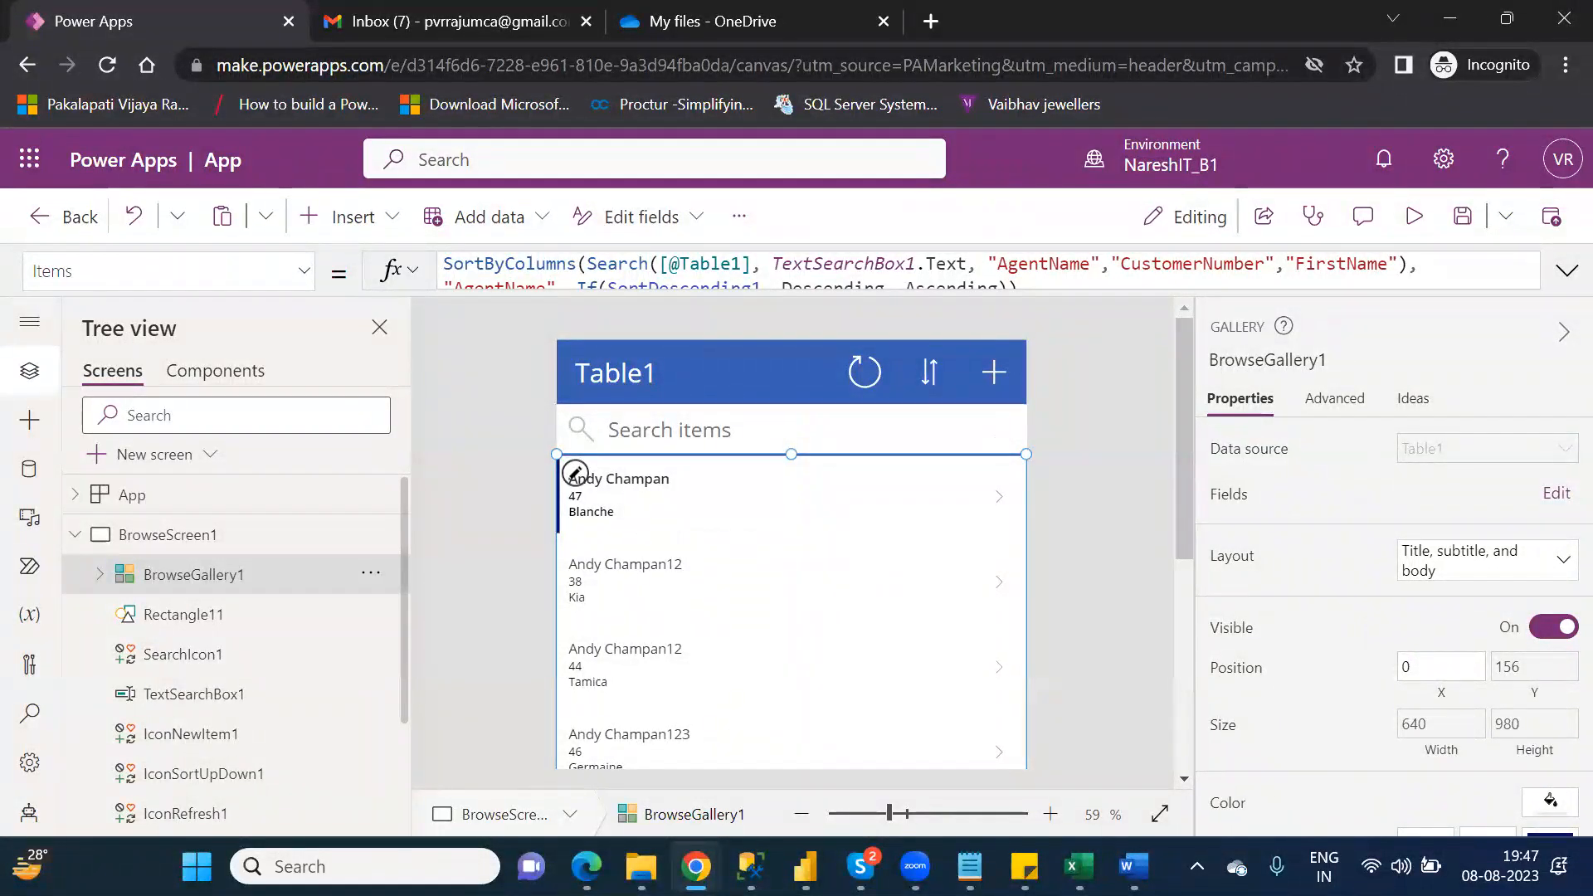
# Step: Open the Customers workbook from the personal OneDrive folder in File Explorer and examine the table's column headers and first rows
pyautogui.click(640, 866)
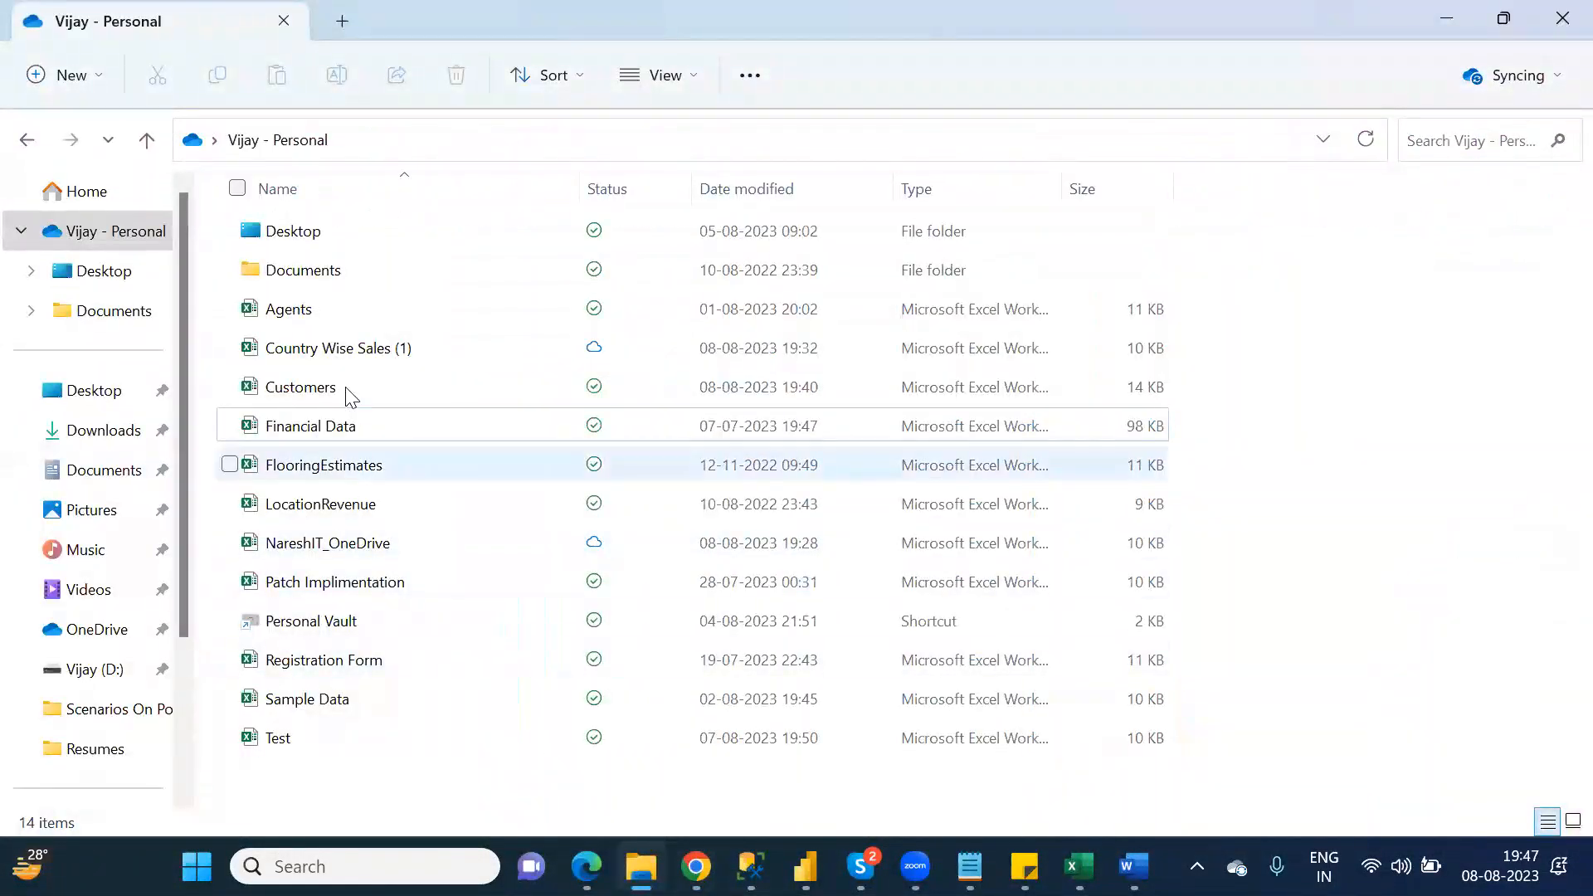
pyautogui.click(345, 387)
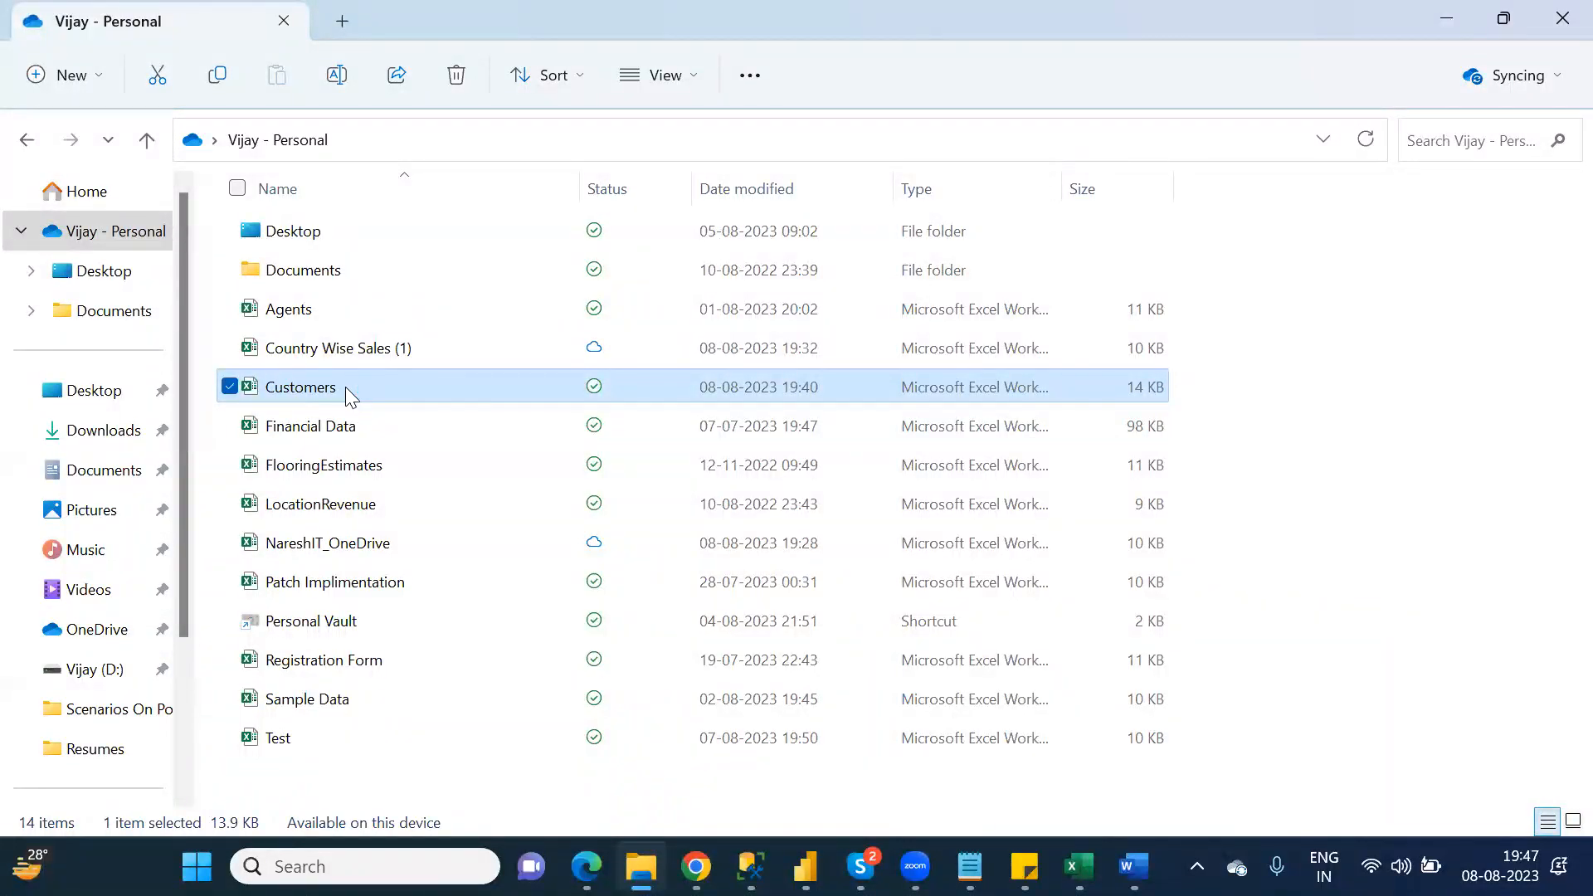
pyautogui.doubleClick(345, 387)
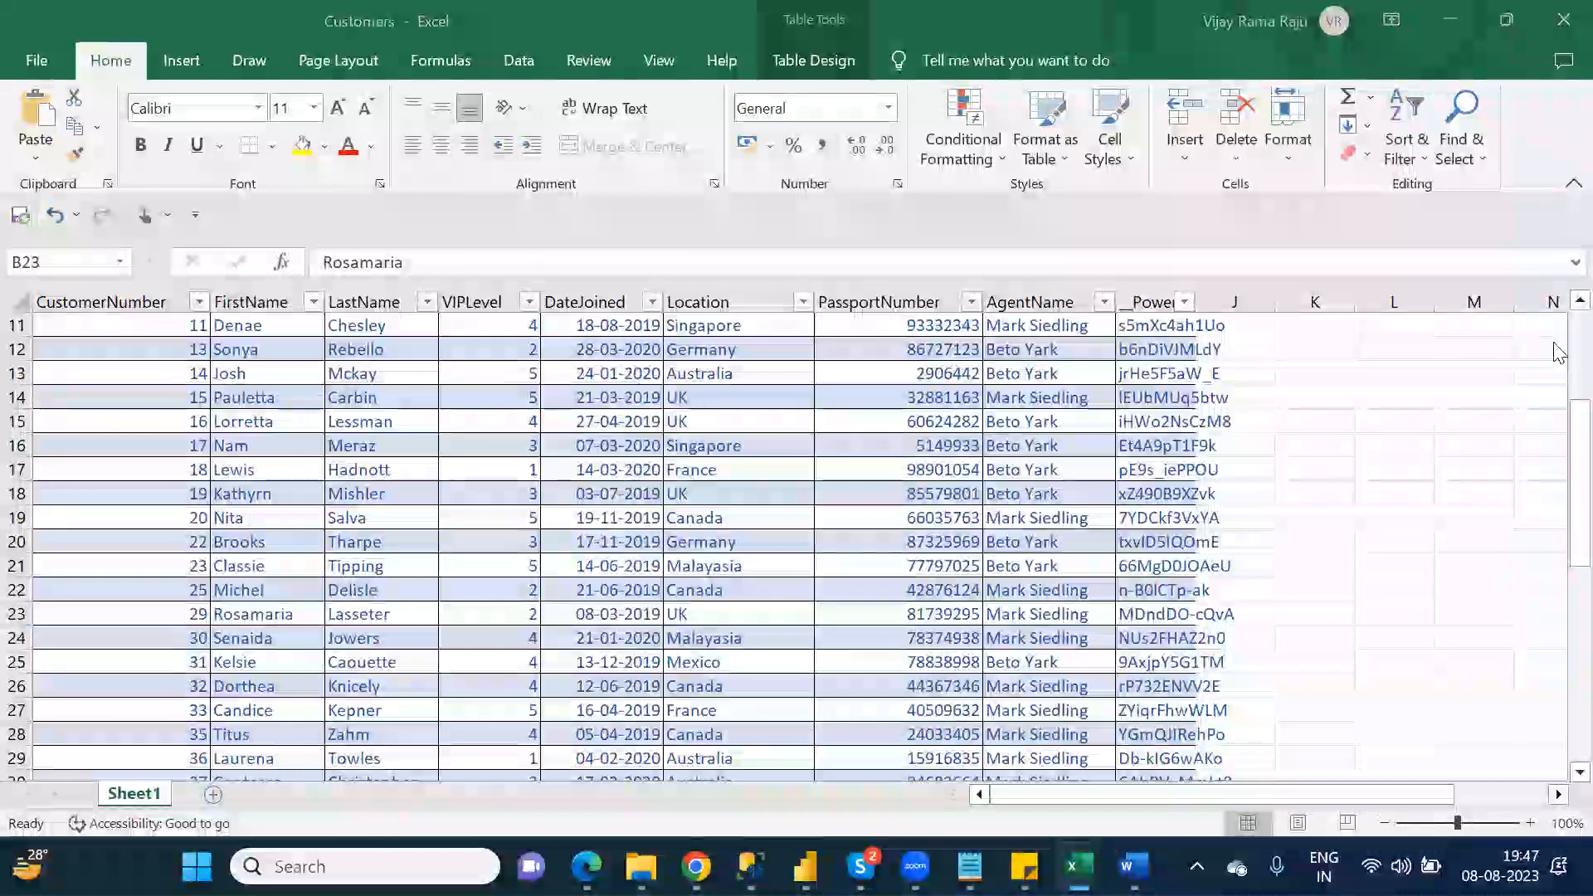
pyautogui.moveTo(1580, 415); pyautogui.dragTo(1580, 332)
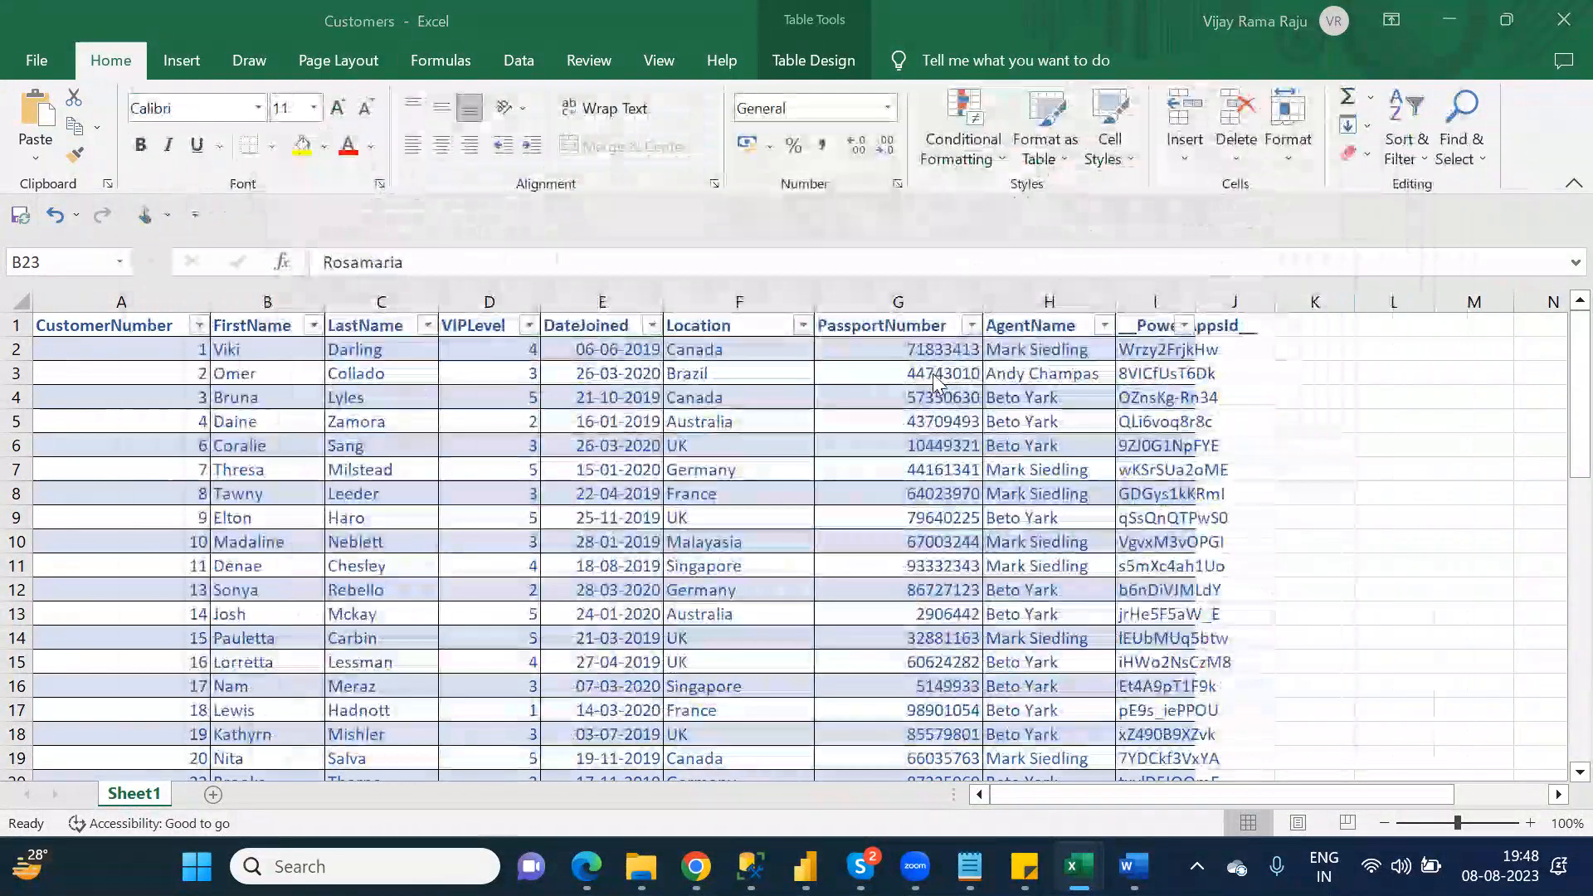
# Step: Switch back to Power Apps and select the agent name label in the gallery's first record to examine its Text formula
pyautogui.moveTo(701, 858)
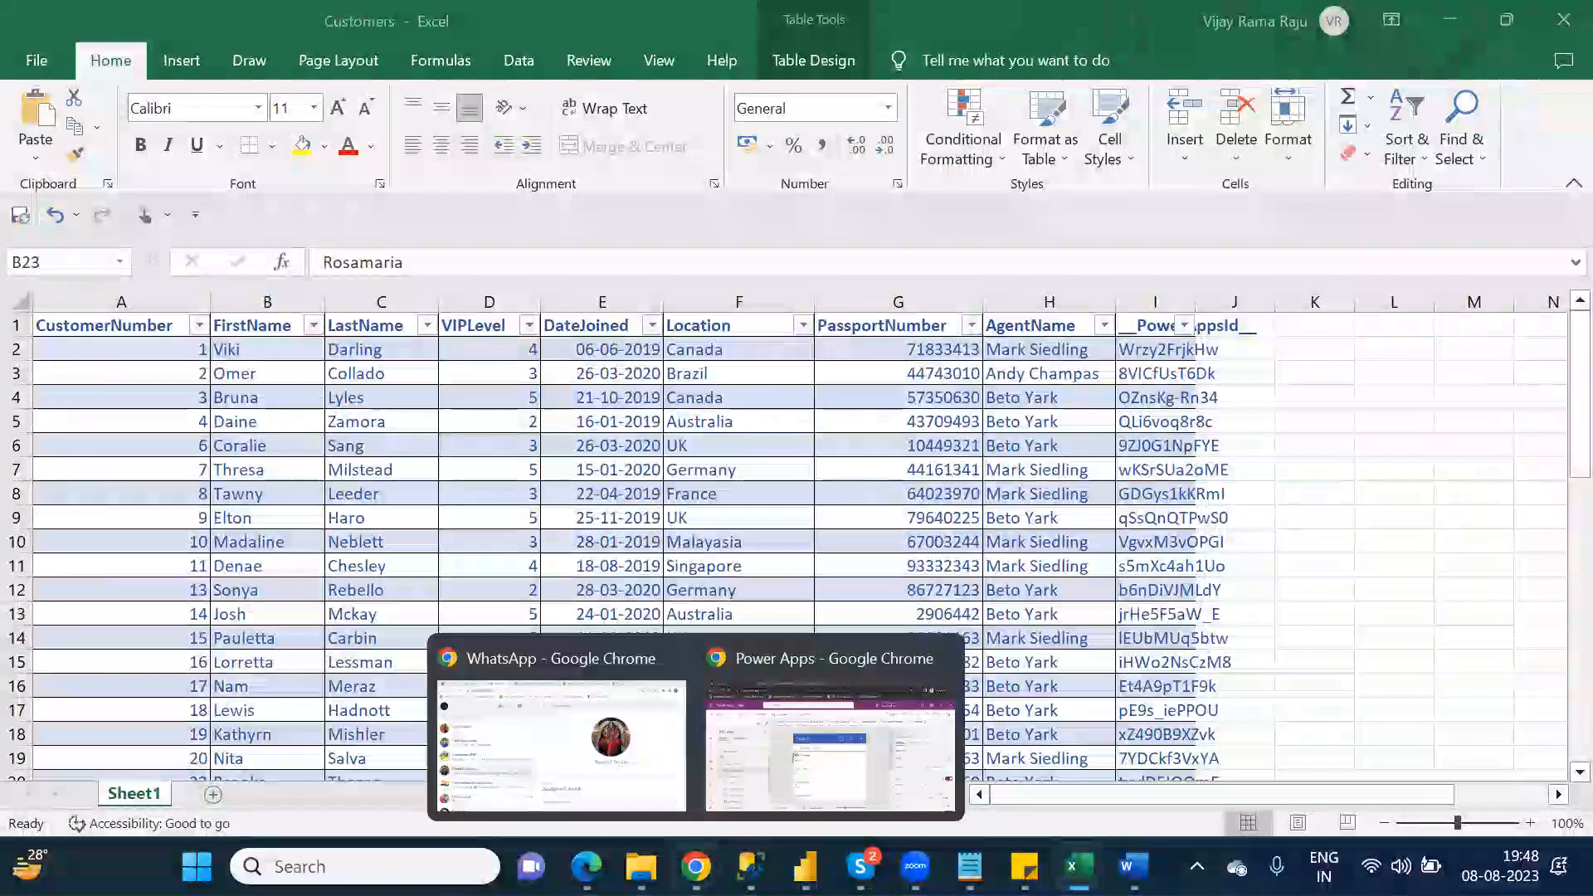
pyautogui.click(755, 778)
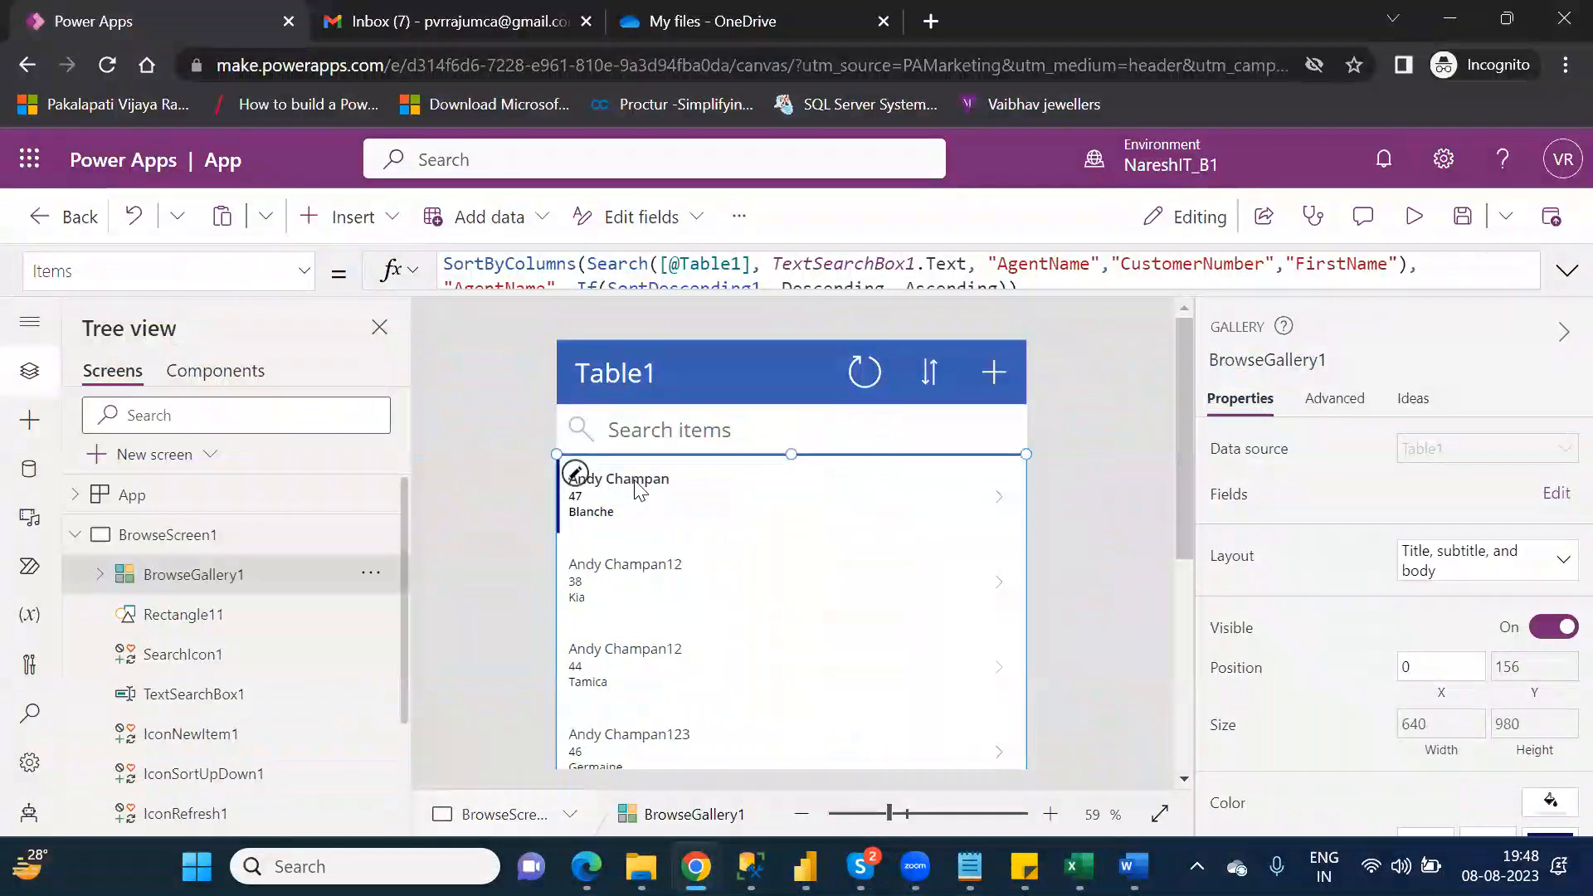
pyautogui.click(635, 483)
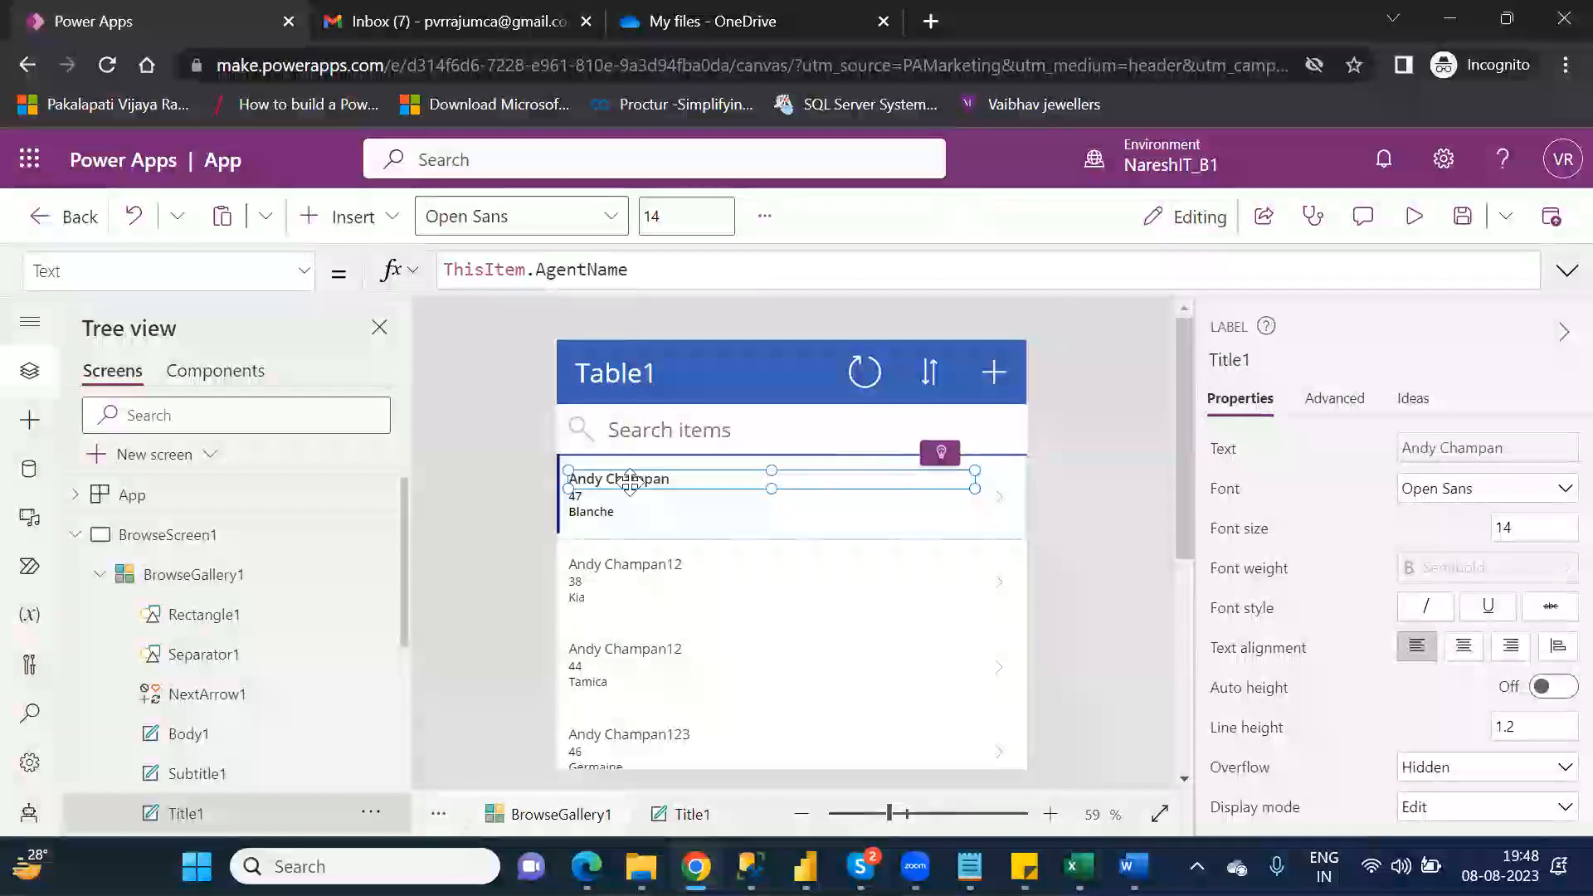
pyautogui.doubleClick(631, 482)
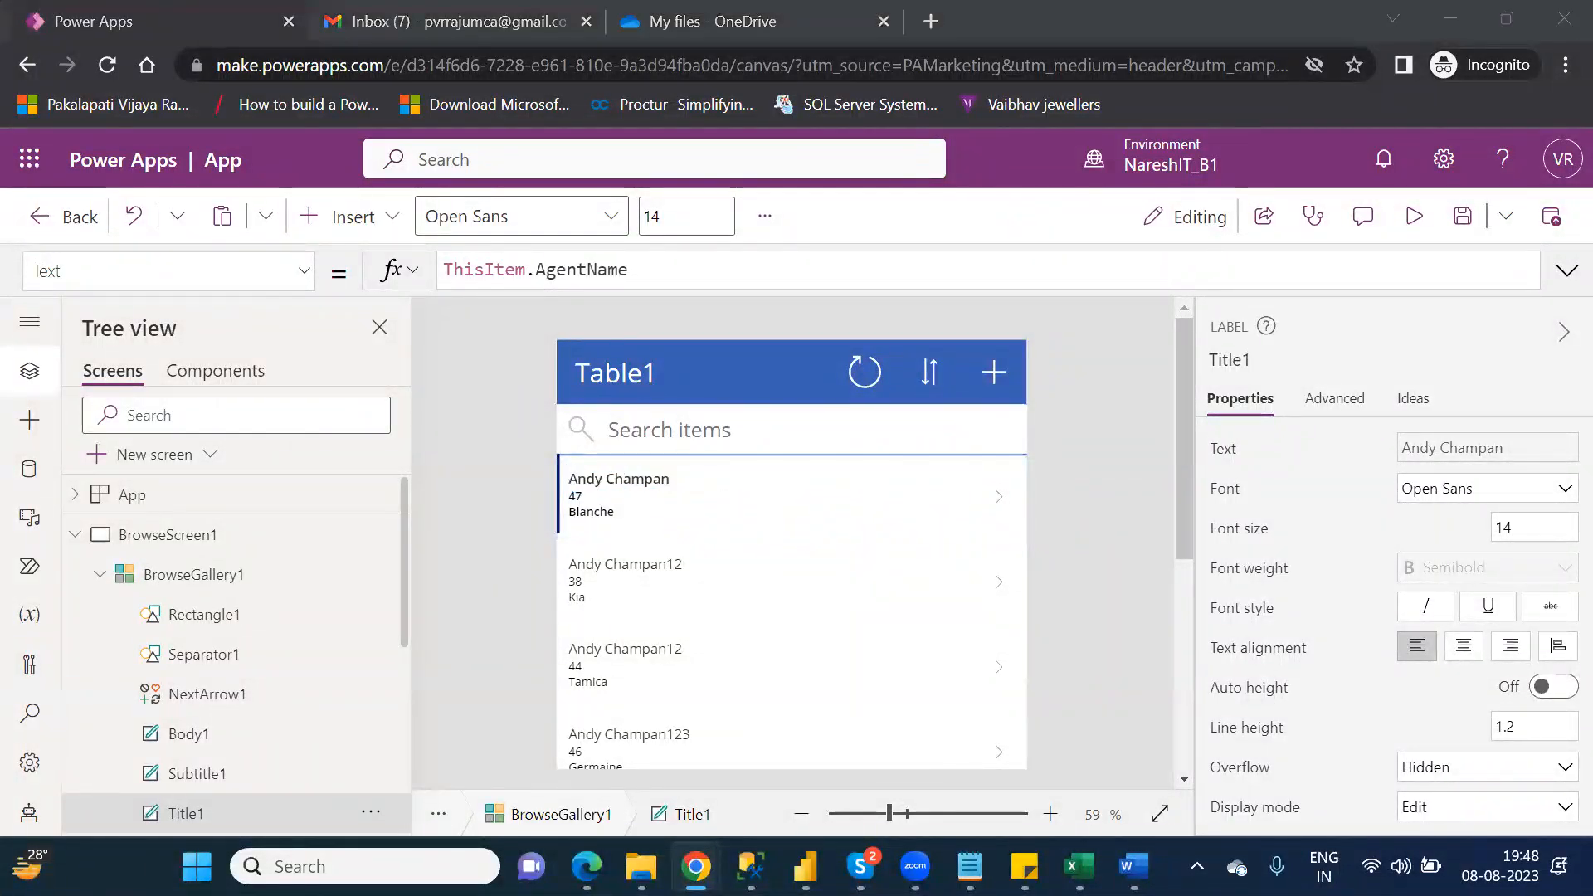
# Step: Switch to the Customers workbook, examine the AgentName value in cell H3 and return to Power Apps
pyautogui.moveTo(1071, 866)
pyautogui.click(1131, 755)
pyautogui.click(1046, 373)
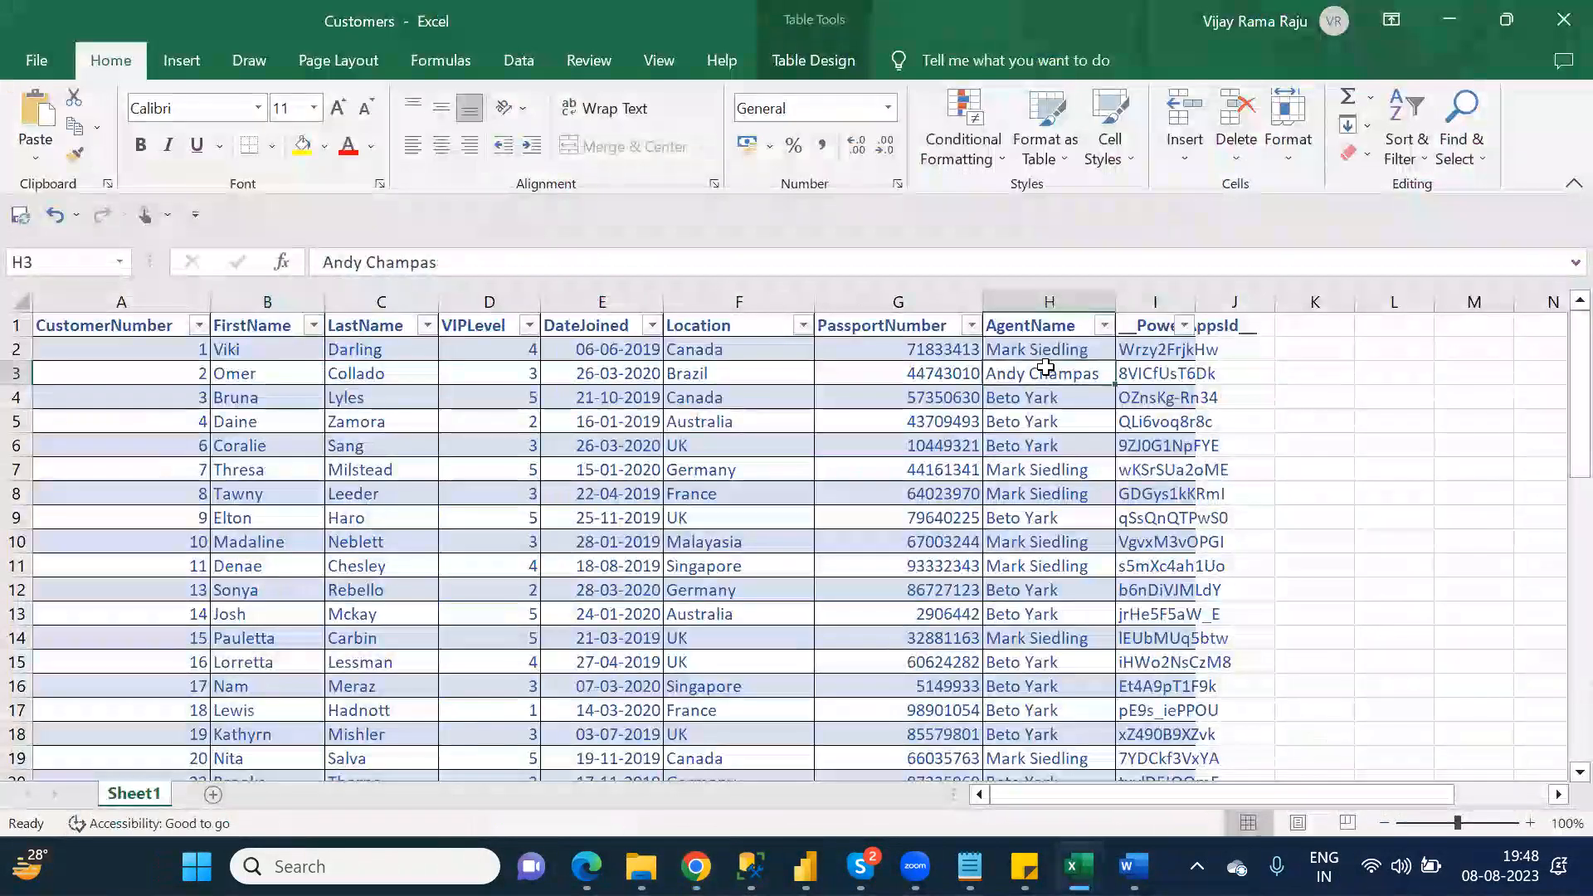
pyautogui.press('Down')
pyautogui.press('Up')
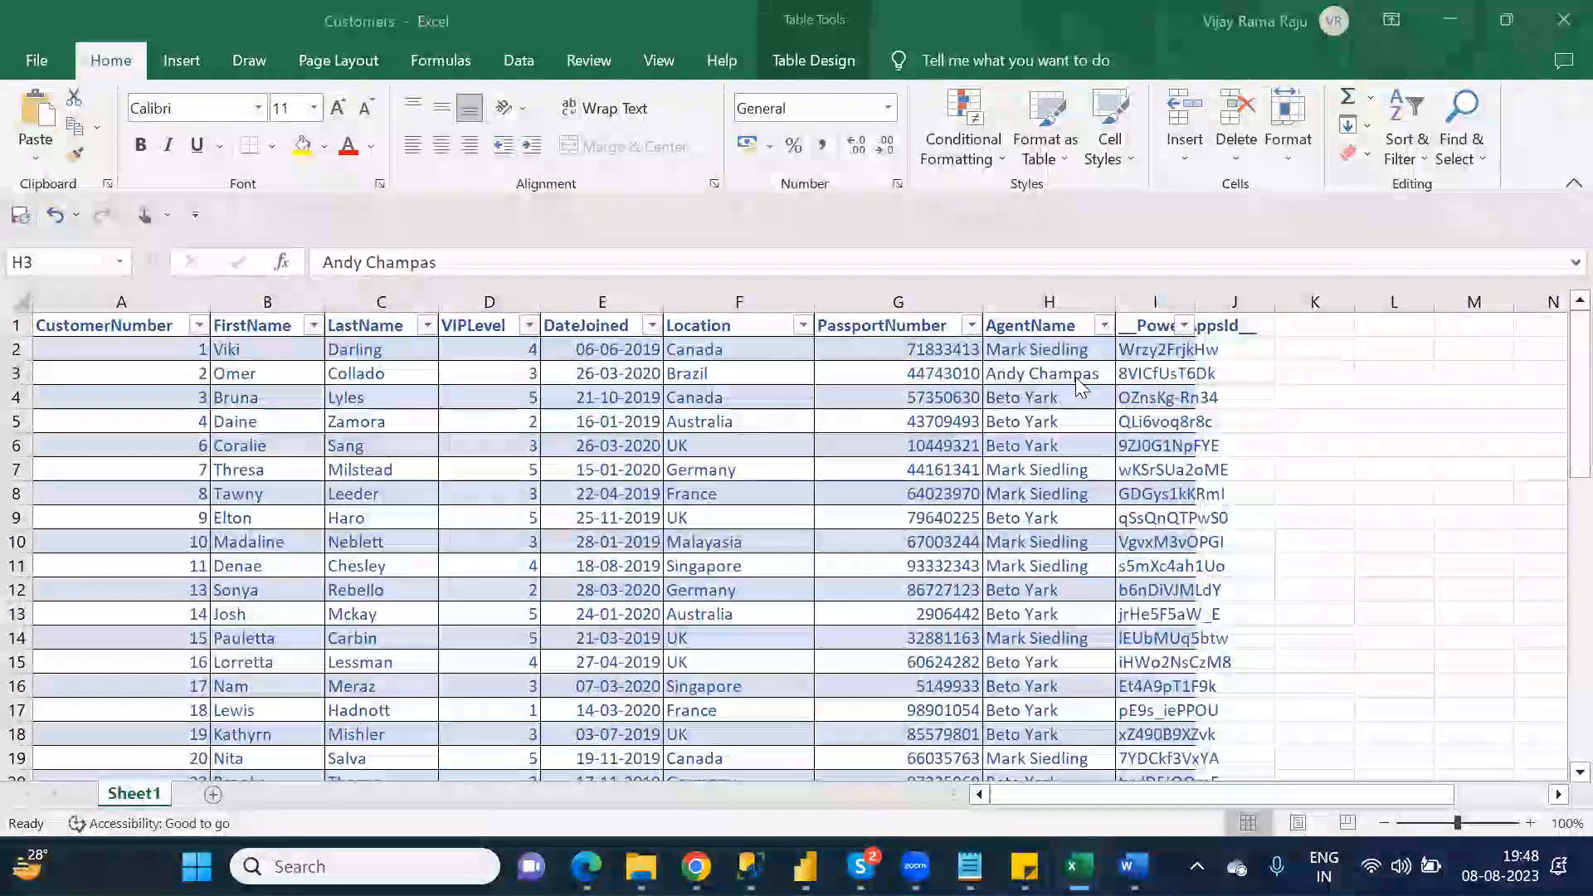
pyautogui.hotkey('alt', 'Tab')
pyautogui.hotkey('alt', 'Tab')
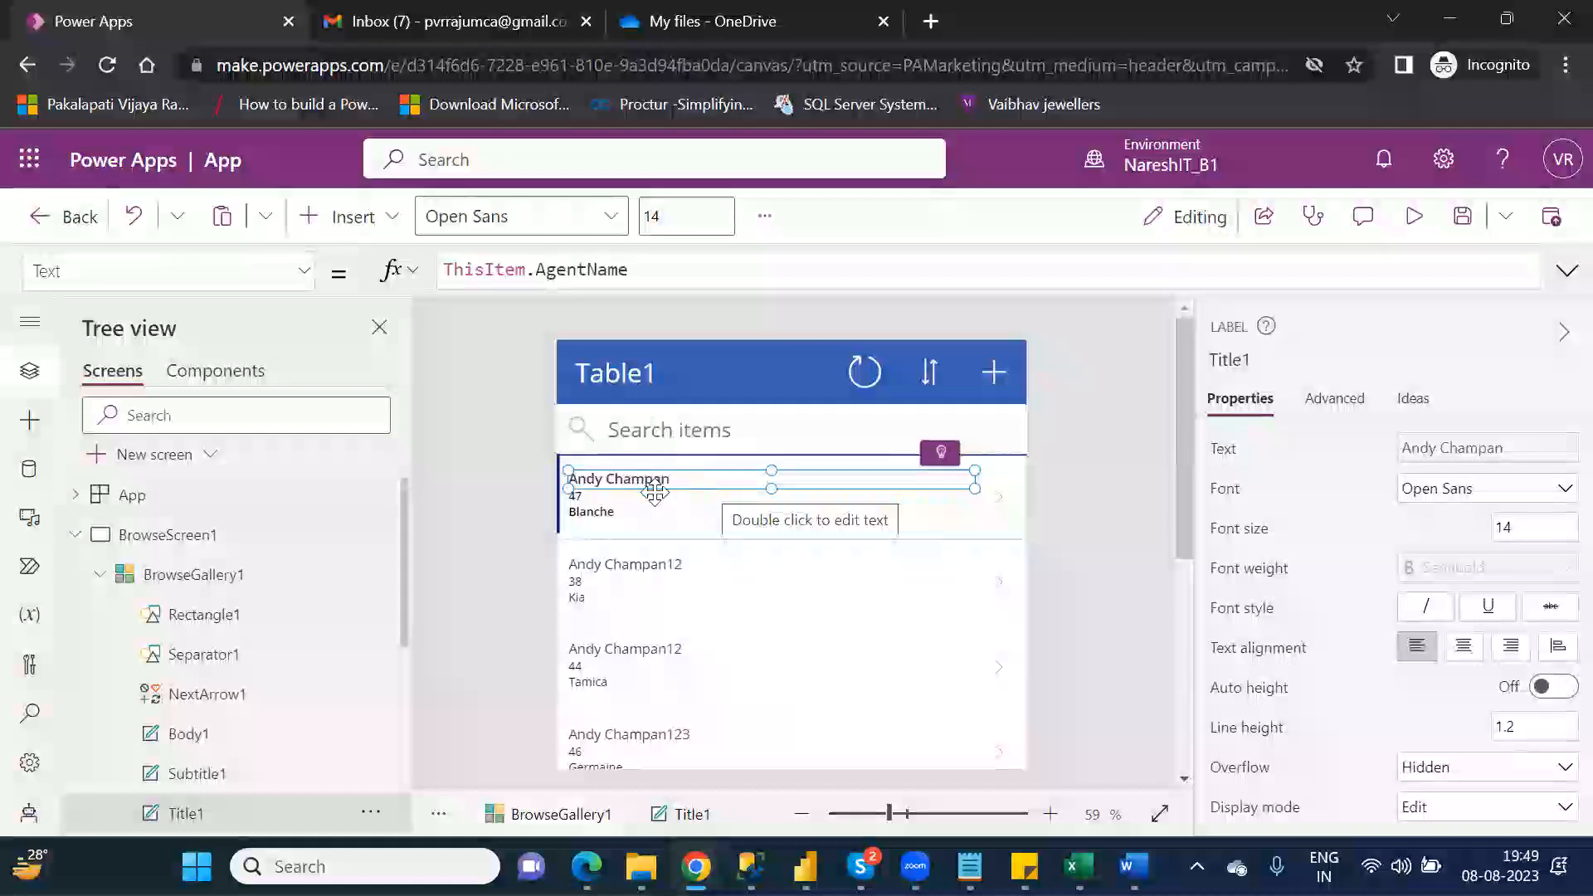
# Step: Examine the Text formulas of the first record's Subtitle1 and Body1 labels, and collapse BrowseScreen1 in the tree
pyautogui.click(605, 499)
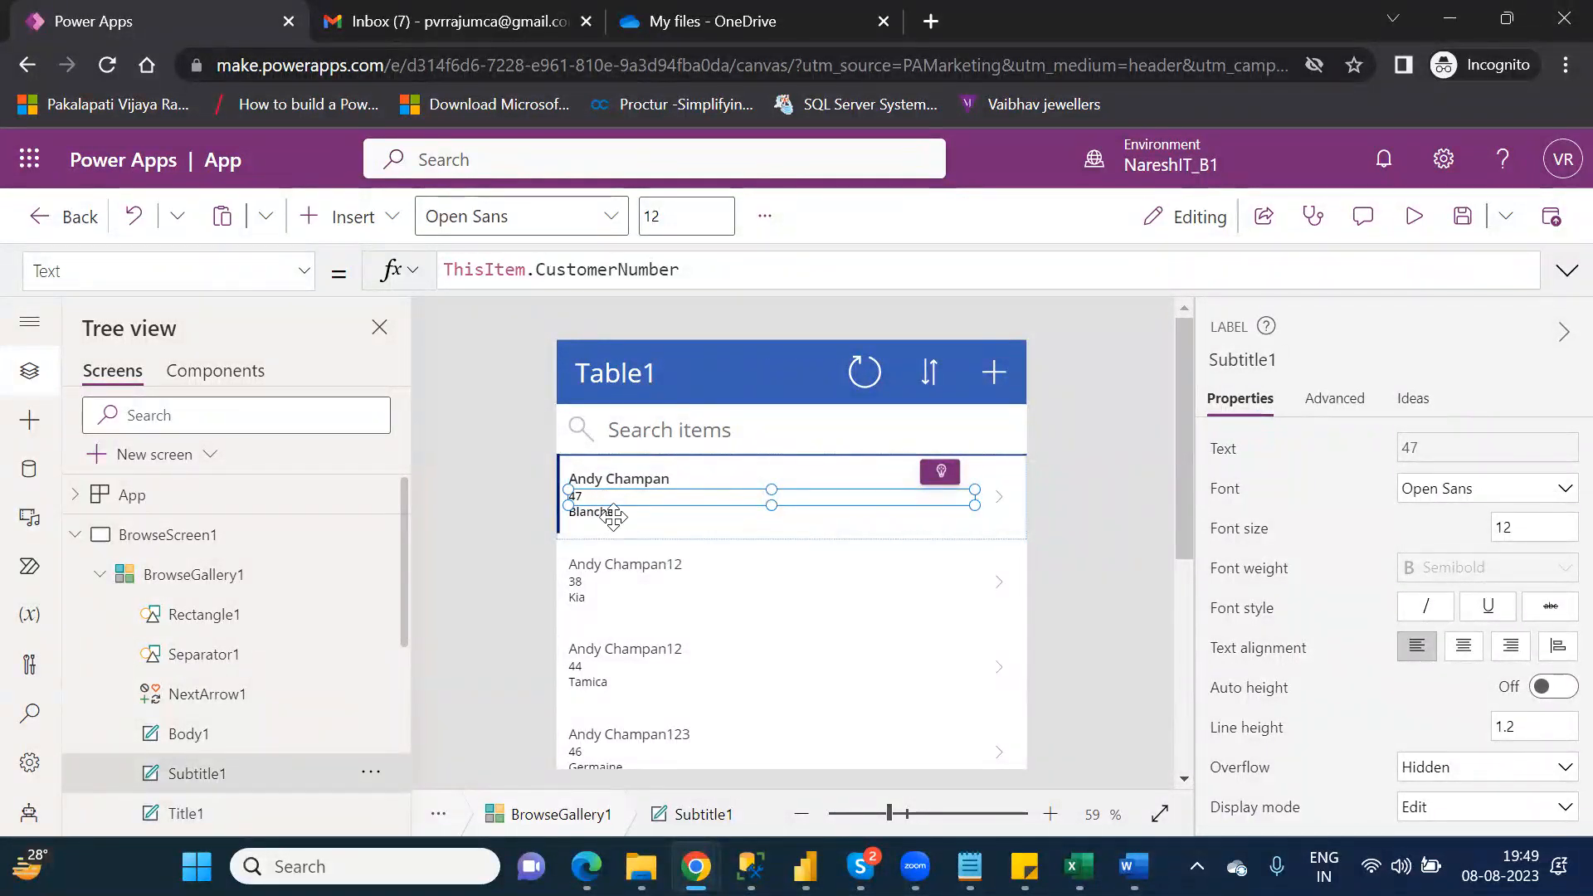
pyautogui.click(613, 514)
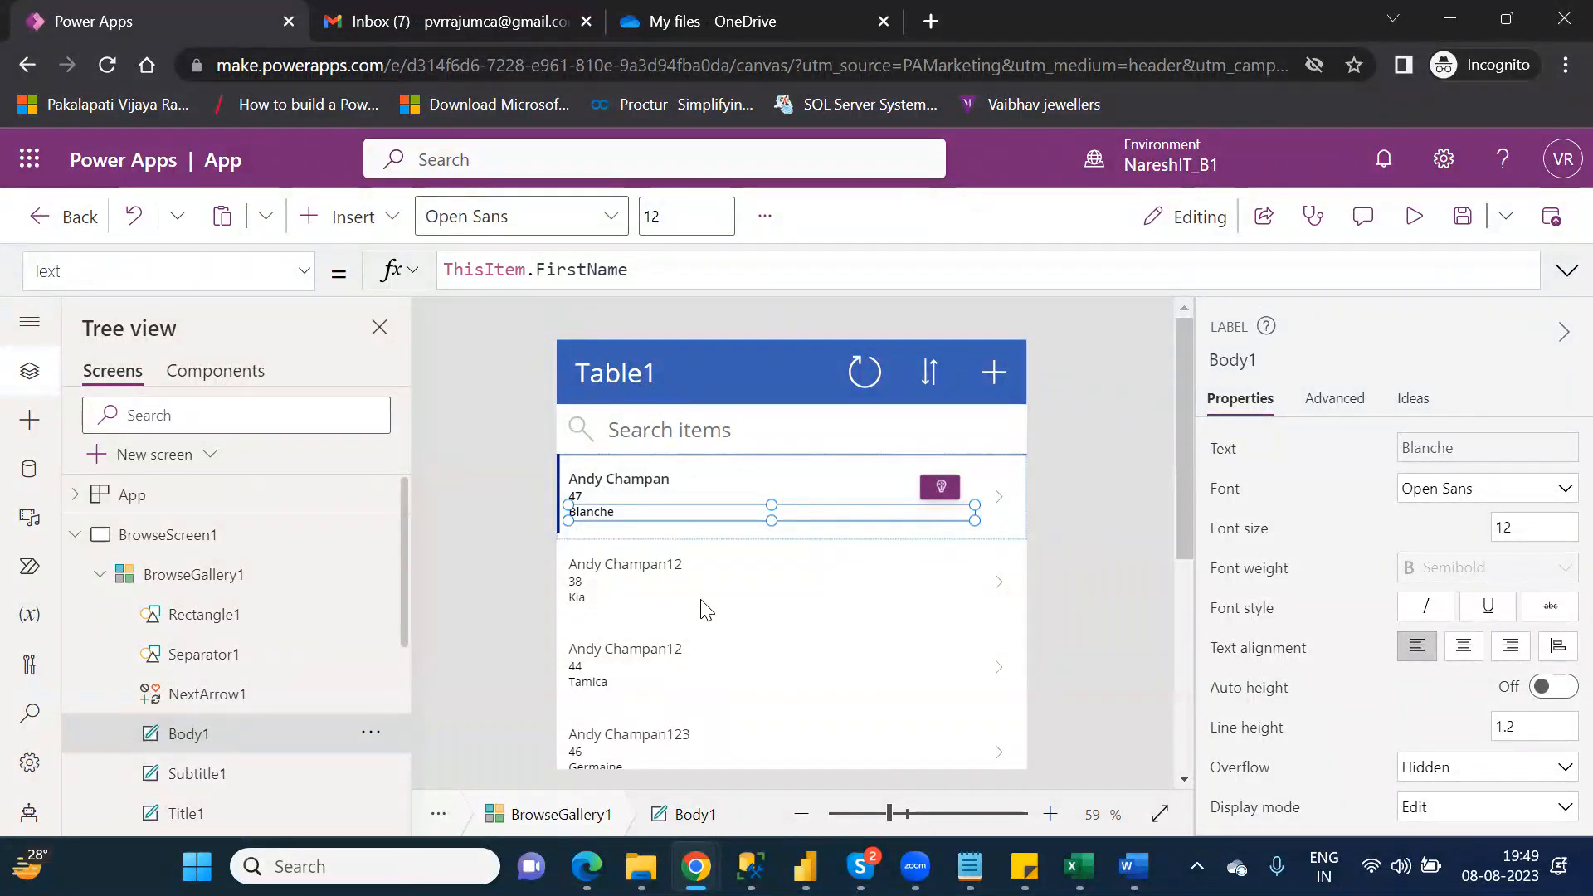
pyautogui.click(84, 537)
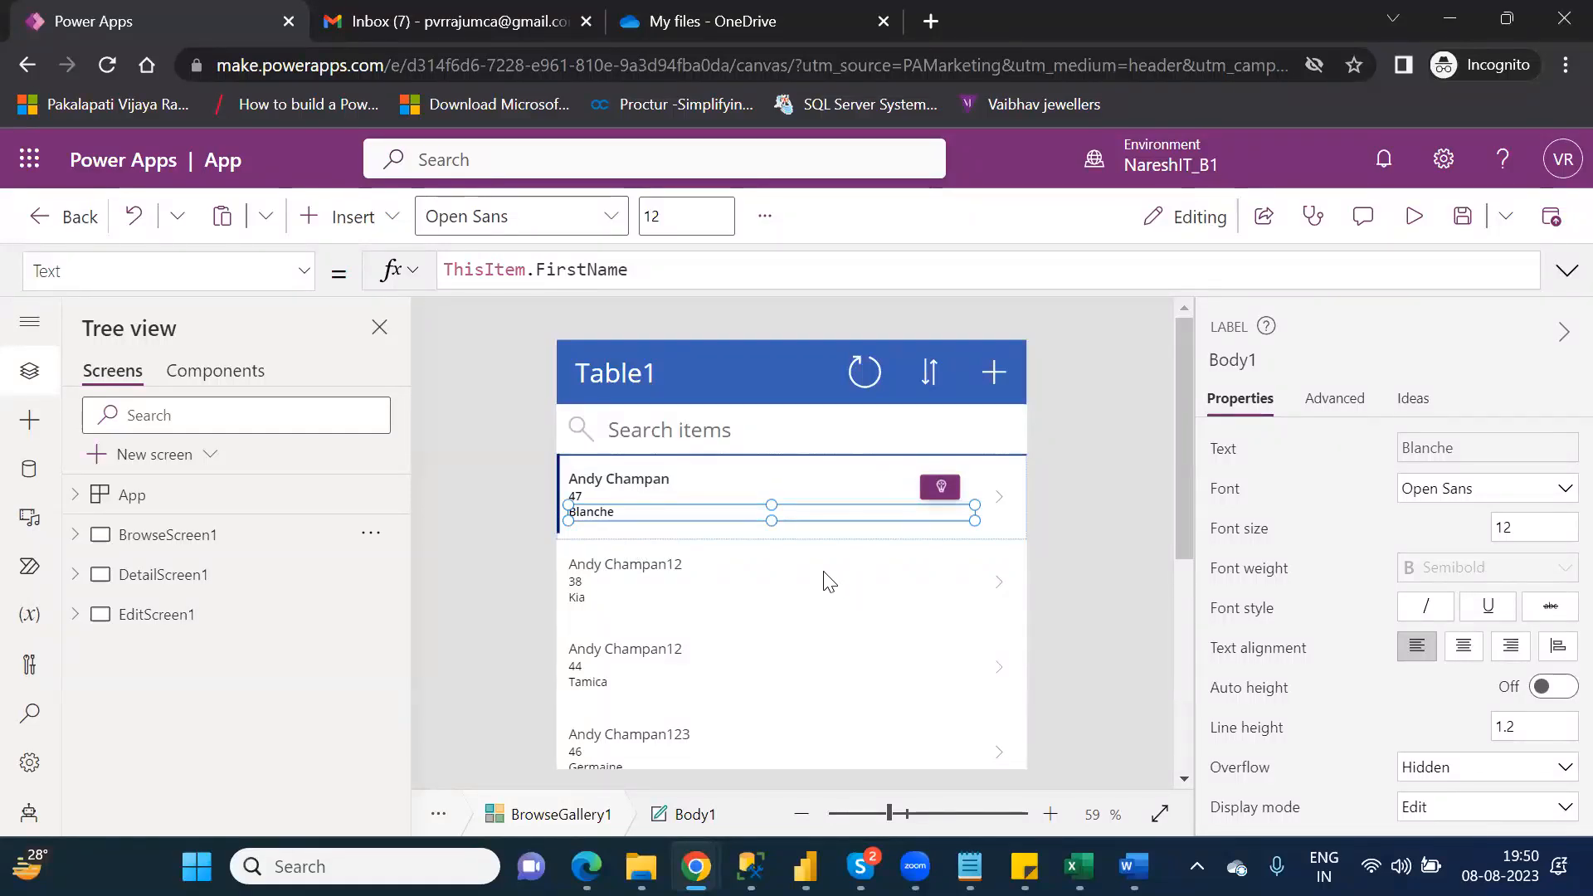
# Step: Preview the app, view the details of the list's second record, return to the editor and dismiss the testing tip
pyautogui.click(1004, 595)
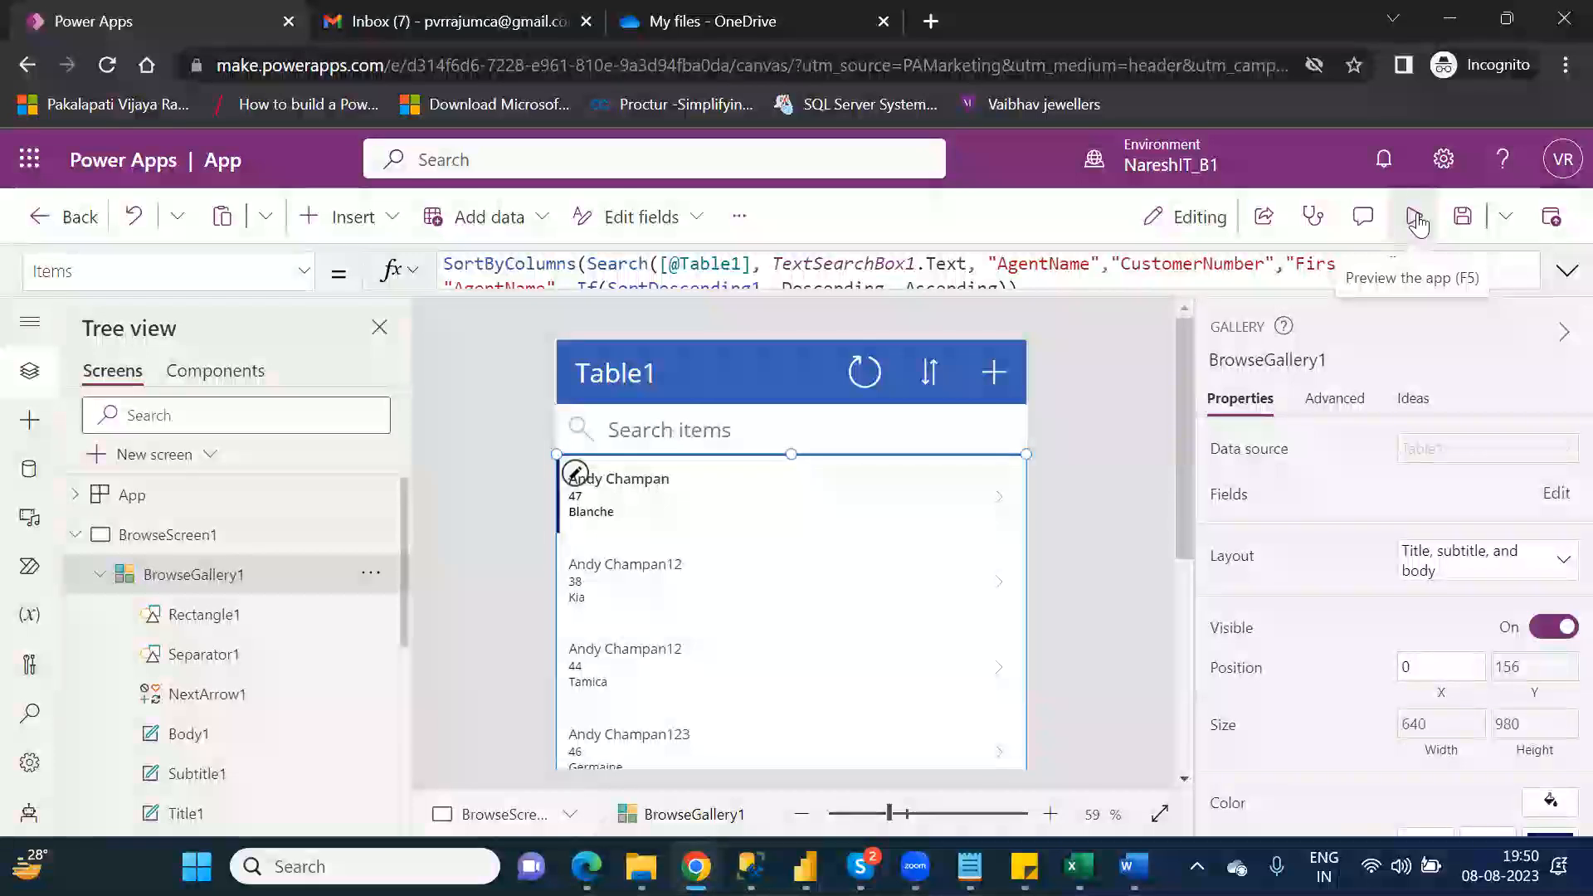
pyautogui.click(1416, 218)
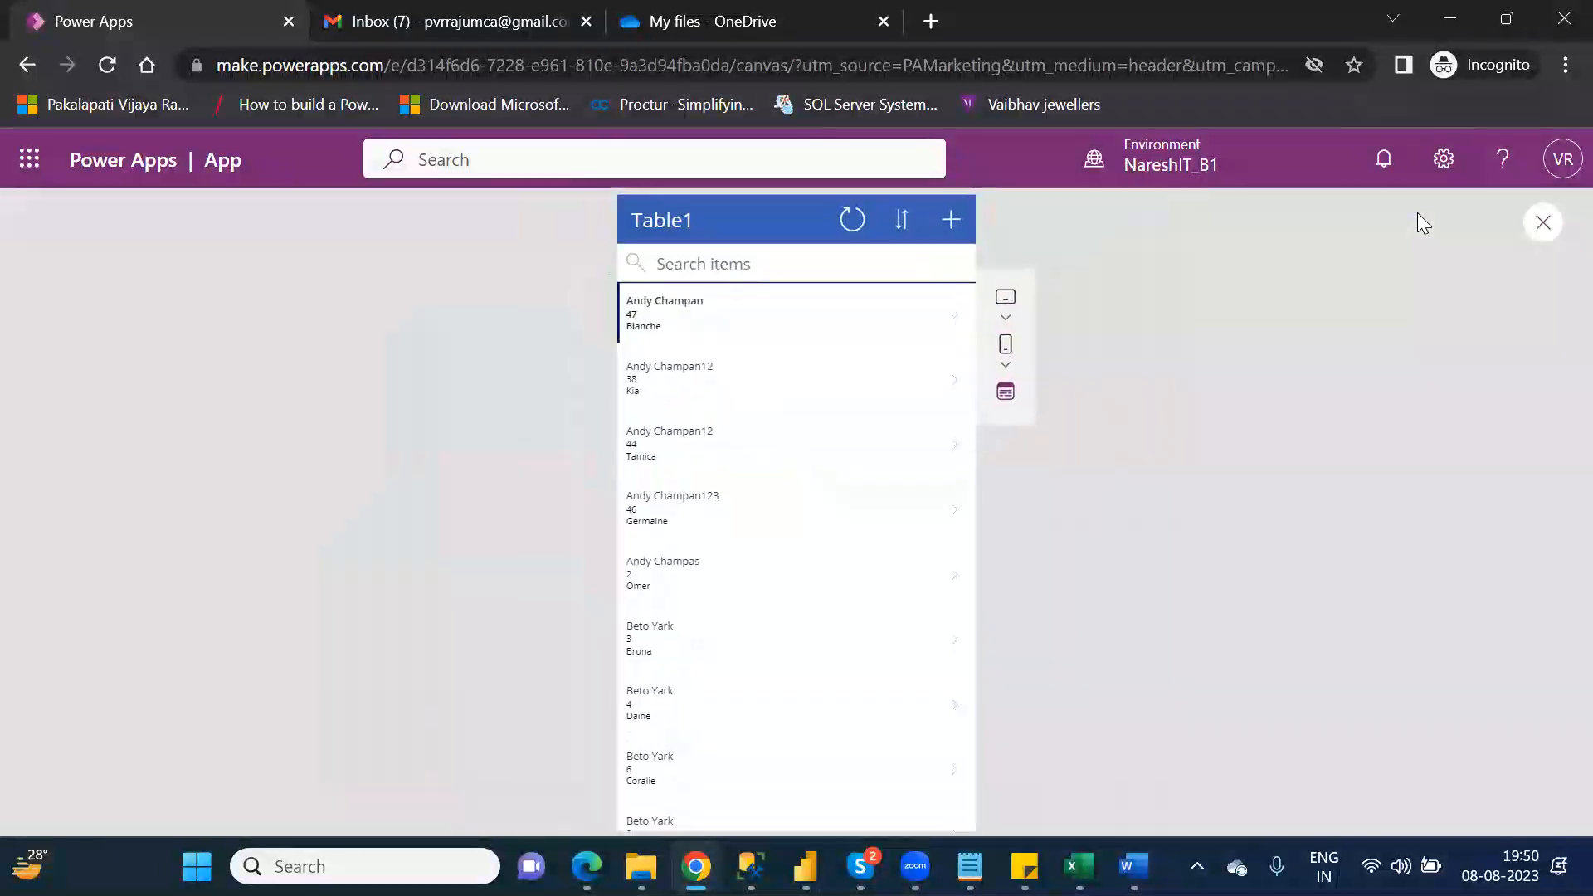
pyautogui.click(955, 387)
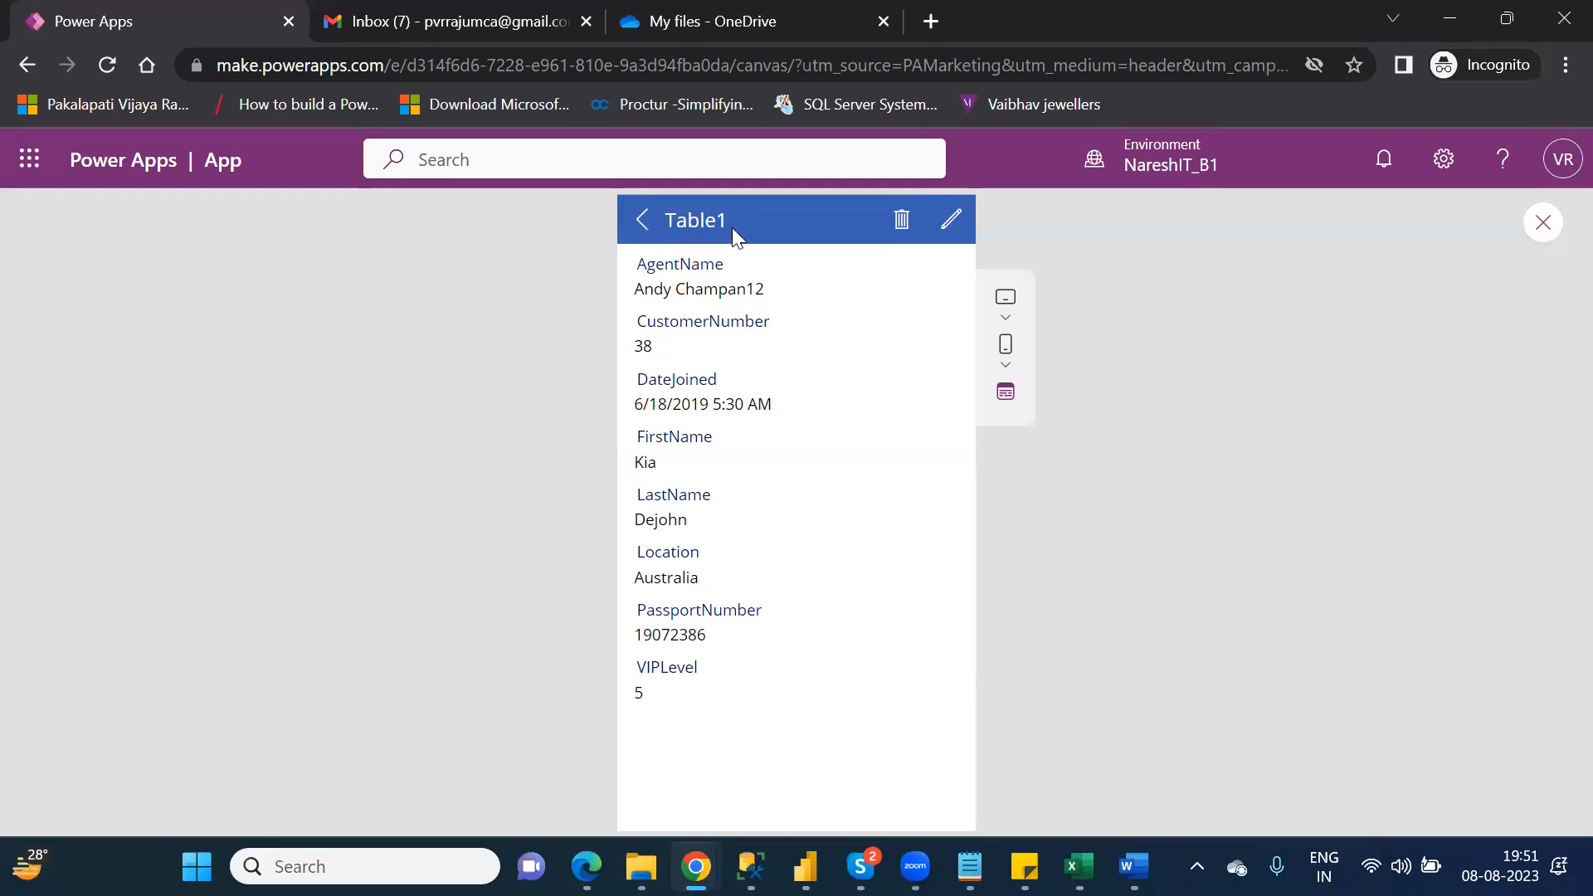
pyautogui.click(638, 229)
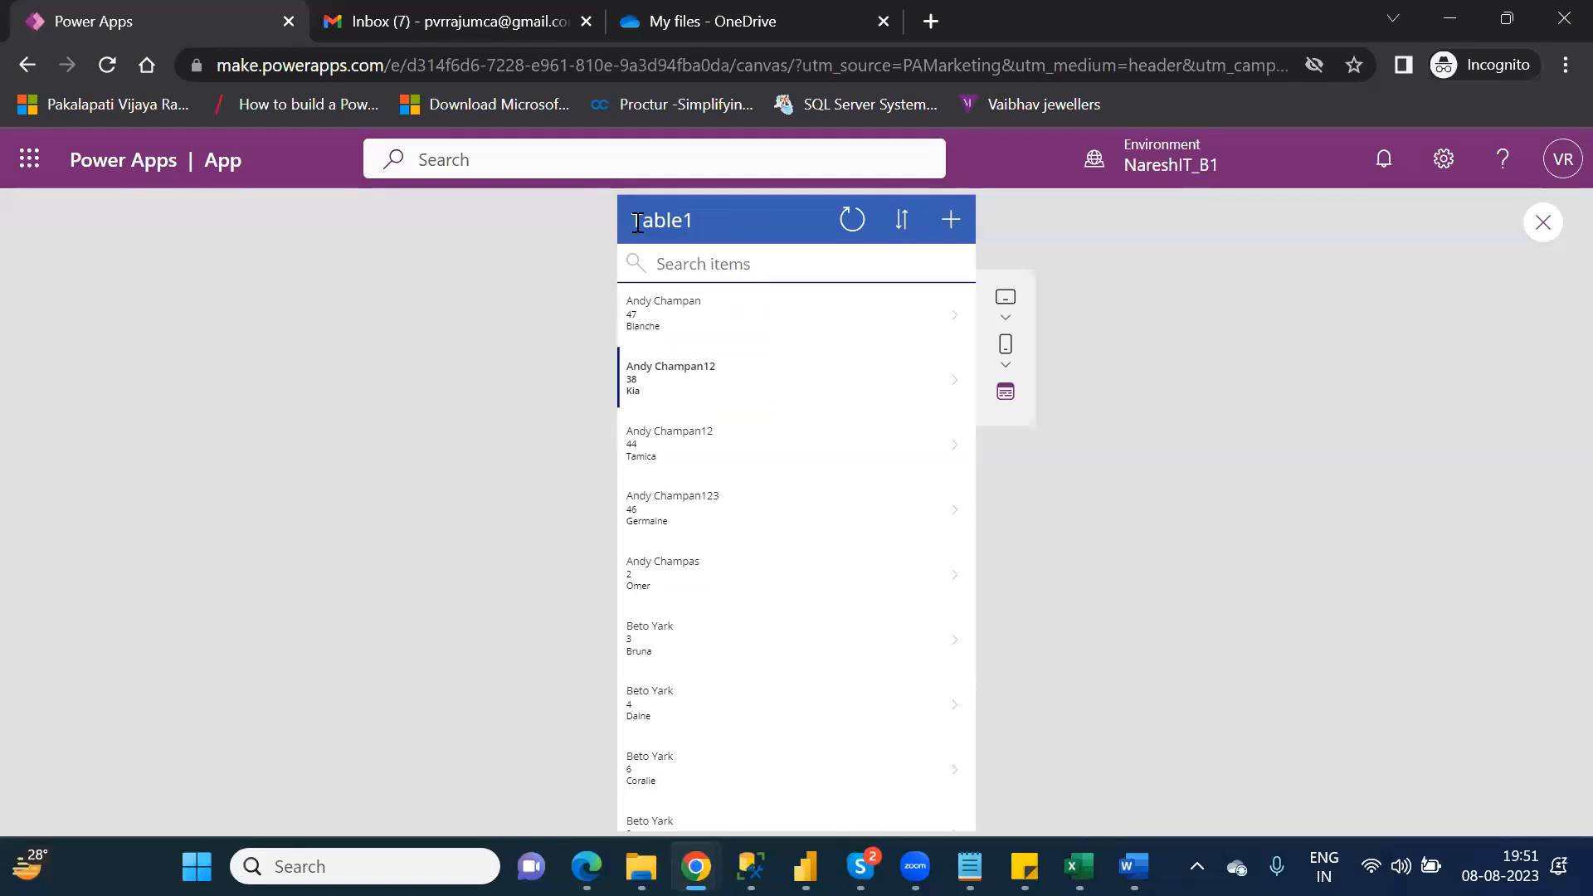
pyautogui.click(1542, 224)
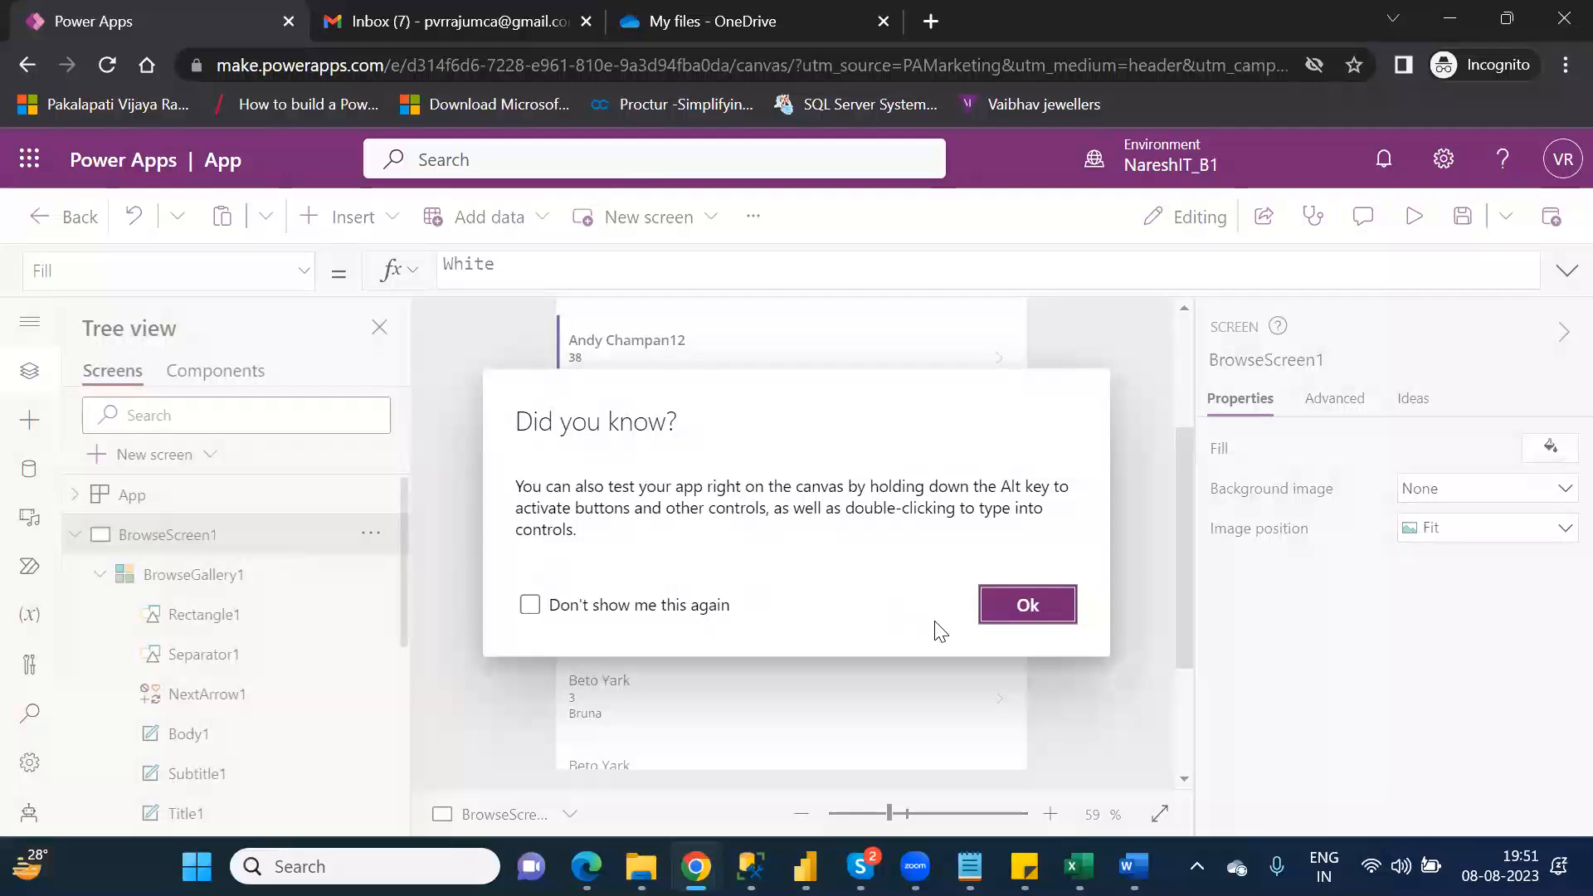
pyautogui.click(1026, 607)
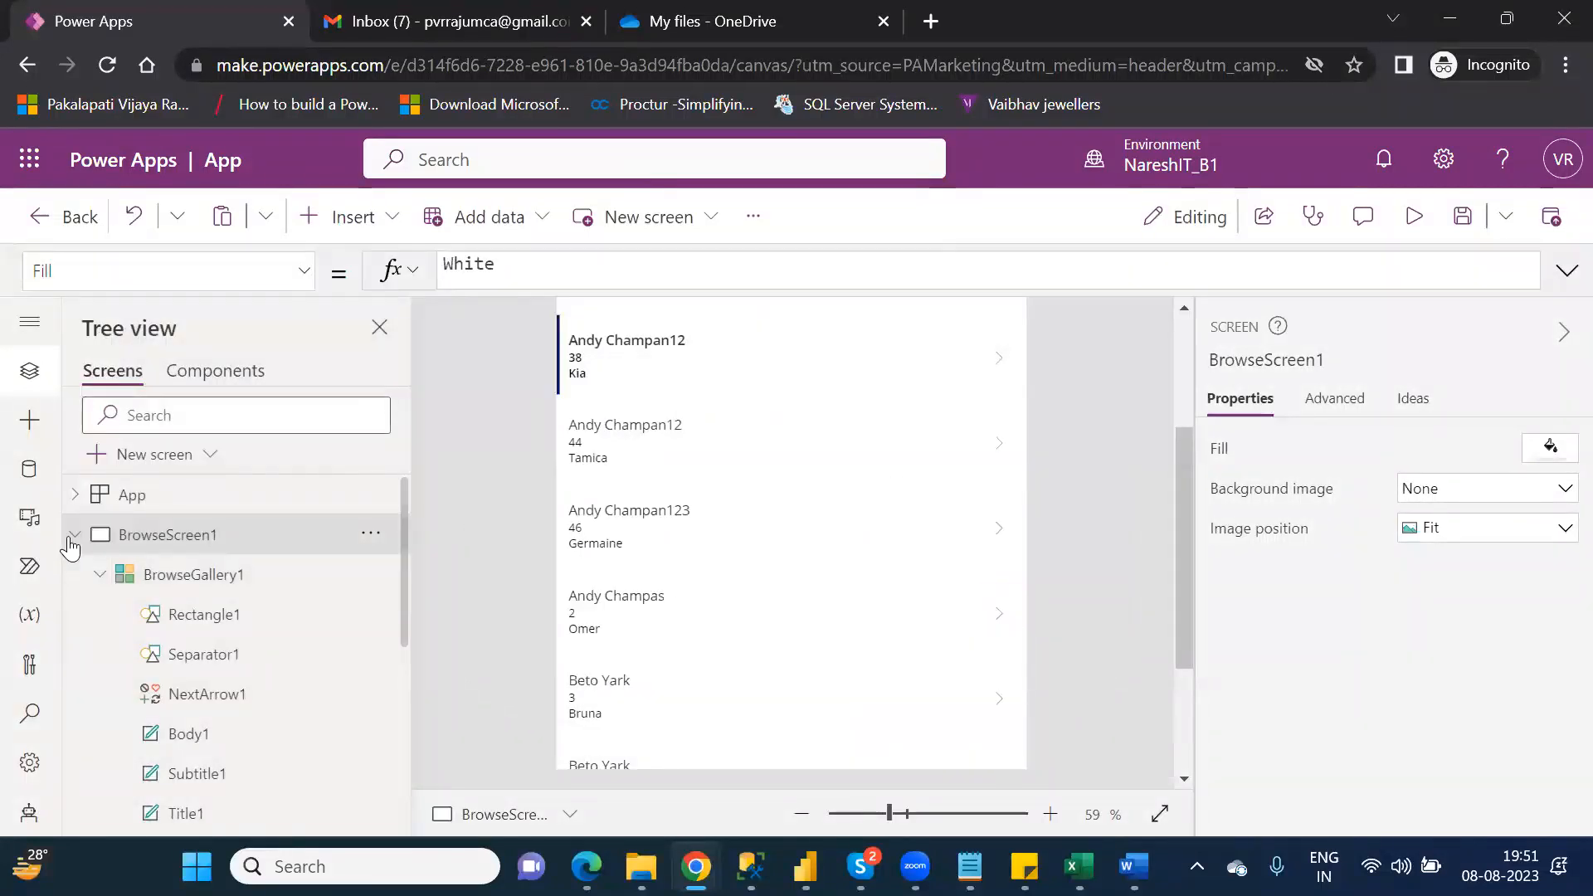
# Step: Collapse BrowseScreen1 in the tree and examine its header, search box and record list
pyautogui.click(74, 535)
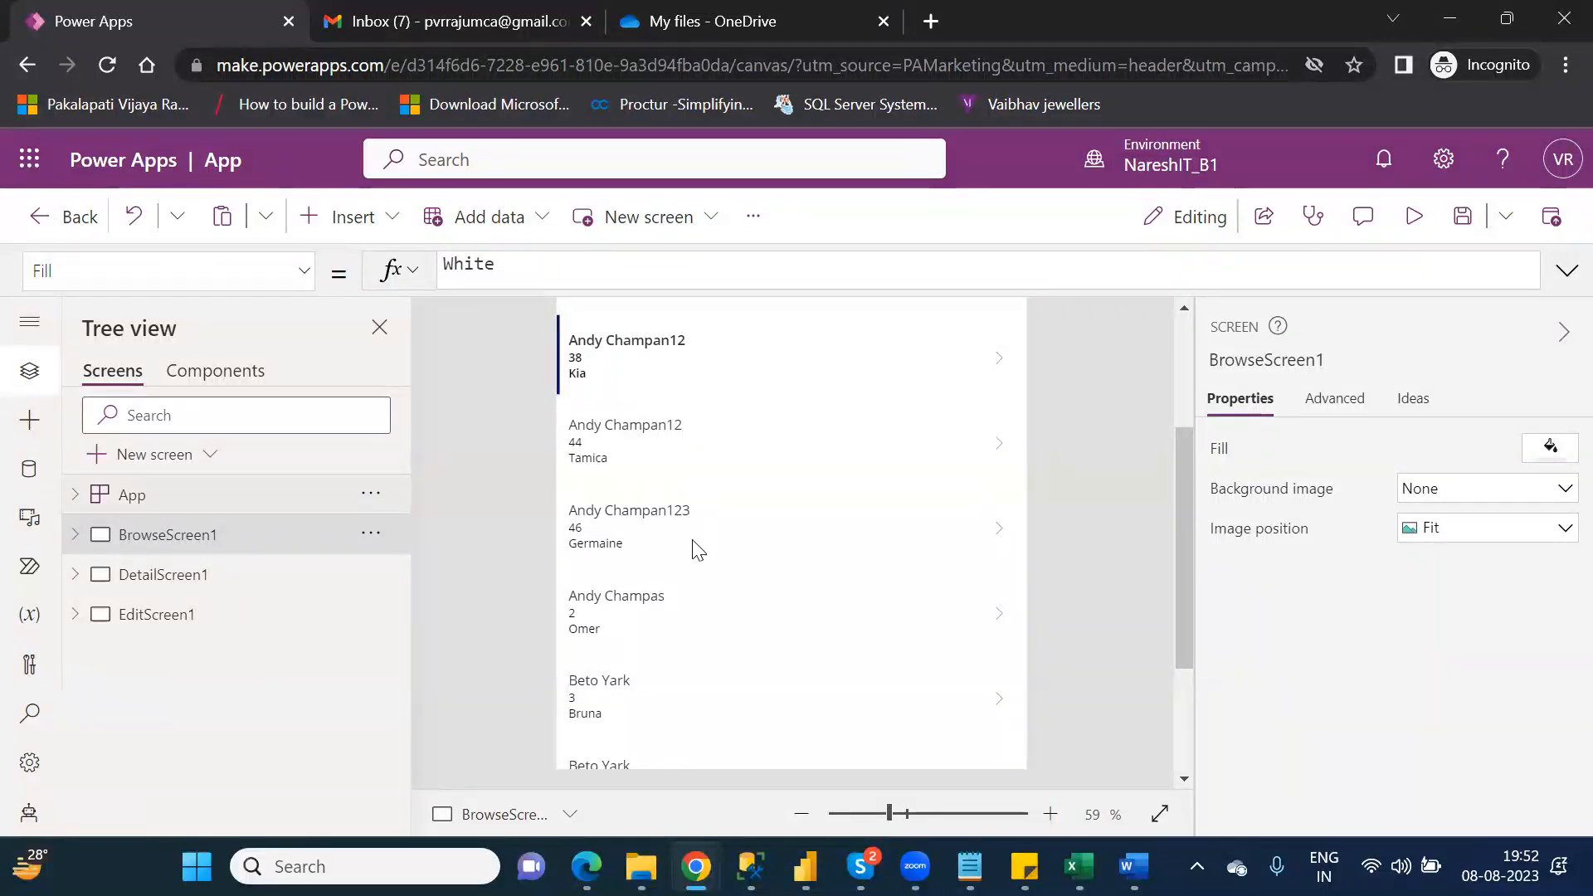
pyautogui.scroll(3, 1186, 385)
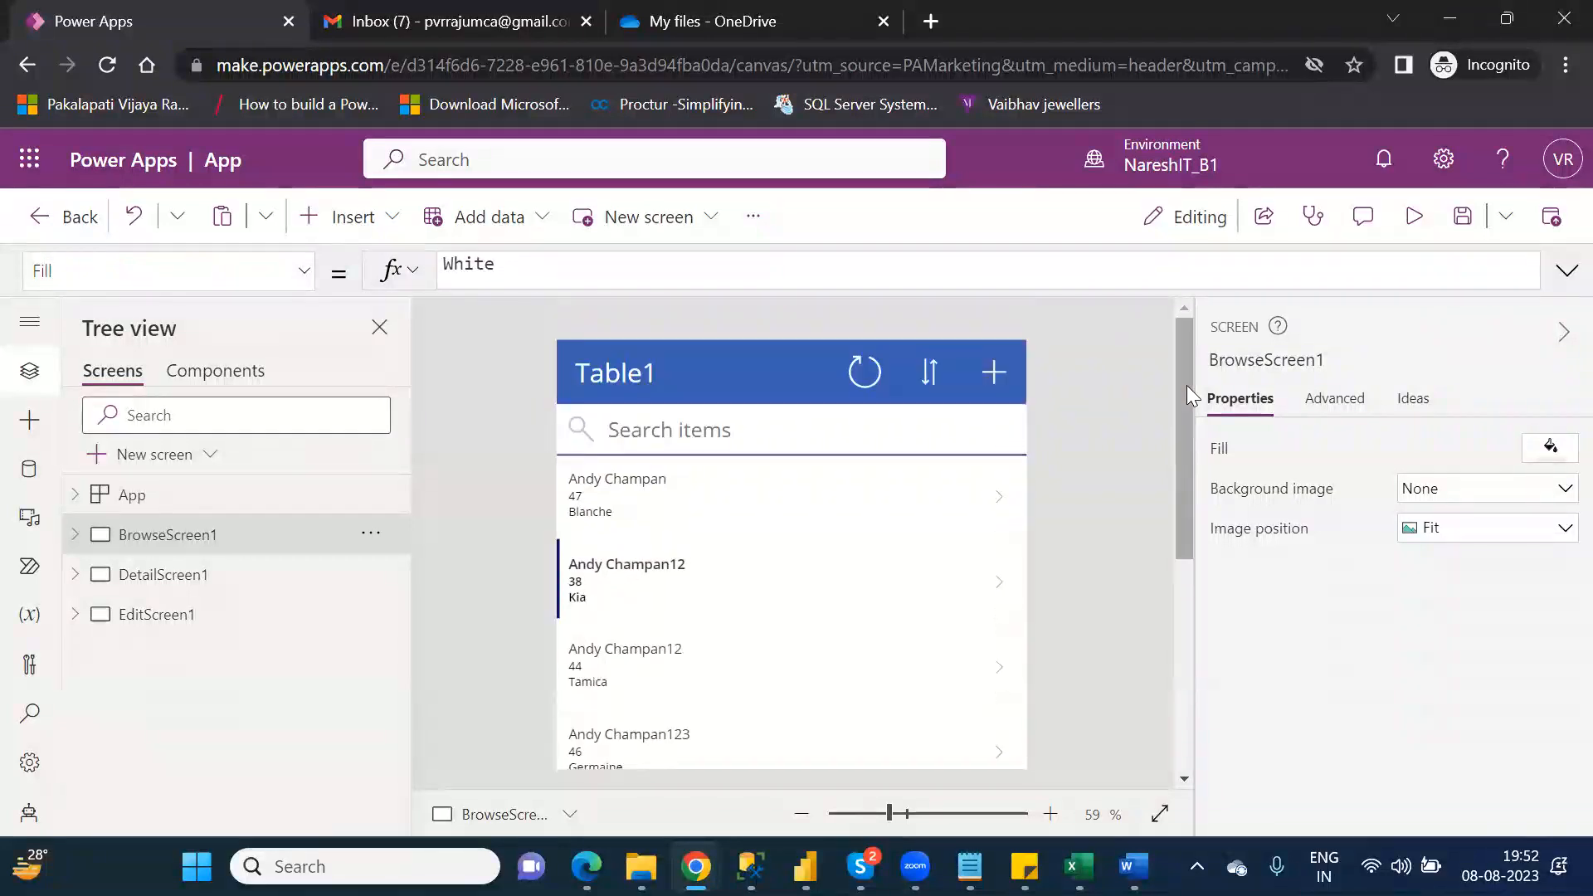
pyautogui.moveTo(1186, 393); pyautogui.dragTo(1150, 463)
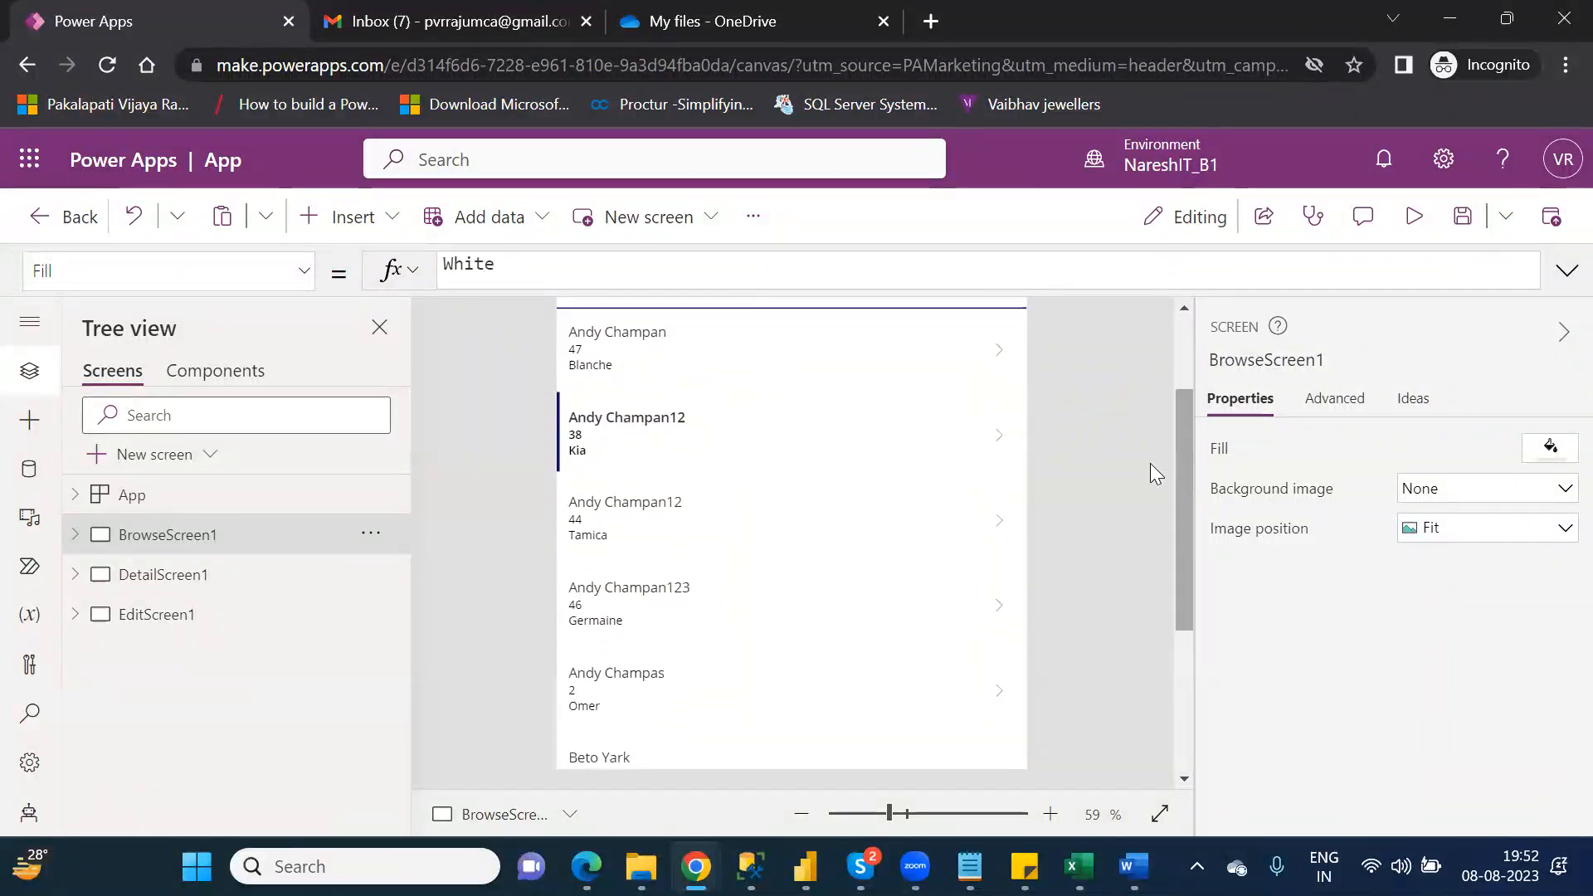
# Step: Preview the app, view the second record's details and edit form, then return to the editor and dismiss the testing tip
pyautogui.click(999, 434)
pyautogui.click(1414, 216)
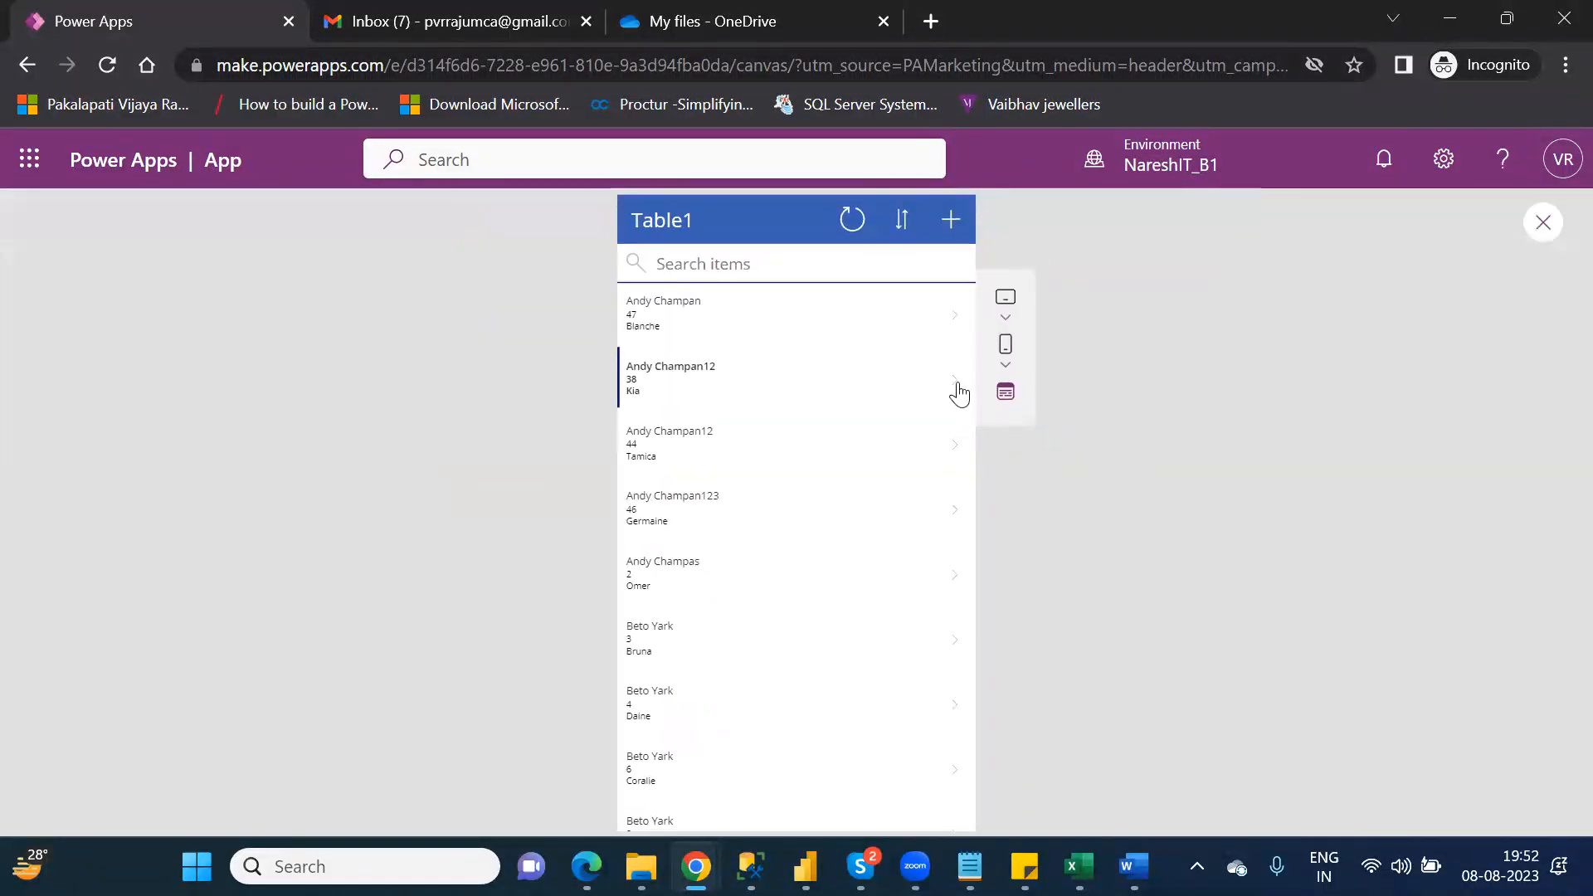
pyautogui.click(961, 390)
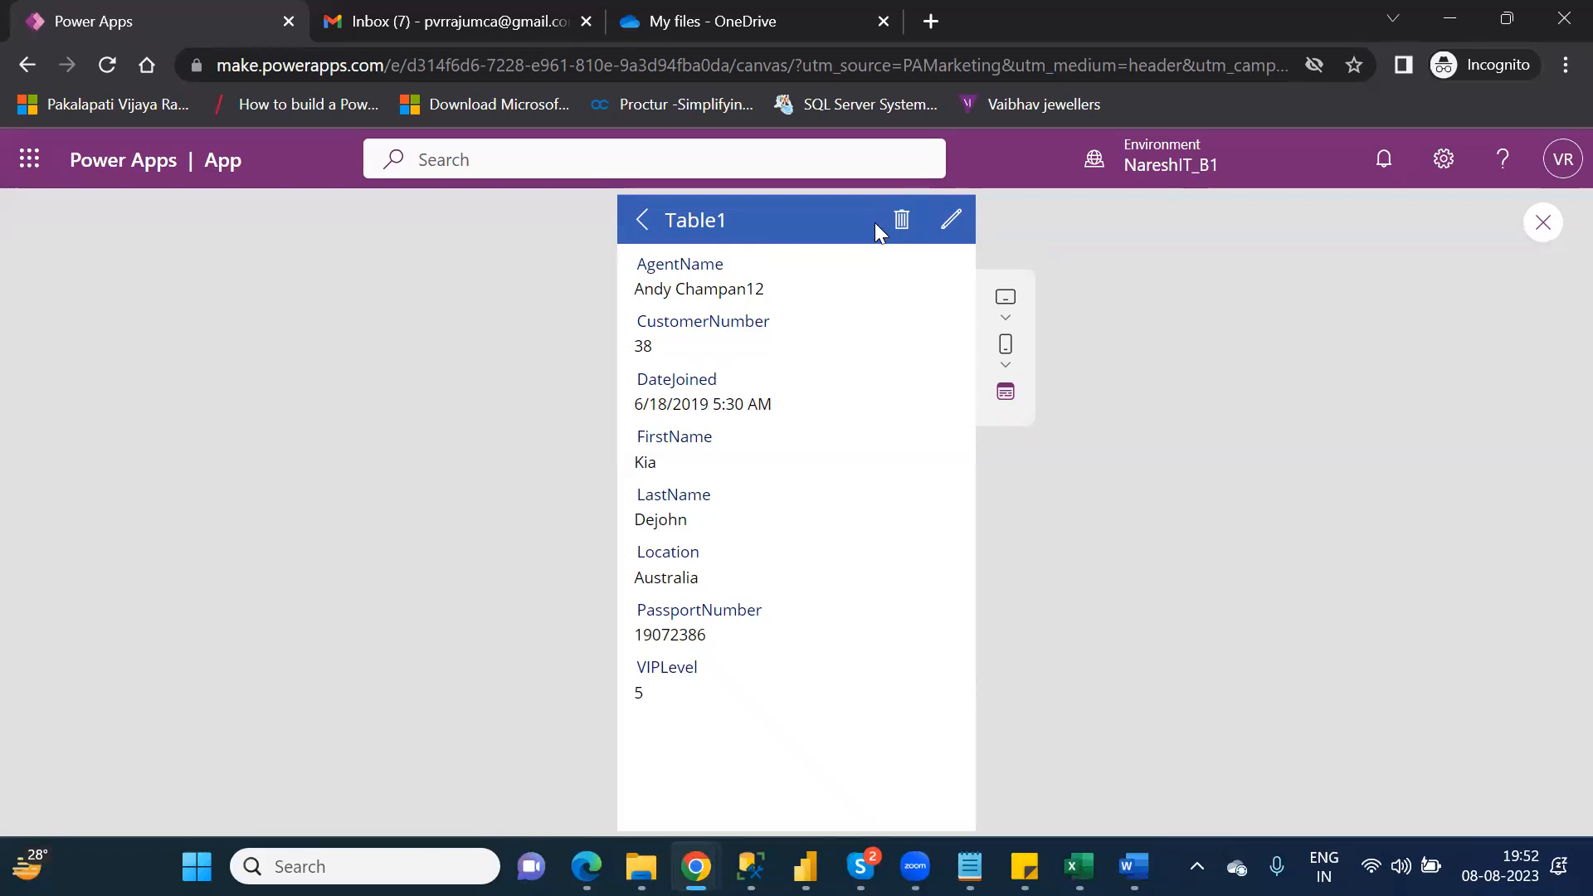
pyautogui.click(953, 235)
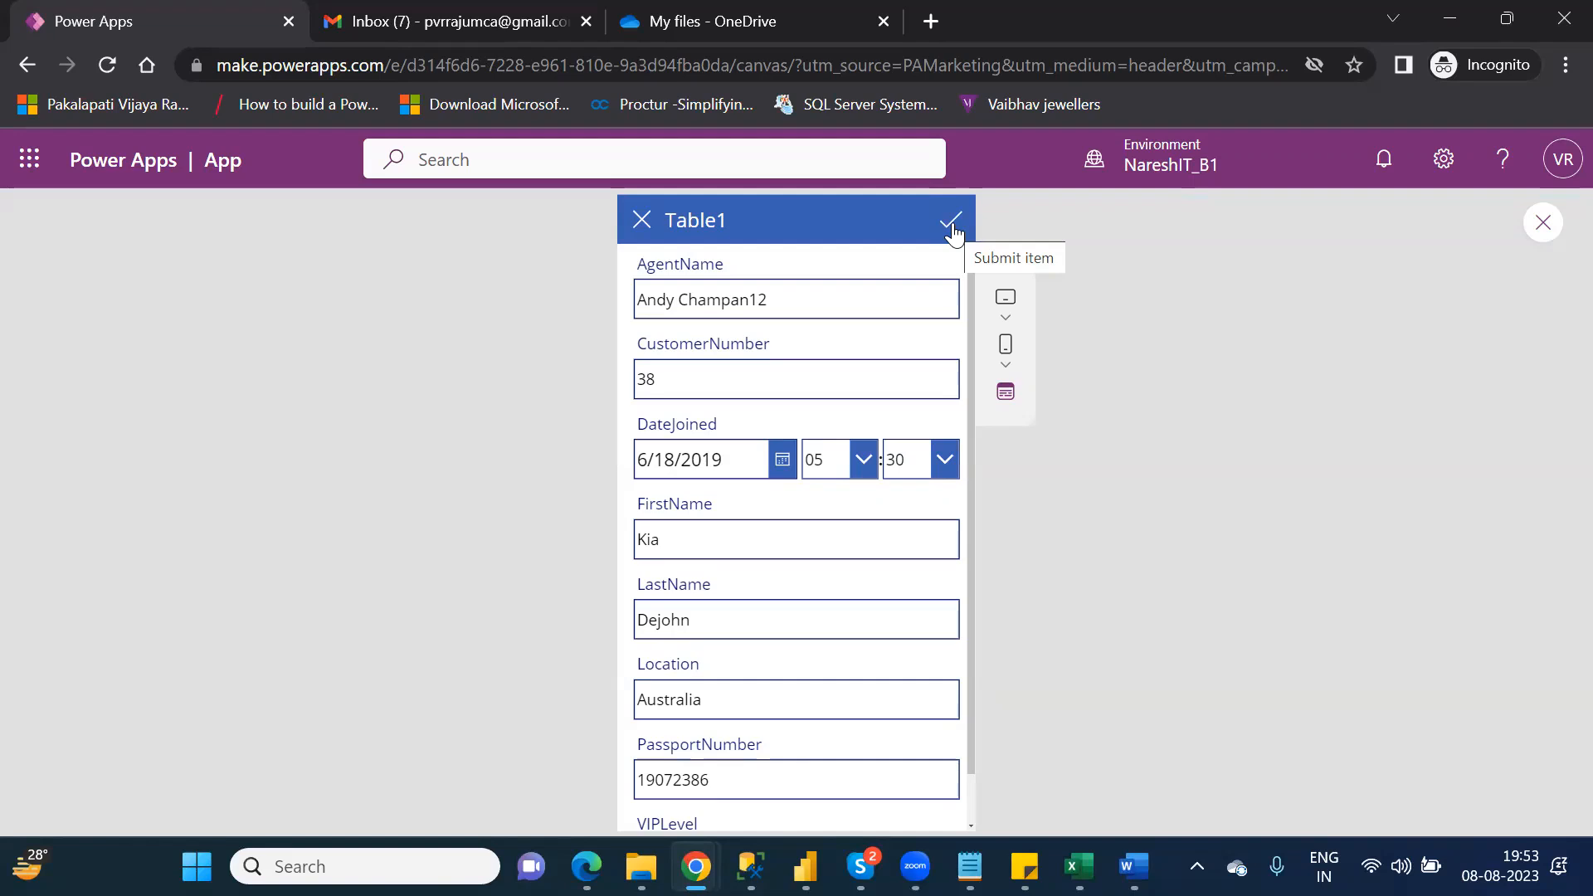
pyautogui.click(1547, 236)
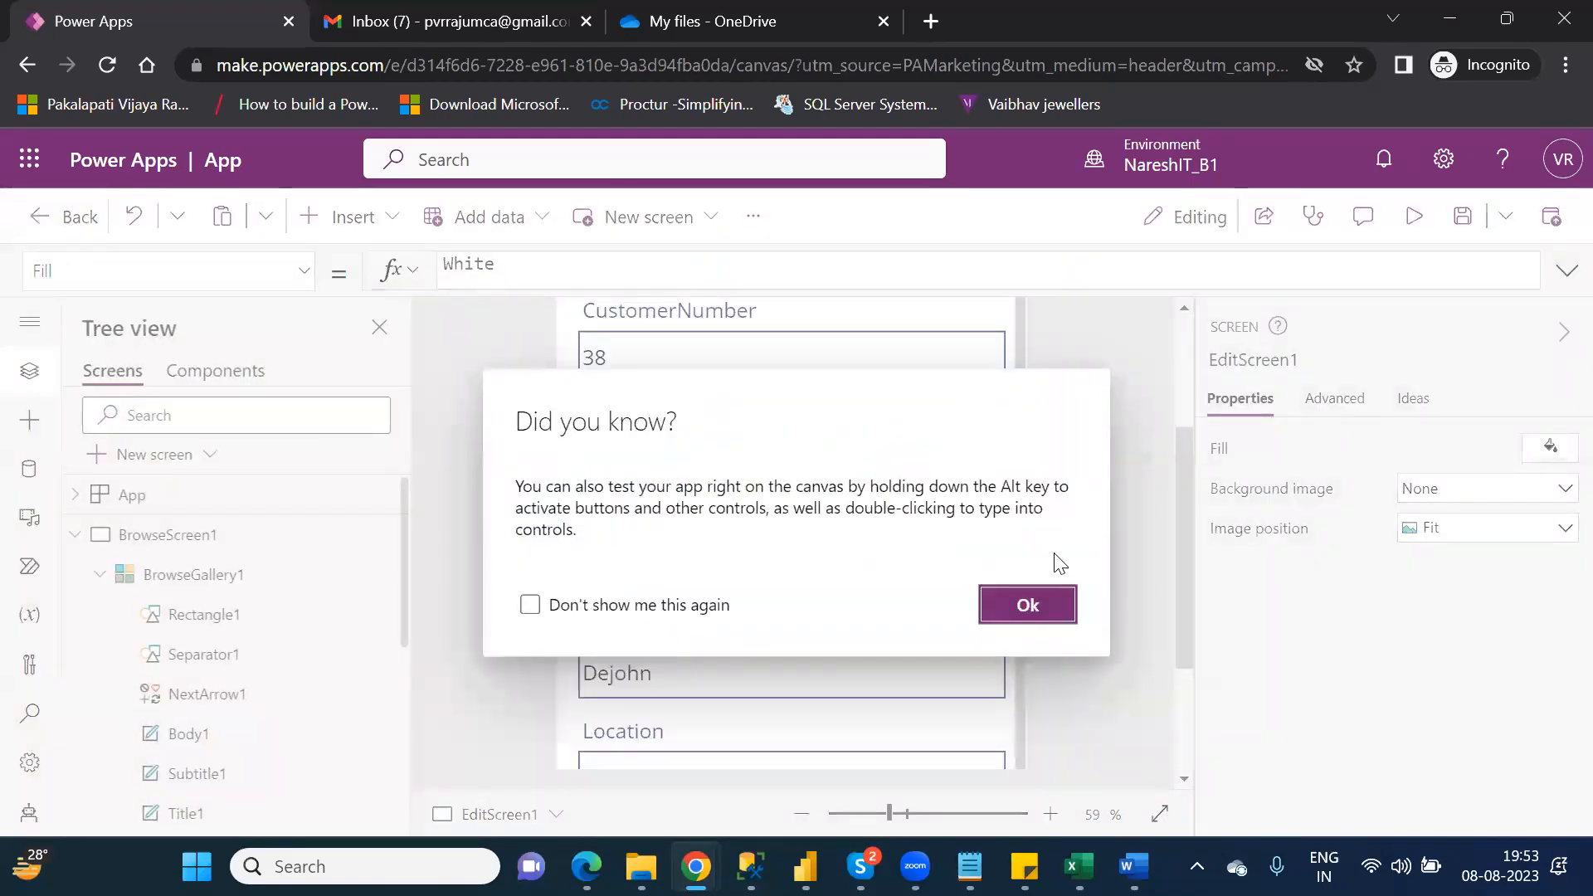
pyautogui.click(1060, 604)
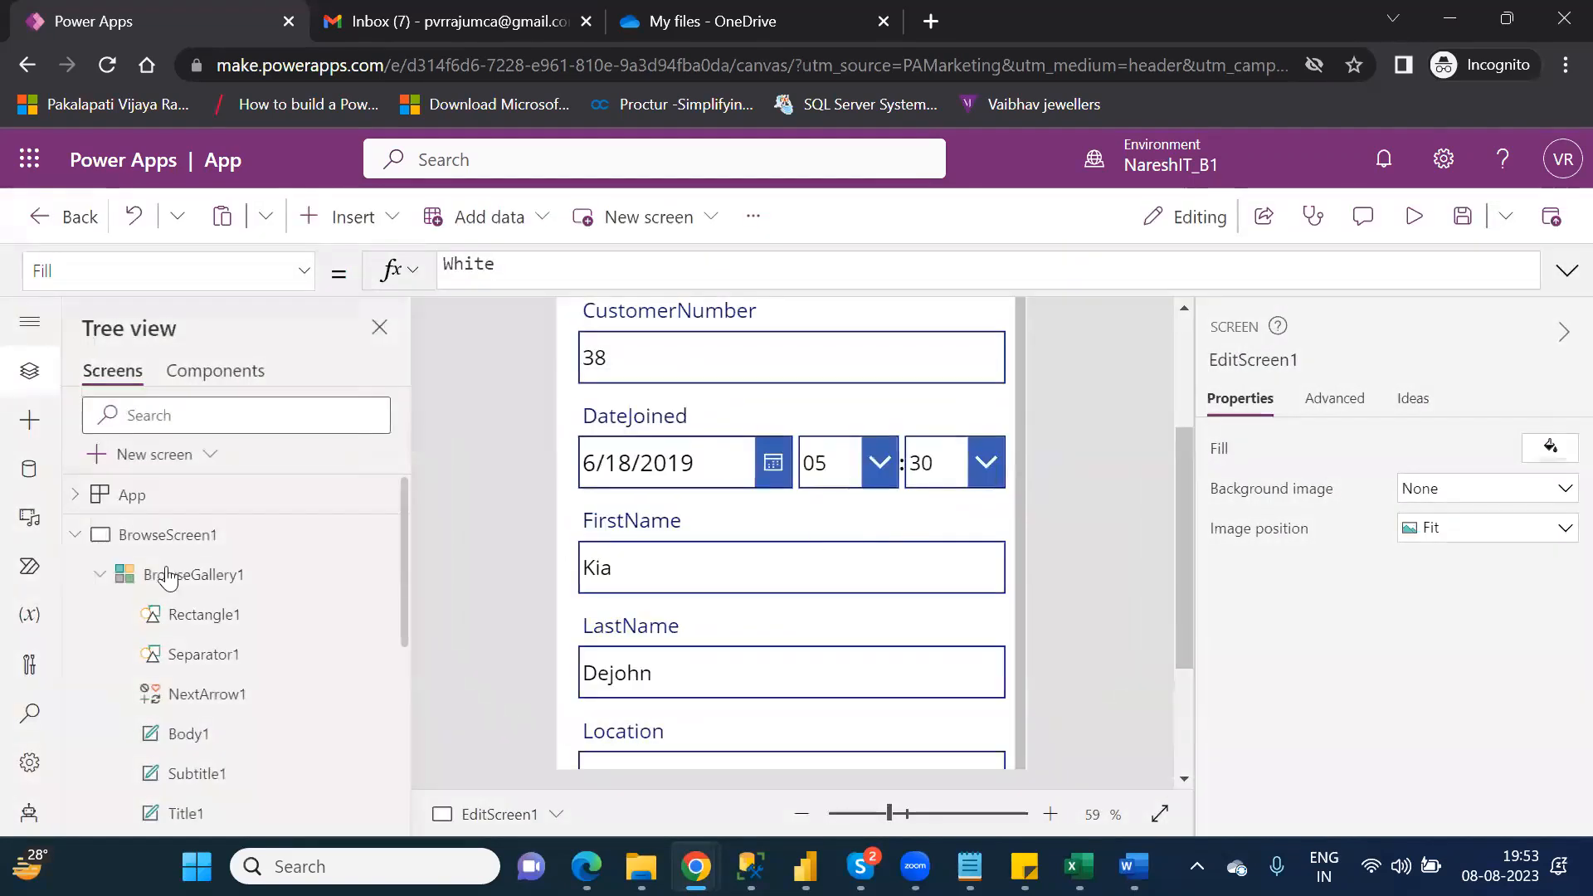
# Step: Collapse BrowseScreen1 in the tree and compare the layouts of DetailScreen1 and EditScreen1
pyautogui.click(76, 535)
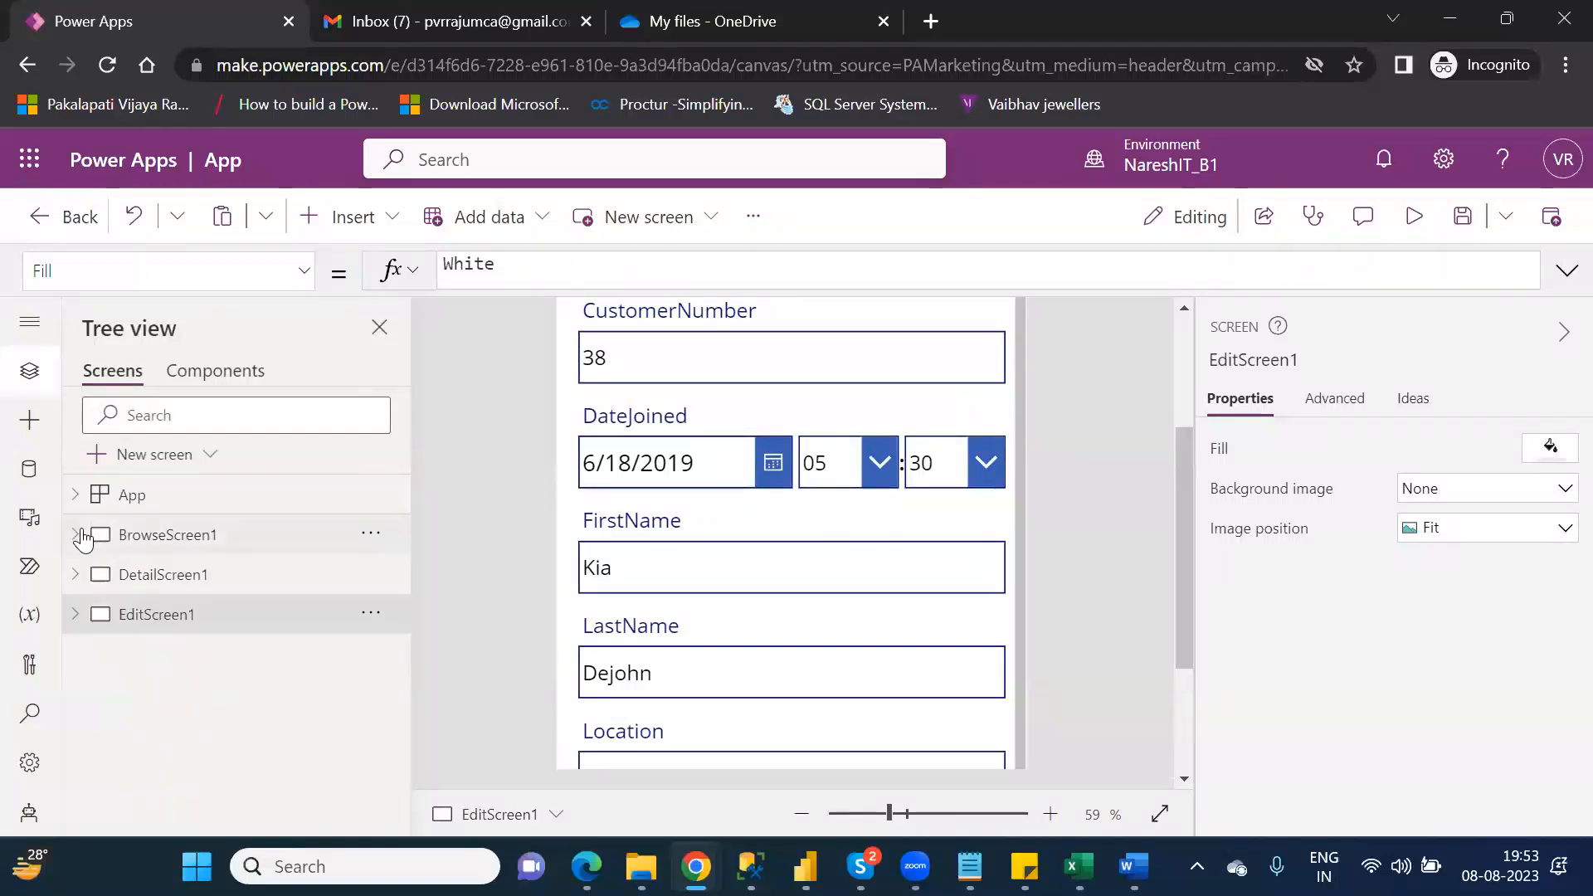
pyautogui.click(156, 575)
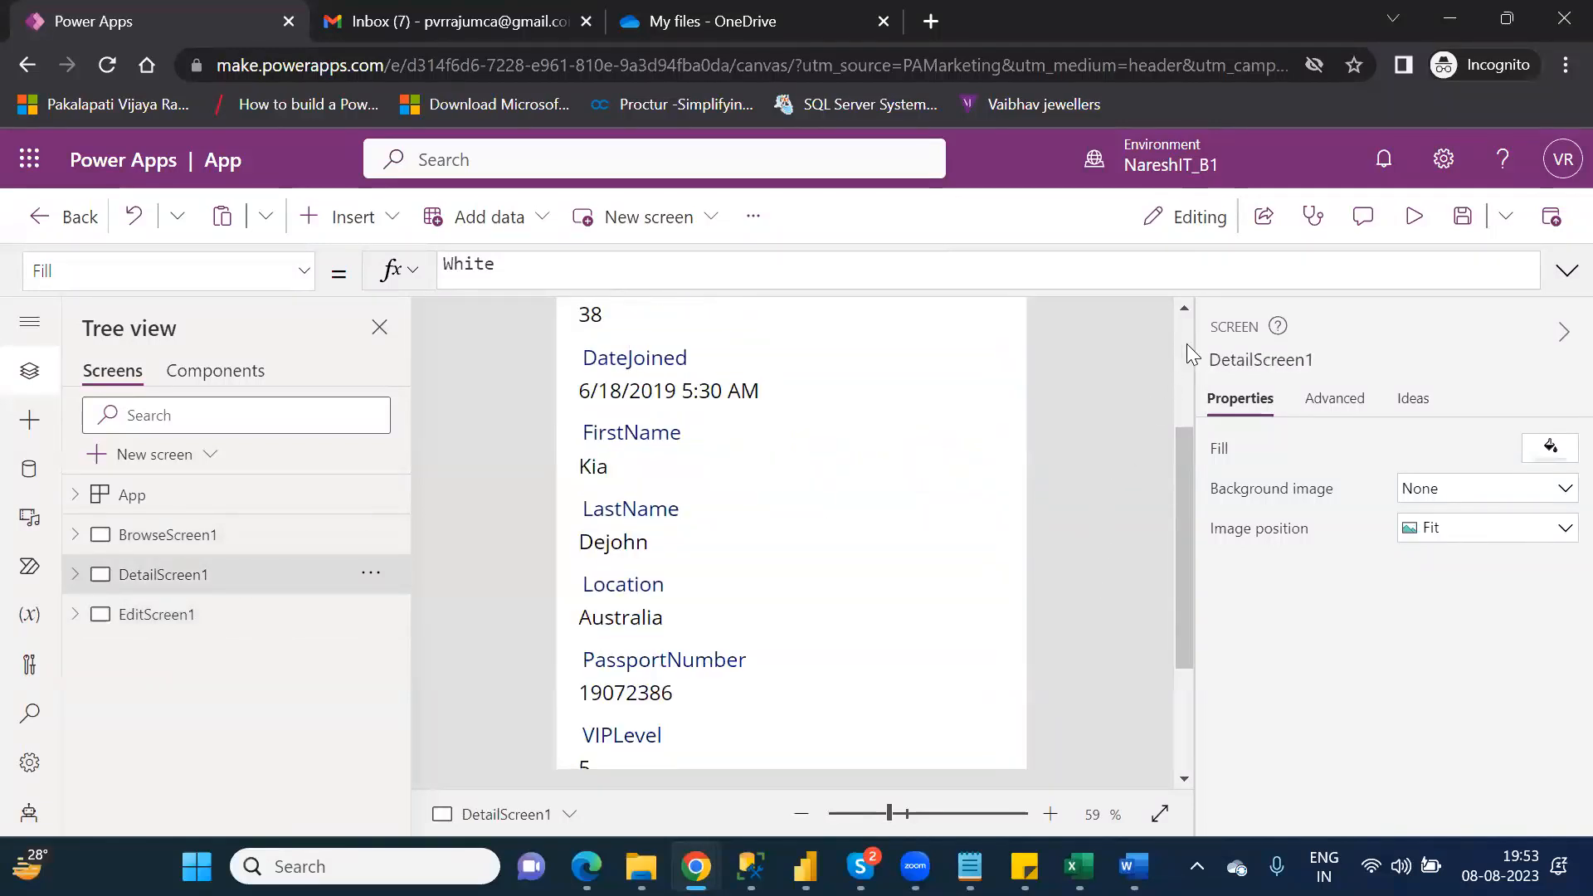
pyautogui.scroll(3, 1186, 343)
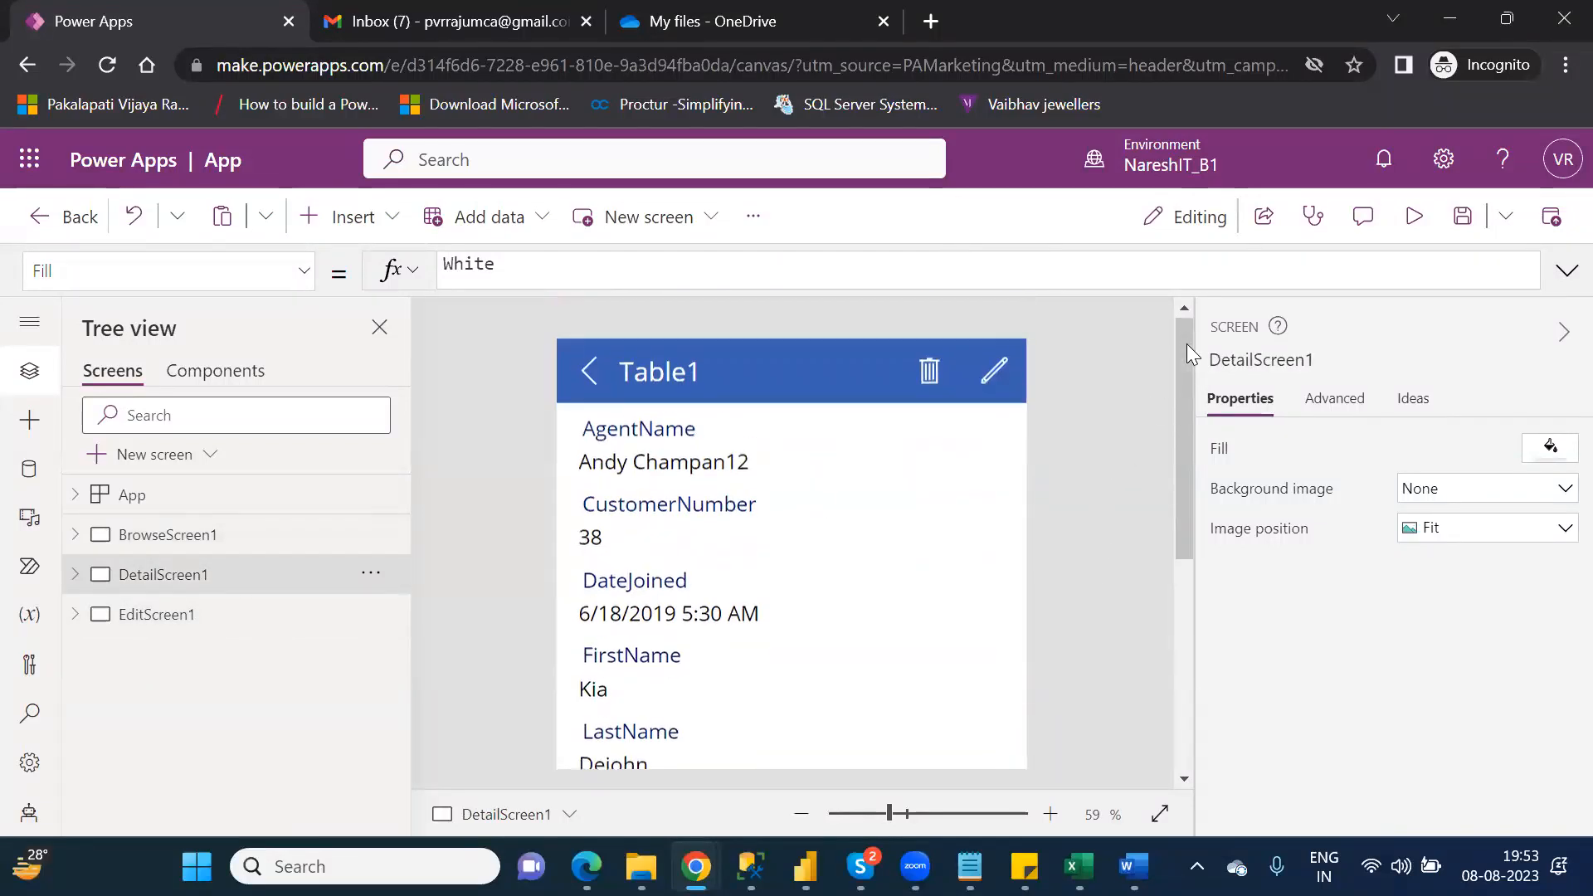
pyautogui.click(184, 631)
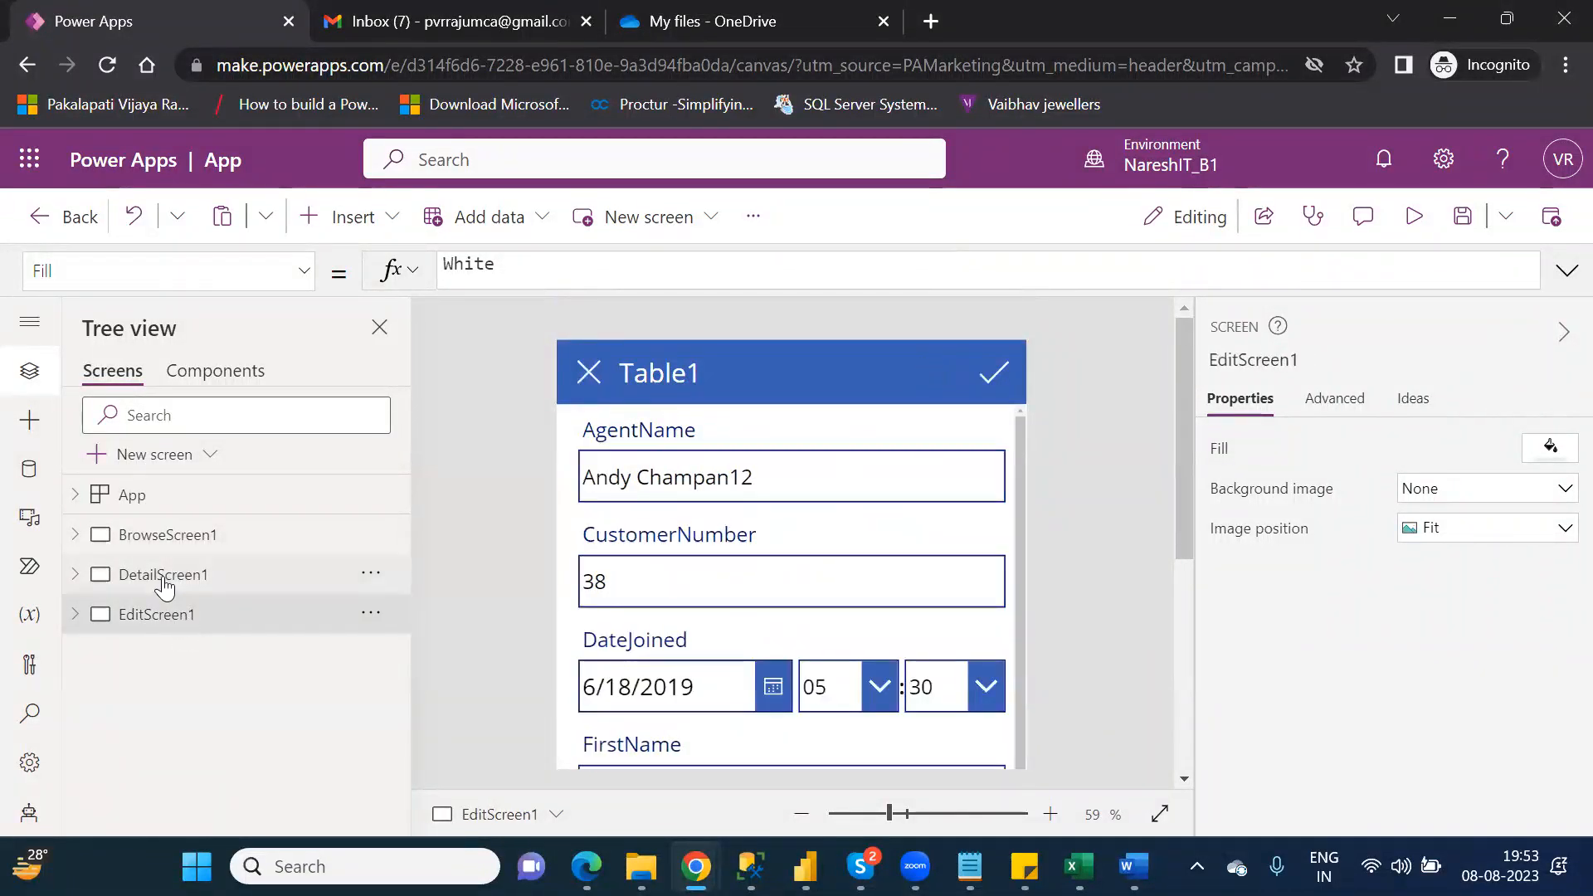
pyautogui.click(165, 585)
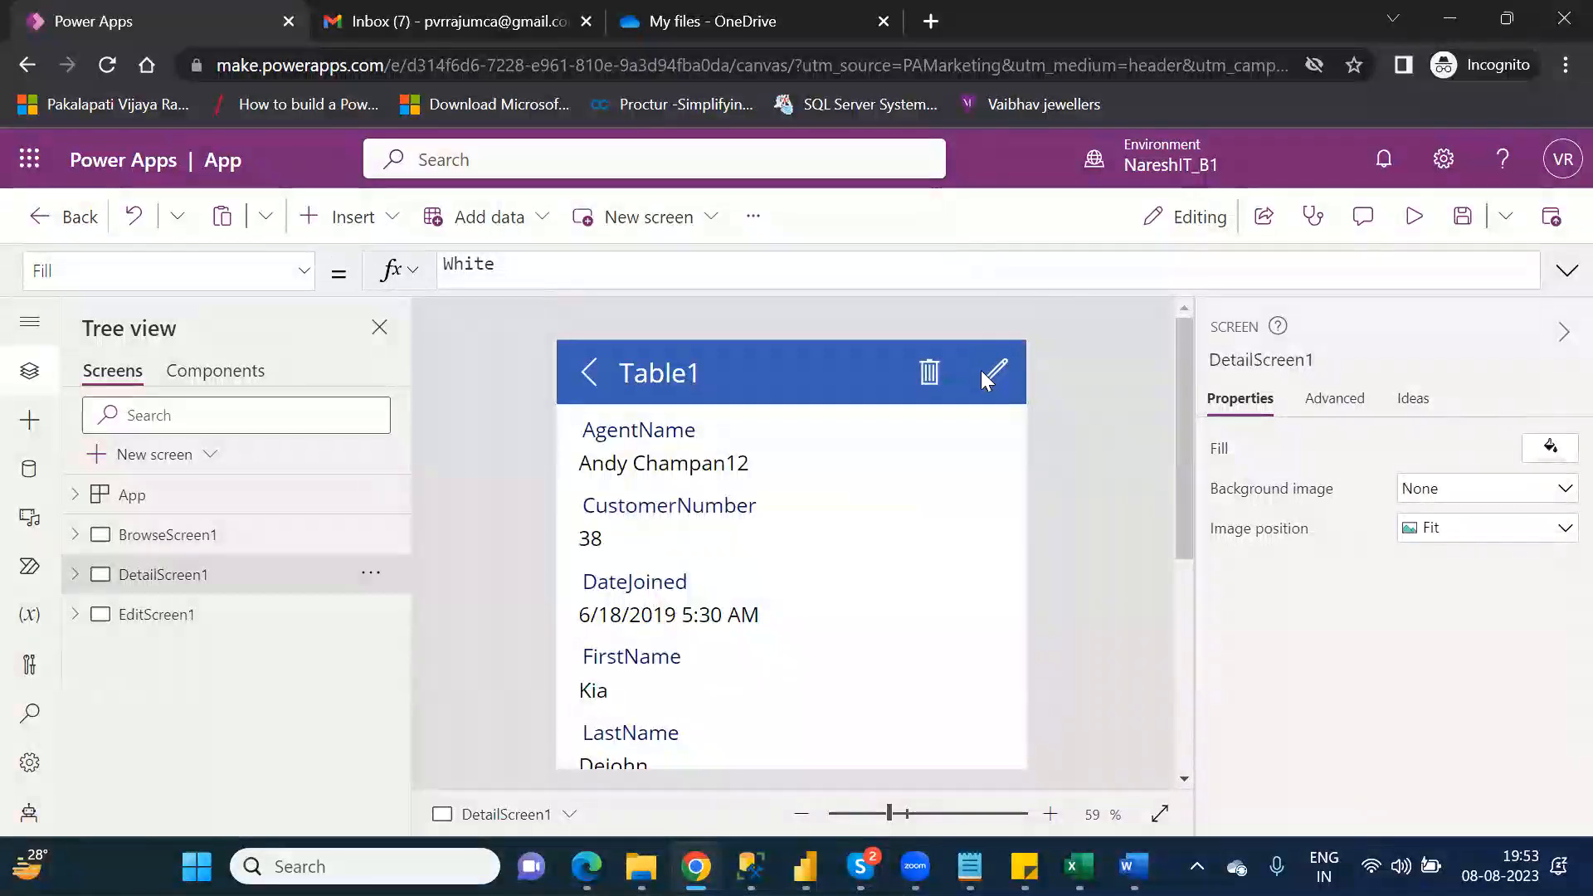
pyautogui.click(128, 632)
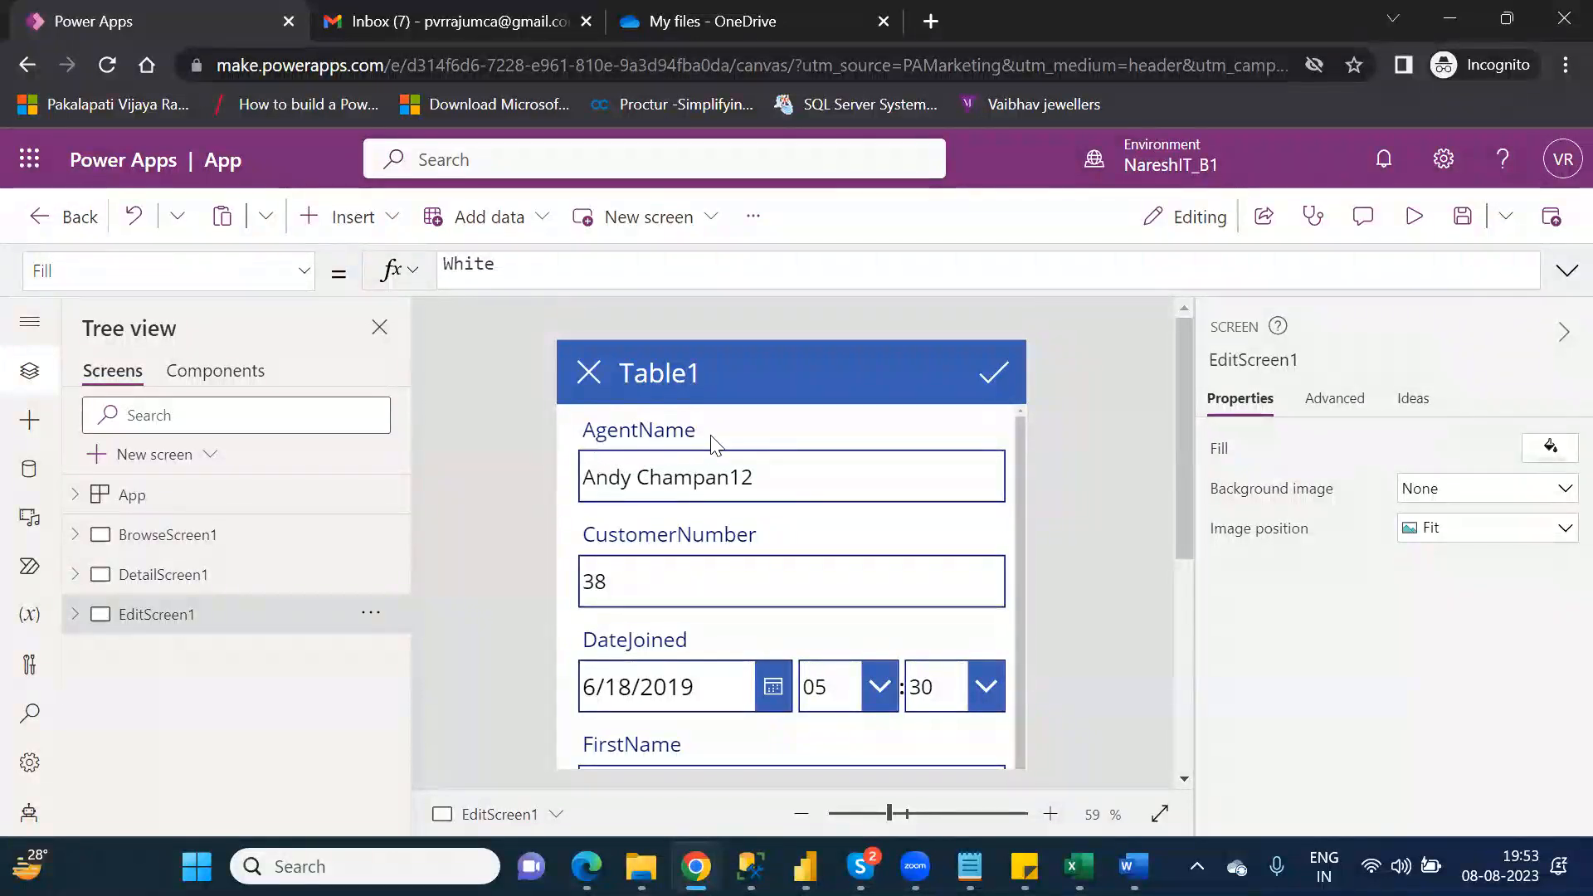
# Step: Examine the AgentName and CustomerNumber cards on EditScreen1, briefly previewing the edit form between the two
pyautogui.click(795, 490)
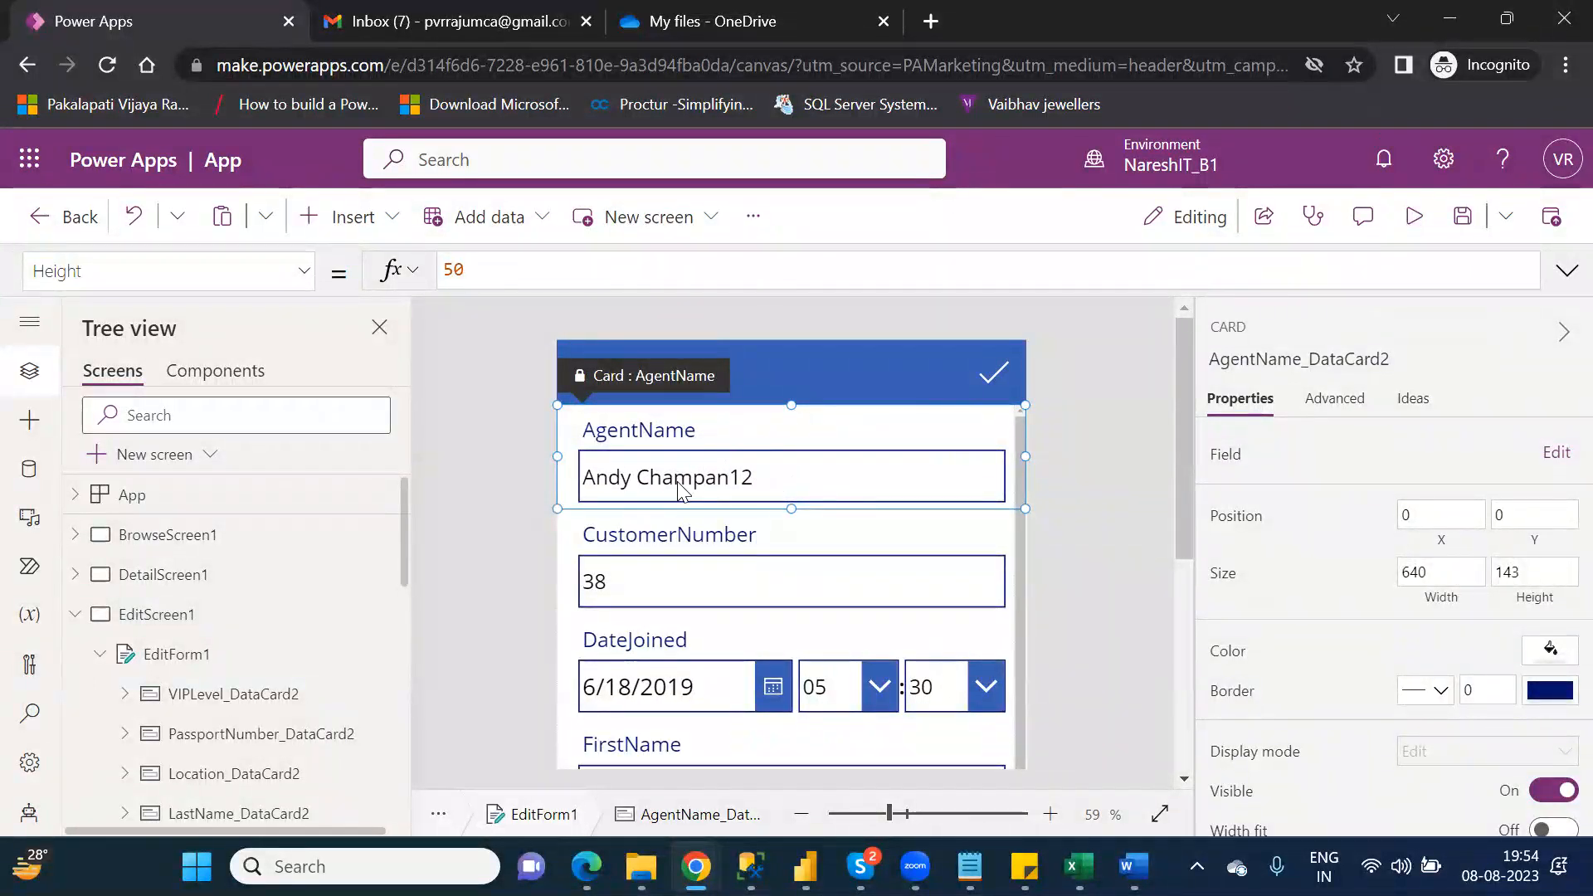
pyautogui.click(1417, 217)
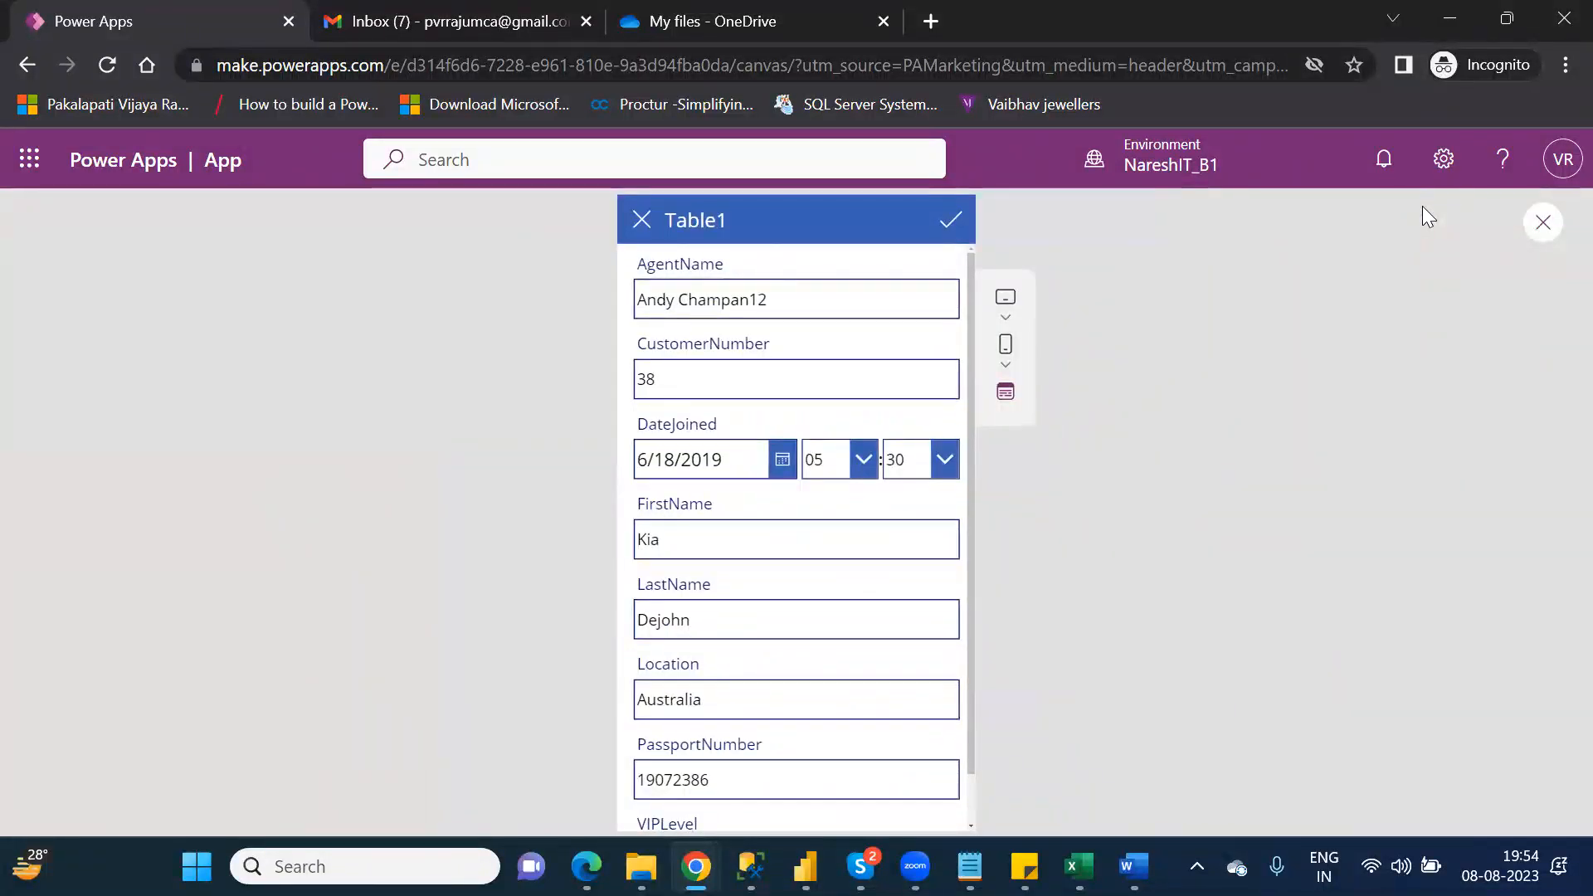
pyautogui.click(1540, 224)
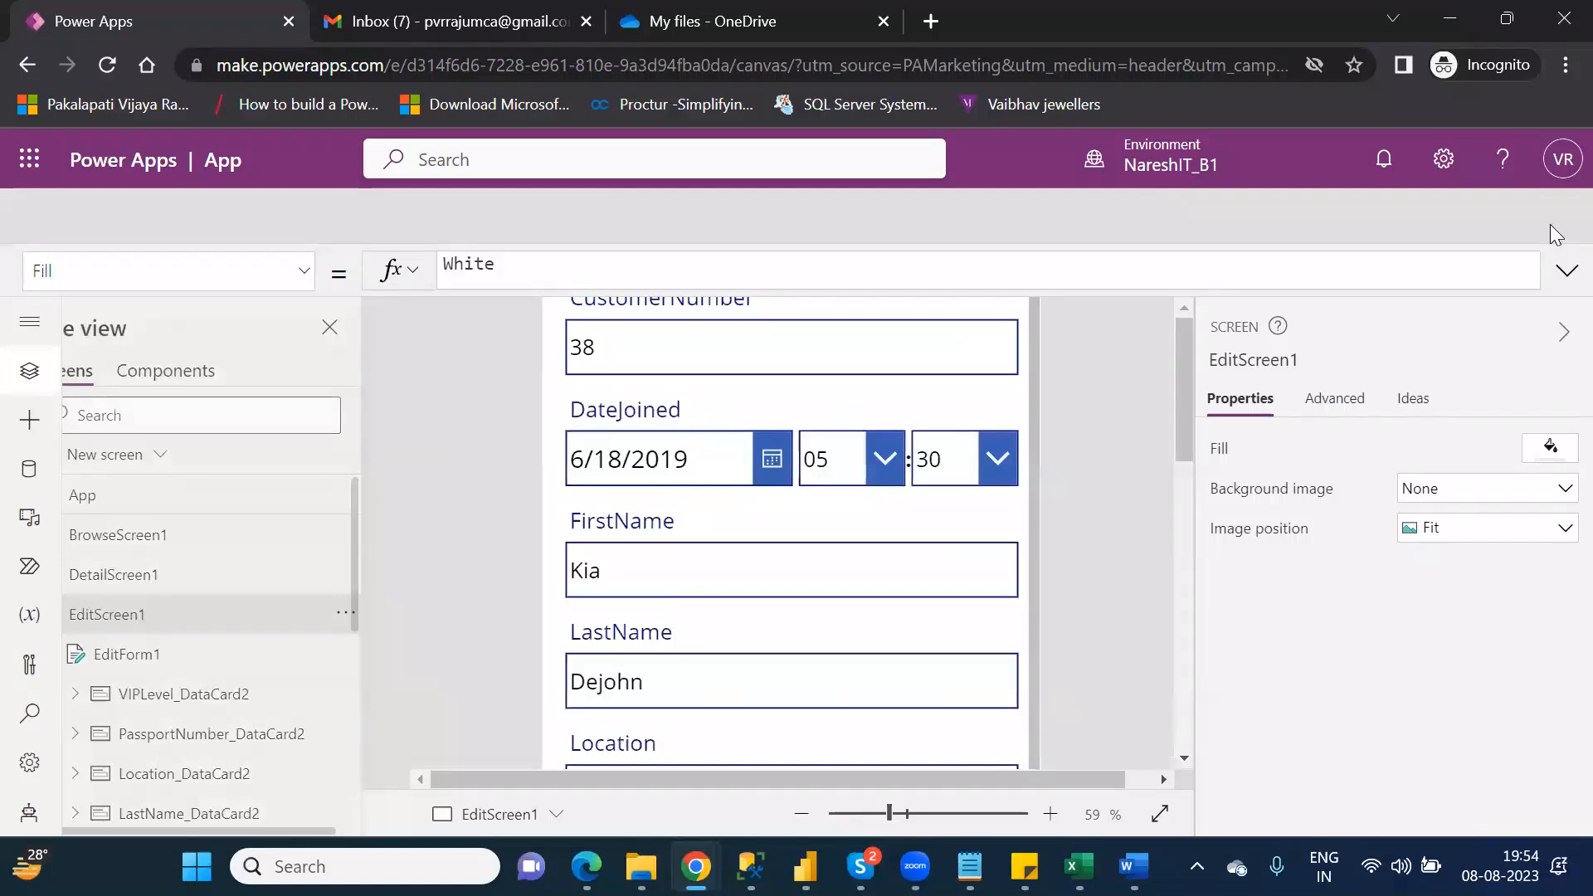
pyautogui.click(1033, 604)
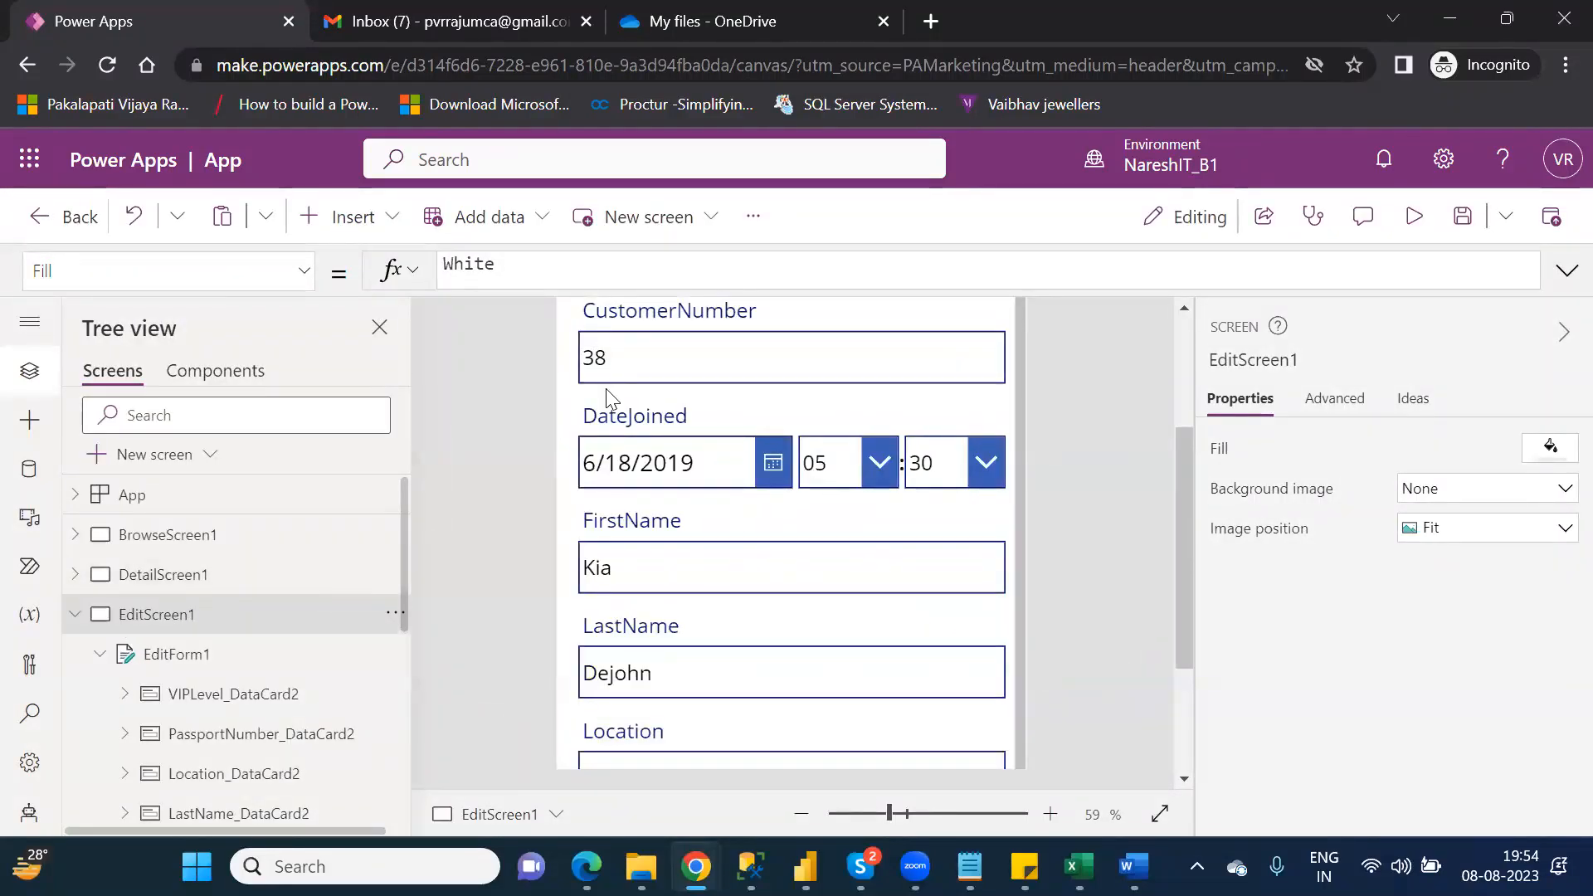
pyautogui.click(624, 362)
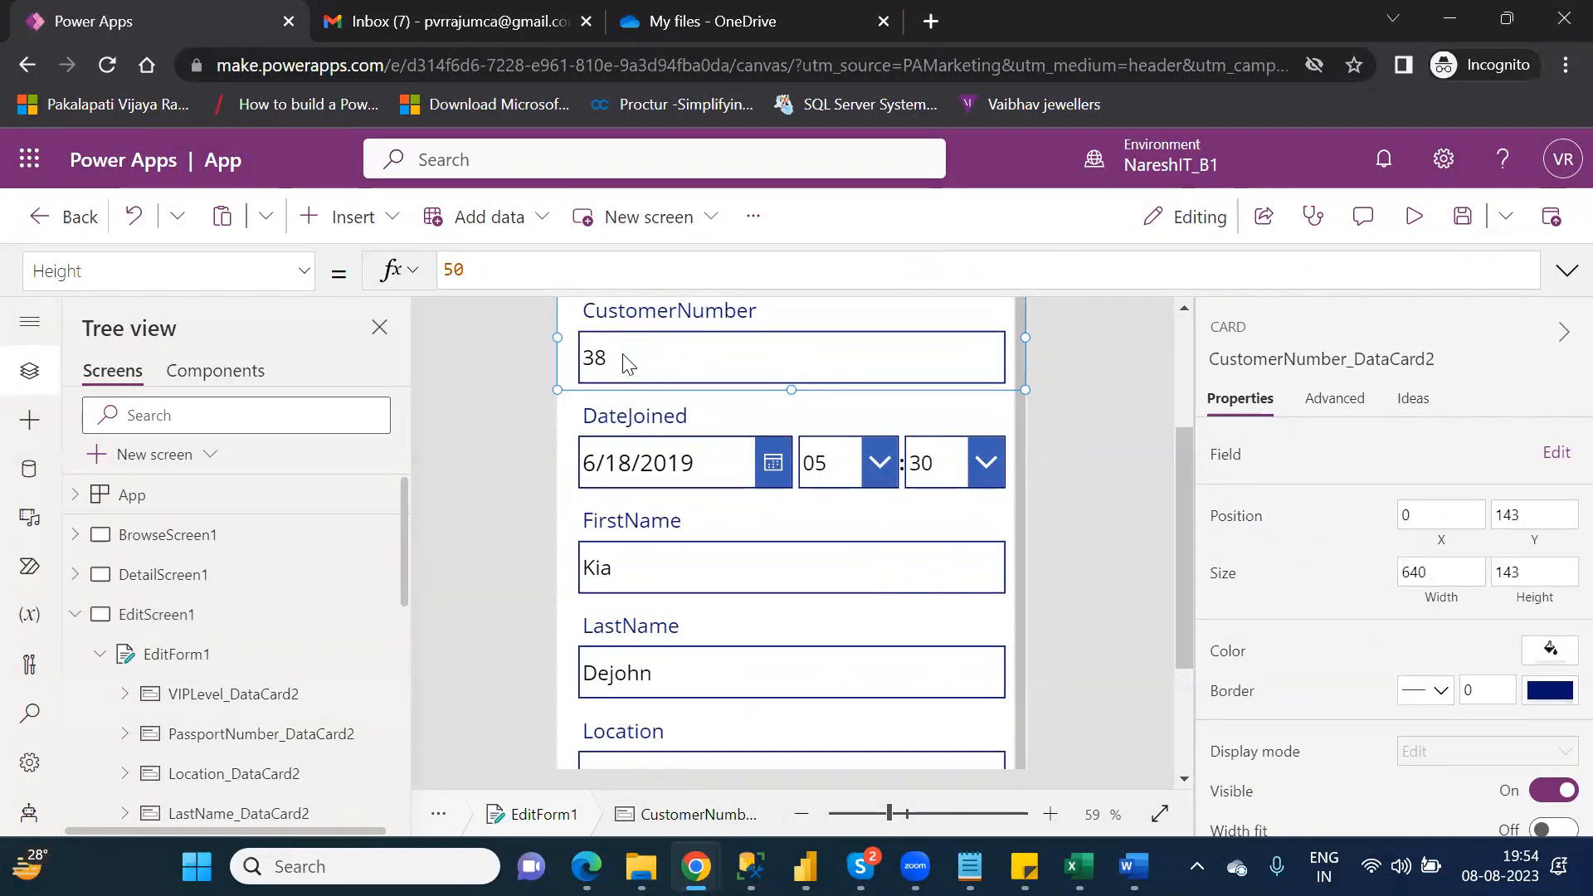
# Step: Preview the edit form, change the numeric ending of the AgentName value to 34 and submit the record, repeating the submission if needed
pyautogui.click(1413, 222)
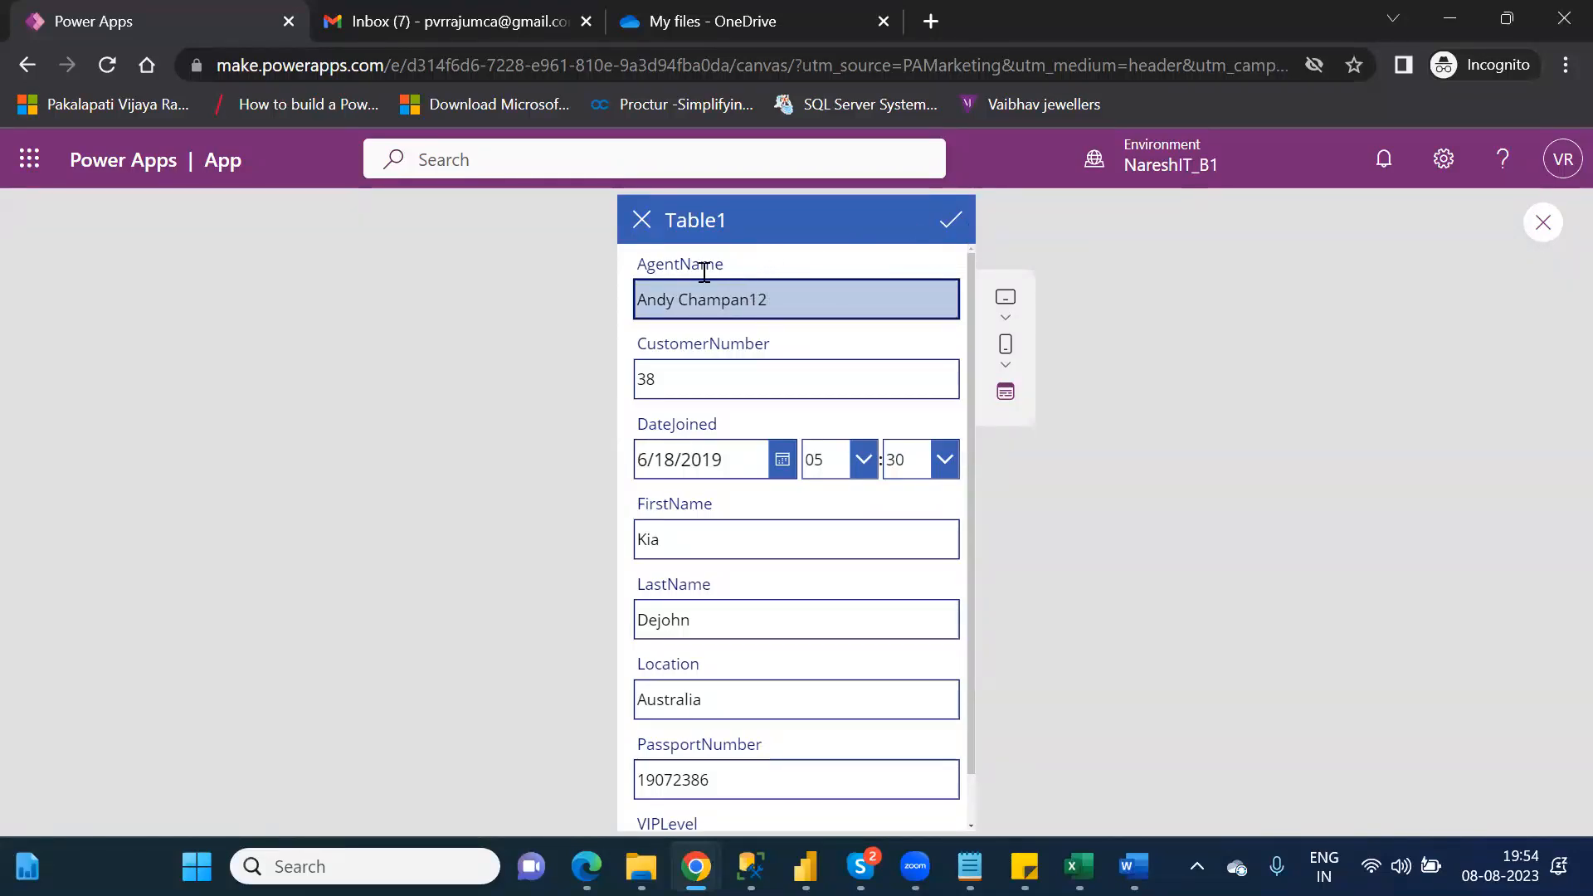
pyautogui.click(790, 314)
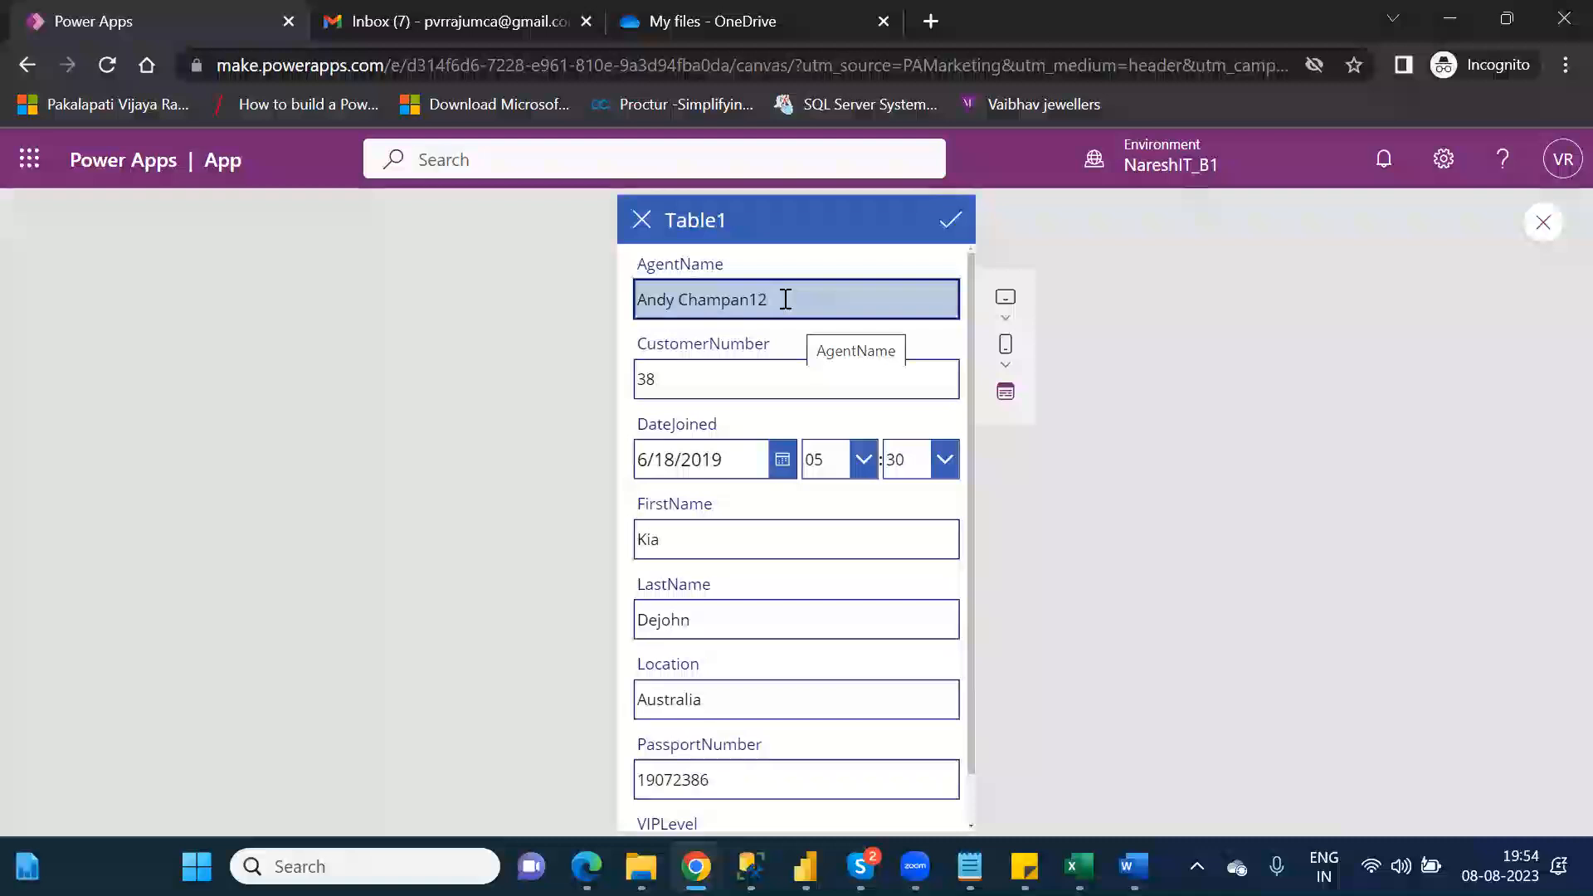
pyautogui.press('BackSpace')
pyautogui.press('BackSpace')
pyautogui.write('34')
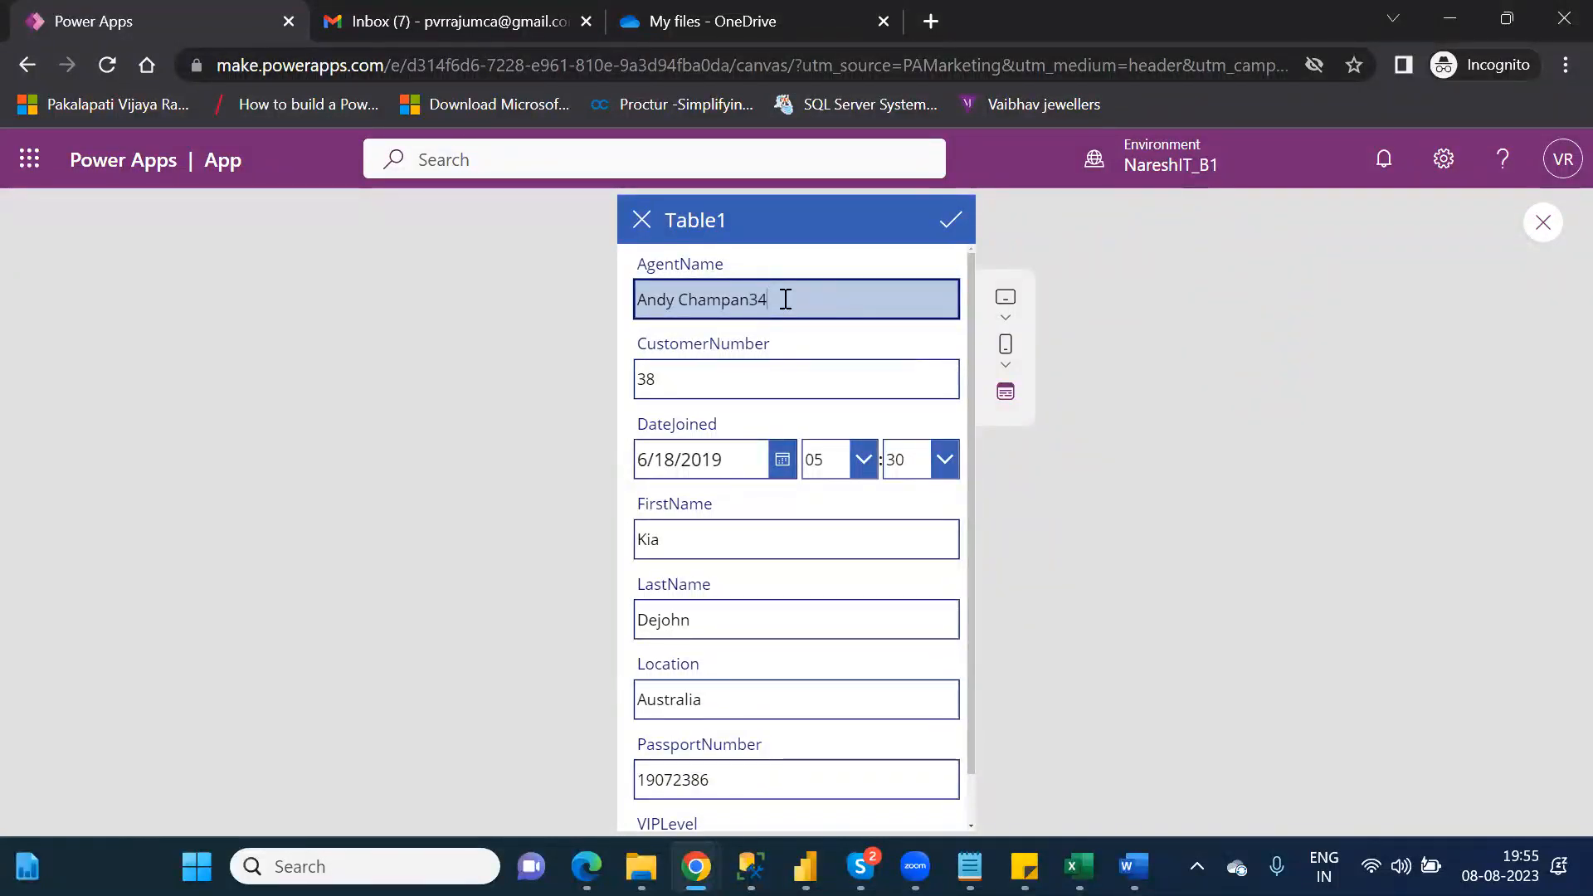
pyautogui.click(951, 220)
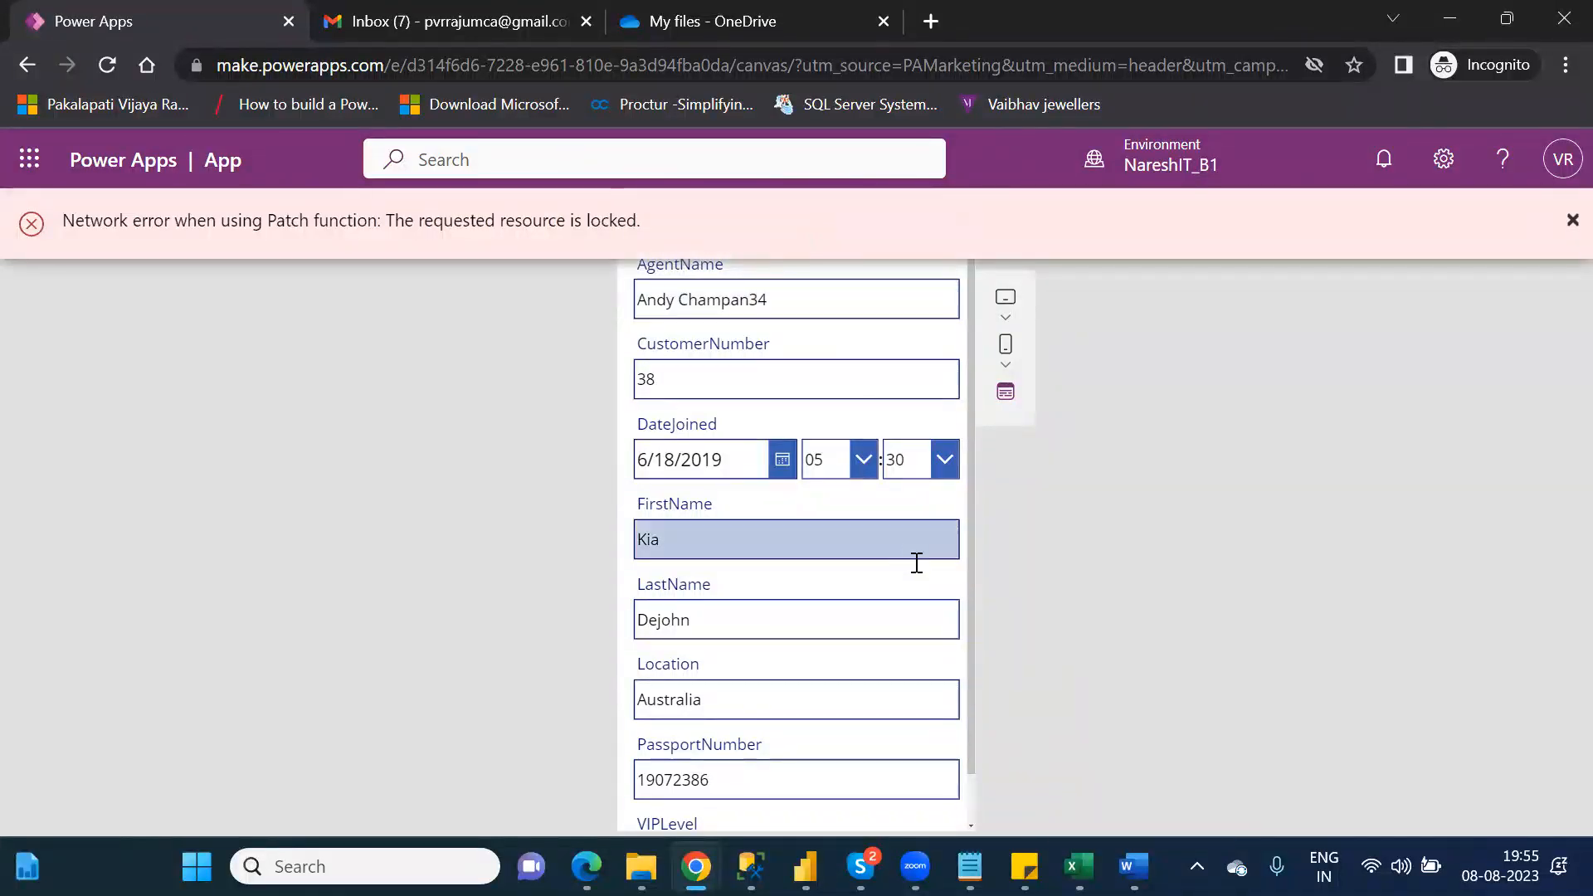
pyautogui.moveTo(1103, 846)
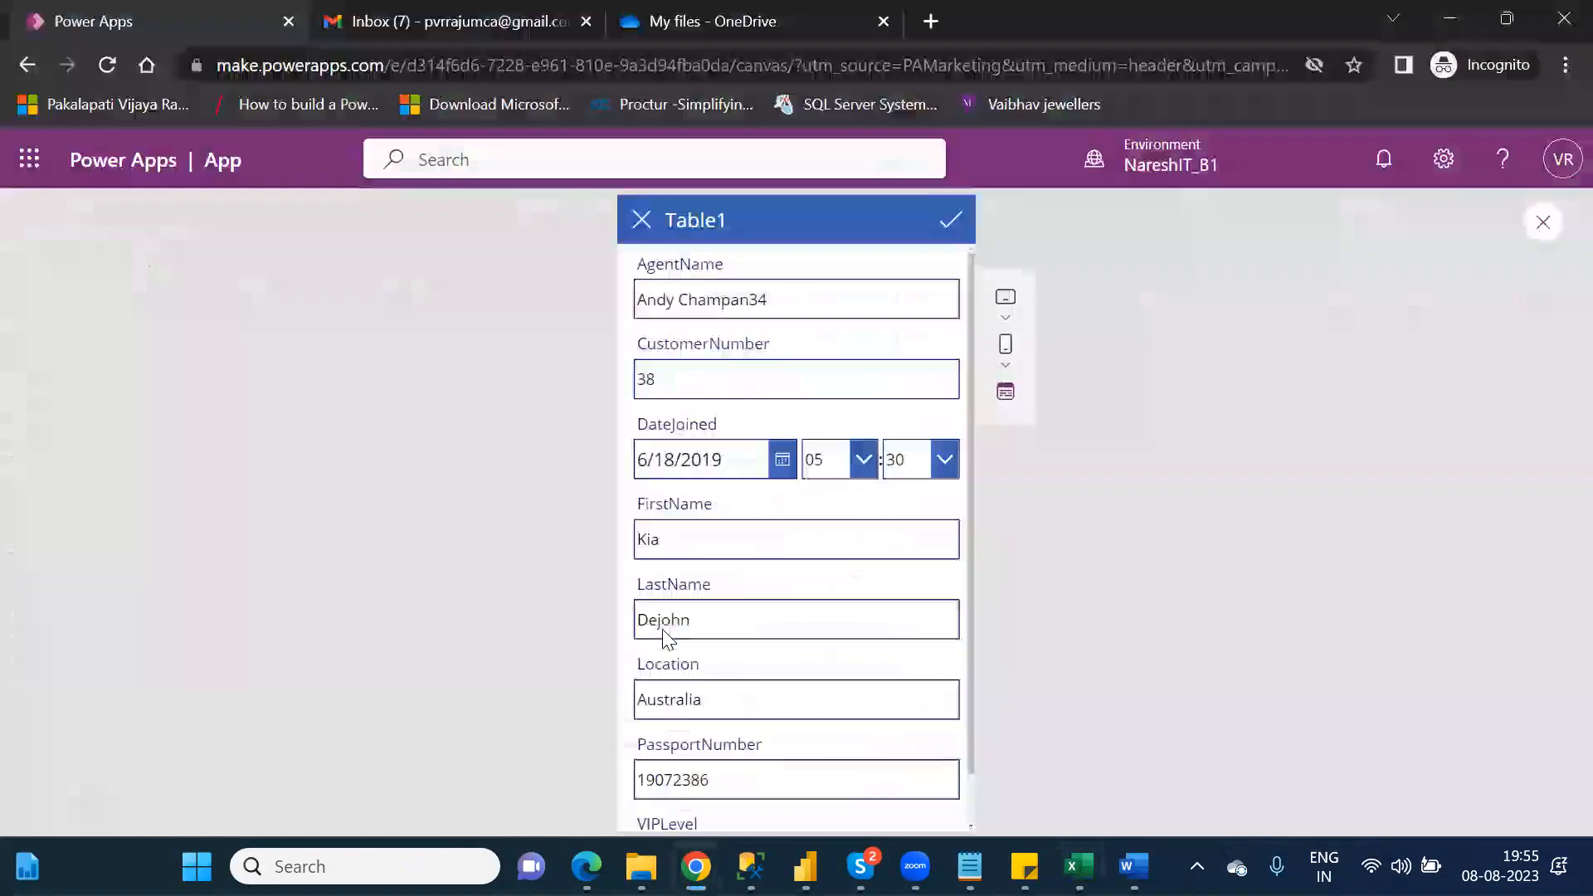
pyautogui.click(946, 224)
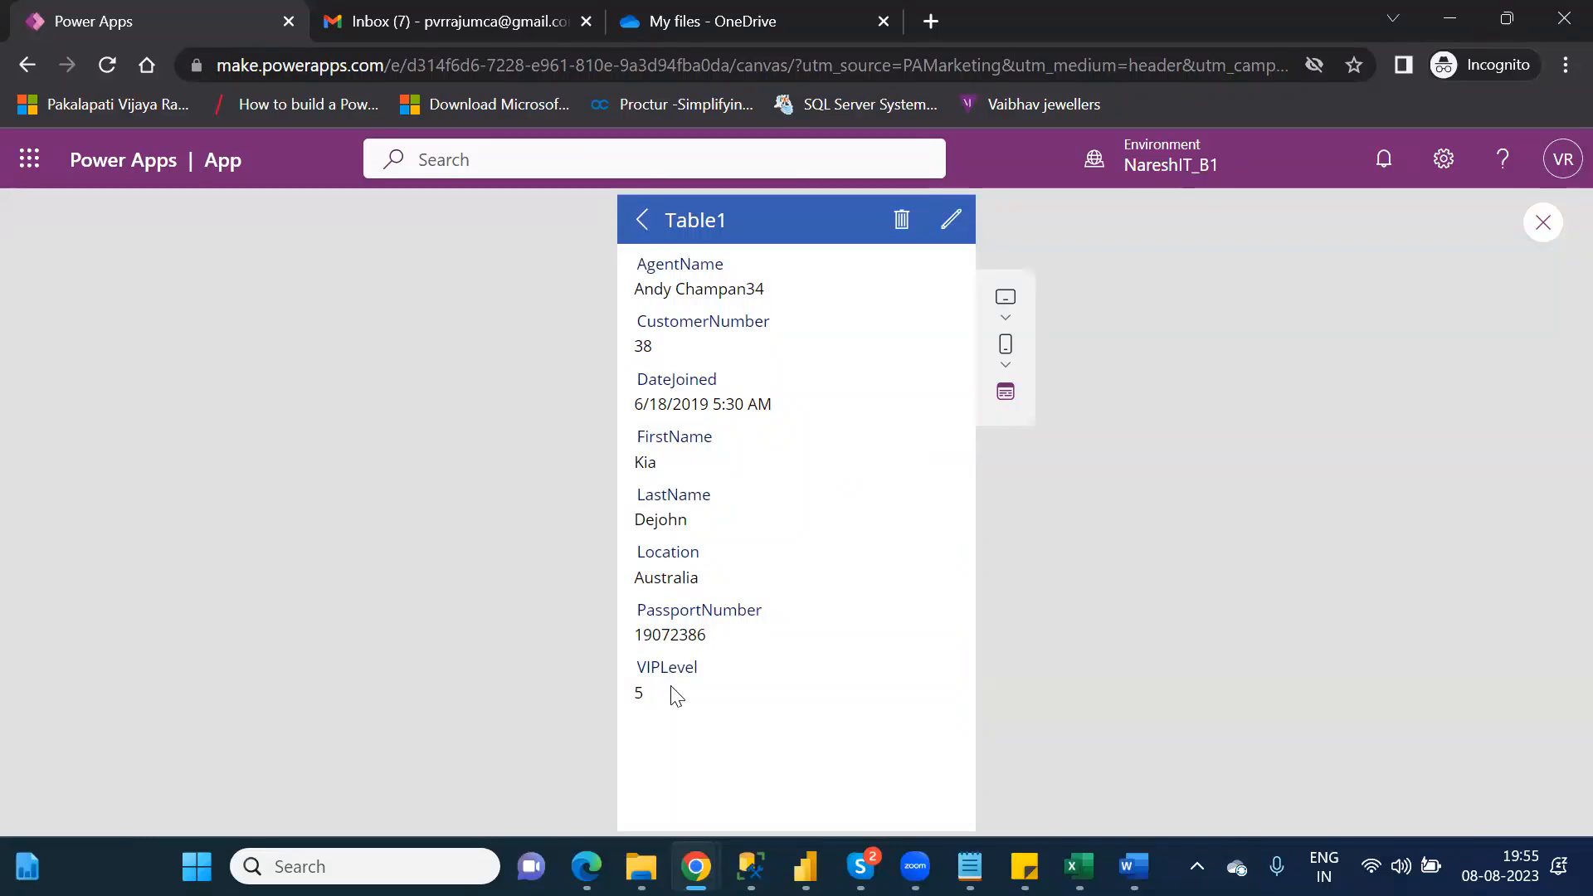
# Step: Switch to the OneDrive folder in File Explorer, refresh it and open the Customers workbook in Excel
pyautogui.click(641, 866)
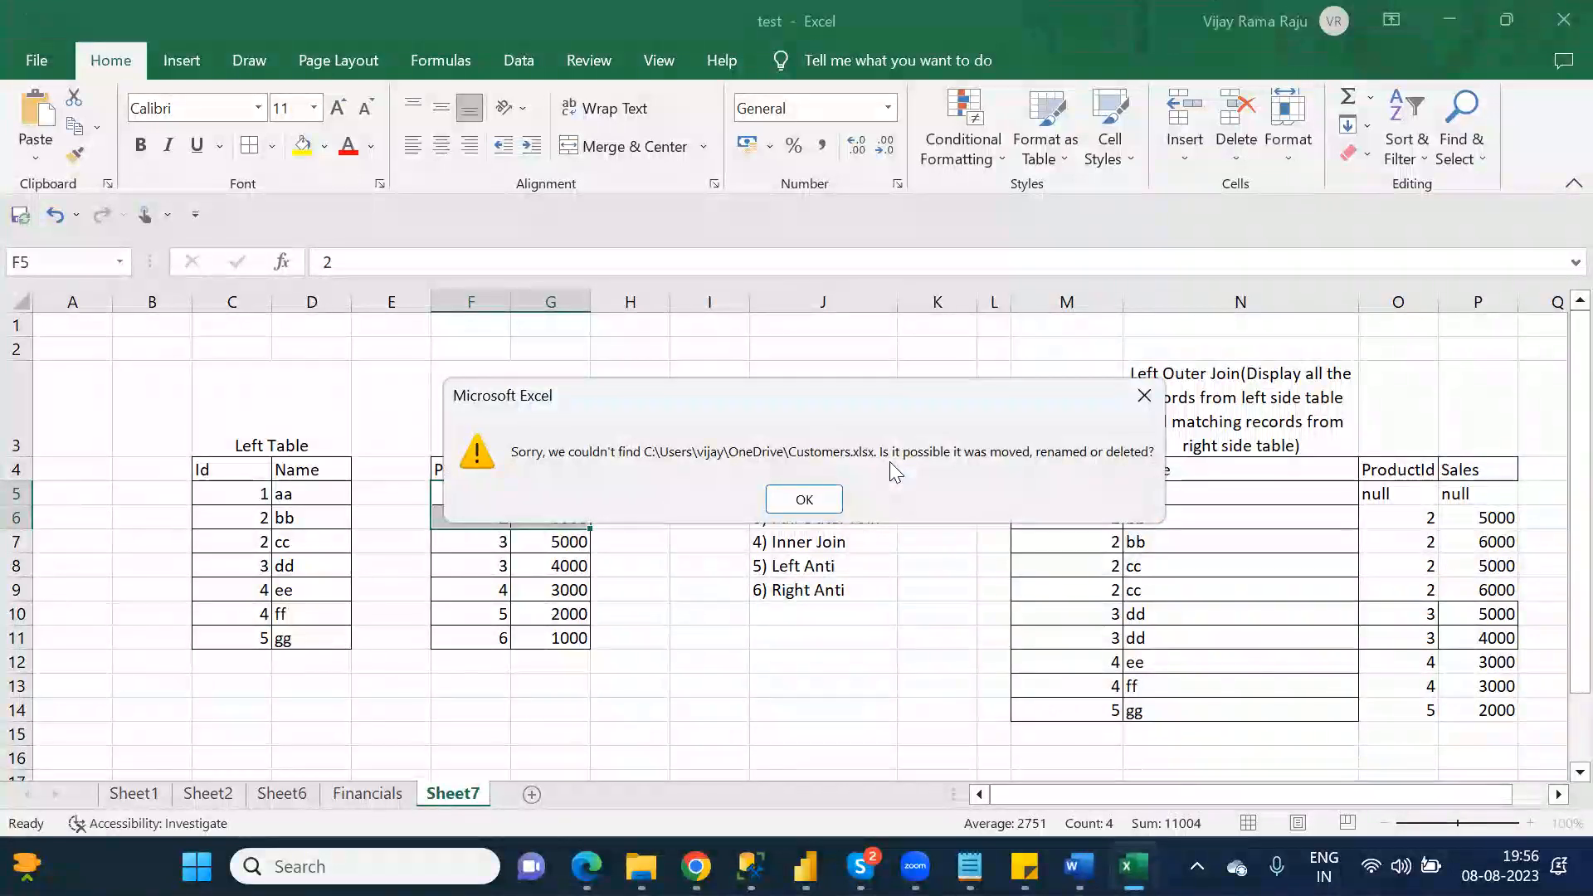
pyautogui.click(789, 496)
pyautogui.moveTo(641, 866)
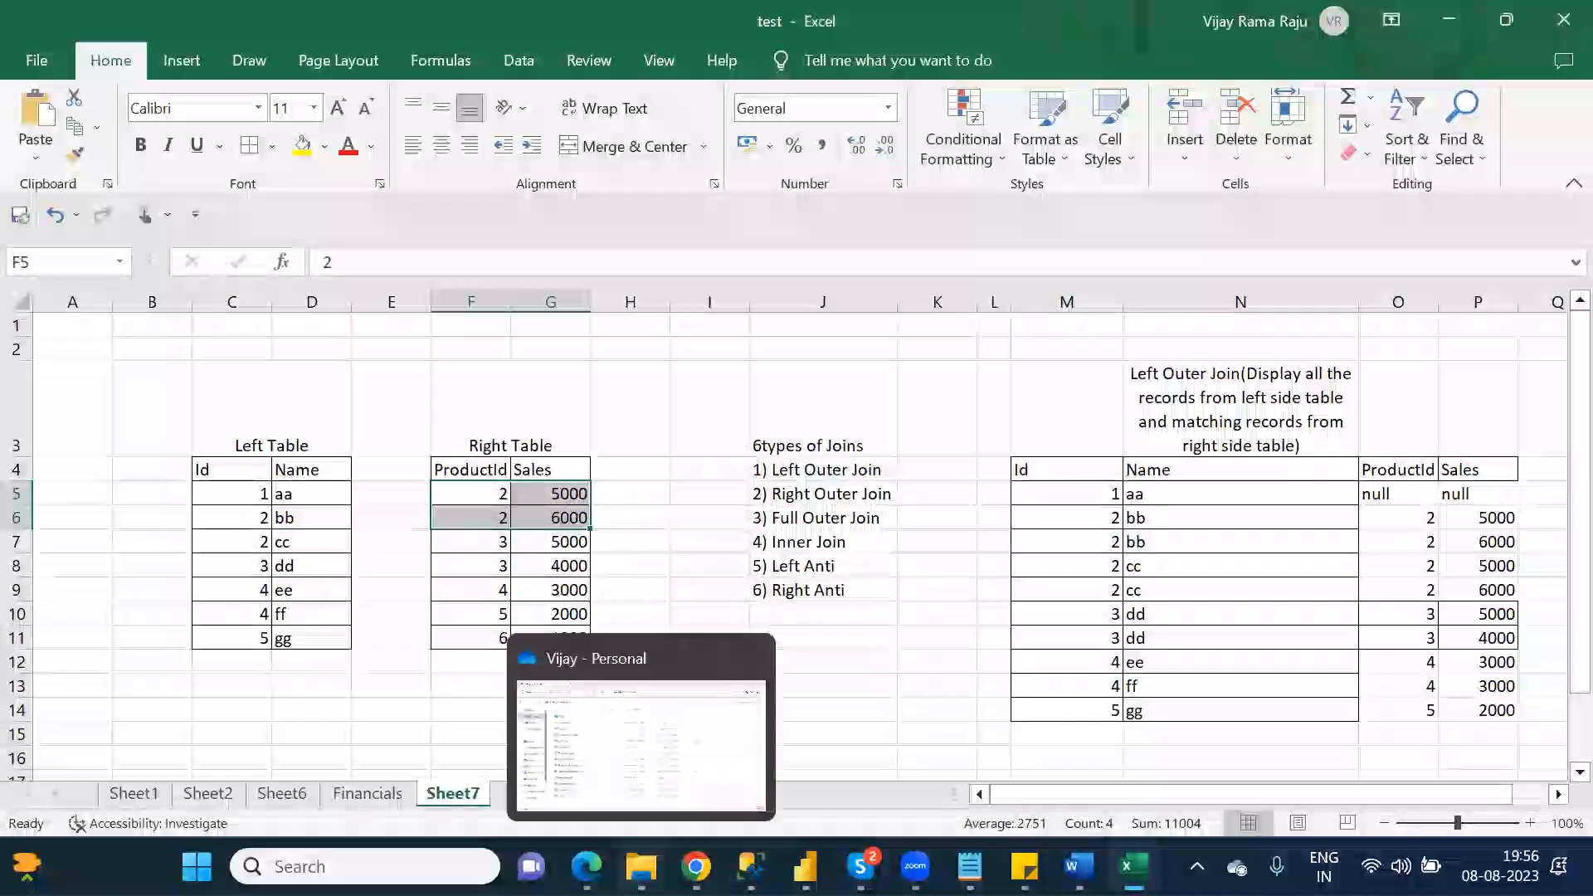
pyautogui.click(658, 747)
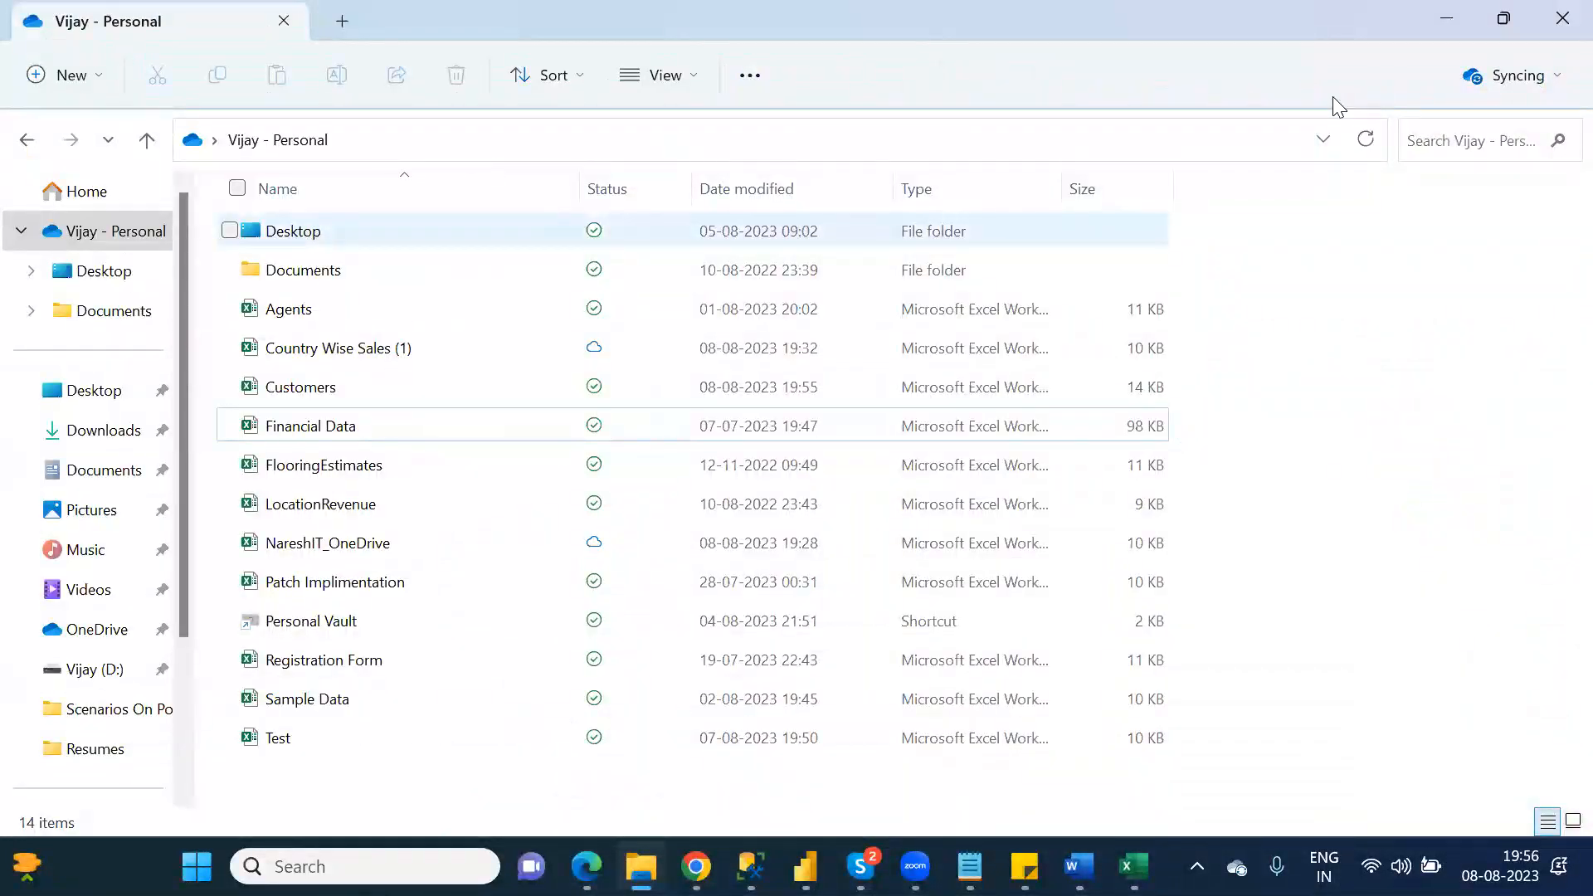
pyautogui.click(1369, 143)
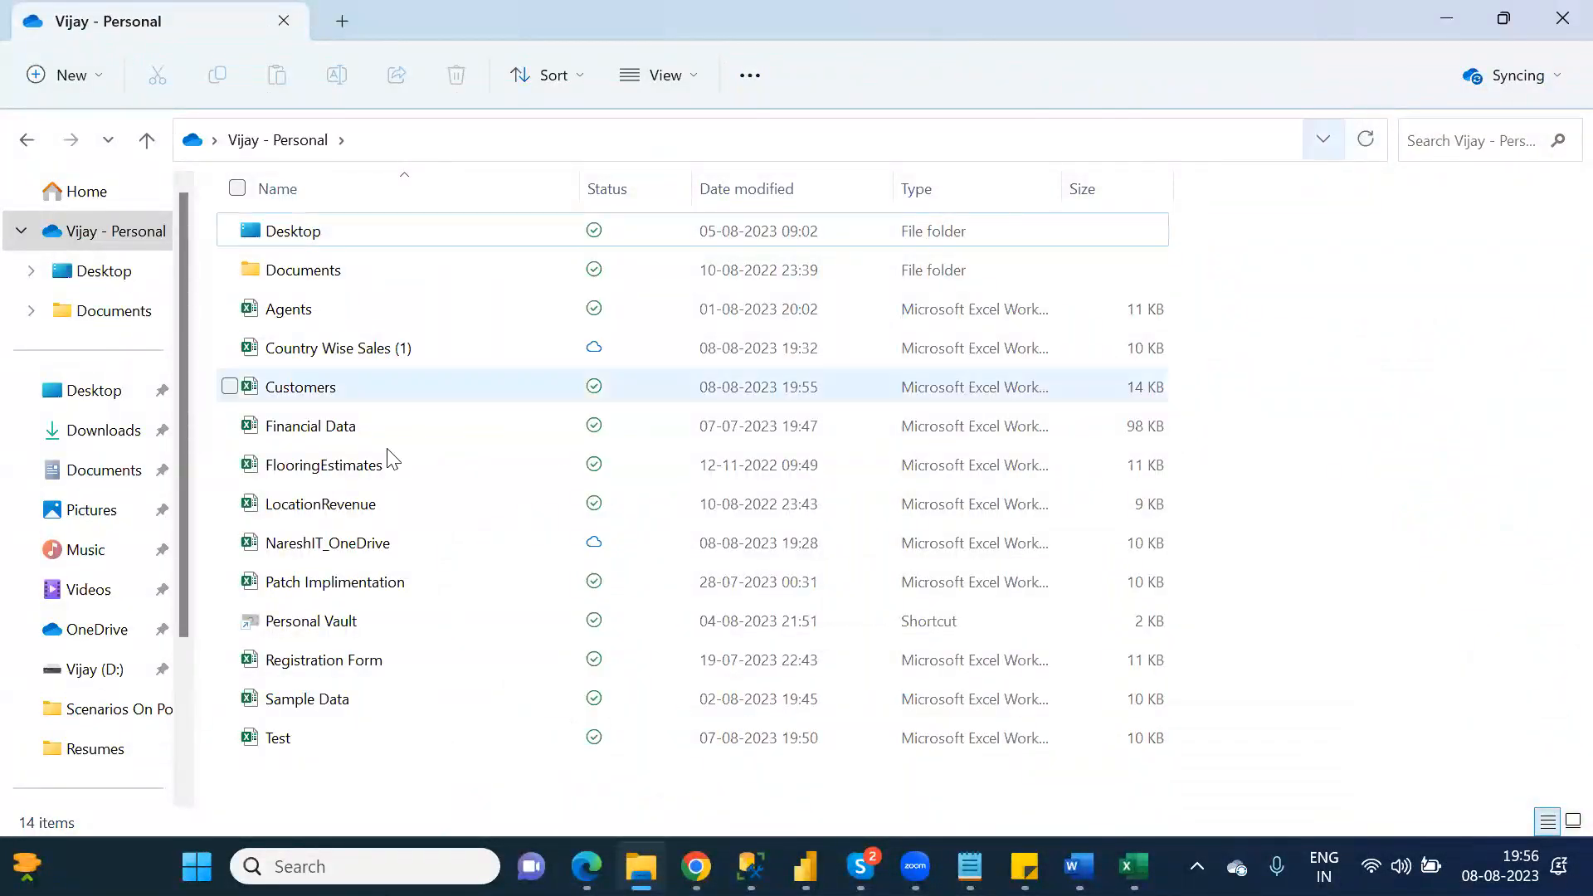
pyautogui.click(337, 388)
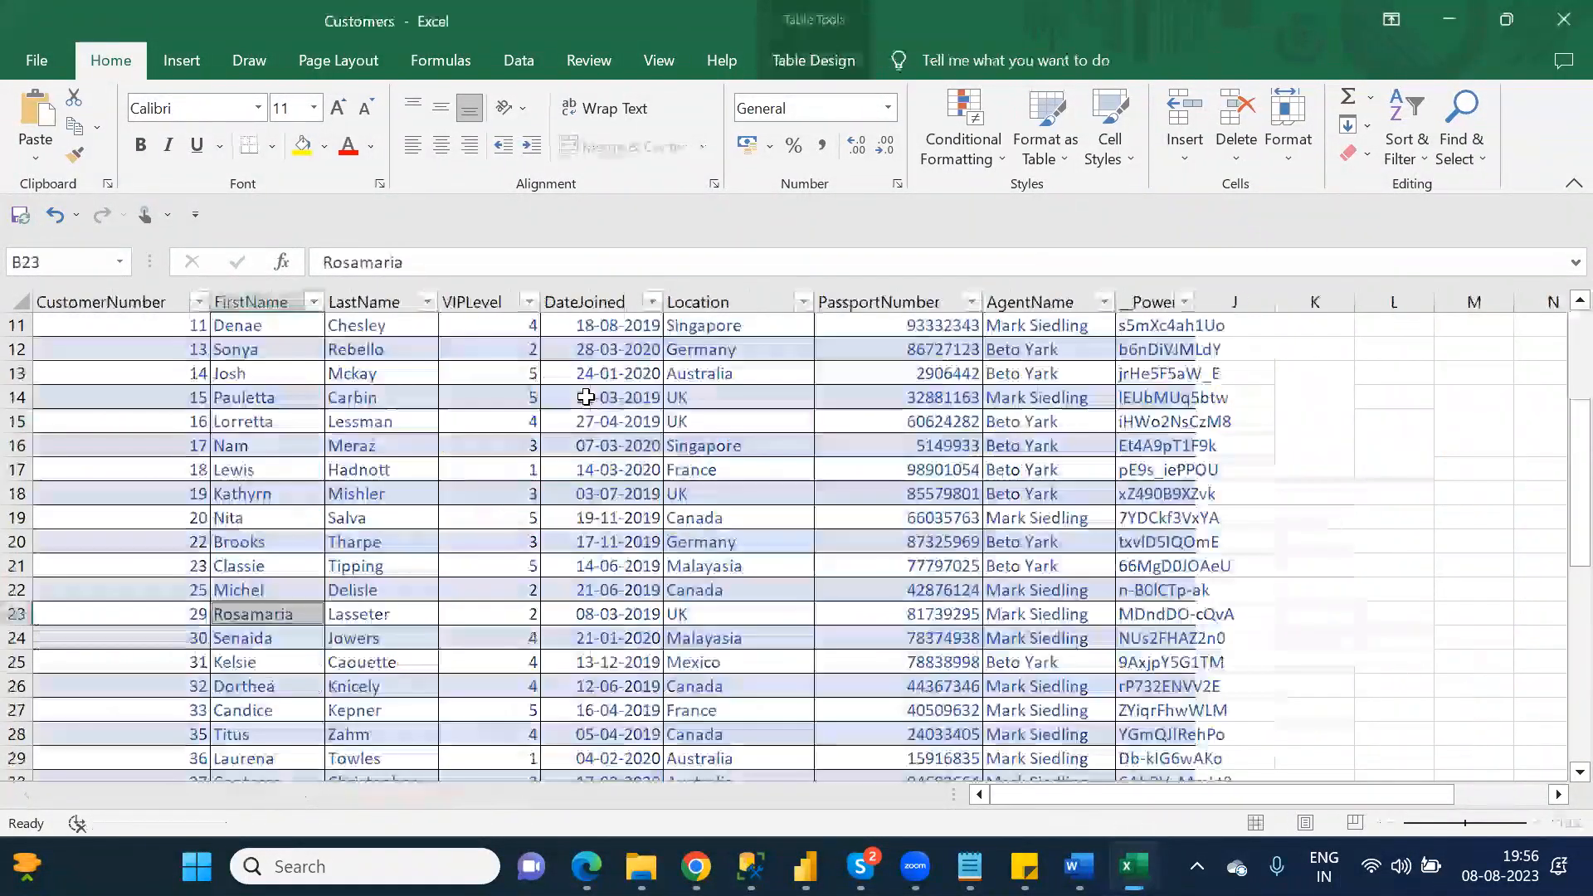
pyautogui.click(594, 396)
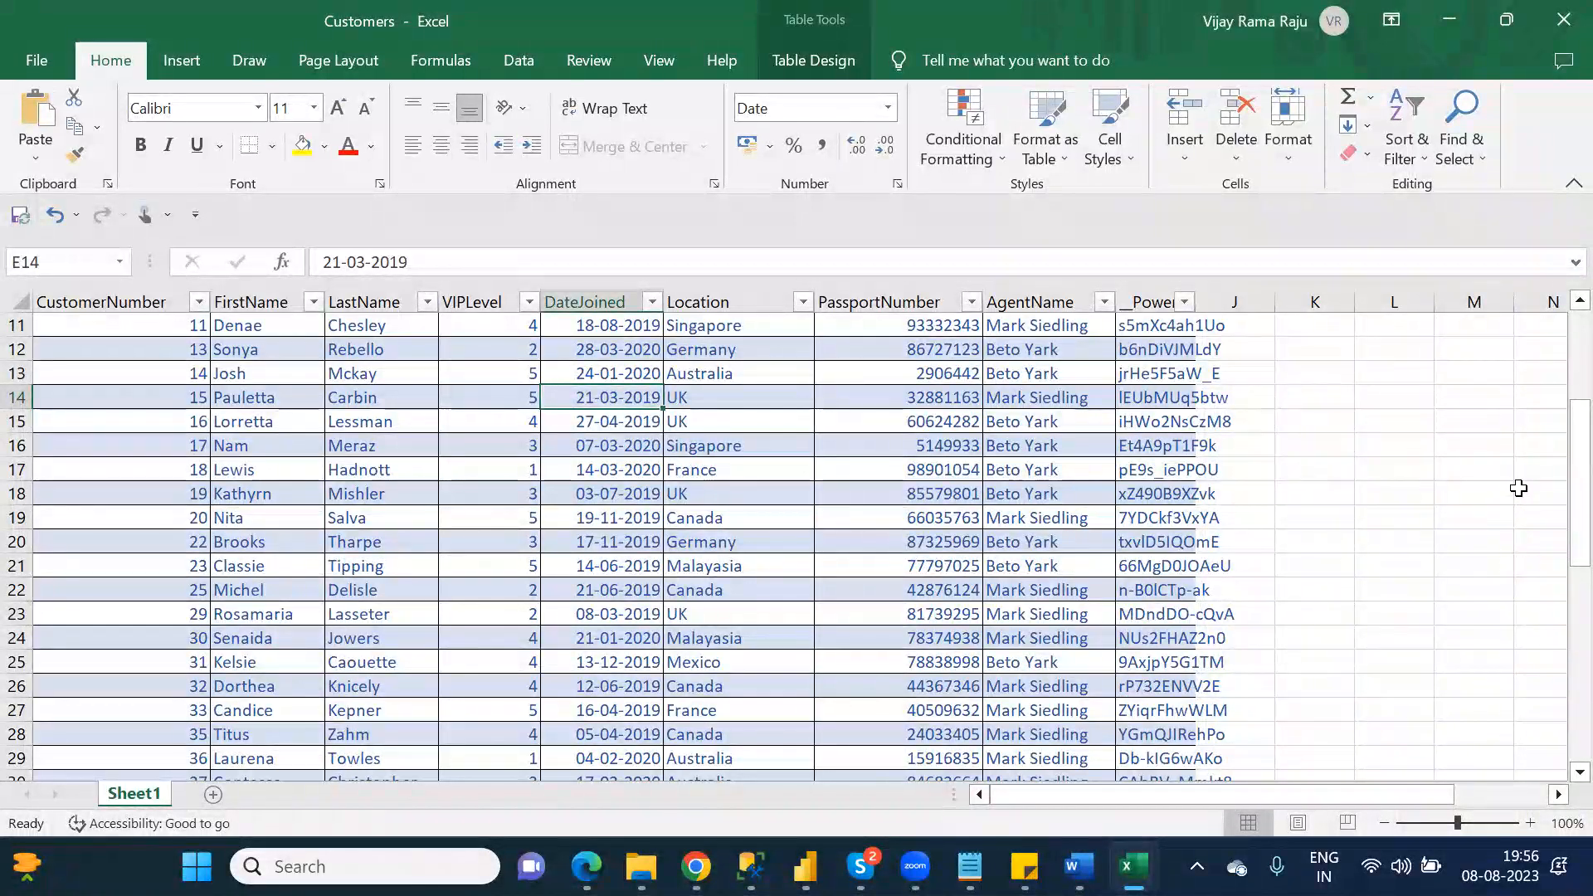
# Step: Examine the edited record's AgentName value in cell H31 and close the Customers workbook
pyautogui.moveTo(1580, 465); pyautogui.dragTo(1558, 516)
pyautogui.click(1037, 683)
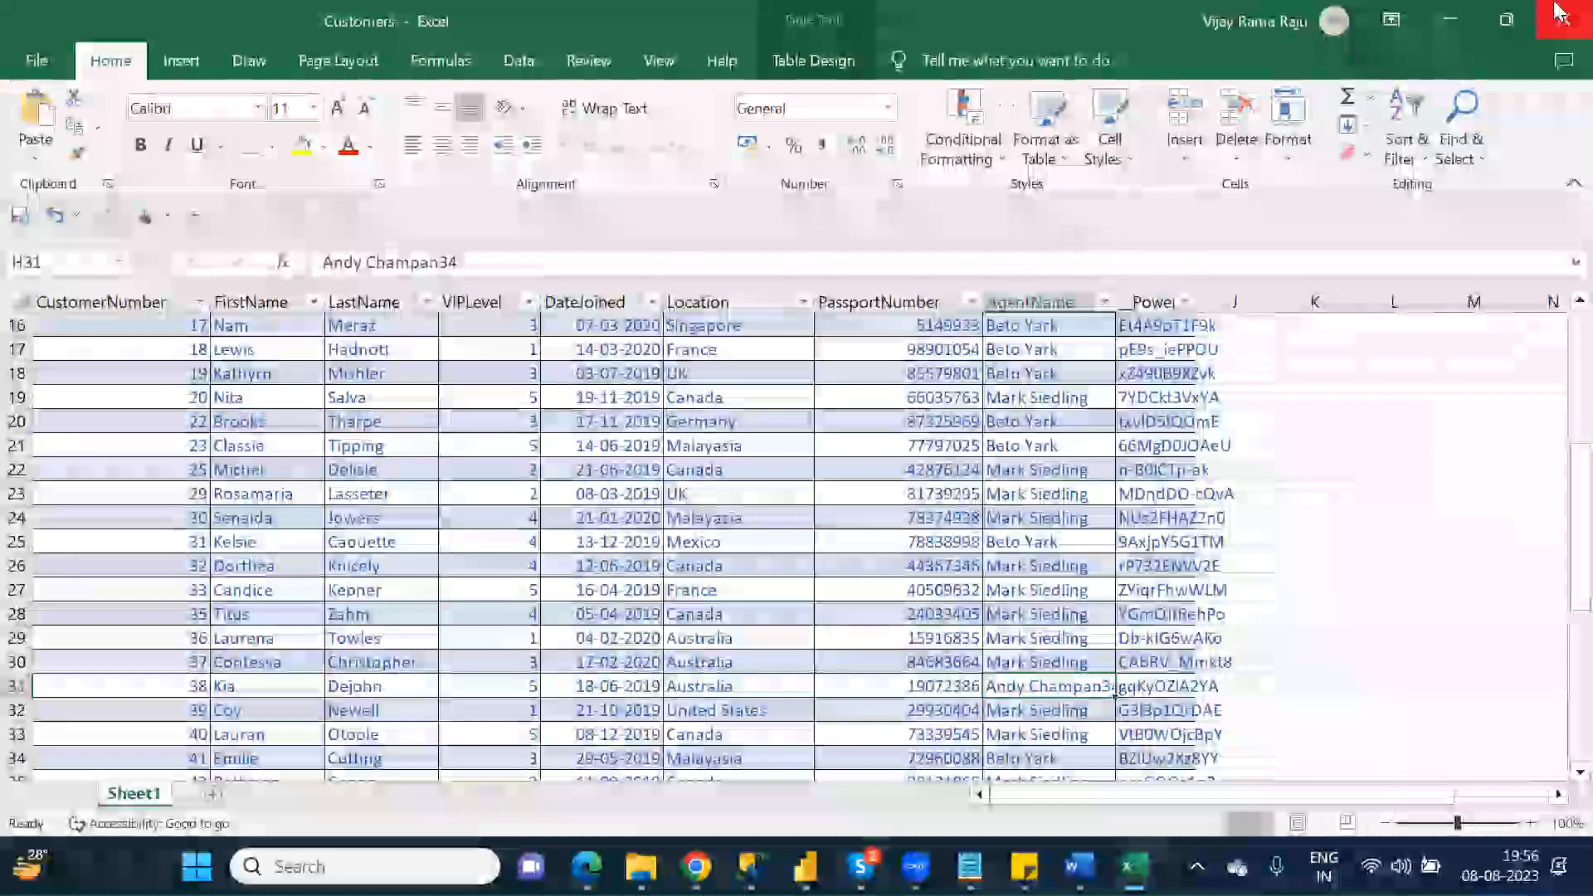
pyautogui.click(1560, 15)
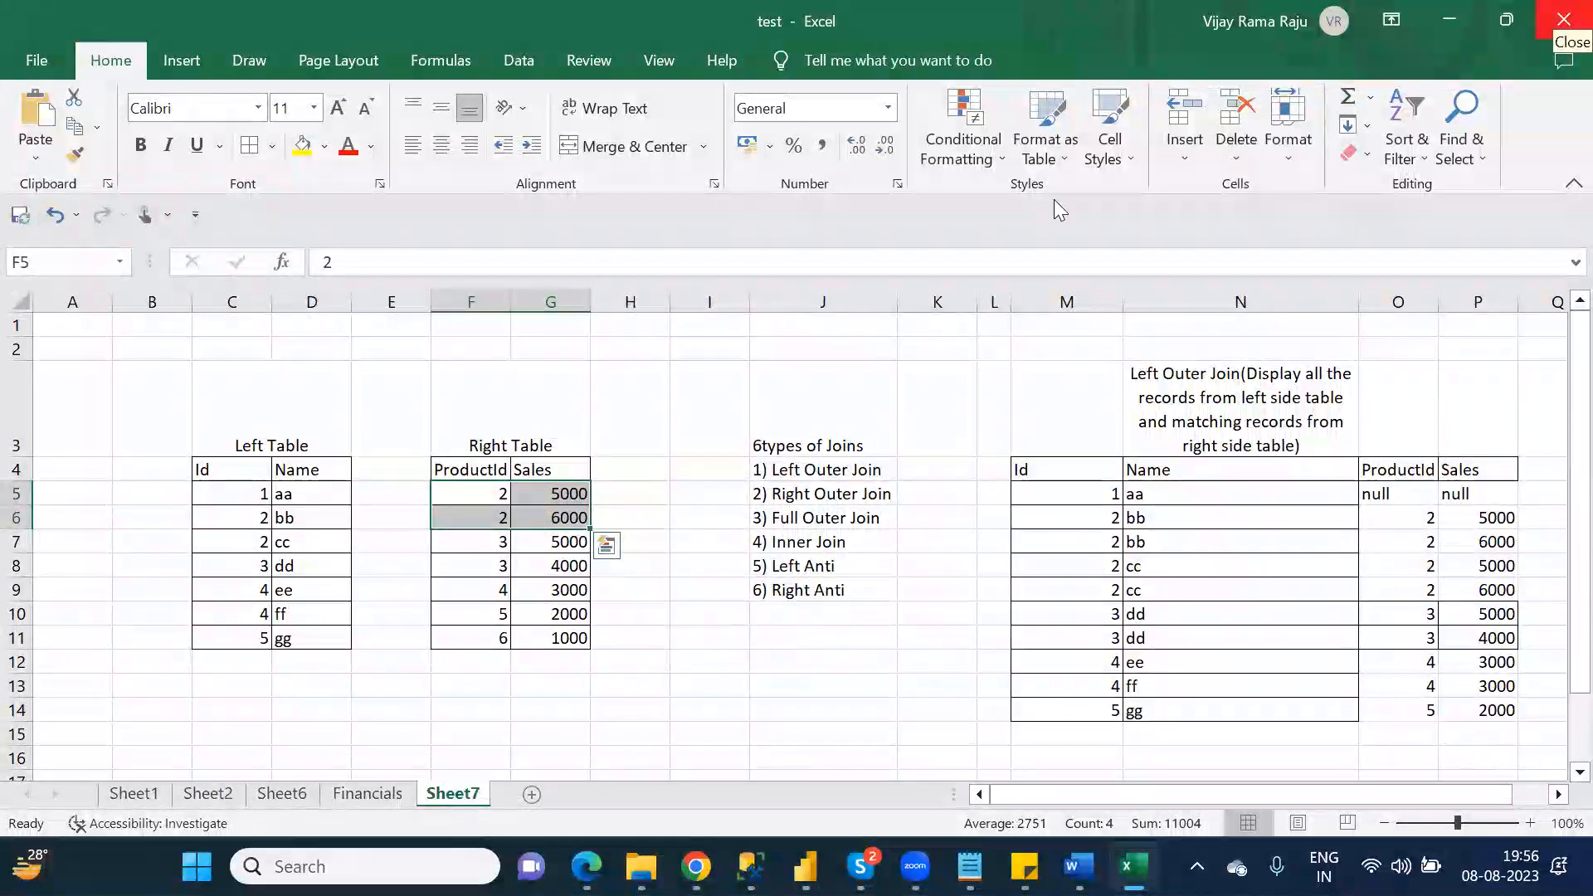
# Step: Return to the app preview in Power Apps and open the edited record's edit form again
pyautogui.click(696, 866)
pyautogui.click(785, 736)
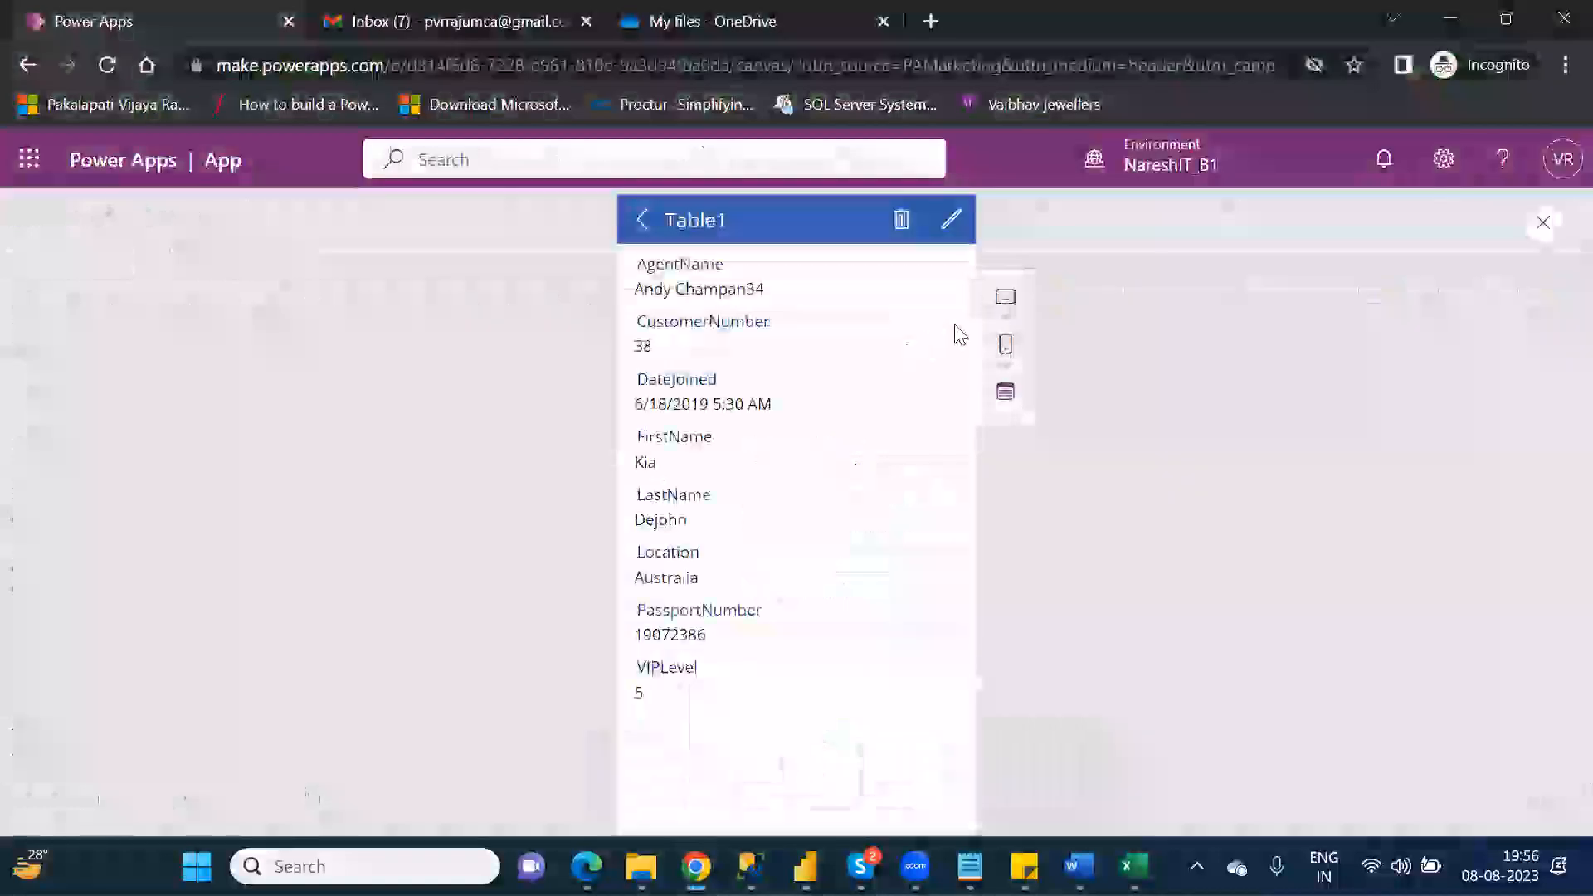
pyautogui.click(947, 224)
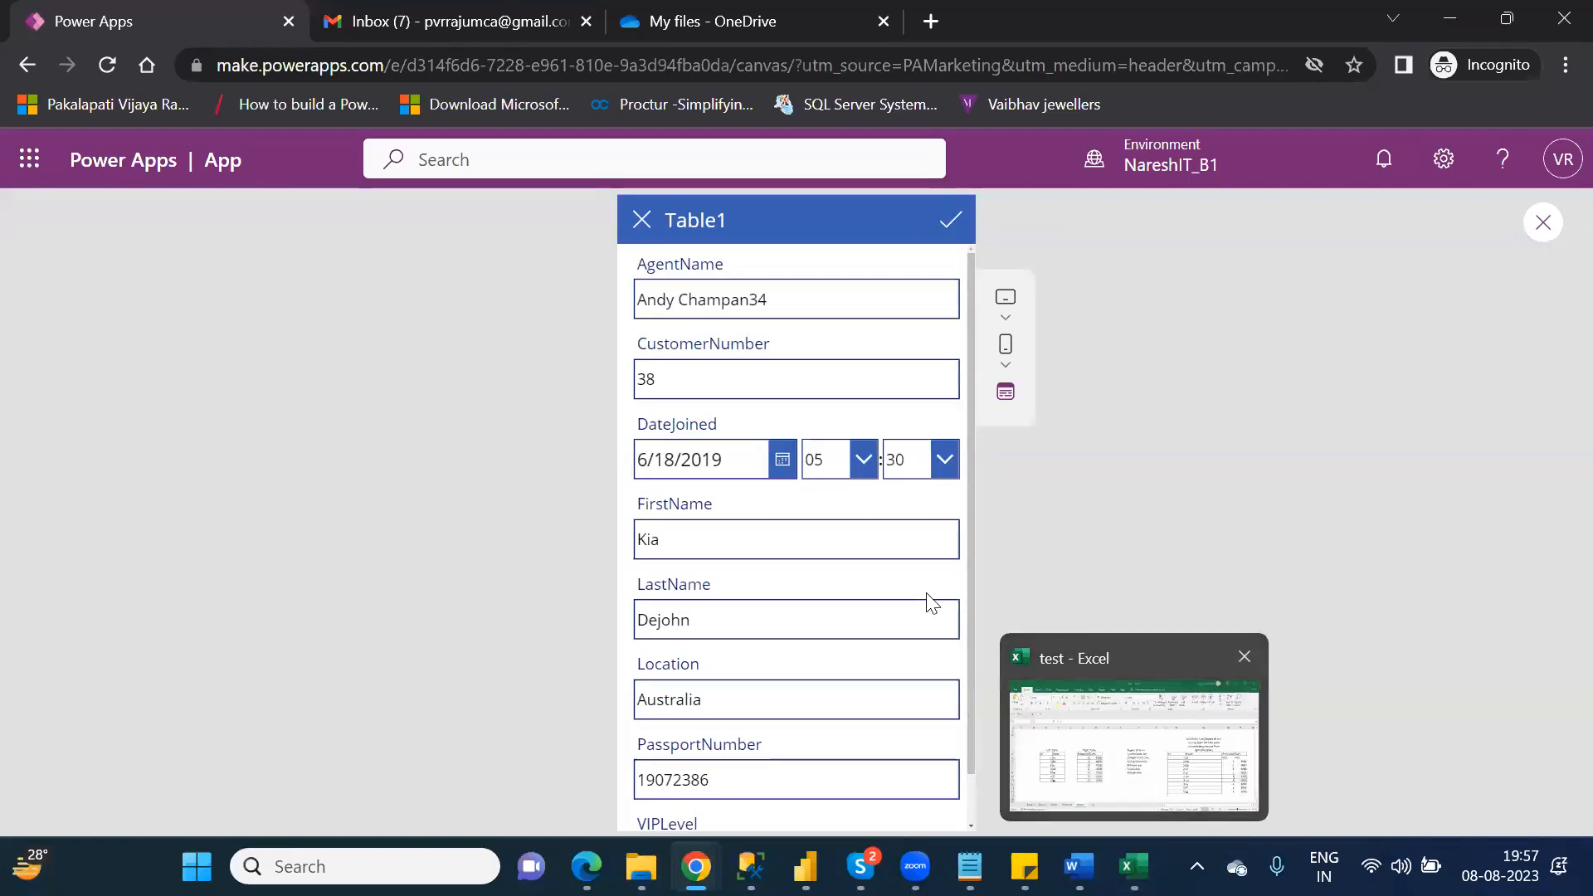
# Step: Remove the numeric ending from AgentName, append 12 to FirstName, cancel the edit and reopen the form to check the discarded changes
pyautogui.click(817, 309)
pyautogui.press('BackSpace')
pyautogui.press('BackSpace')
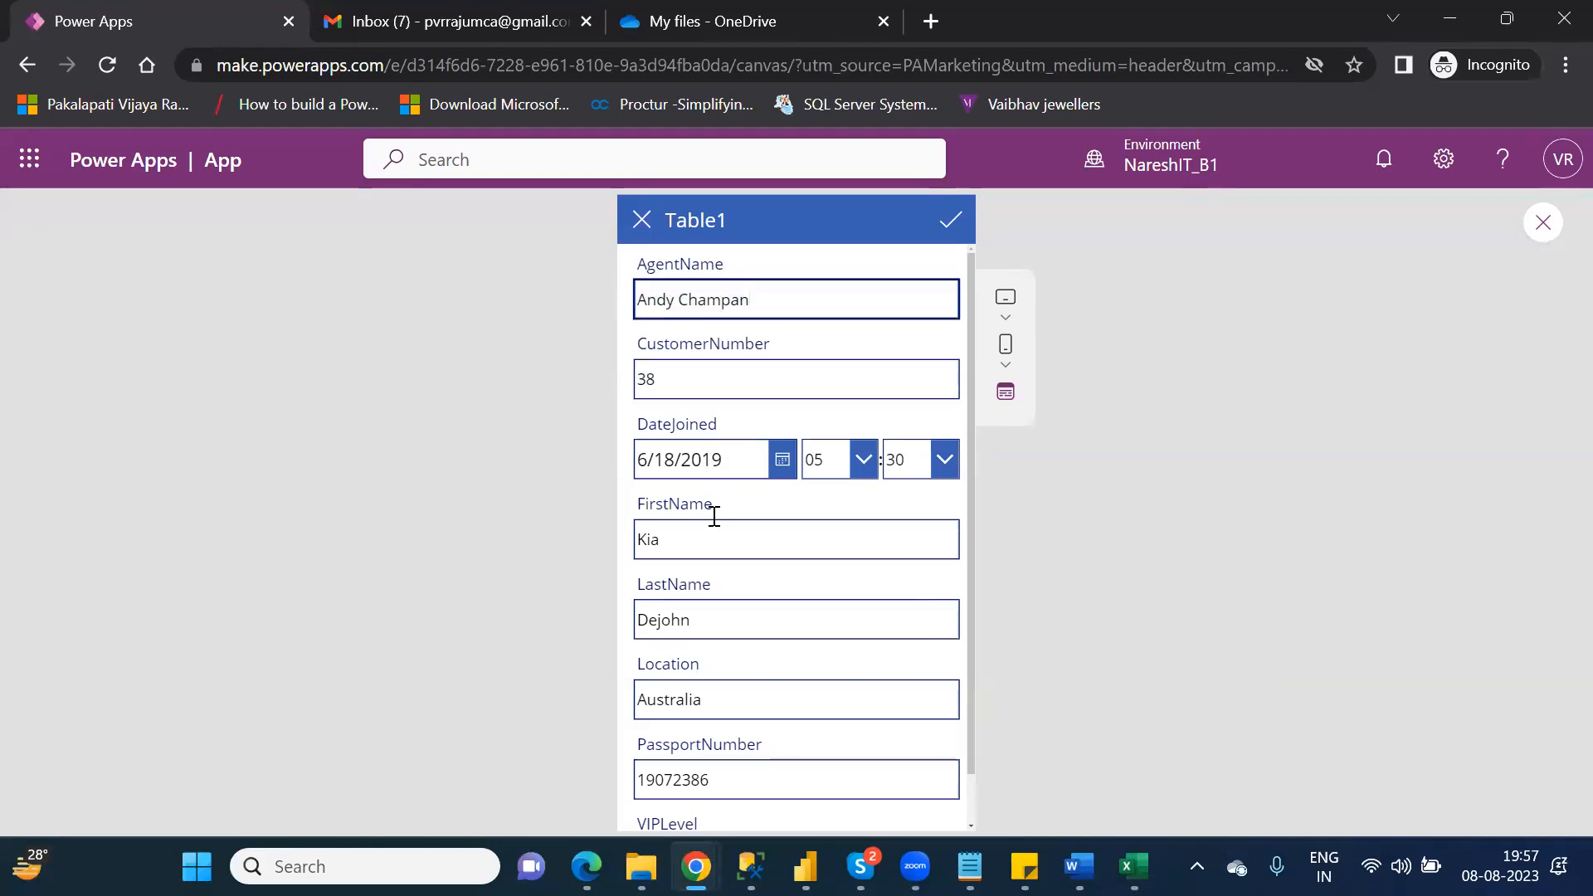
pyautogui.click(698, 537)
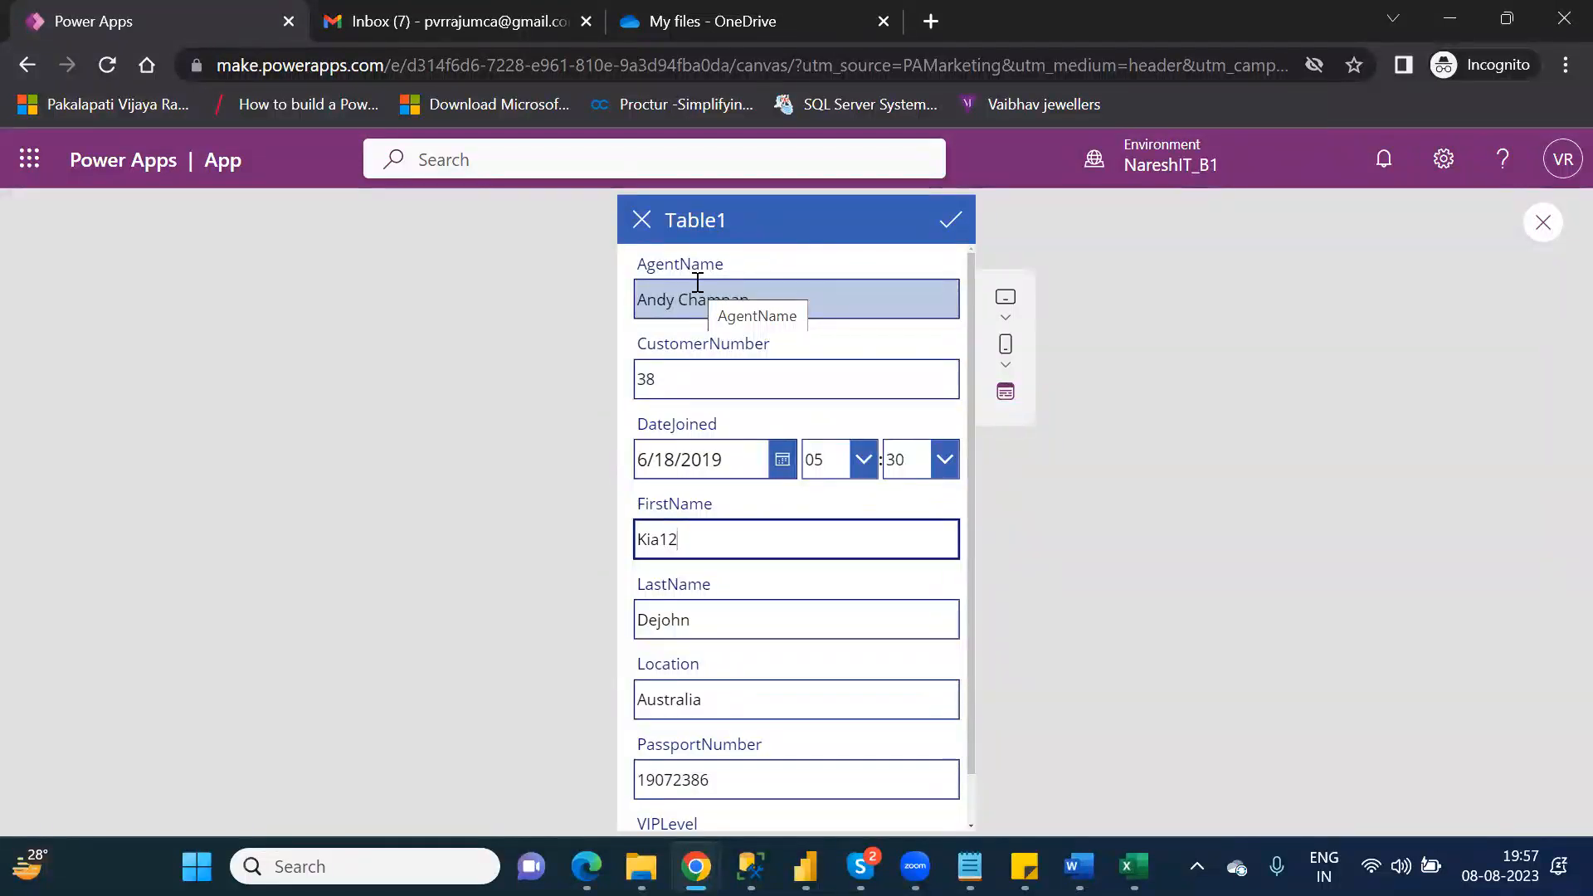
pyautogui.click(643, 222)
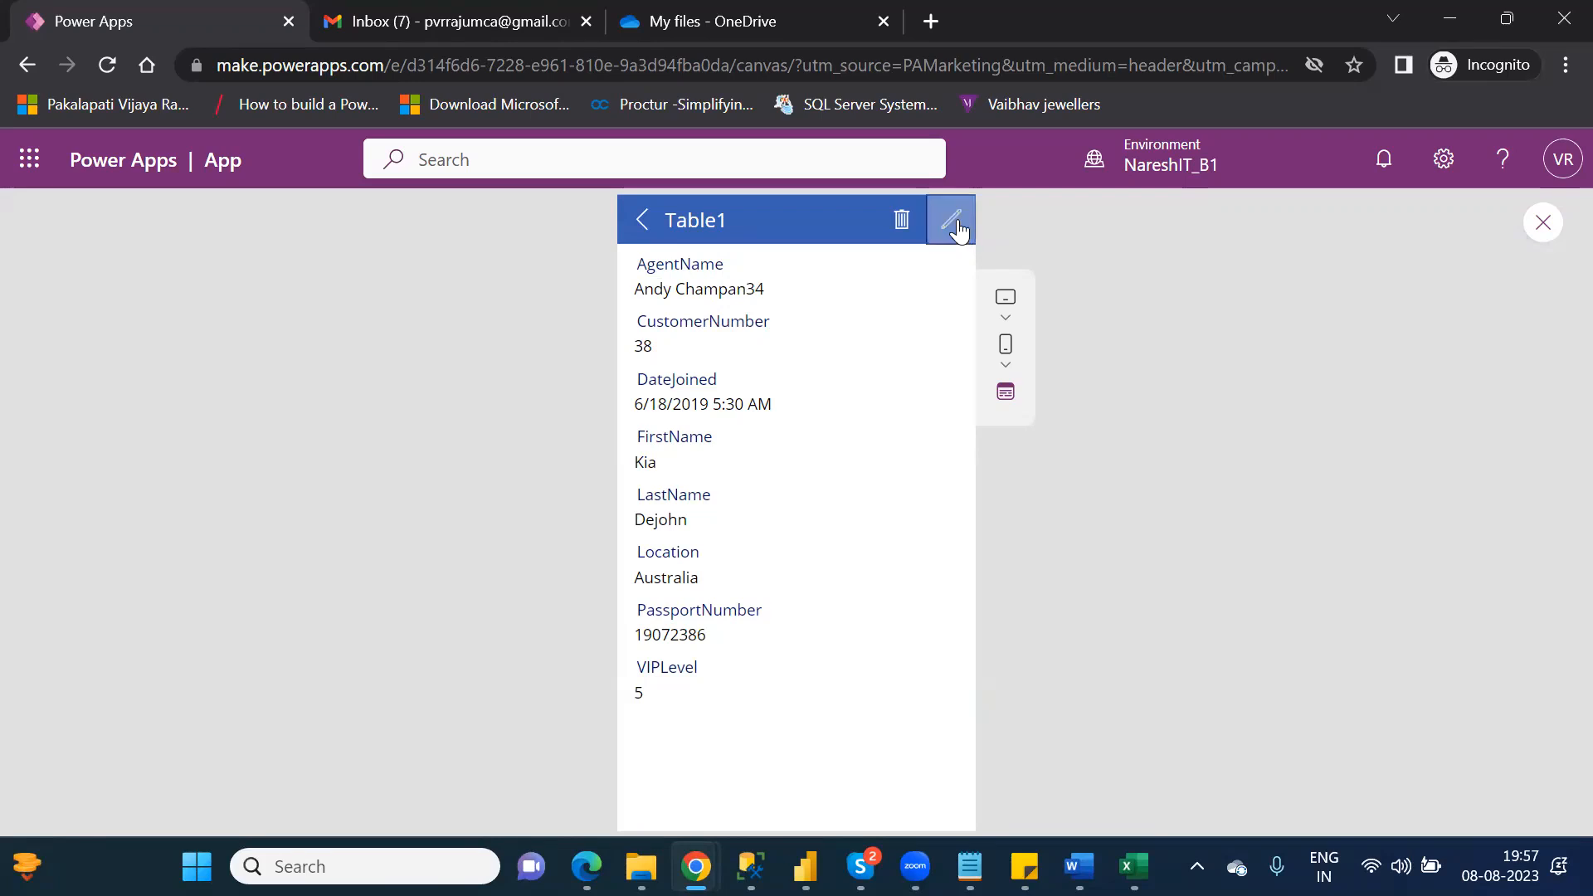
pyautogui.click(954, 226)
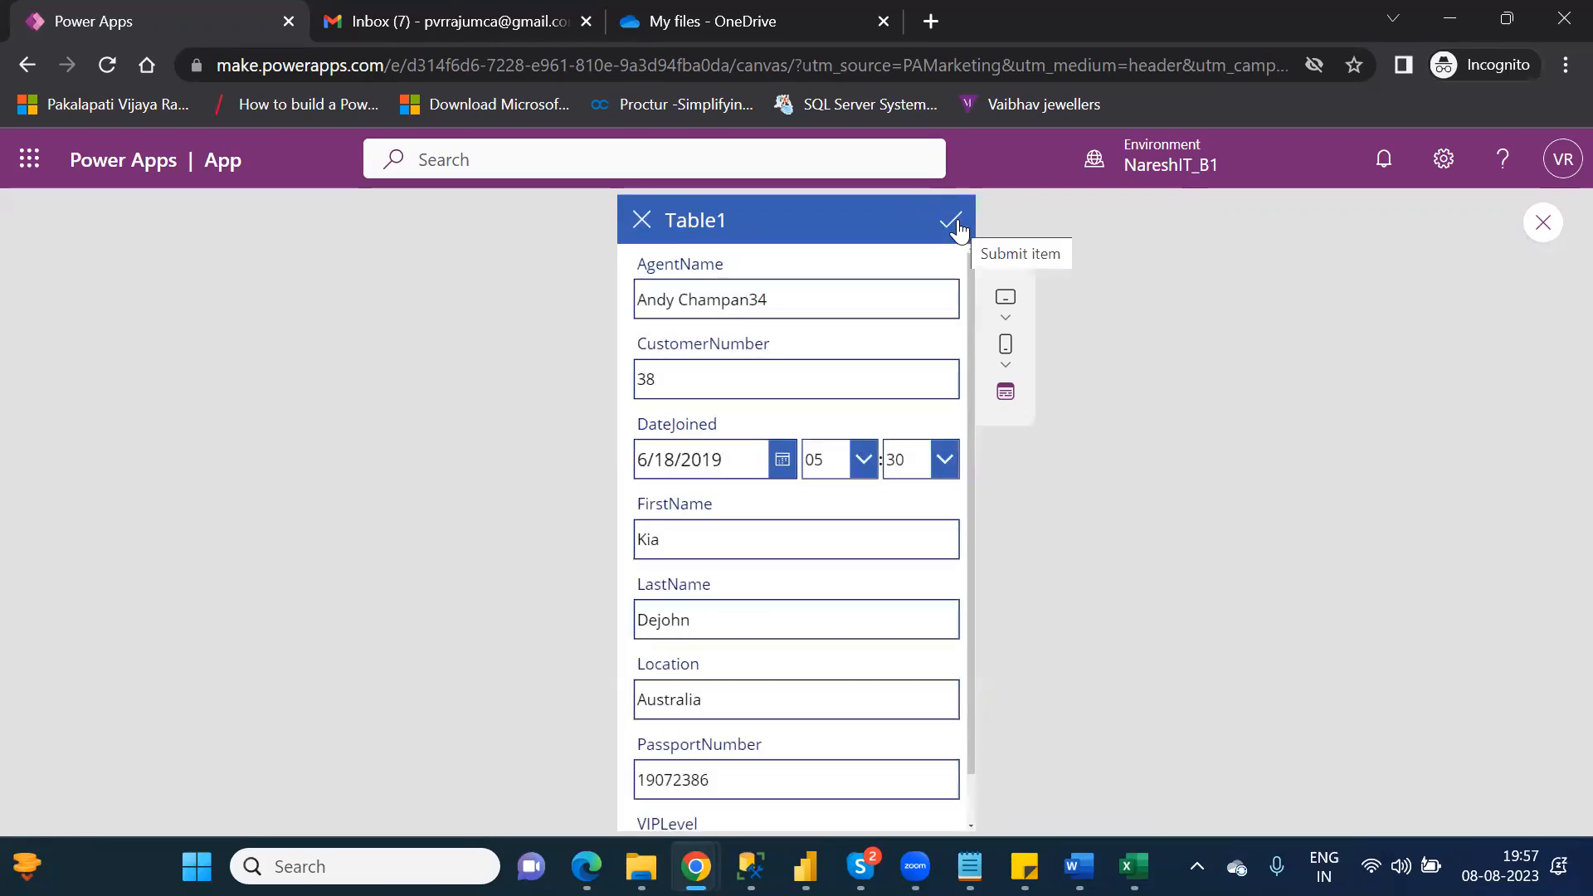
pyautogui.click(641, 223)
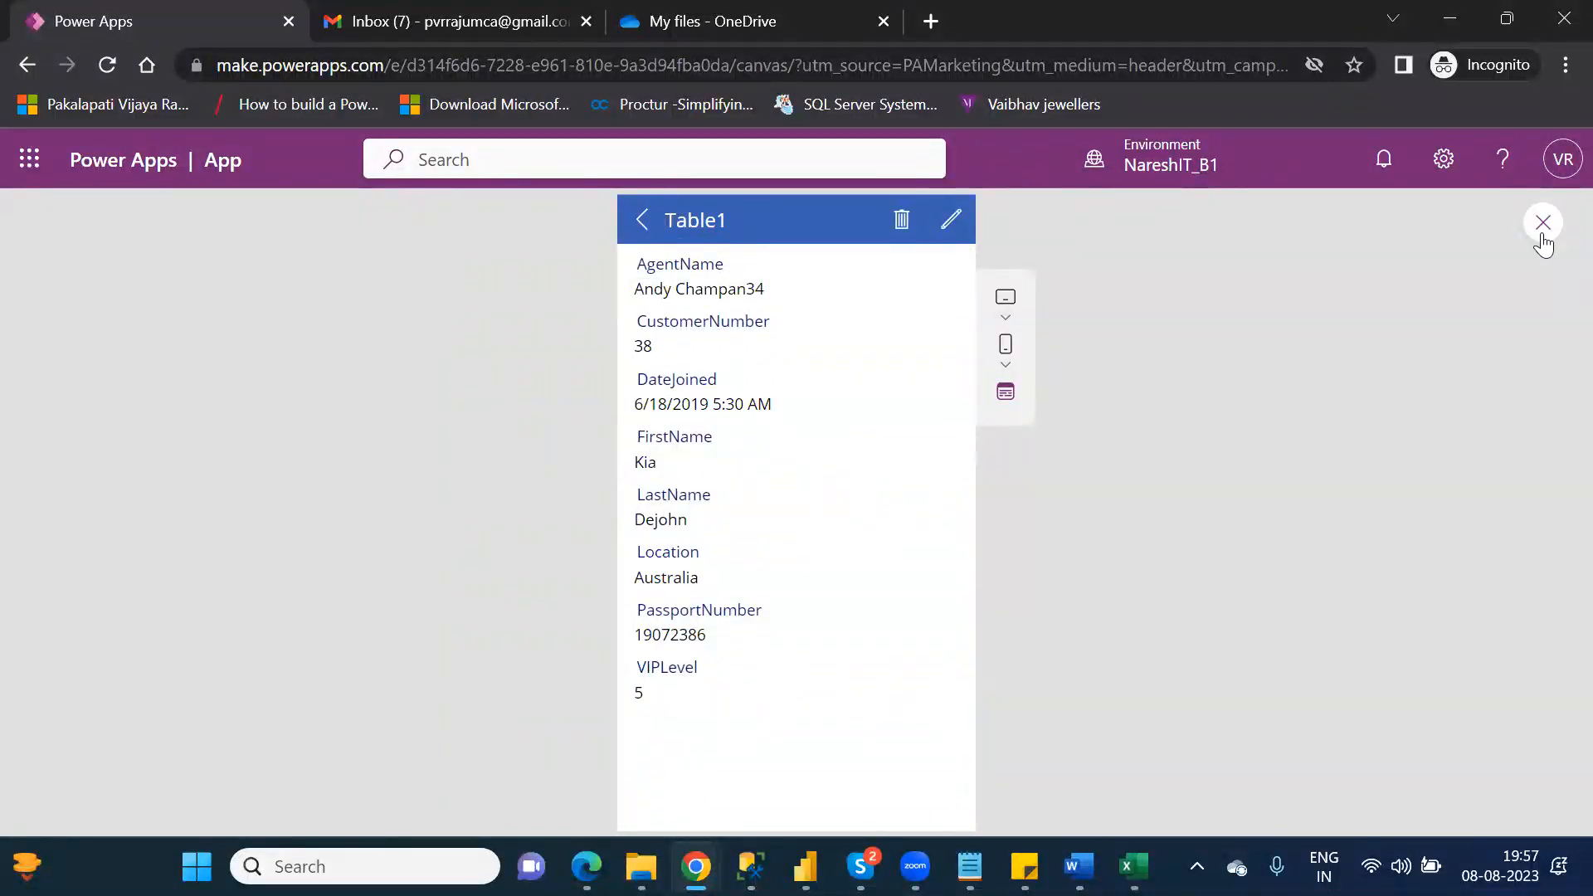
# Step: Close the app preview, dismiss the tip and display BrowseScreen1 in the editor
pyautogui.click(1542, 224)
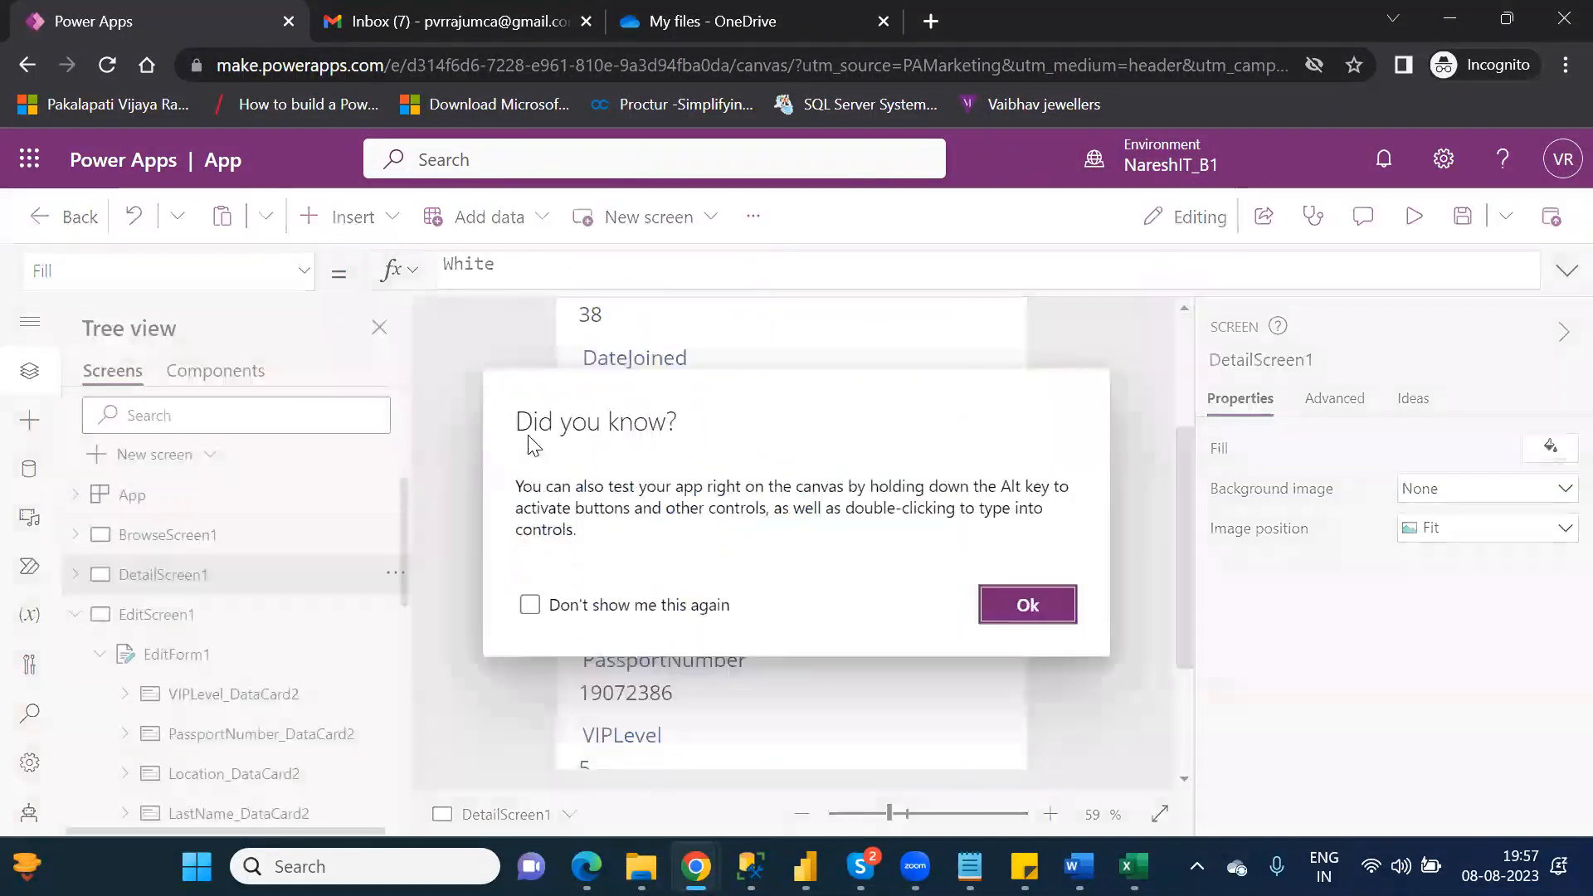
pyautogui.click(1004, 605)
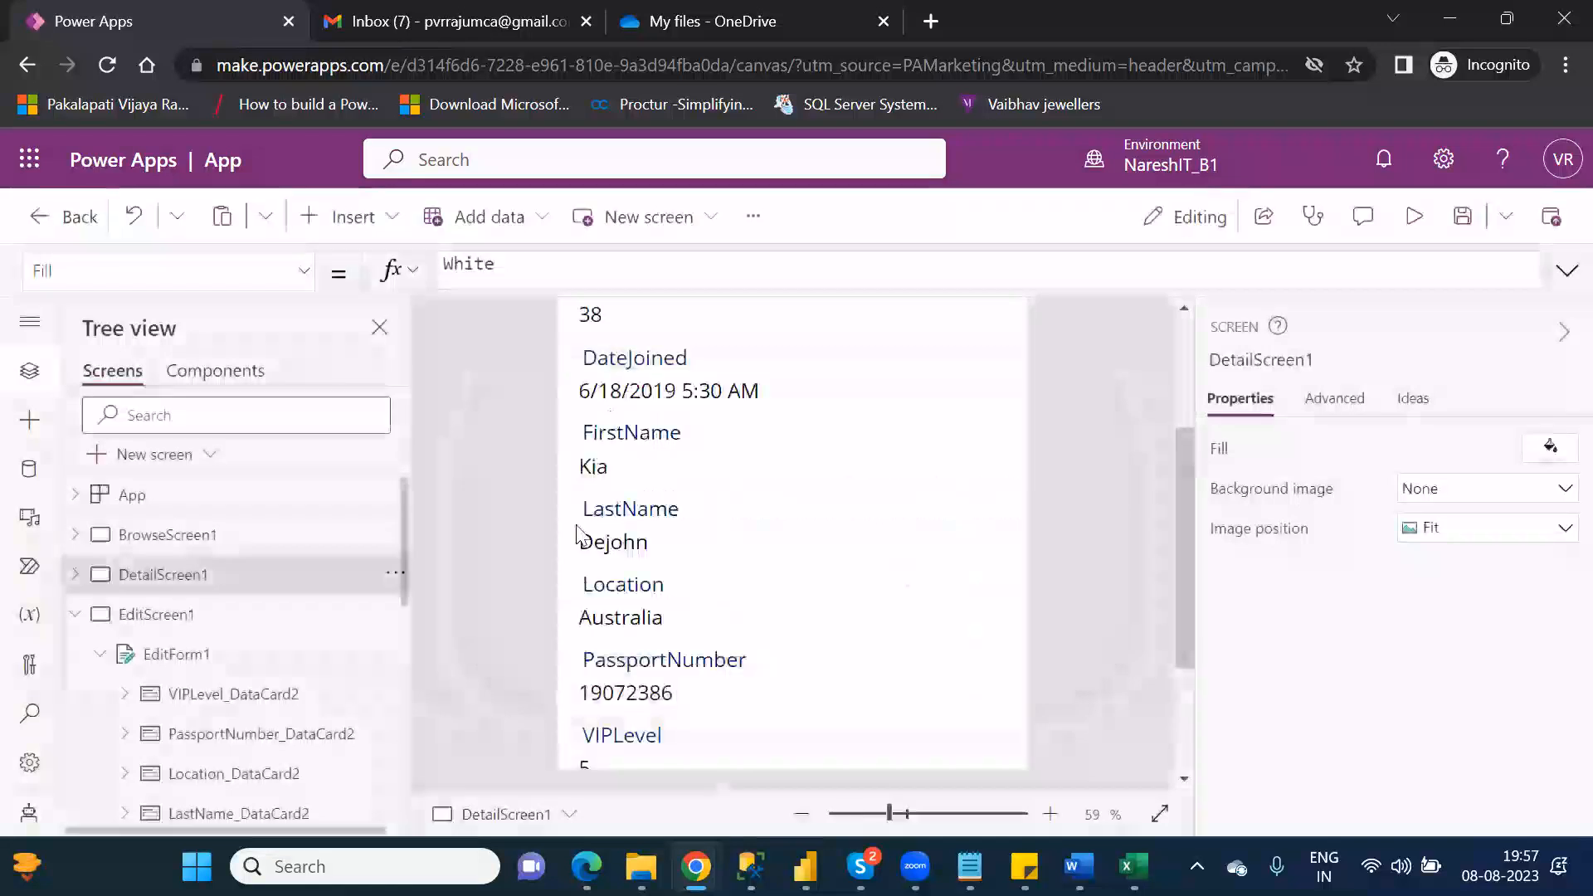
pyautogui.click(166, 537)
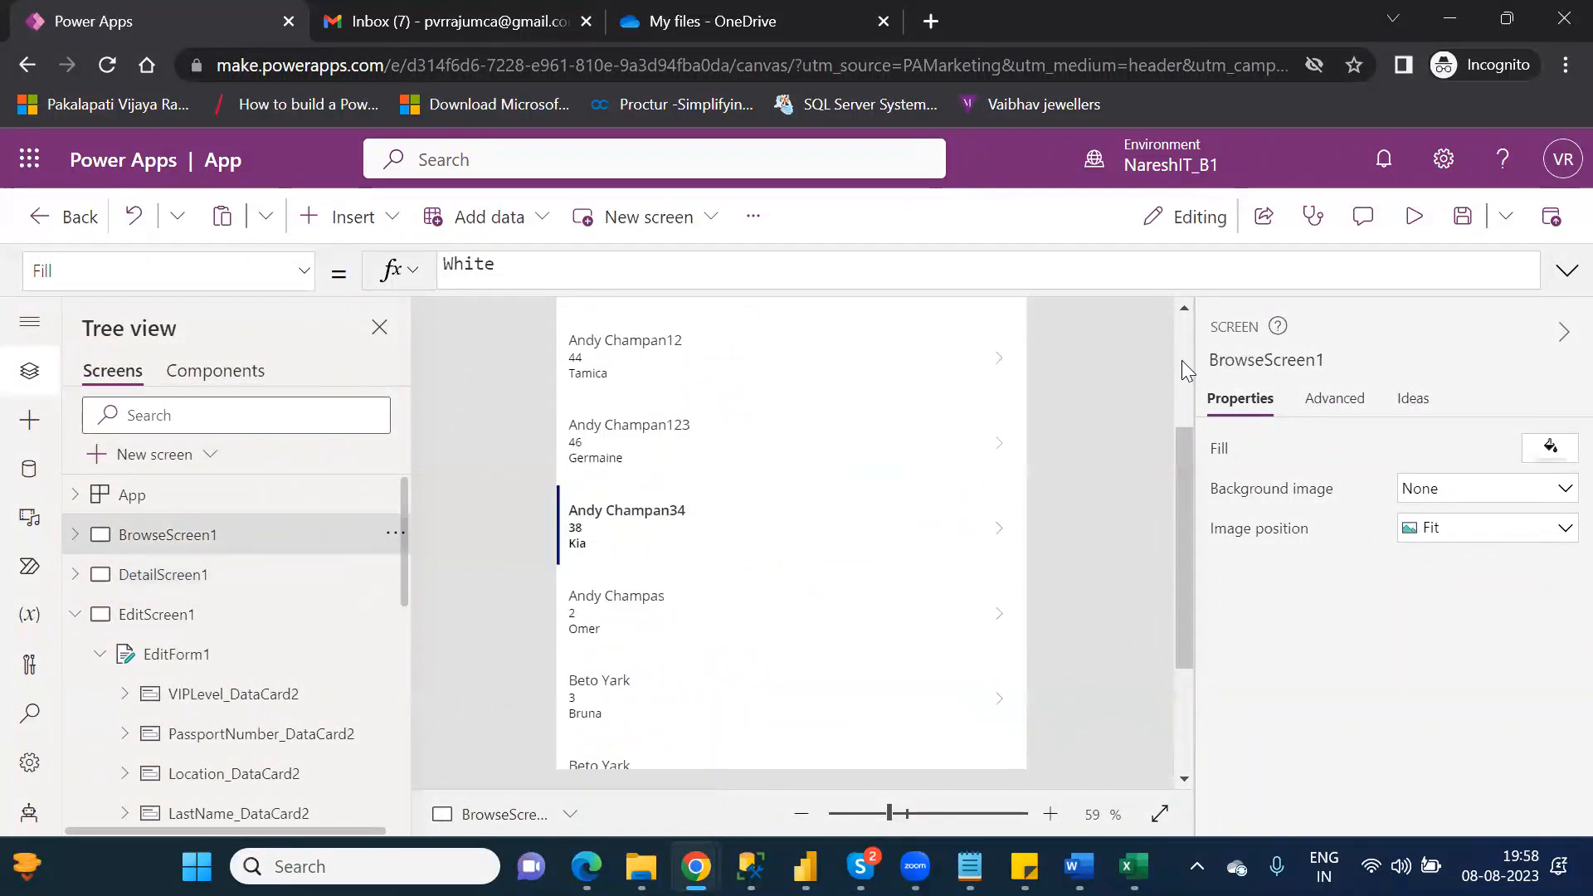
pyautogui.scroll(3, 1181, 360)
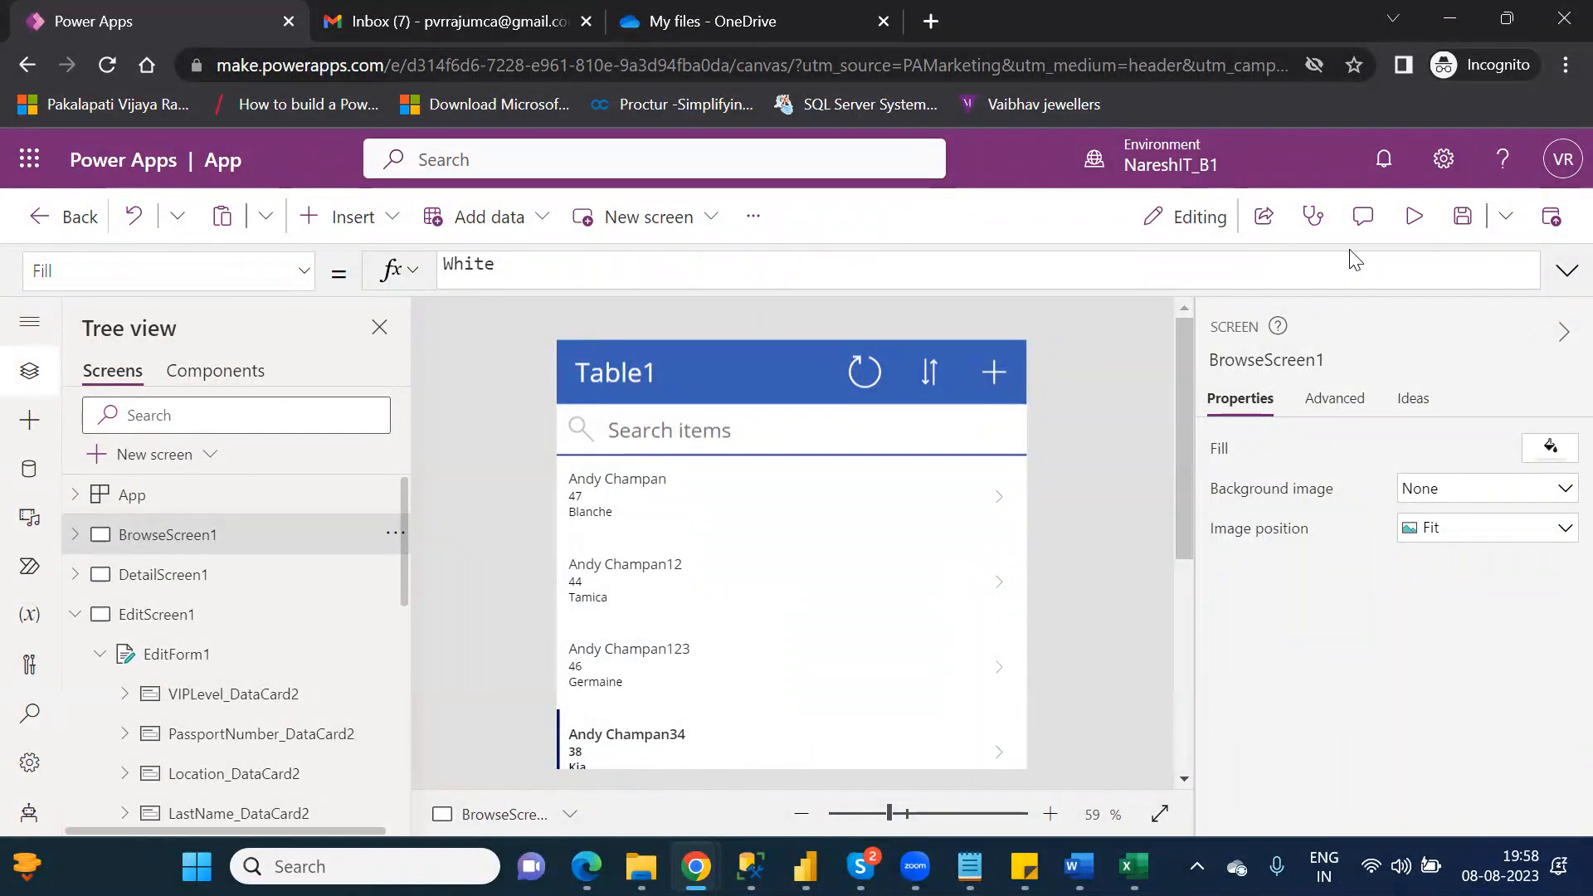
# Step: Preview the browse screen, examine the blank new-record form, cancel it and return to the editor
pyautogui.click(1414, 217)
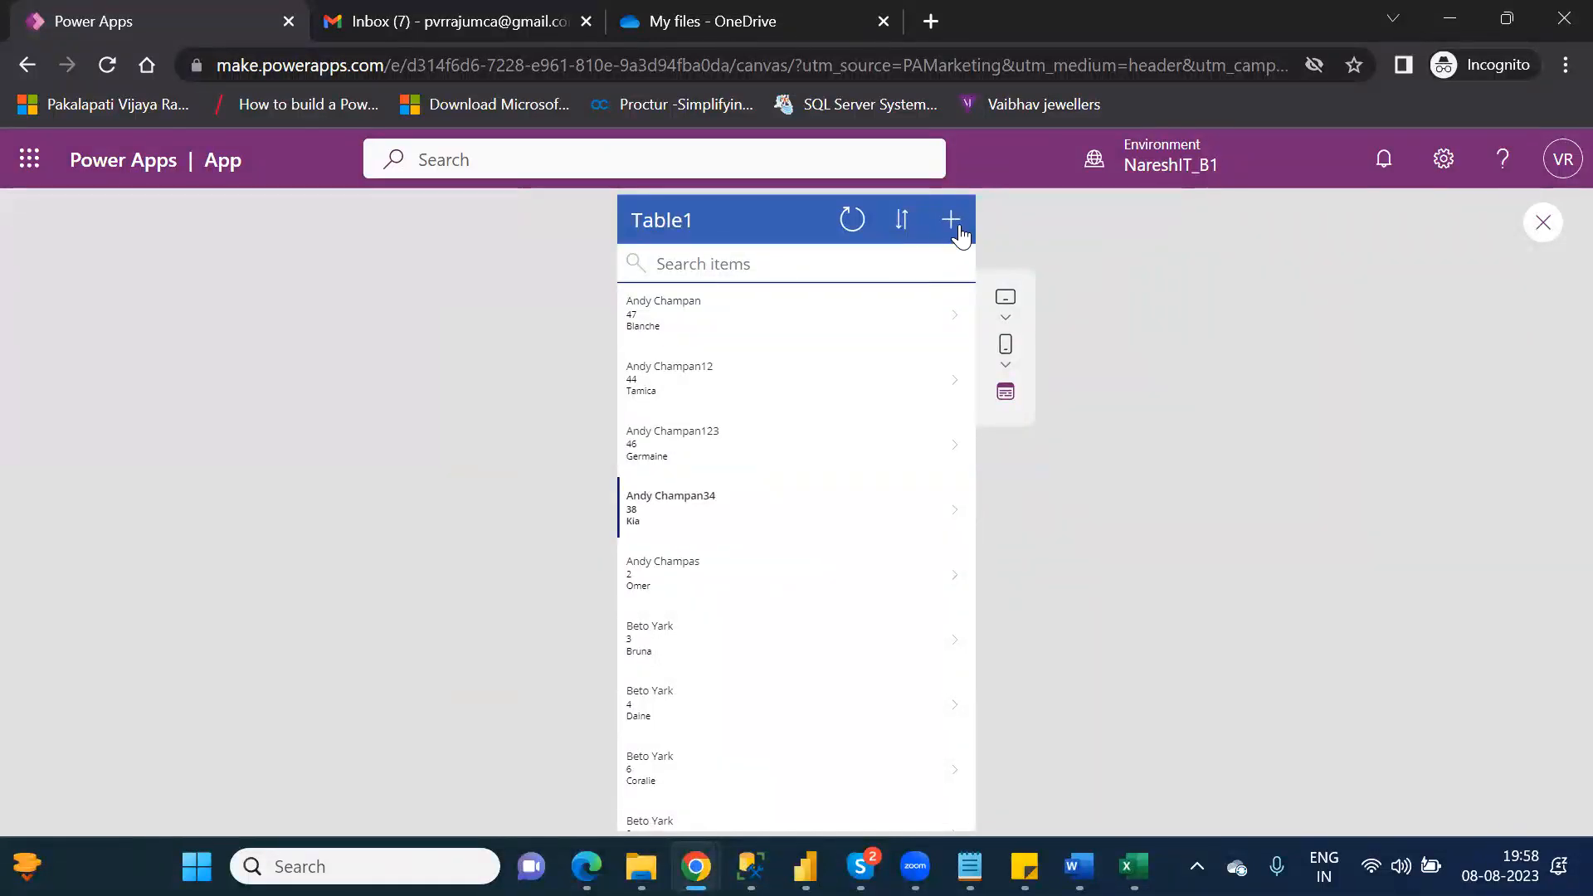
pyautogui.click(955, 225)
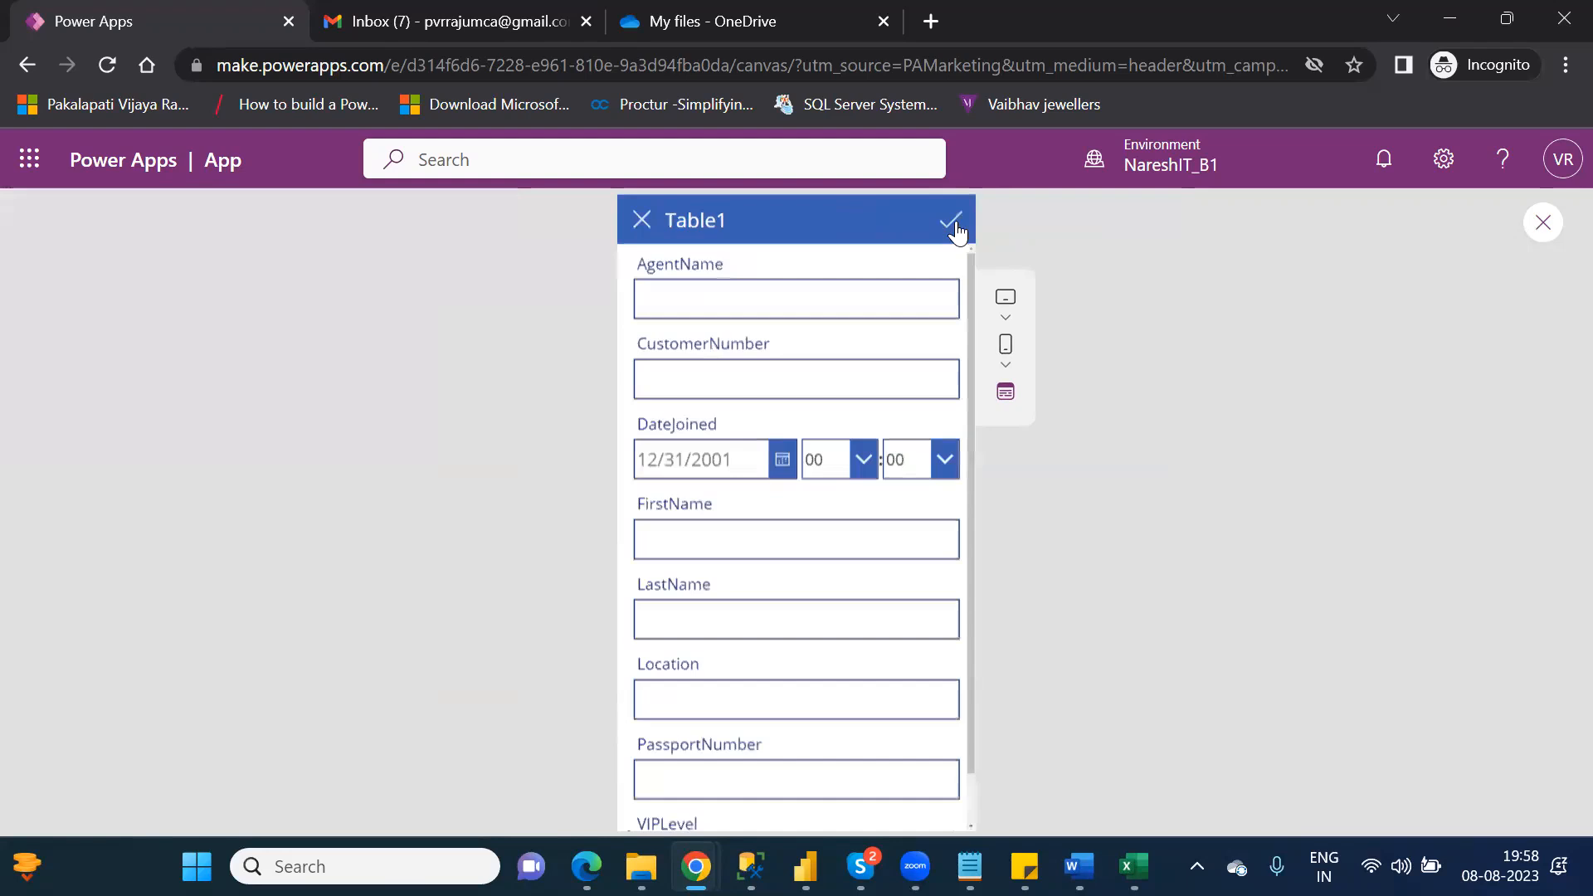
pyautogui.click(800, 291)
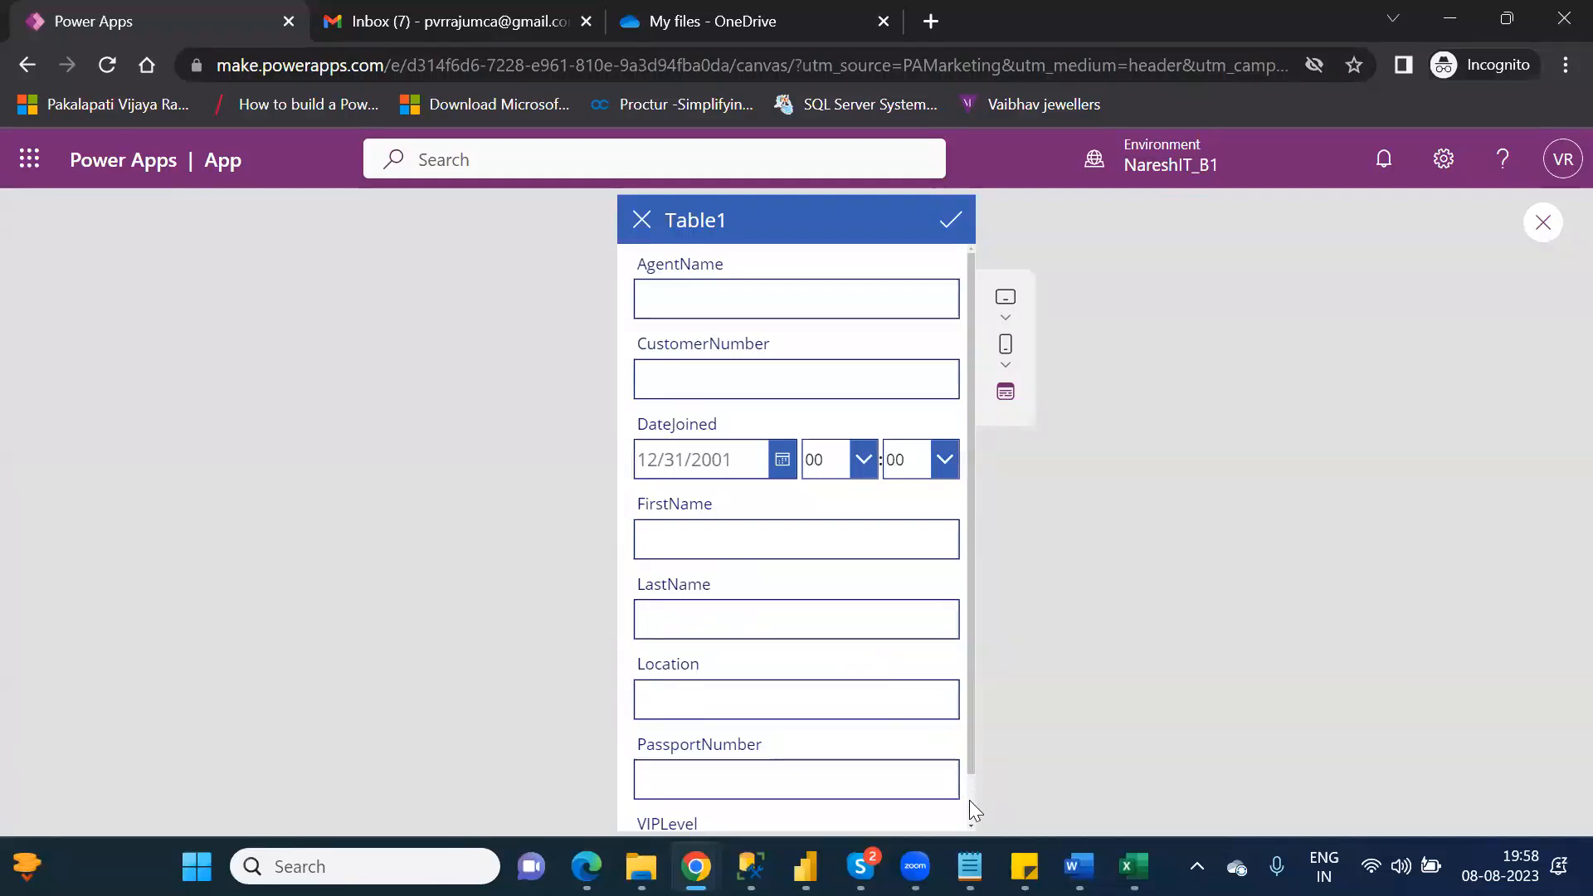
pyautogui.scroll(-1, 971, 802)
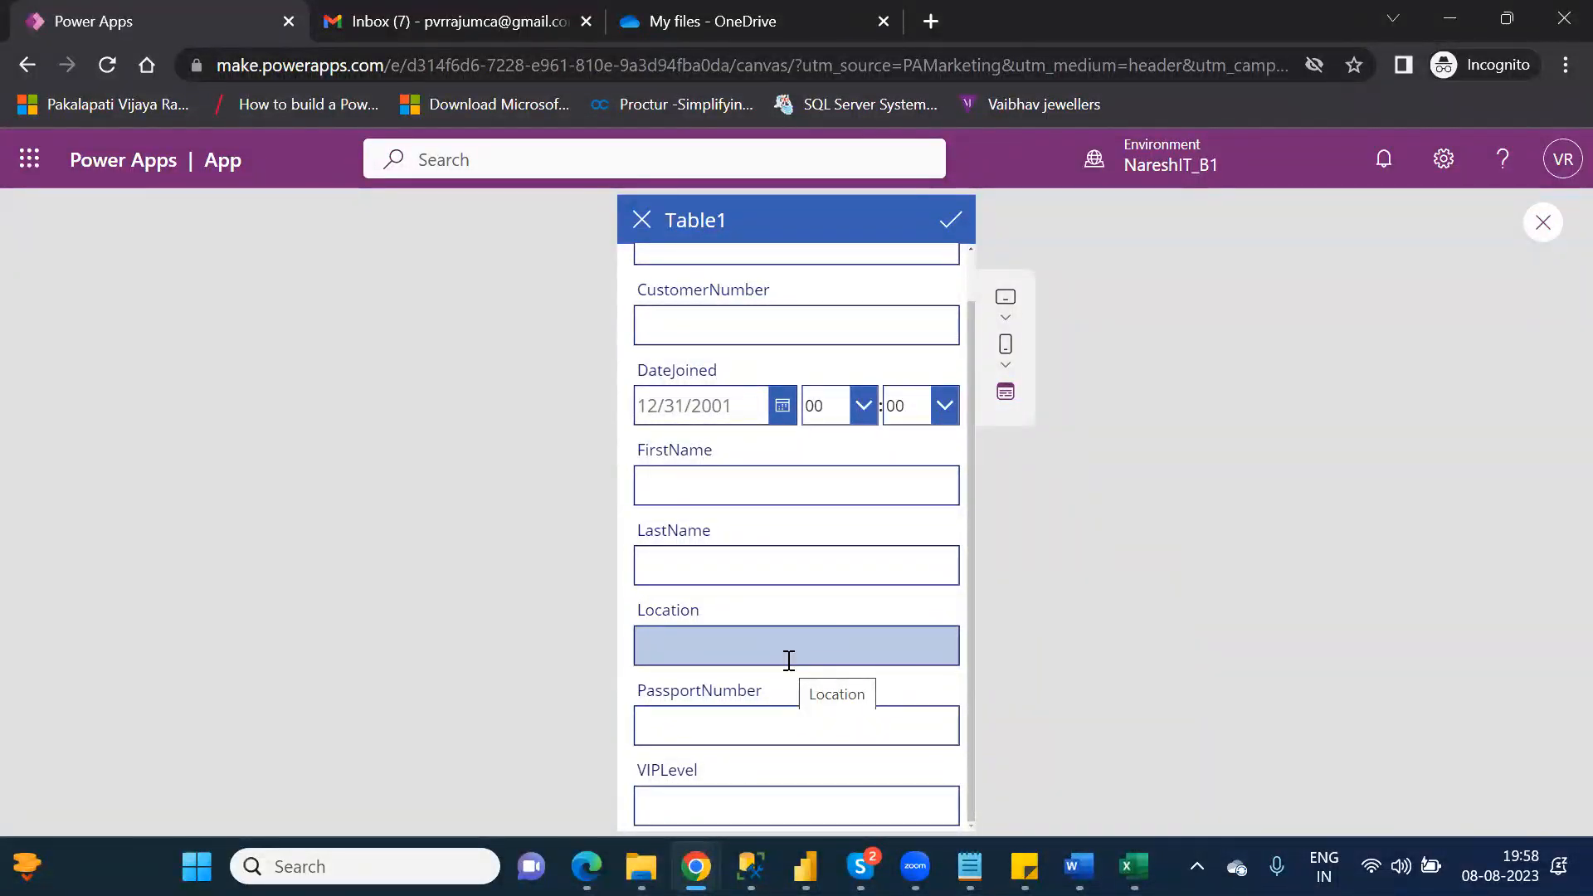
pyautogui.click(643, 222)
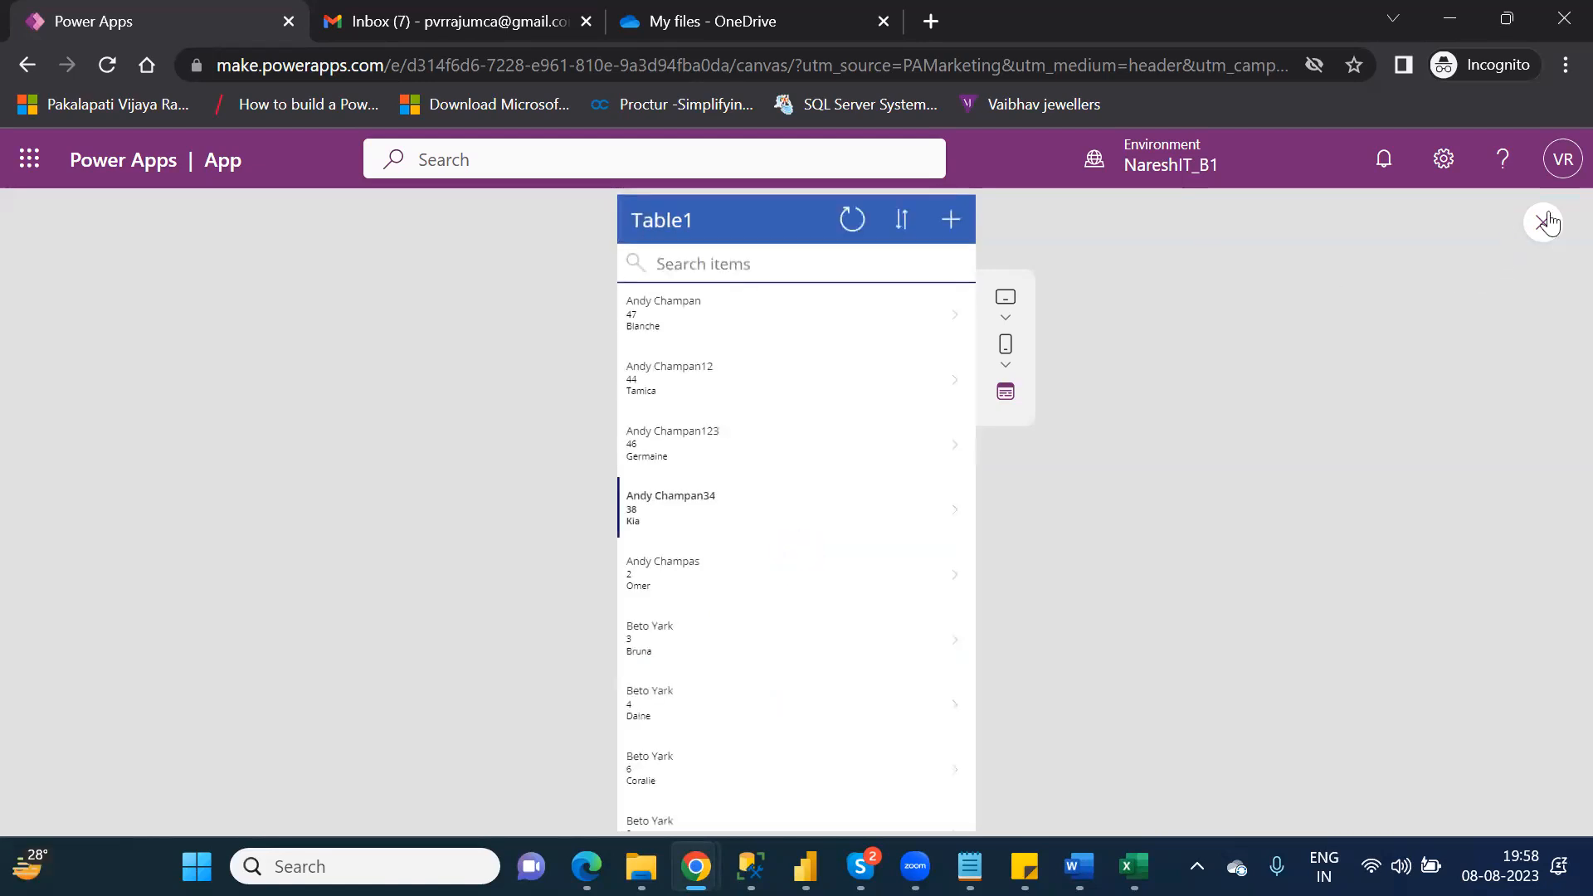
pyautogui.click(1553, 228)
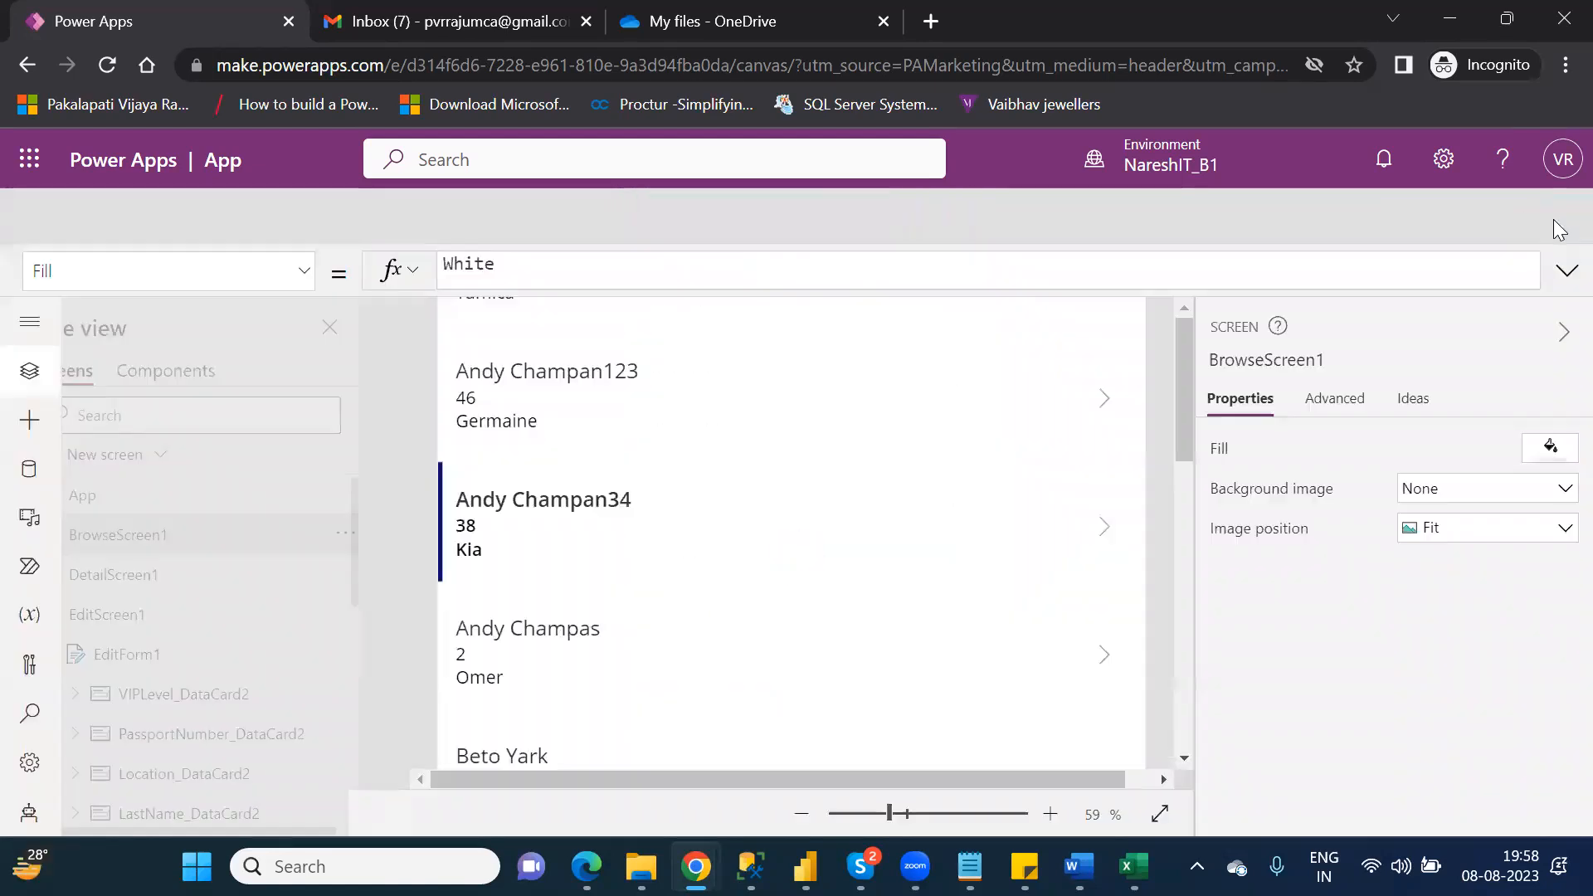
pyautogui.click(1031, 610)
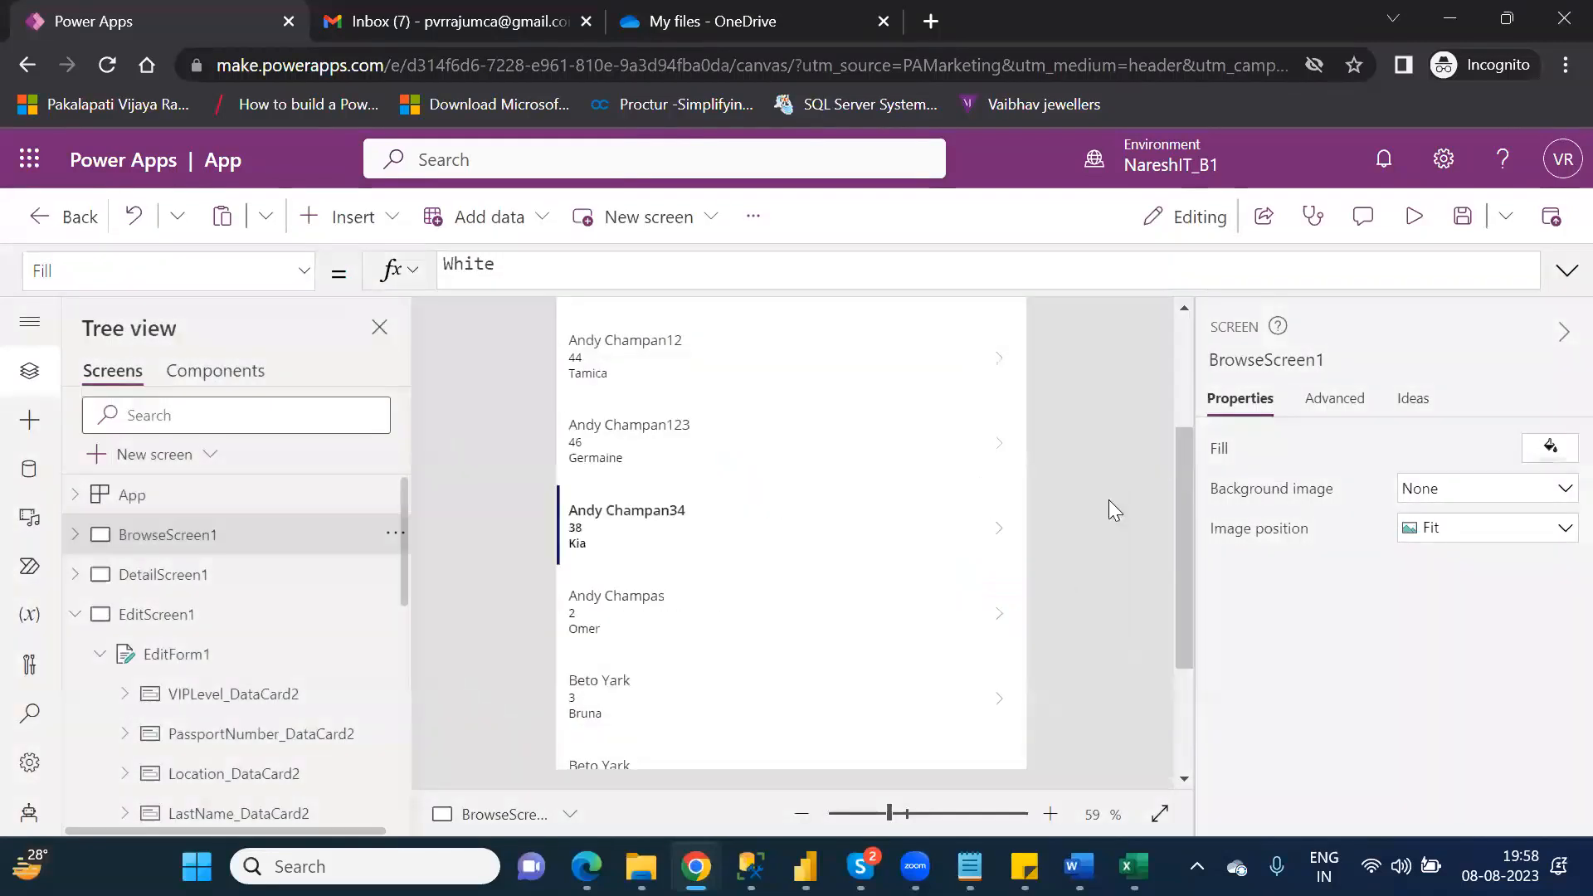
pyautogui.scroll(3, 1186, 355)
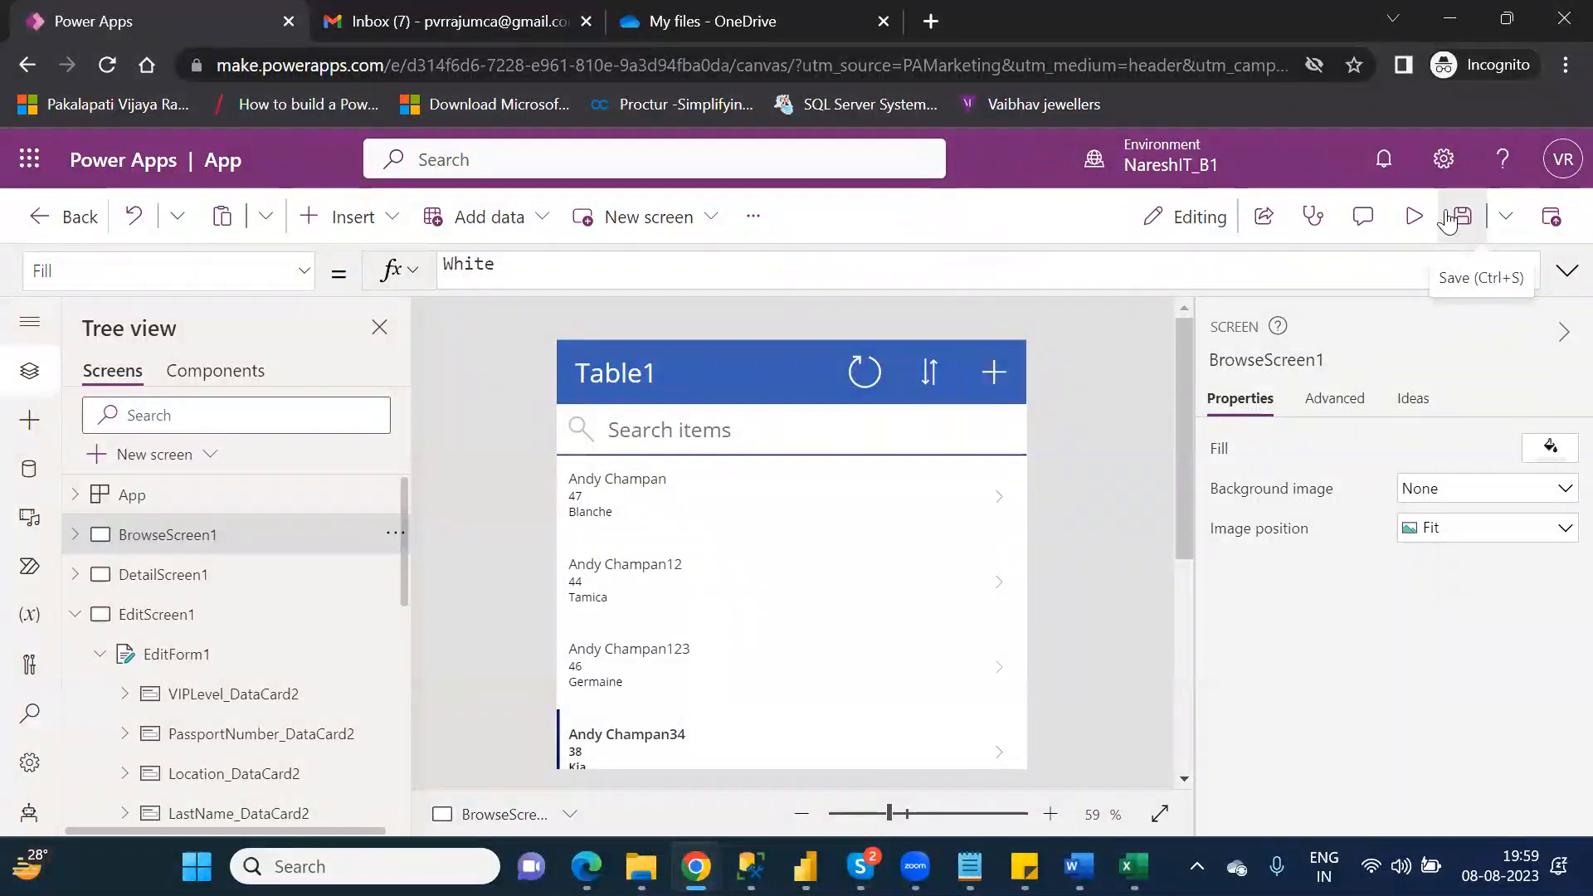
# Step: Examine the app's General settings, including name, description, icon, fill colours, auto save, data row limit and debug publishing
pyautogui.click(30, 763)
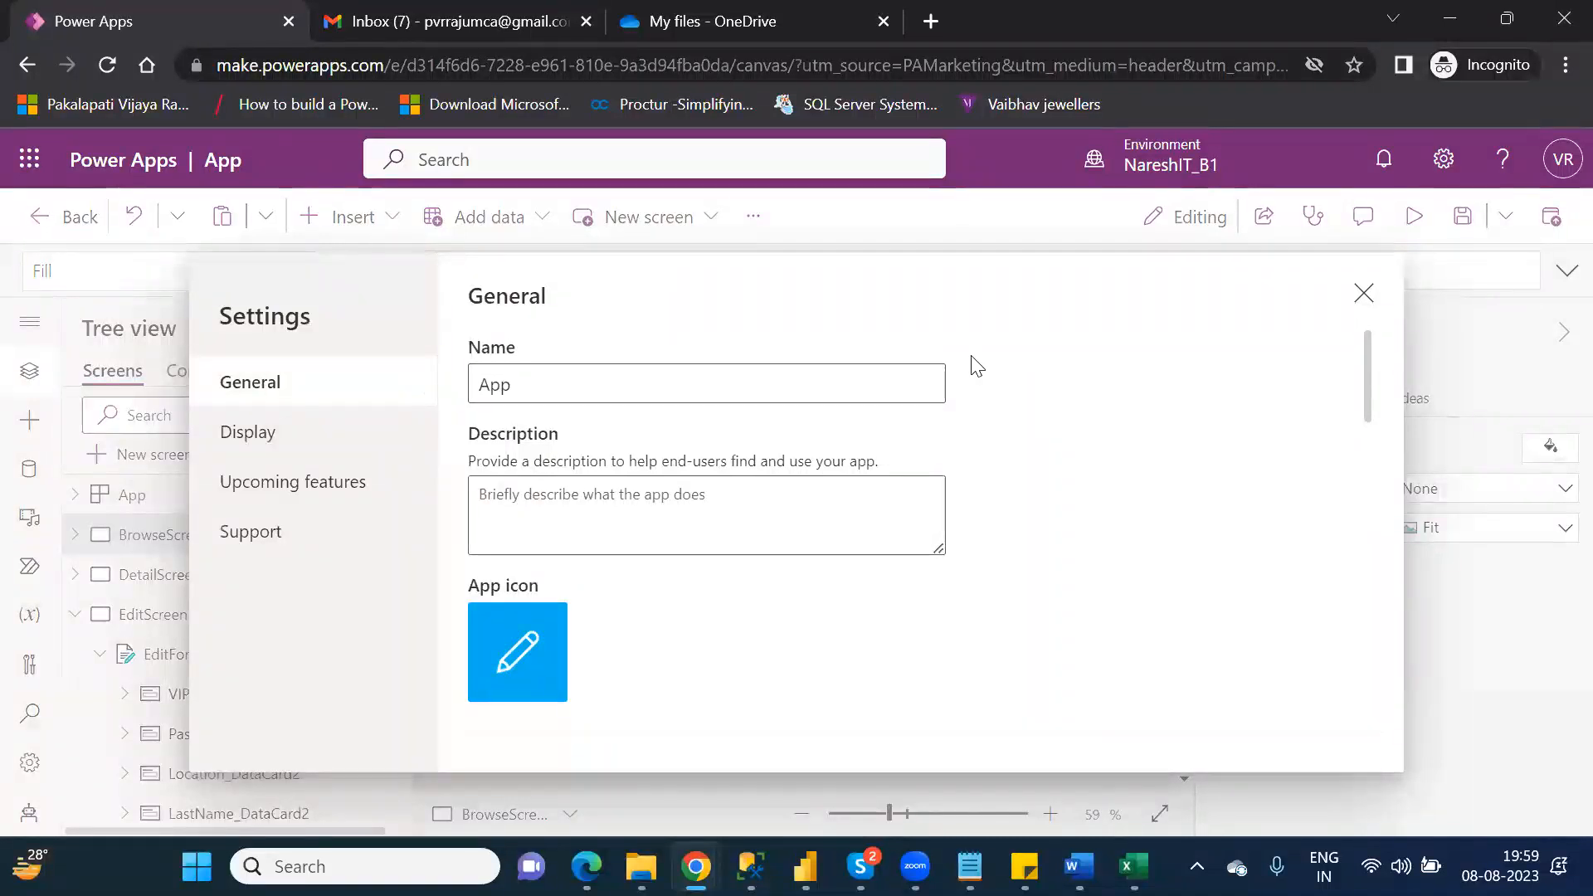
pyautogui.moveTo(1368, 394); pyautogui.dragTo(1384, 426)
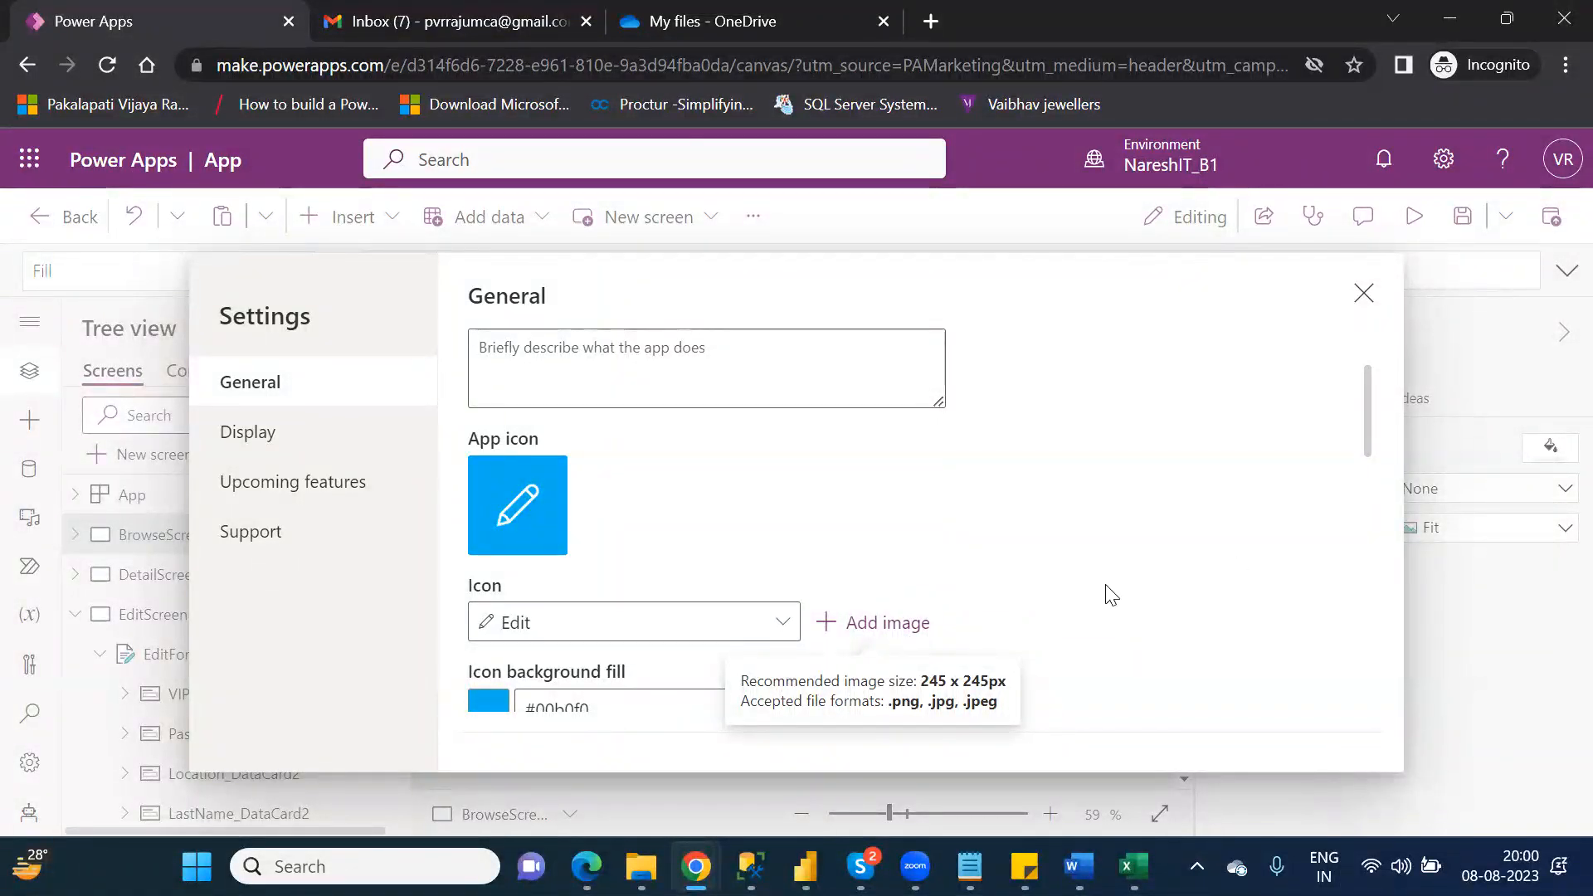
pyautogui.moveTo(1367, 432); pyautogui.dragTo(1387, 480)
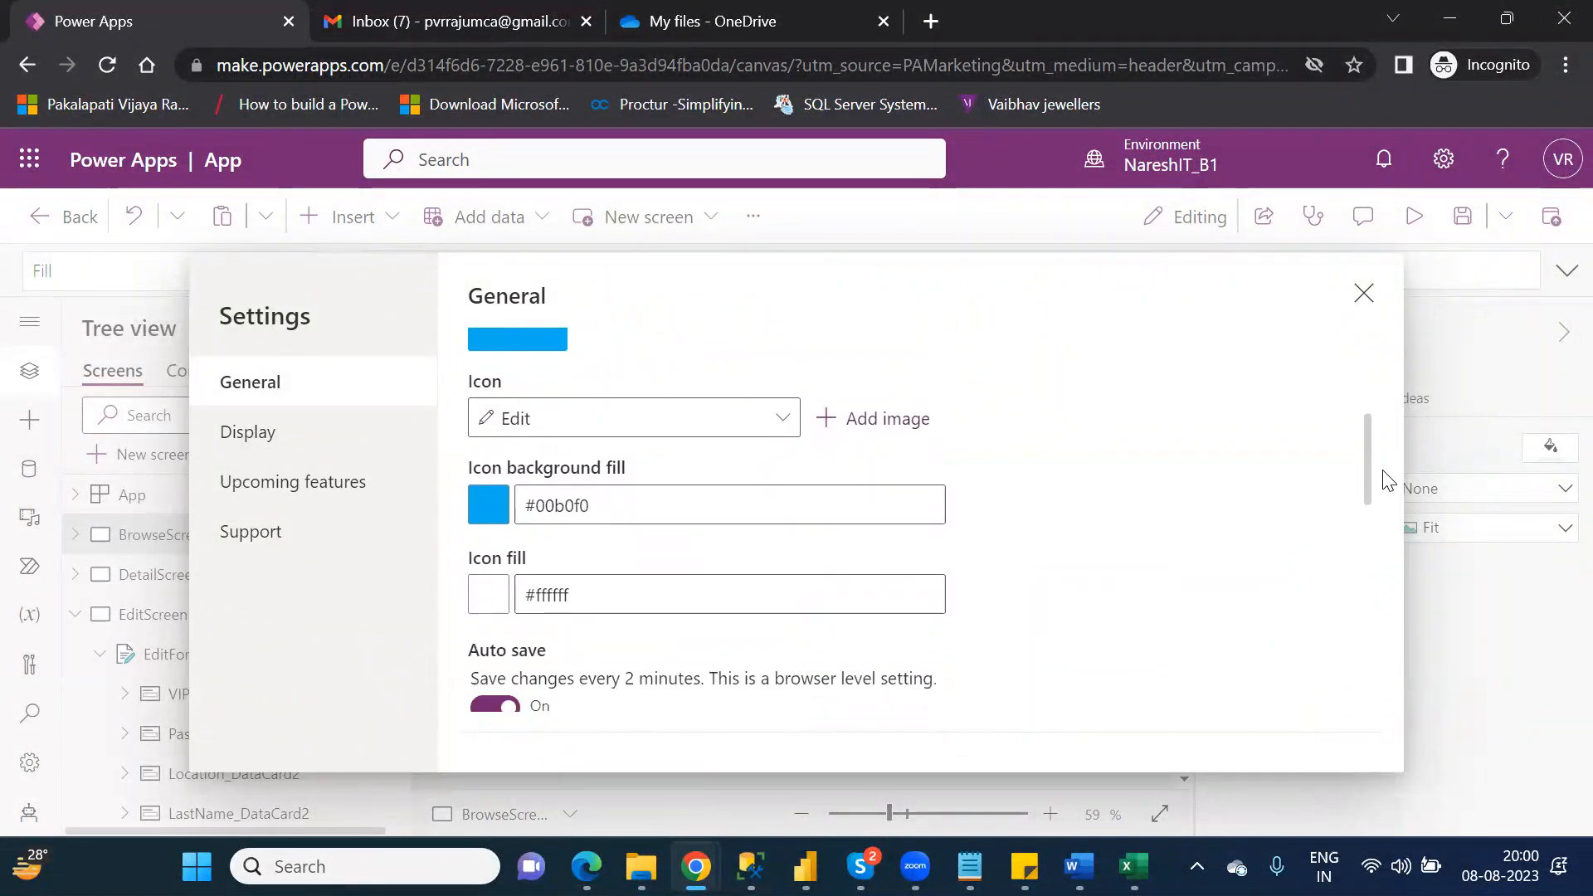
pyautogui.doubleClick(556, 505)
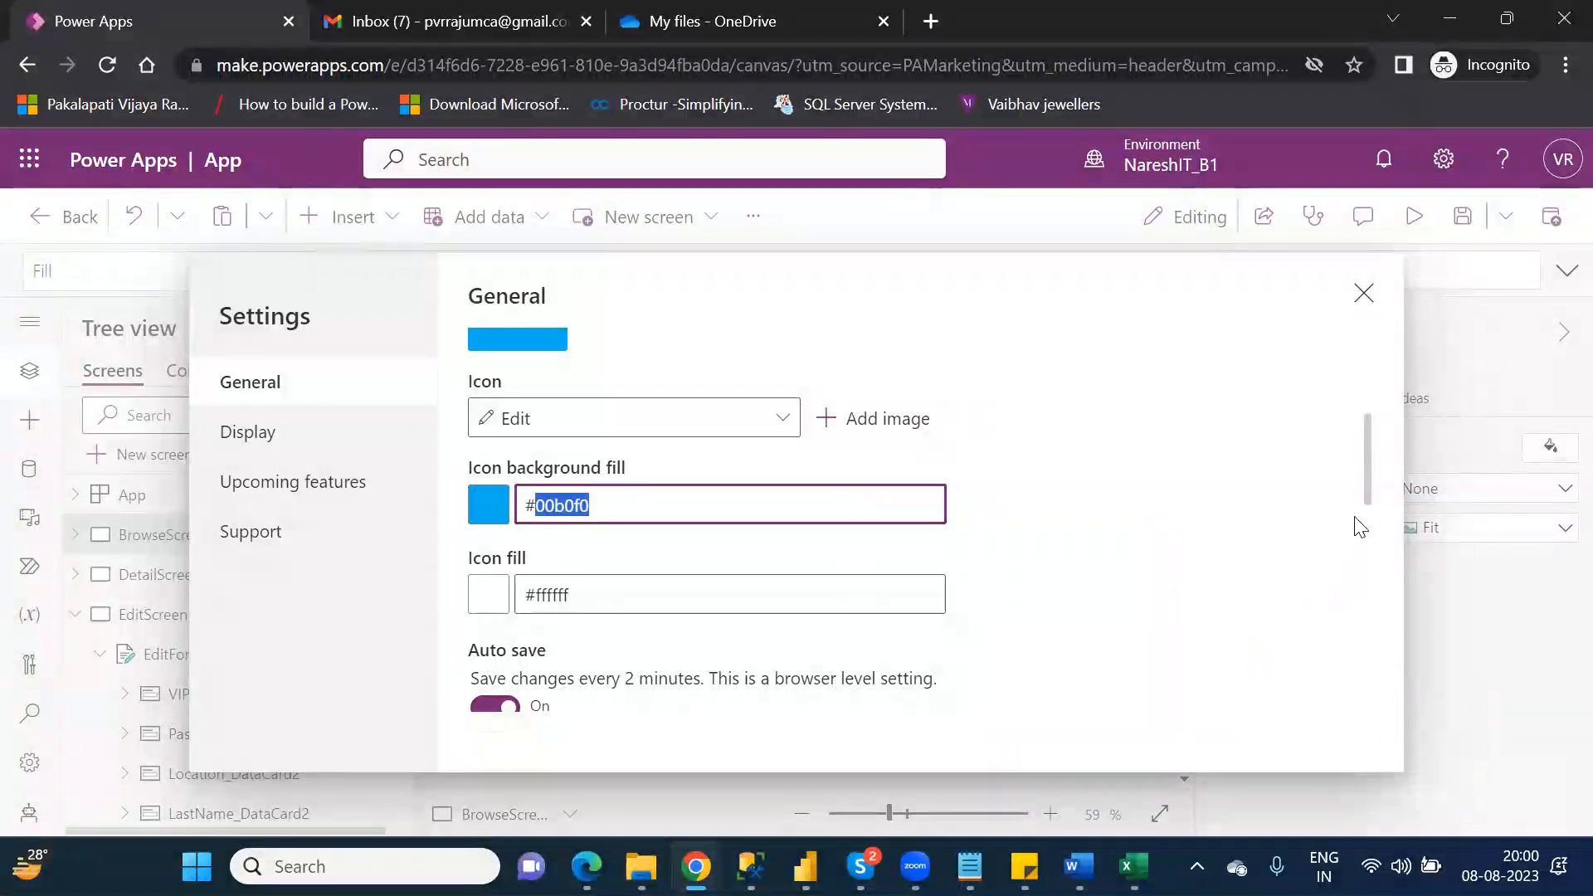
pyautogui.moveTo(1366, 490); pyautogui.dragTo(1384, 532)
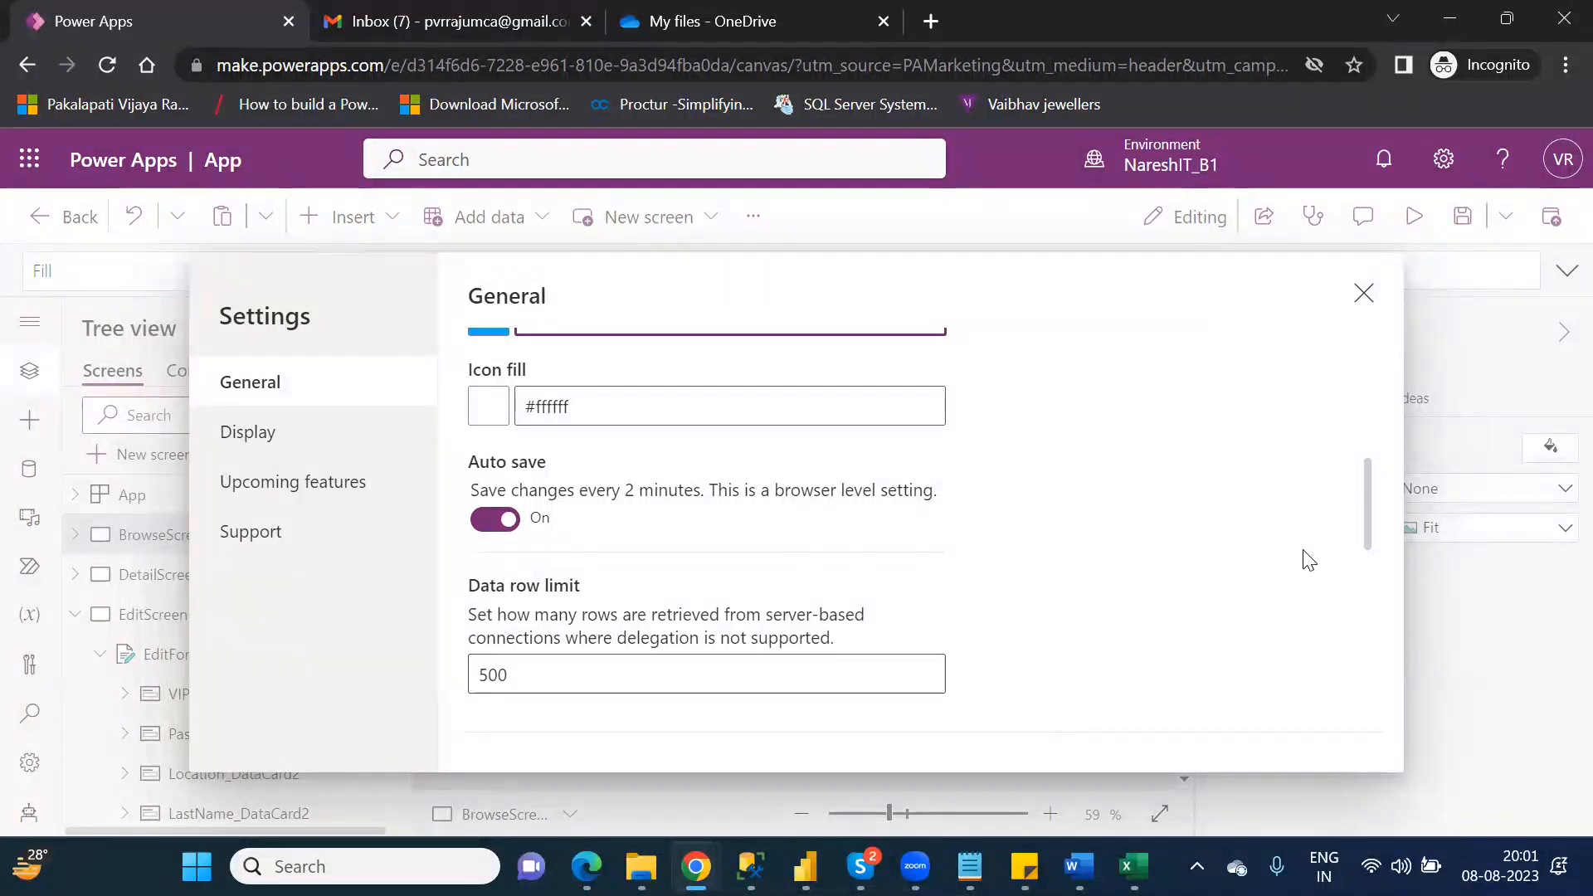
pyautogui.moveTo(1367, 535); pyautogui.dragTo(1387, 614)
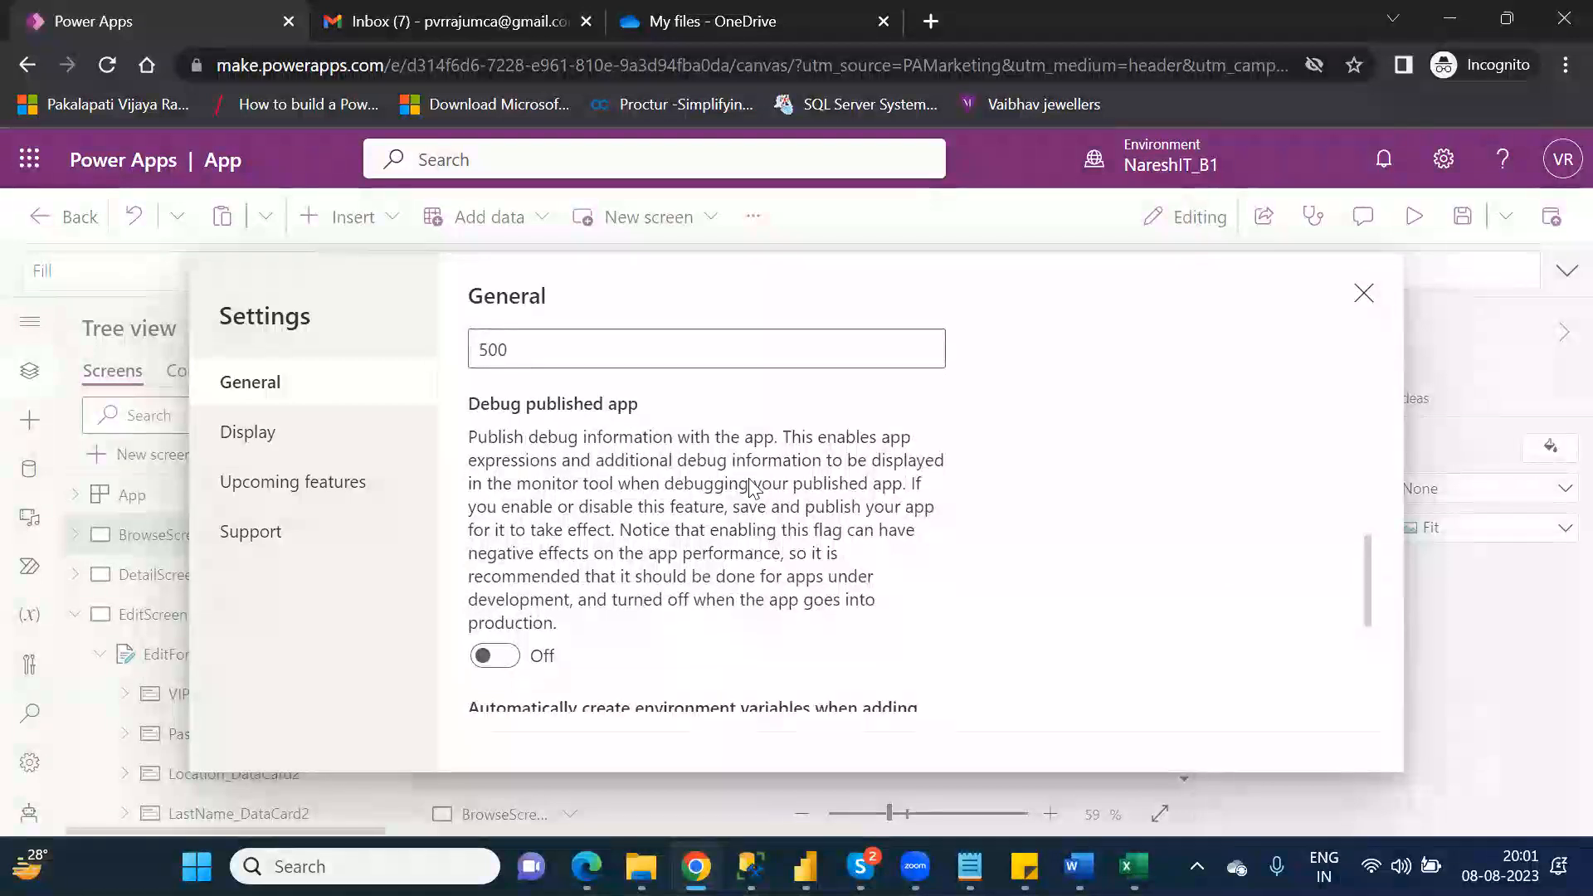
# Step: Examine the app's Display settings and the available orientation options, and close the settings without changing them
pyautogui.click(272, 444)
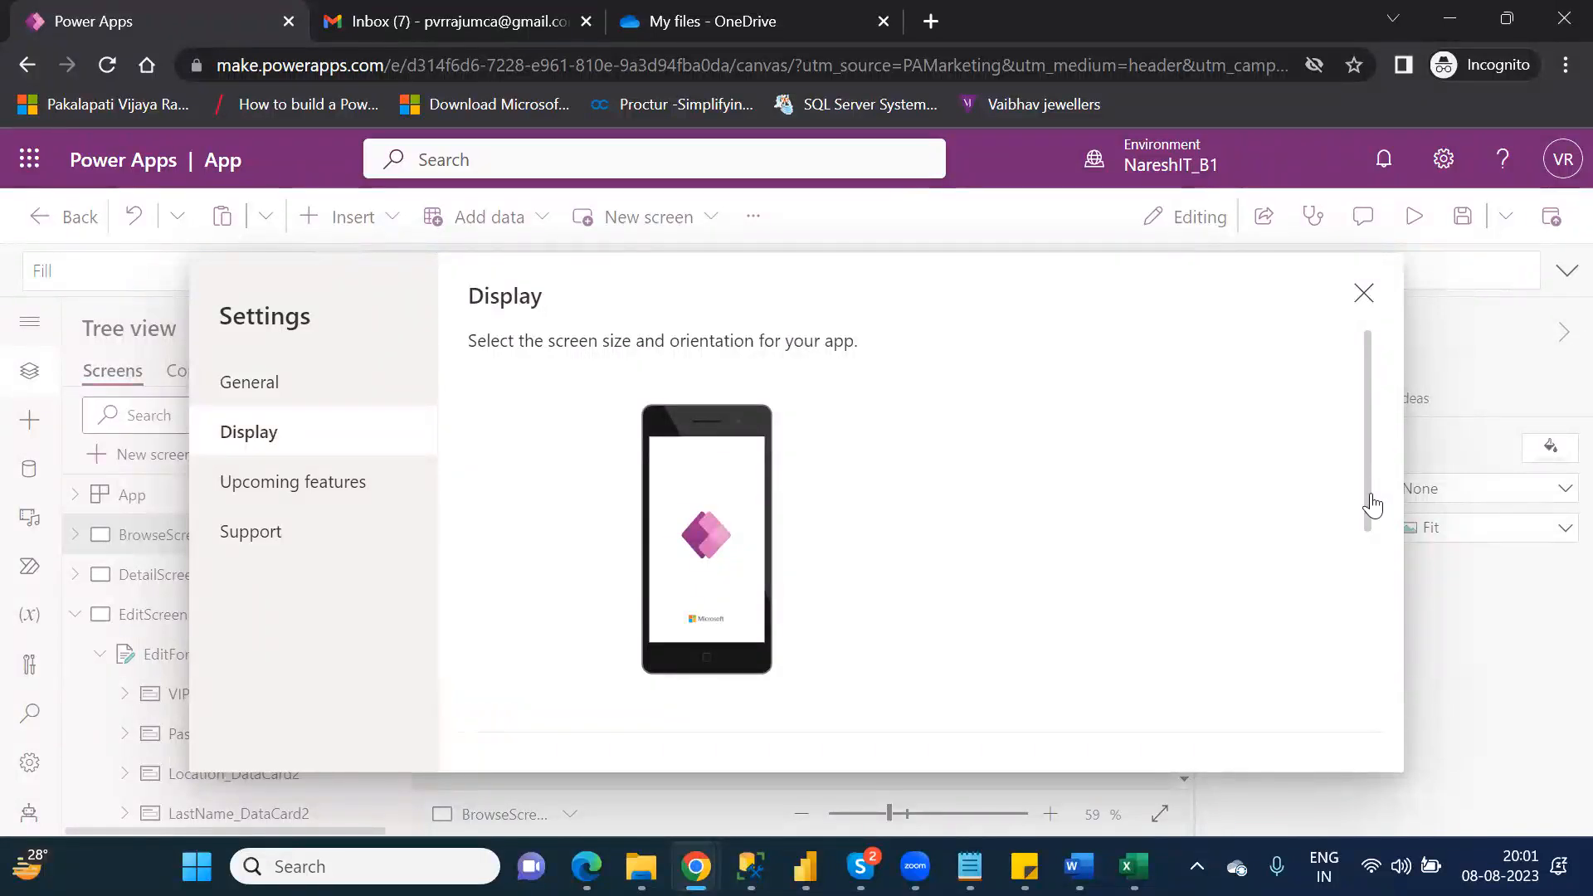
pyautogui.scroll(-3, 1378, 519)
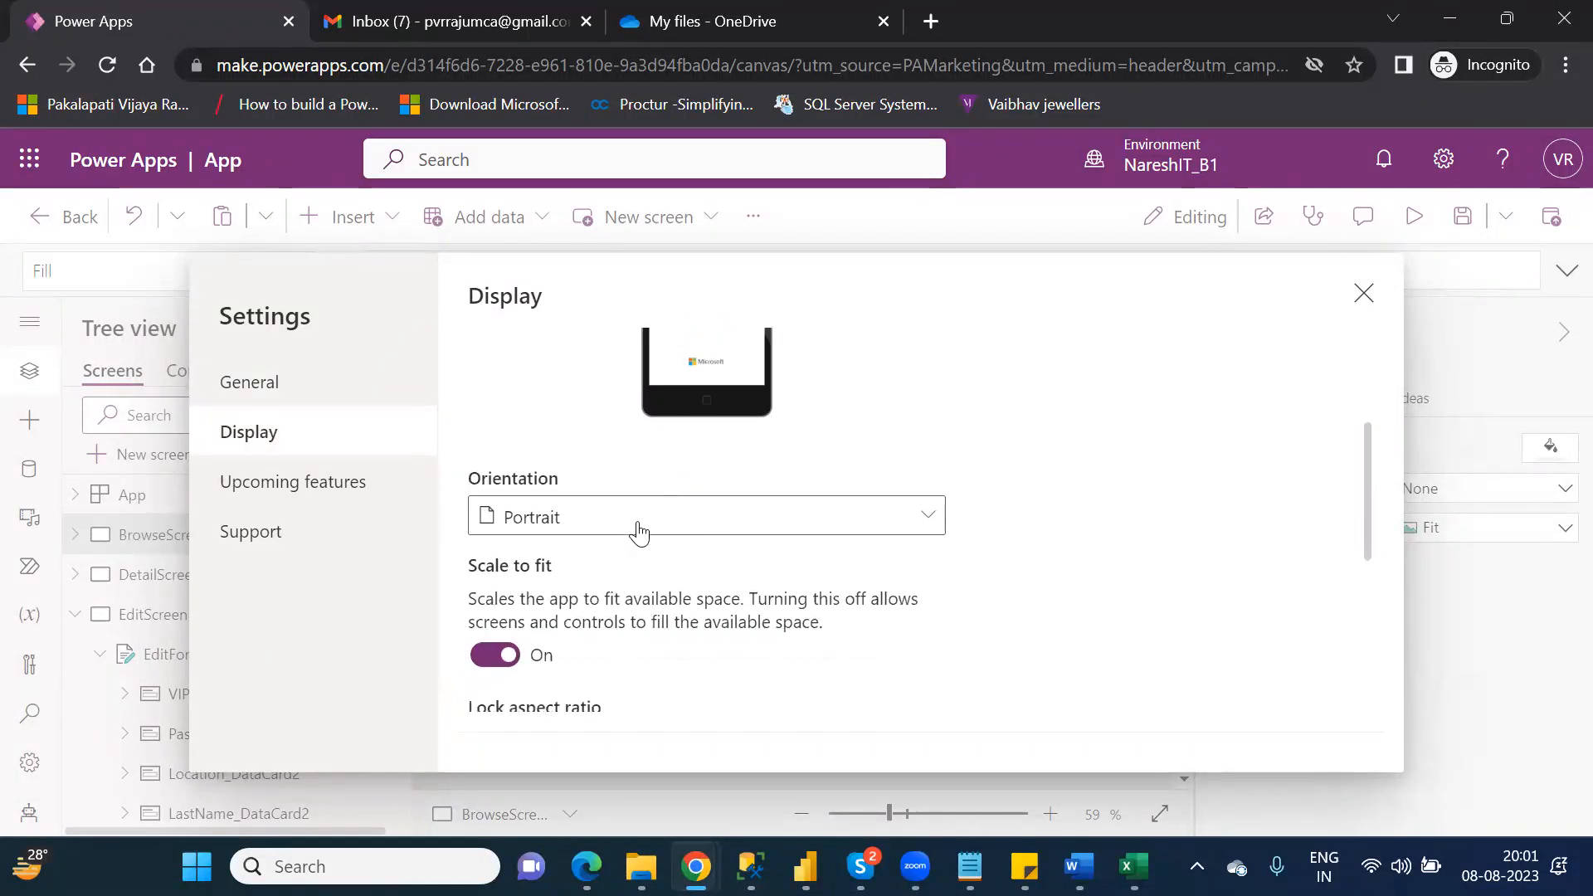
pyautogui.click(563, 528)
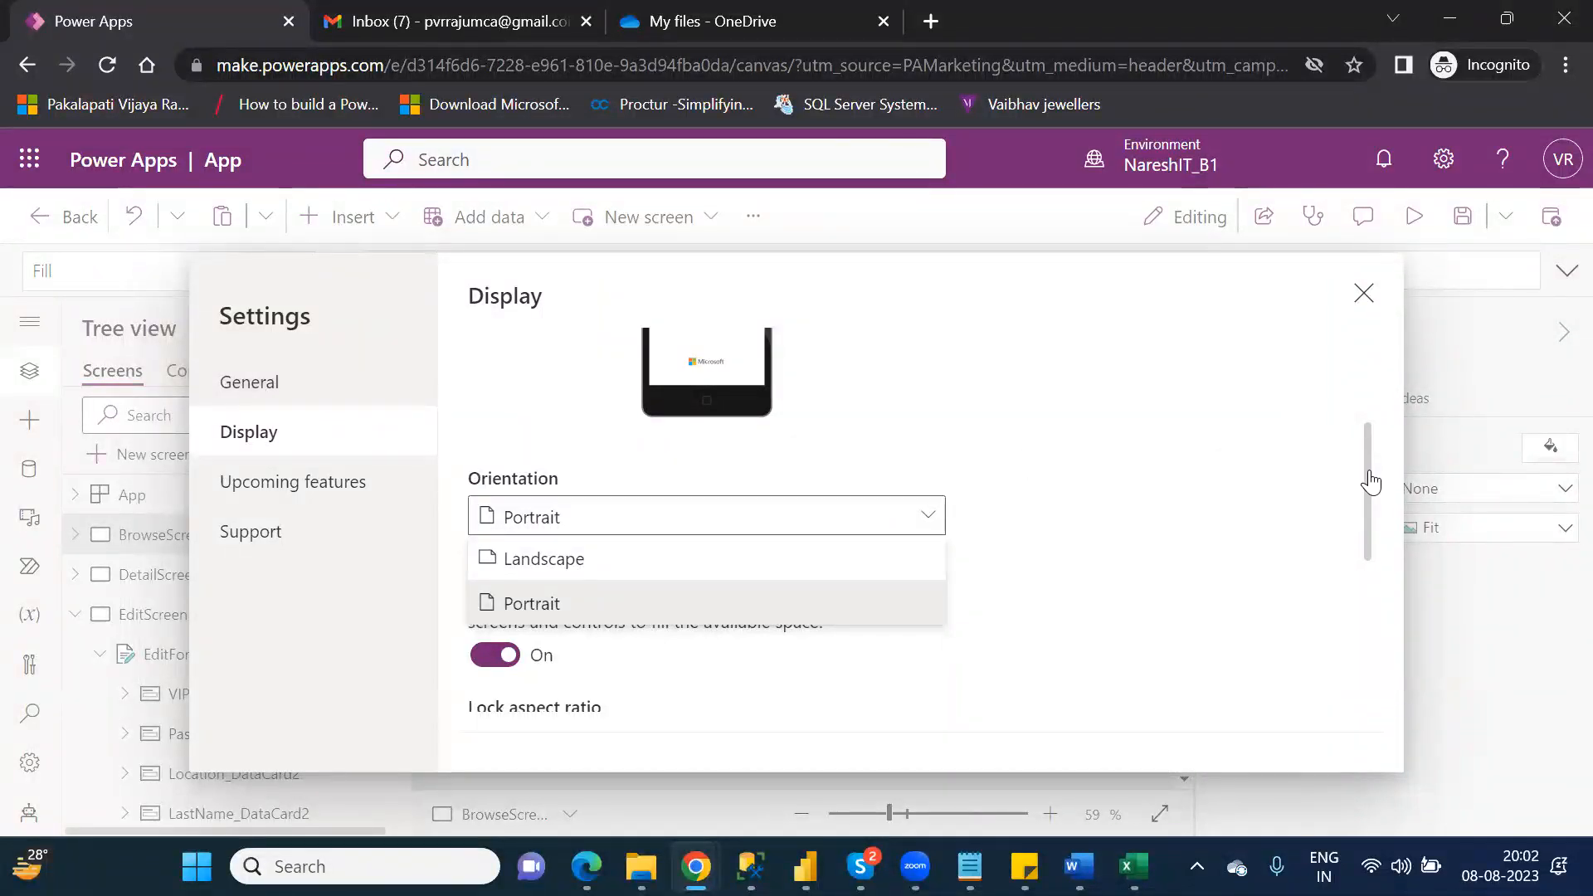
pyautogui.moveTo(1370, 480); pyautogui.dragTo(1379, 409)
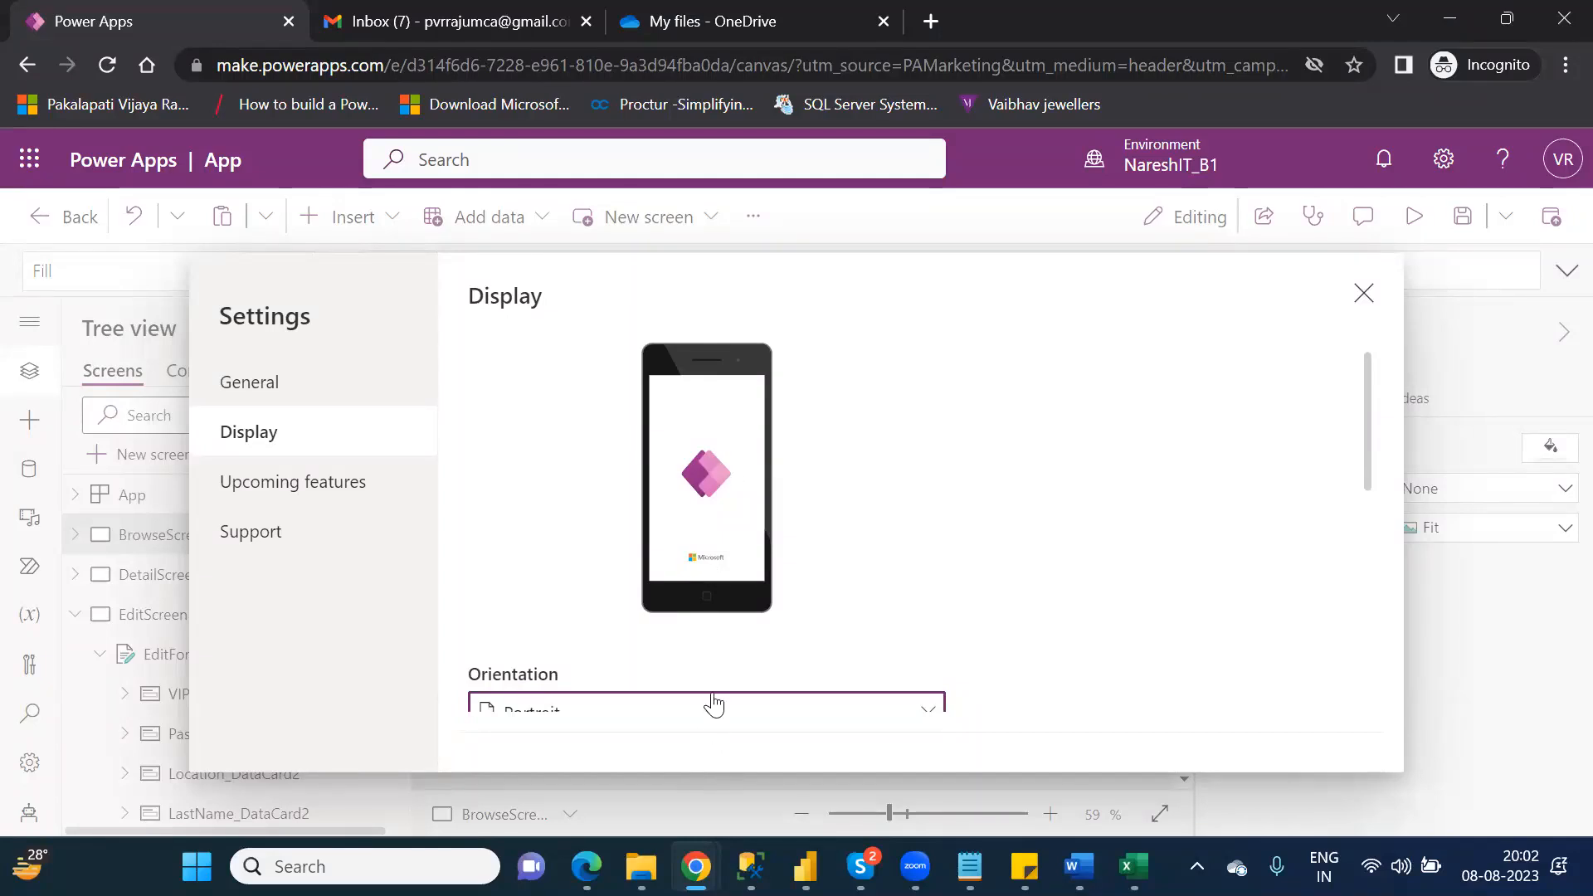
pyautogui.click(713, 703)
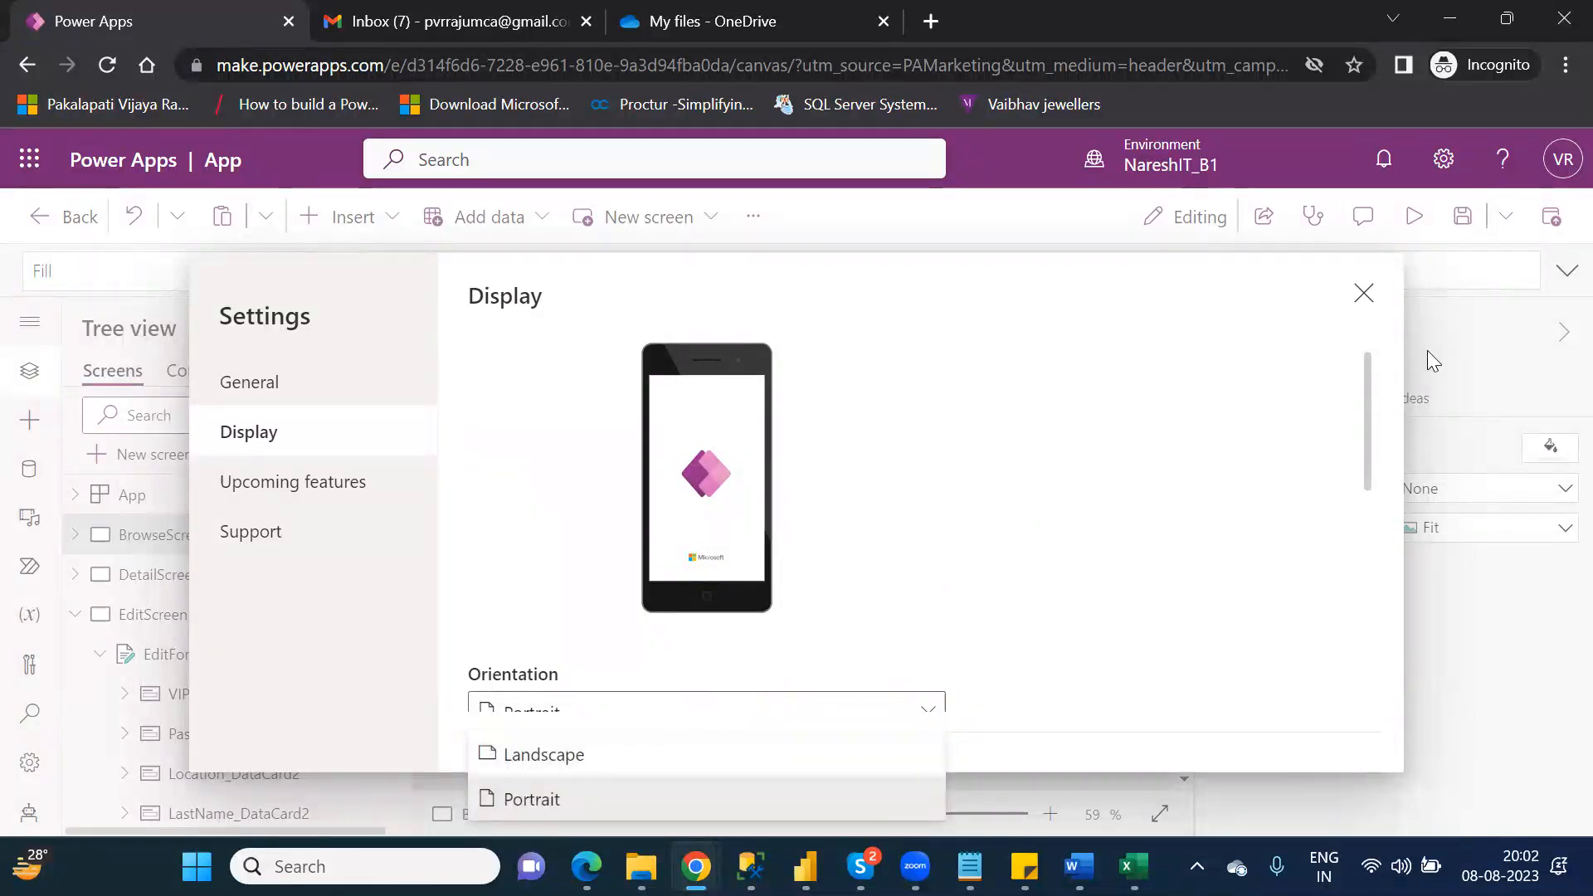
pyautogui.click(1364, 293)
pyautogui.click(1365, 296)
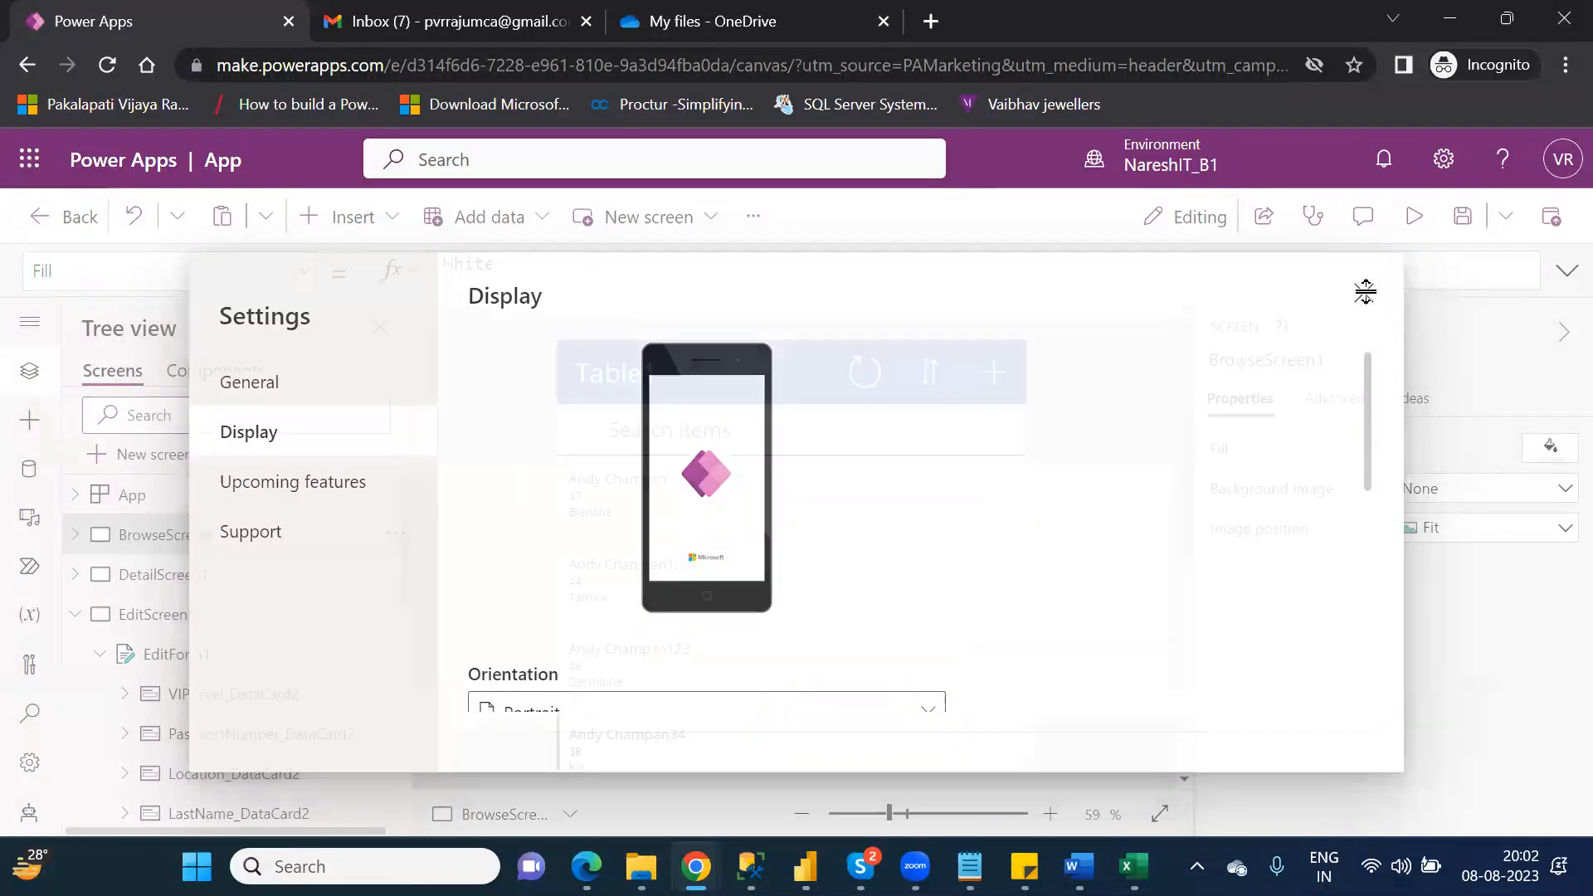
# Step: Save the app in the current environment under the name Canvas_CustomersApp
pyautogui.click(1460, 222)
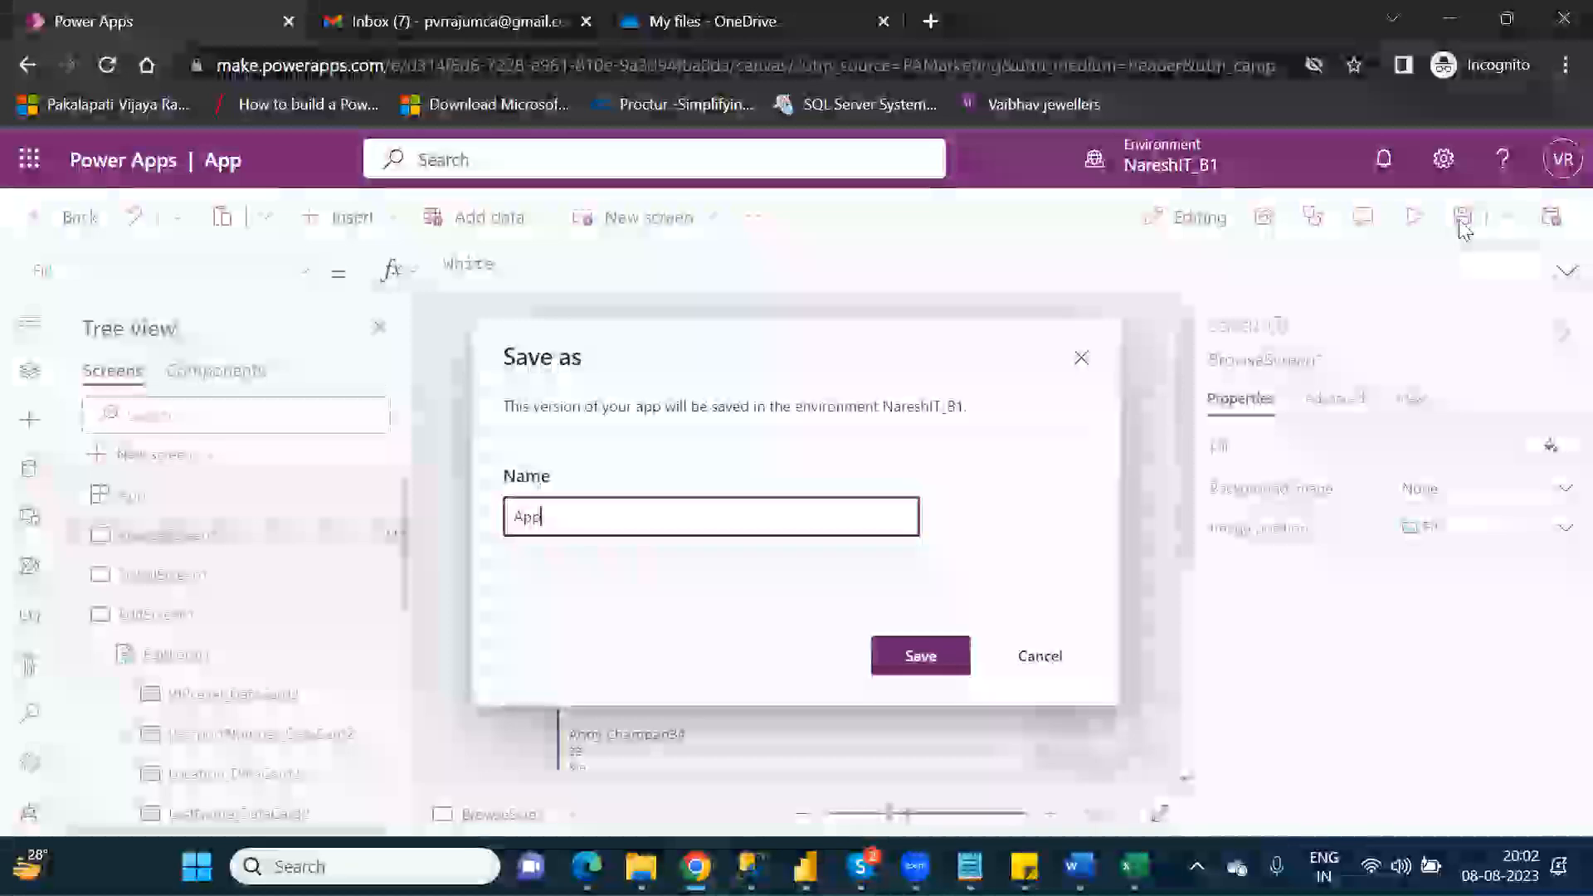
pyautogui.click(517, 517)
pyautogui.write('Canvas')
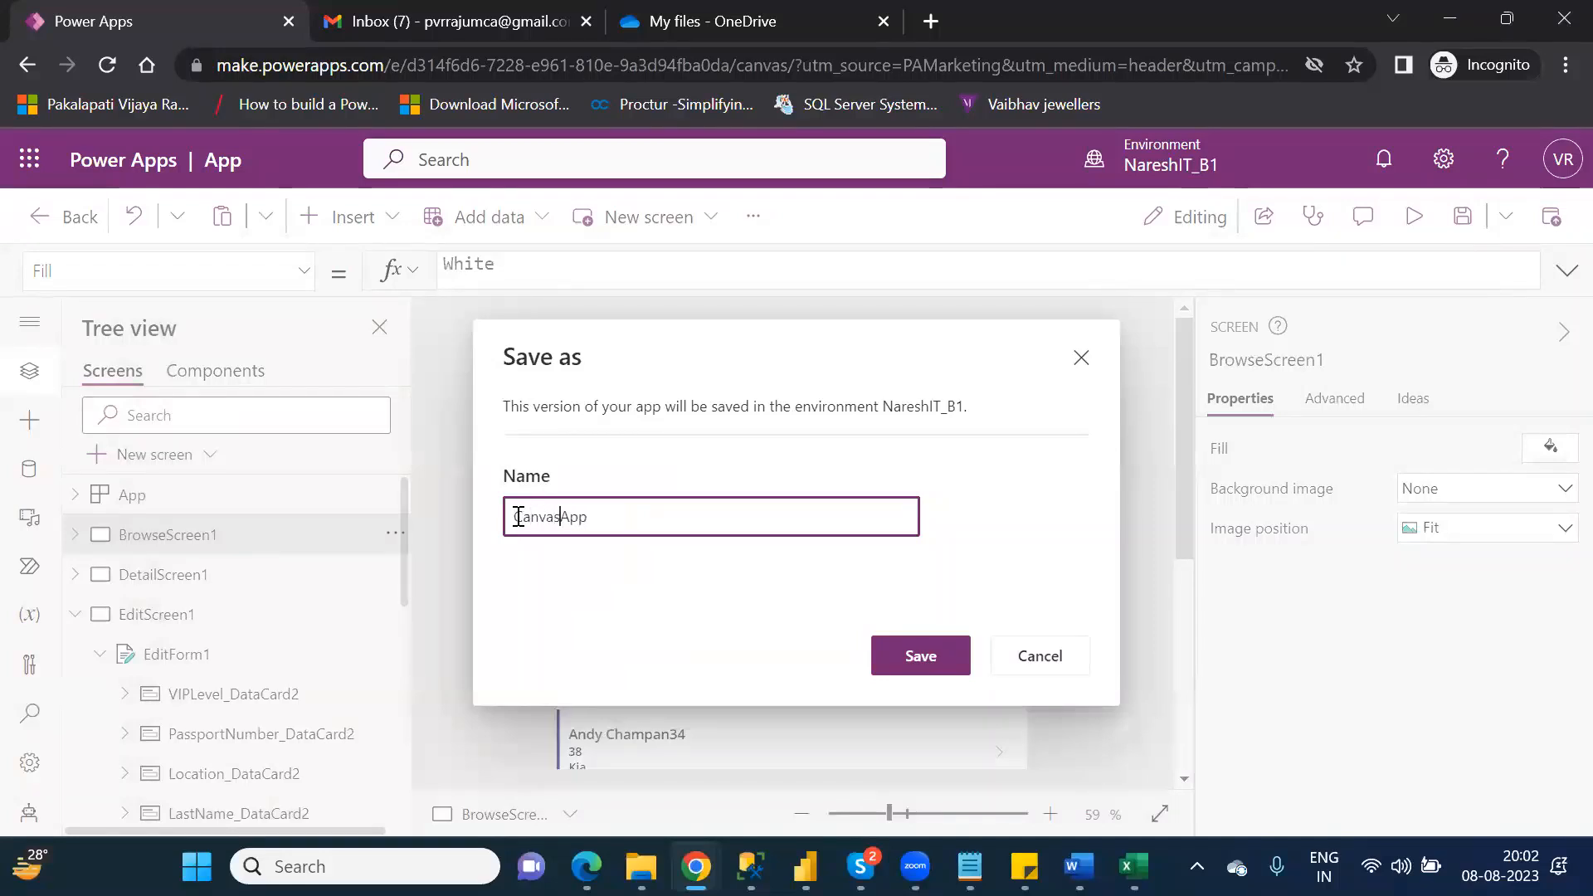
pyautogui.write('_')
pyautogui.press('Delete')
pyautogui.press('Delete')
pyautogui.press('Delete')
pyautogui.write('CustomersApp')
pyautogui.click(934, 654)
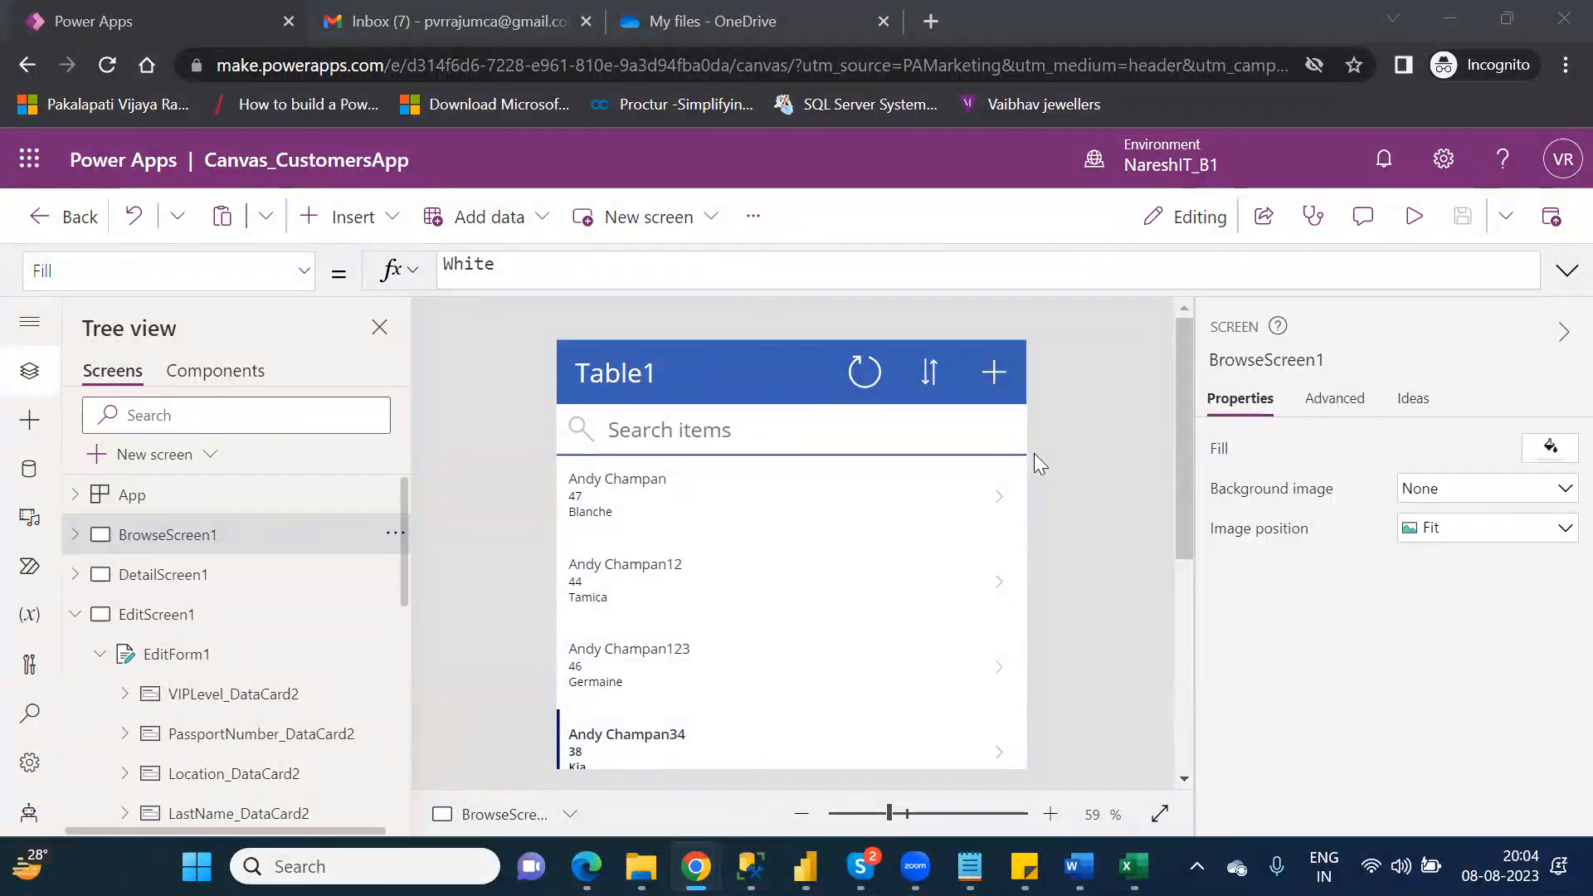
# Step: Switch to Skype, leave the ongoing P_App call and return to Power Apps
pyautogui.moveTo(860, 866)
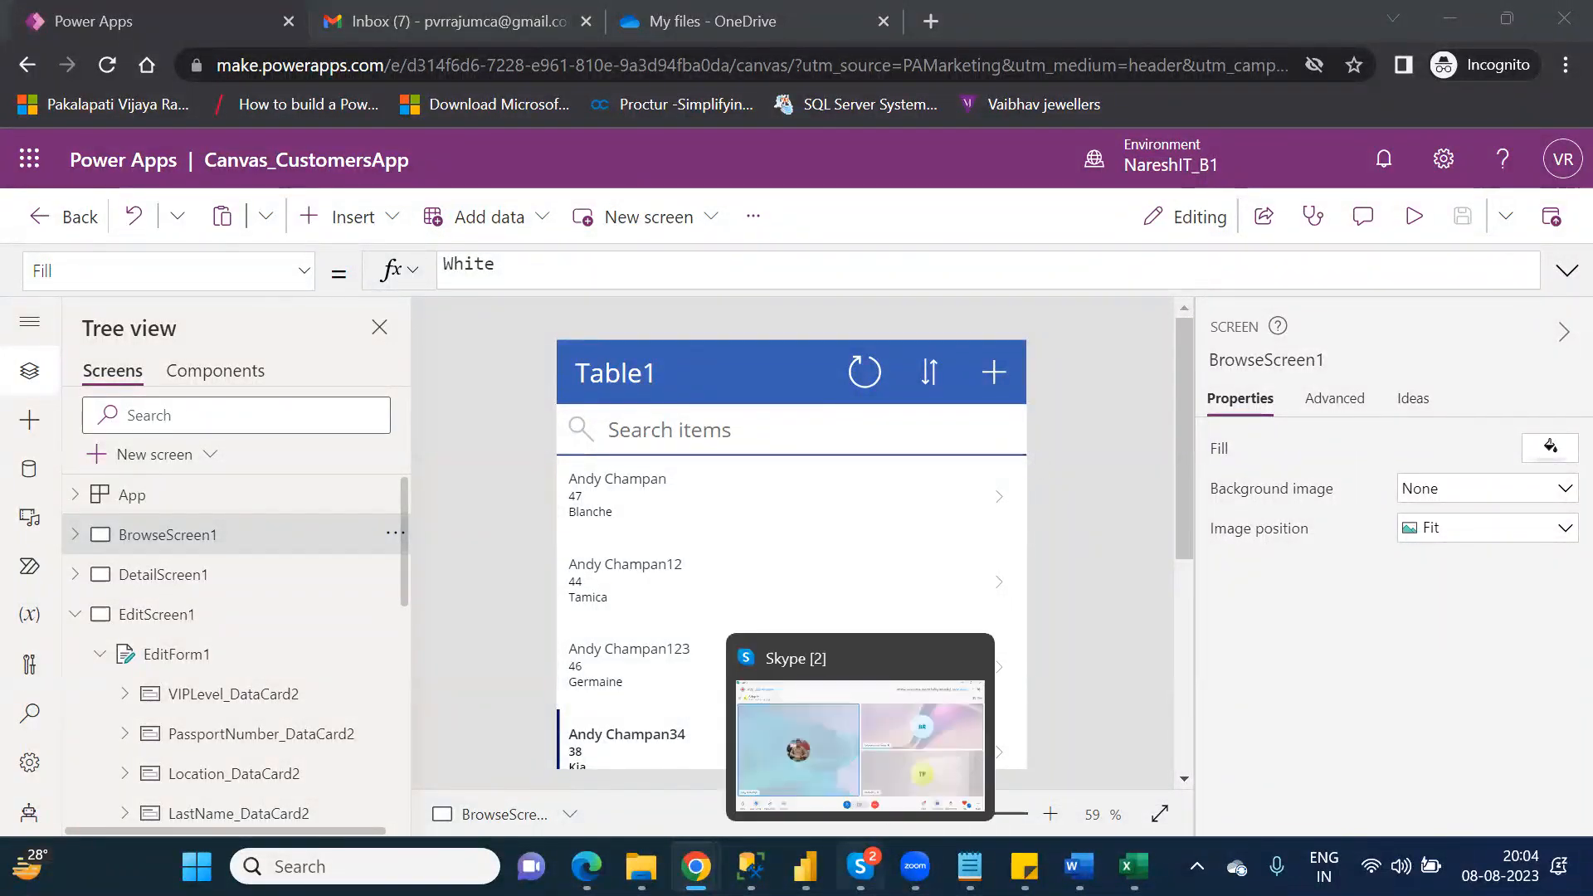
pyautogui.click(896, 789)
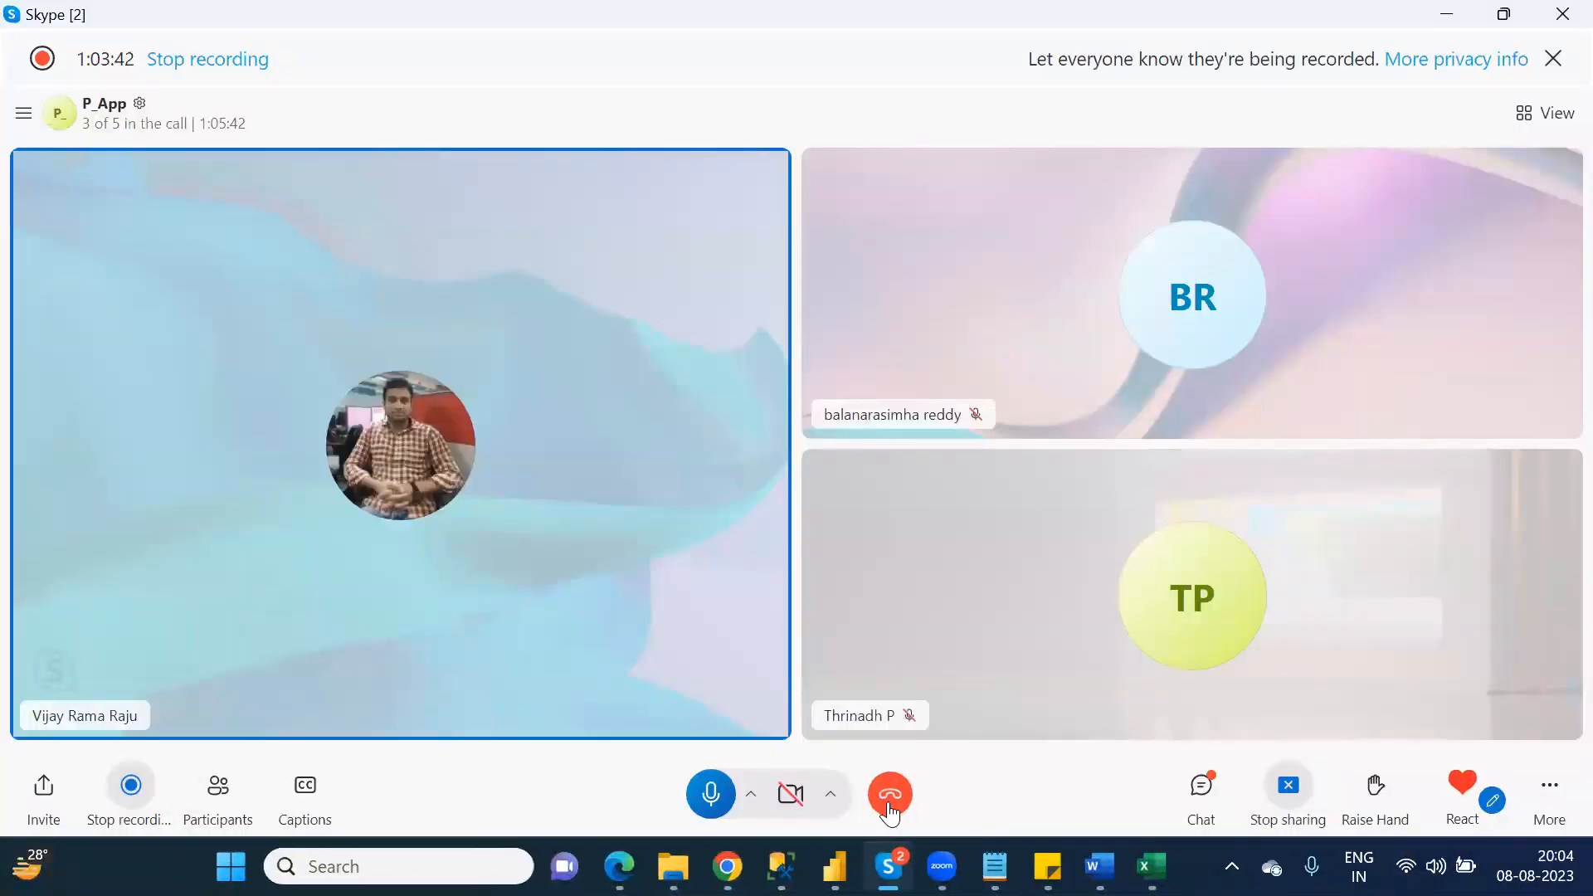
pyautogui.click(890, 798)
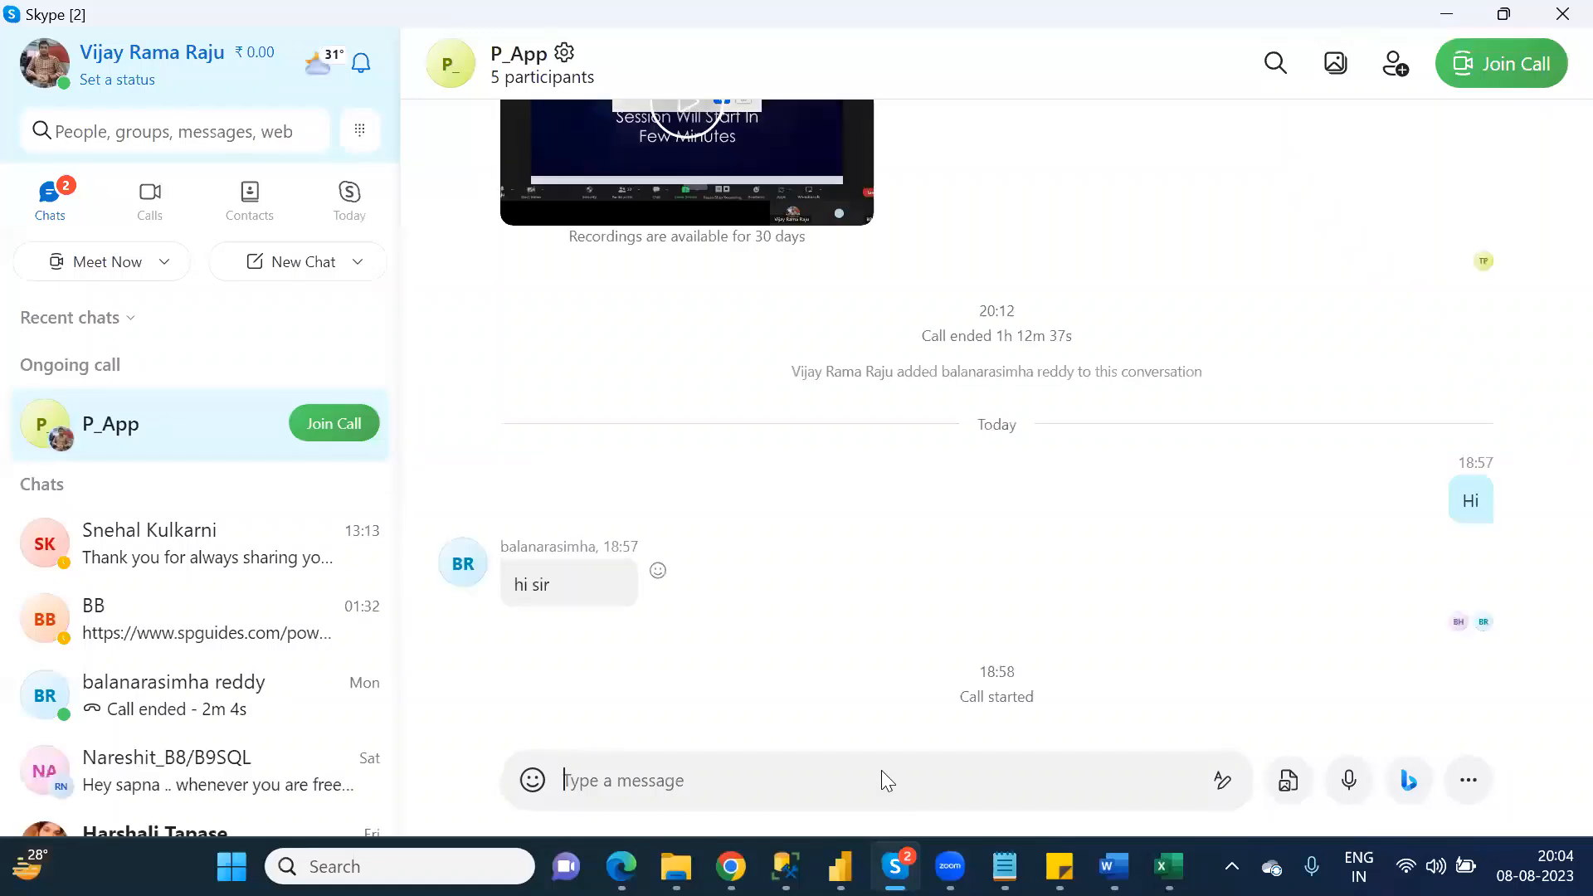
pyautogui.moveTo(730, 866)
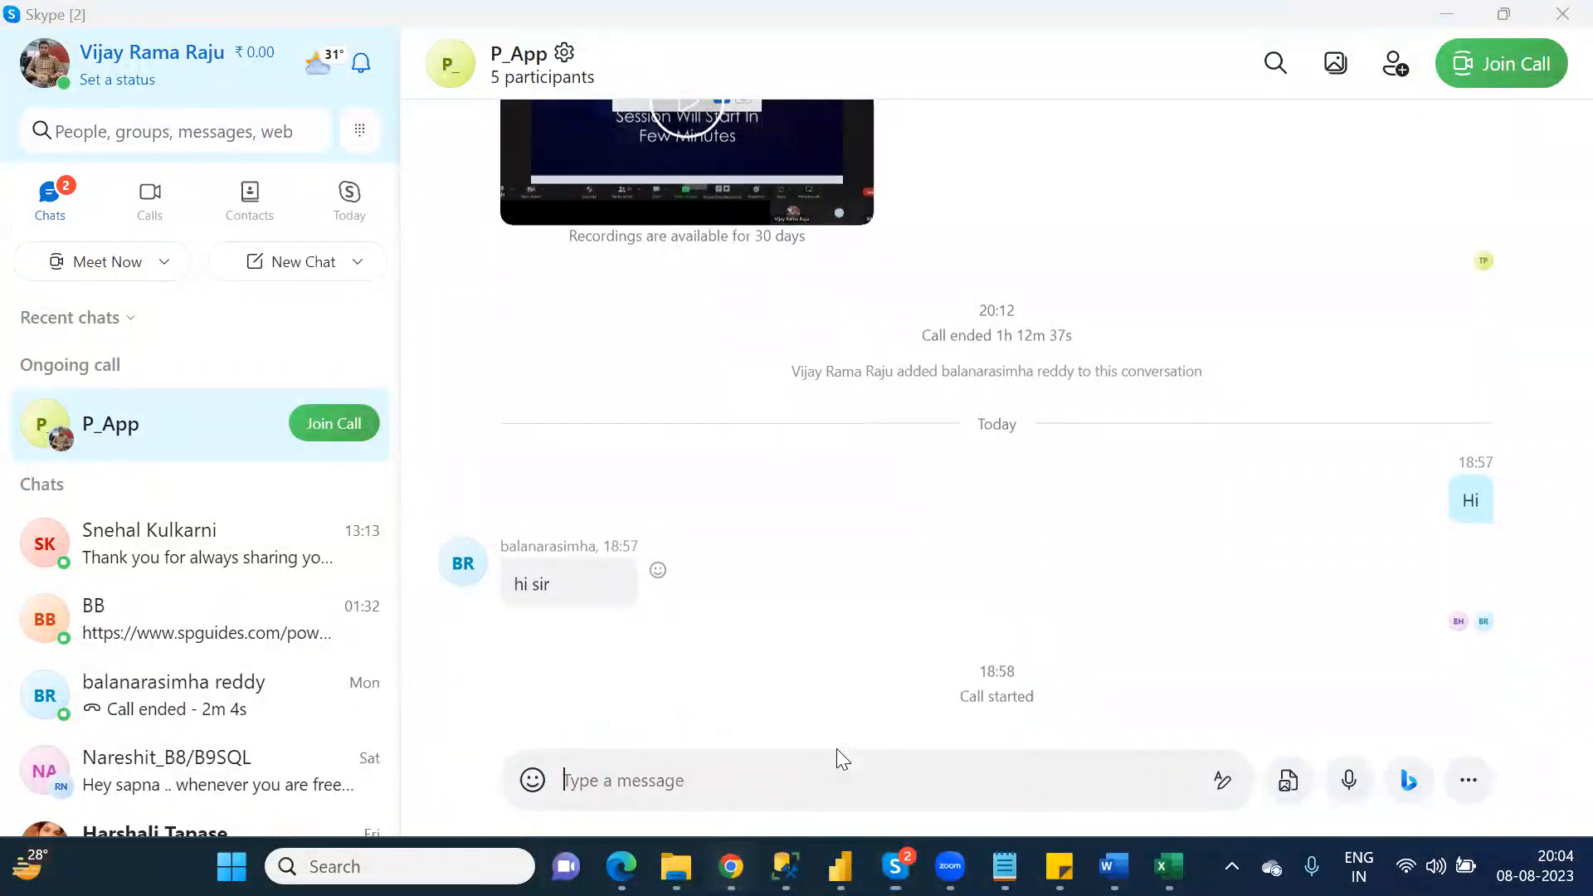
pyautogui.hotkey('alt', 'Tab')
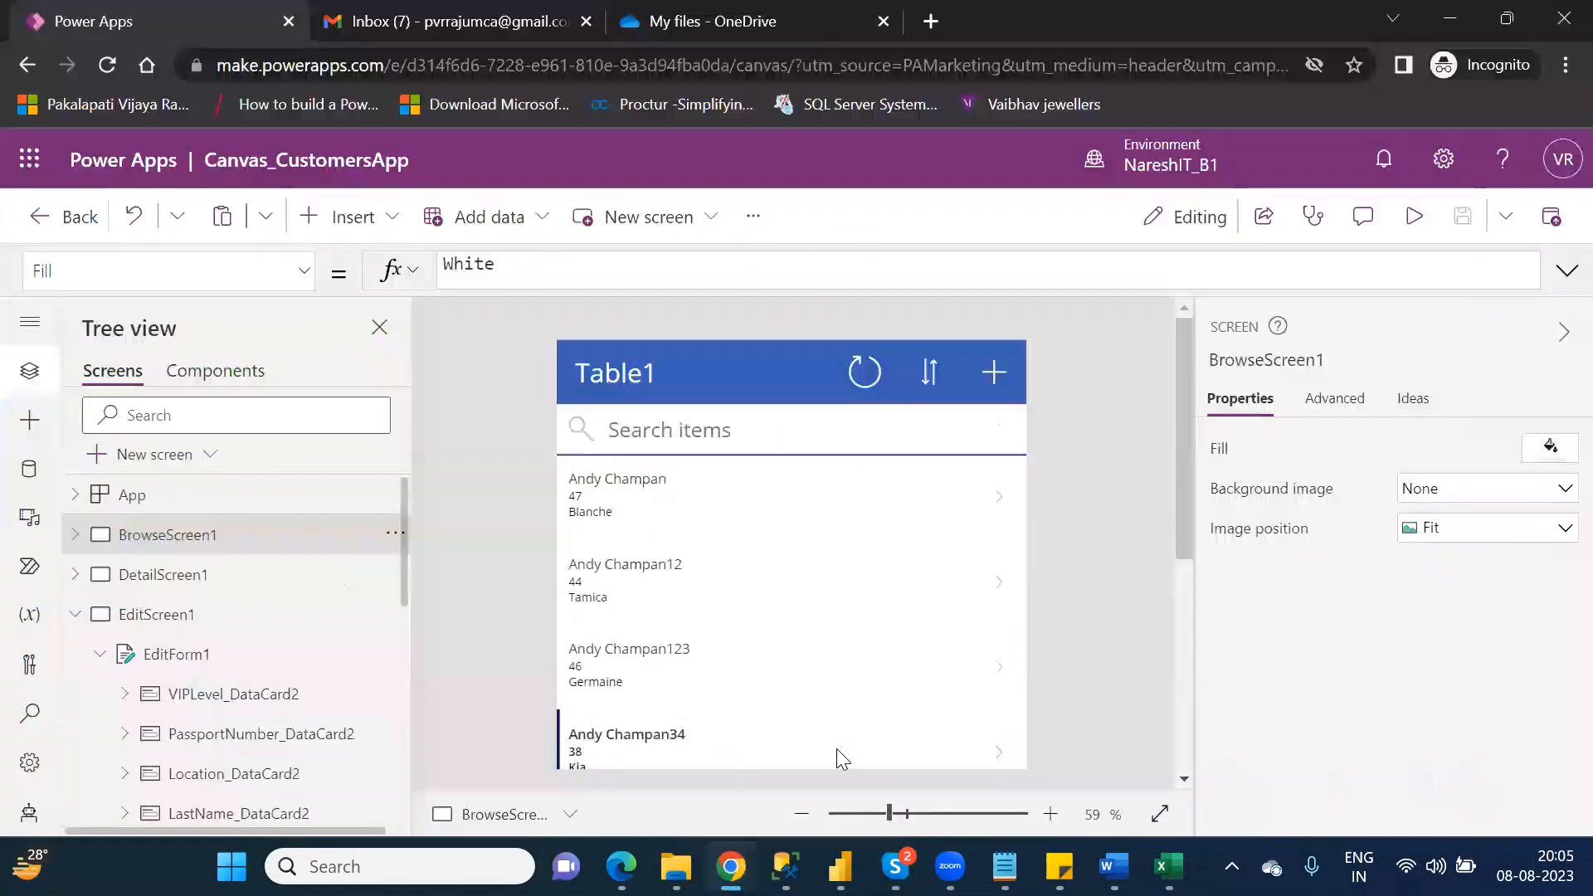